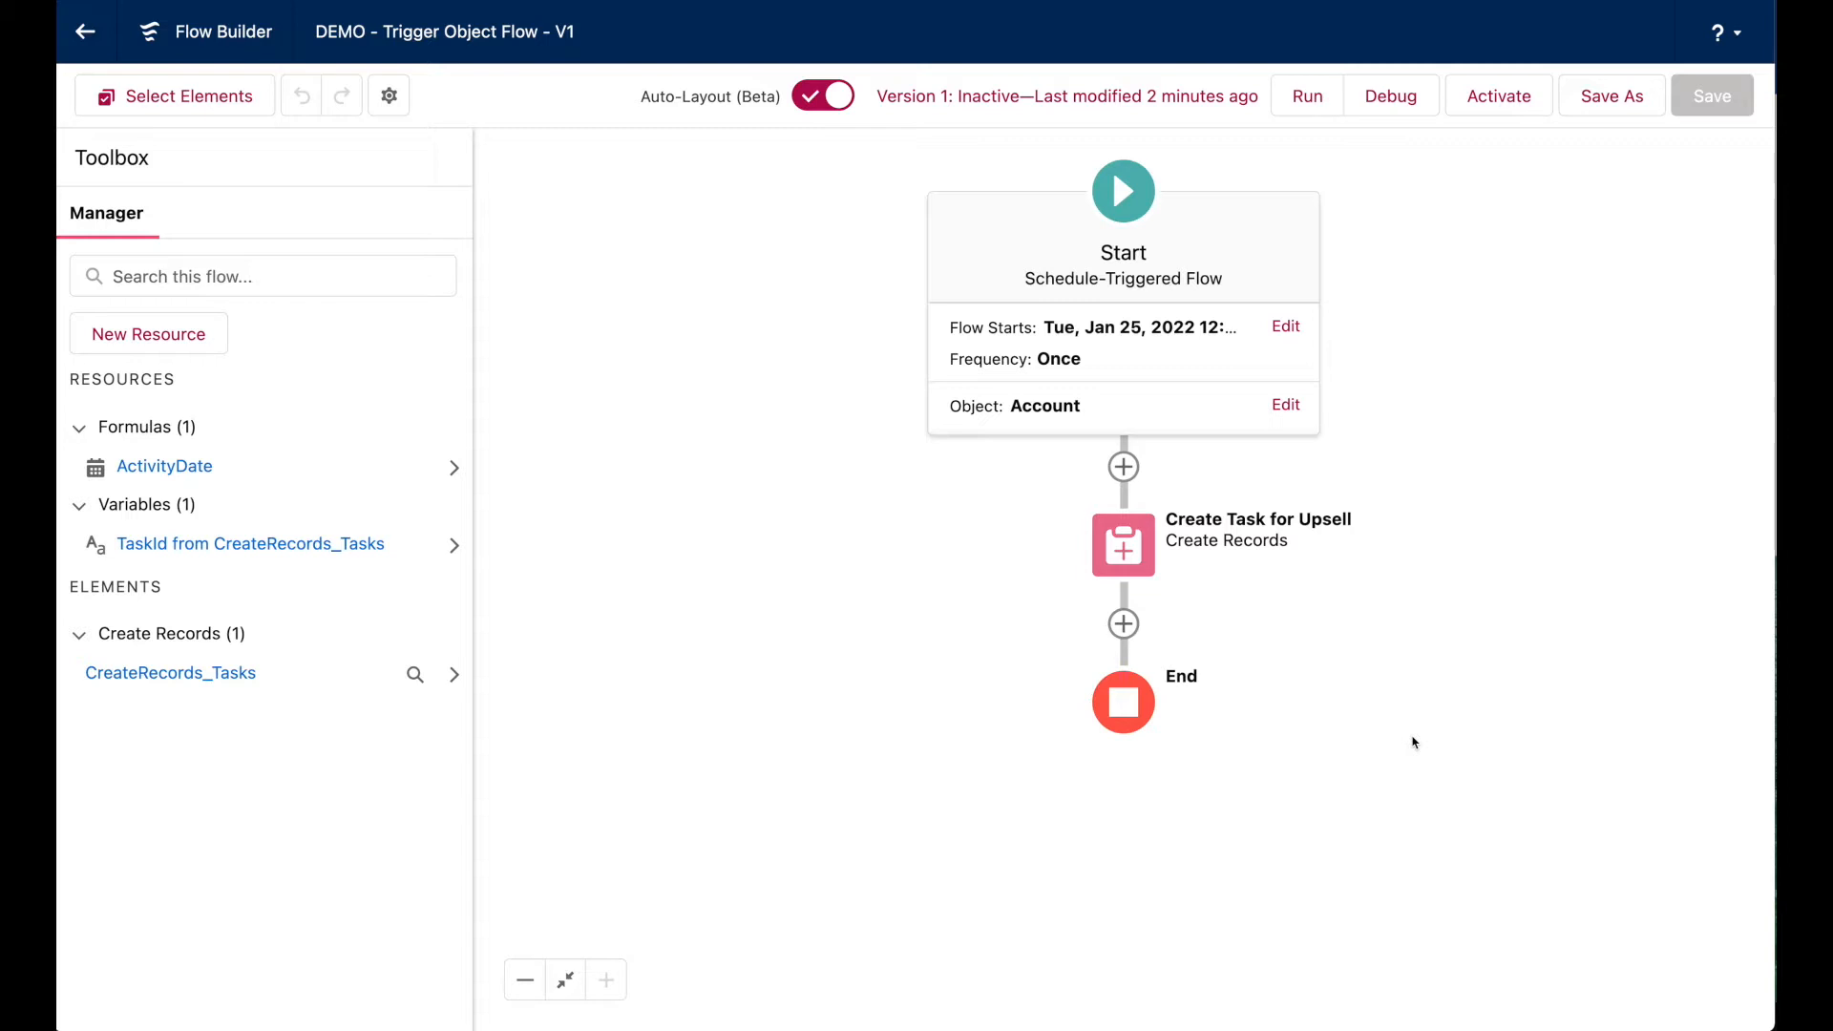
Examine the flow's schedule settings and available frequency options, leaving the schedule unchanged.
left_click(1285, 327)
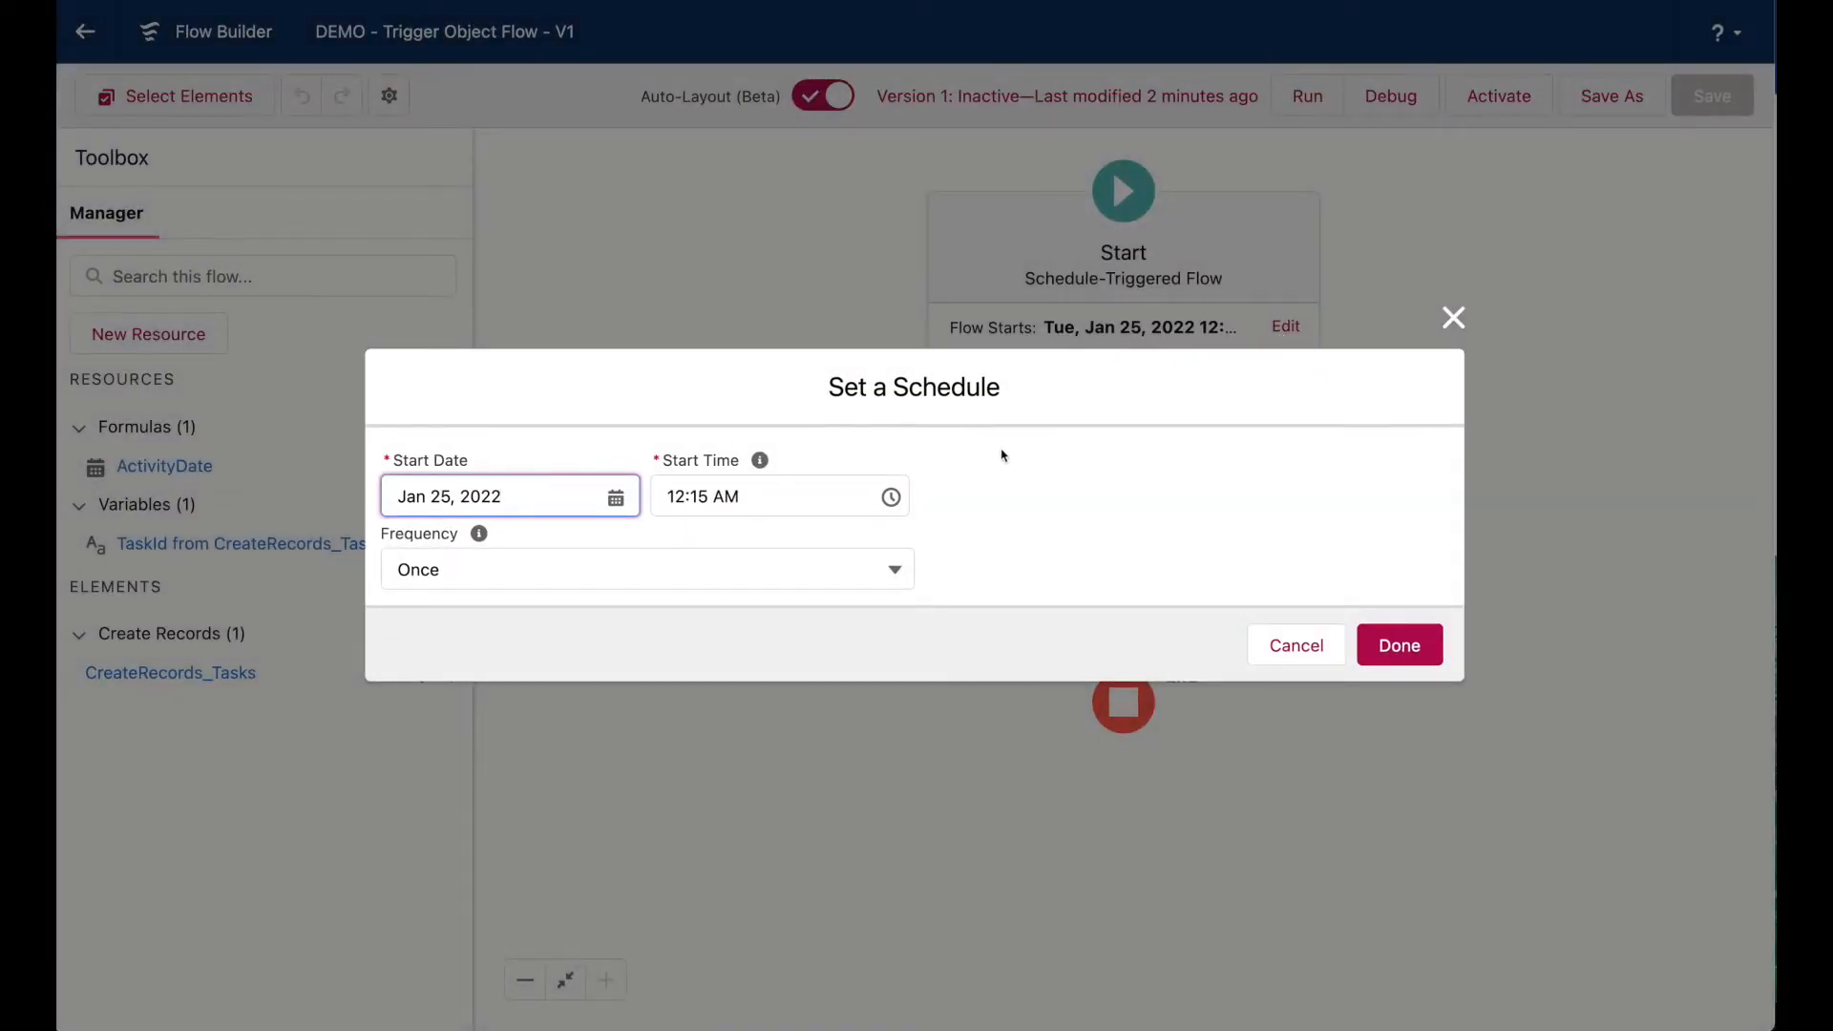
left_click(730, 570)
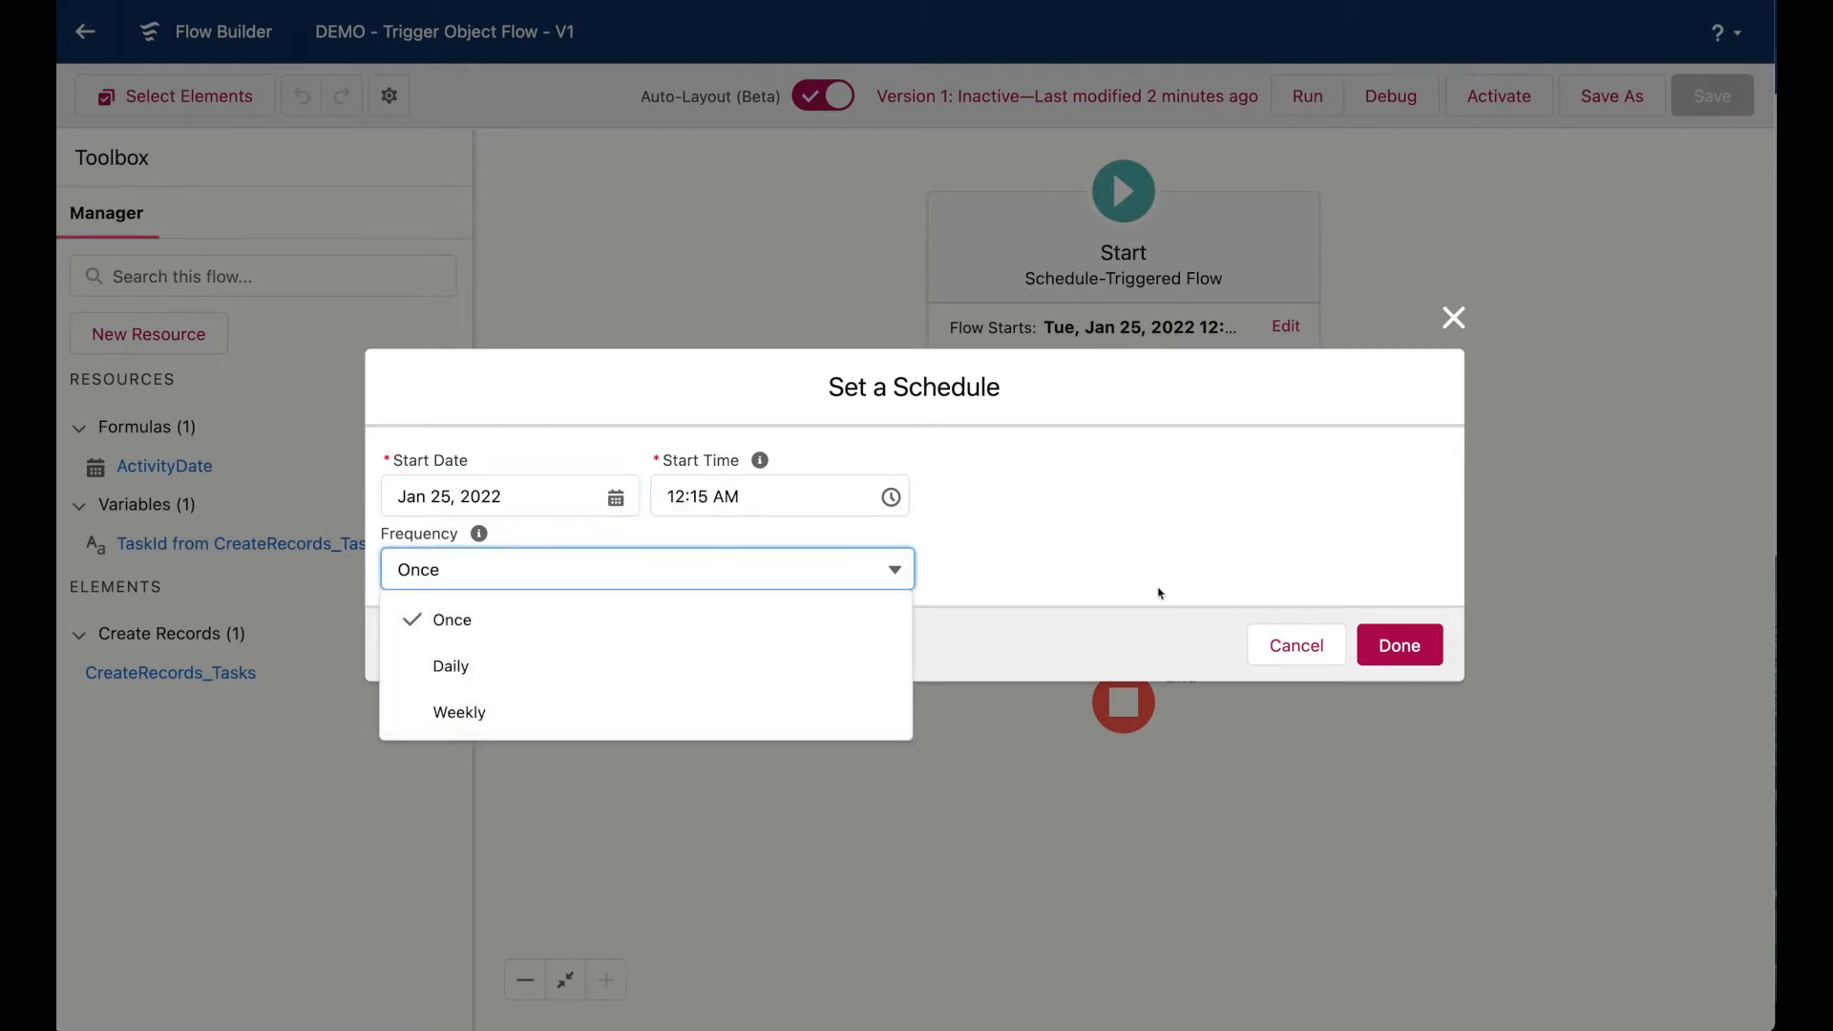
left_click(1124, 591)
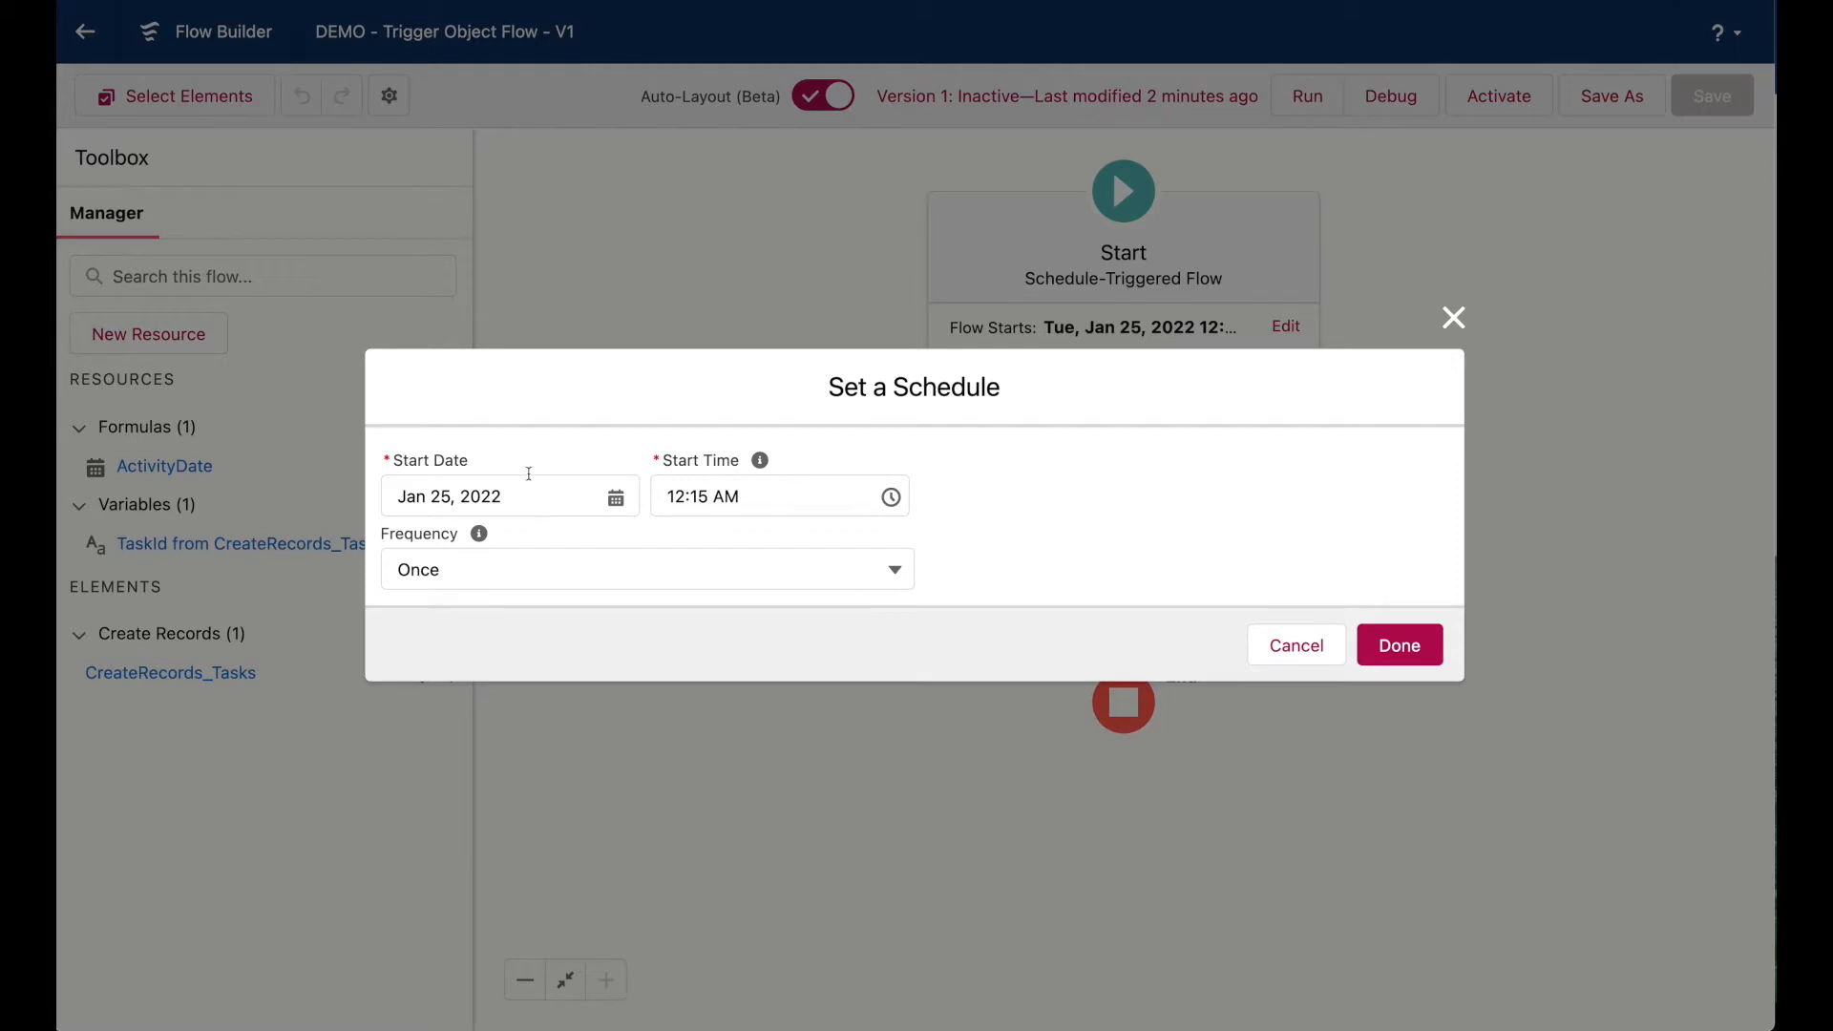
left_click(467, 565)
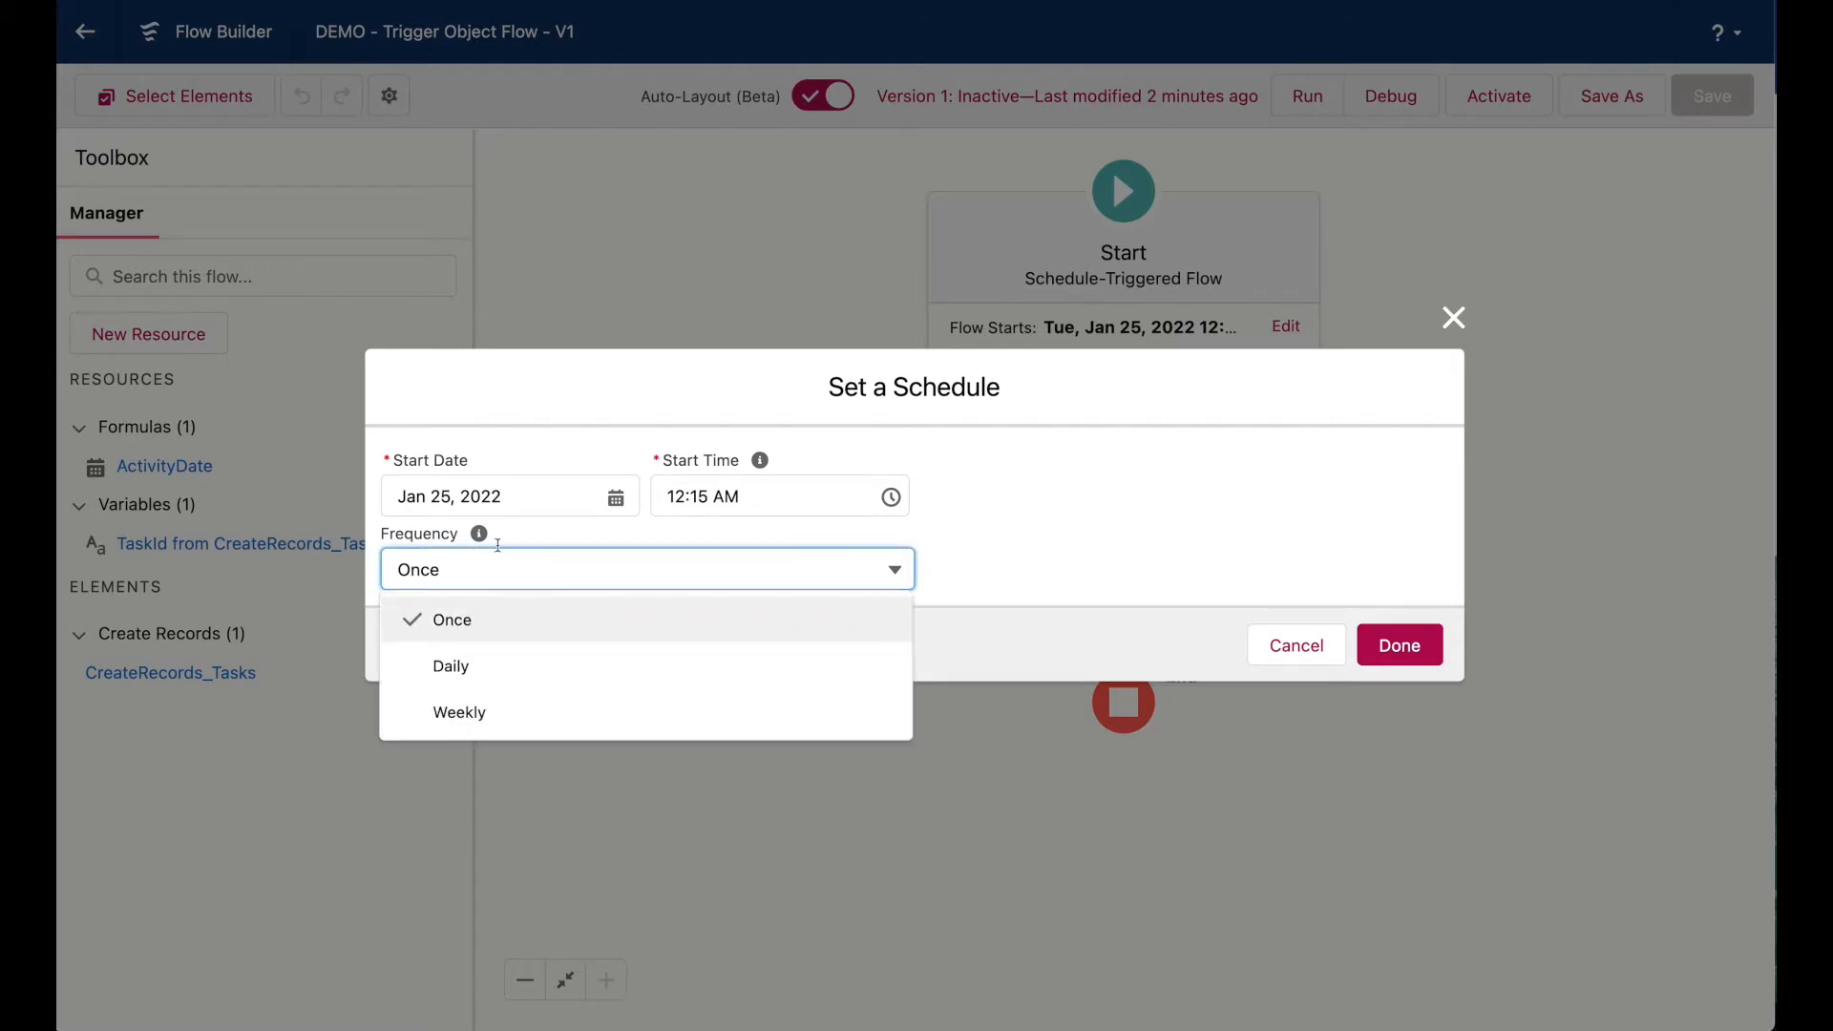
left_click(528, 545)
left_click(1304, 654)
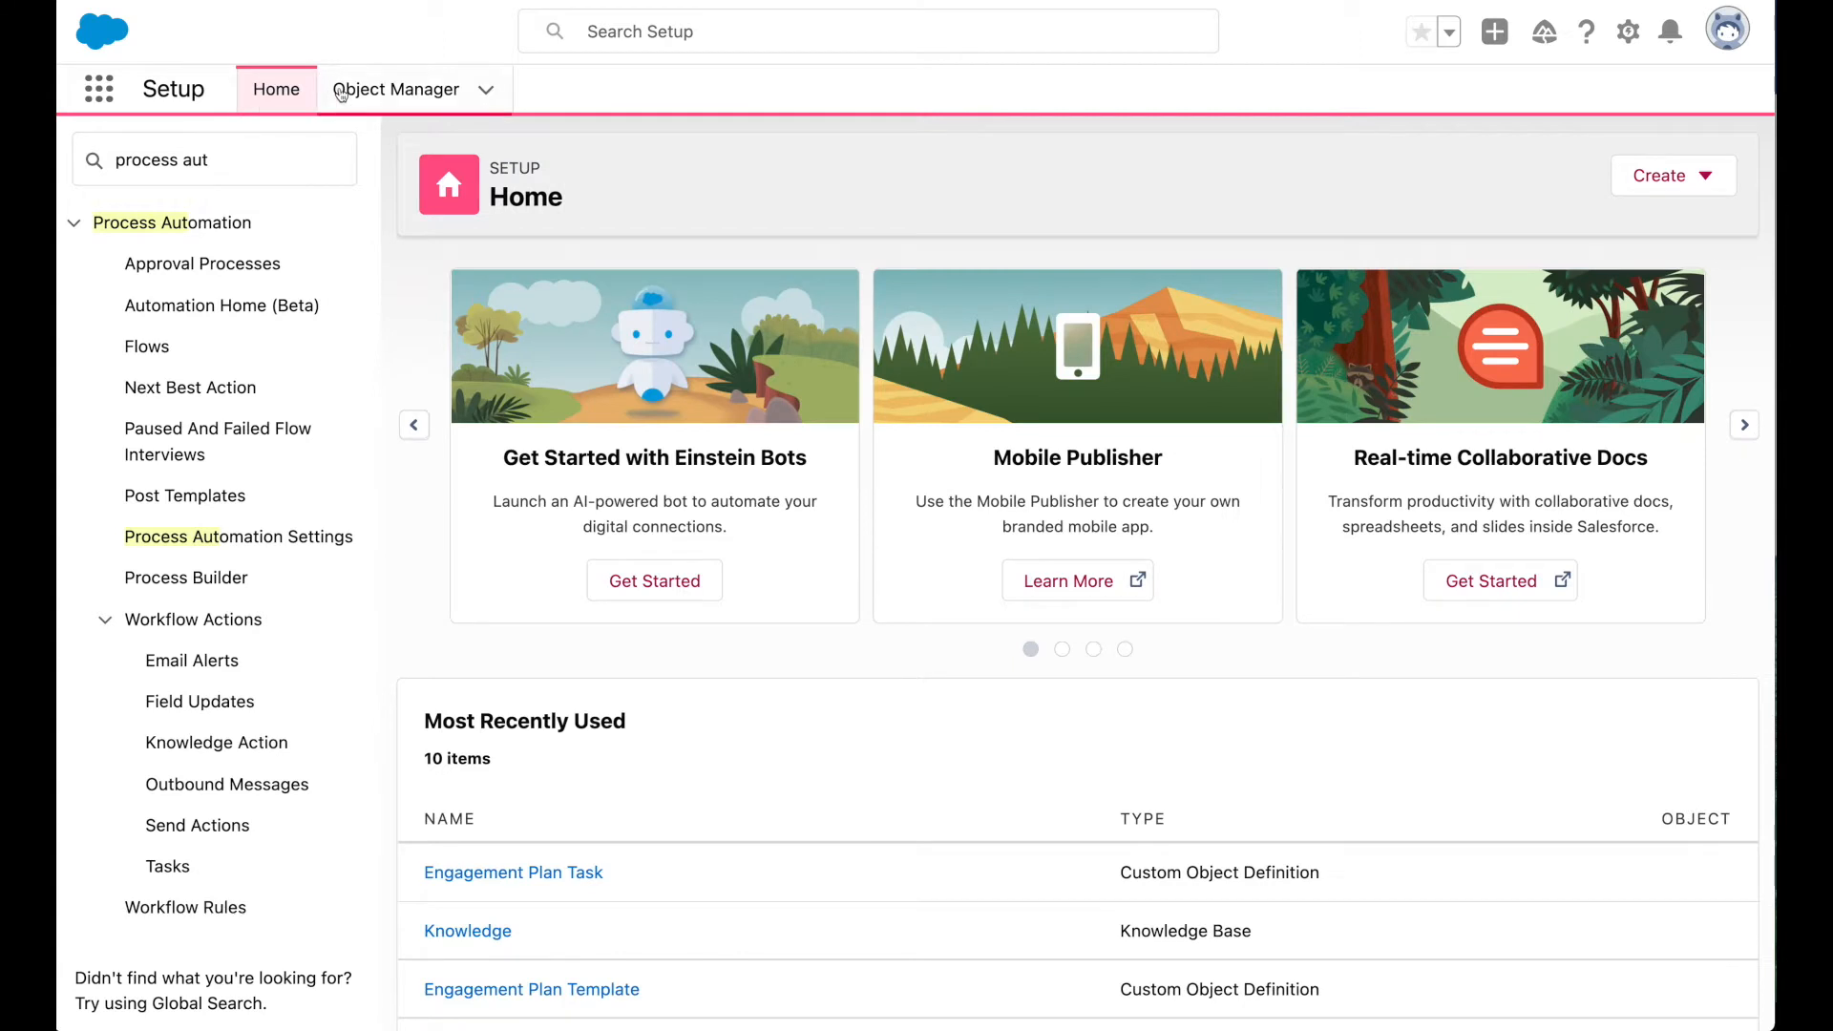
Start a new custom object in Setup with the label Trigger and the plural label Triggers.
left_click(345, 93)
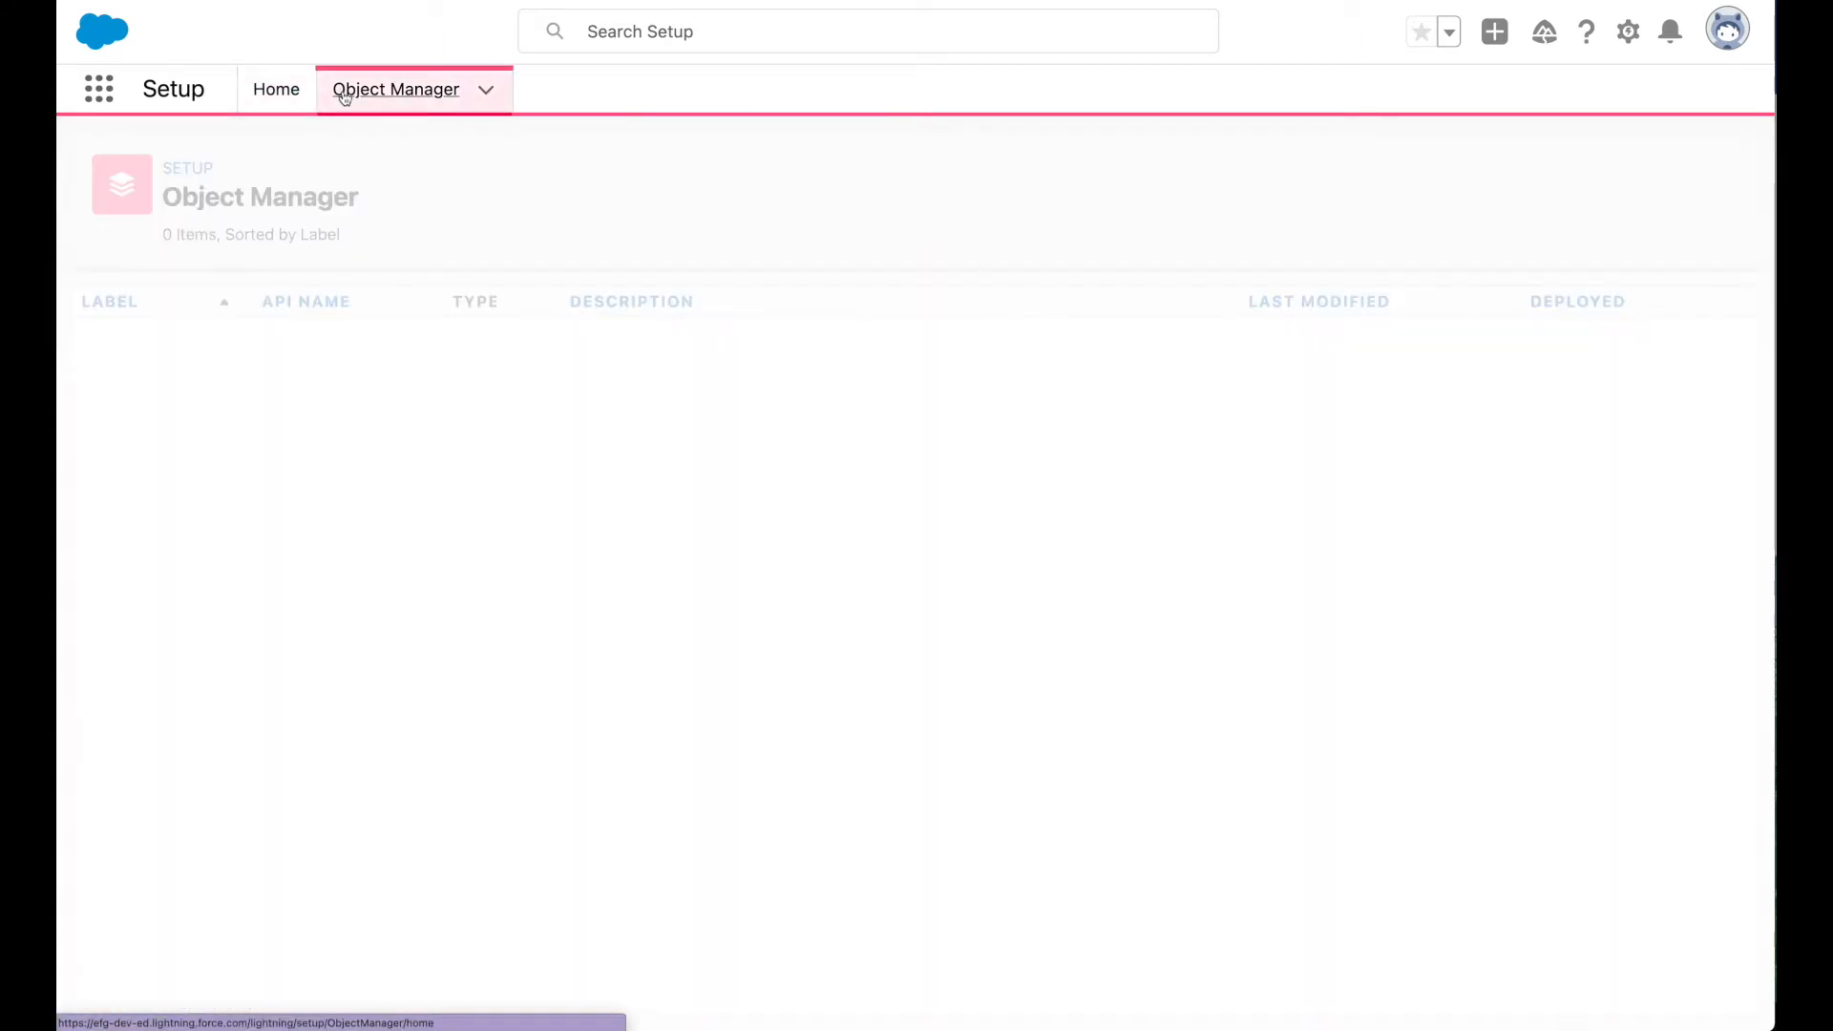
left_click(1699, 180)
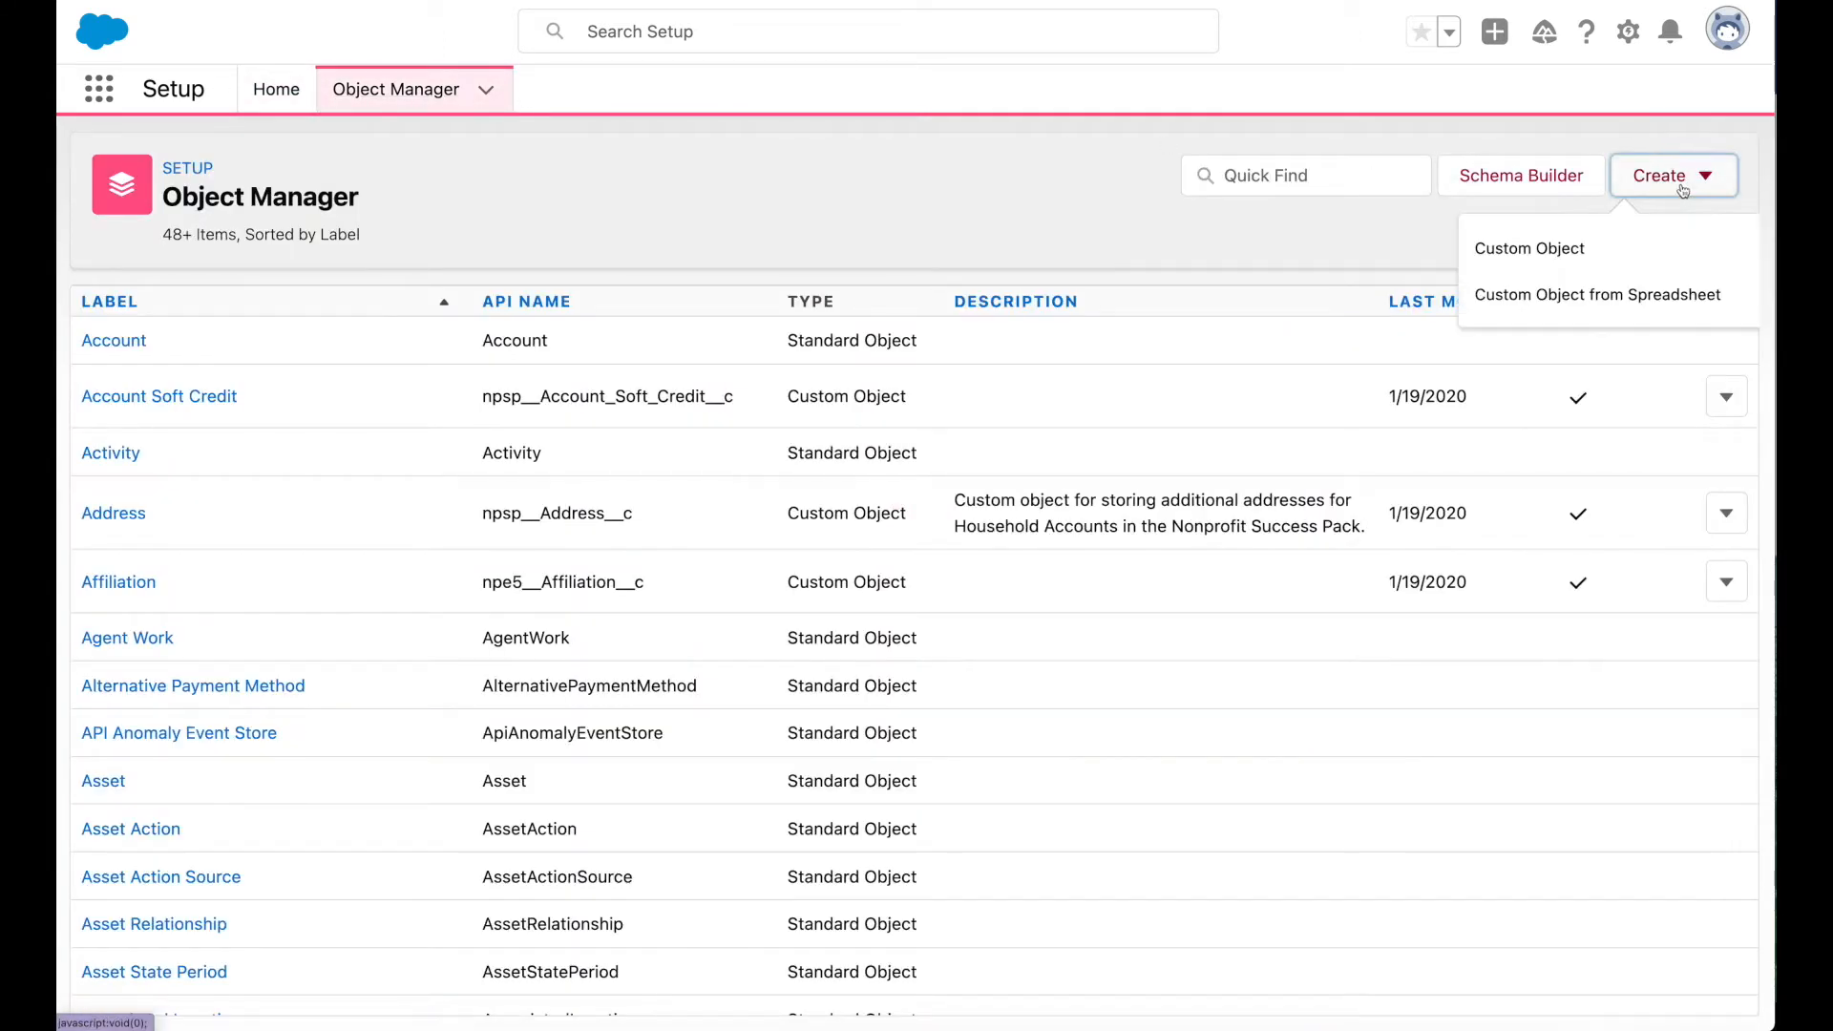
left_click(1611, 238)
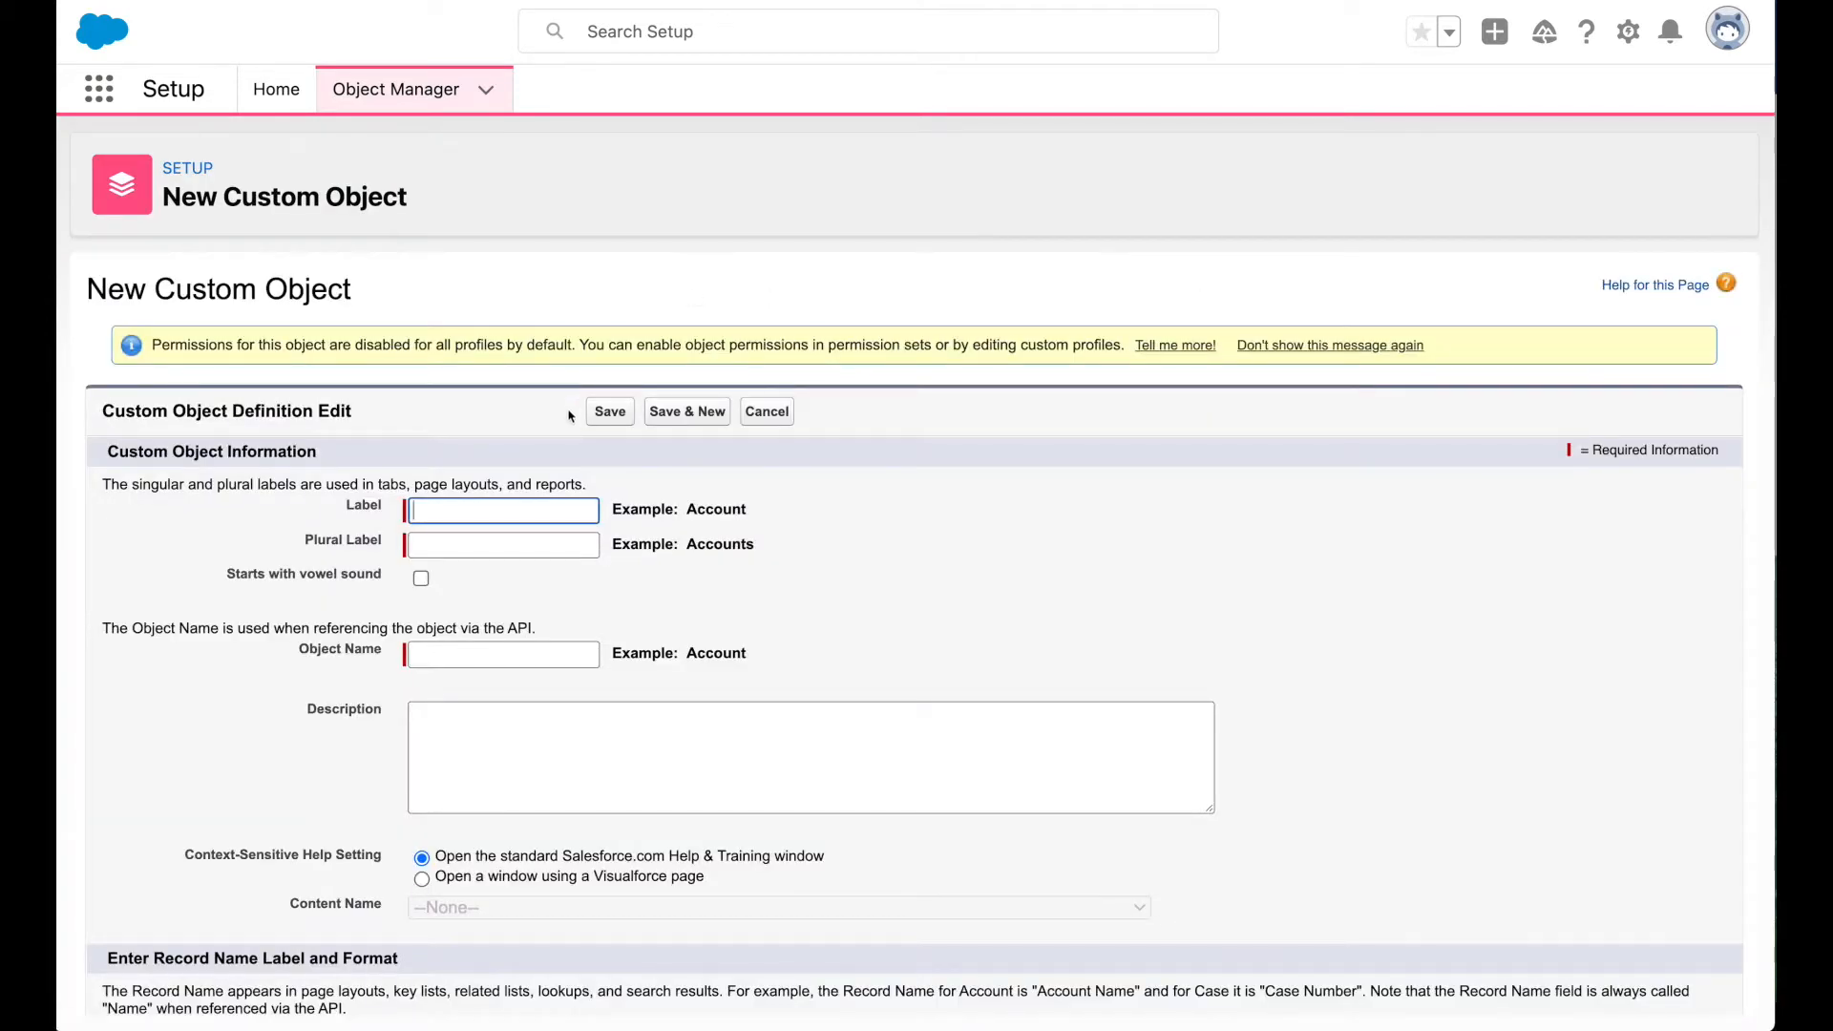
type("Trigger")
key("Tab")
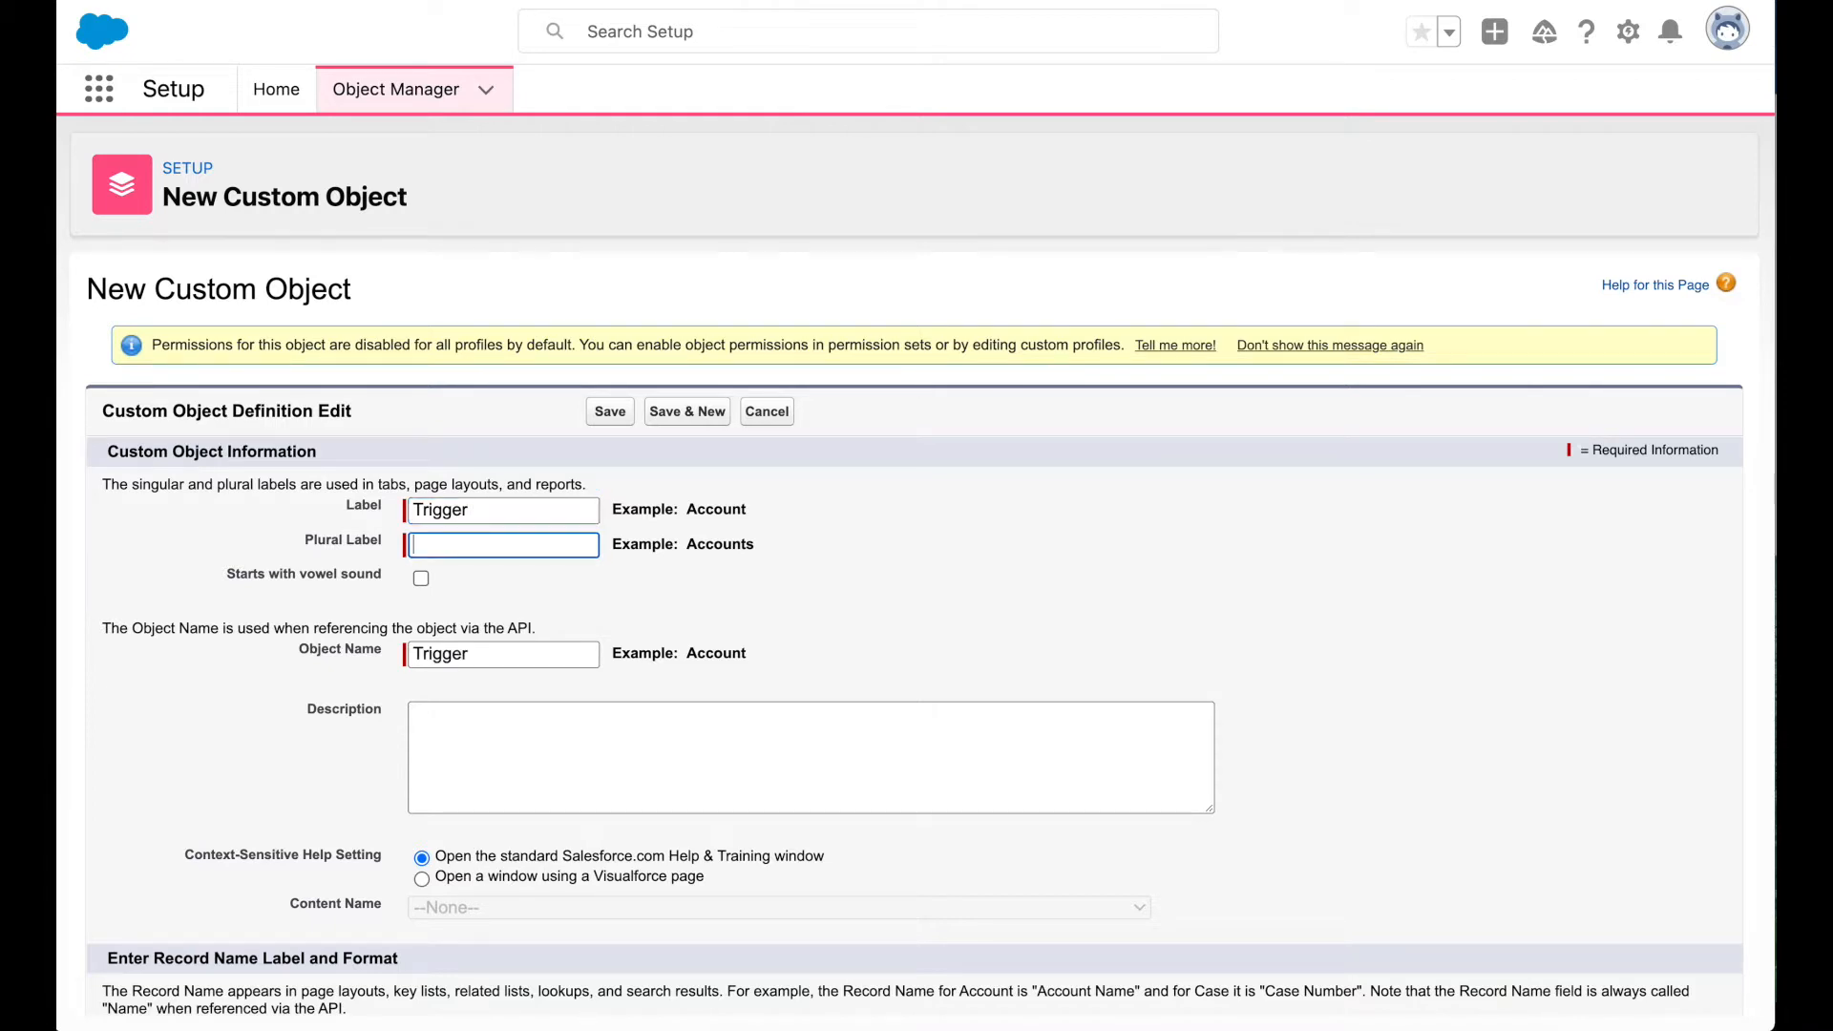
type("Triggers")
Set the New Custom Tab Wizard to launch after saving and save the custom object.
scroll(916, 640, "down", 7)
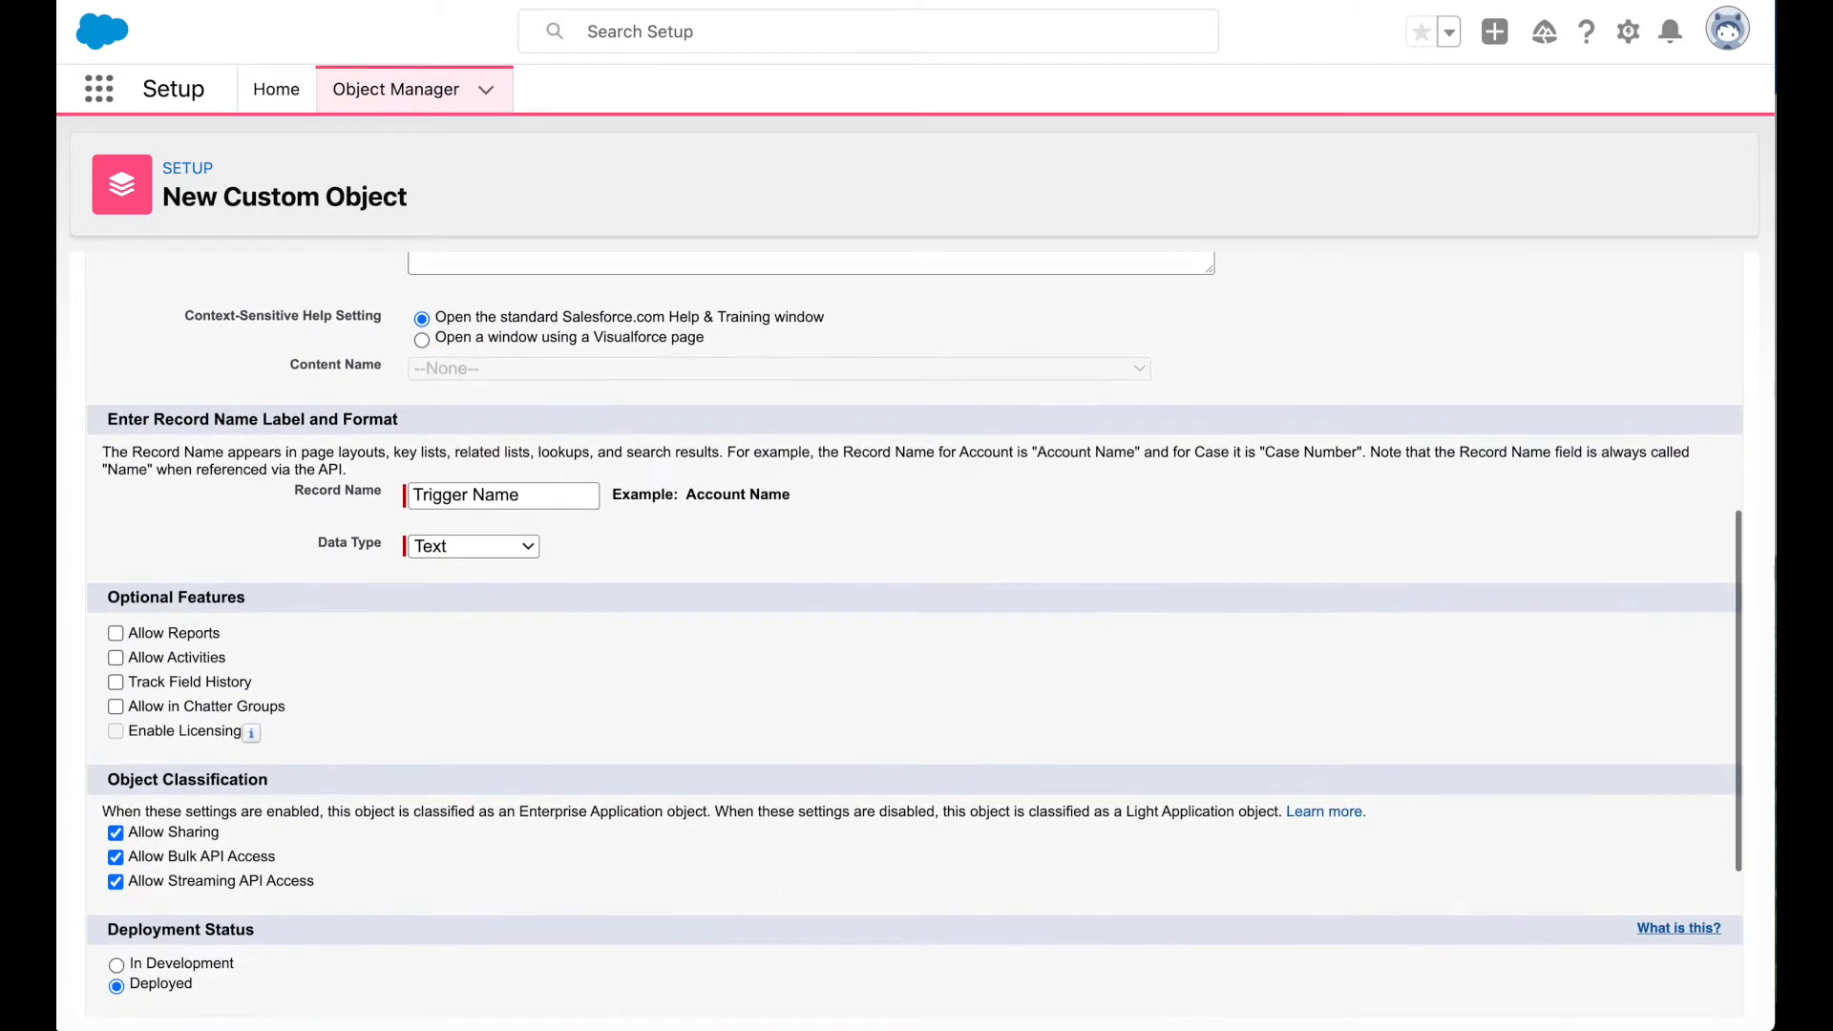
scroll(569, 404, "down", 1)
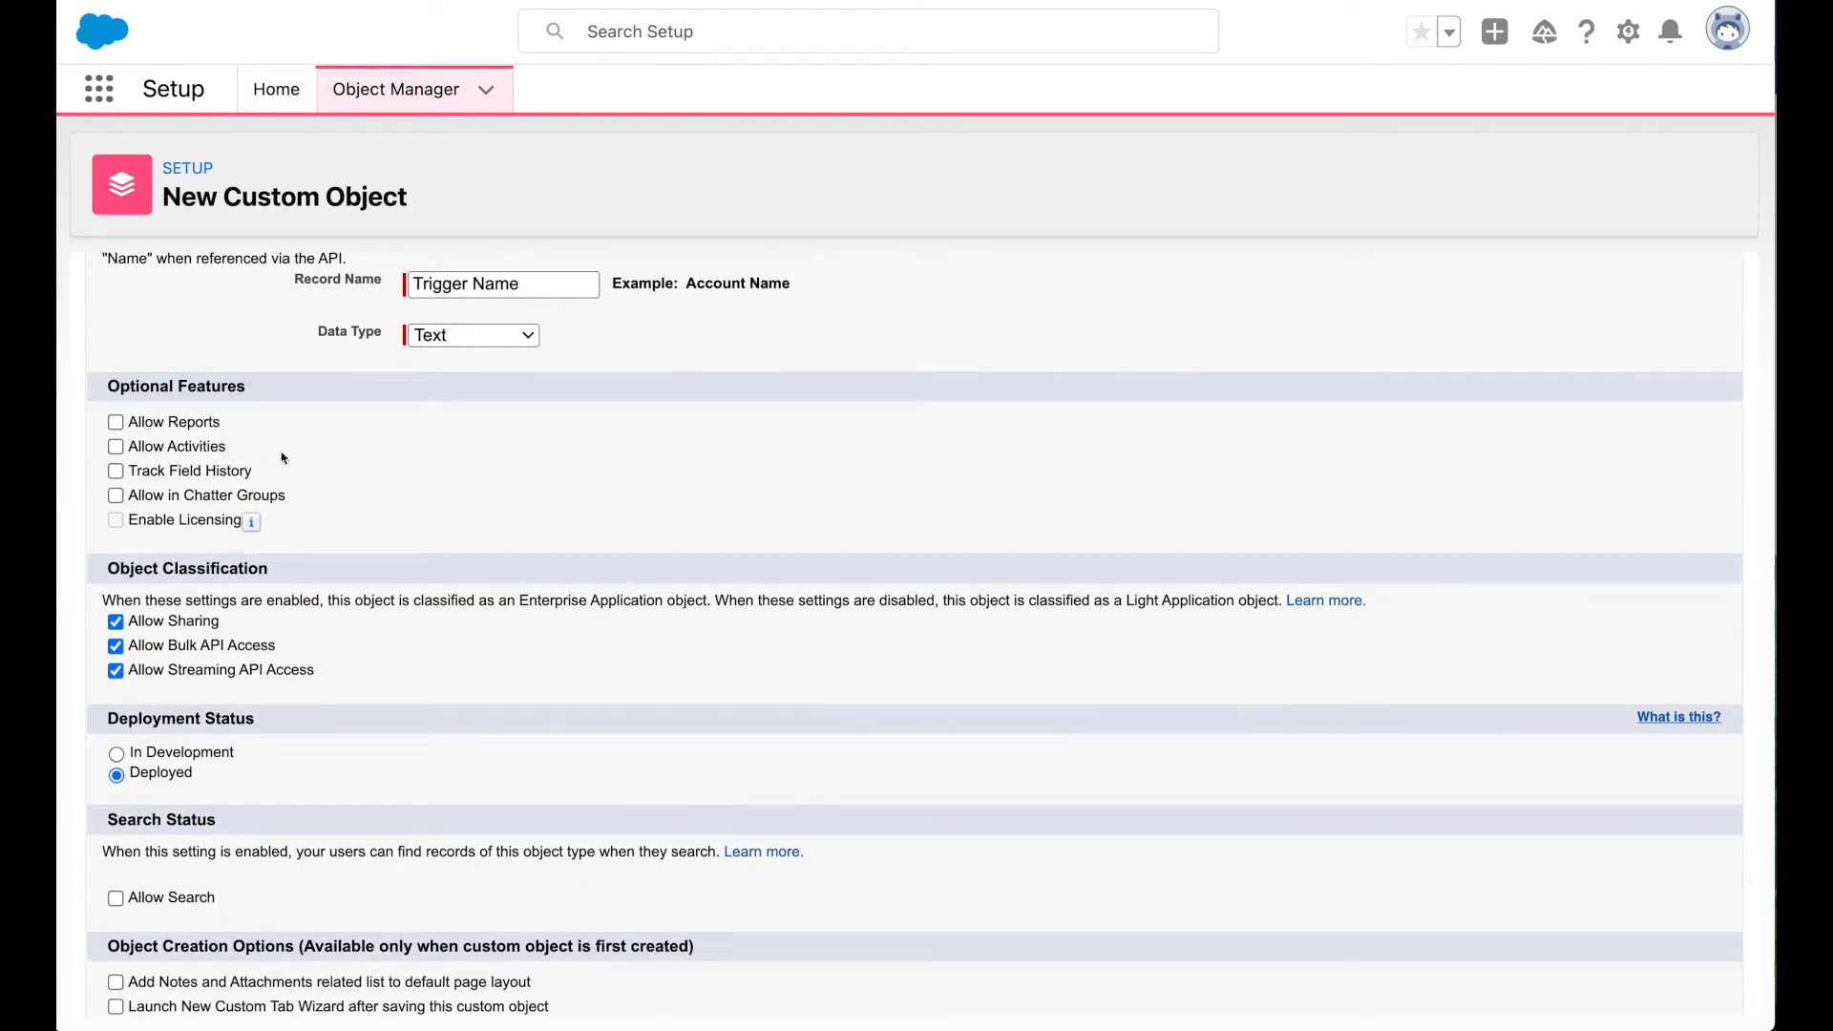
scroll(344, 464, "down", 1)
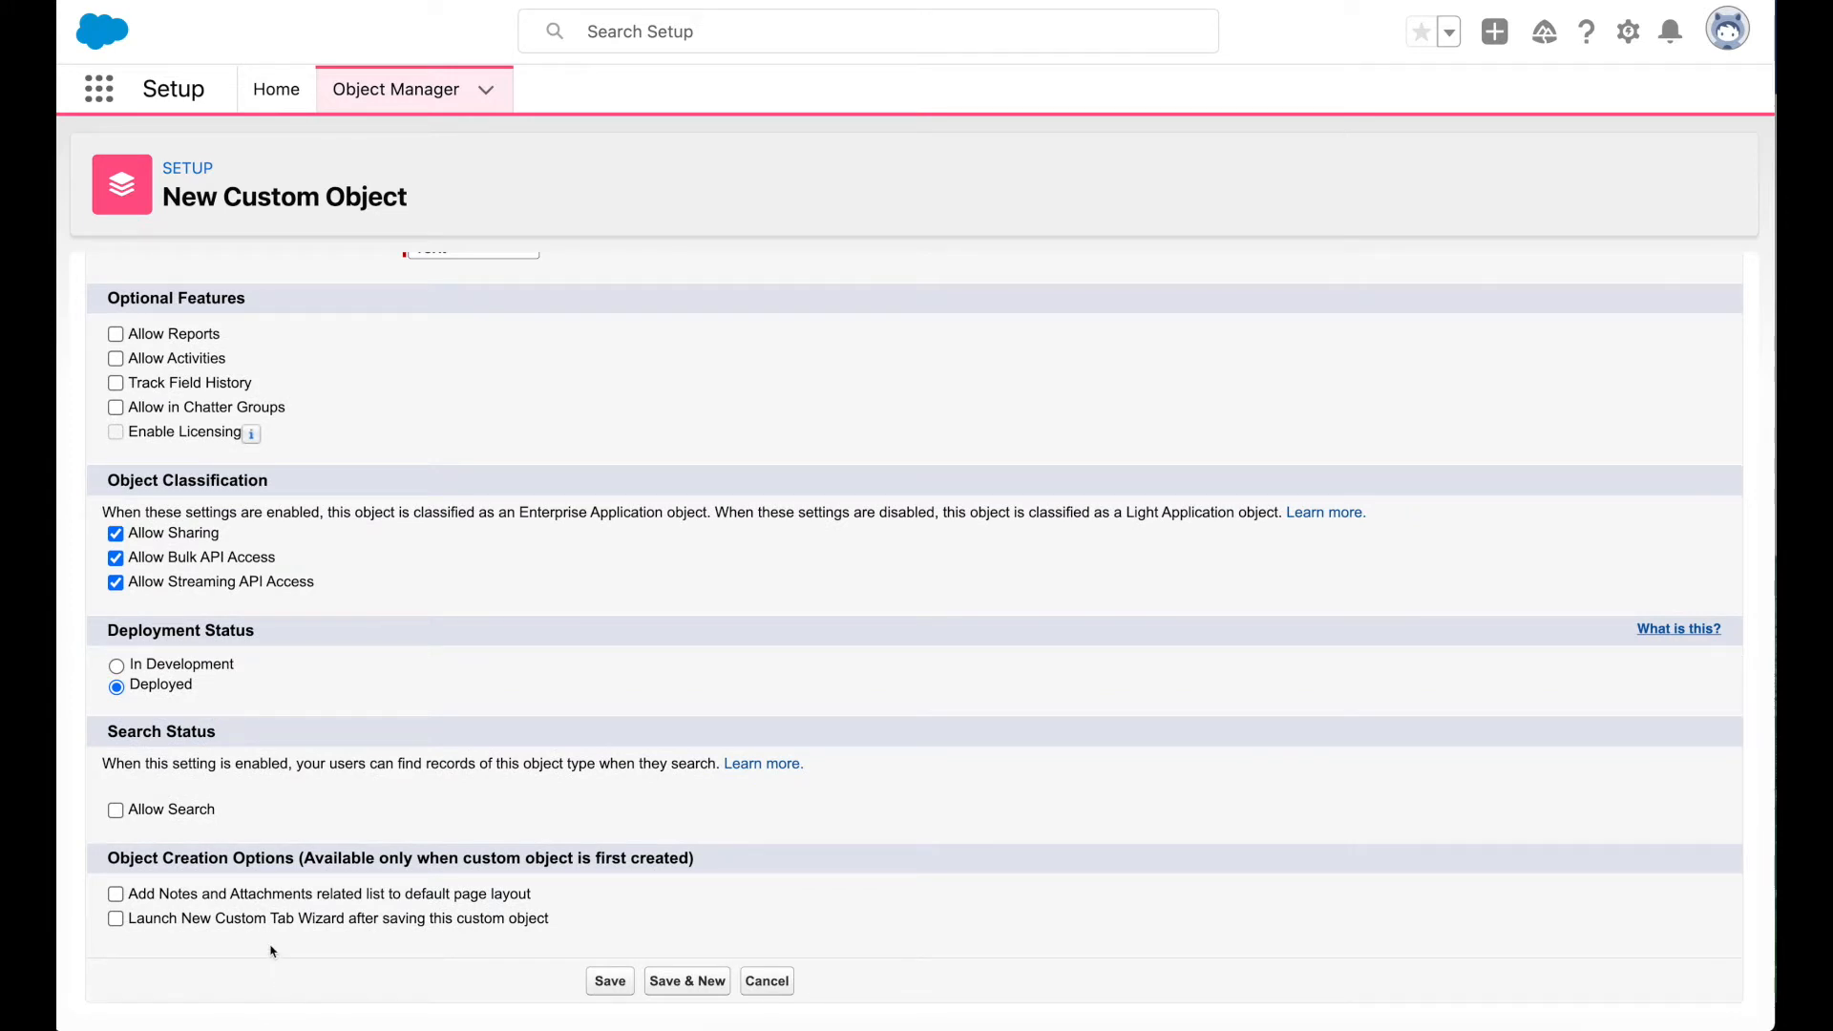
left_click(242, 924)
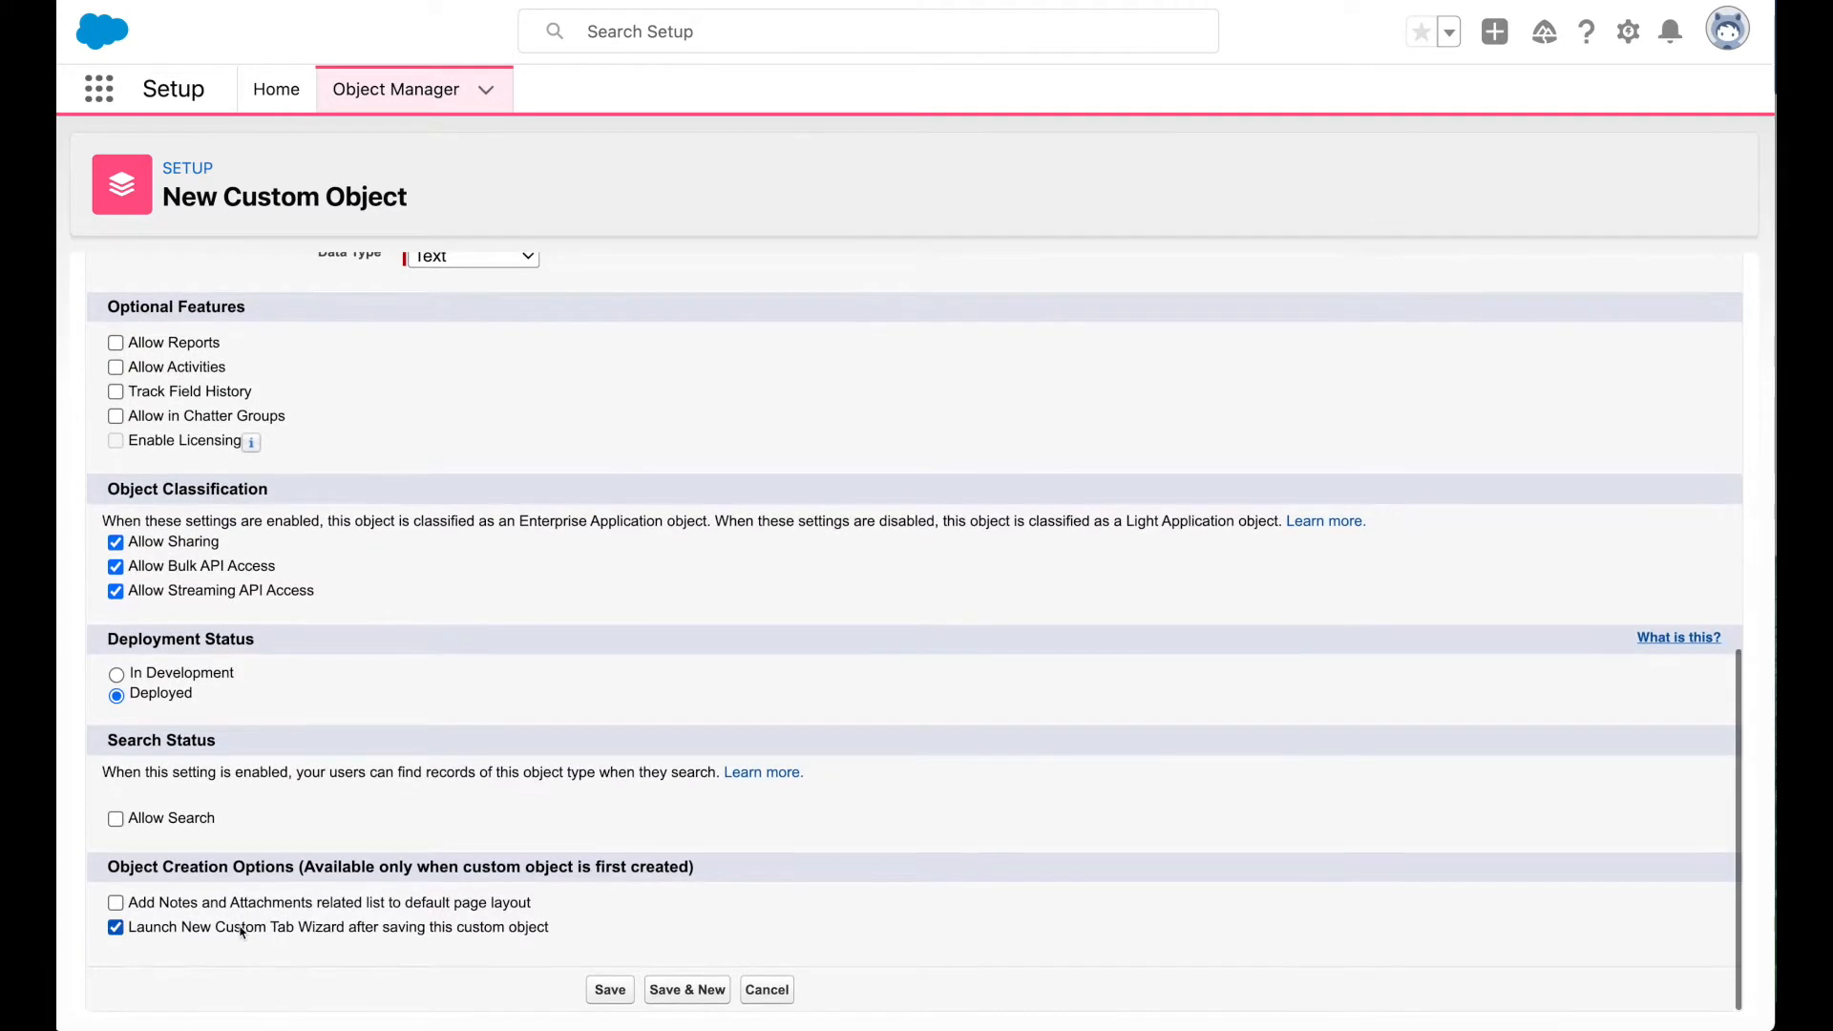
left_click(607, 989)
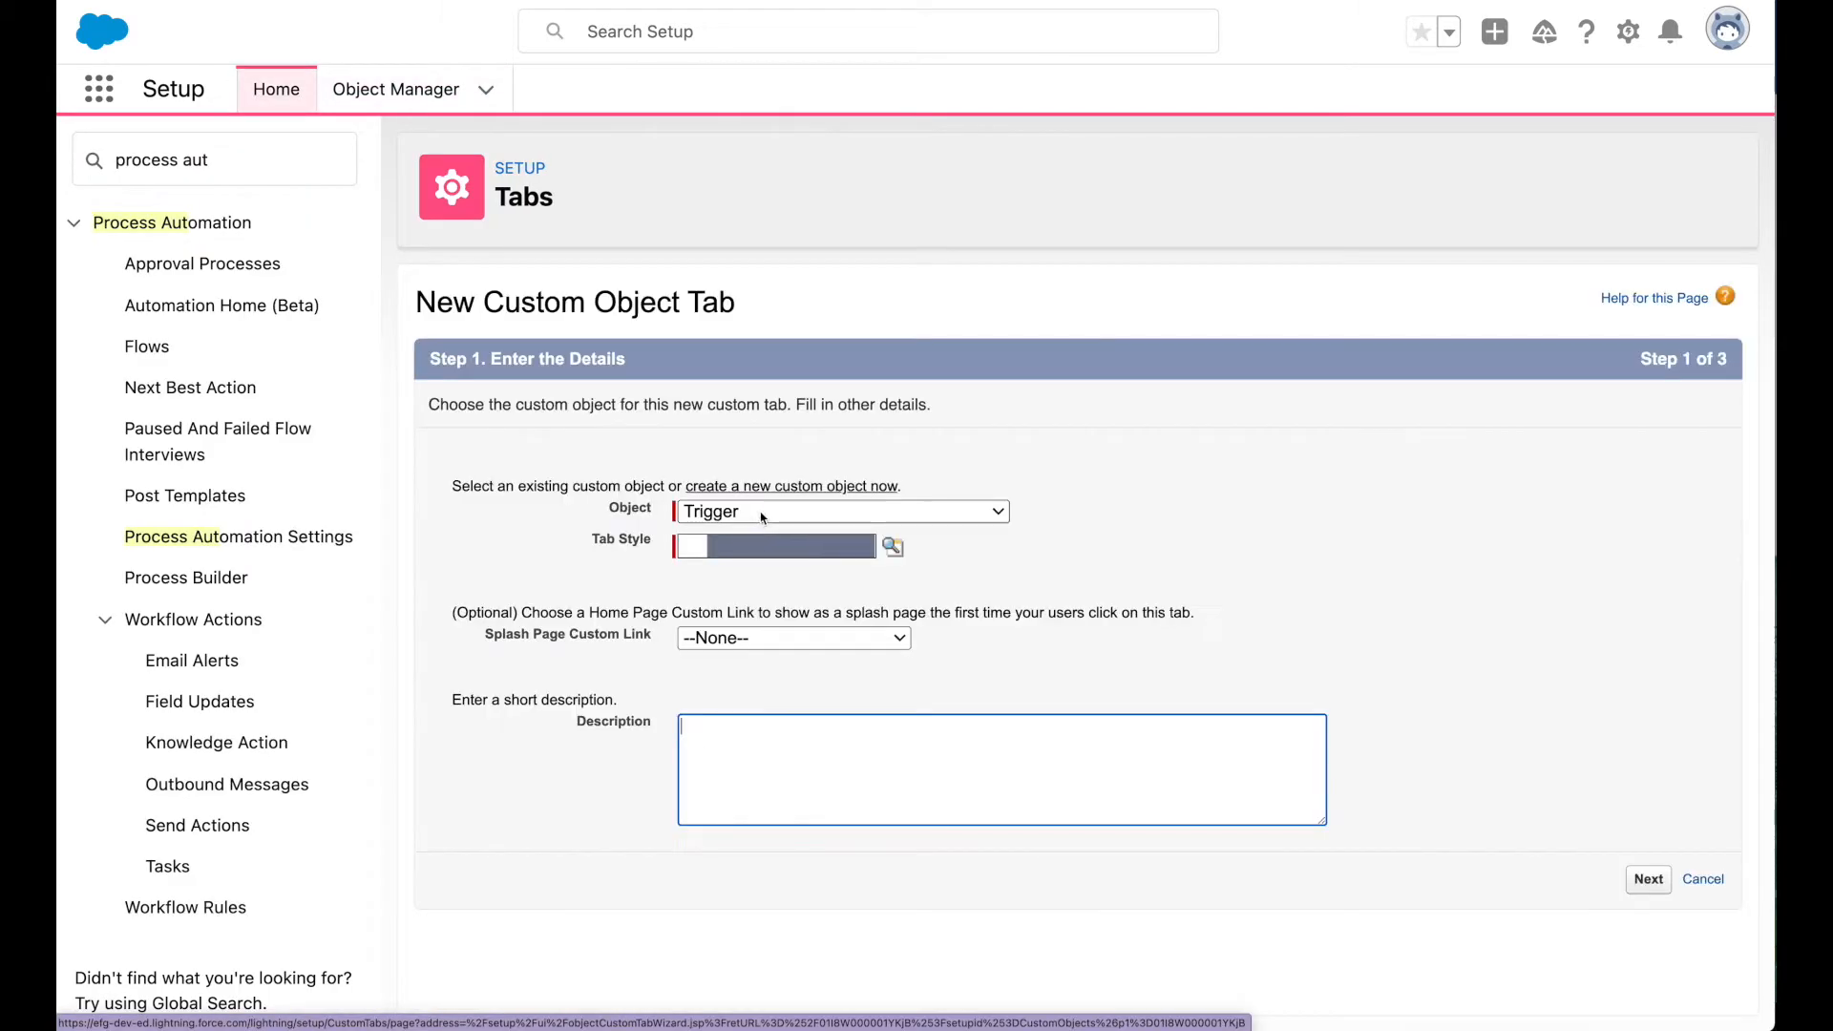
Create the Trigger object's tab with the Alarm clock style, keeping the default profile visibility and app assignments.
left_click(893, 547)
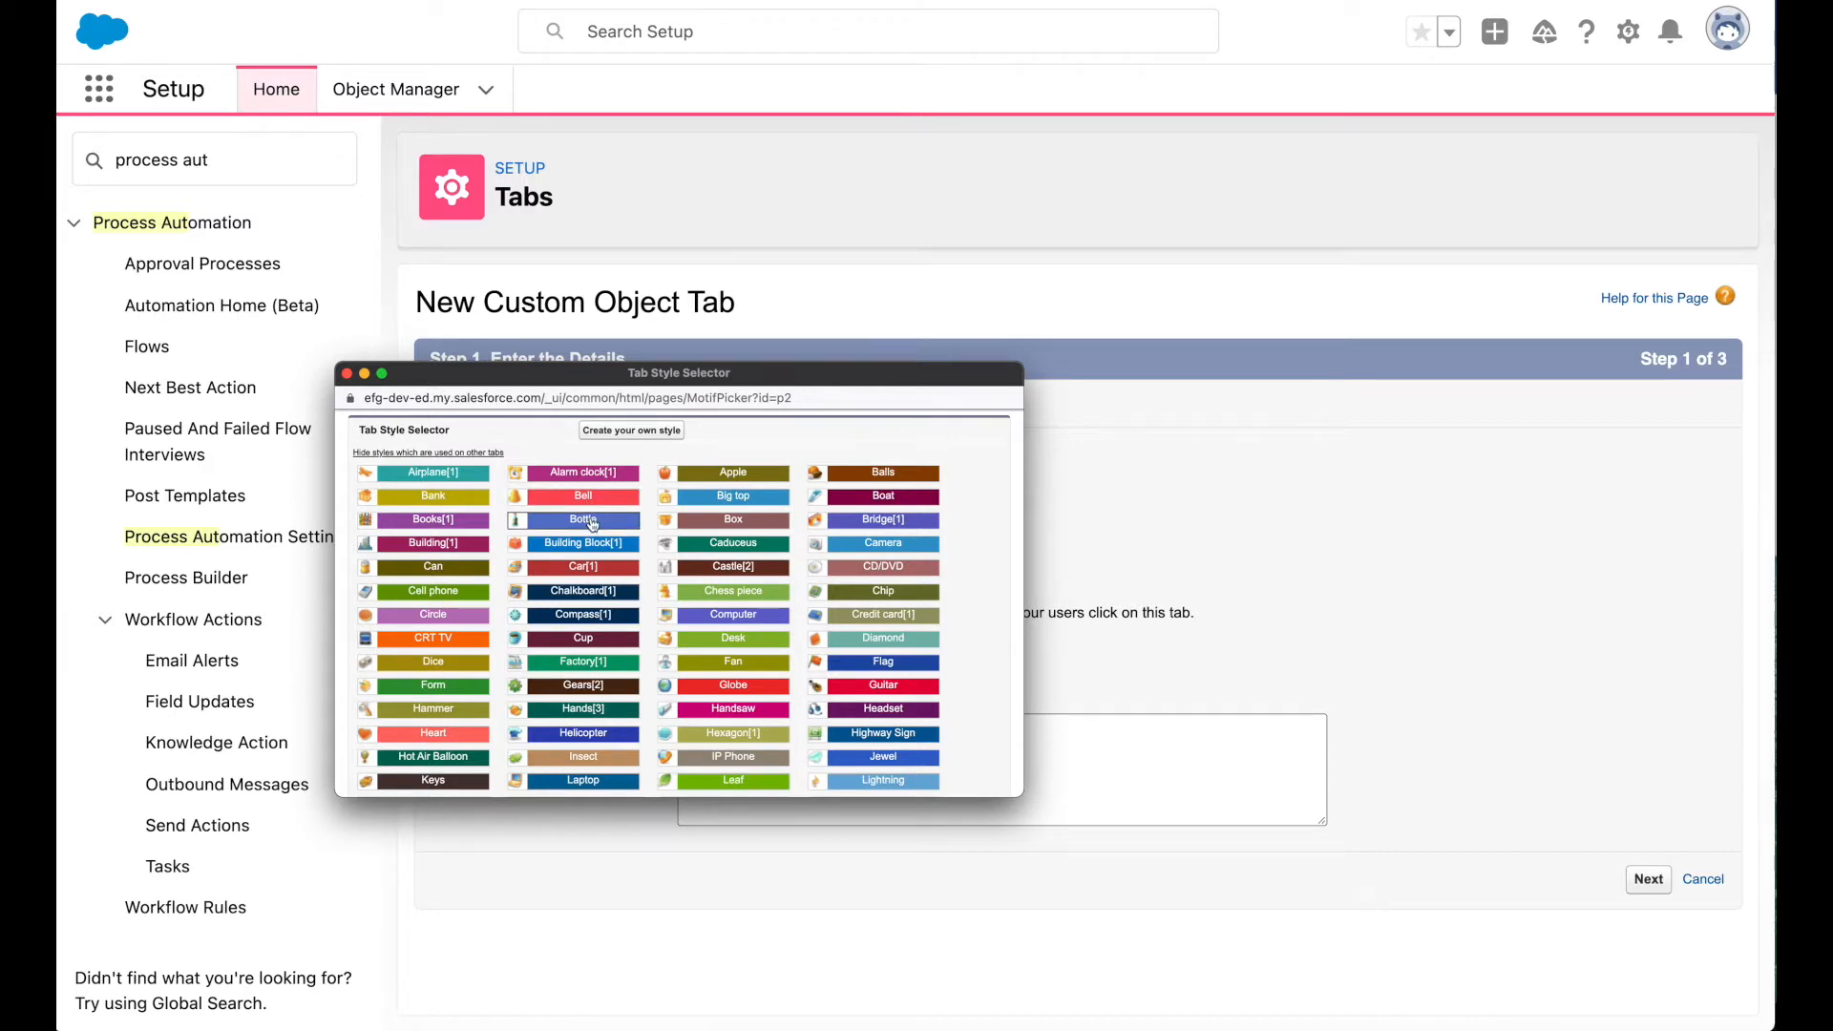
left_click(598, 475)
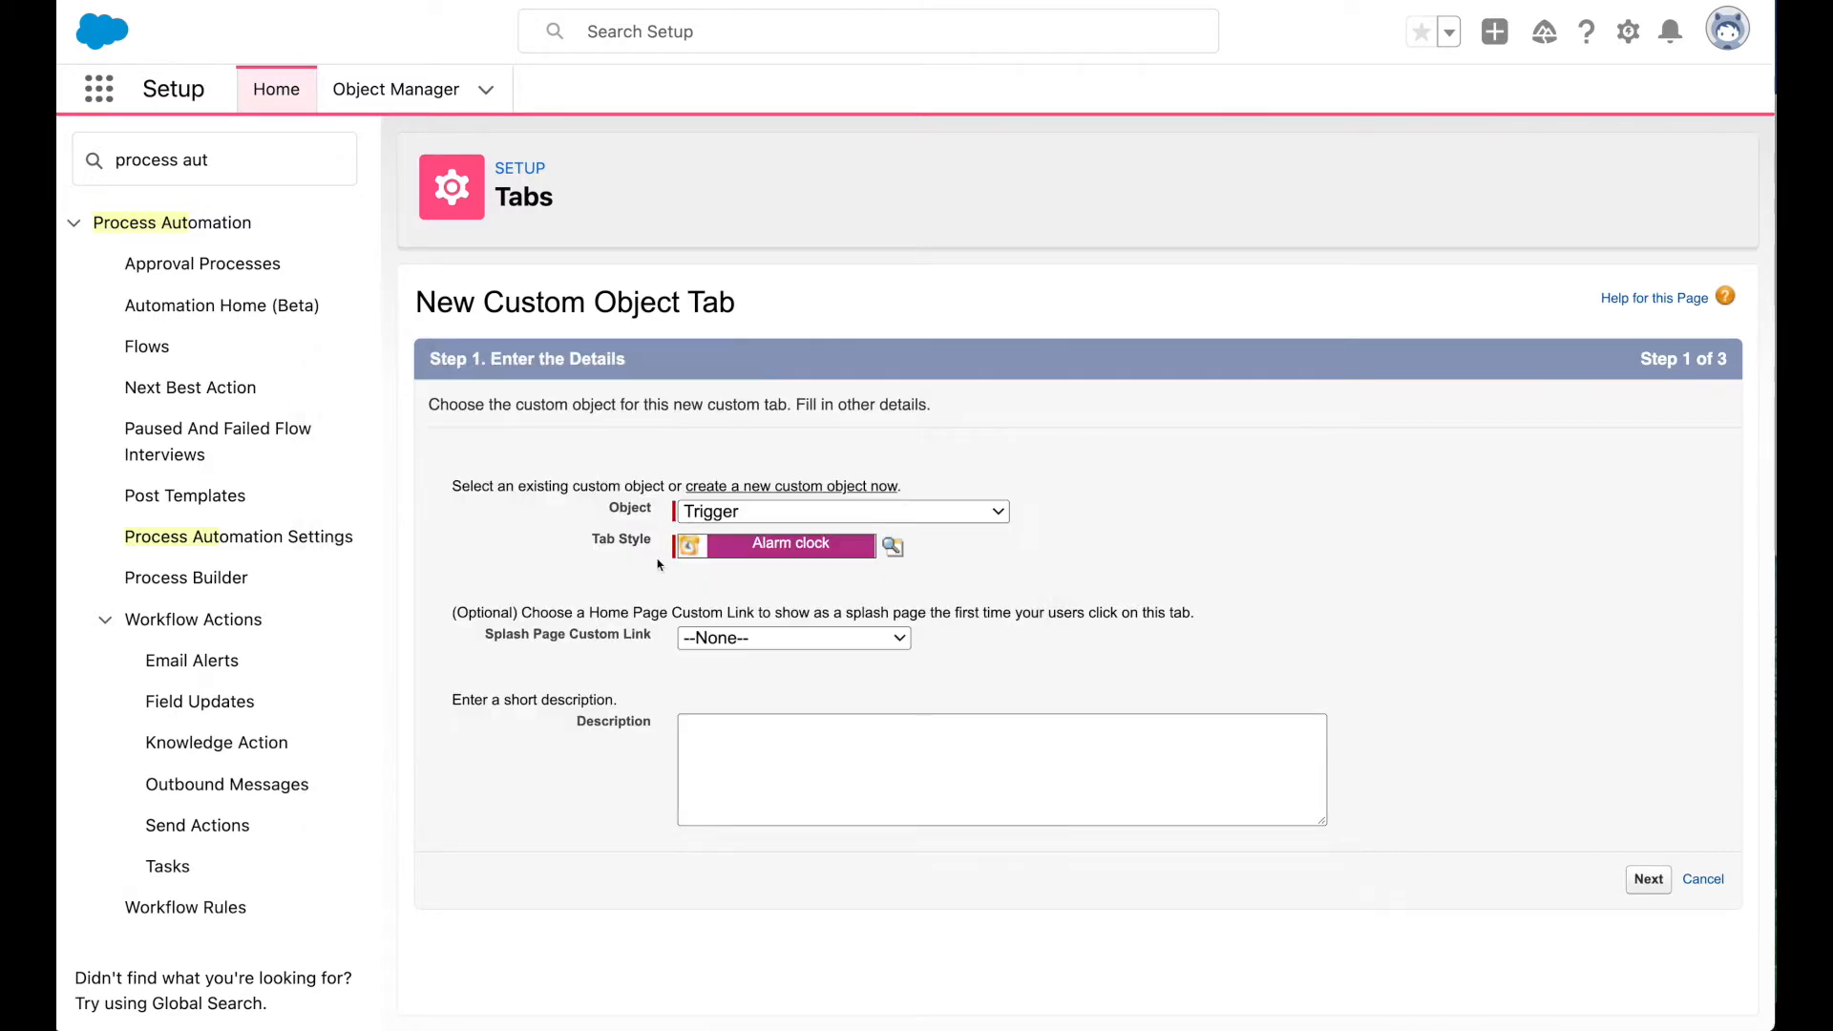
left_click(1649, 878)
scroll(1570, 482, "down", 5)
scroll(1575, 512, "down", 4)
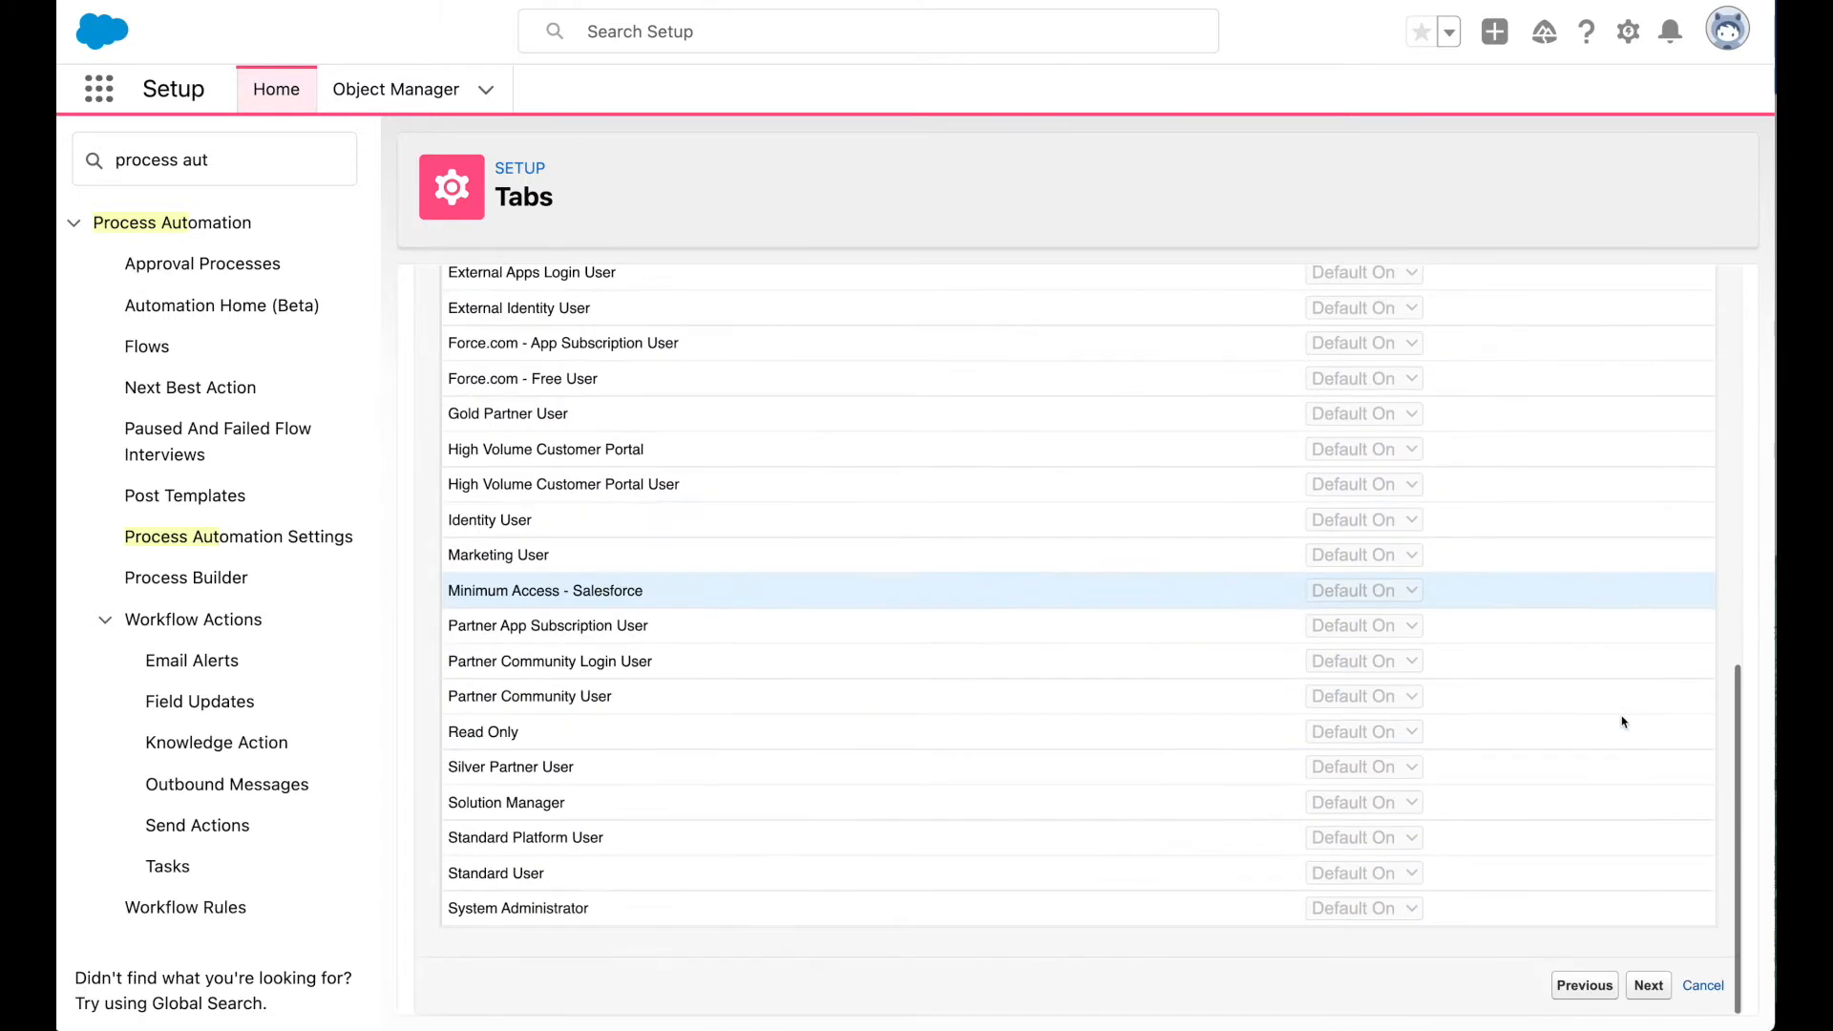
left_click(1649, 985)
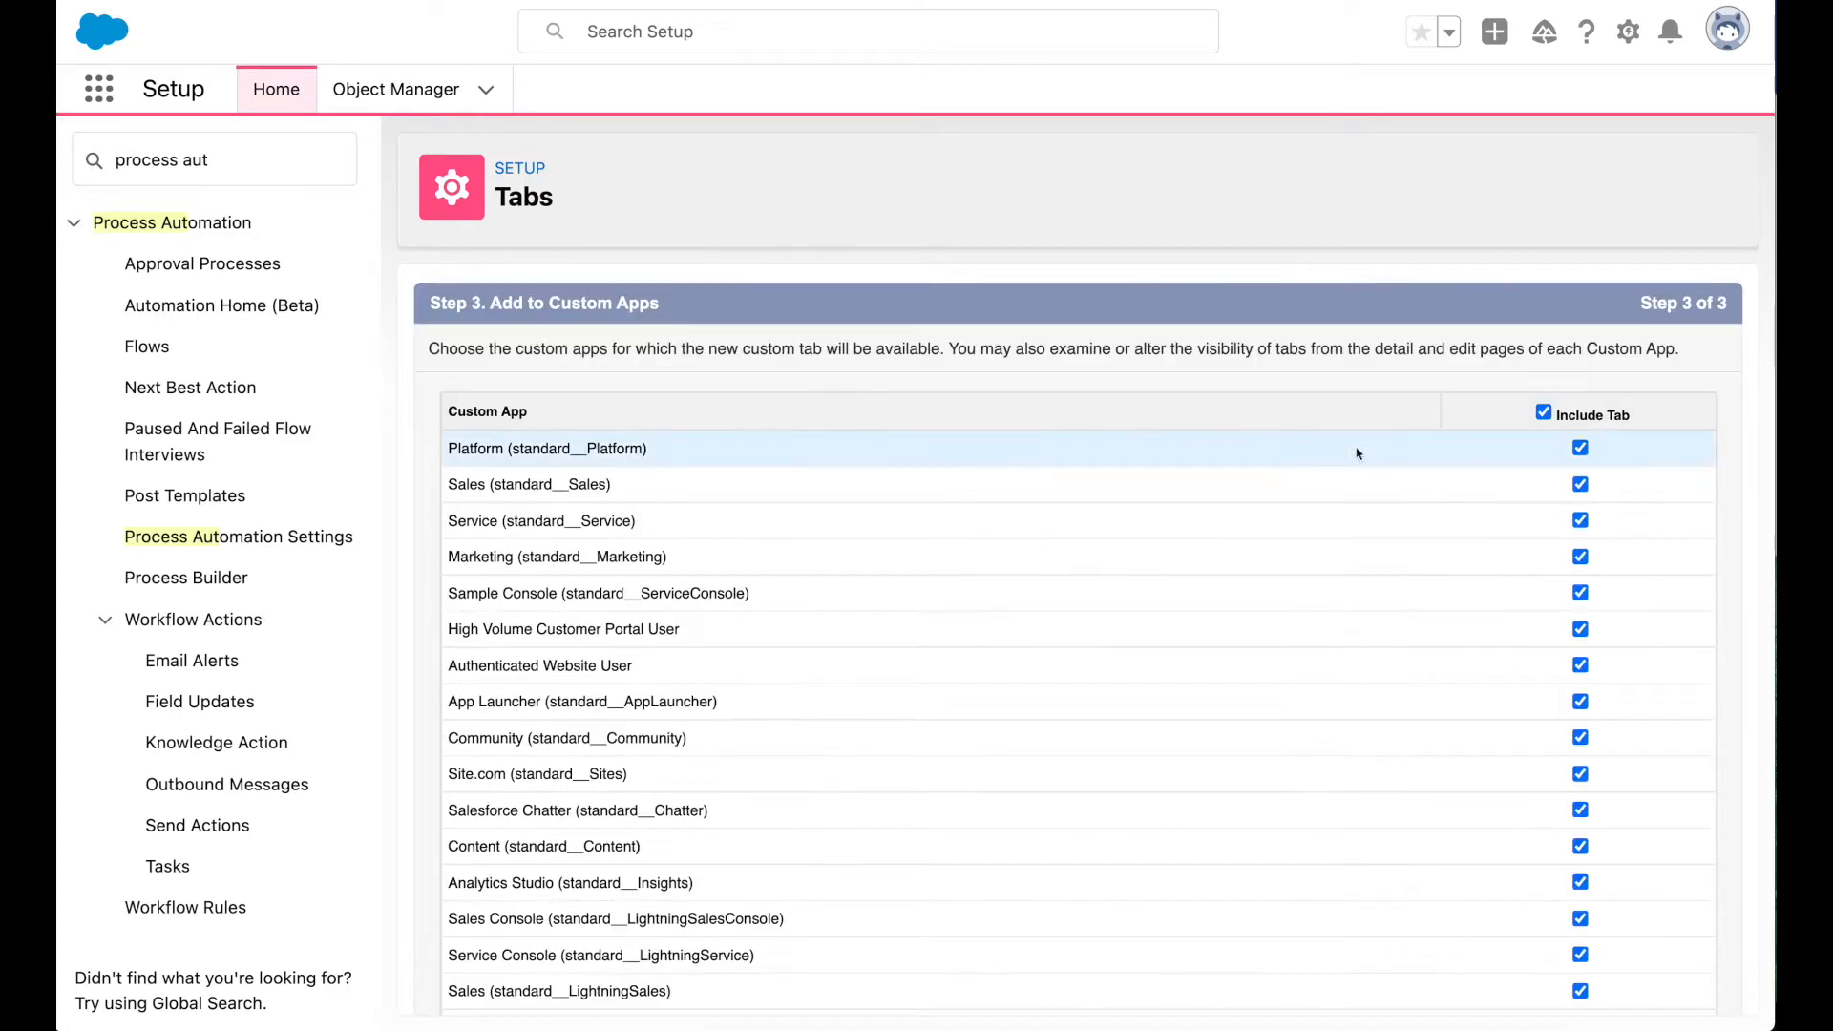
scroll(1431, 458, "down", 5)
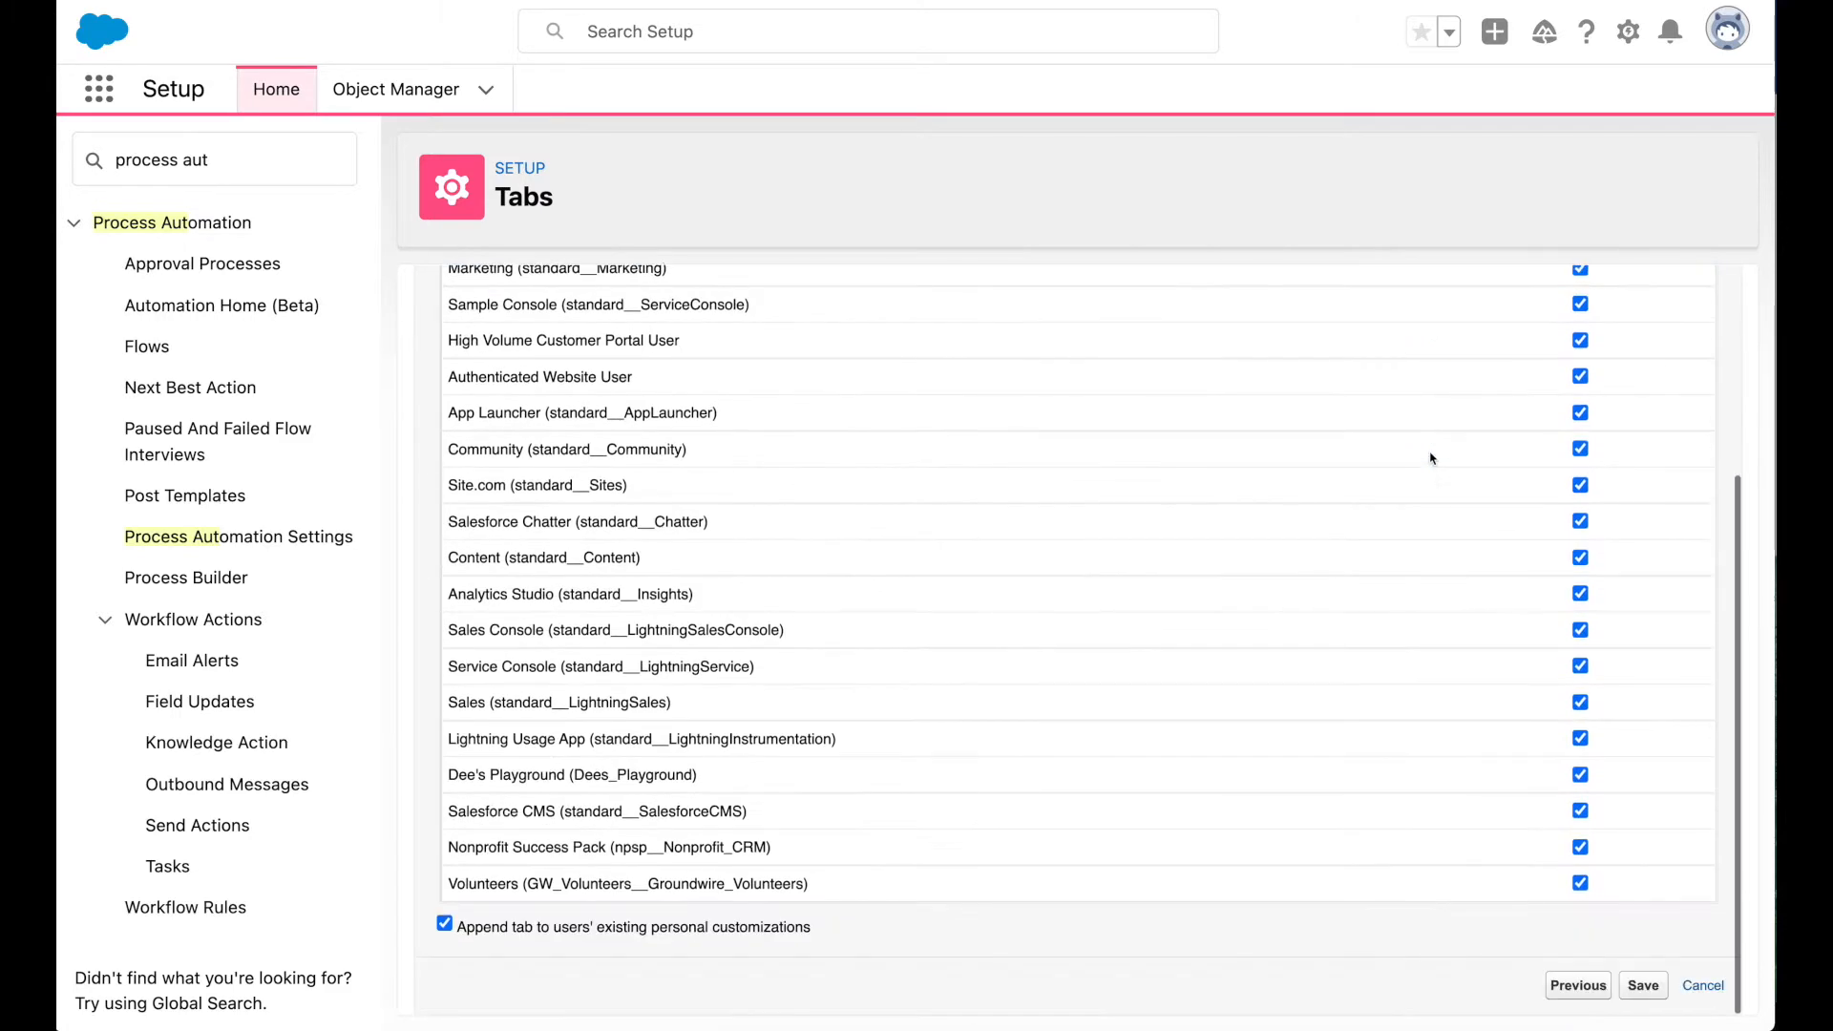
left_click(1644, 985)
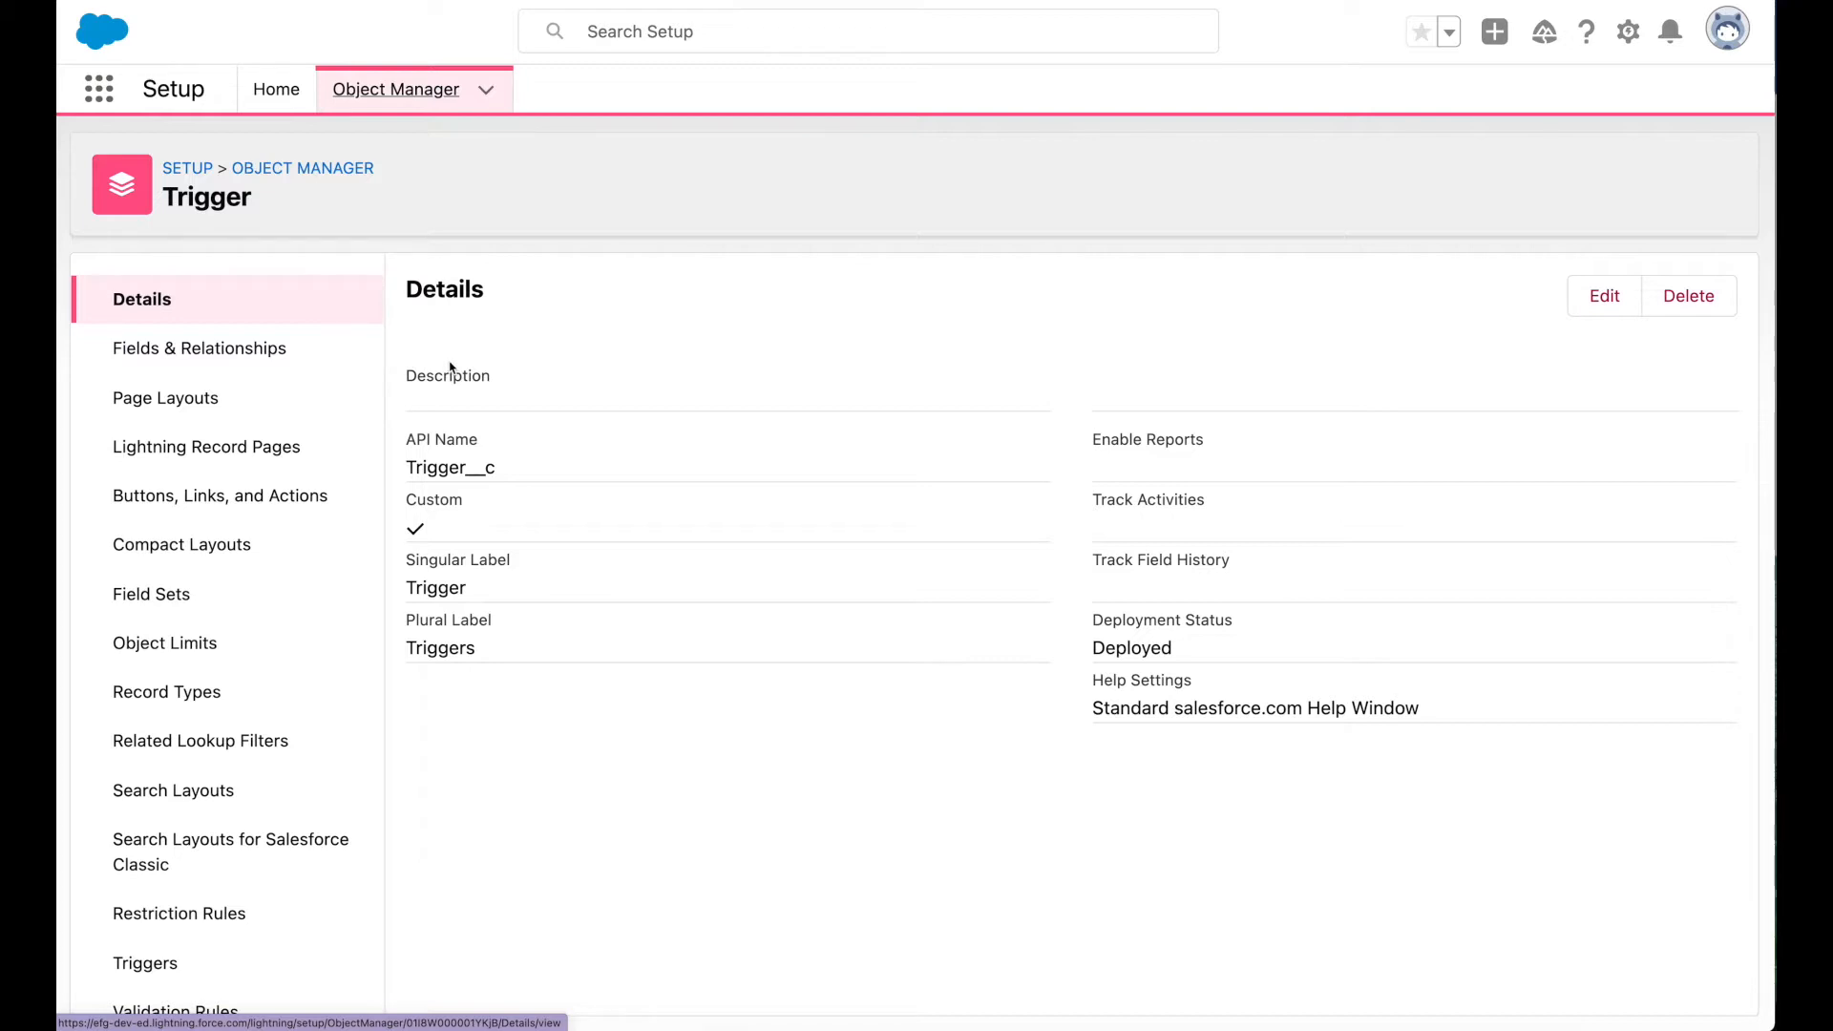
Start a new custom field on the Trigger object with the Date data type.
left_click(191, 347)
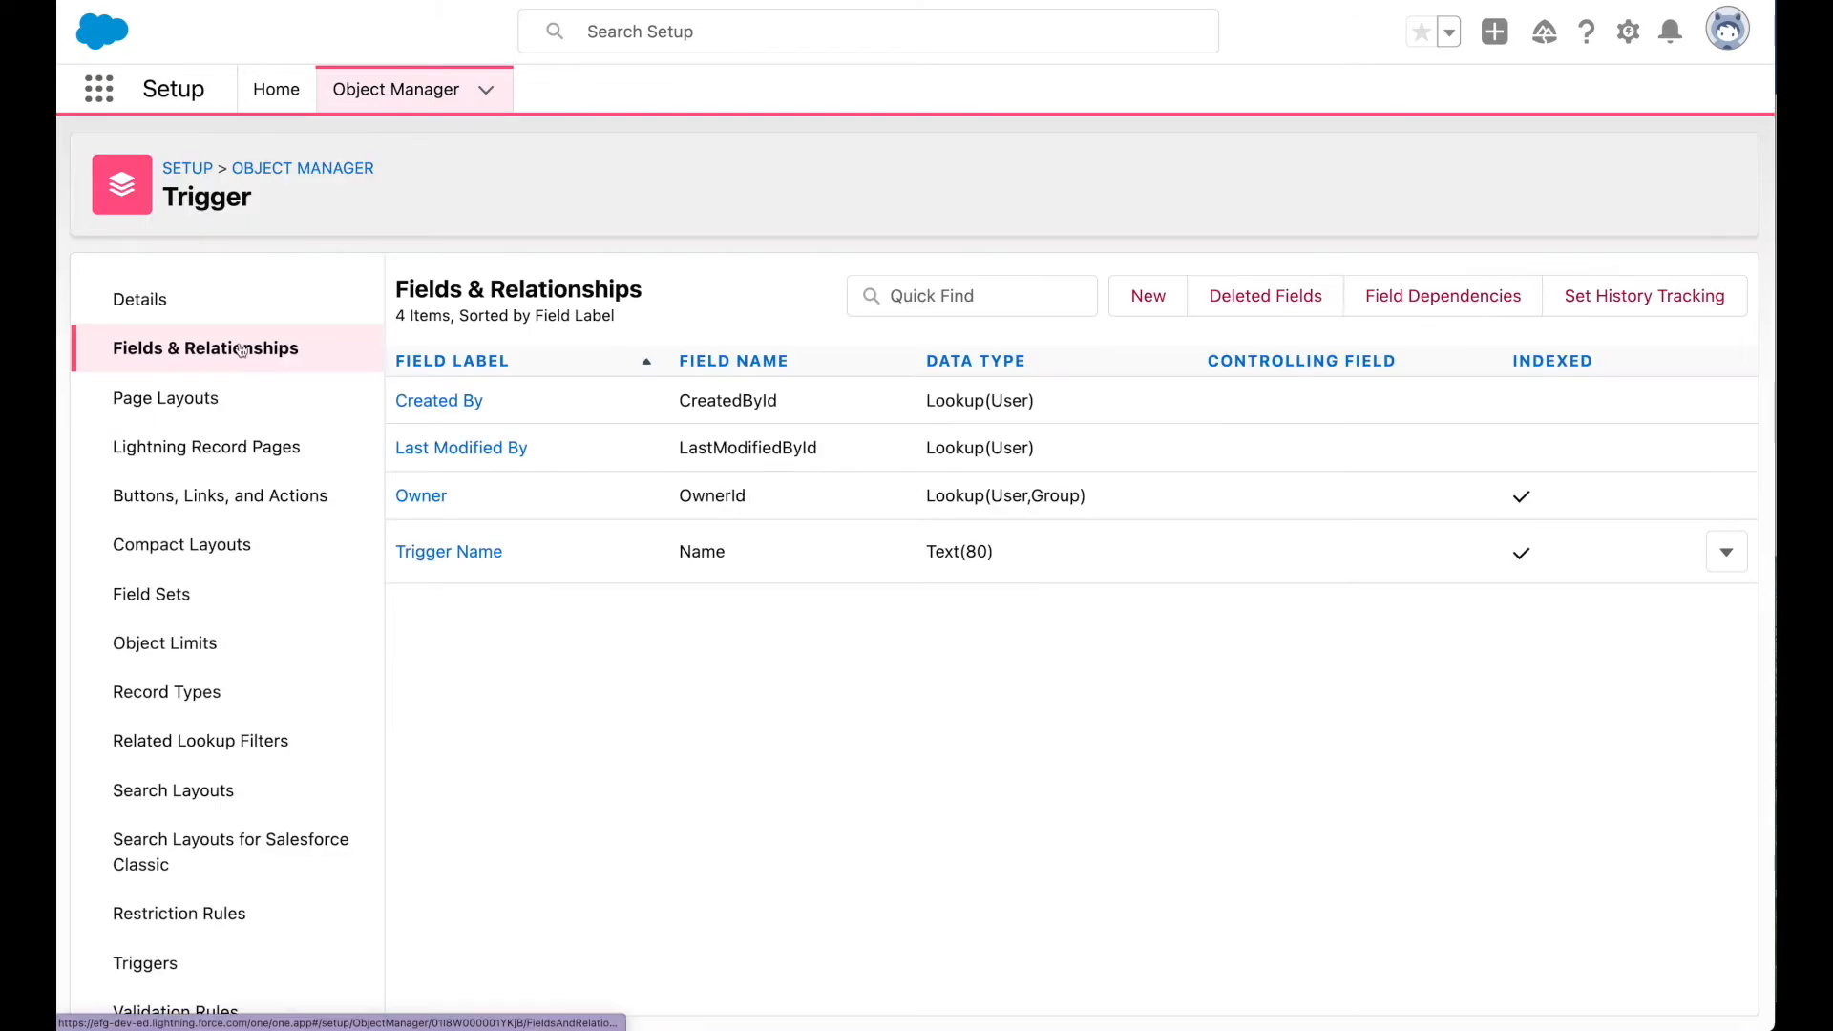
left_click(1141, 305)
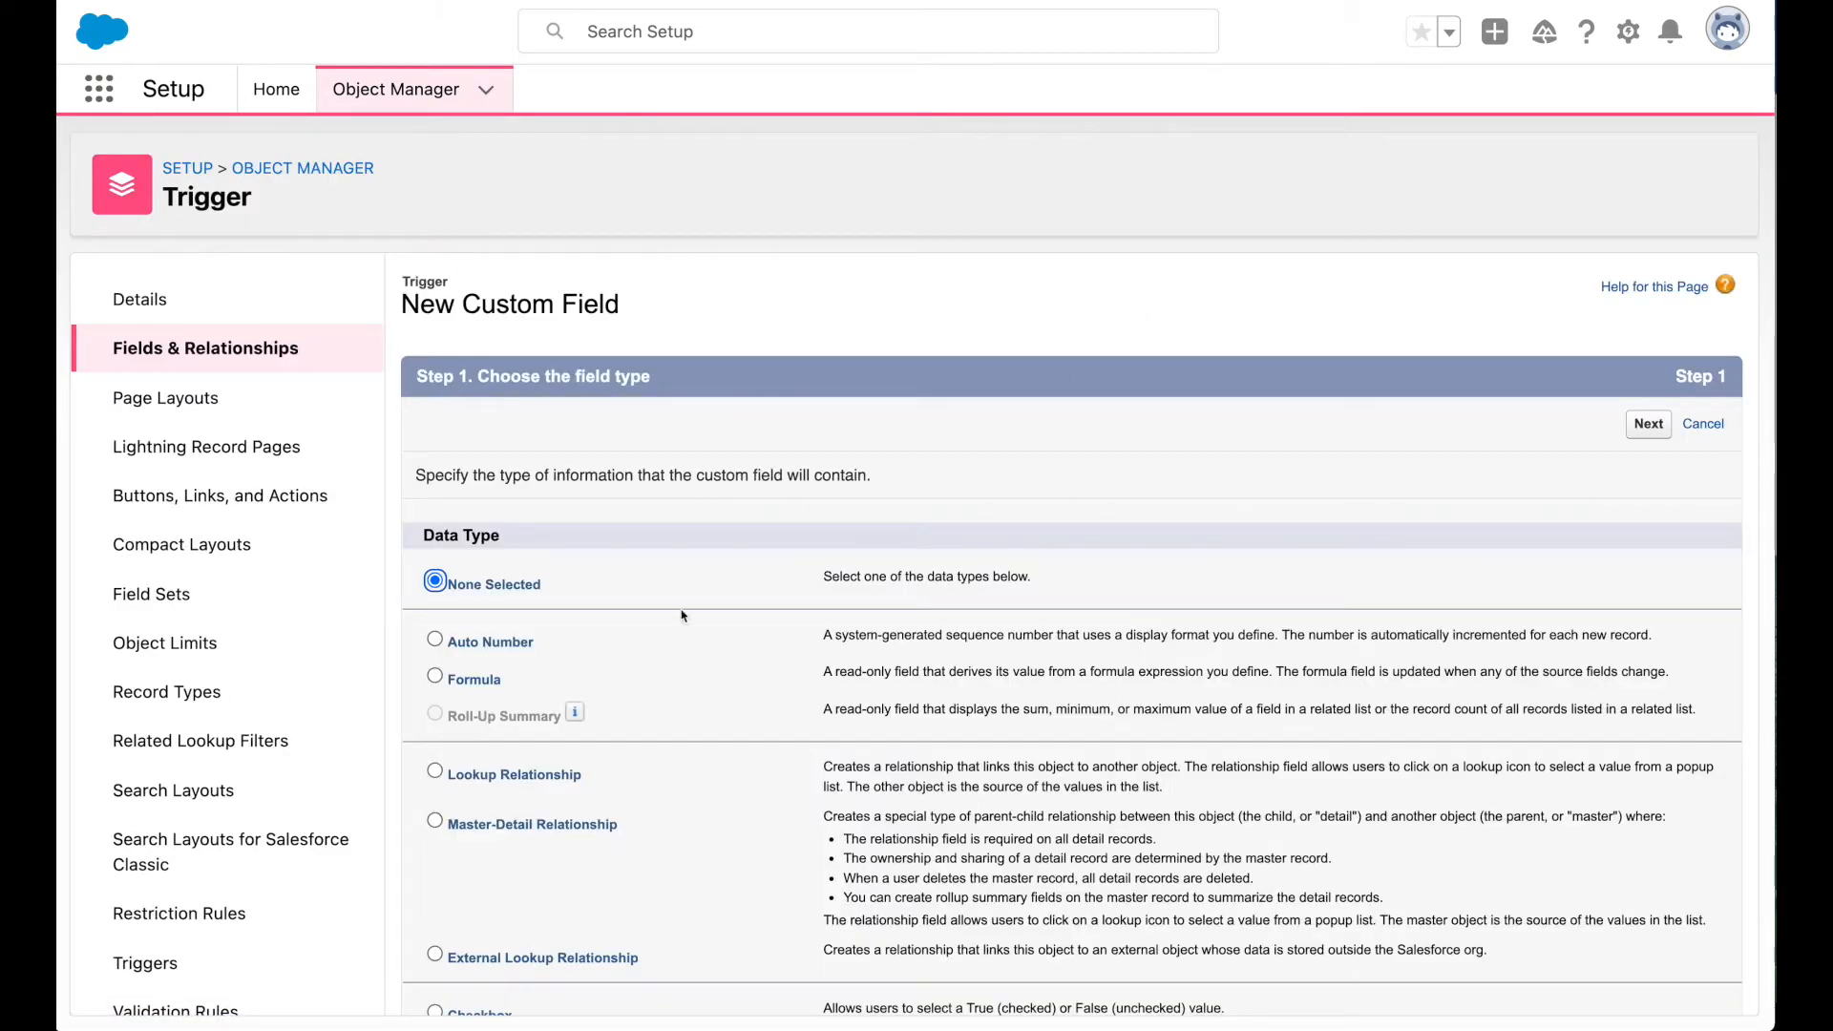
scroll(611, 668, "down", 4)
scroll(592, 664, "down", 2)
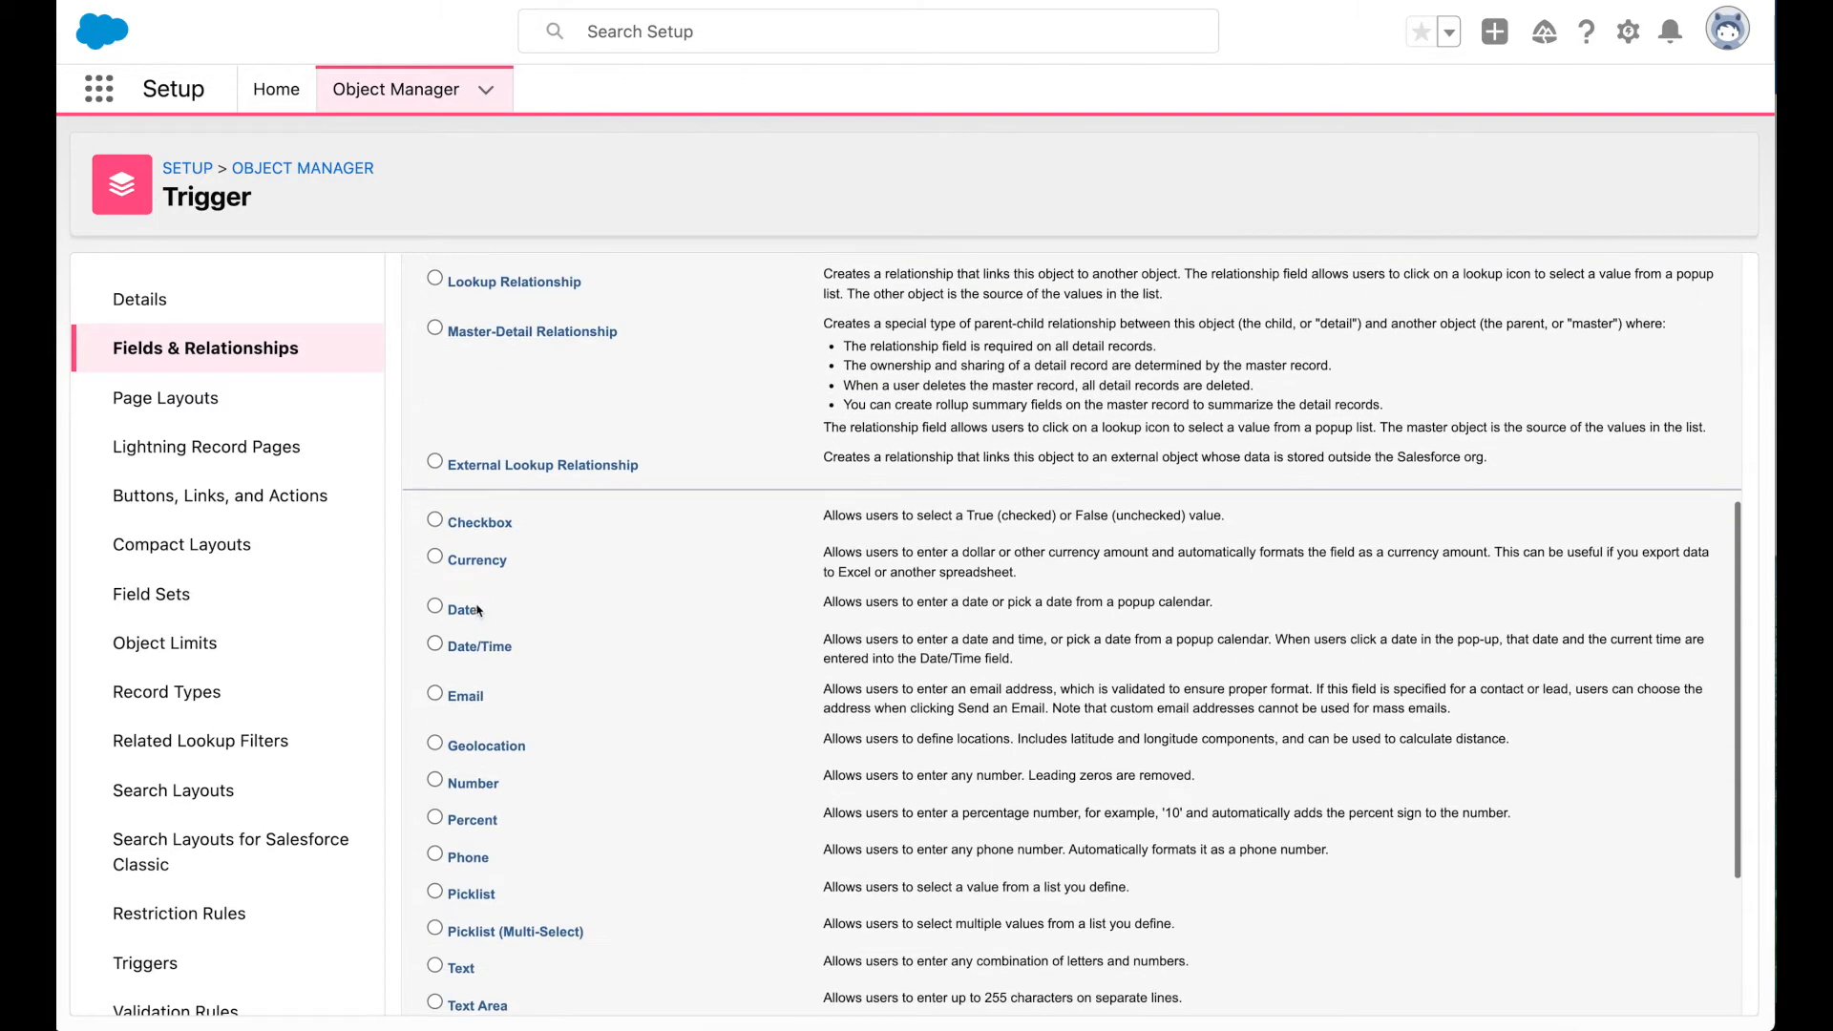
left_click(468, 612)
scroll(1678, 497, "up", 5)
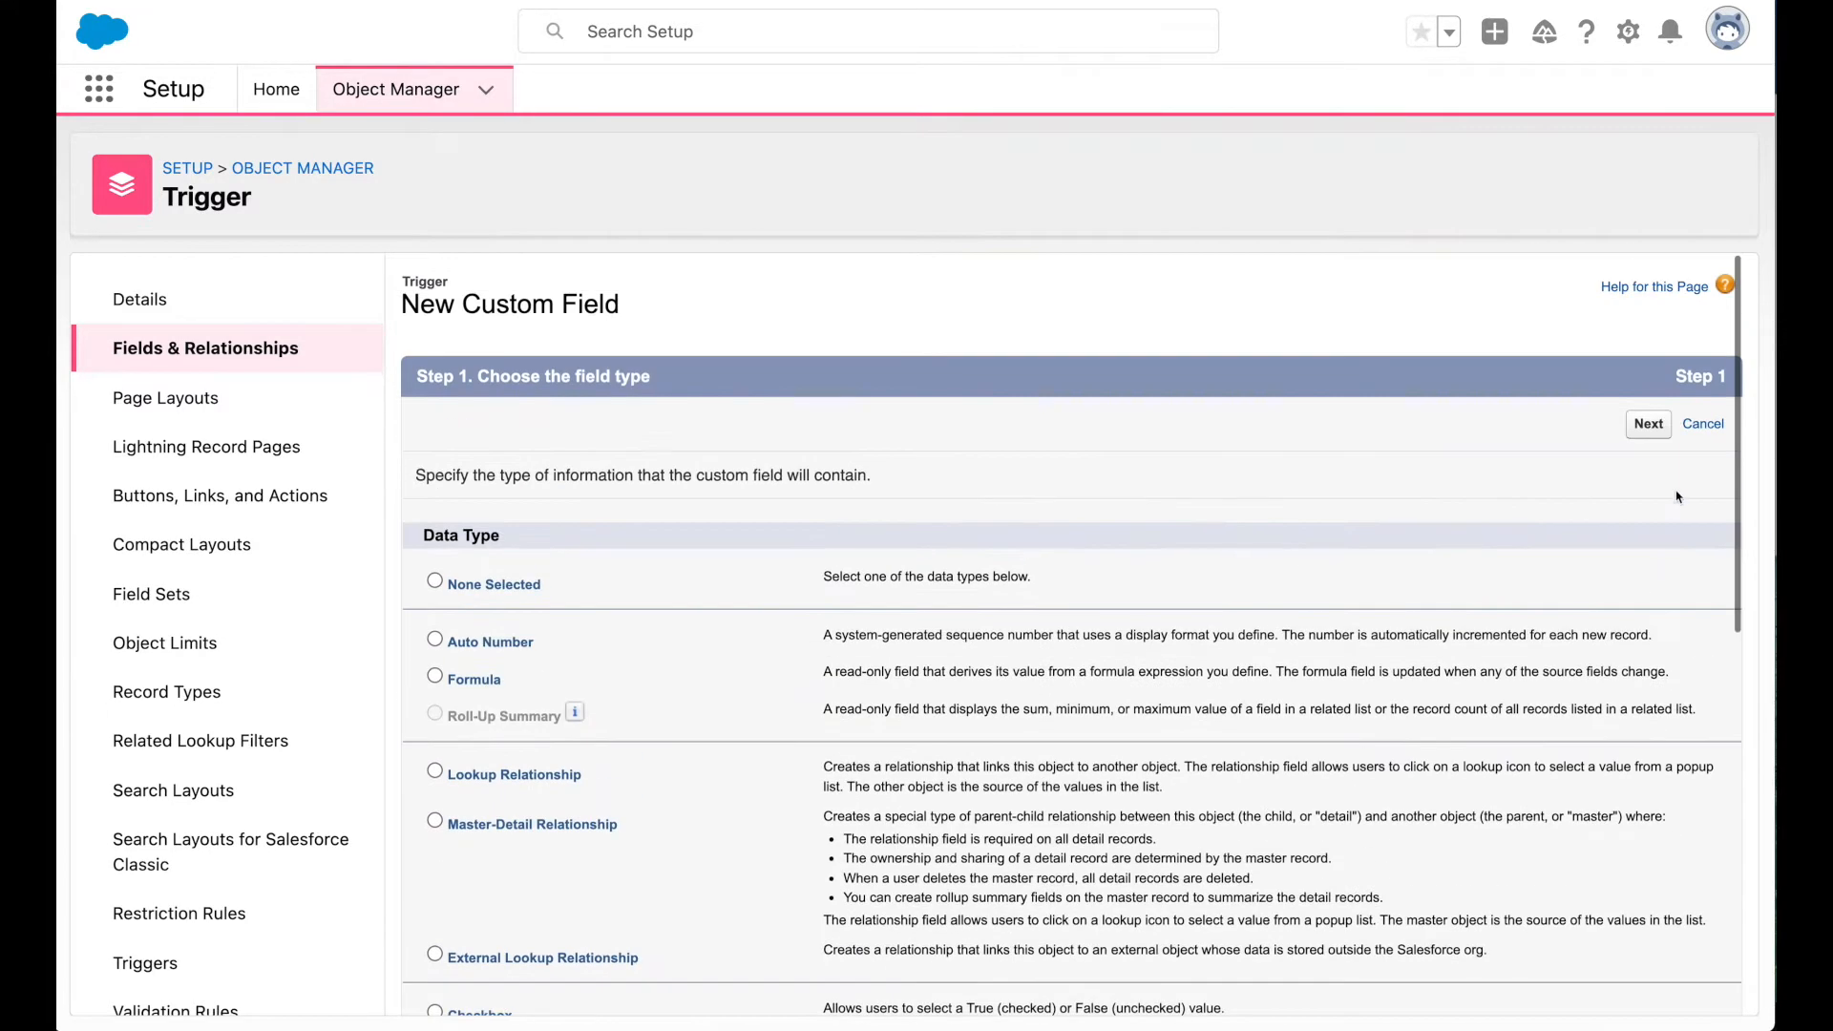
left_click(1649, 423)
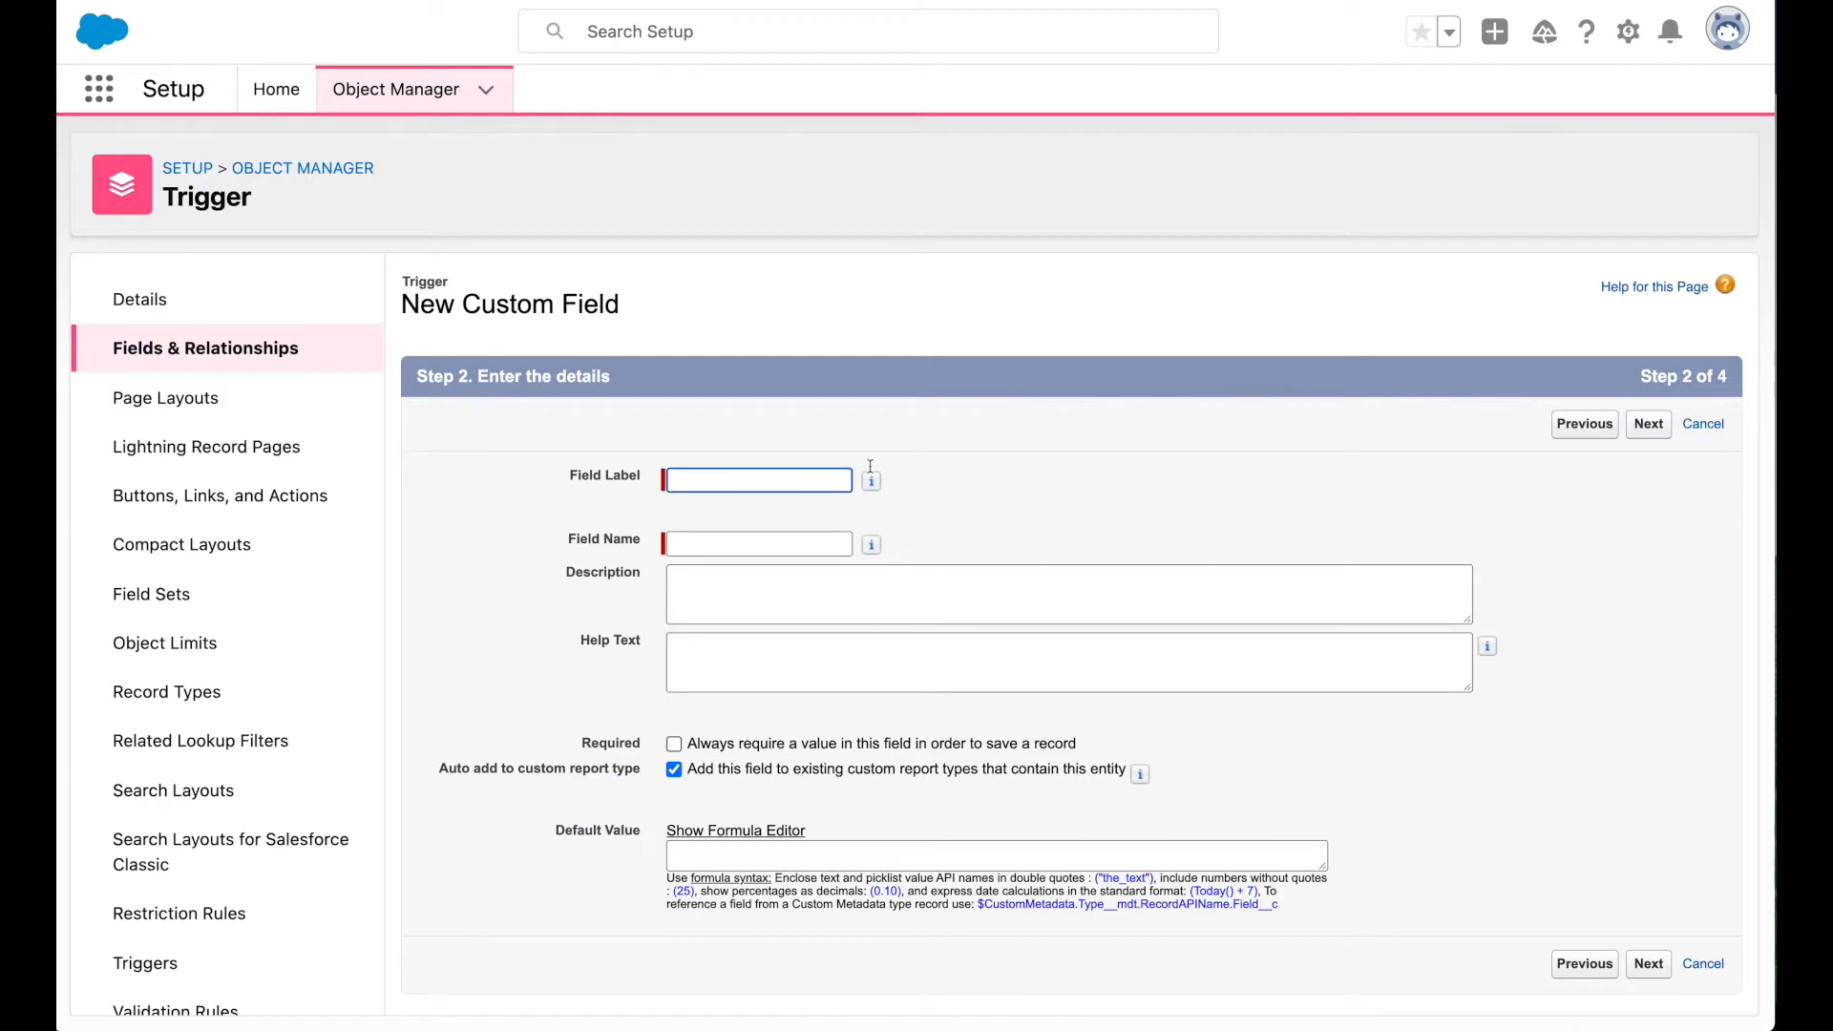
Label the date field Flow Run Date, accept the default security and page layouts, and save it while starting another field.
type("Flow Run Date")
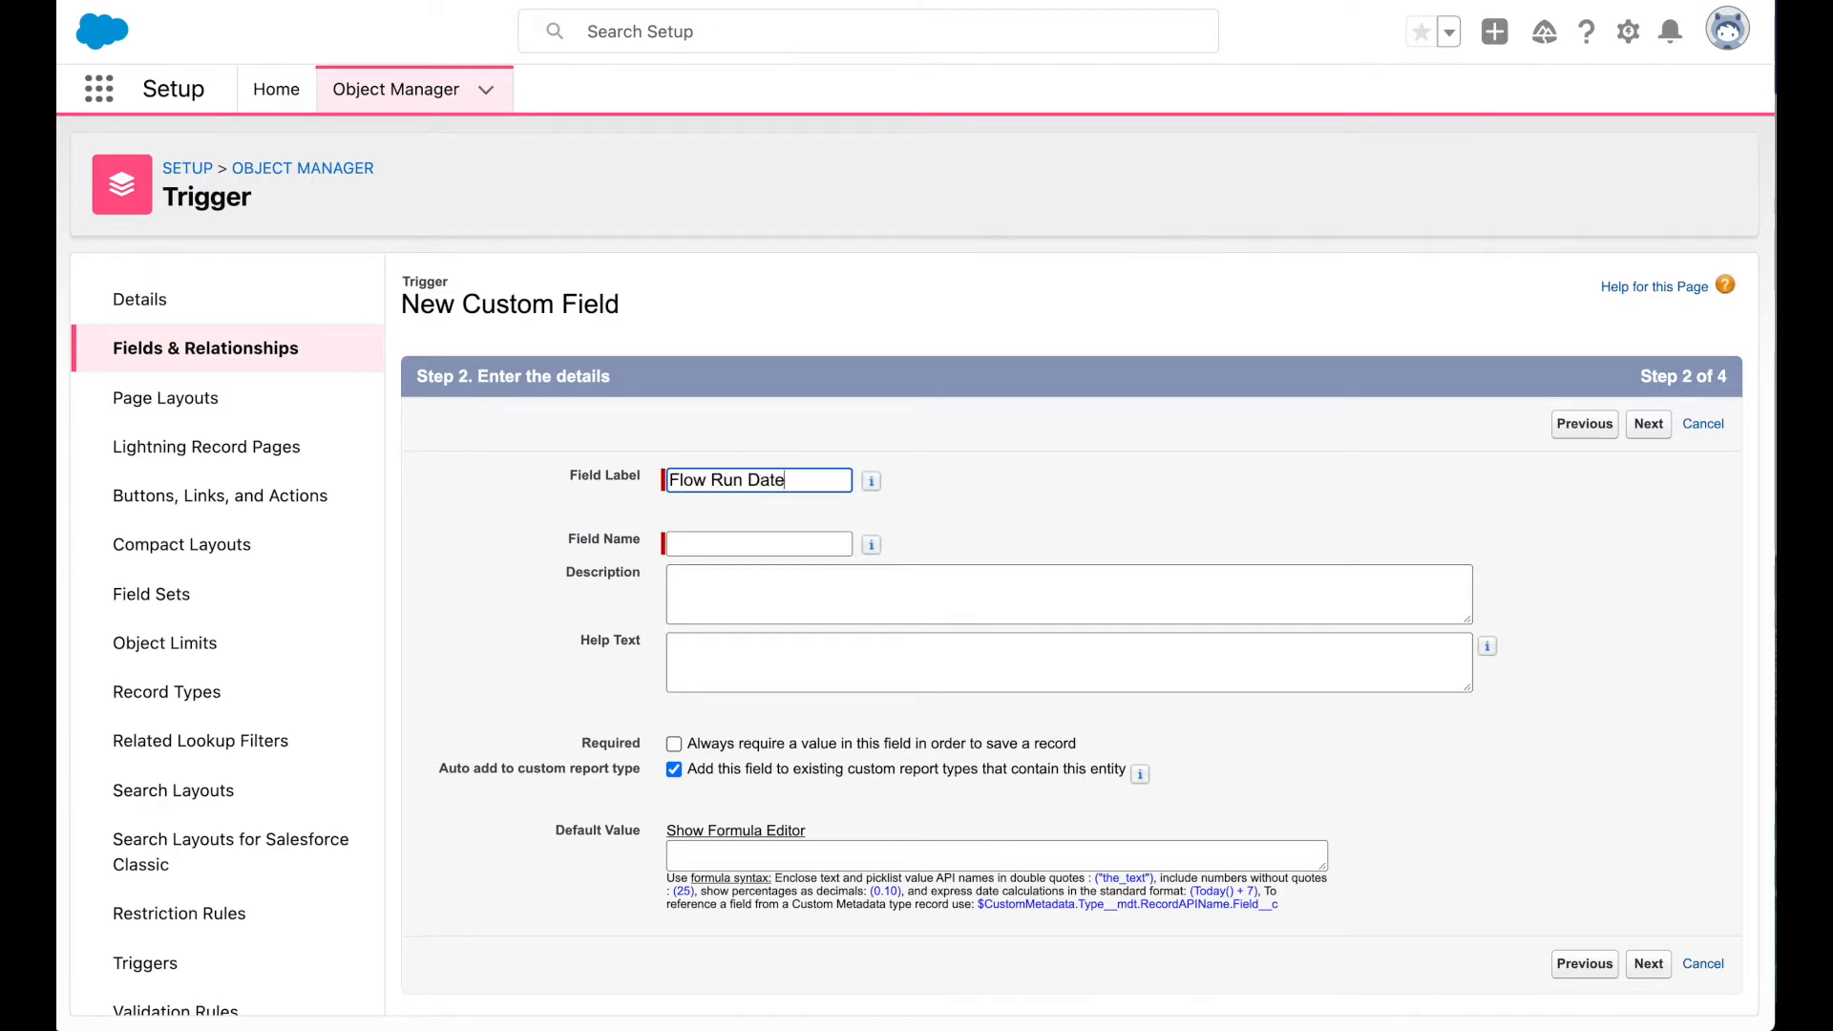
key("Tab")
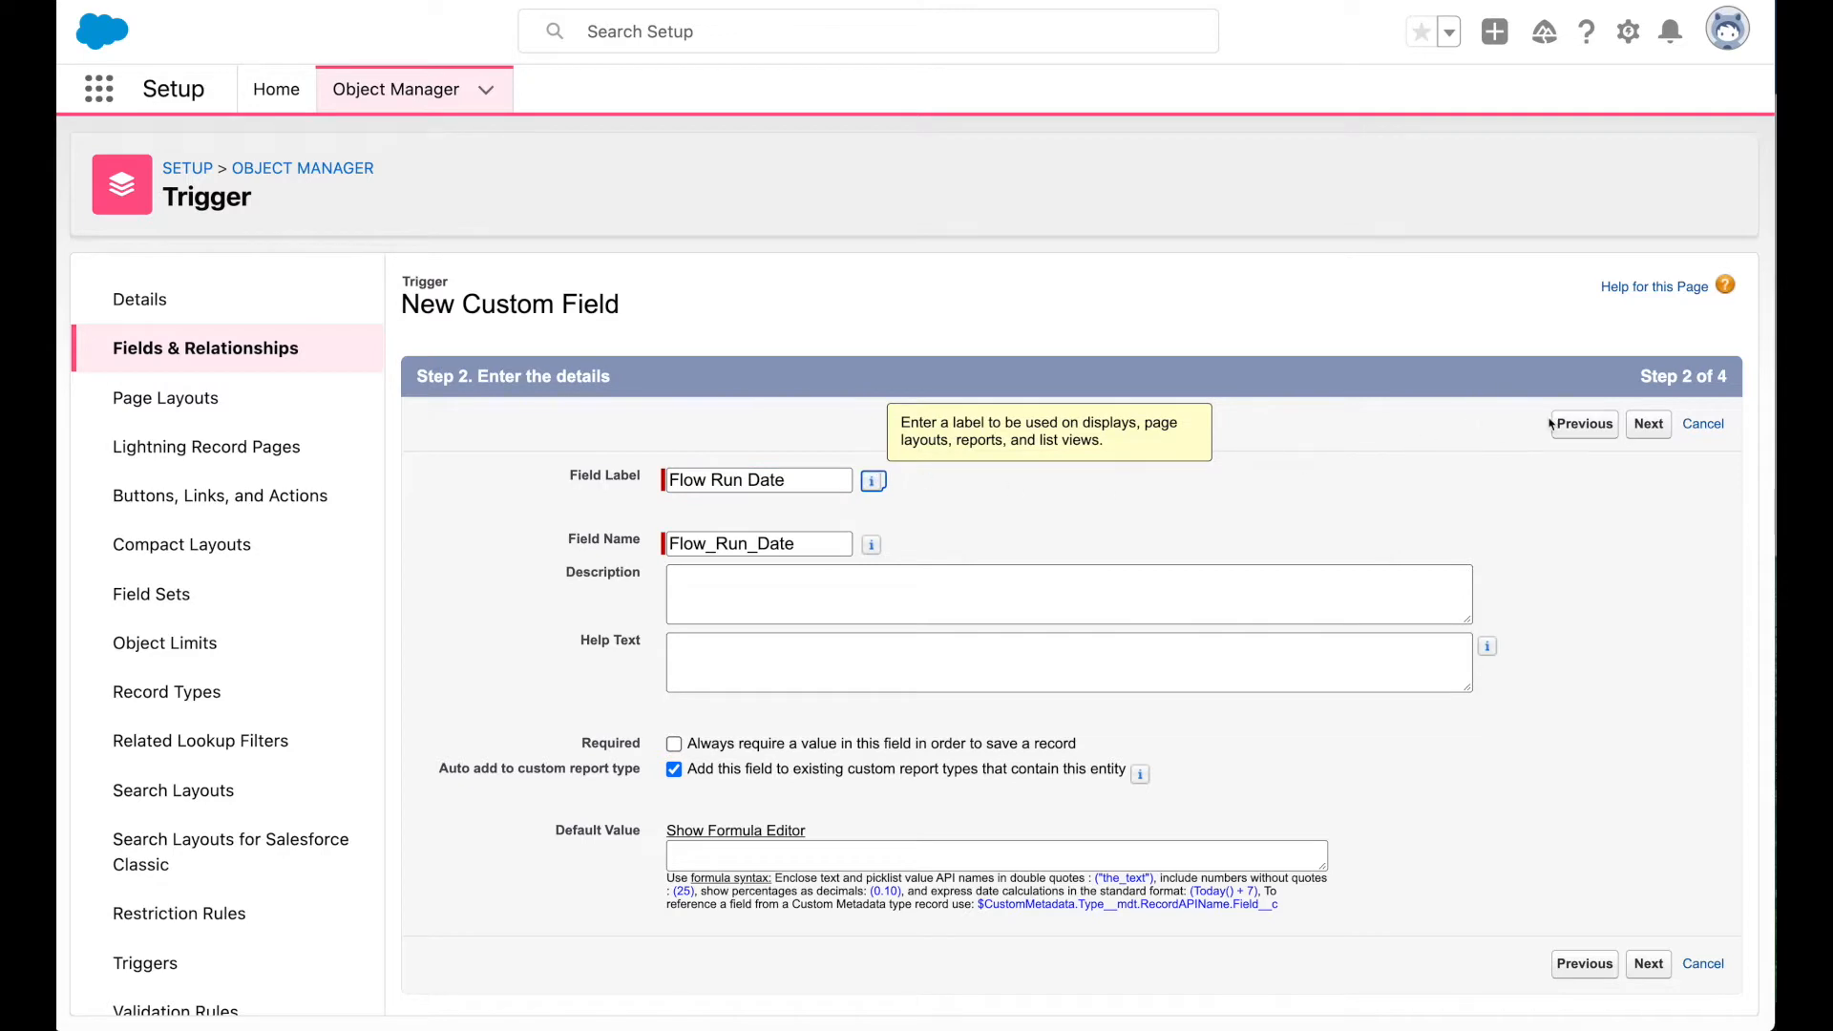
left_click(1630, 424)
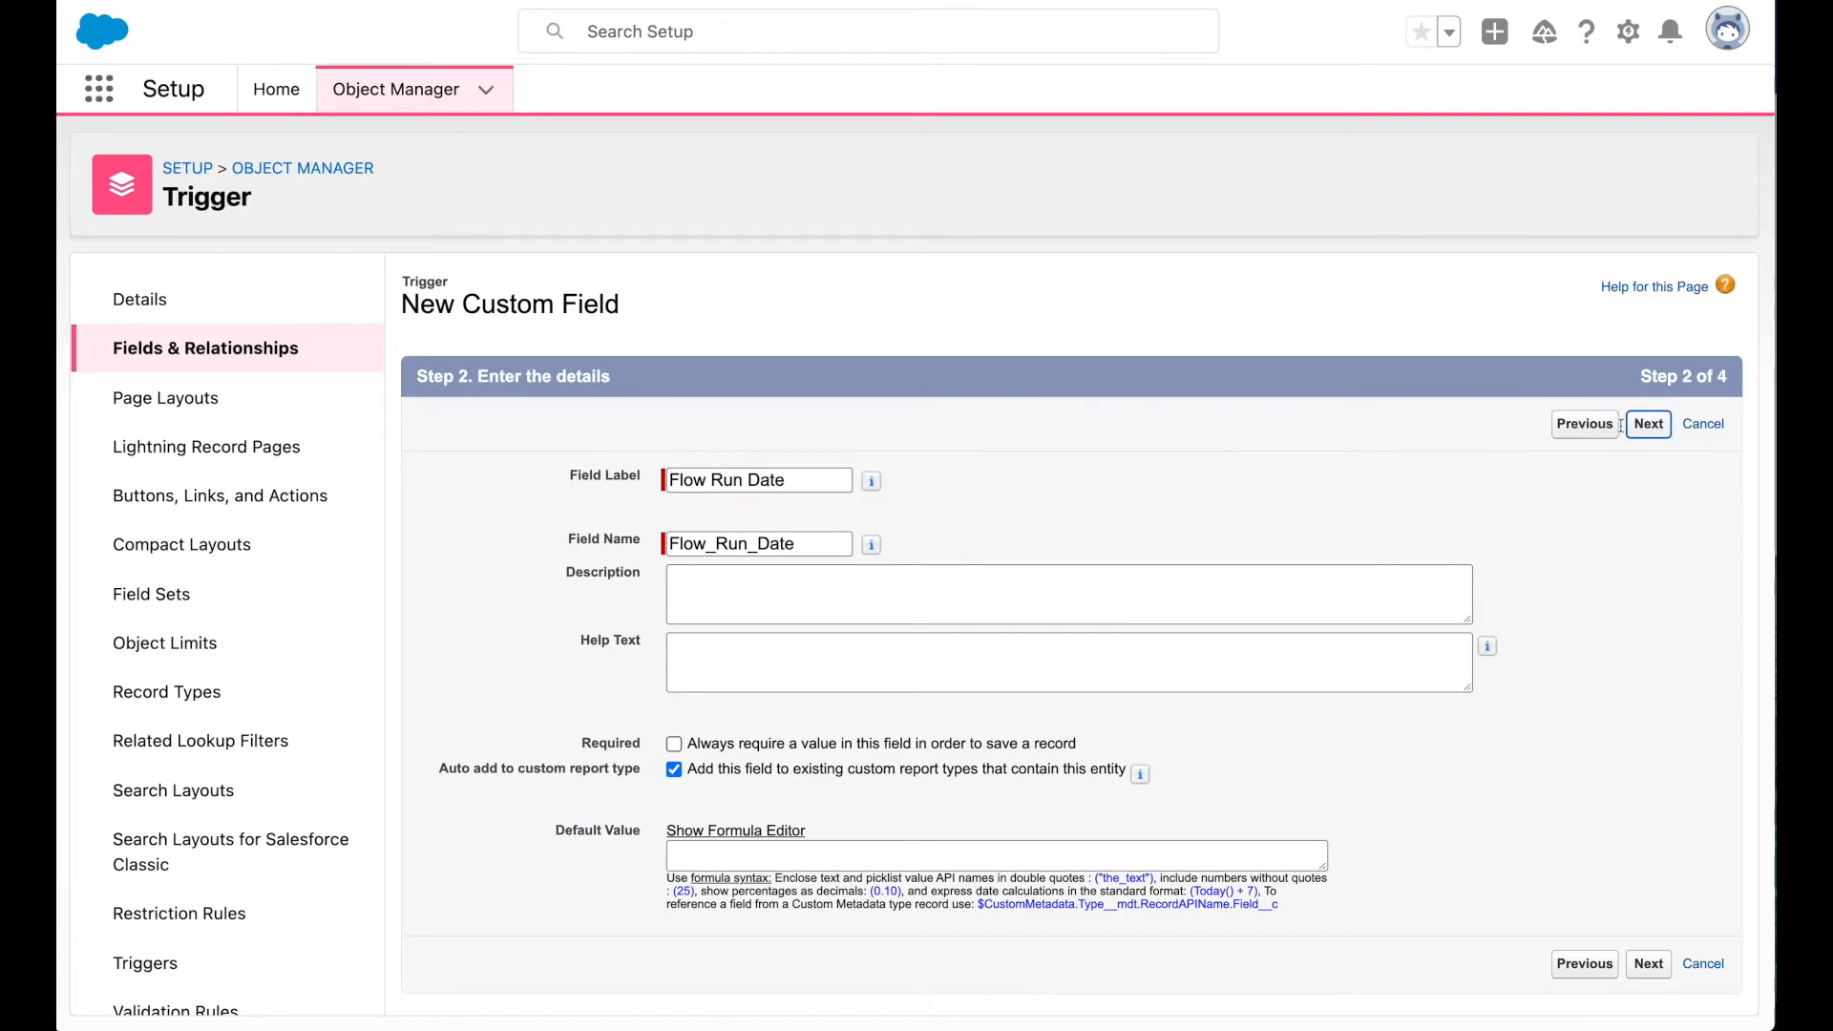
left_click(1653, 429)
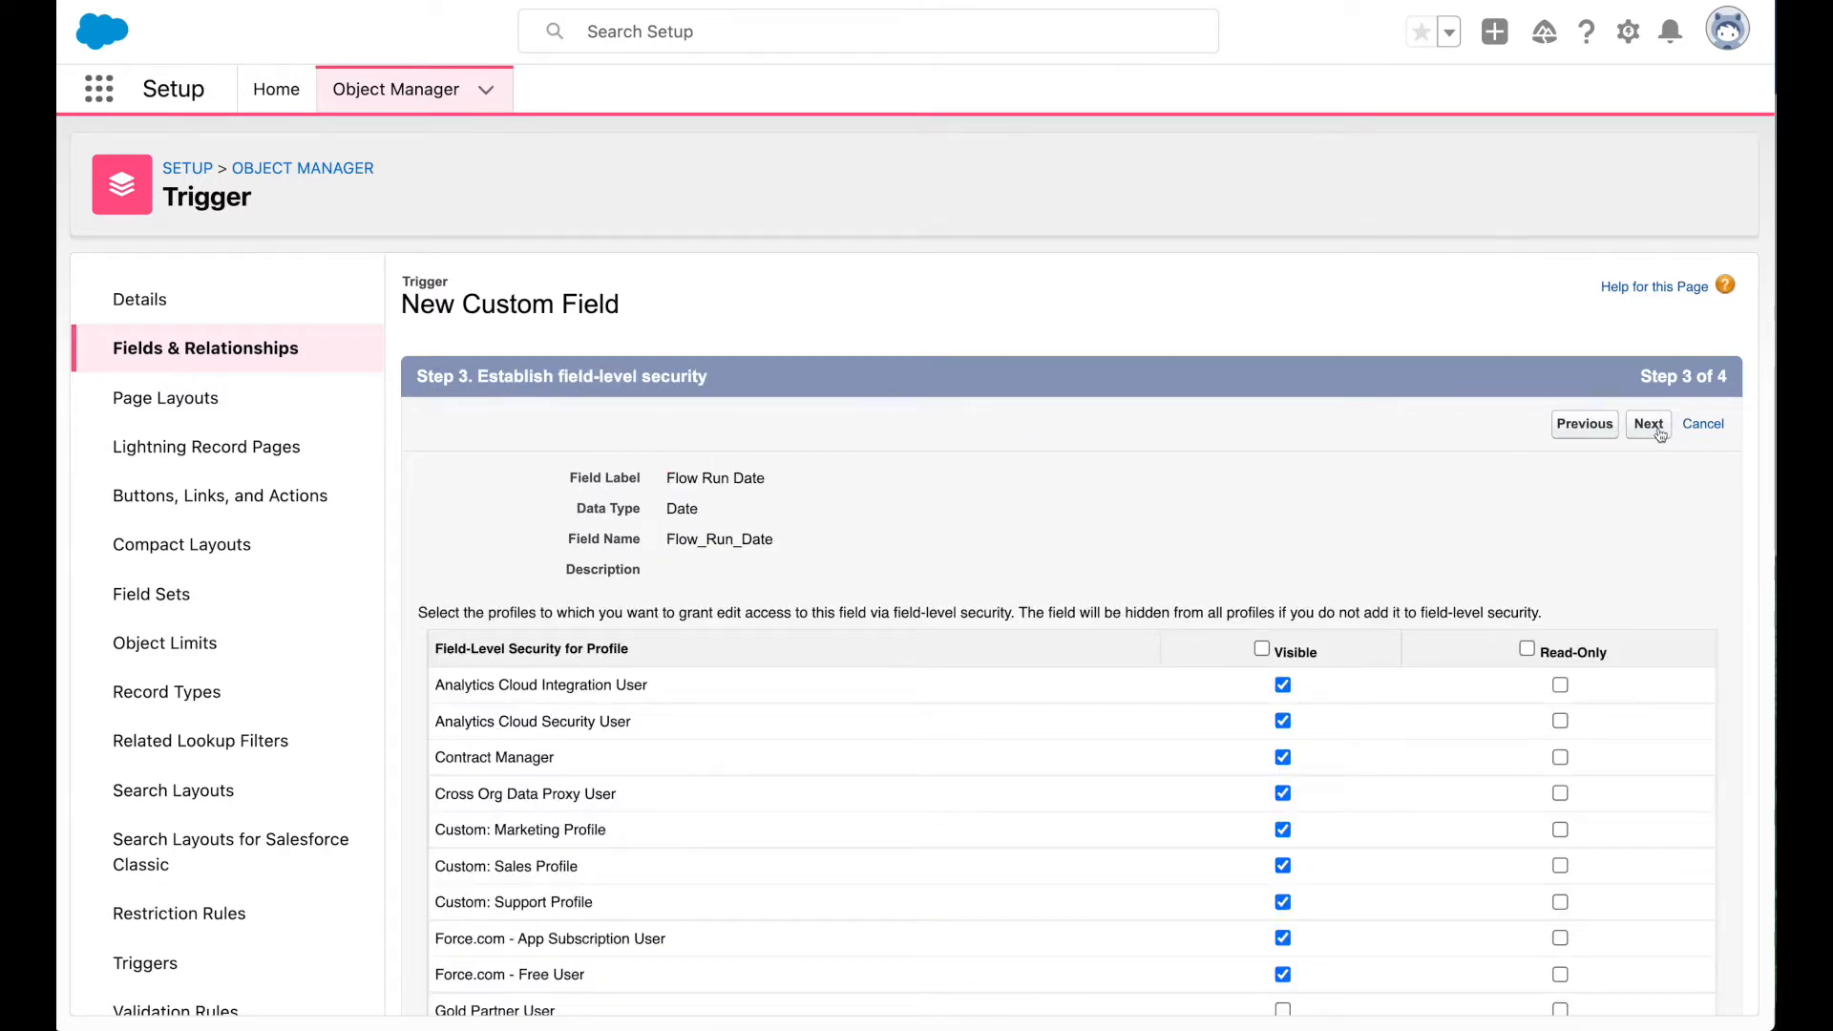
left_click(1580, 427)
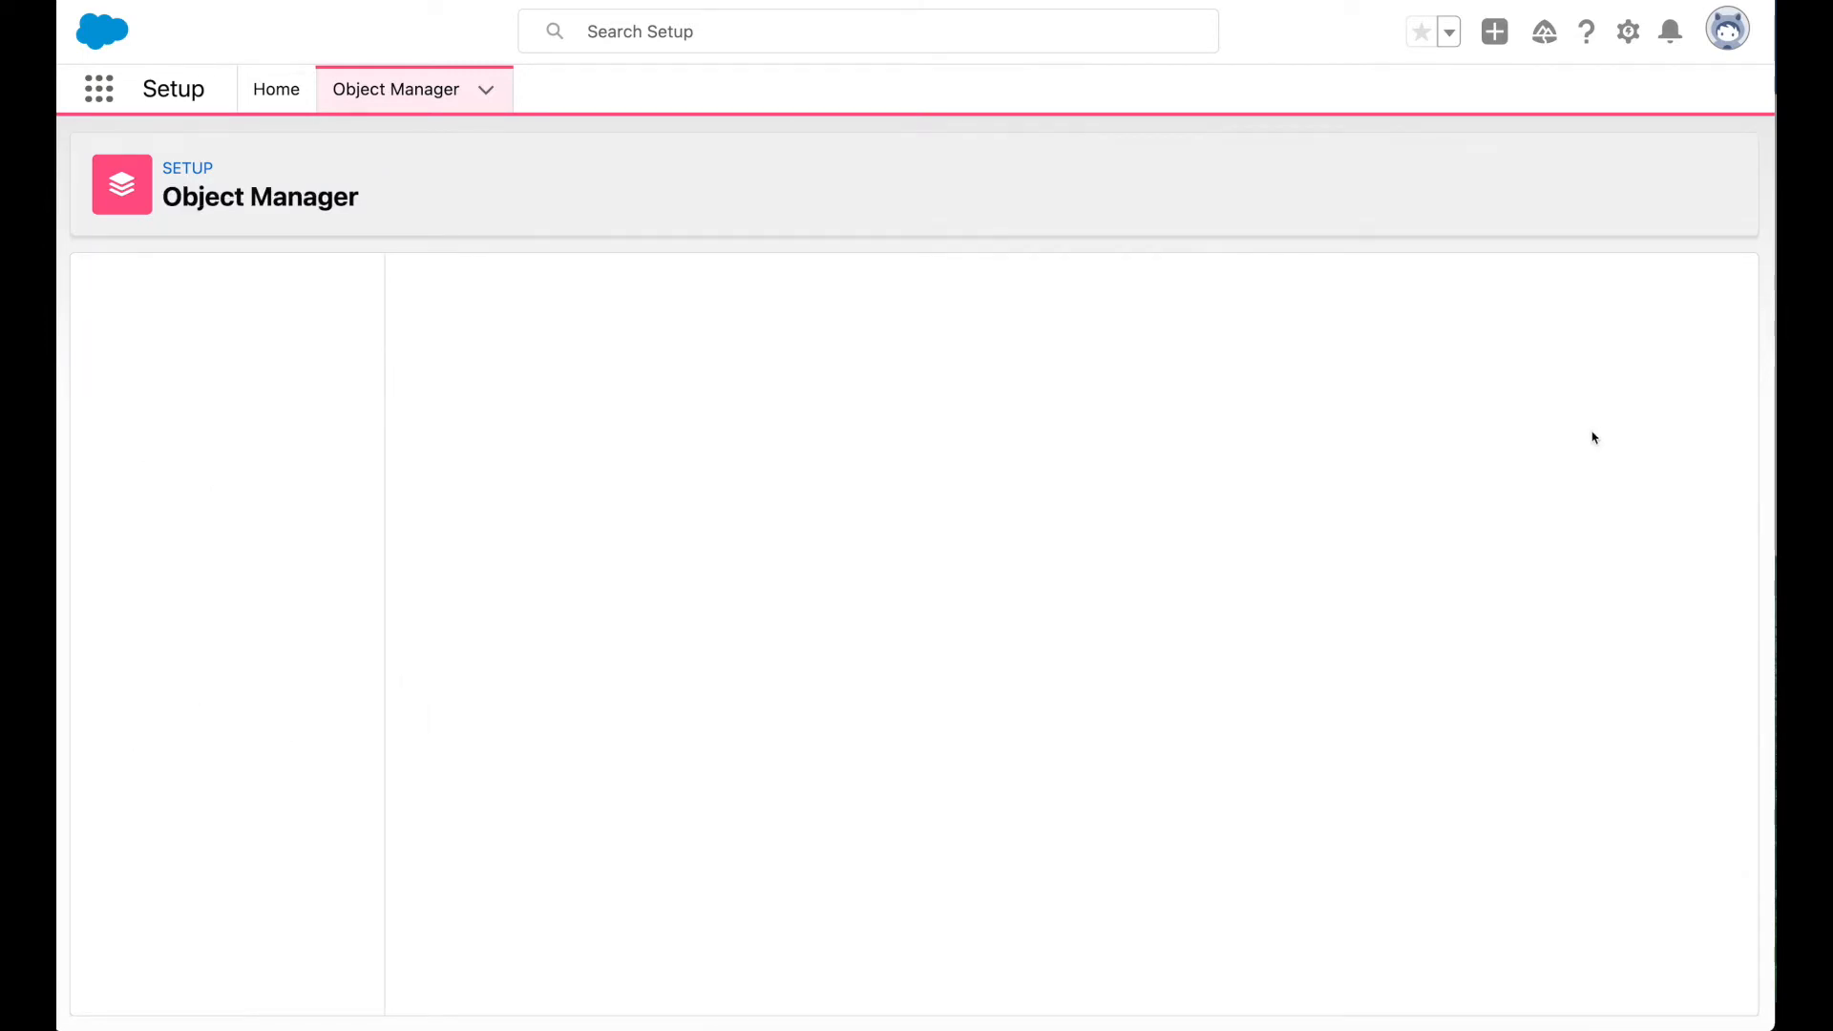
Choose Checkbox as the data type for the new custom field on the Trigger object.
scroll(480, 763, "down", 5)
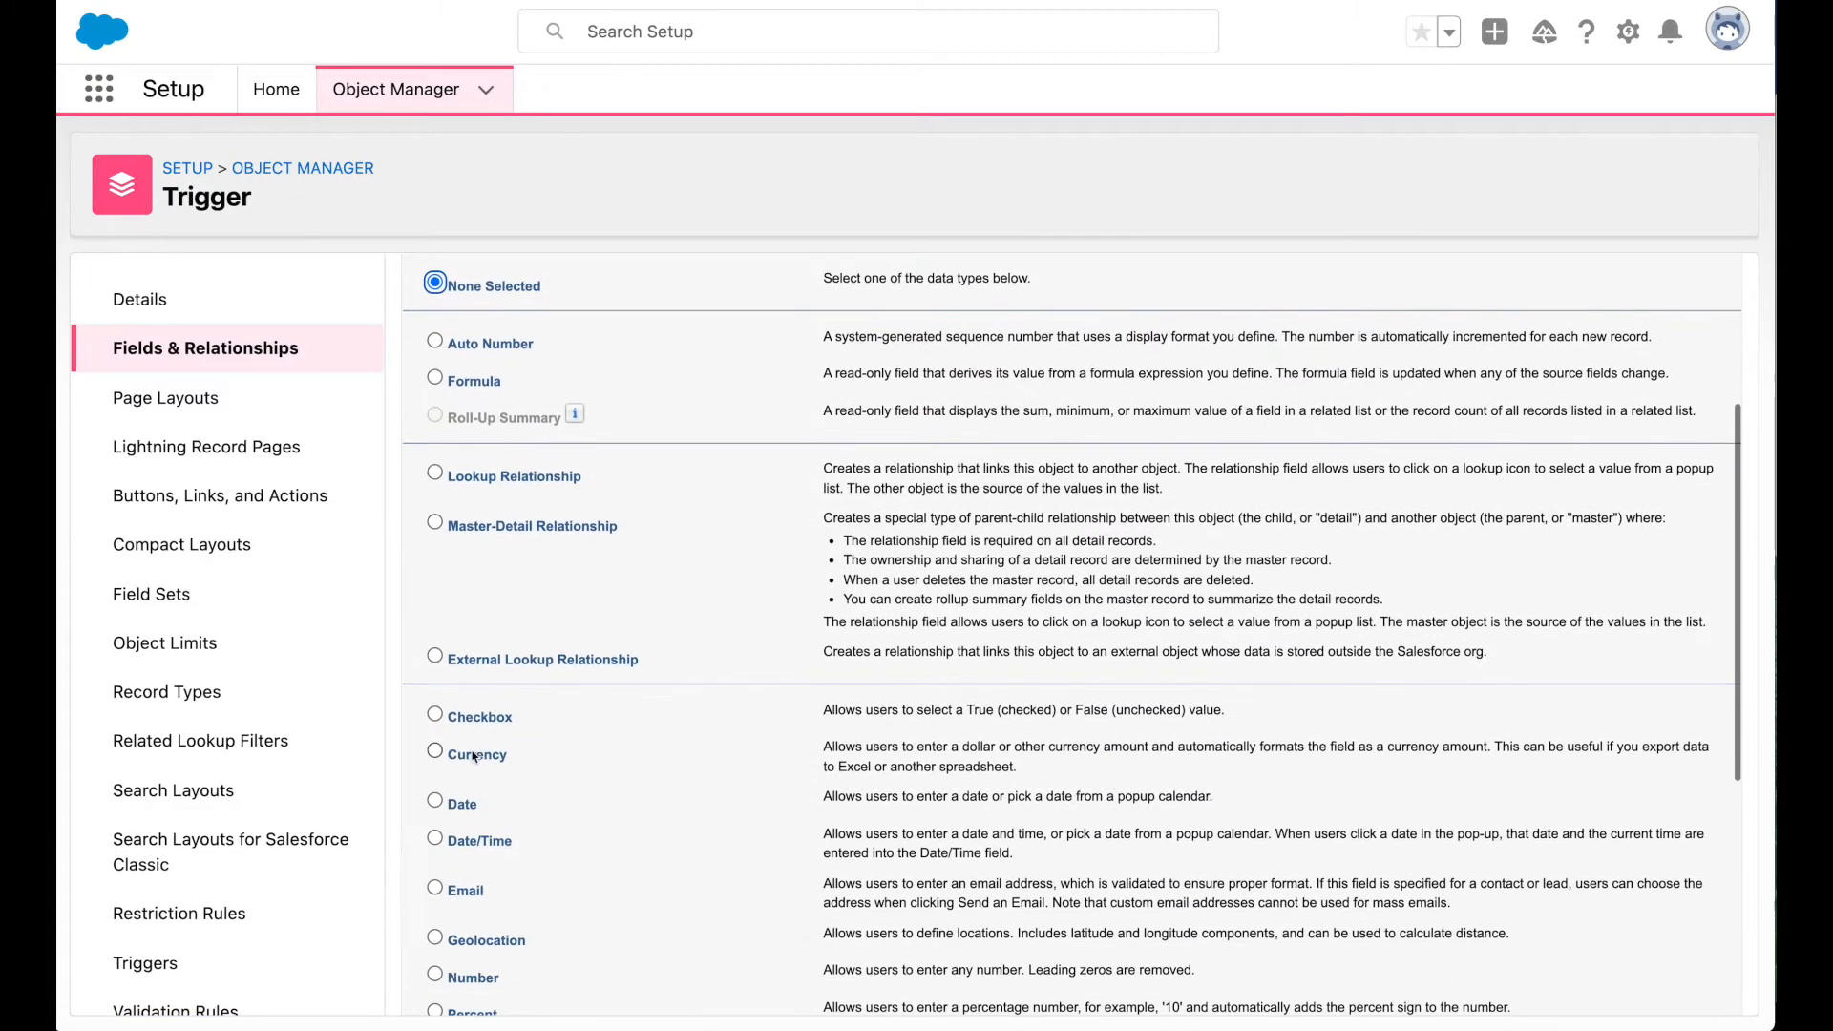
left_click(475, 718)
scroll(1031, 729, "down", 5)
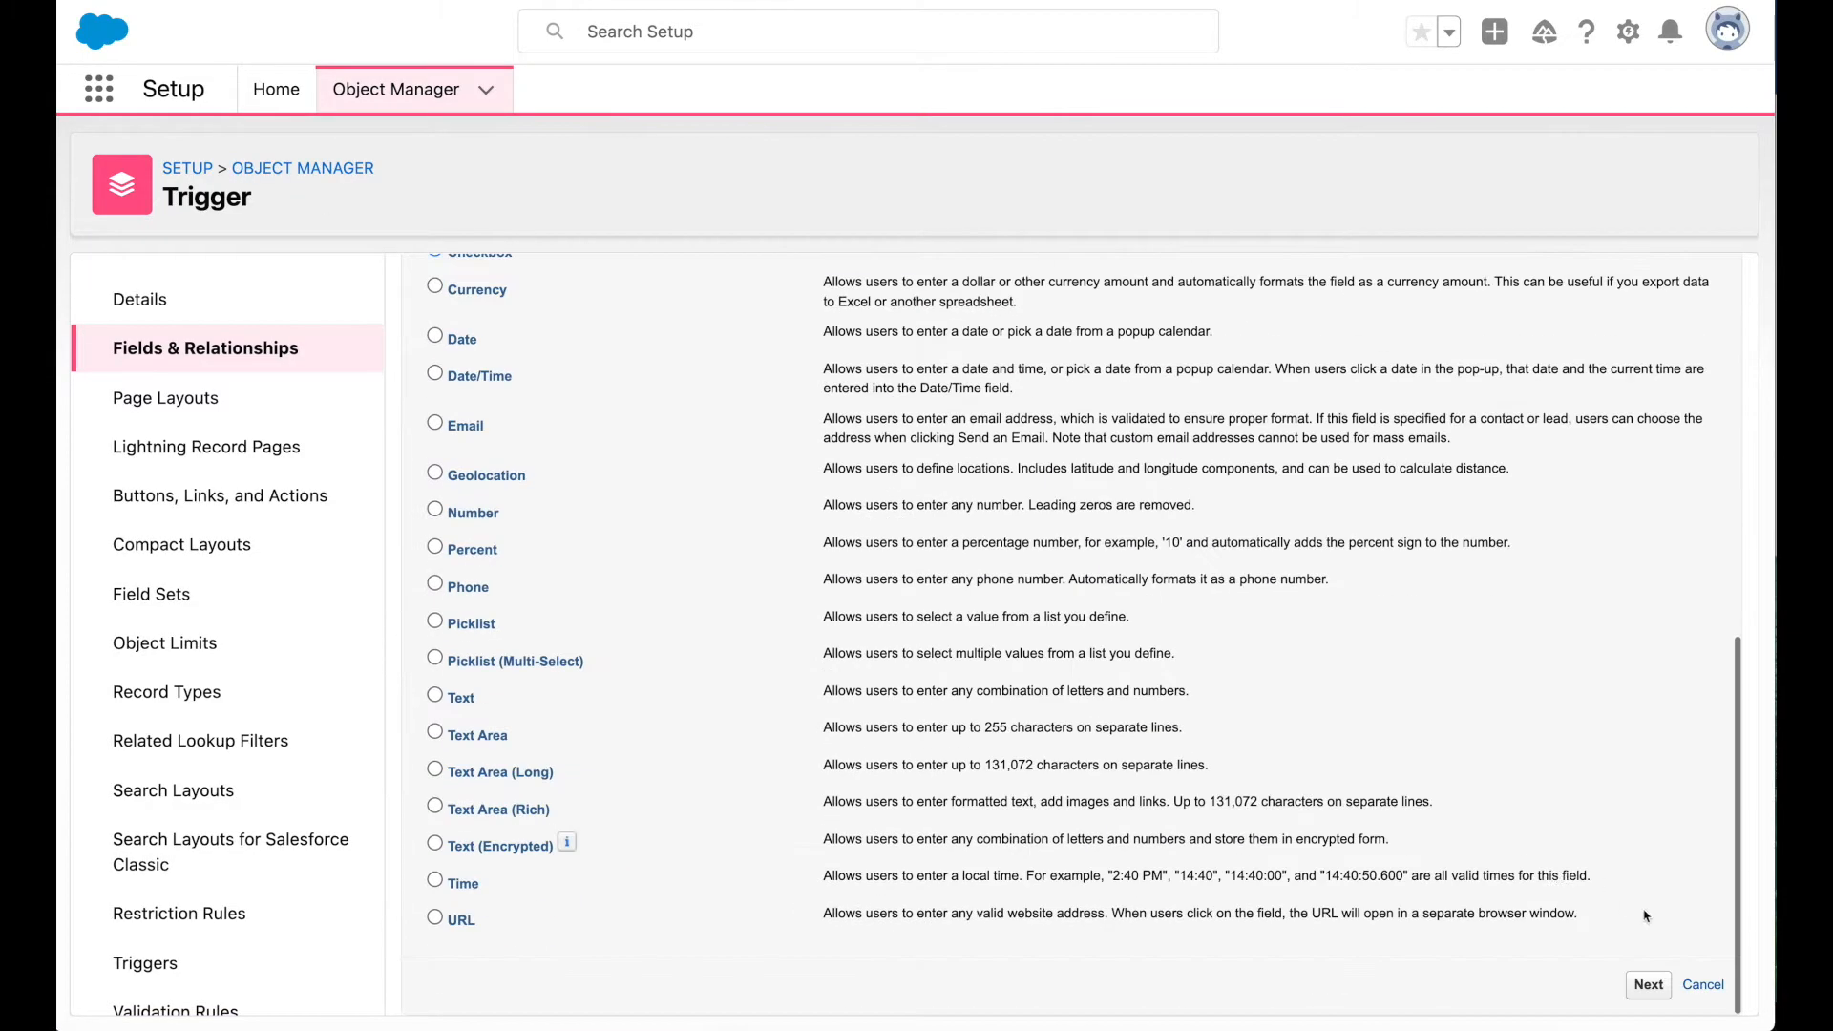
left_click(1646, 984)
Label the checkbox field Active, accept the default security and page layout, and save it while starting another field.
type("Active")
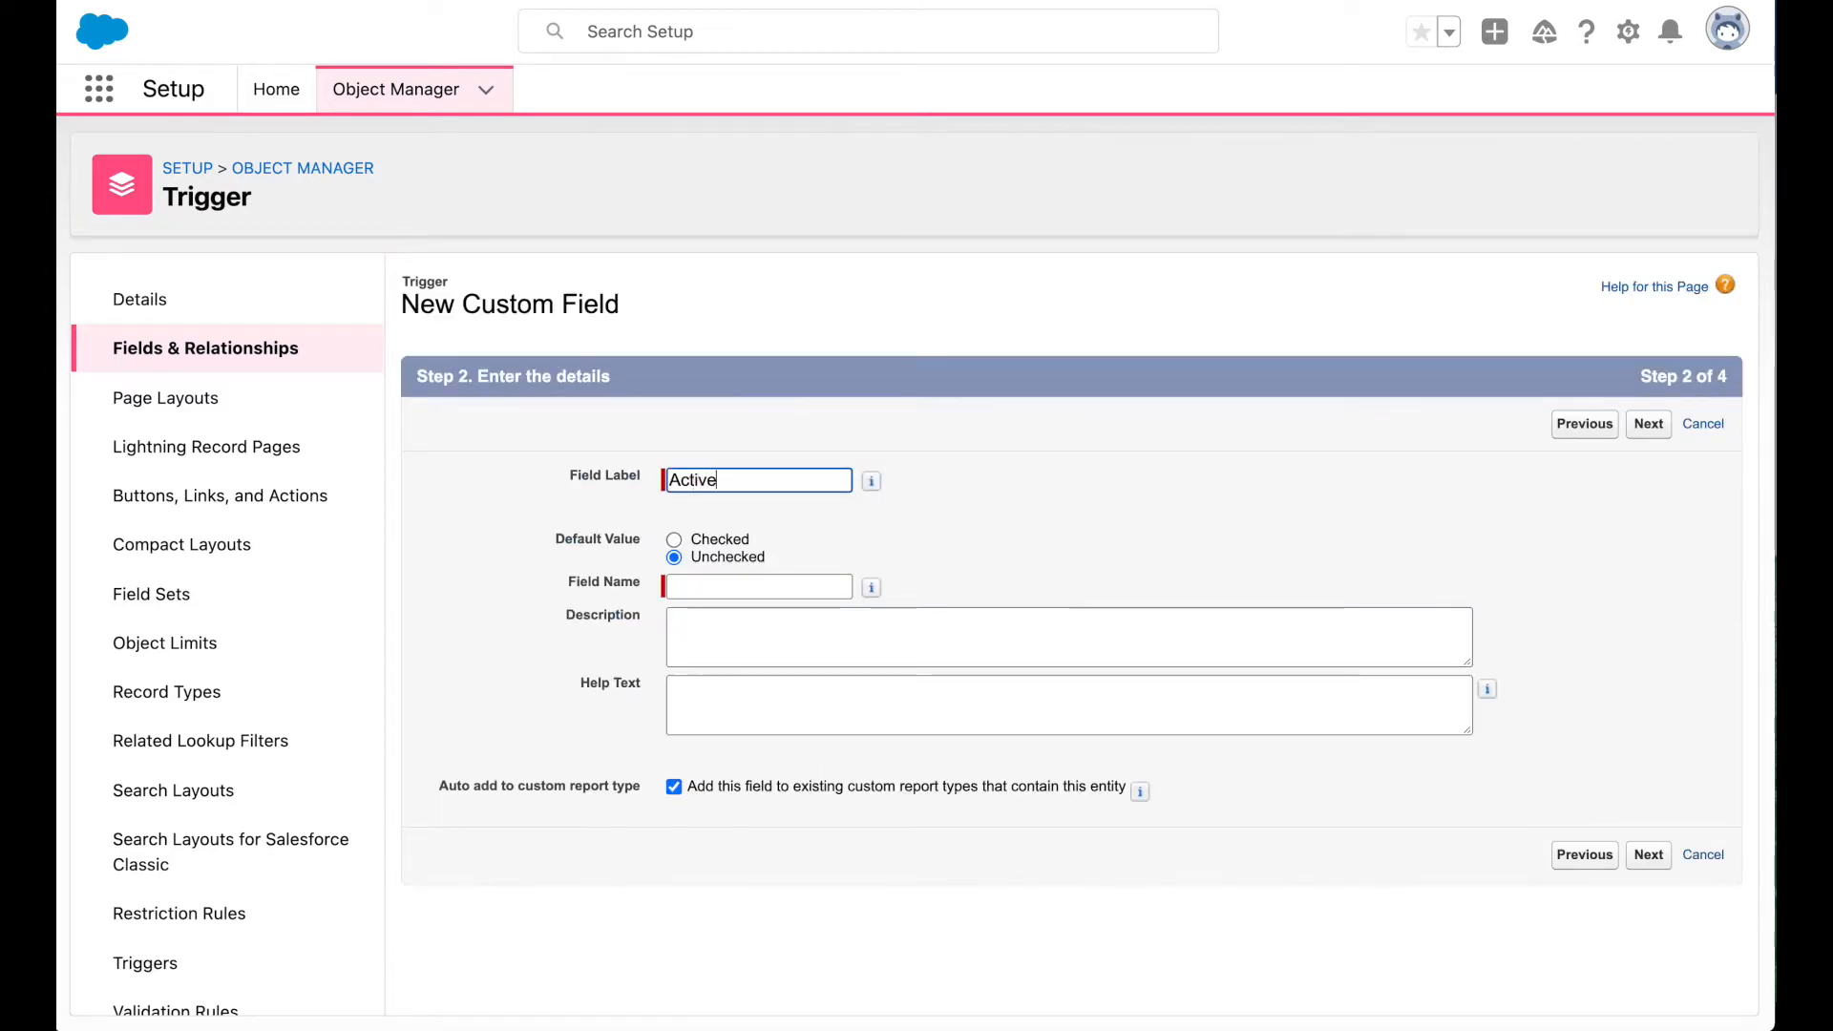
key("Tab")
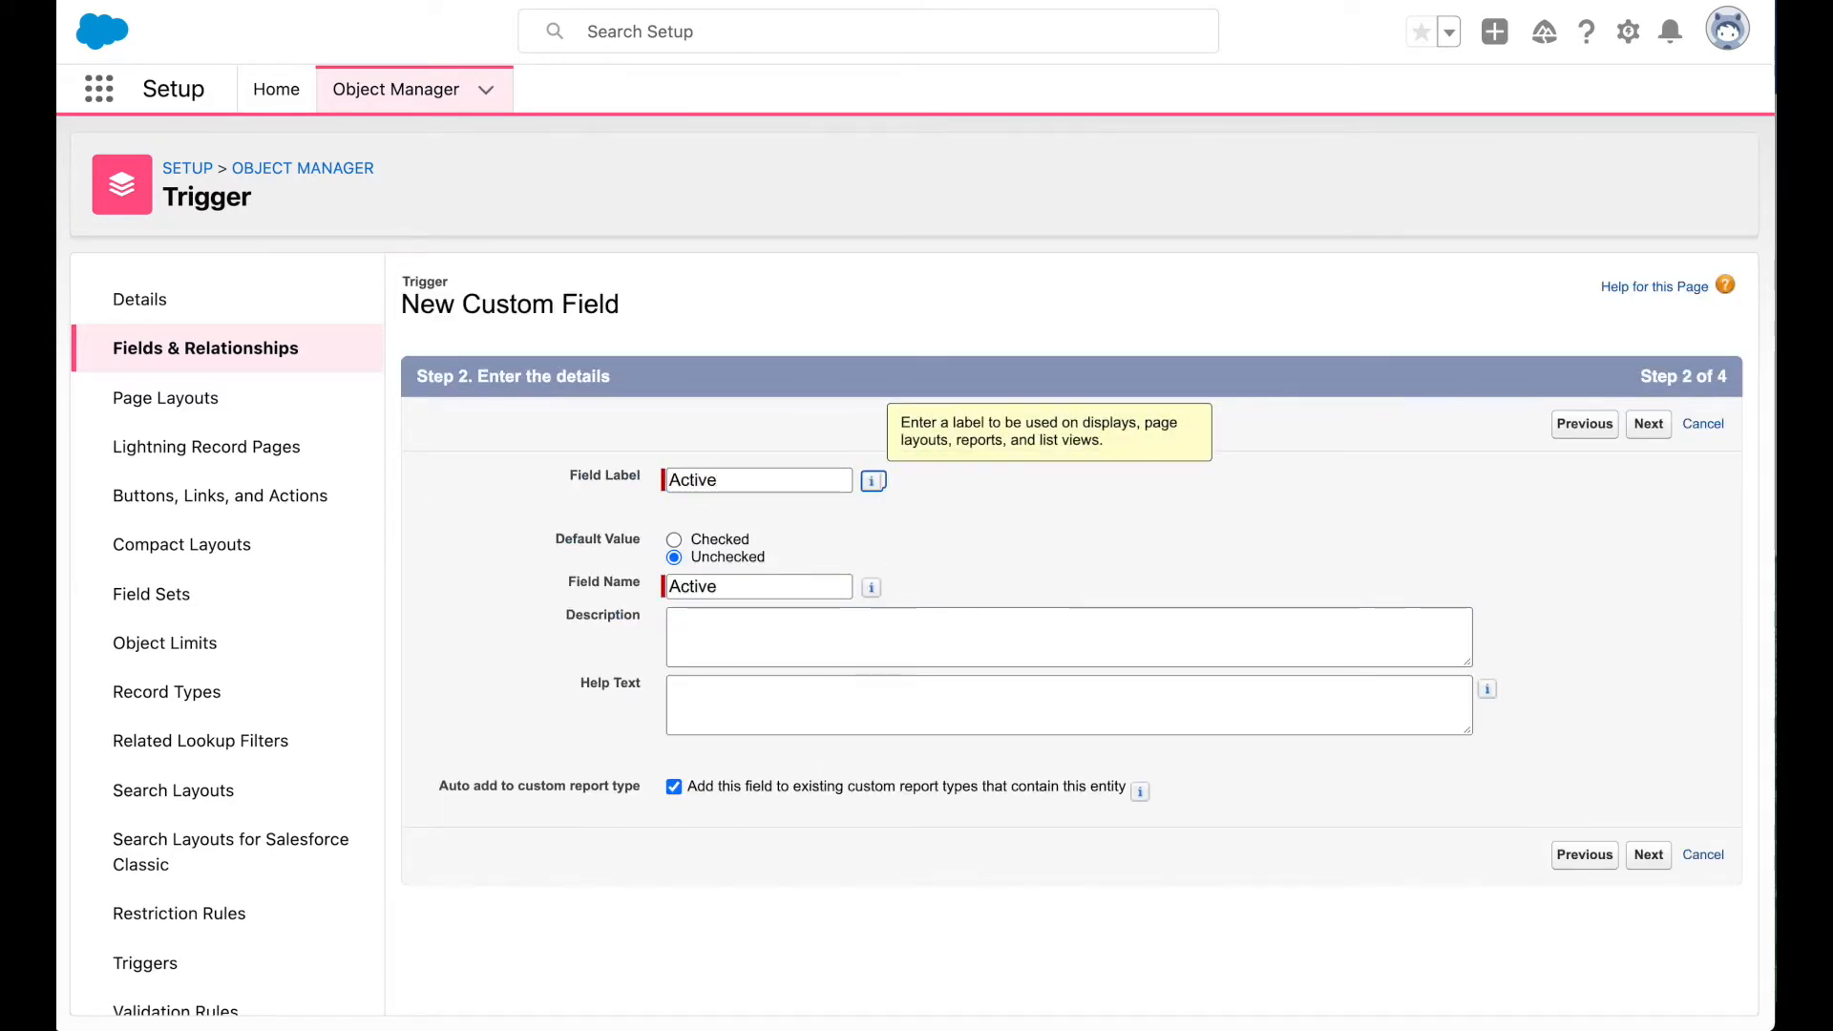
left_click(1634, 431)
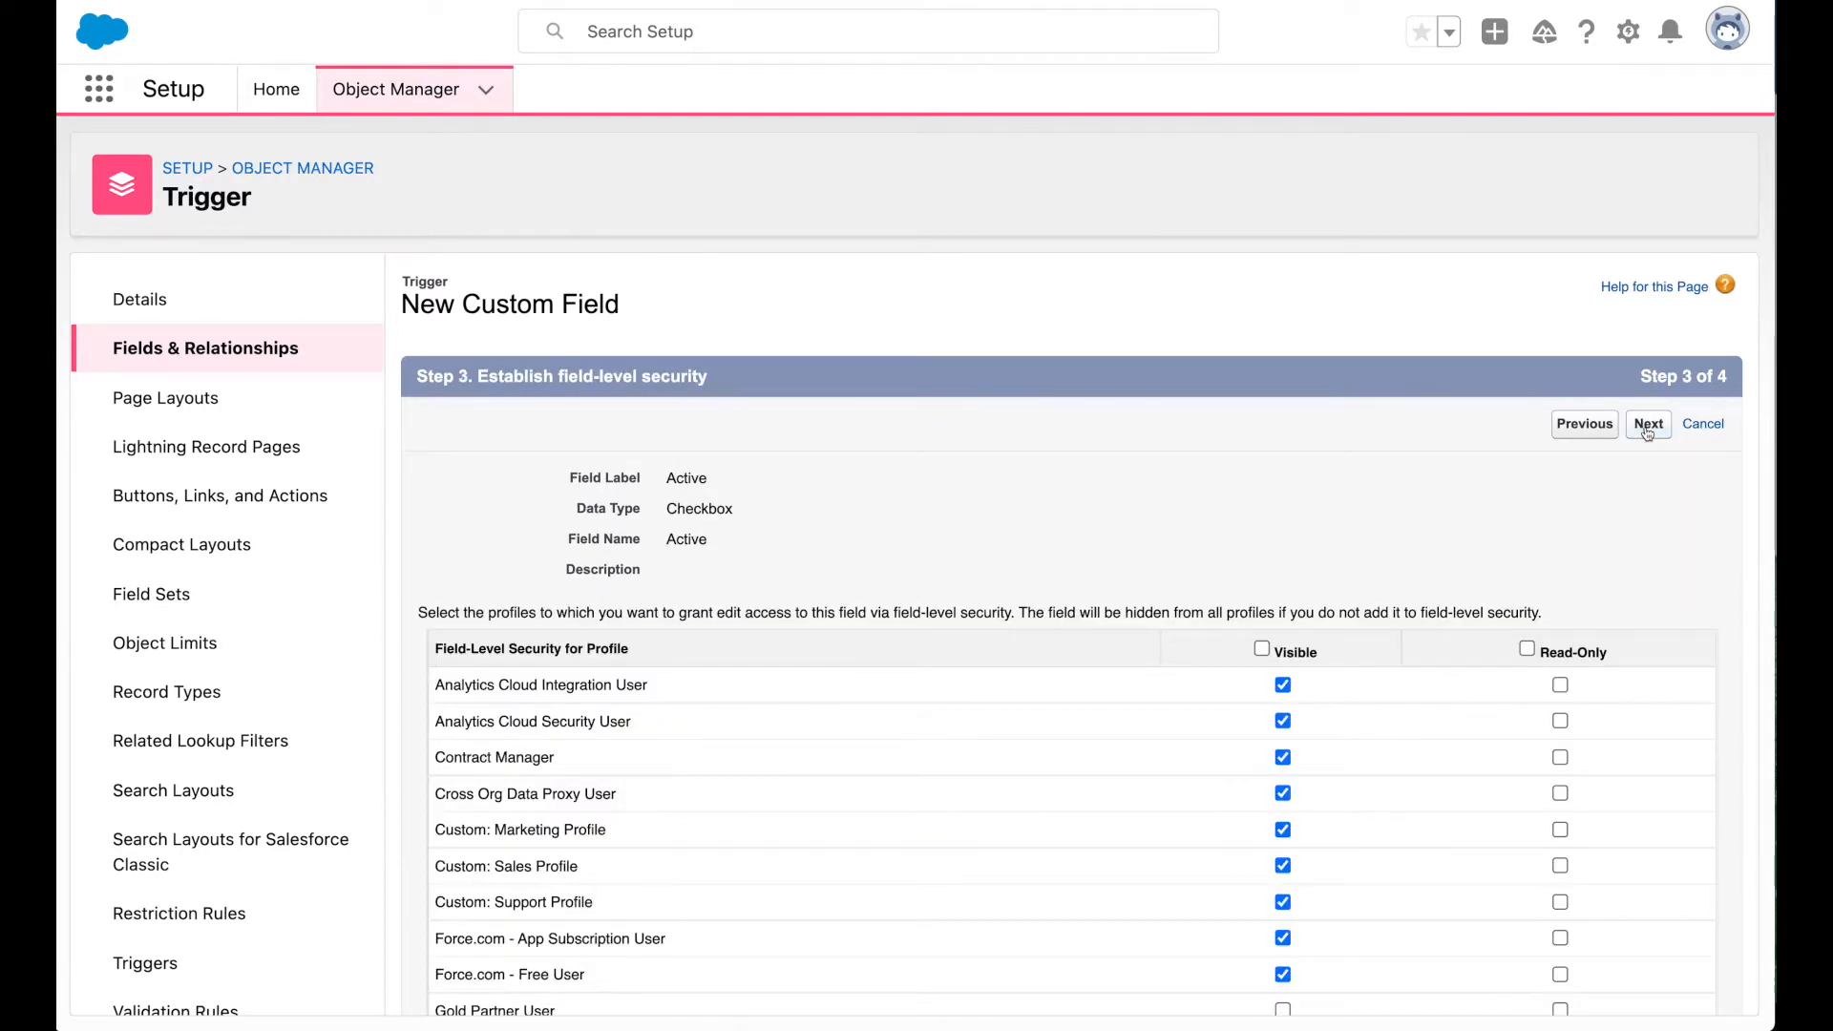
left_click(1647, 432)
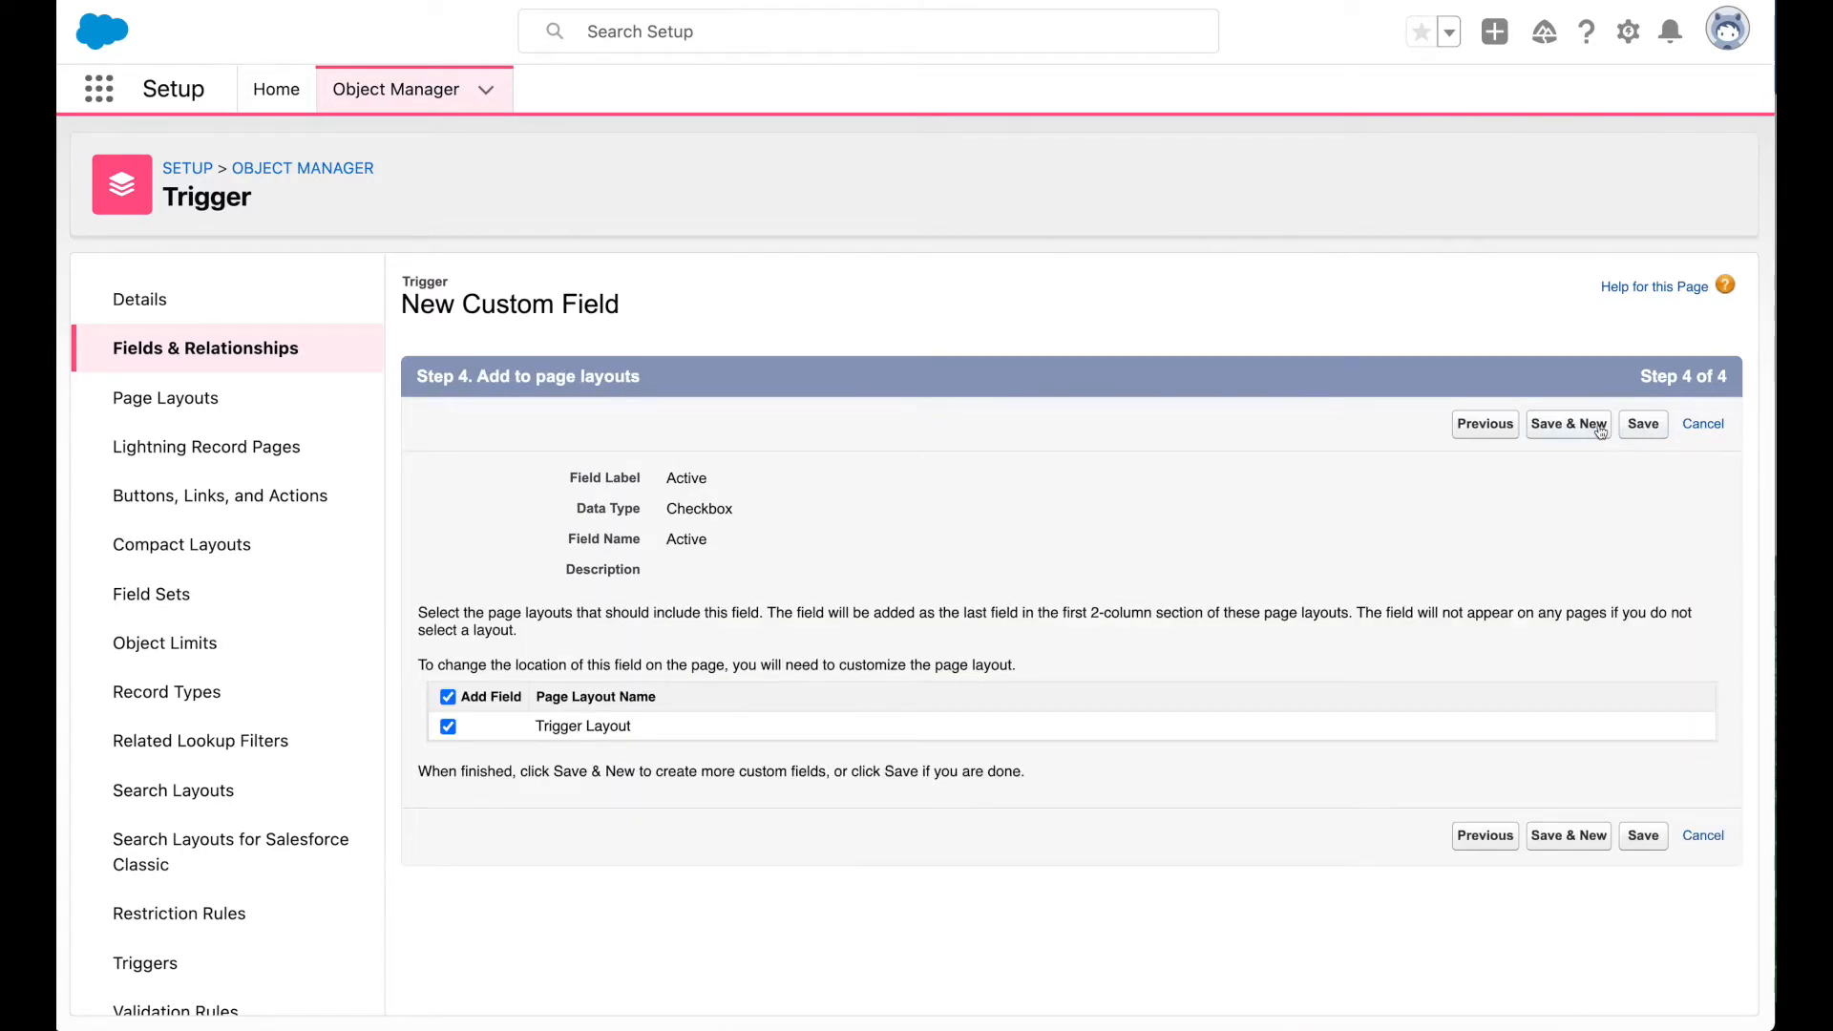
left_click(1600, 426)
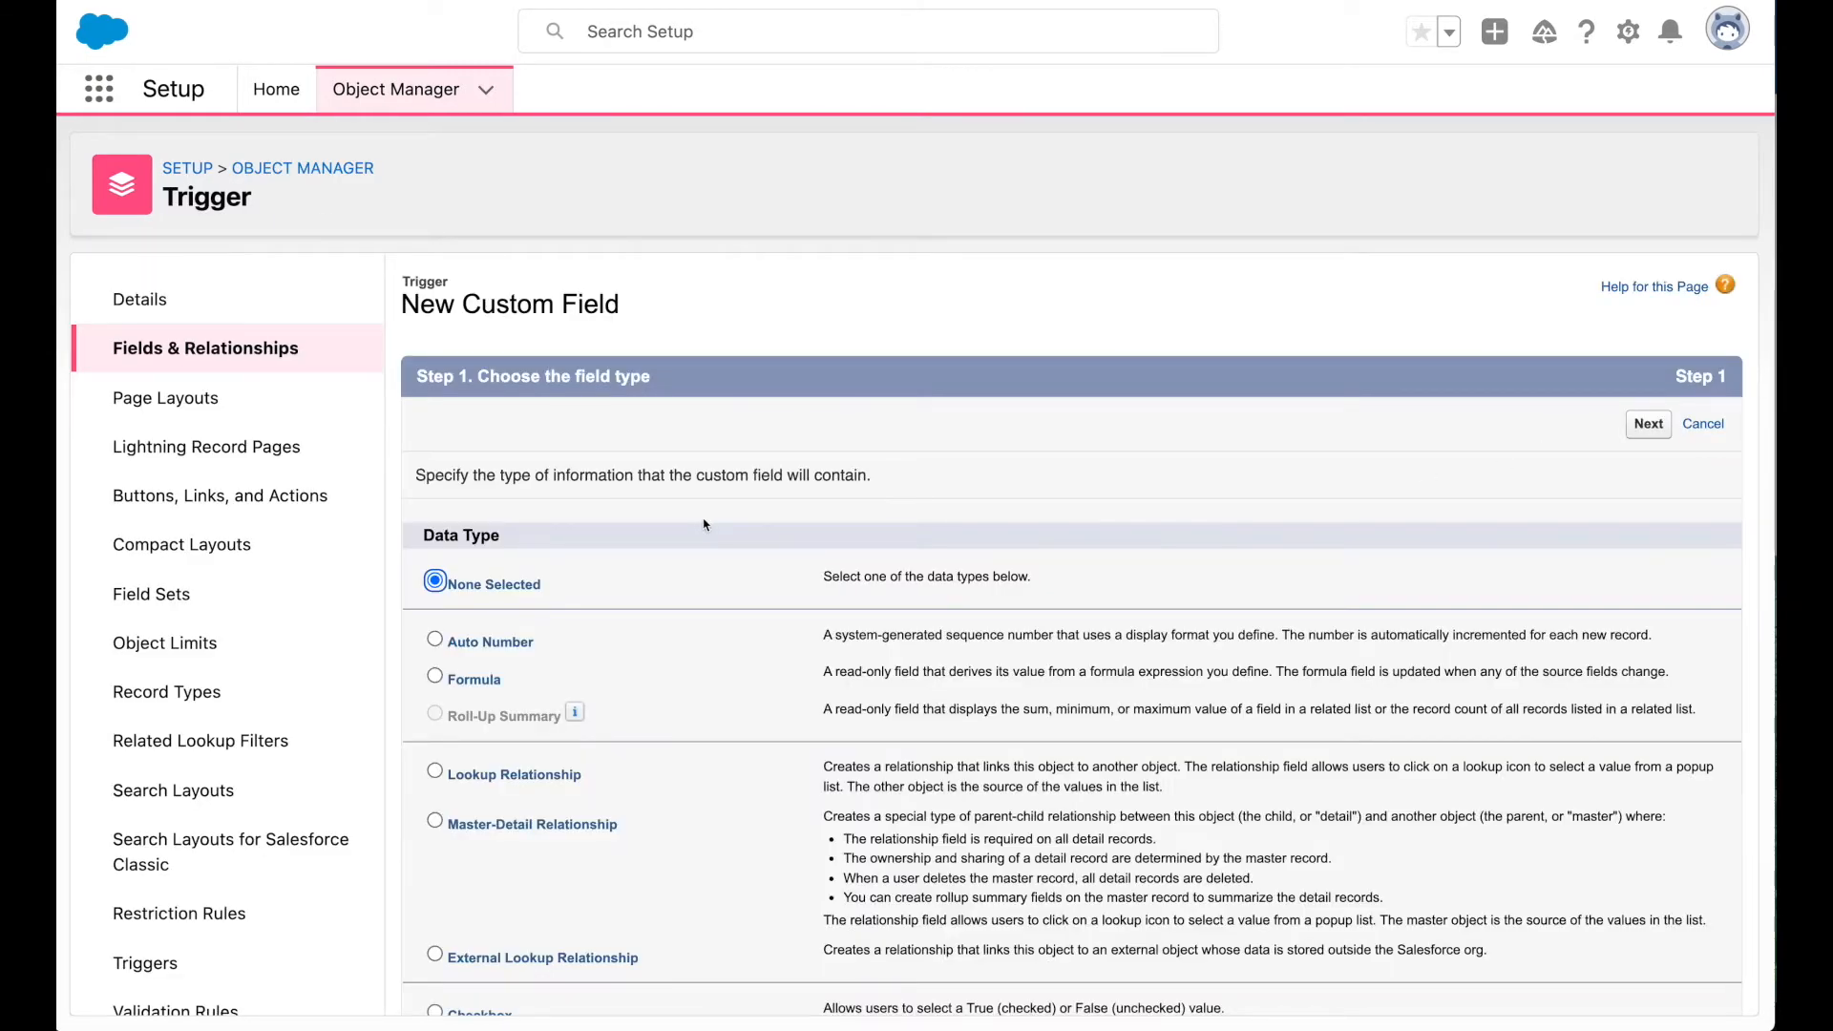
Choose Picklist as the new field's data type and label it Trigger Type.
scroll(704, 524, "down", 6)
left_click(466, 837)
scroll(466, 837, "down", 3)
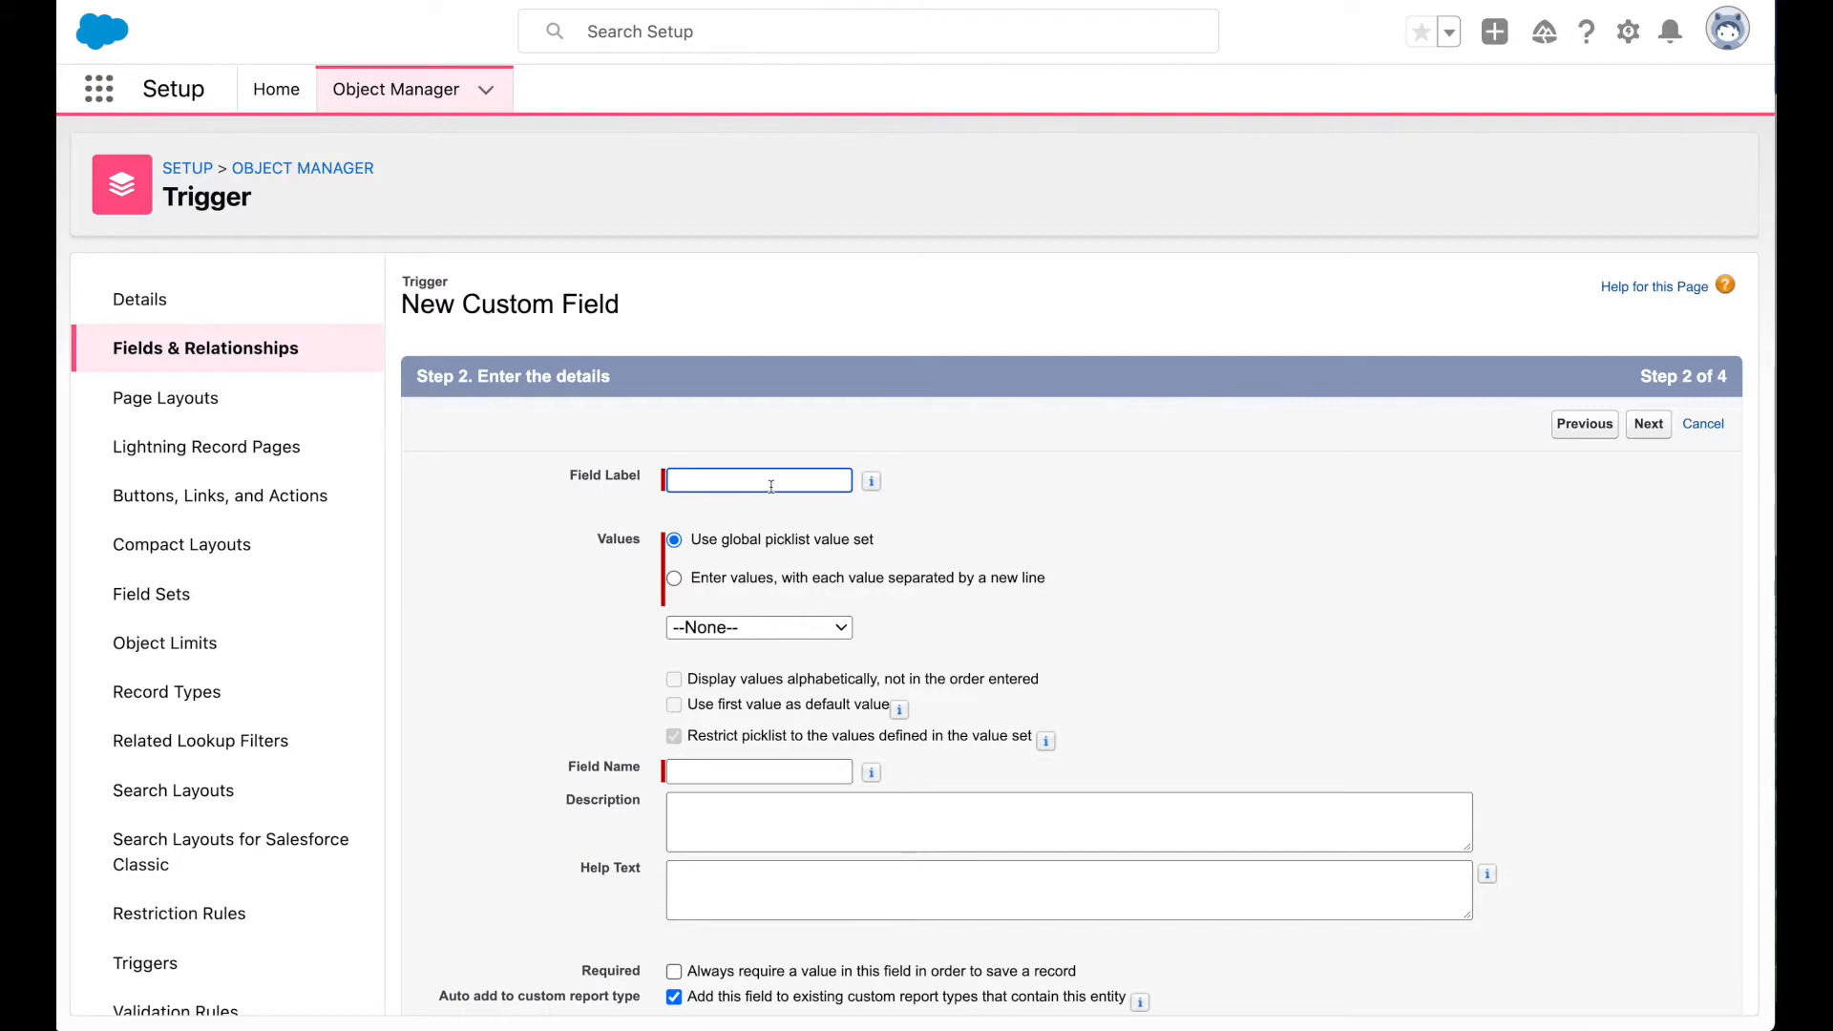
type("Trigger Type")
key("Tab")
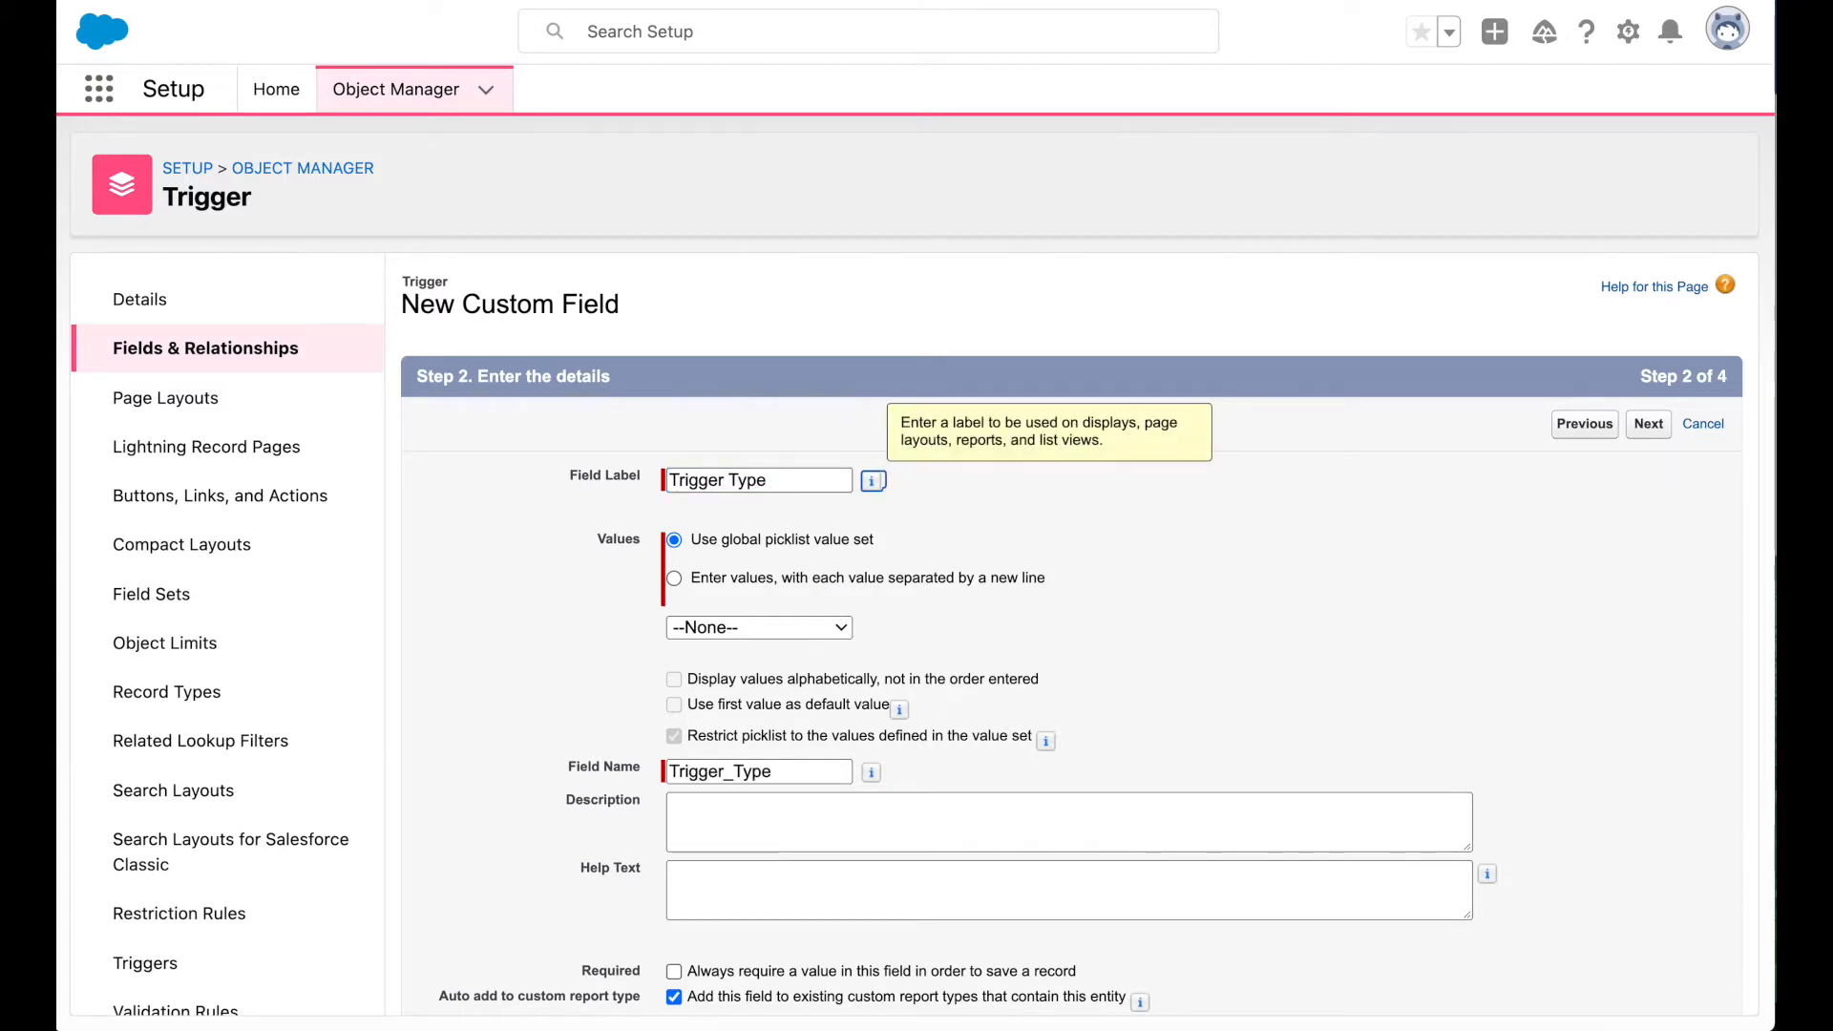
Define the Trigger Type picklist with its own values Sales, Customer Support, Marketing and Other.
left_click(807, 582)
left_click(777, 694)
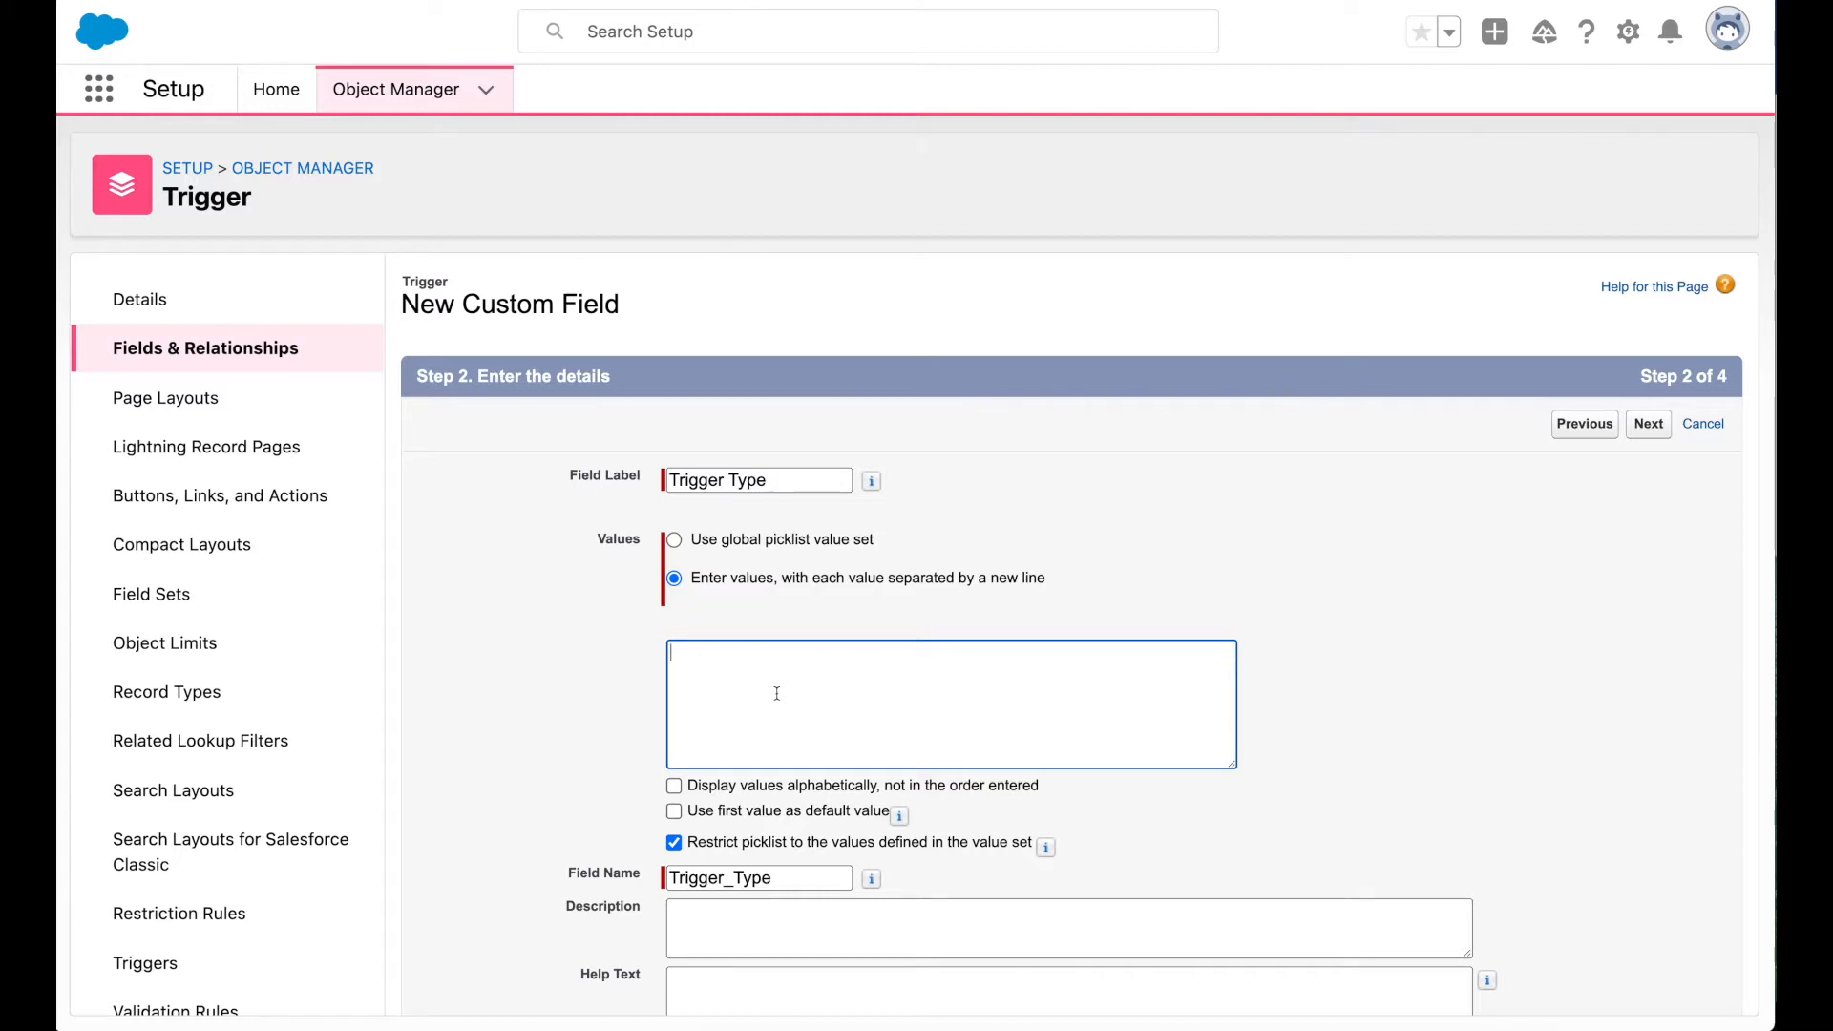
type("Sales")
key("Return")
type("Costomer SupportMar")
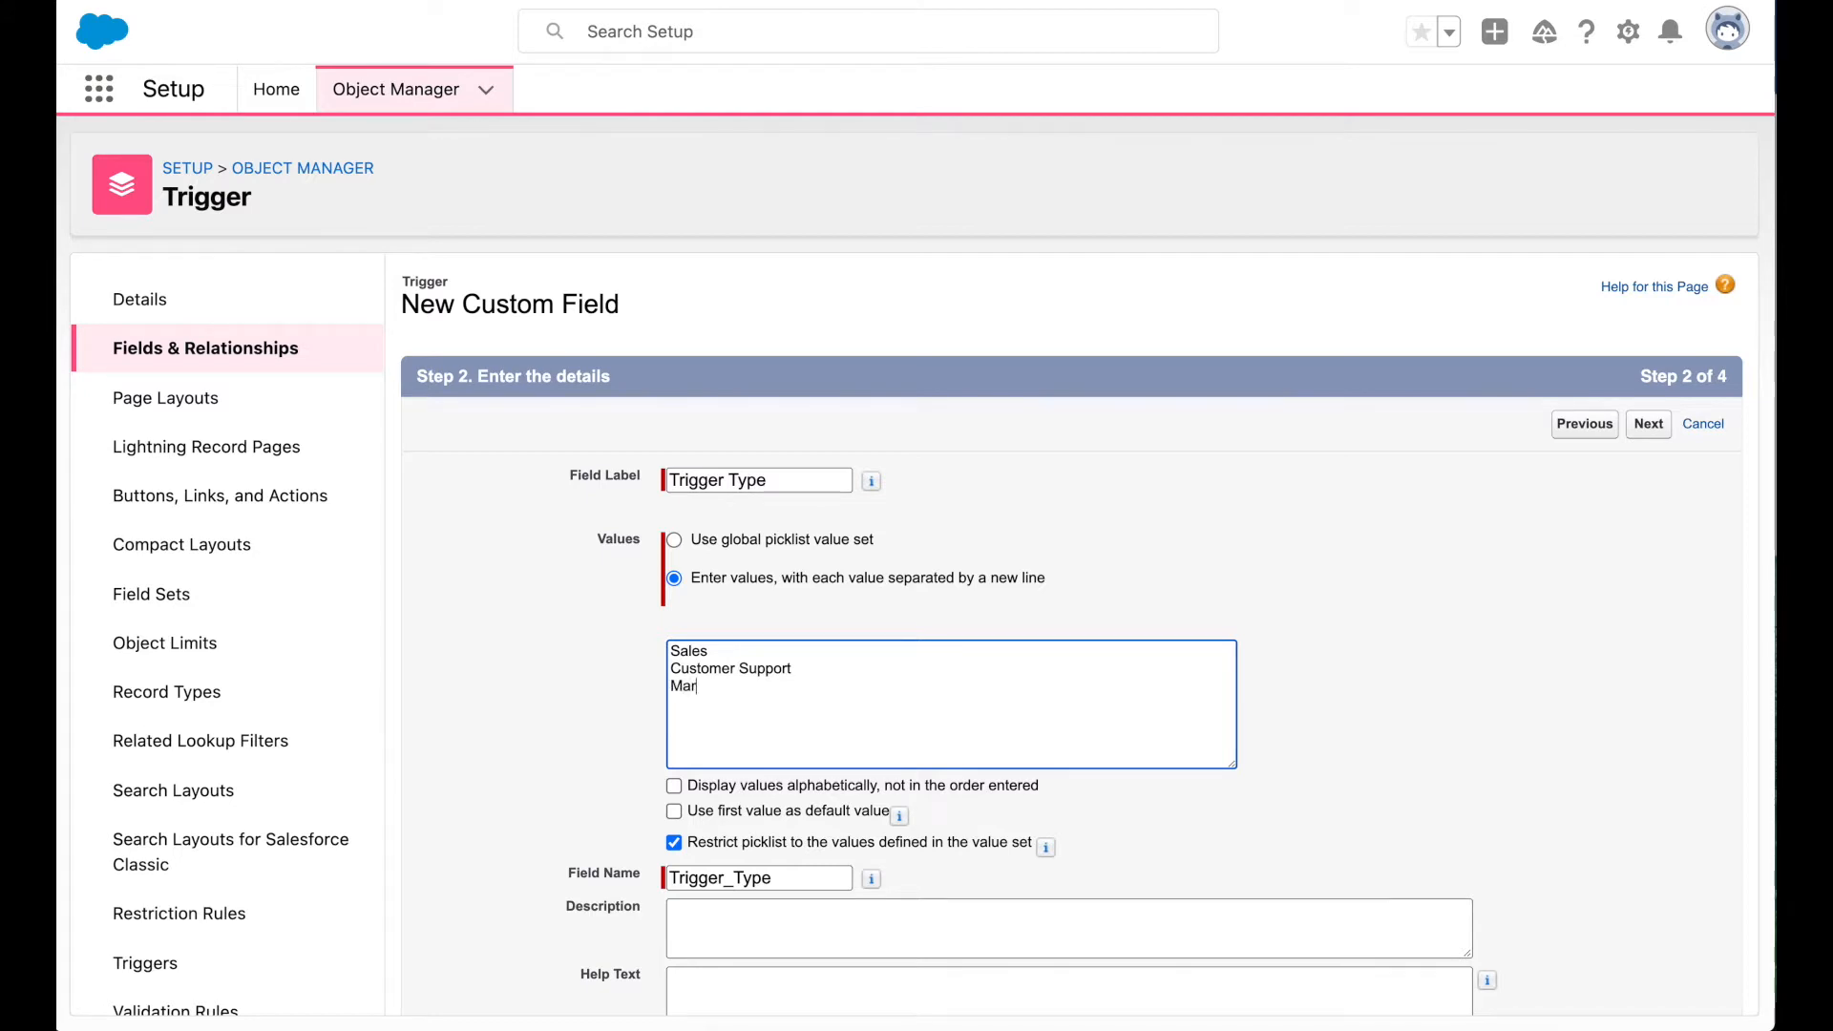
type("ketingOther")
Accept the default field-level security and page layout for the Trigger Type field and save it.
left_click(1645, 424)
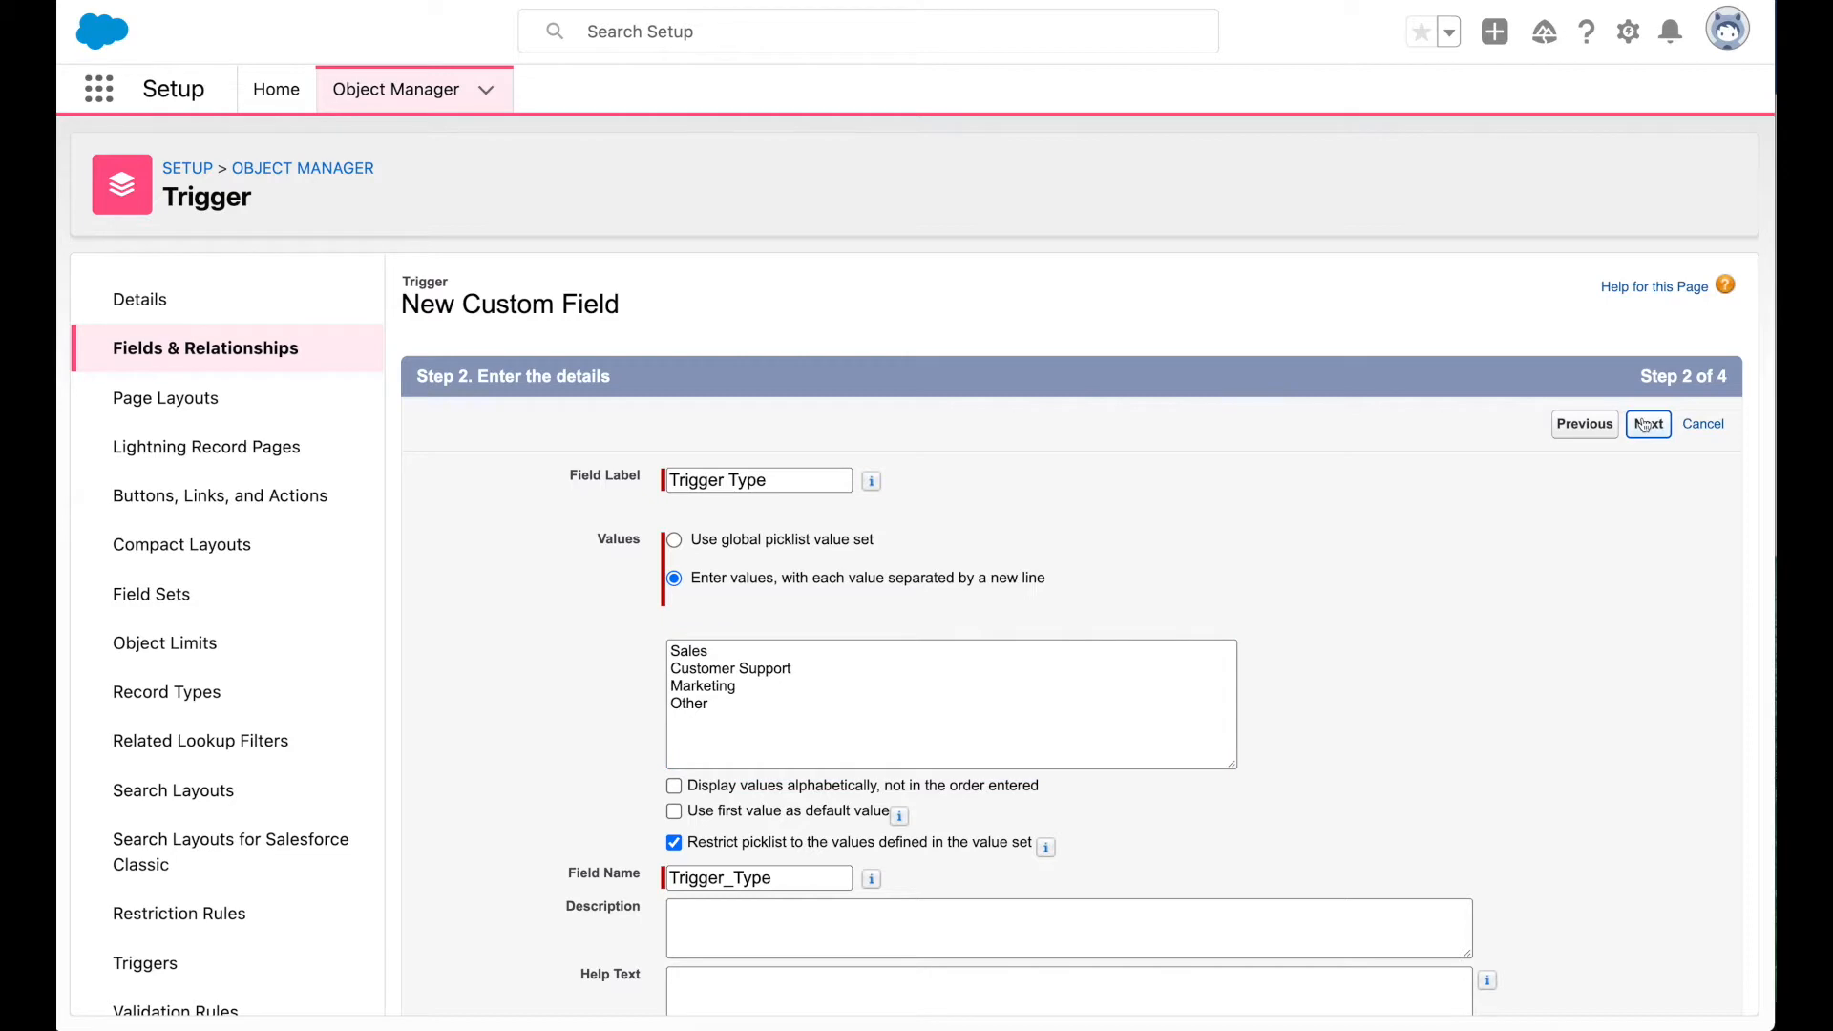
left_click(1646, 424)
left_click(1643, 424)
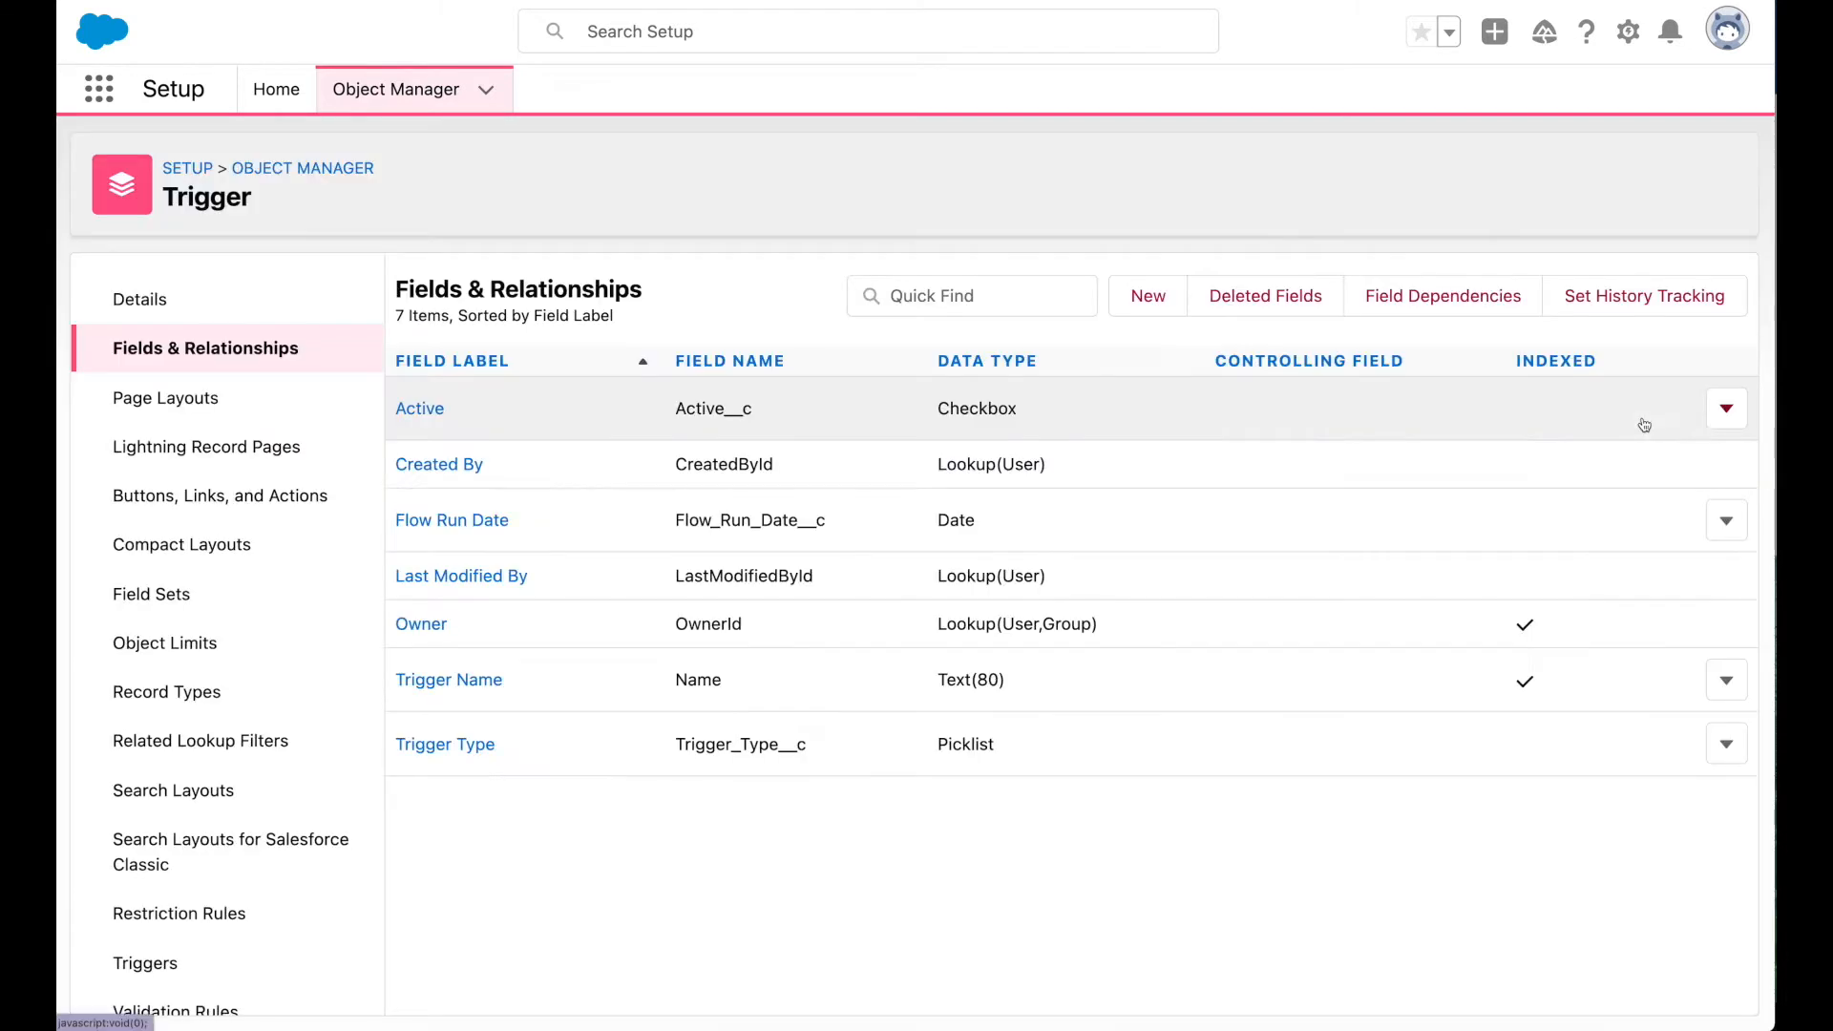
Examine how the custom fields are arranged on the Trigger object's page layout, then return to the object's details.
left_click(256, 400)
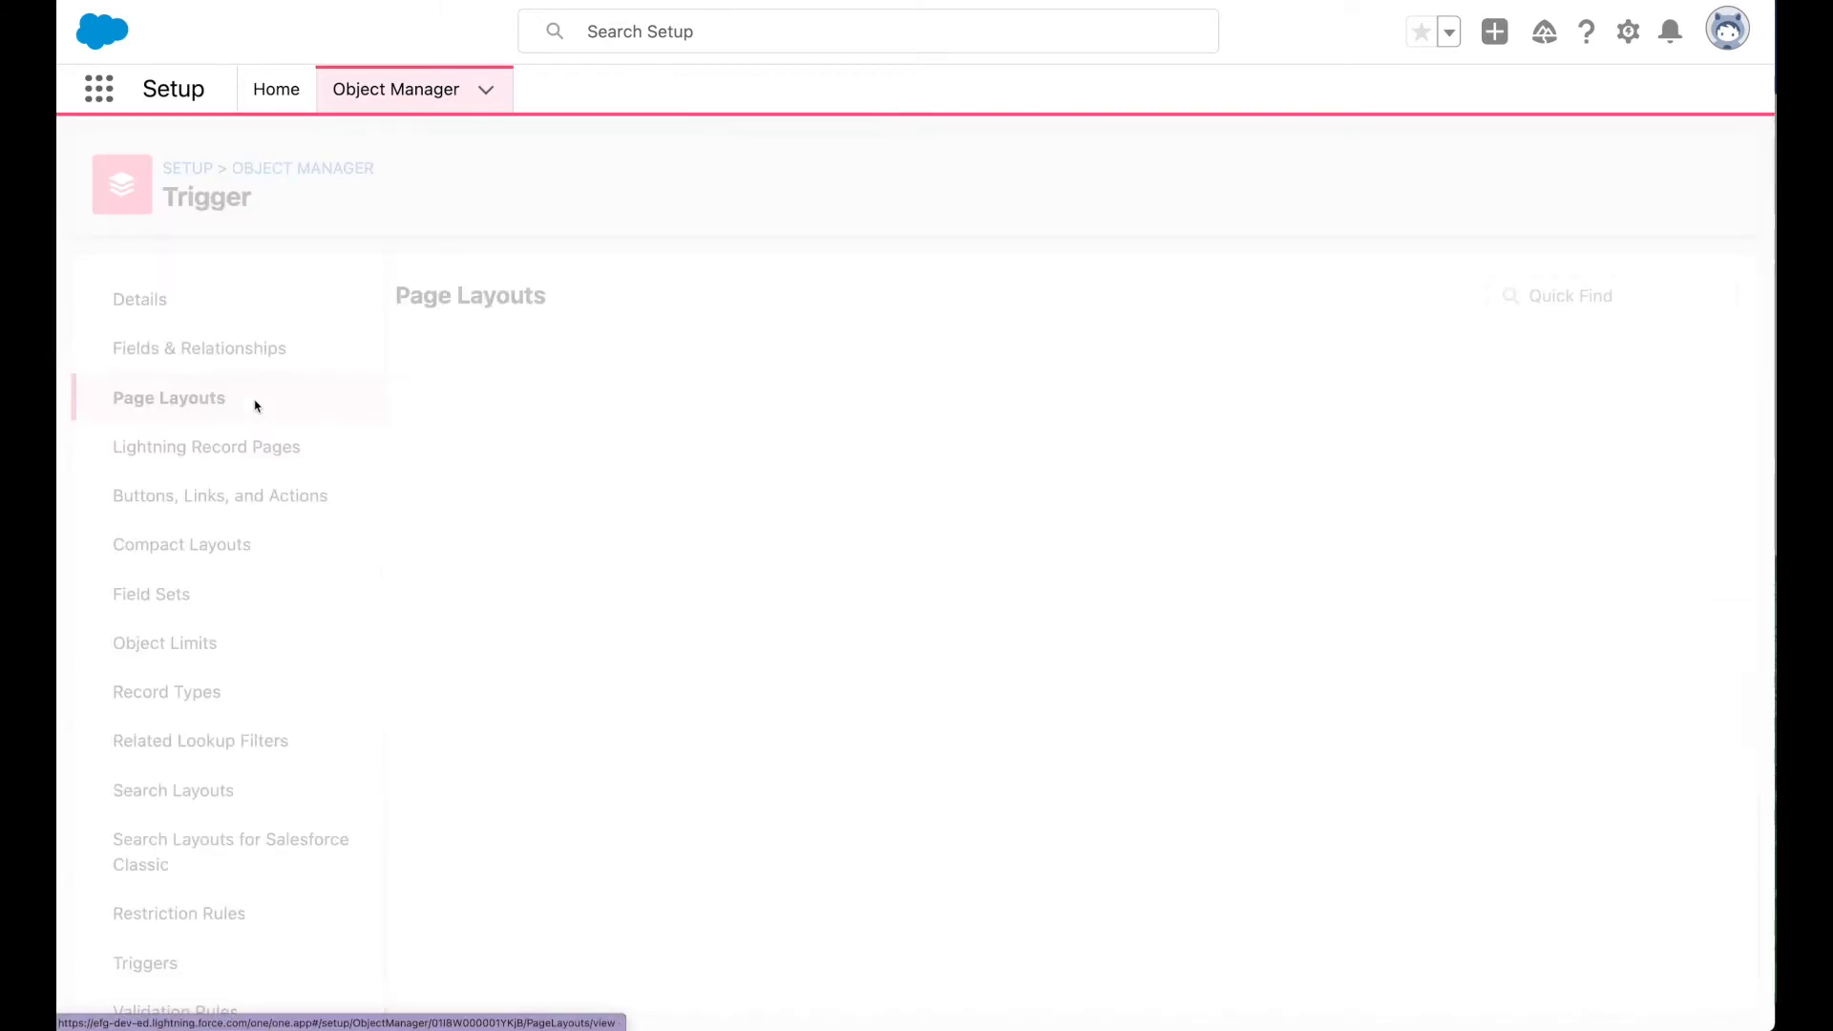
left_click(452, 409)
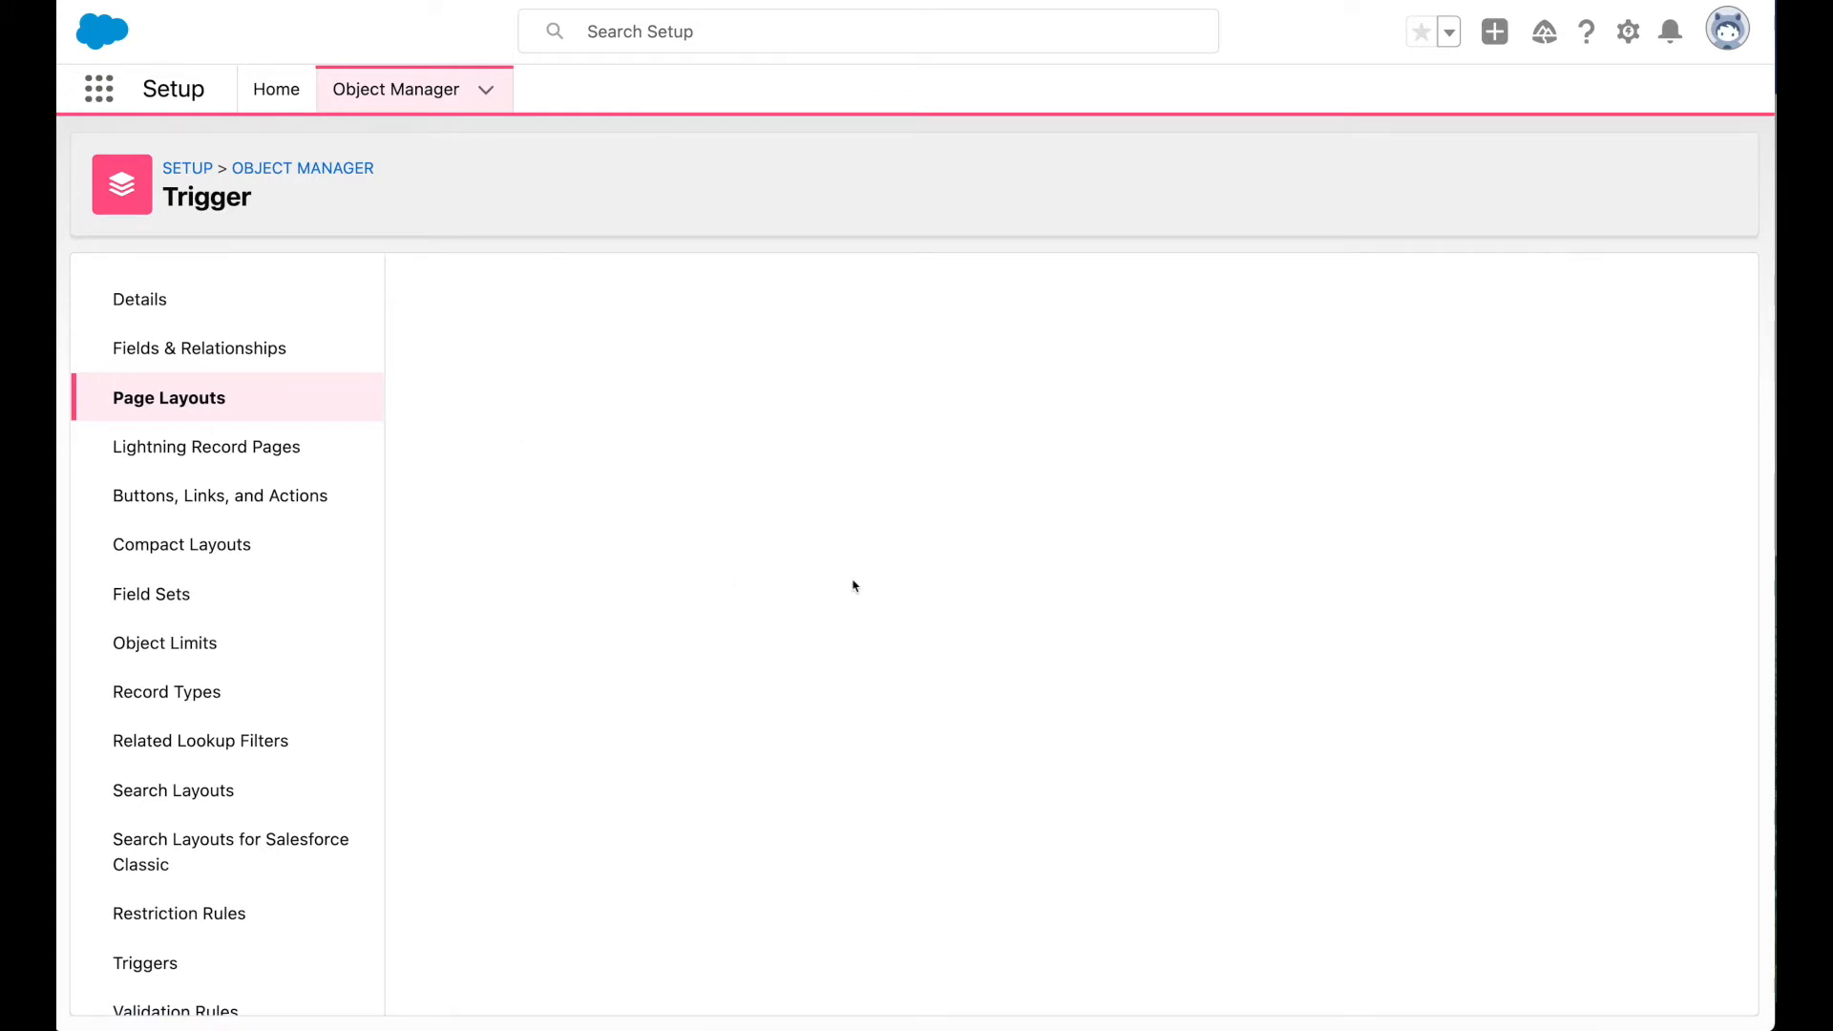
scroll(857, 585, "down", 6)
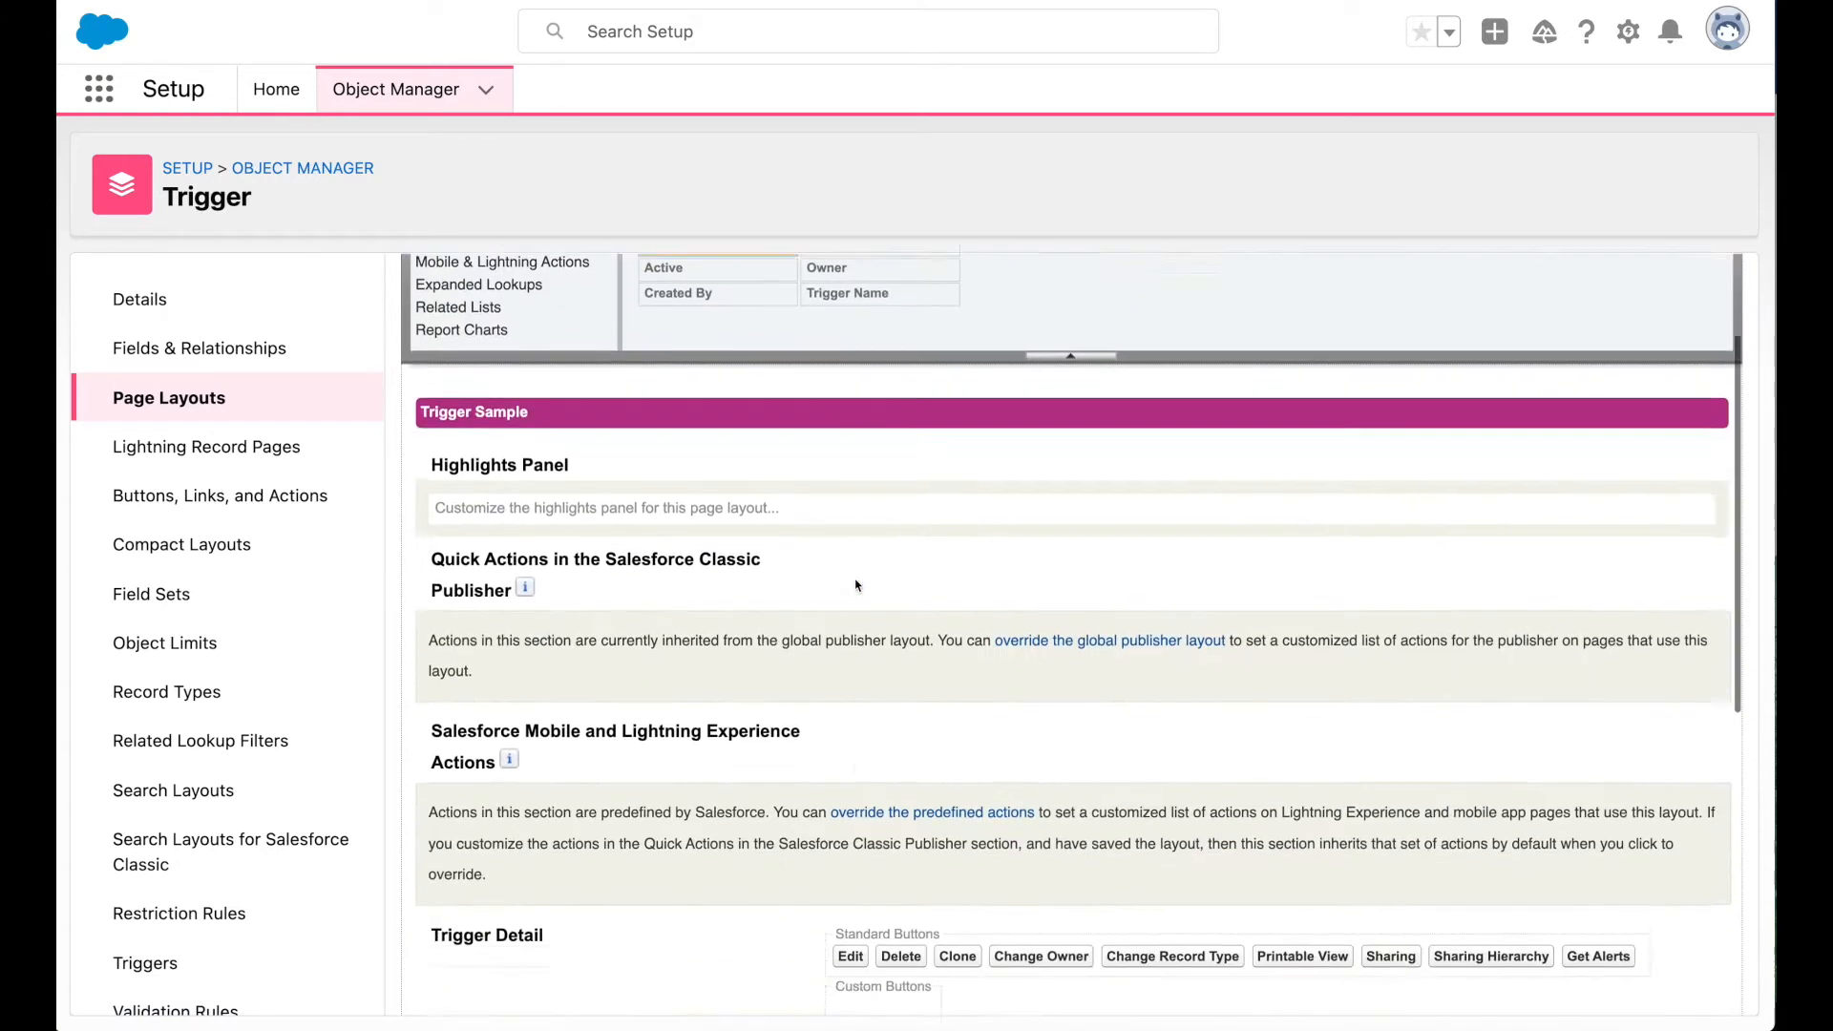
scroll(856, 585, "up", 2)
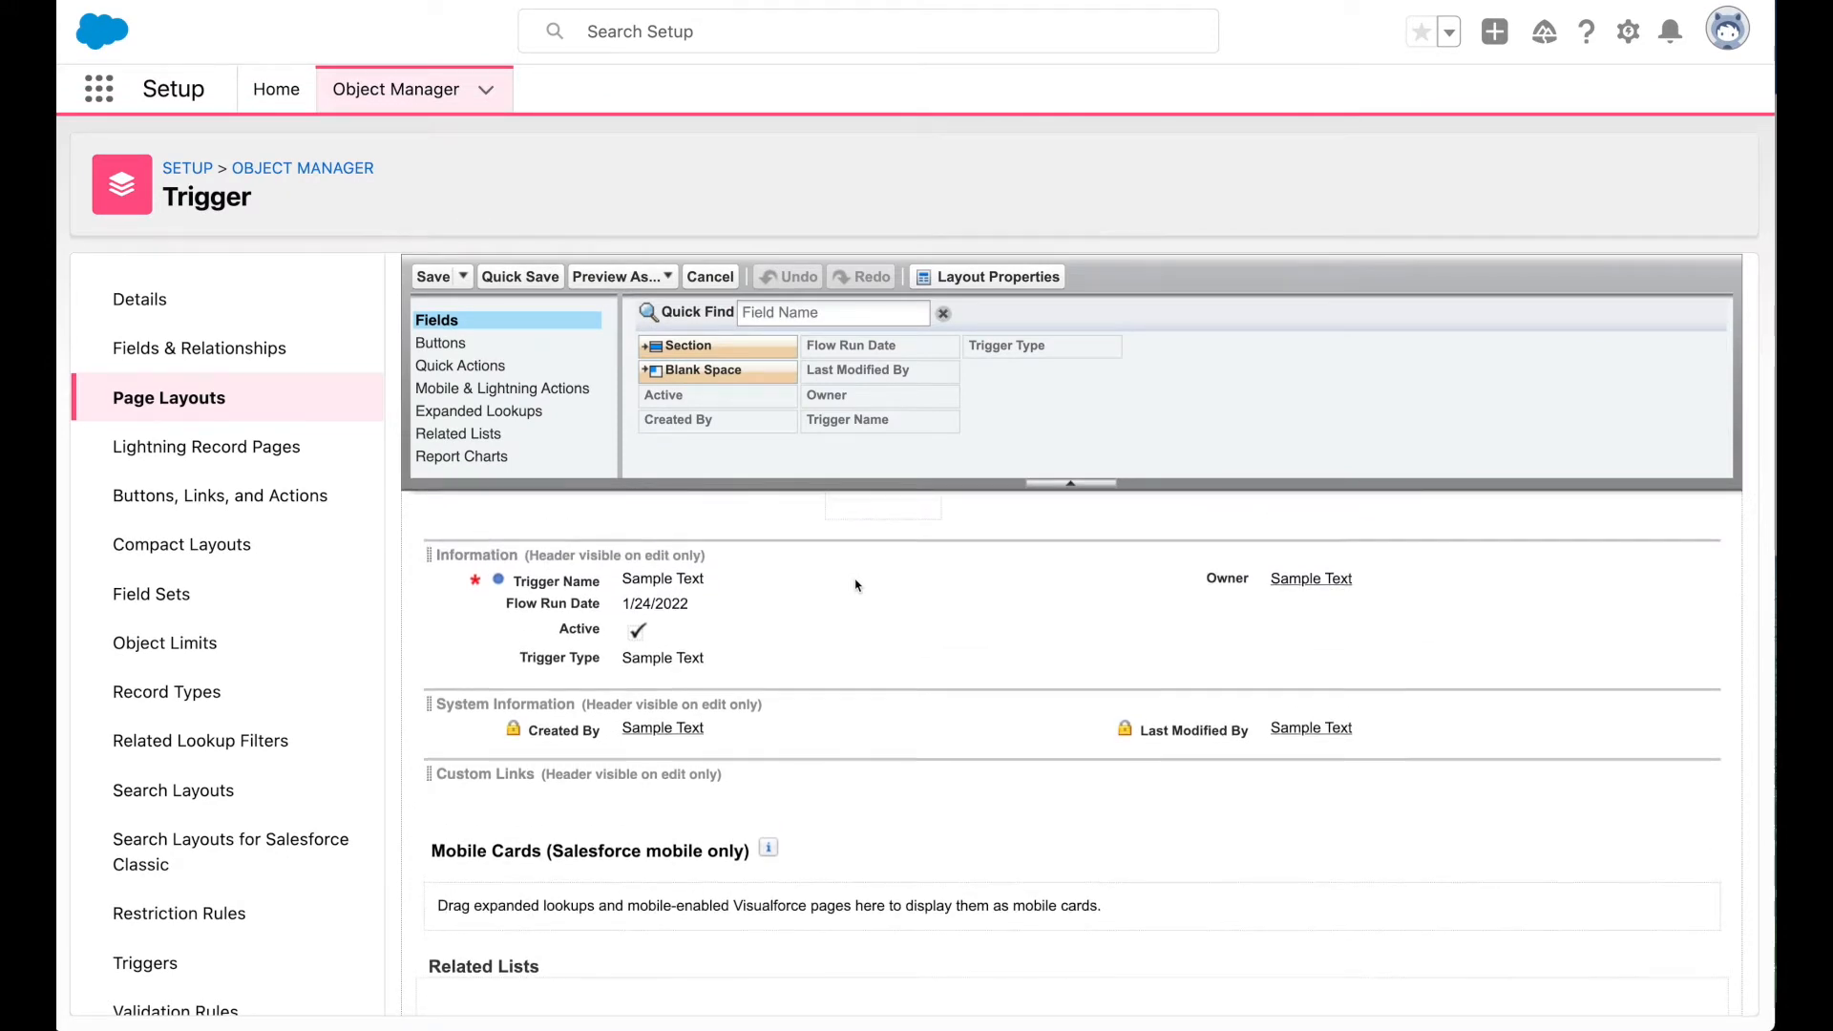
scroll(857, 585, "up", 1)
left_click(310, 291)
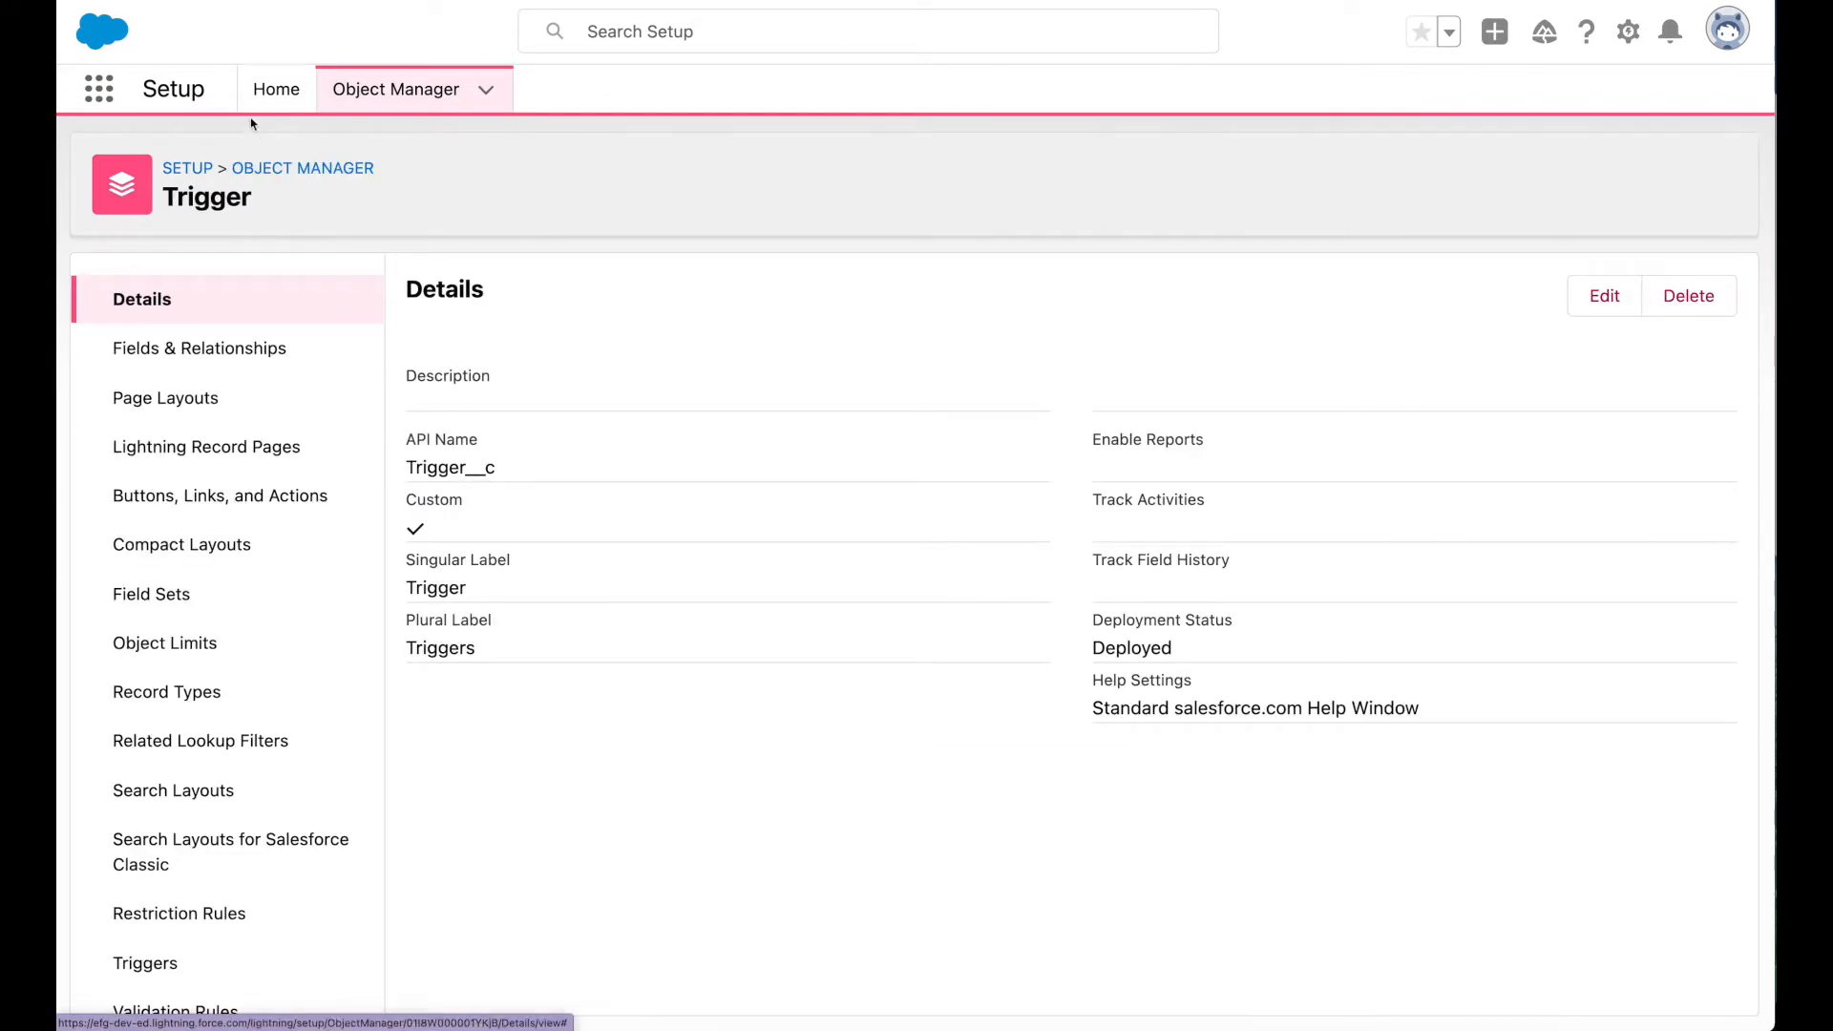
Find the Triggers item among the available apps and items and open its record list.
left_click(100, 89)
type("Trig")
left_click(130, 331)
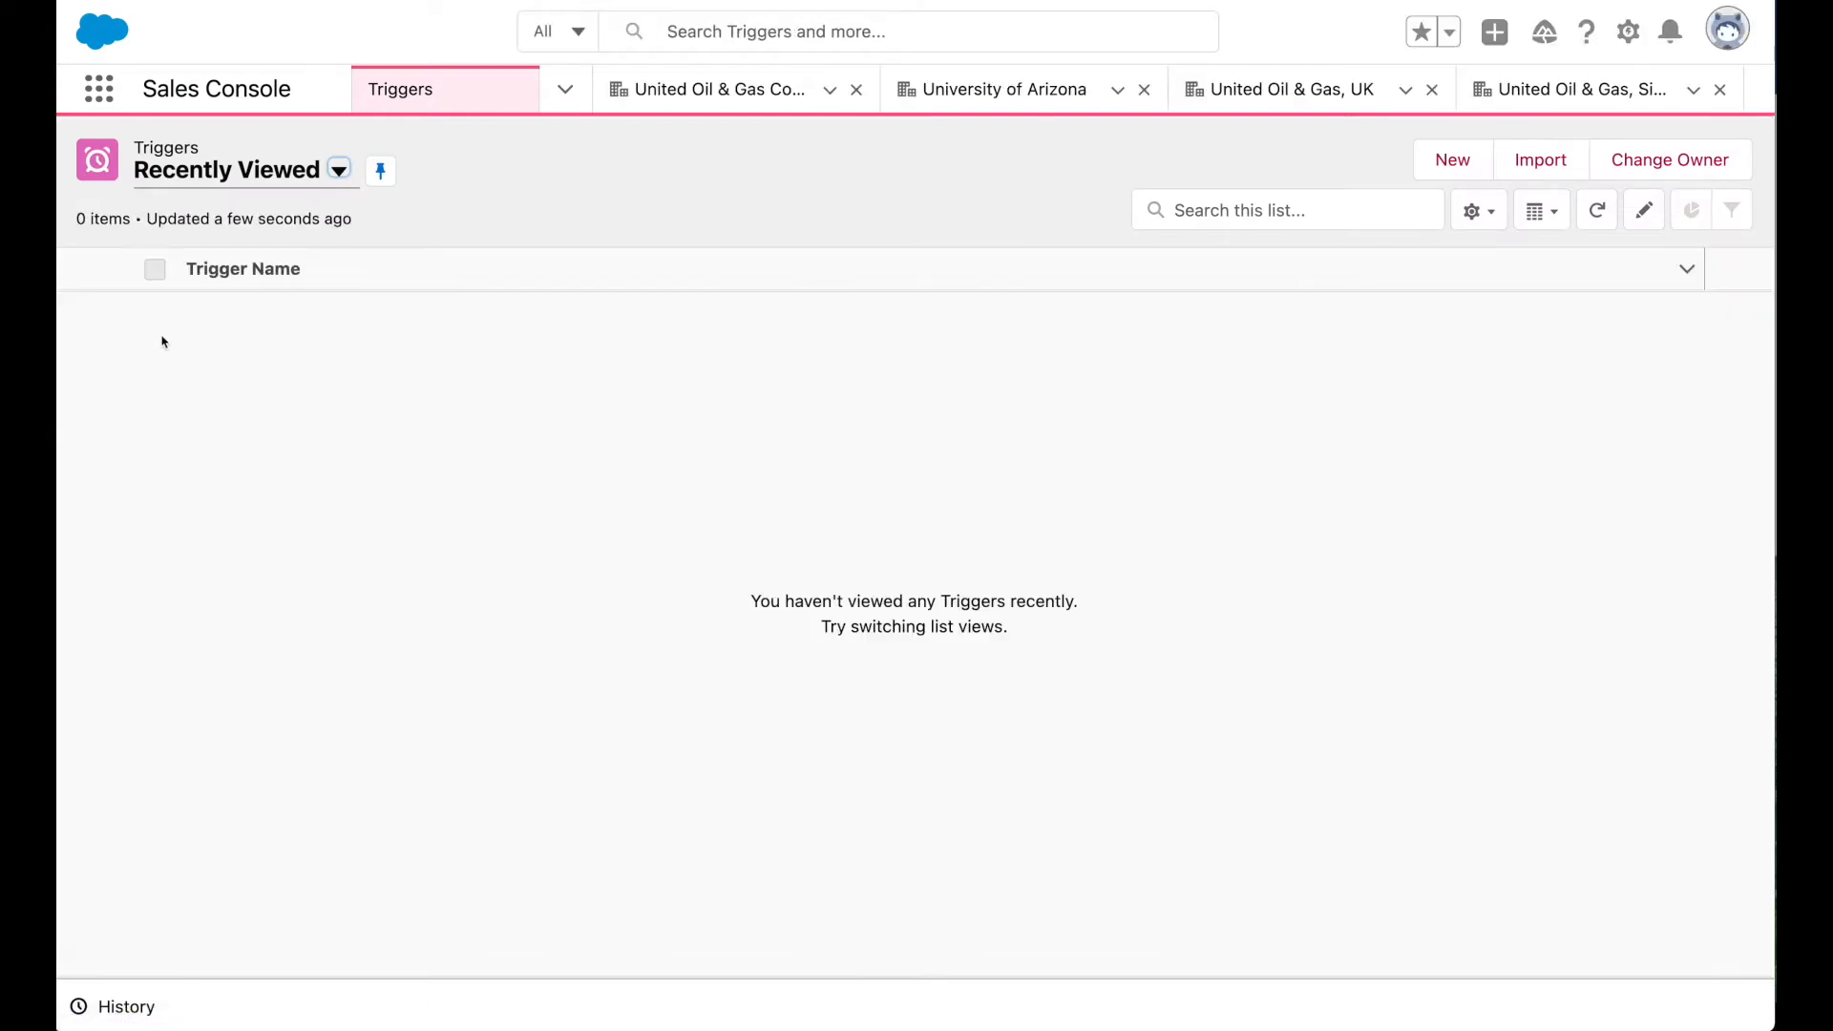
Start a new Trigger record and name it Create Upsell Tasks Each Month.
left_click(1446, 161)
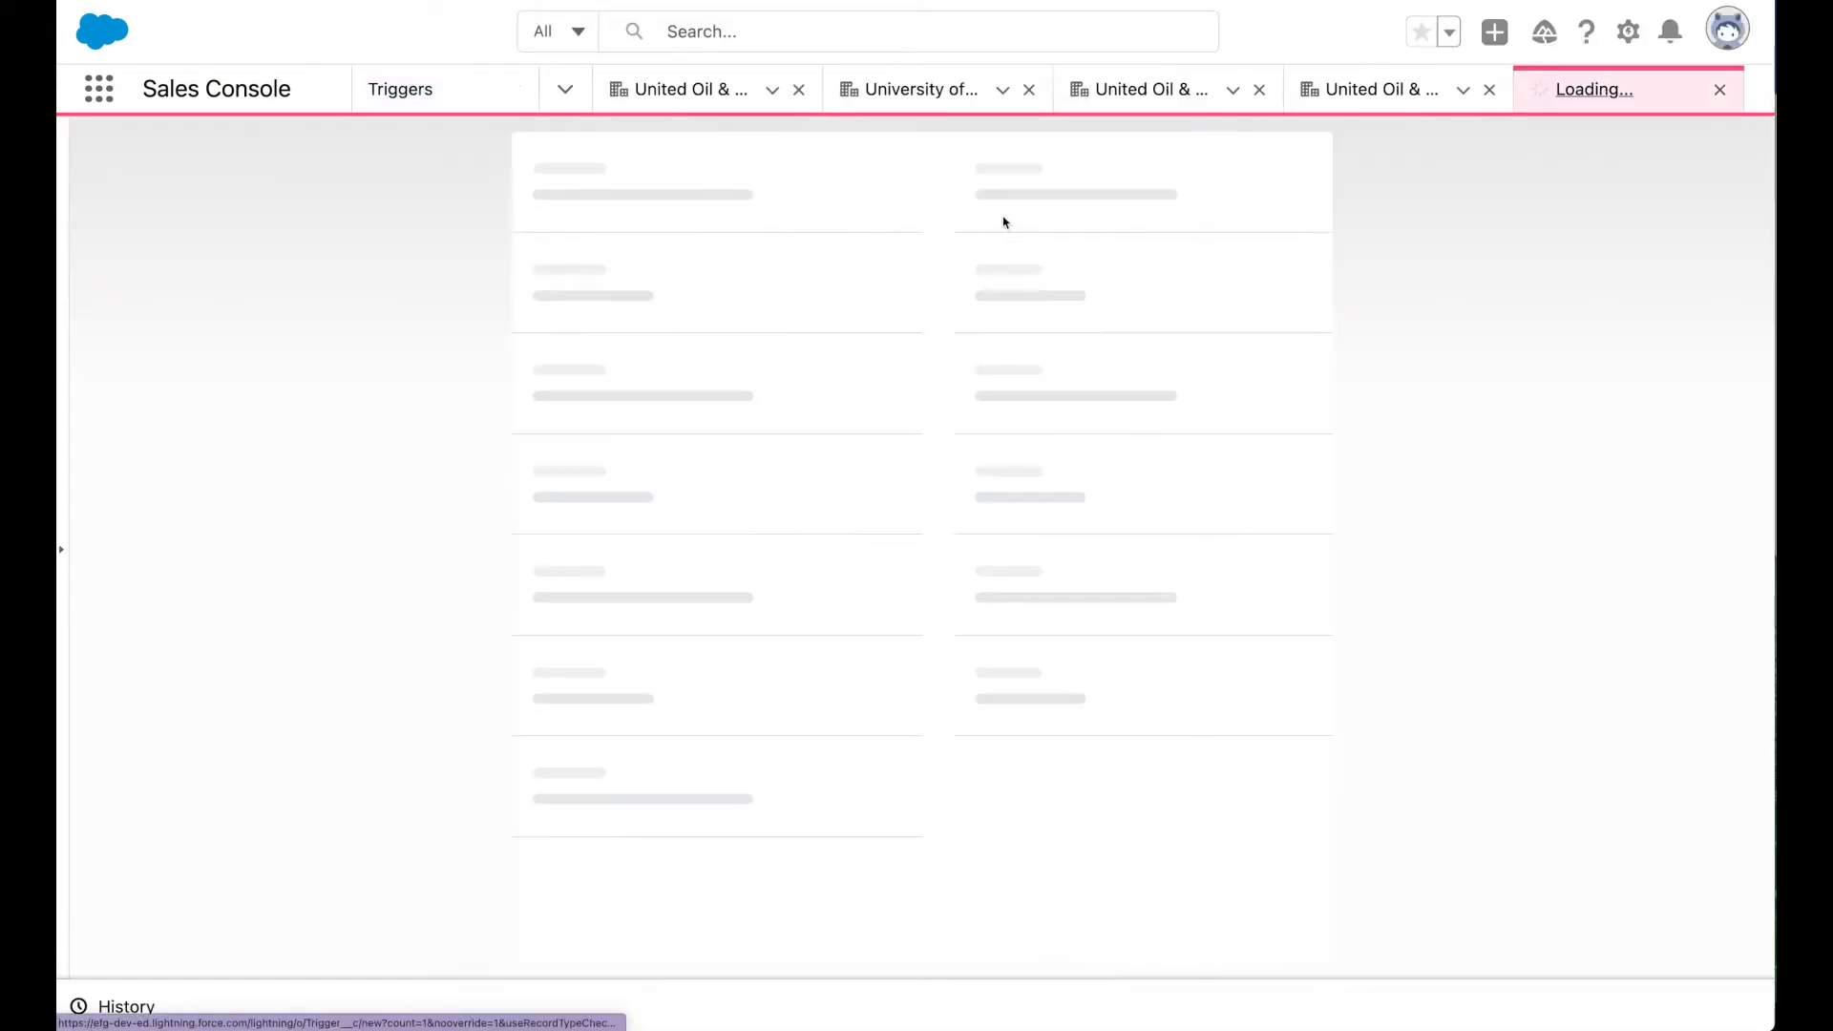
left_click(751, 323)
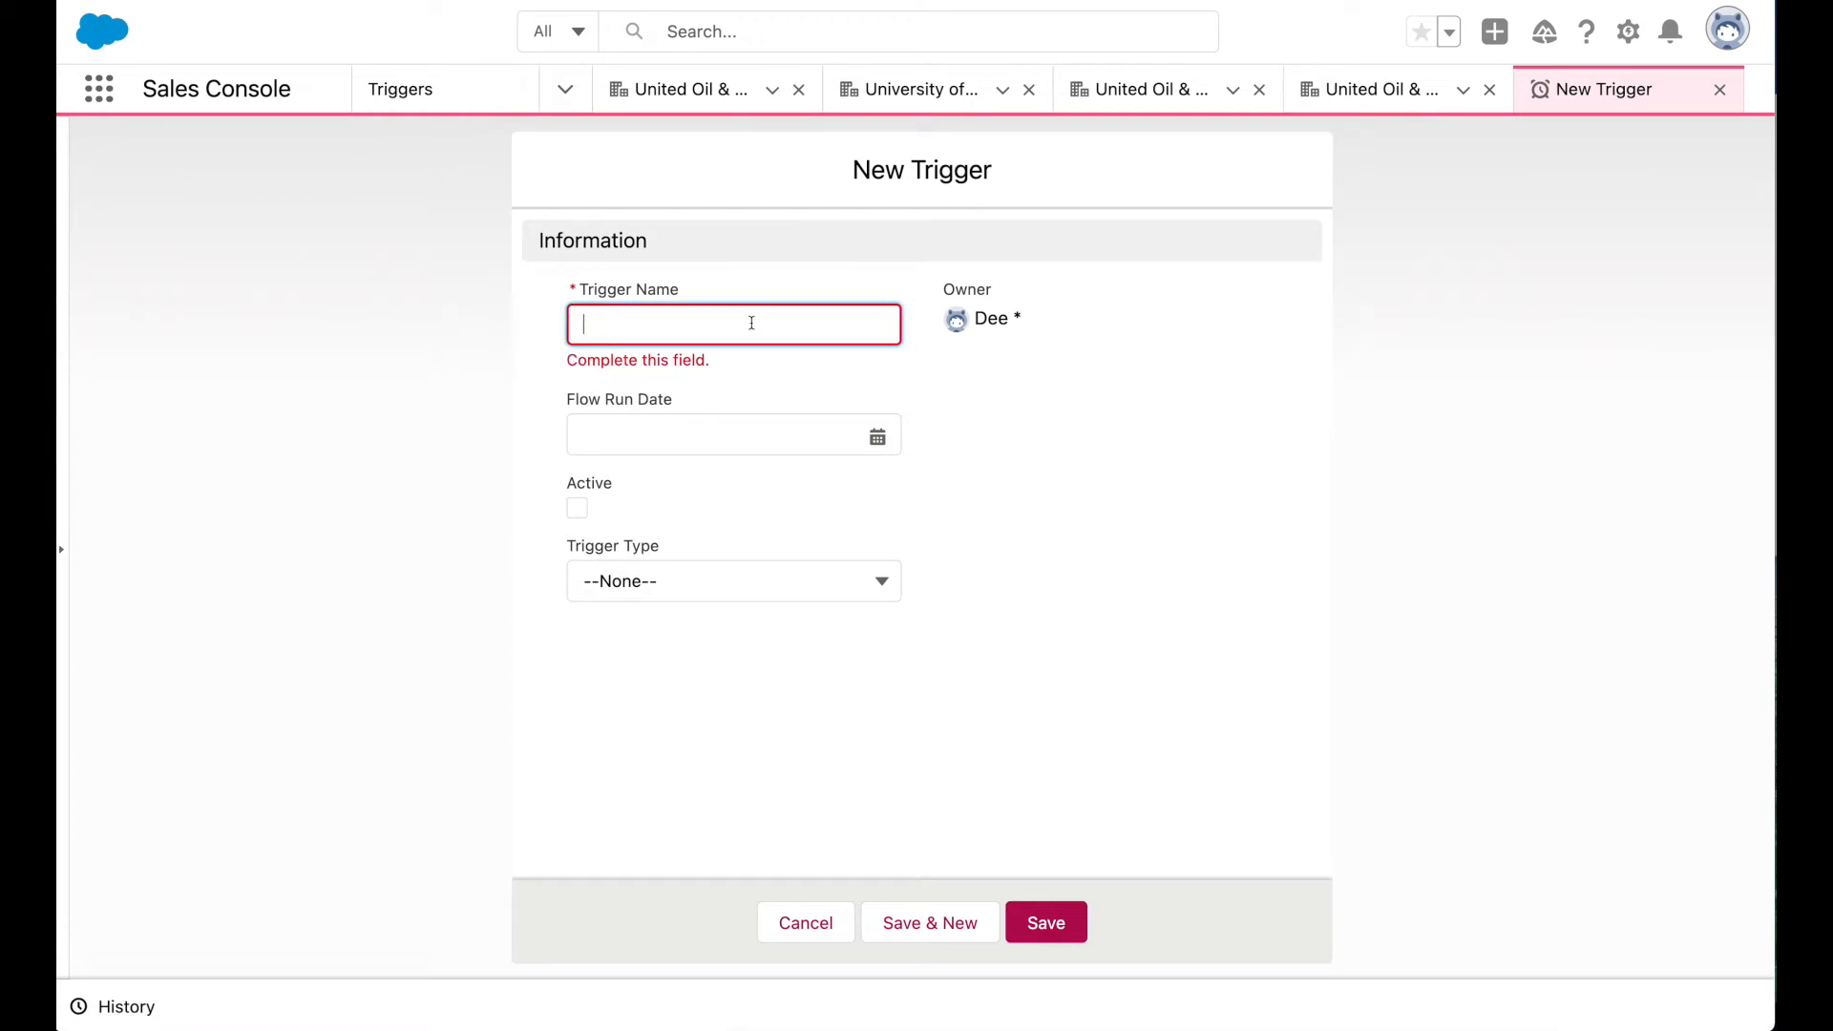
type("Create Upsell Tasks Each Month")
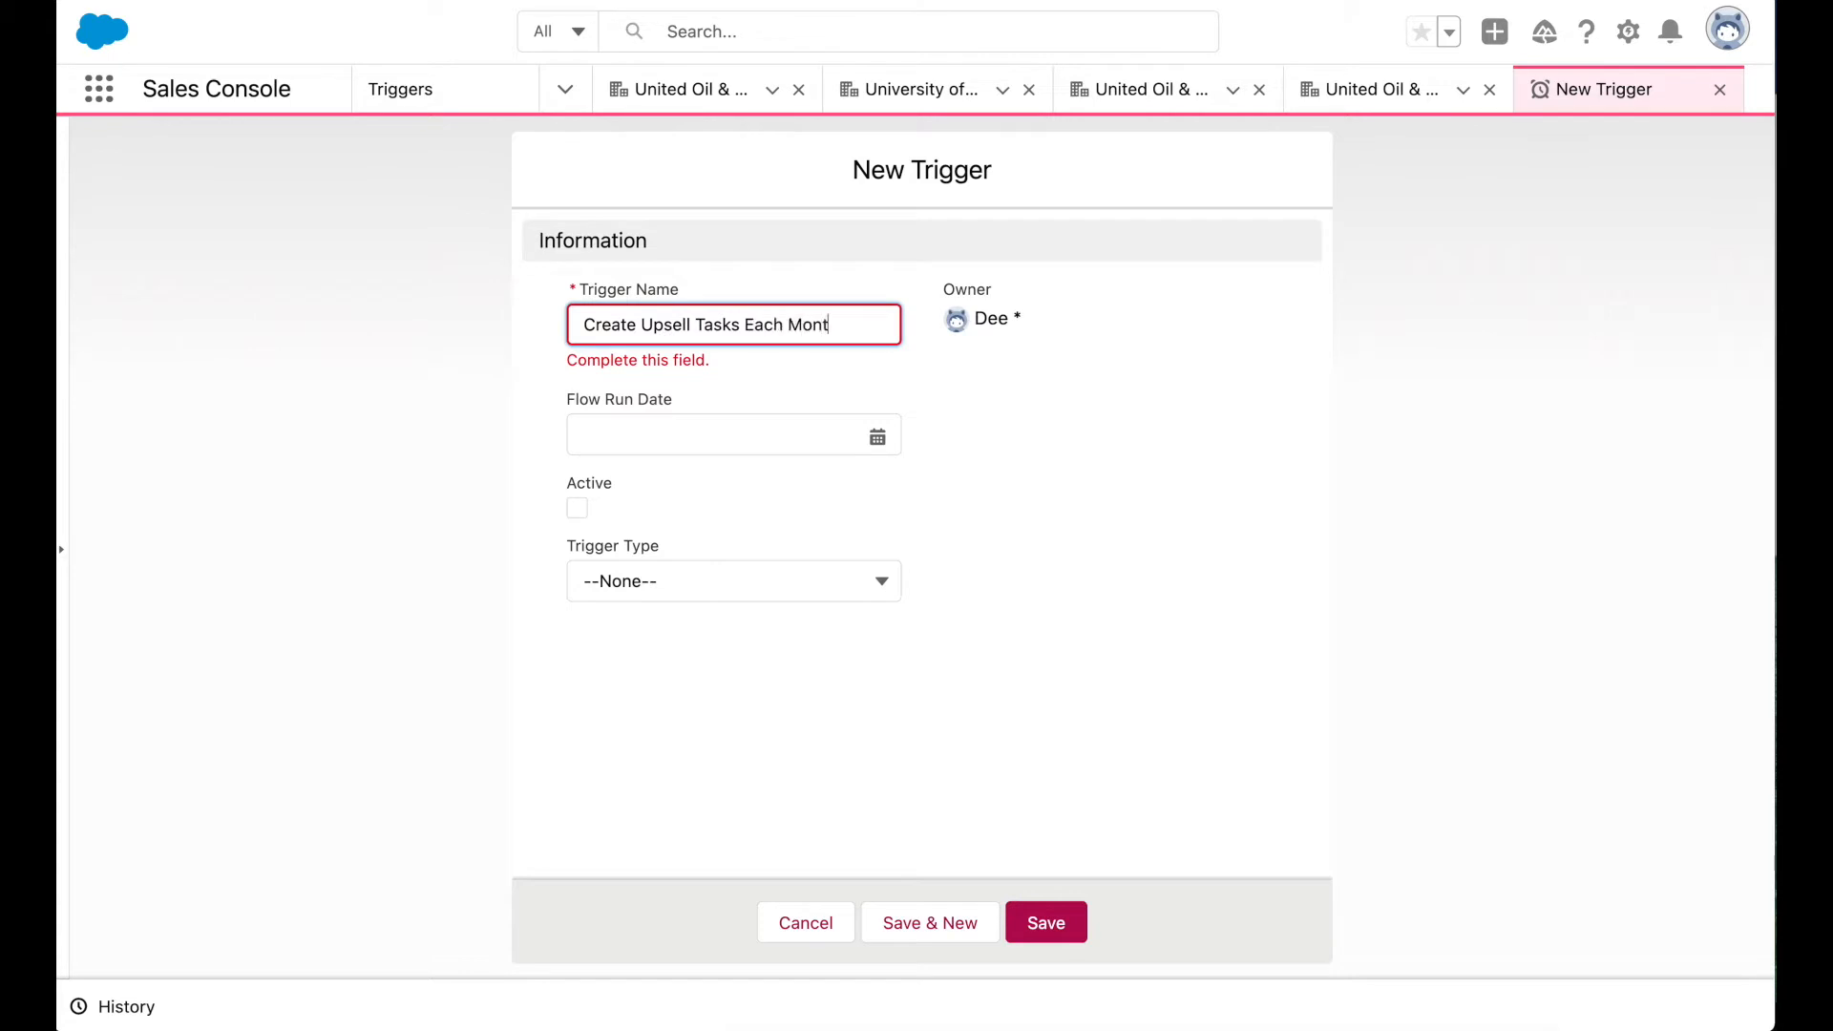
key("Tab")
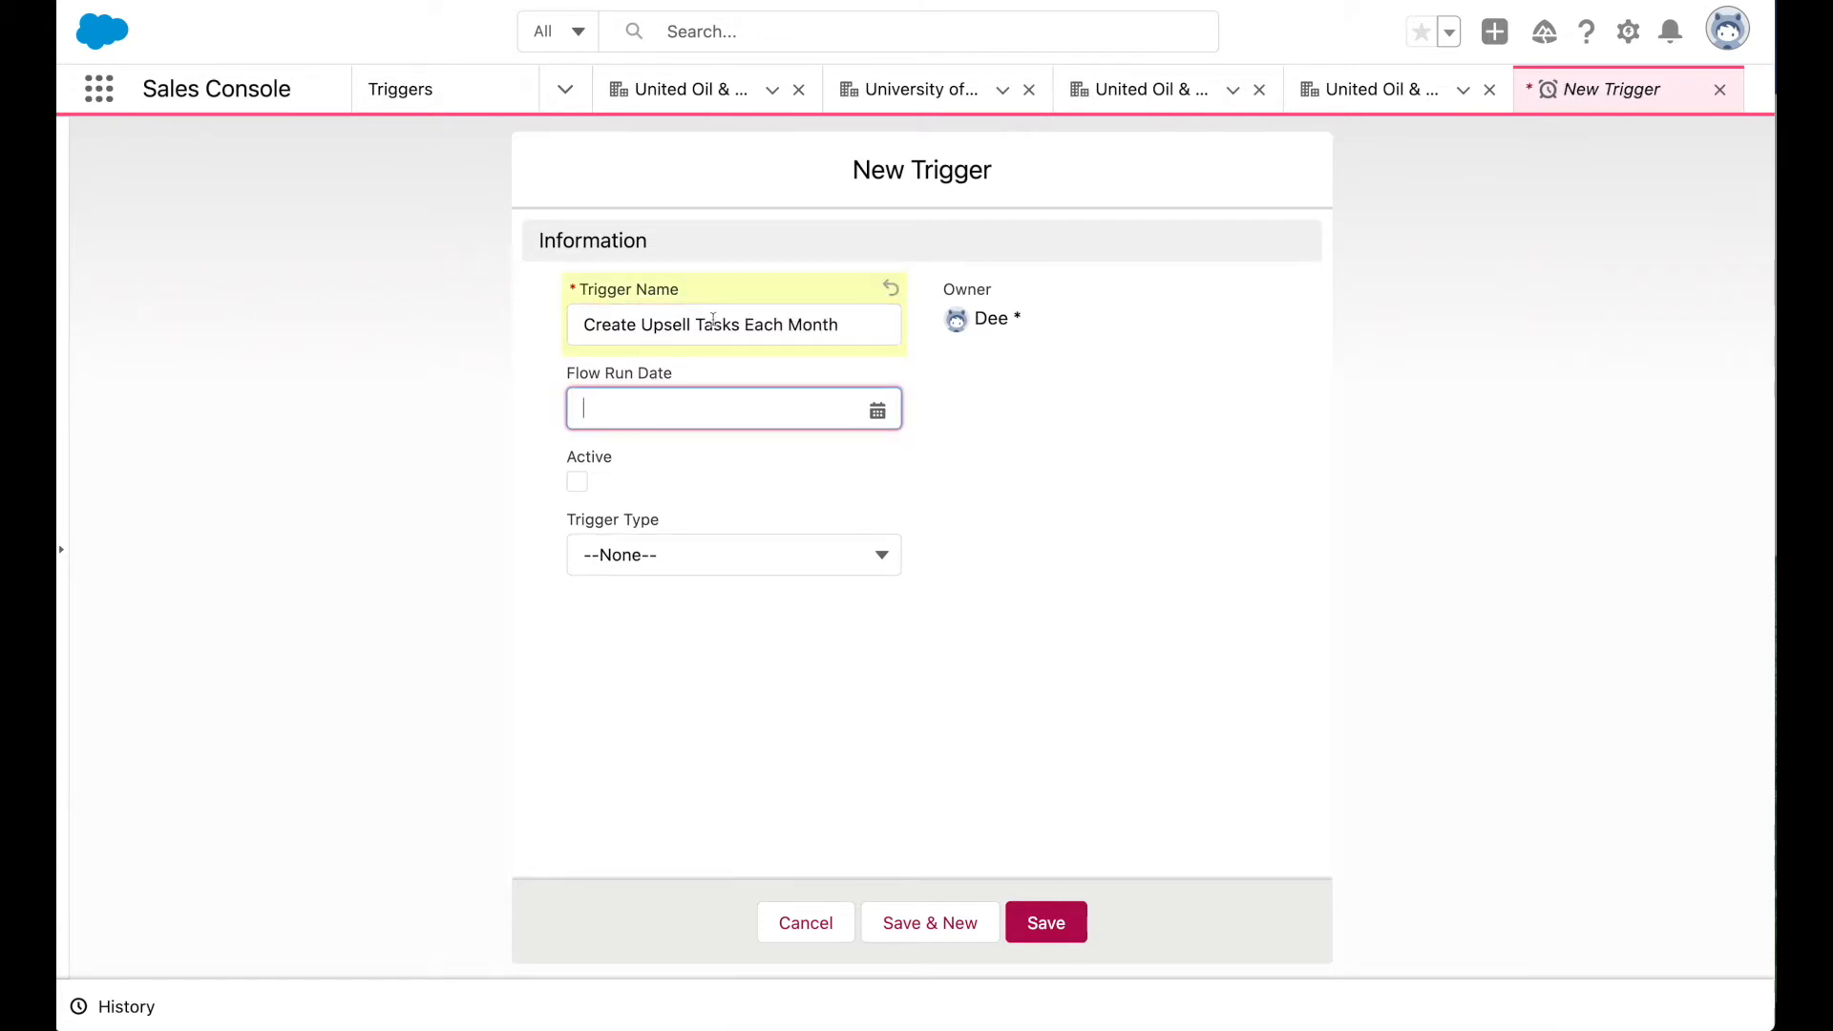
Set the record's Flow Run Date to 1/24/2022, mark it Active with Trigger Type Sales, and save it.
left_click(685, 399)
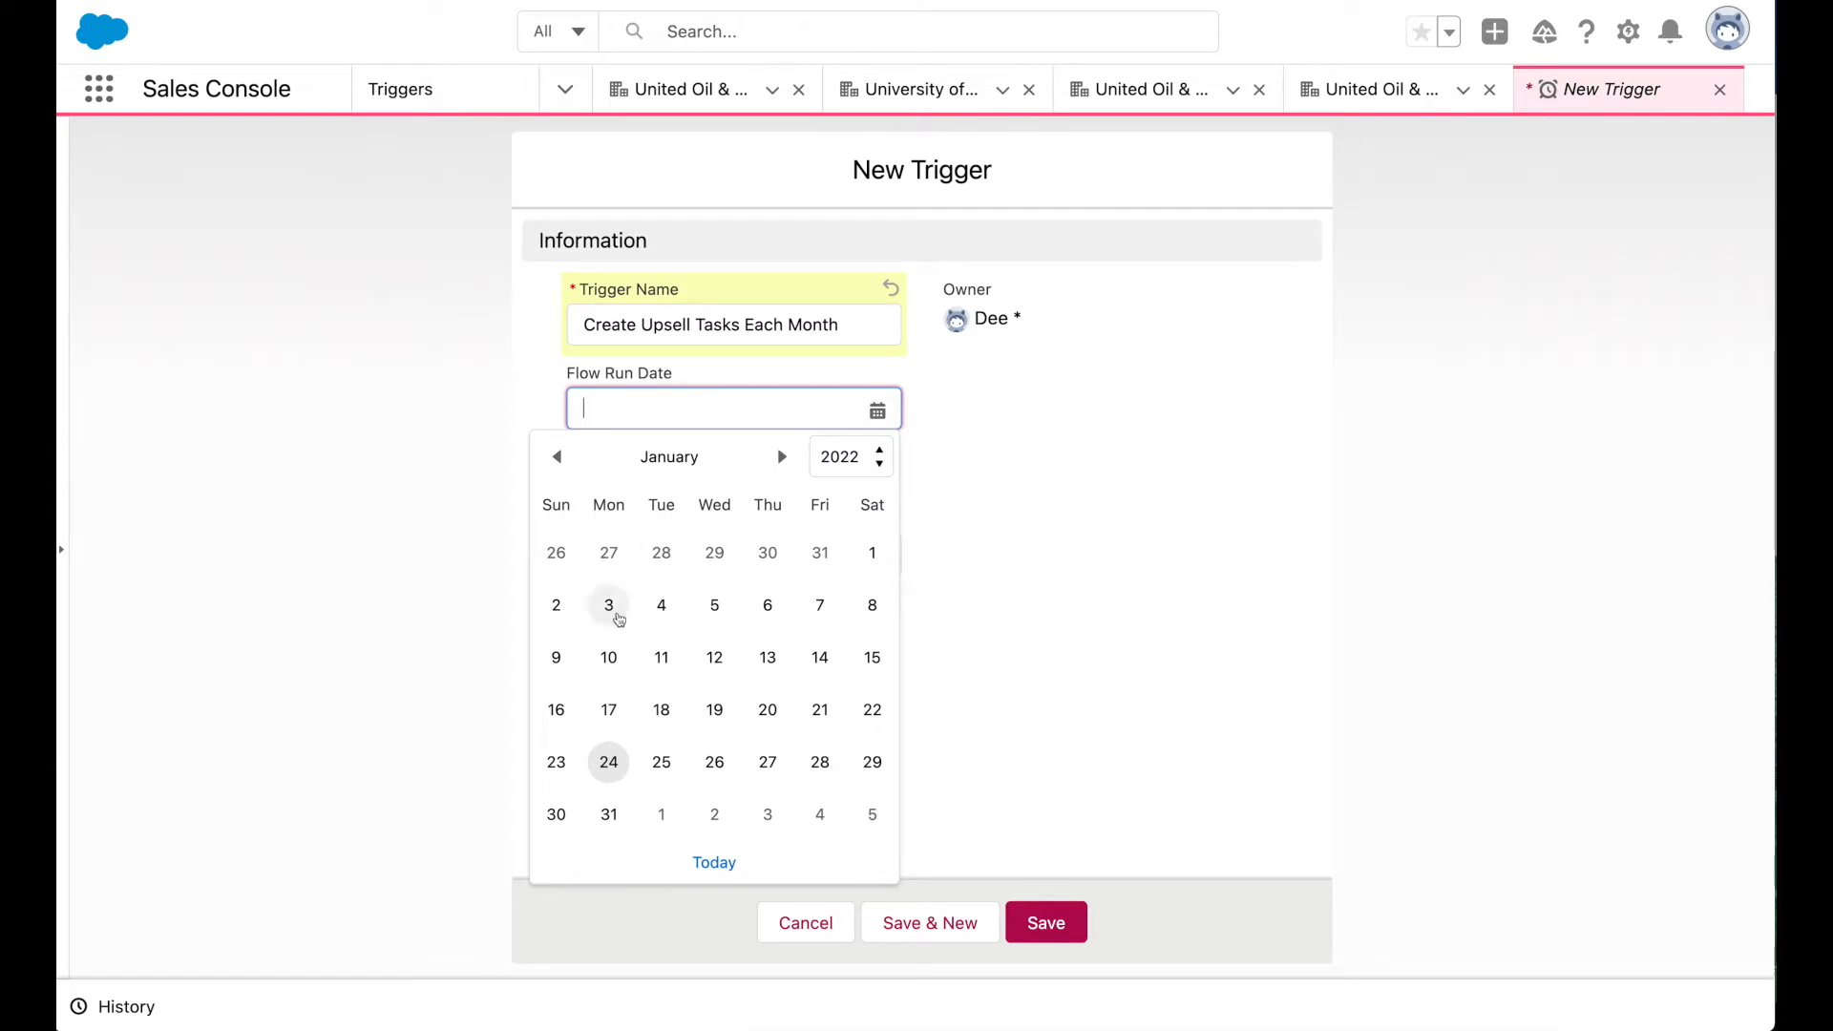
left_click(609, 762)
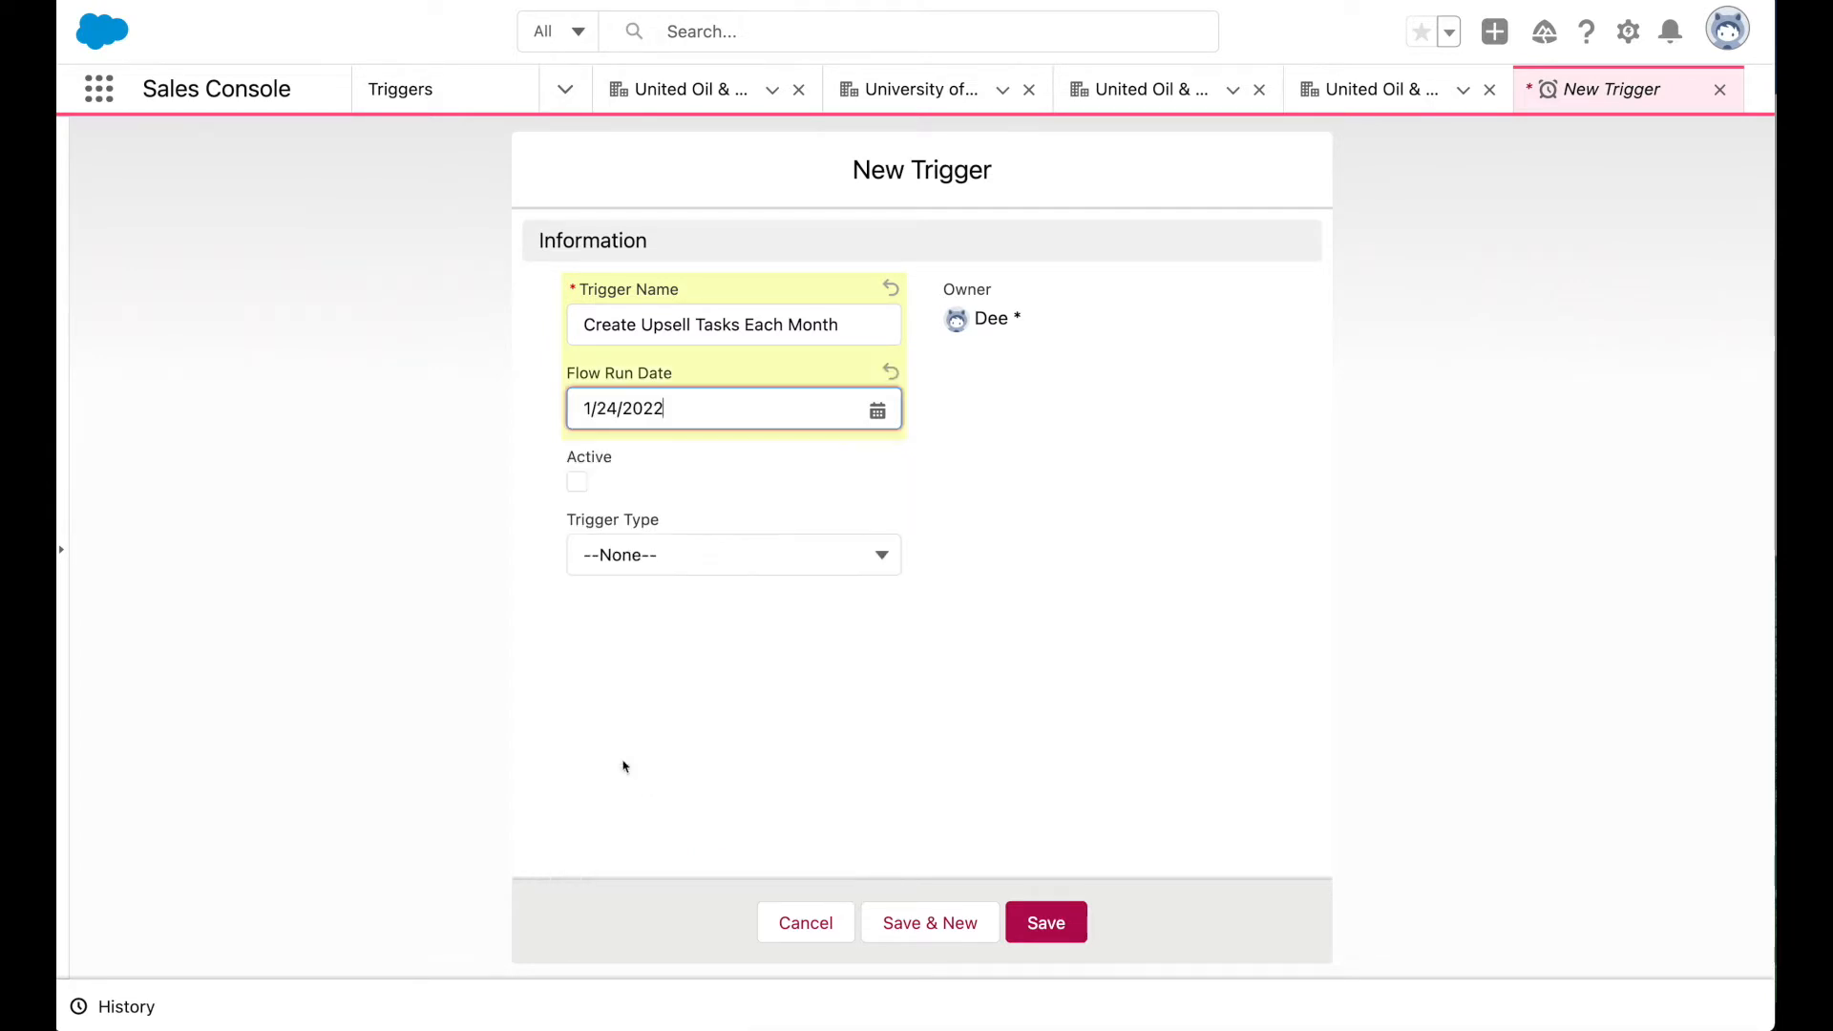
left_click(577, 482)
left_click(745, 554)
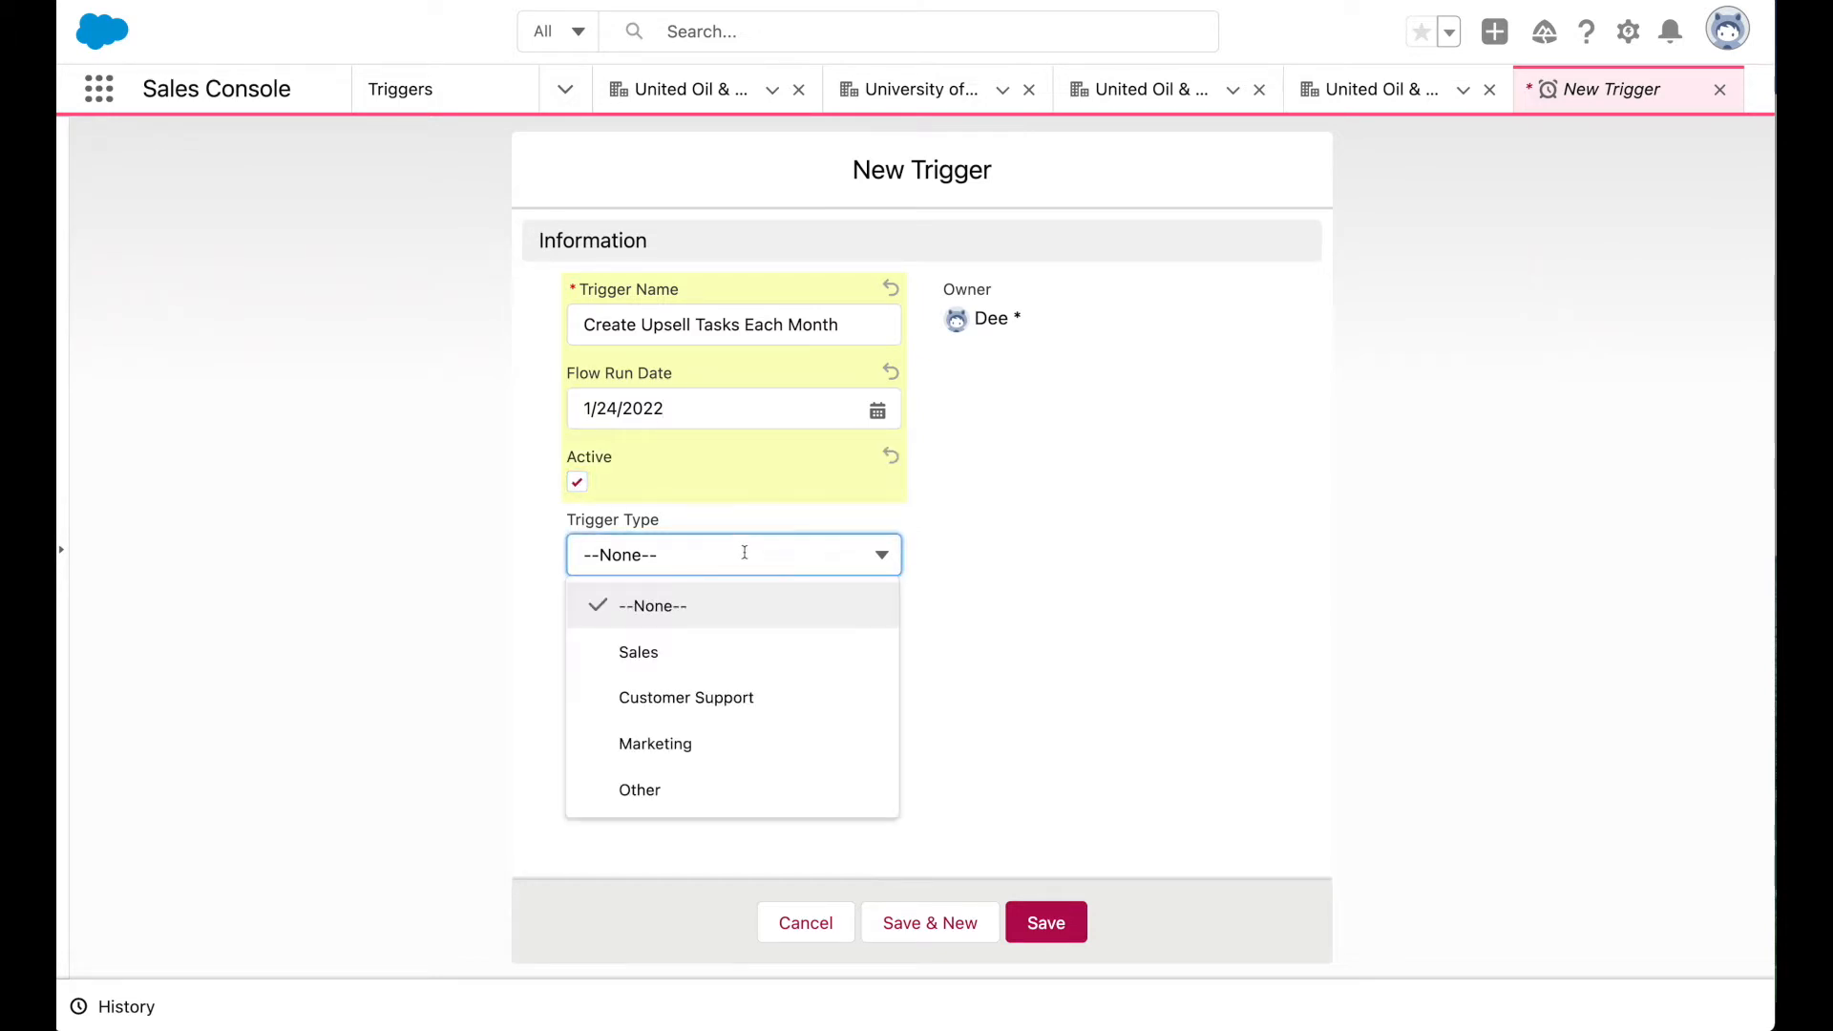
left_click(688, 646)
left_click(1050, 935)
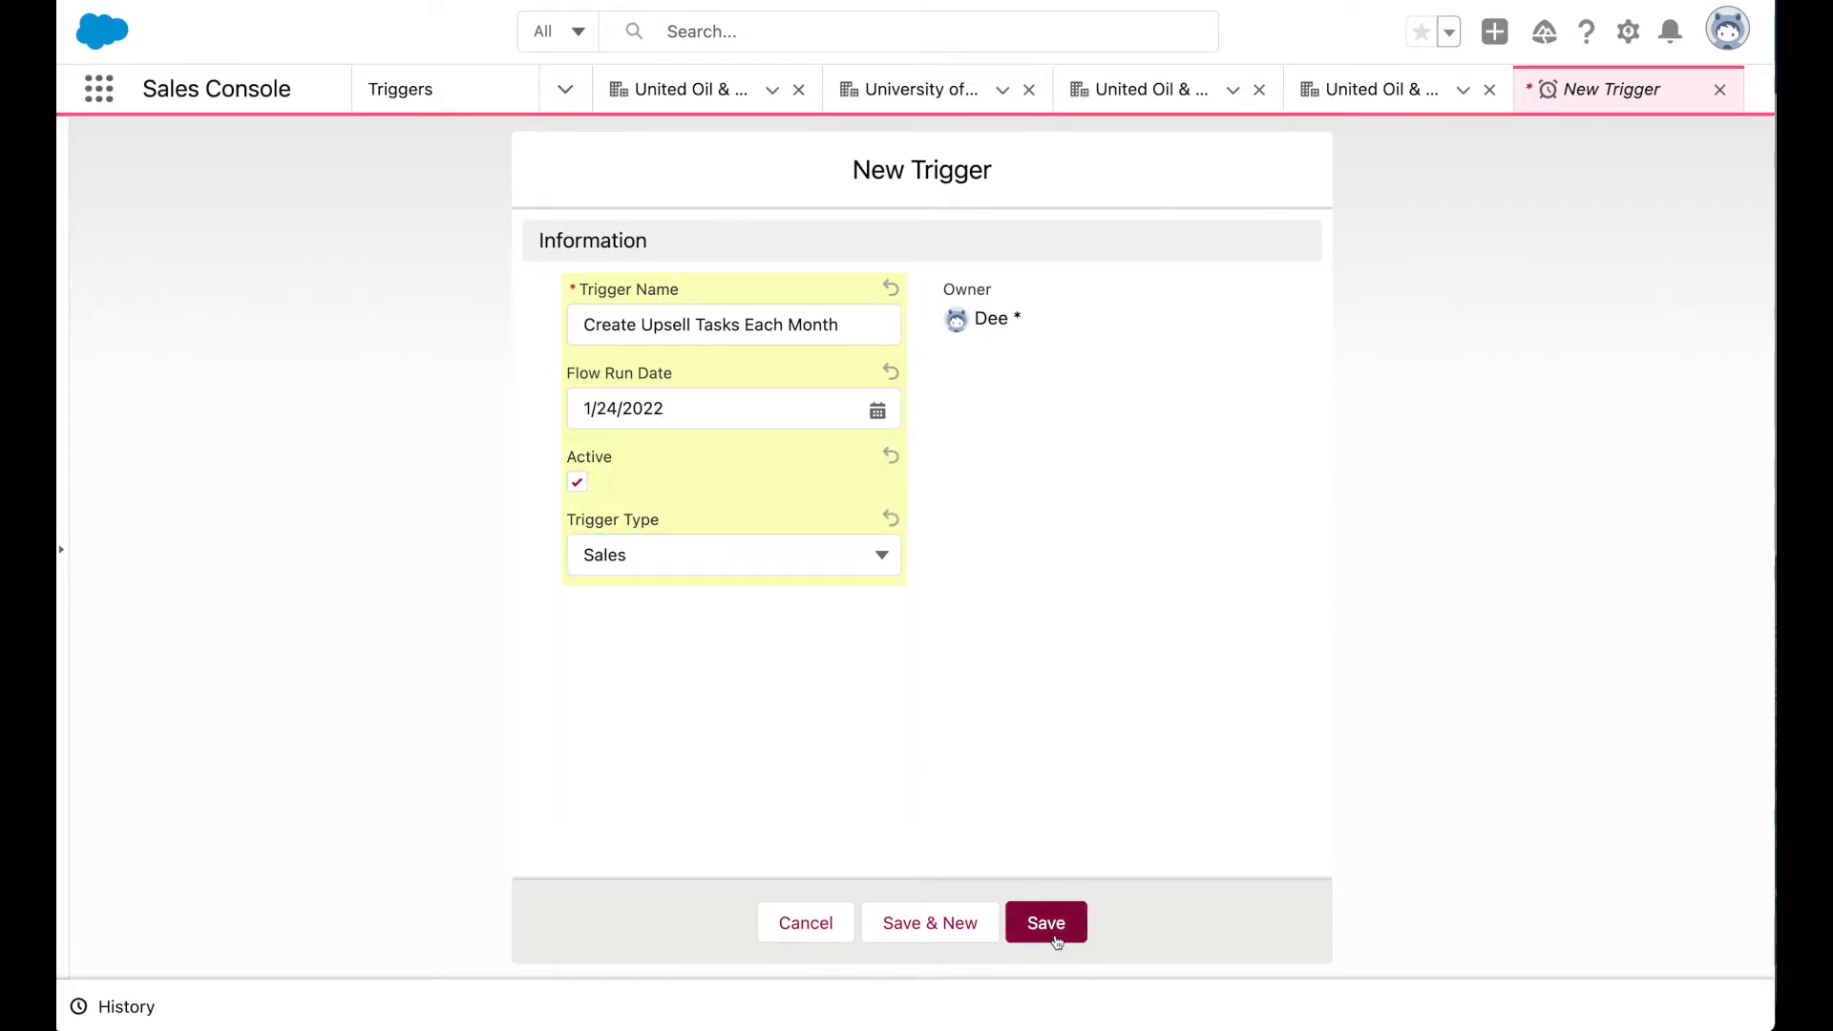
left_click(1050, 926)
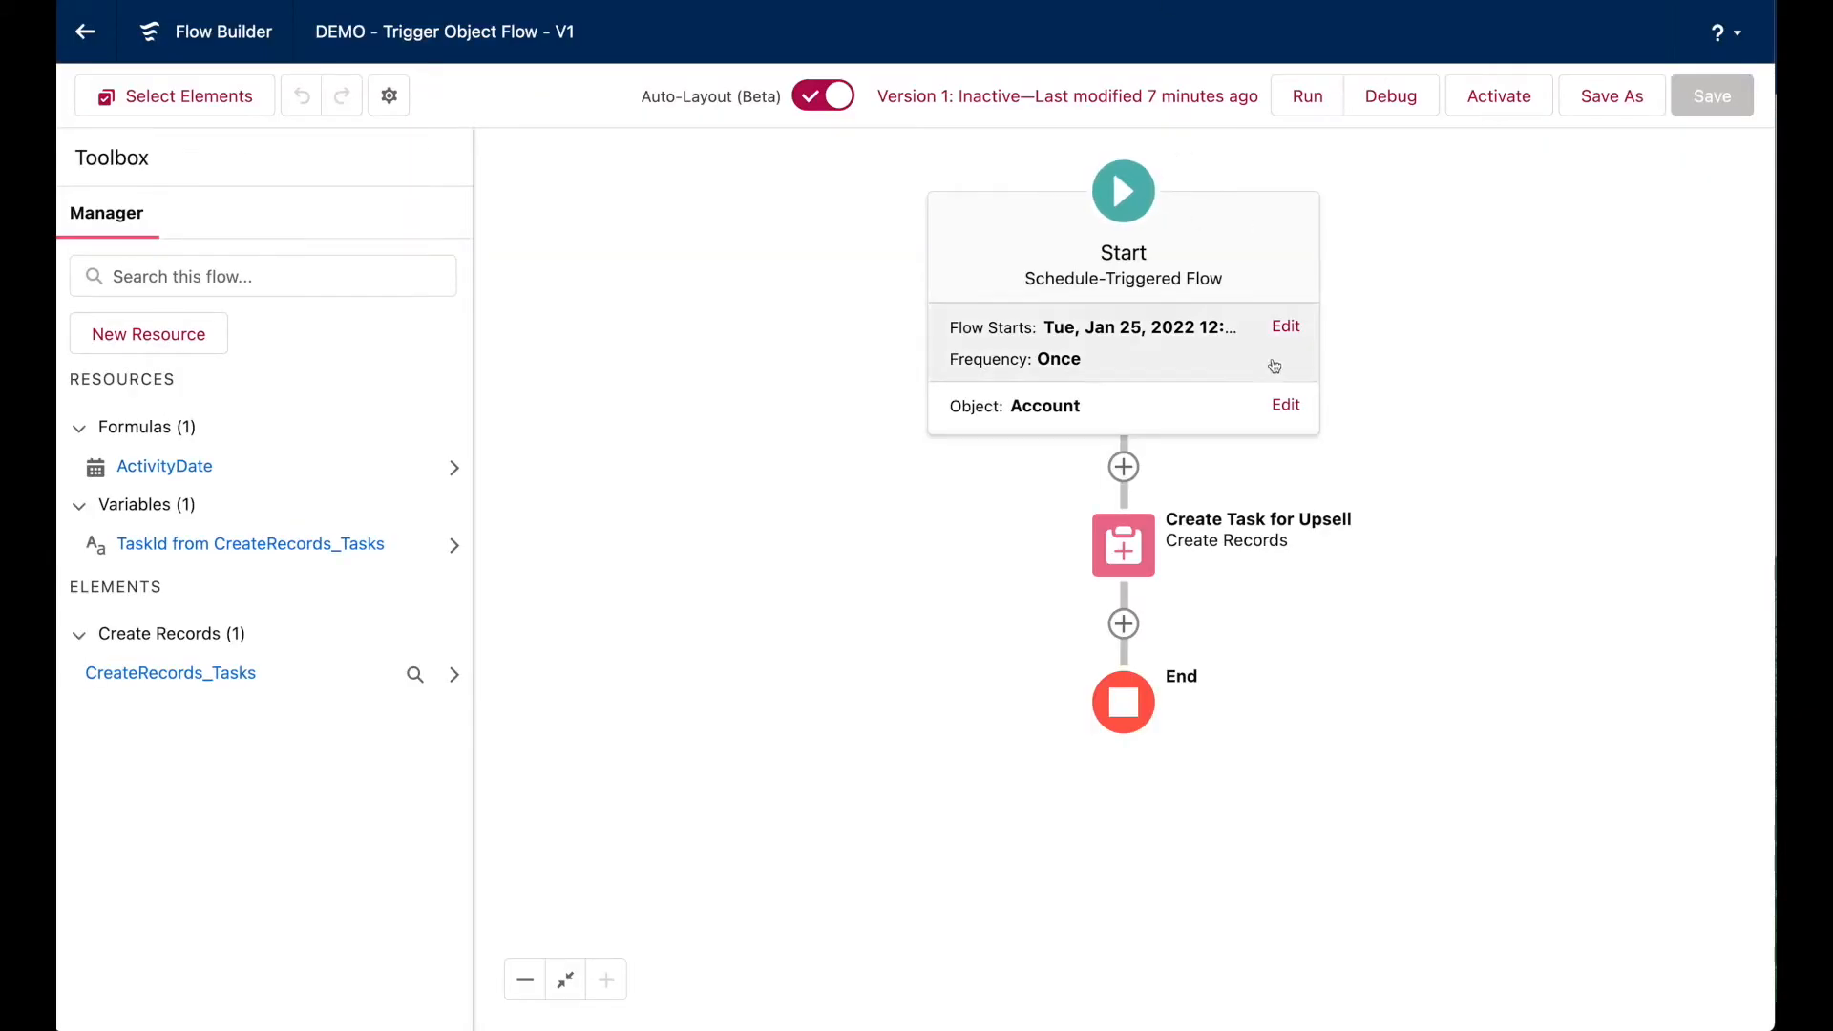
left_click(1286, 404)
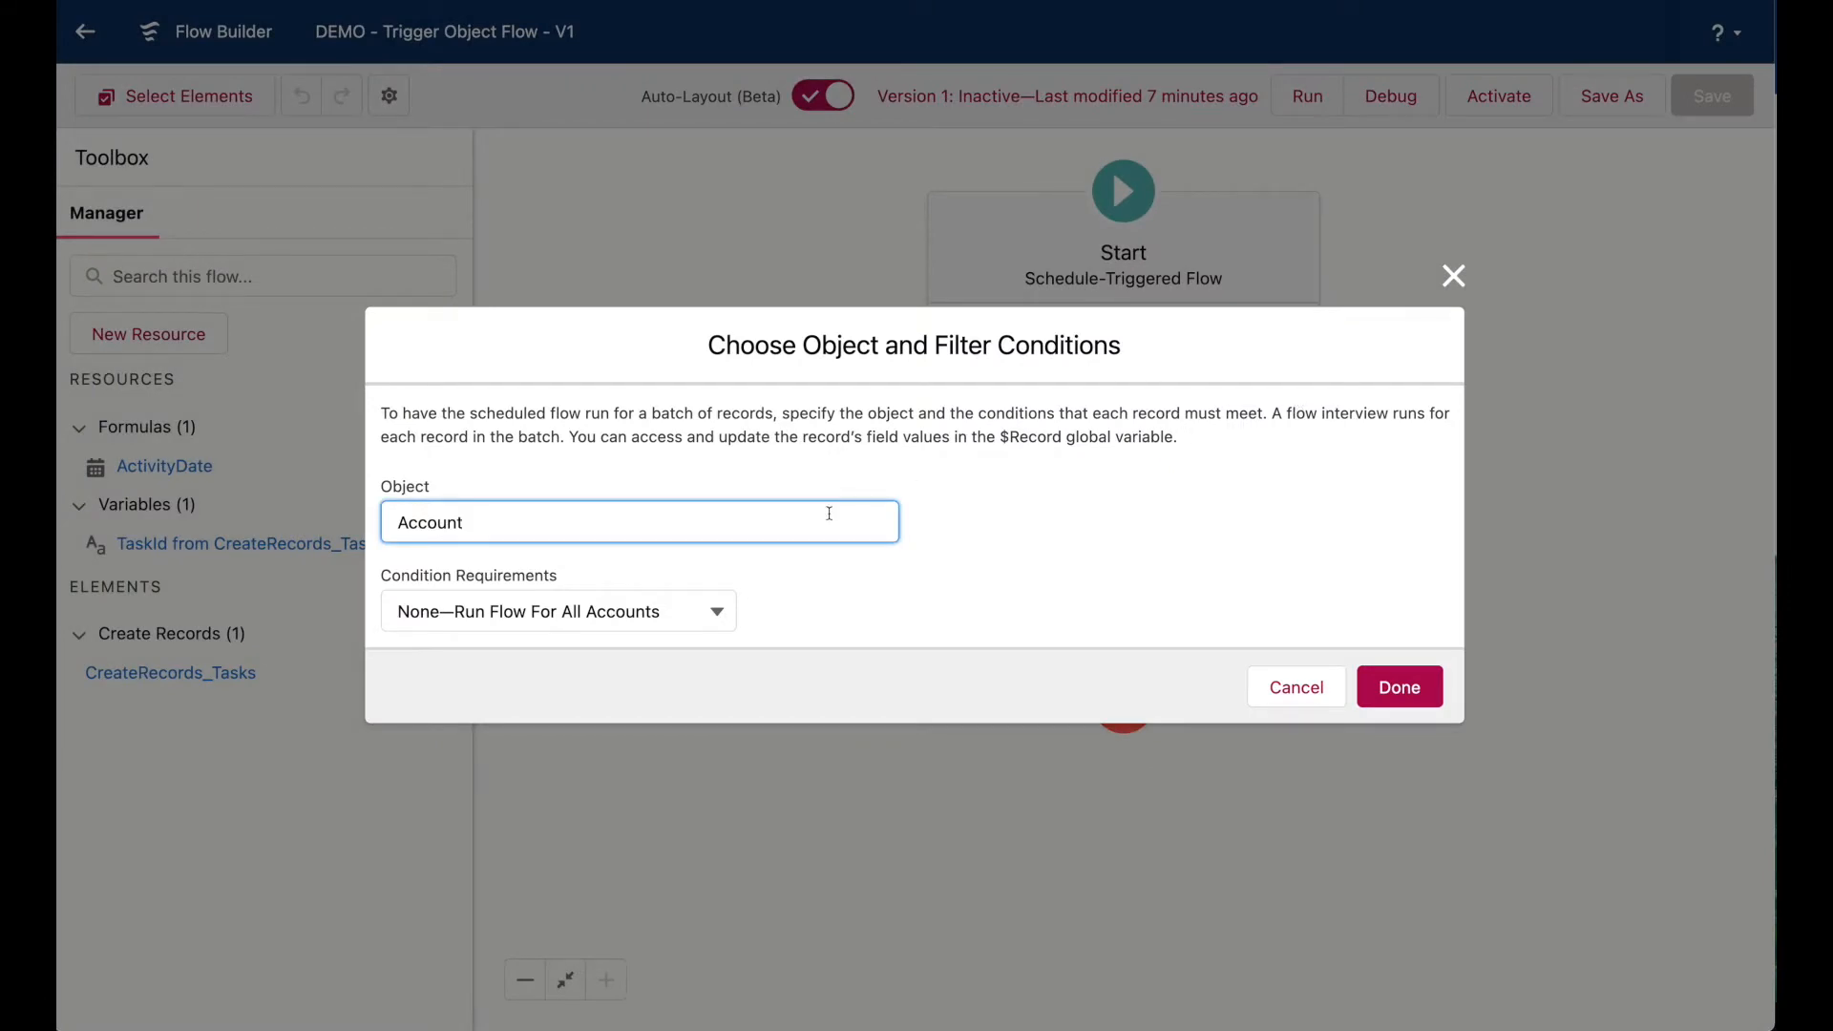
left_click(828, 512)
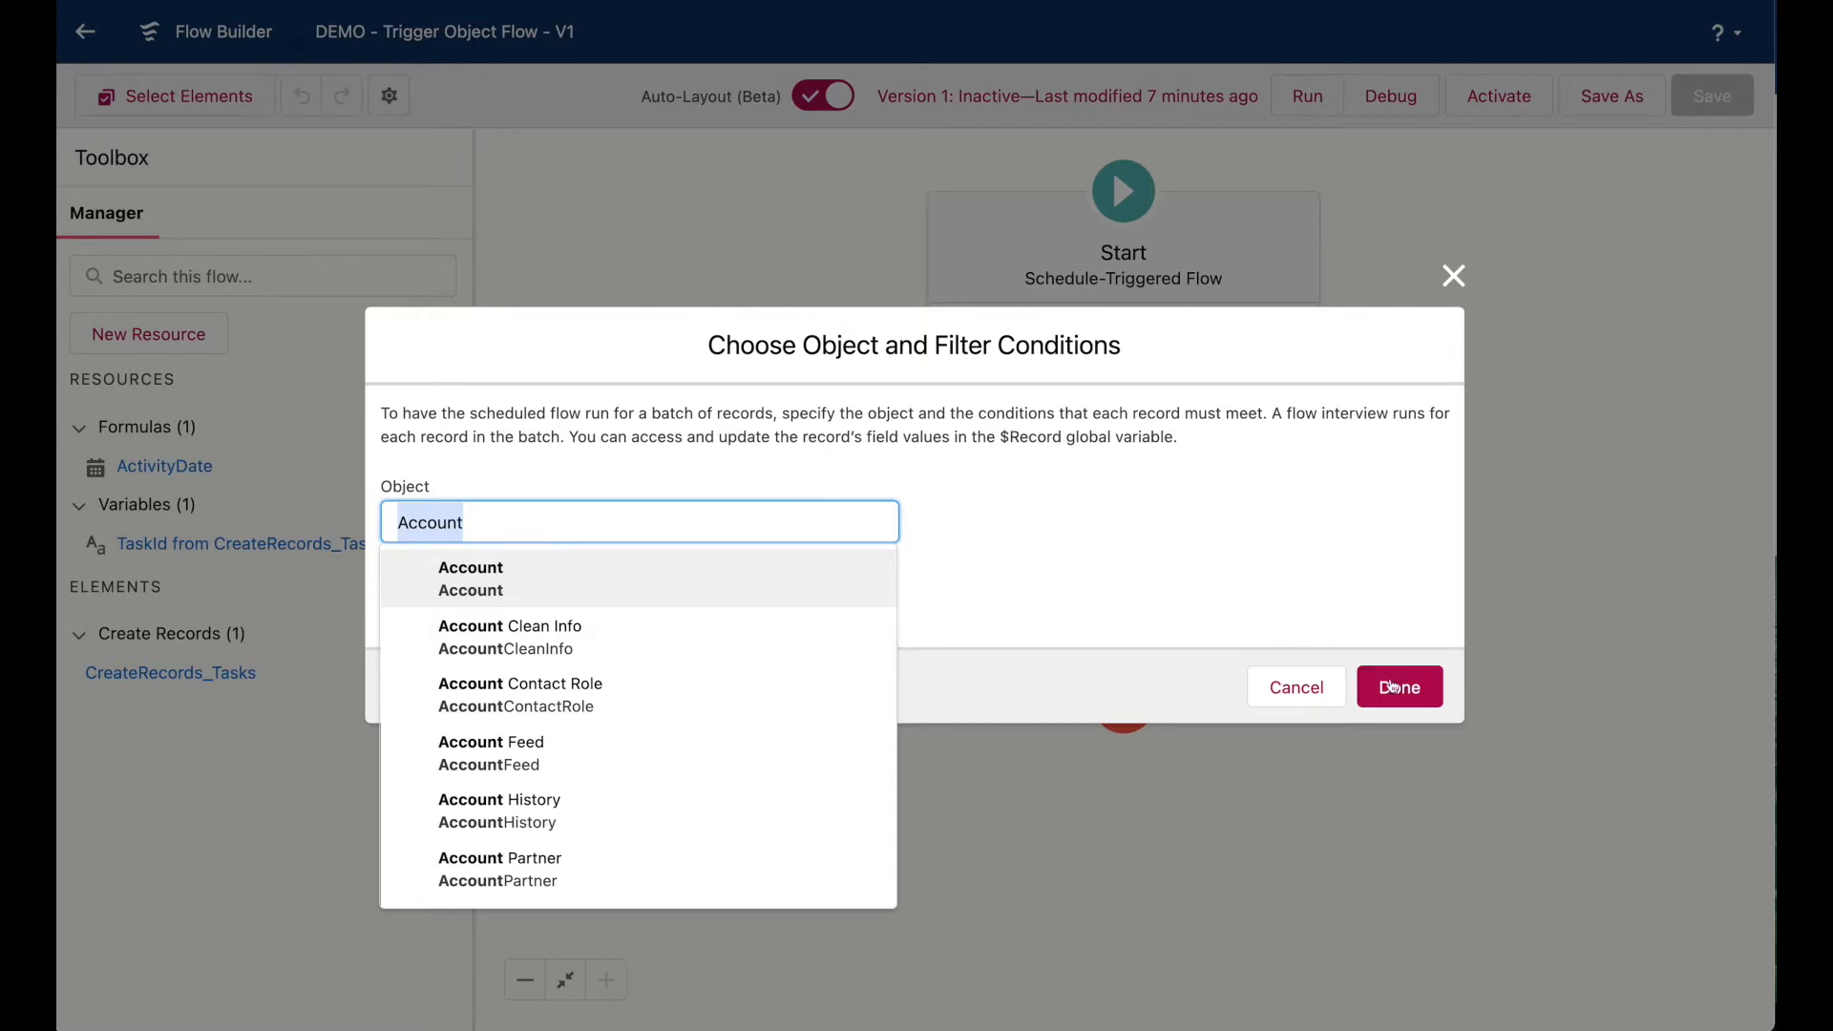
left_click(1327, 686)
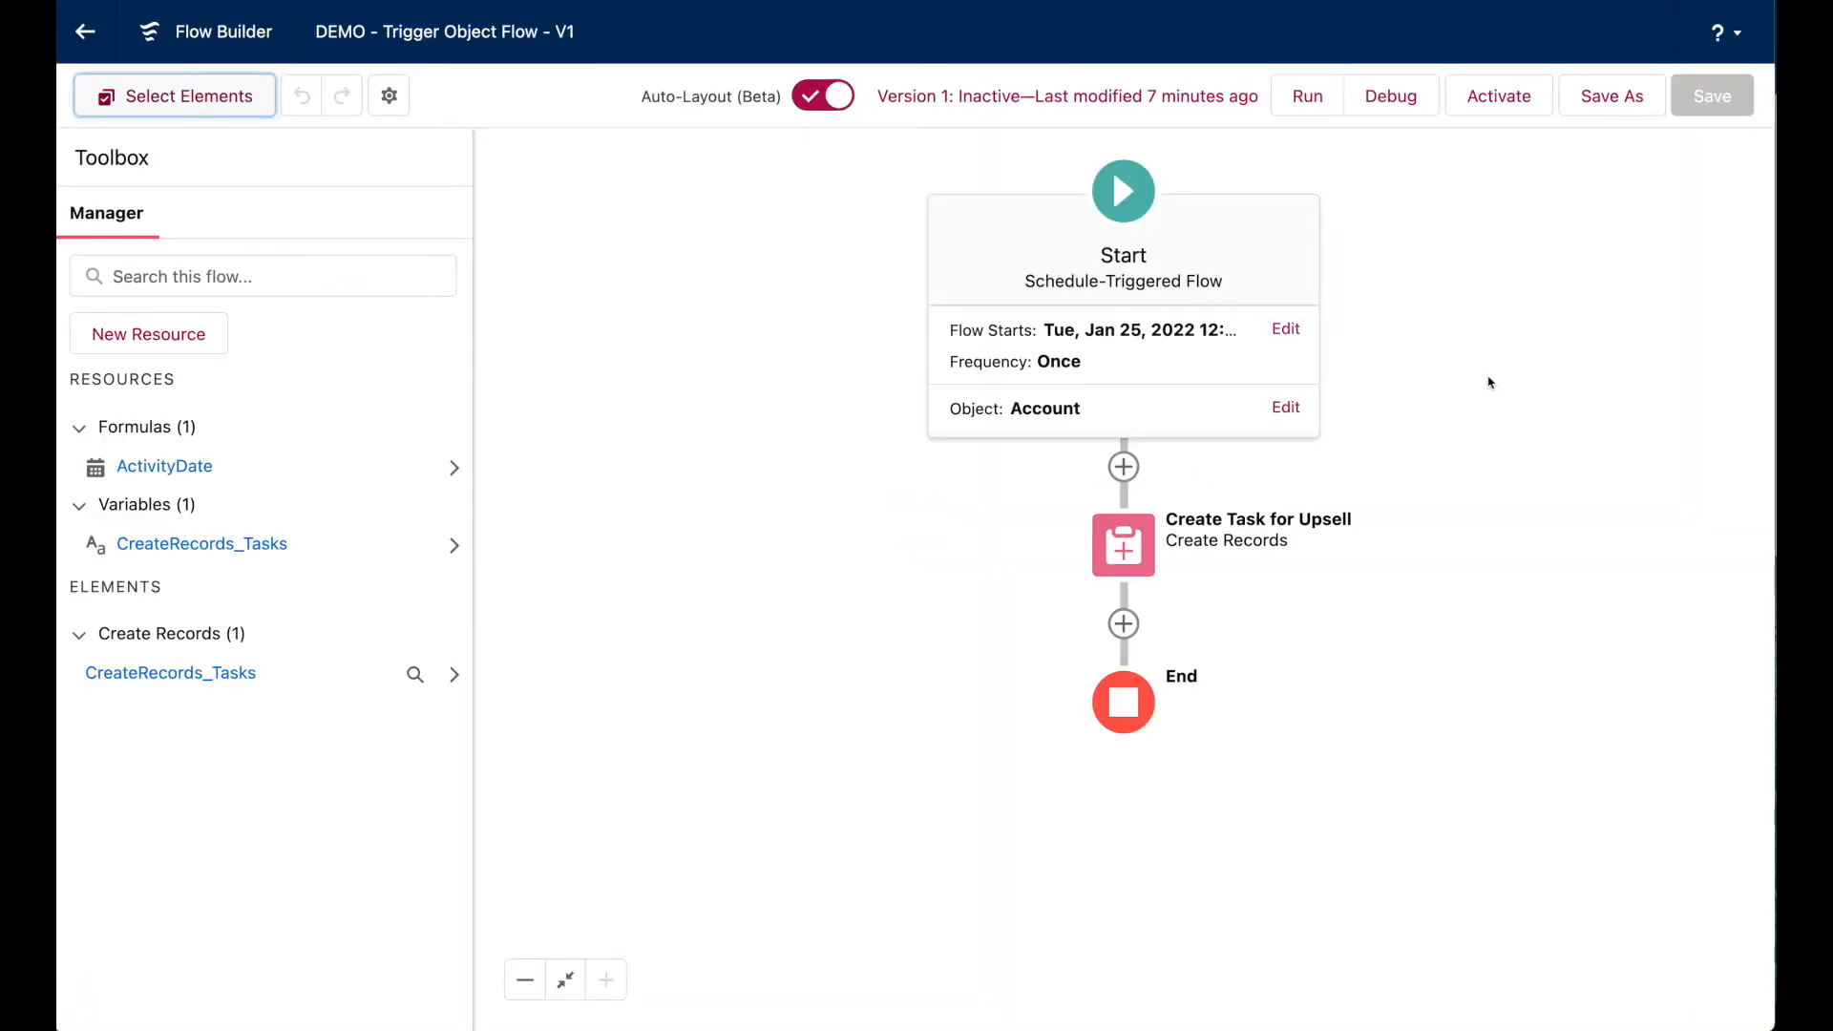
Change the scheduled flow's start object to Trigger (Trigger__c) and set its condition requirements to All Conditions Are Met (AND).
left_click(1283, 408)
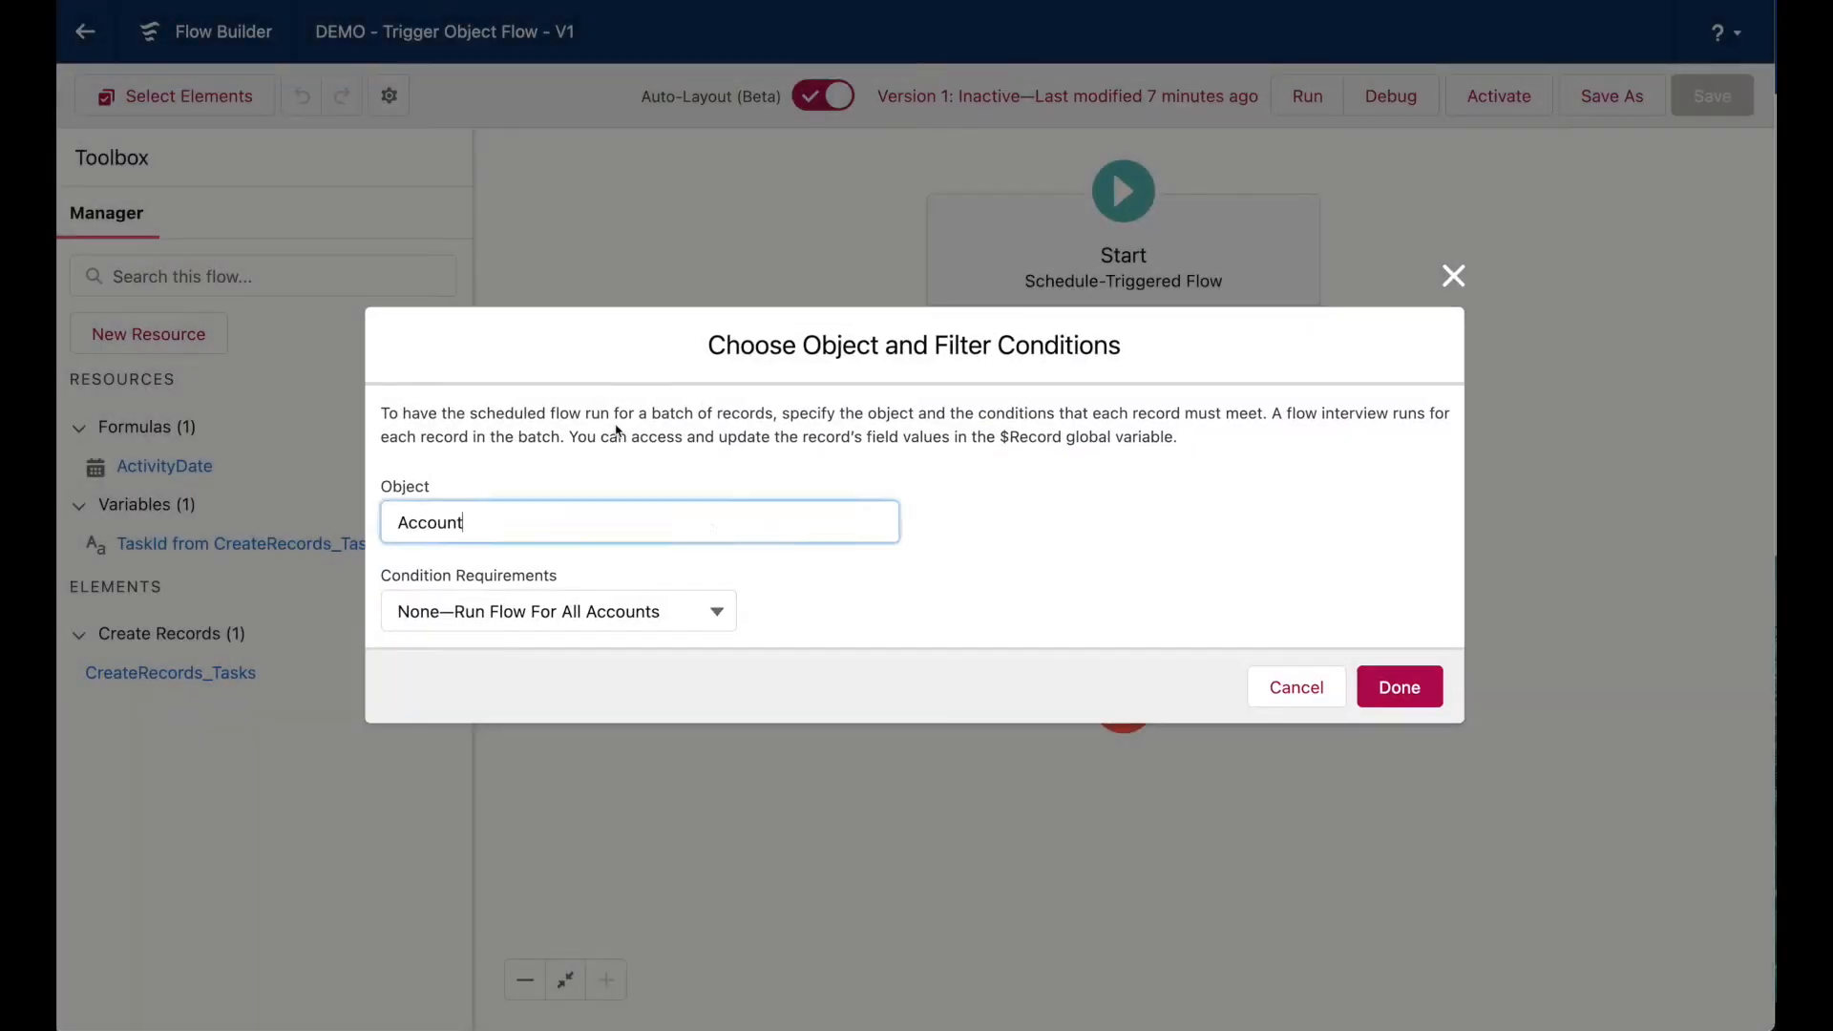
left_click(707, 524)
type("Trige")
key("BackSpace")
type("ger")
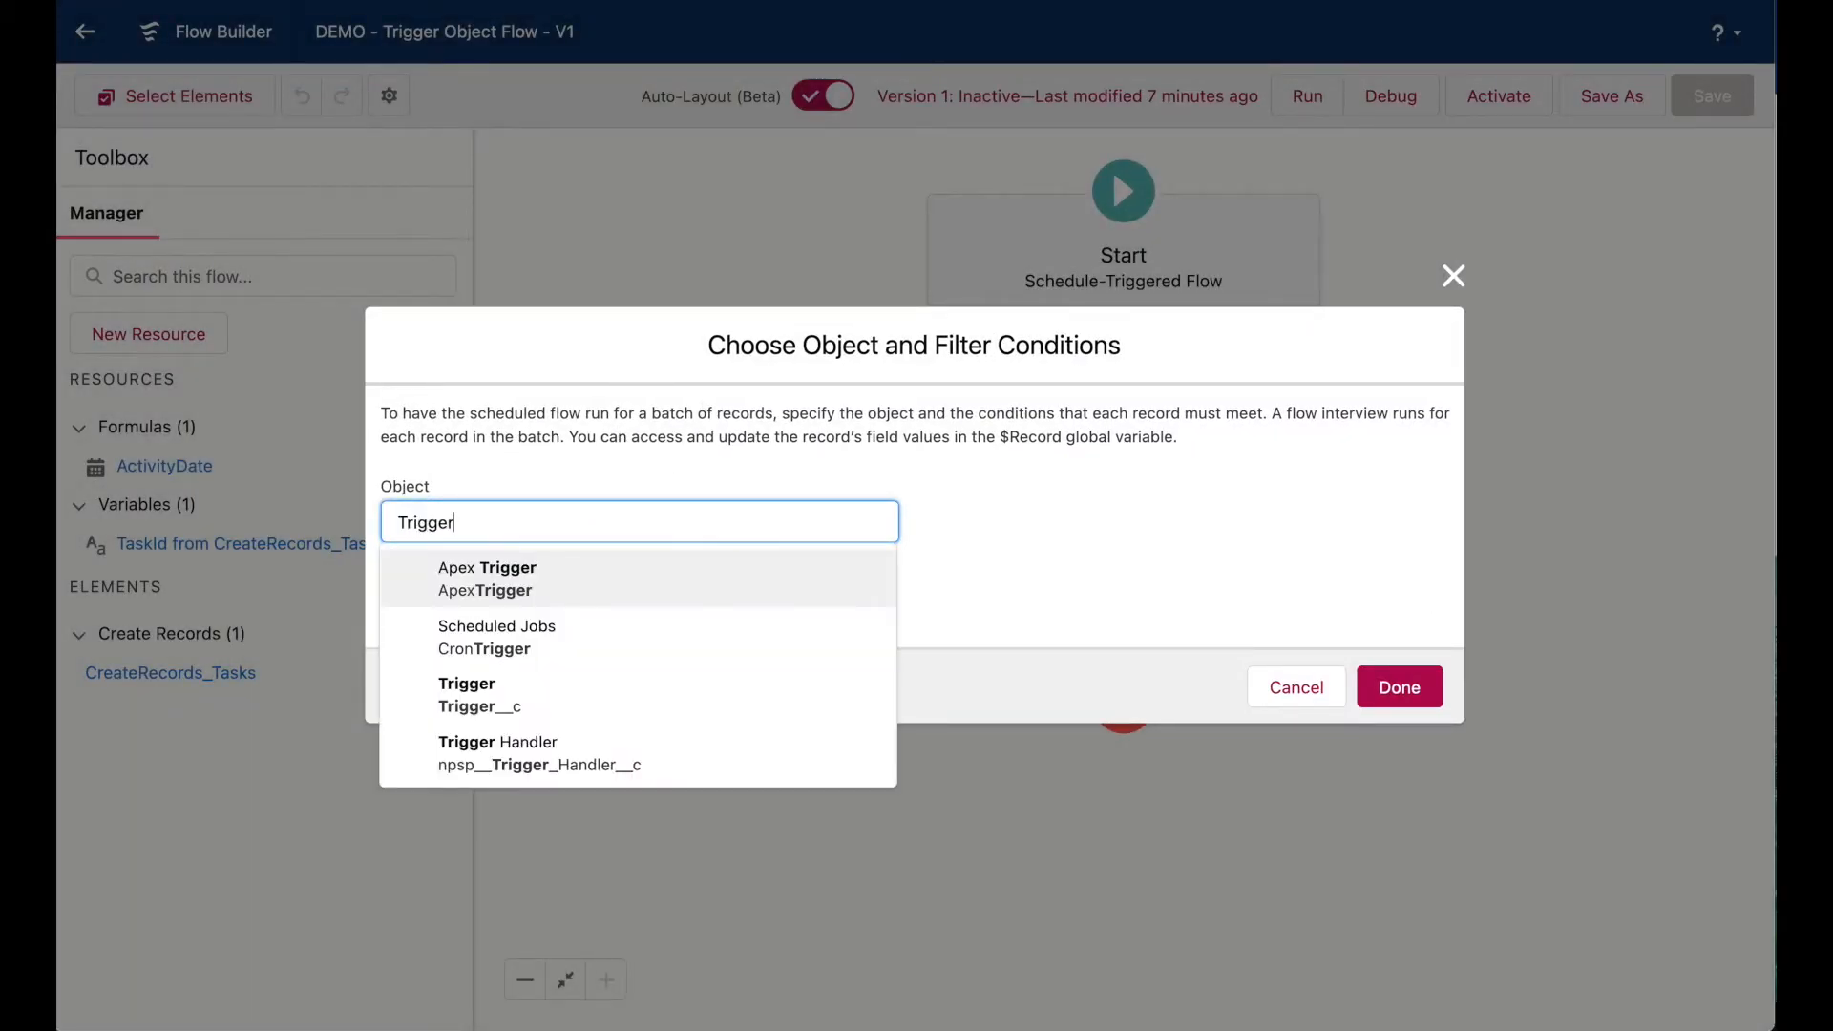
left_click(658, 676)
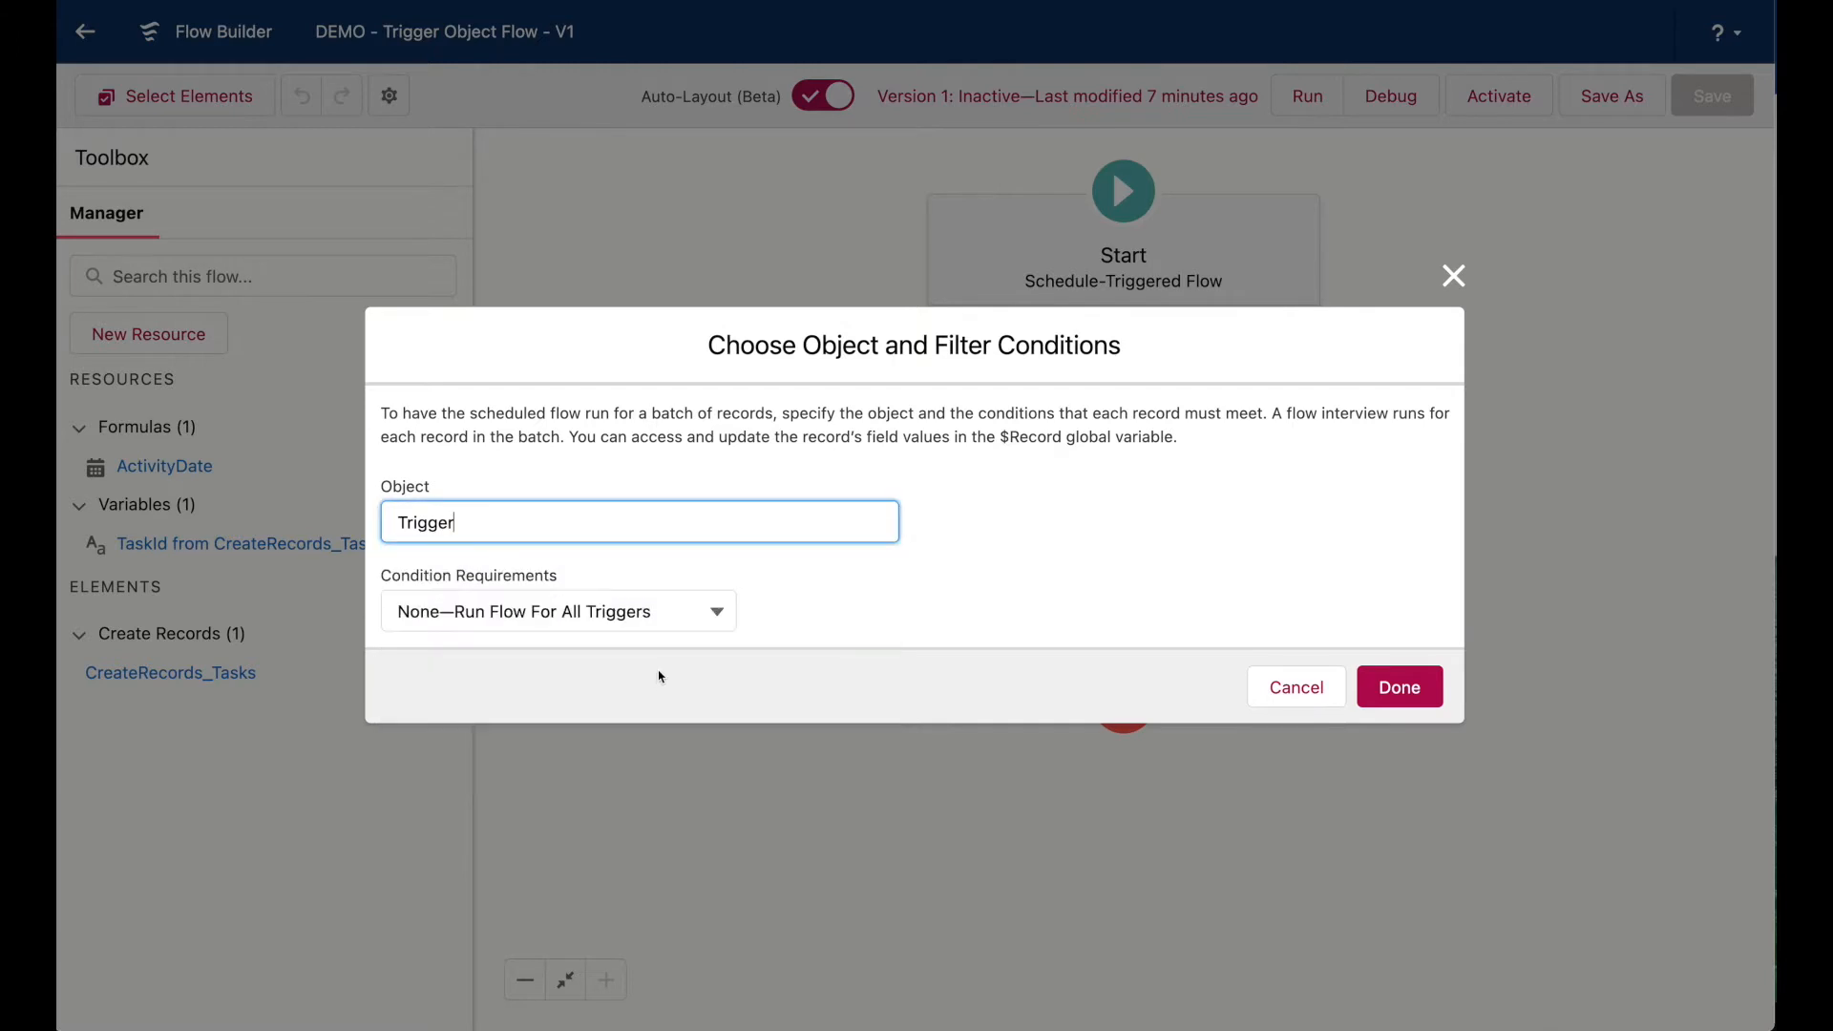
left_click(728, 609)
left_click(588, 710)
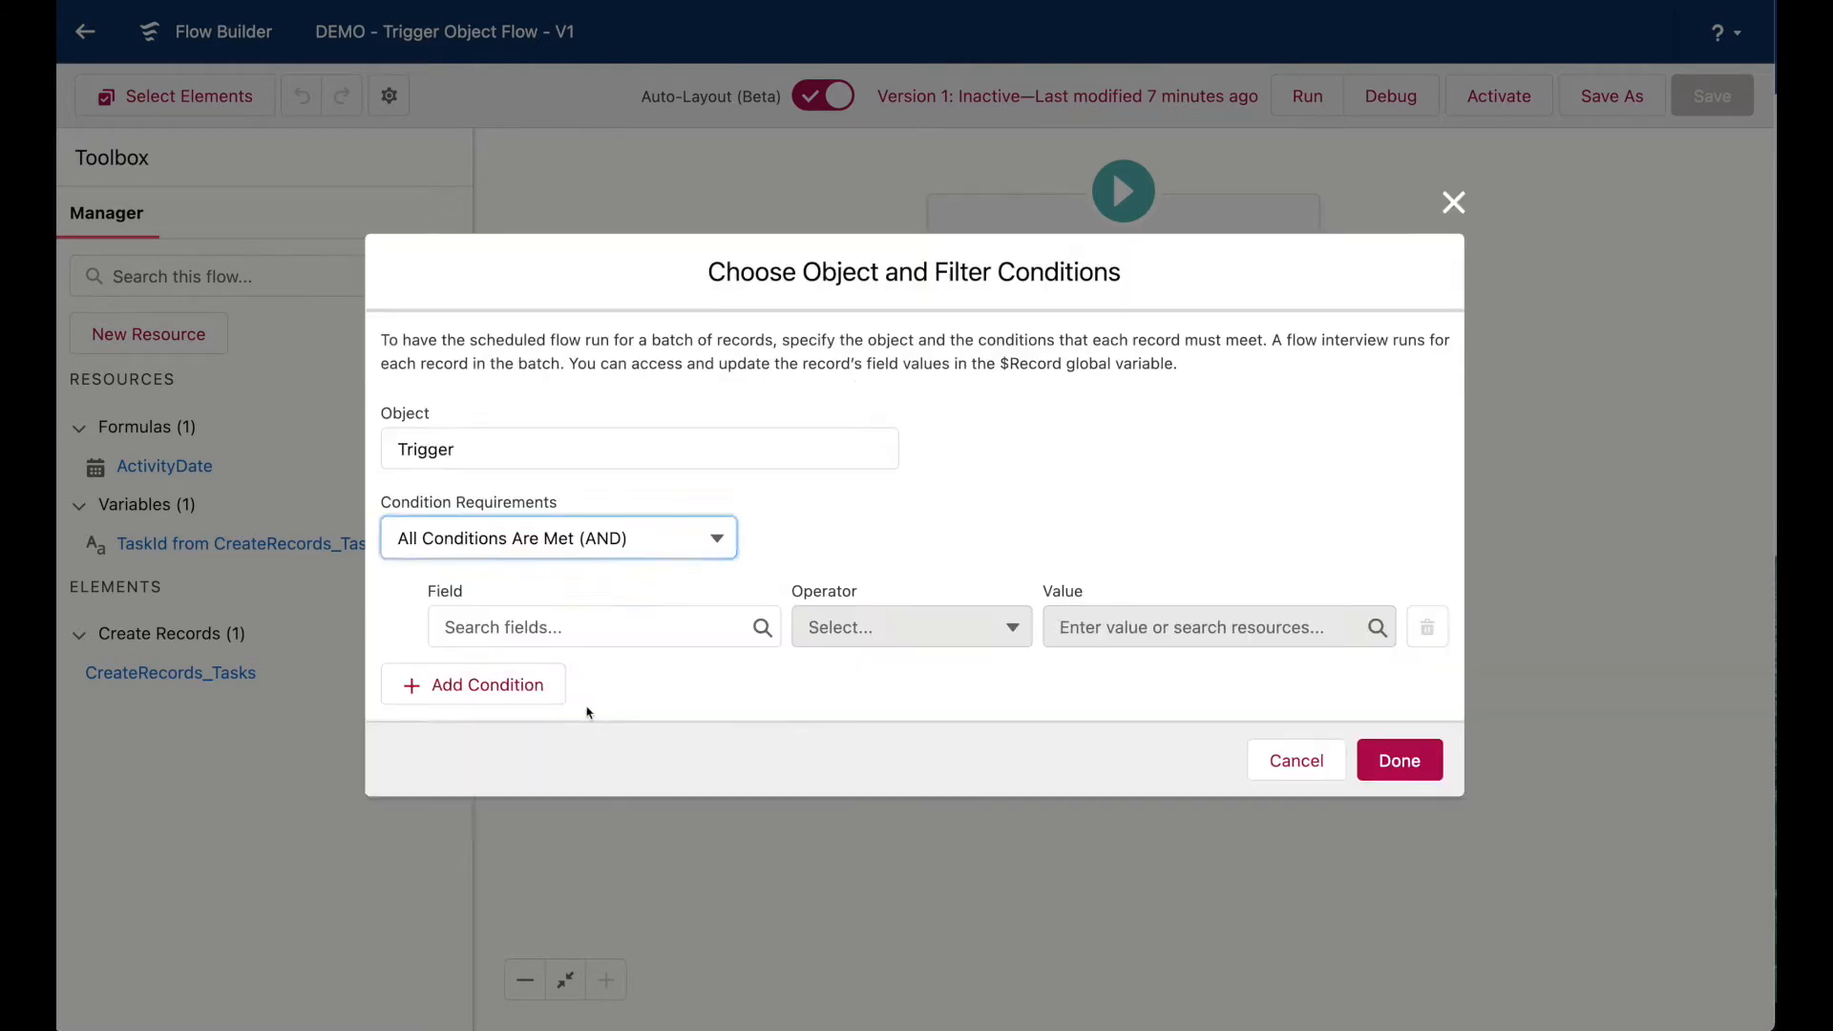
Add a start filter condition requiring the Trigger record's Active__c field to be True.
left_click(592, 628)
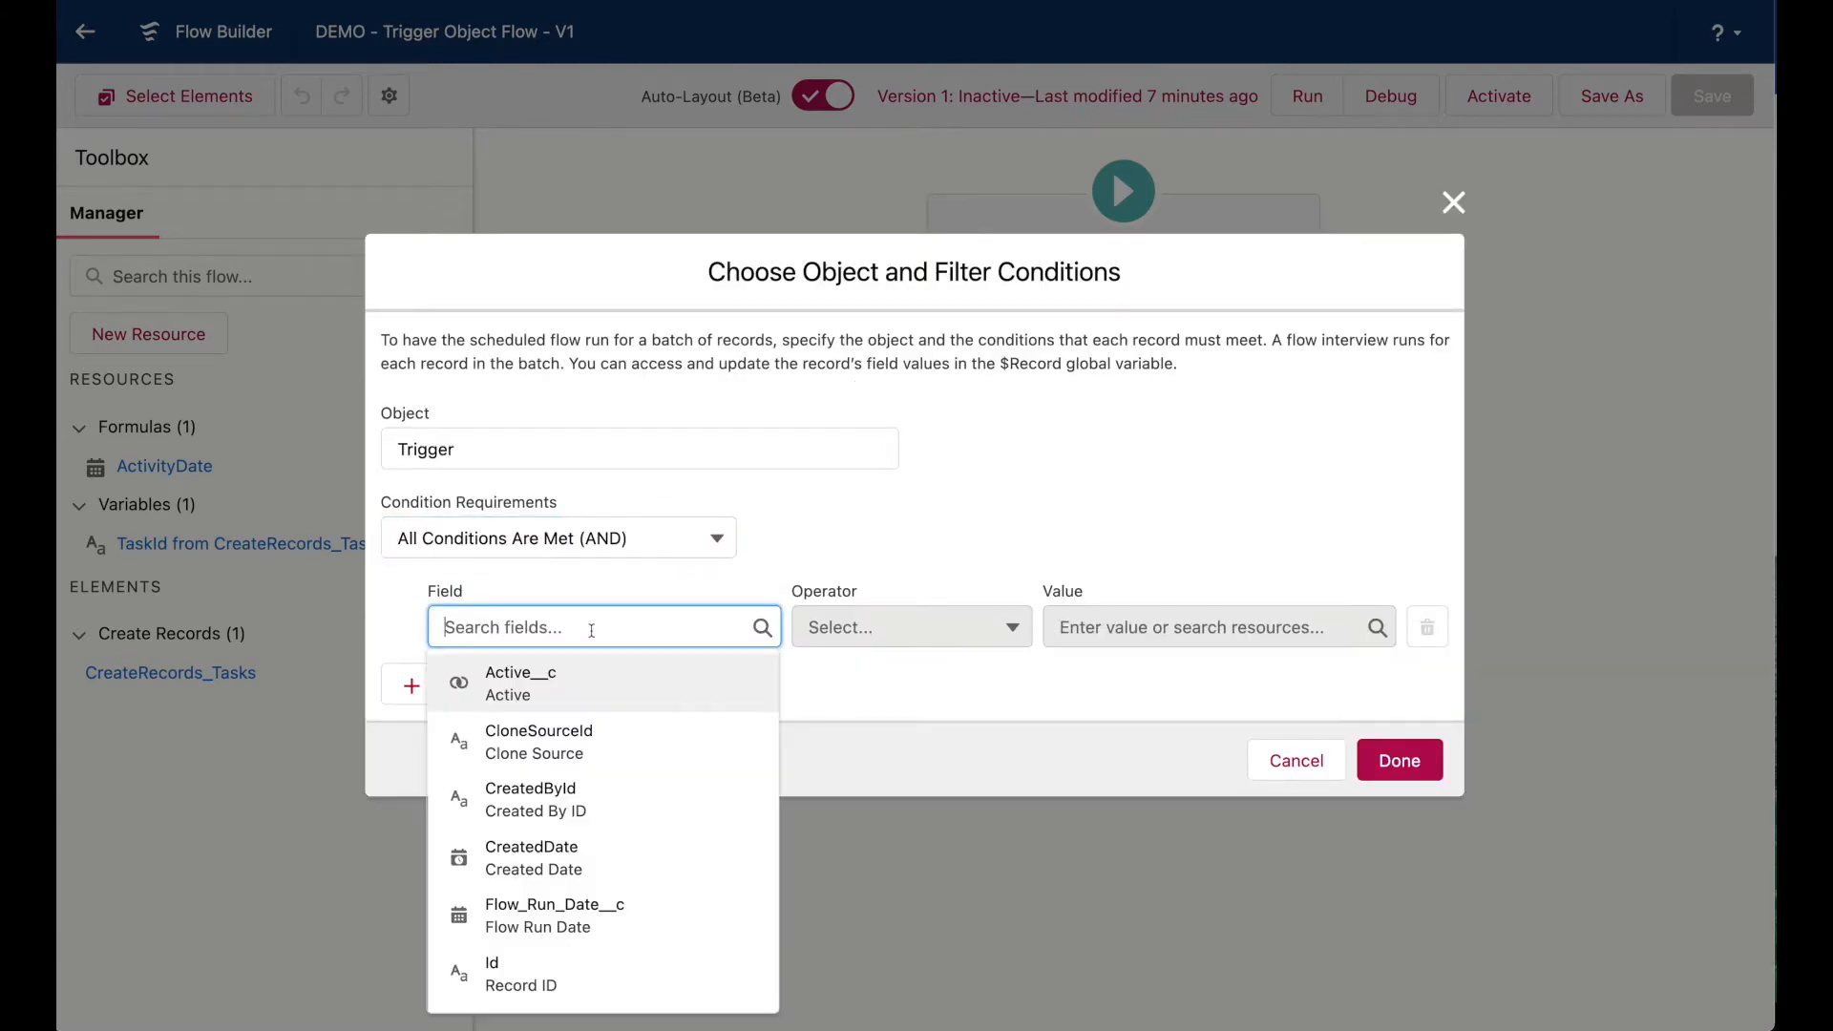
left_click(588, 685)
left_click(1136, 633)
type("Tr")
left_click(1172, 723)
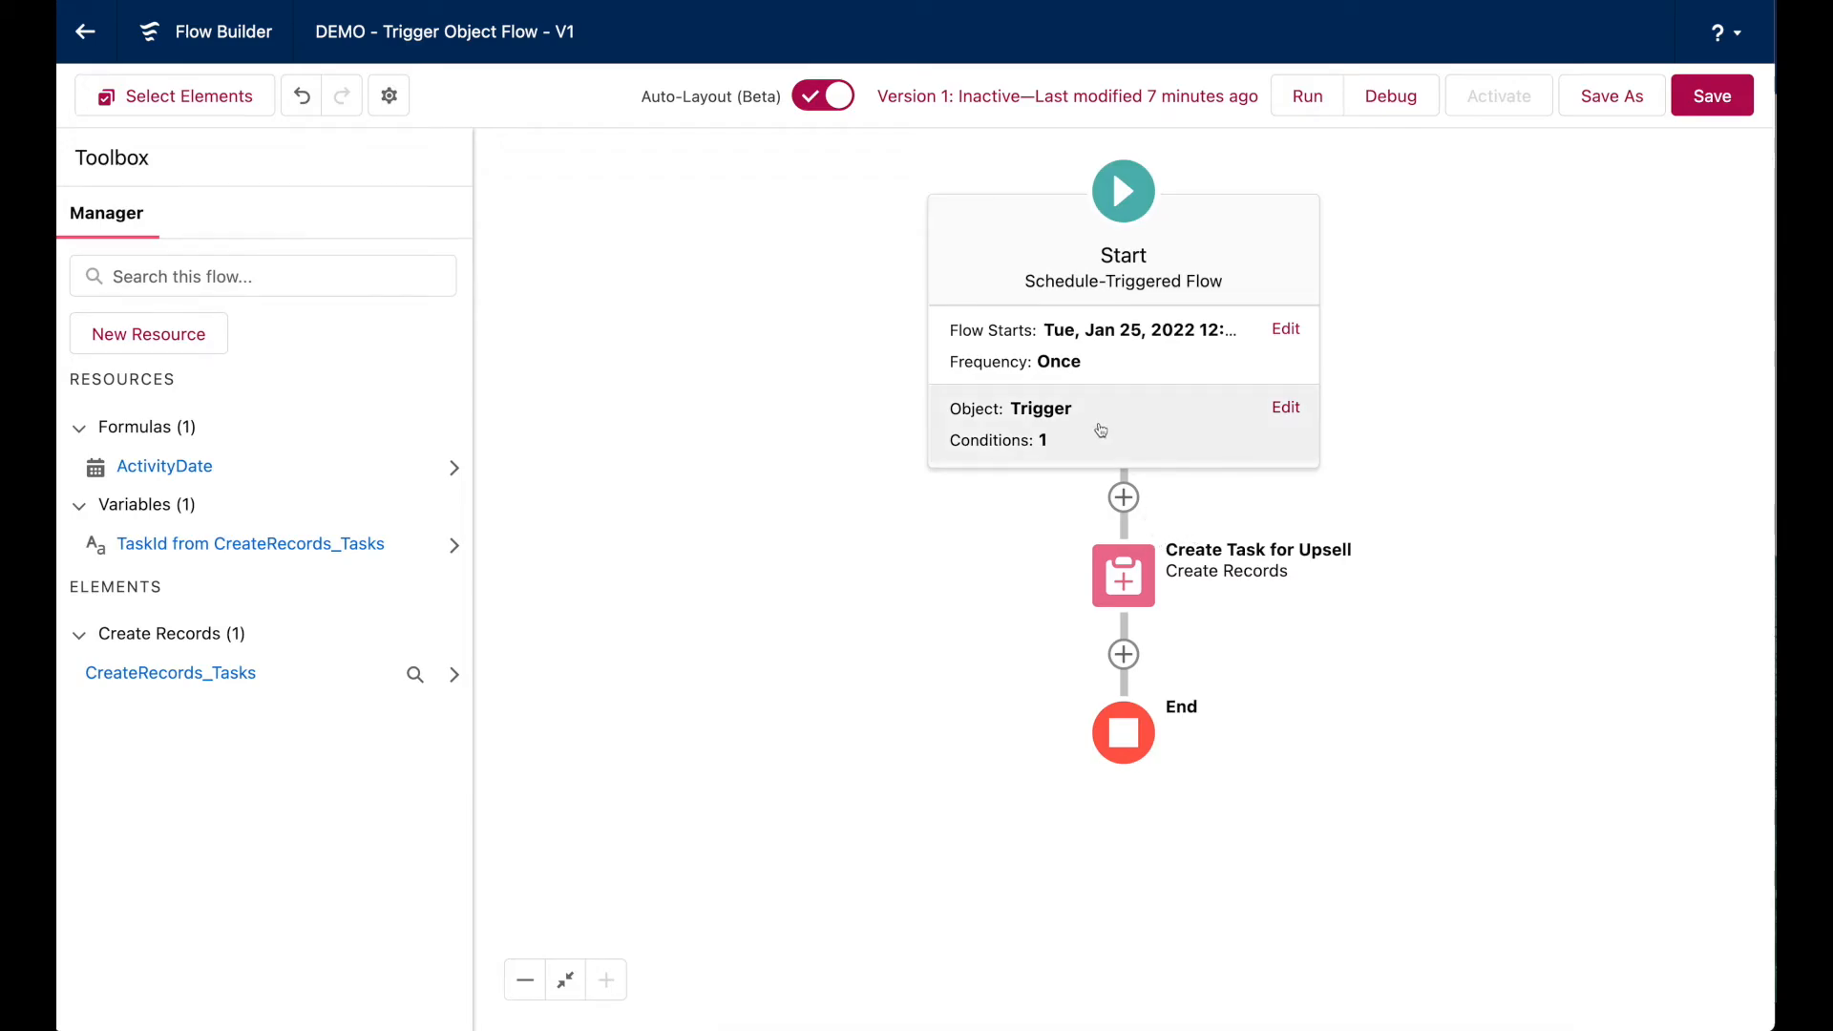
Add a Decision after Start labelled Does Flow Trigger Date = Today? with API name Decision_FlowTriggerIsToday.
left_click(1124, 496)
left_click(1066, 666)
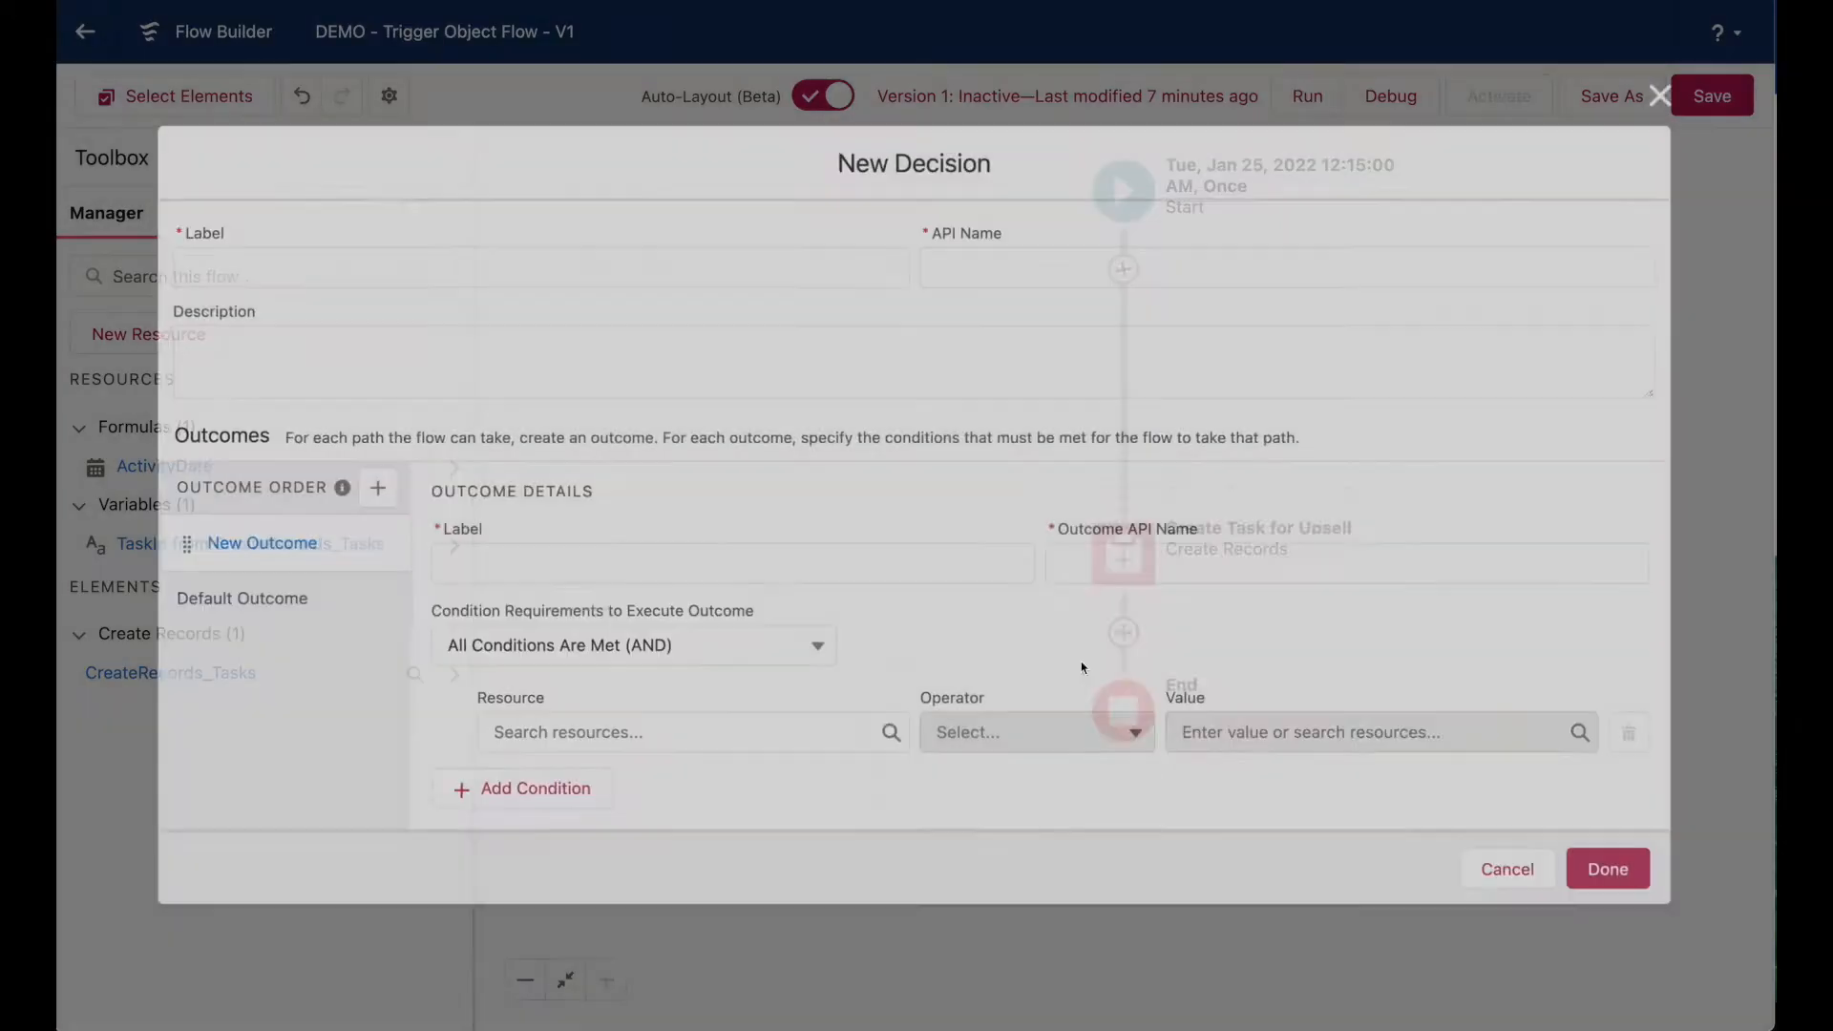
type("D")
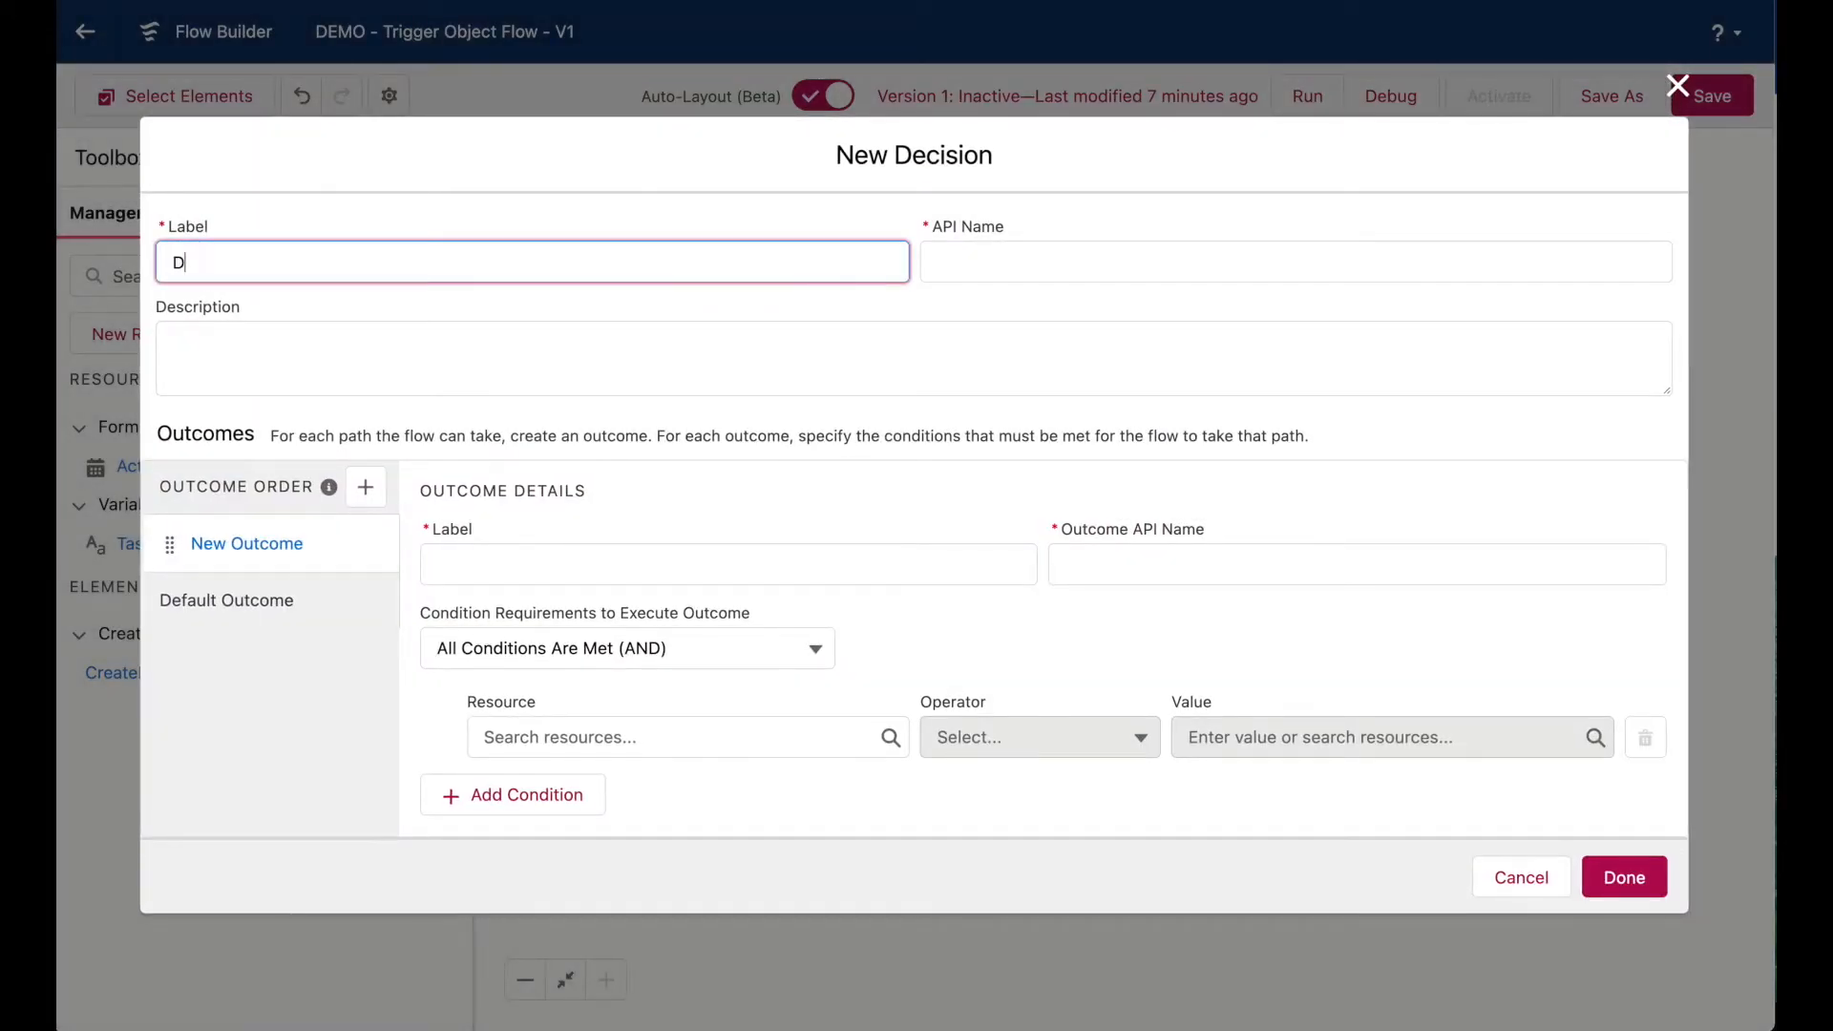
type("oes Flow Trigger Date = Today?")
key("Tab")
type("Decision_FlowTriggerIsToa")
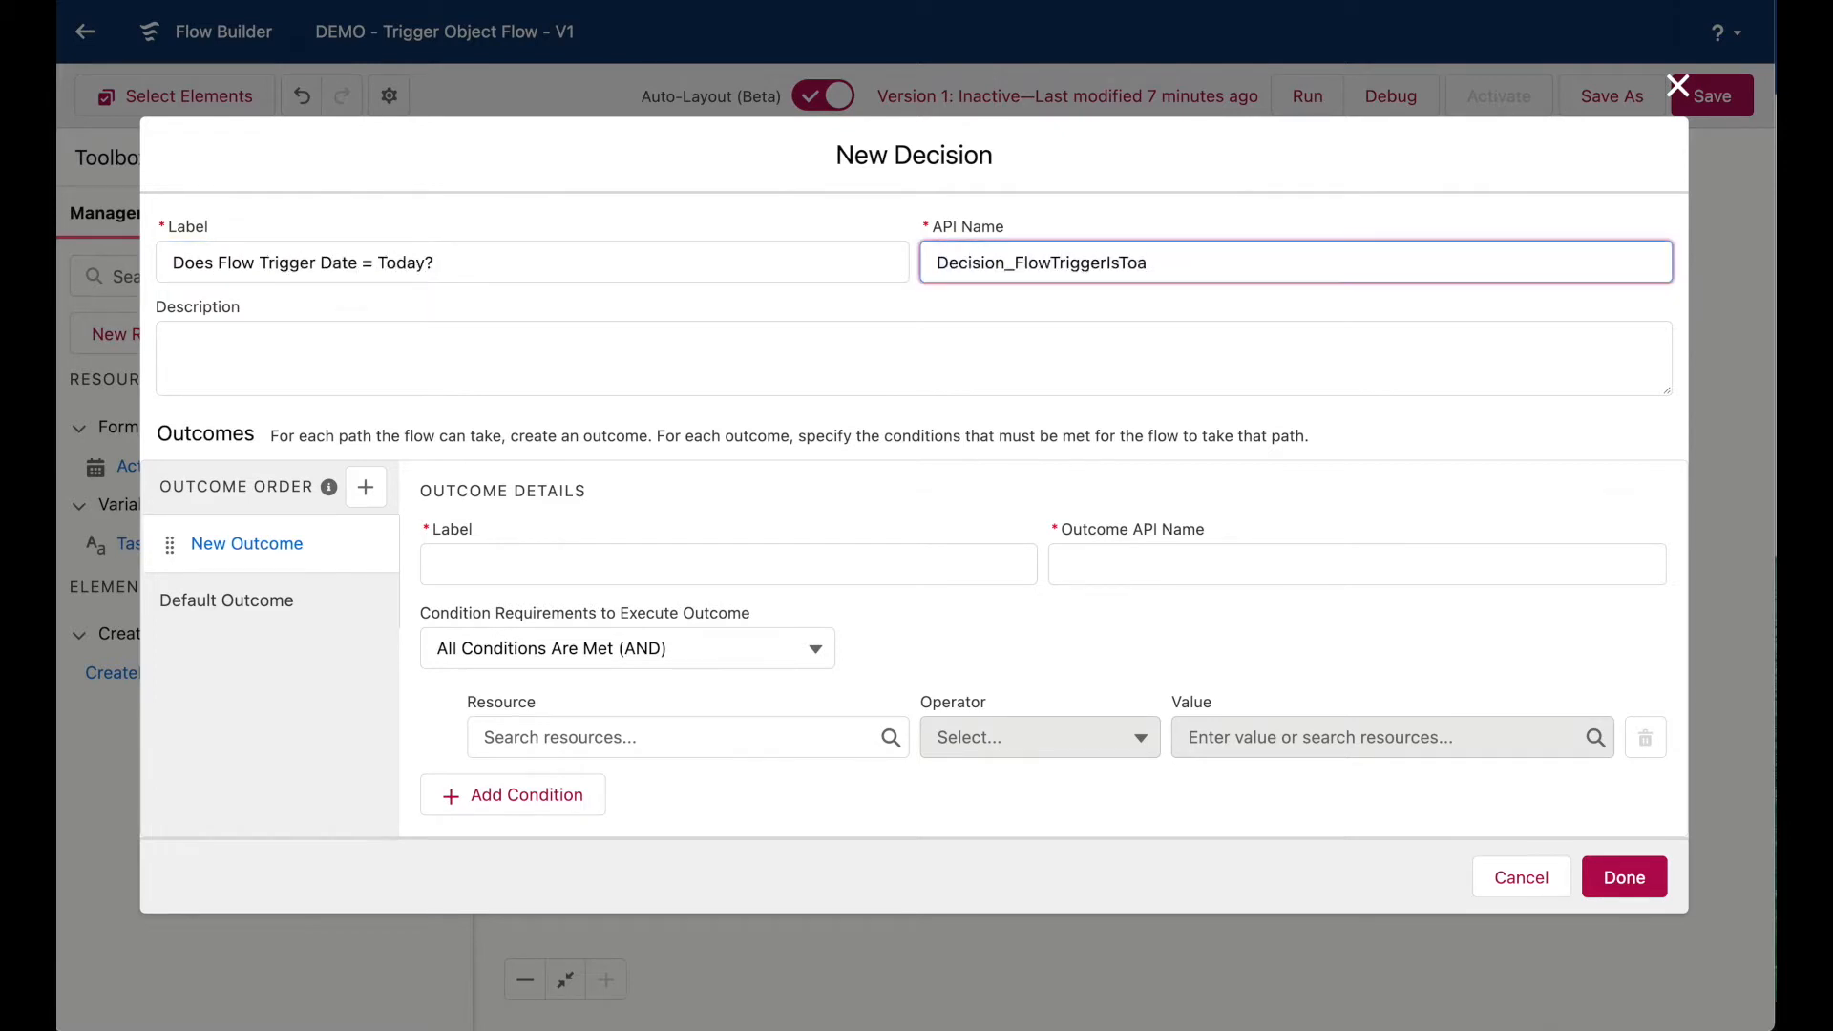
key("BackSpace")
type("day")
key("Tab")
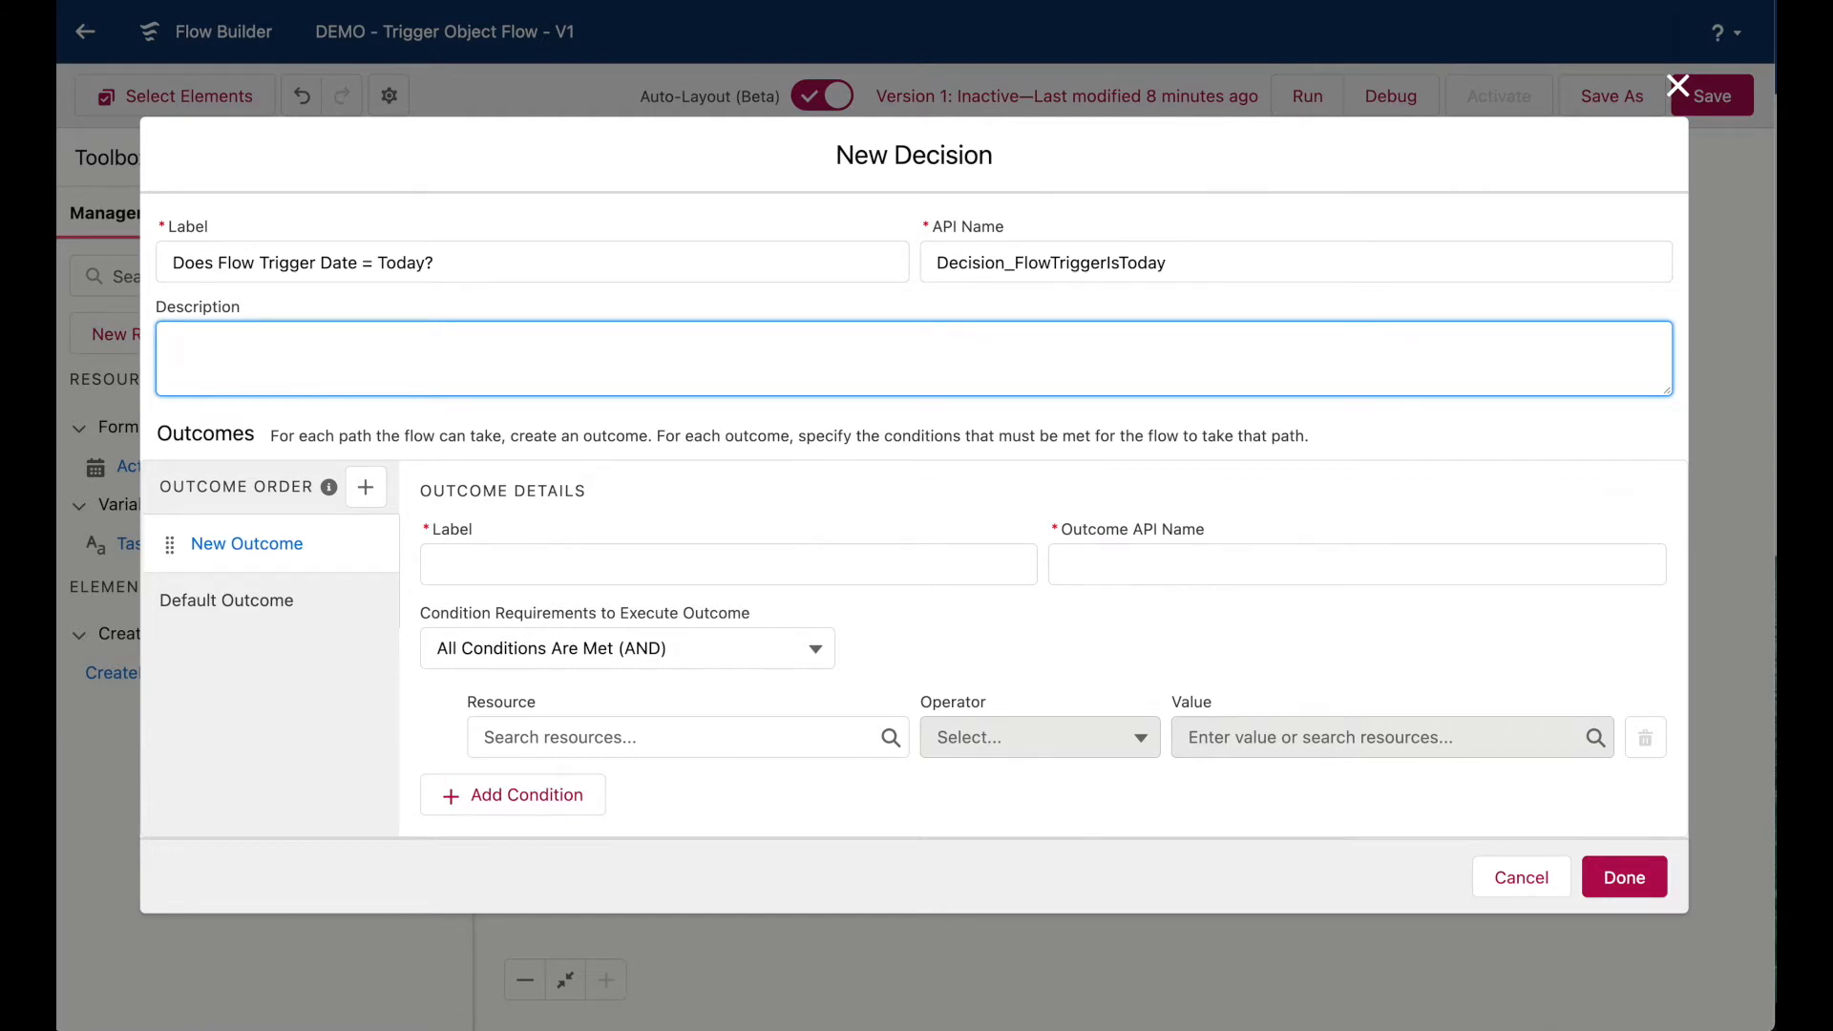
Label the decision's first outcome Yes and set its API name to FlowTriggerIsToday.
left_click(865, 568)
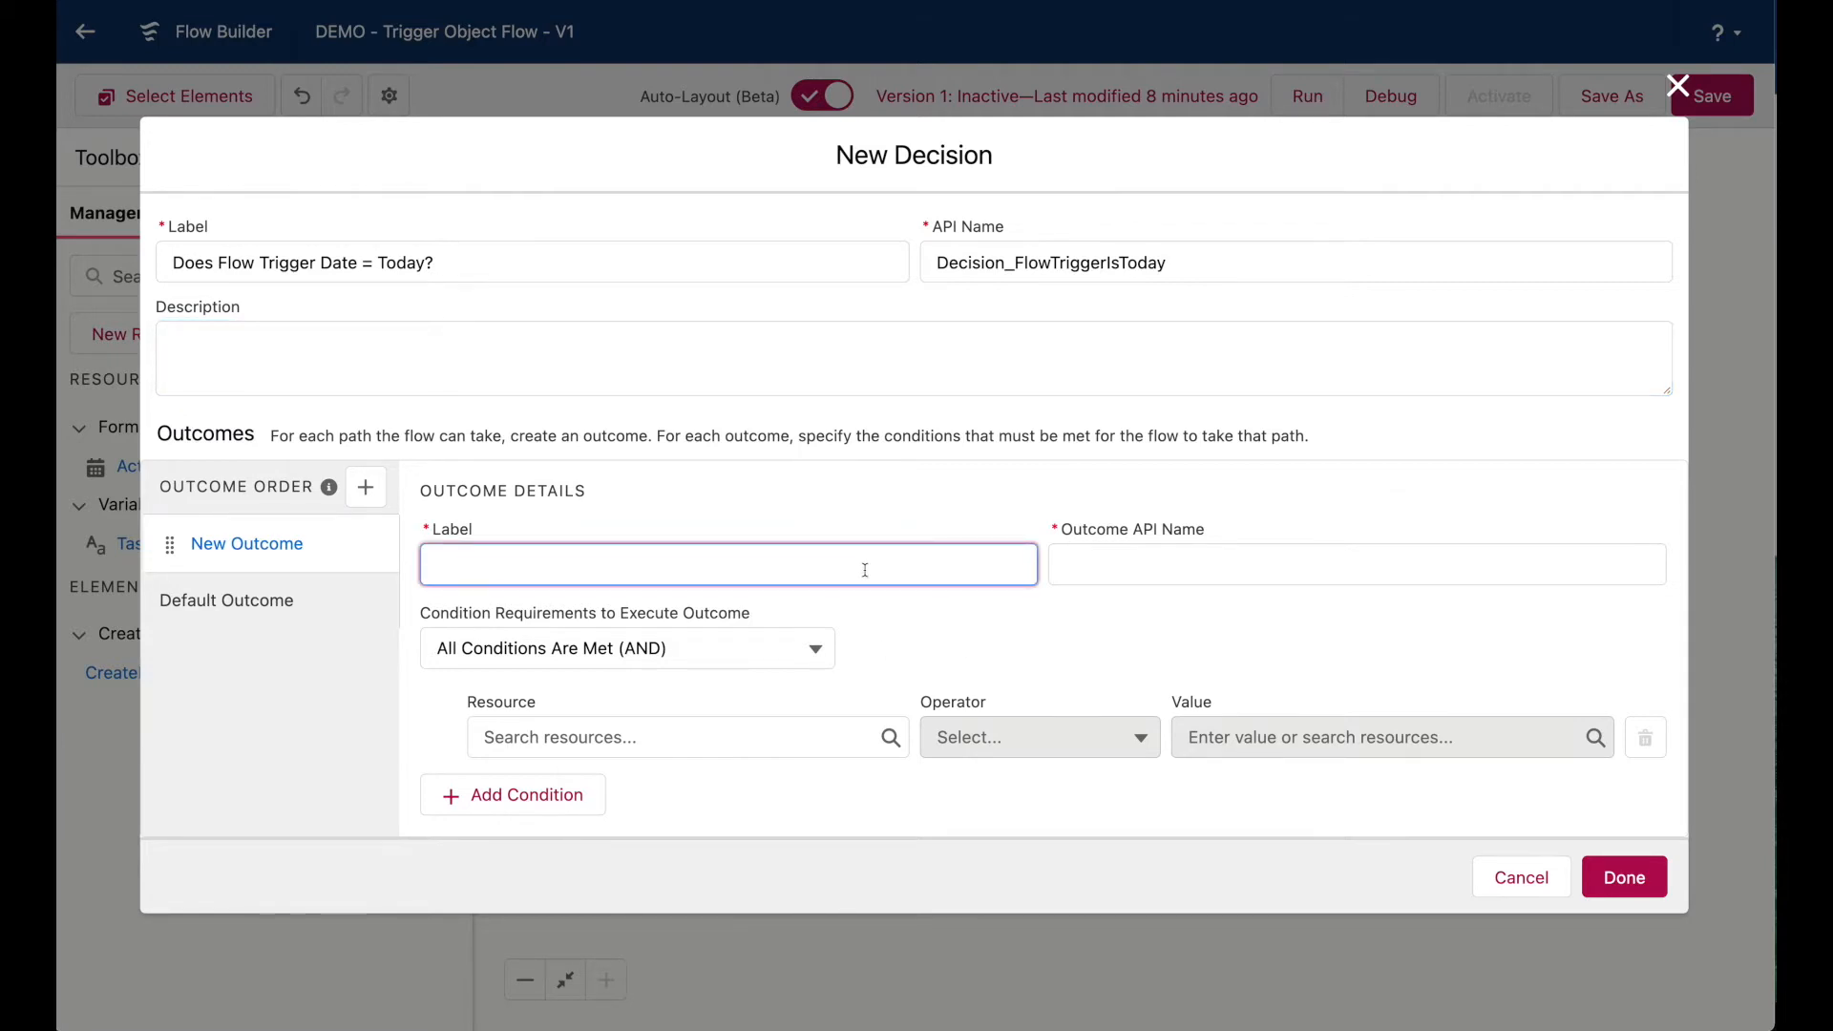
type("Yes")
key("Tab")
type("FlowTrigg")
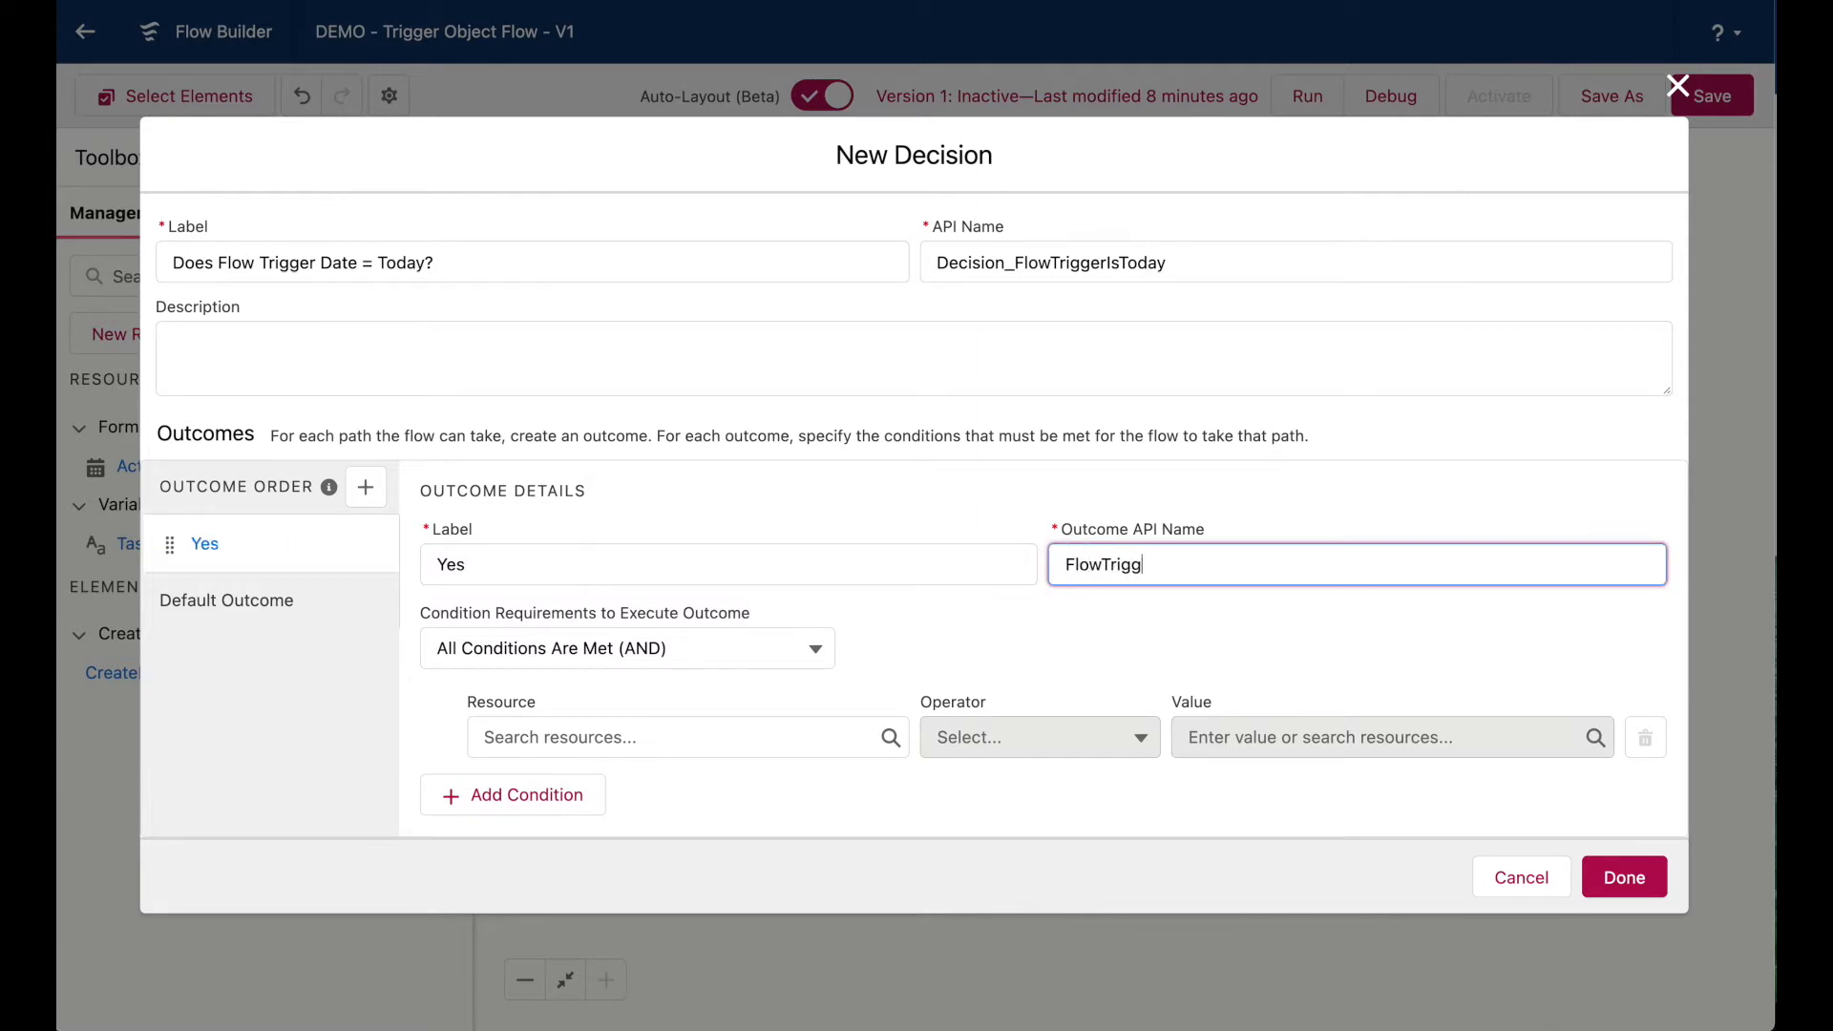
type("erIsToday")
Set the Yes outcome's condition to $Record > Flow Run Date Equals $Flow.CurrentDate.
left_click(761, 735)
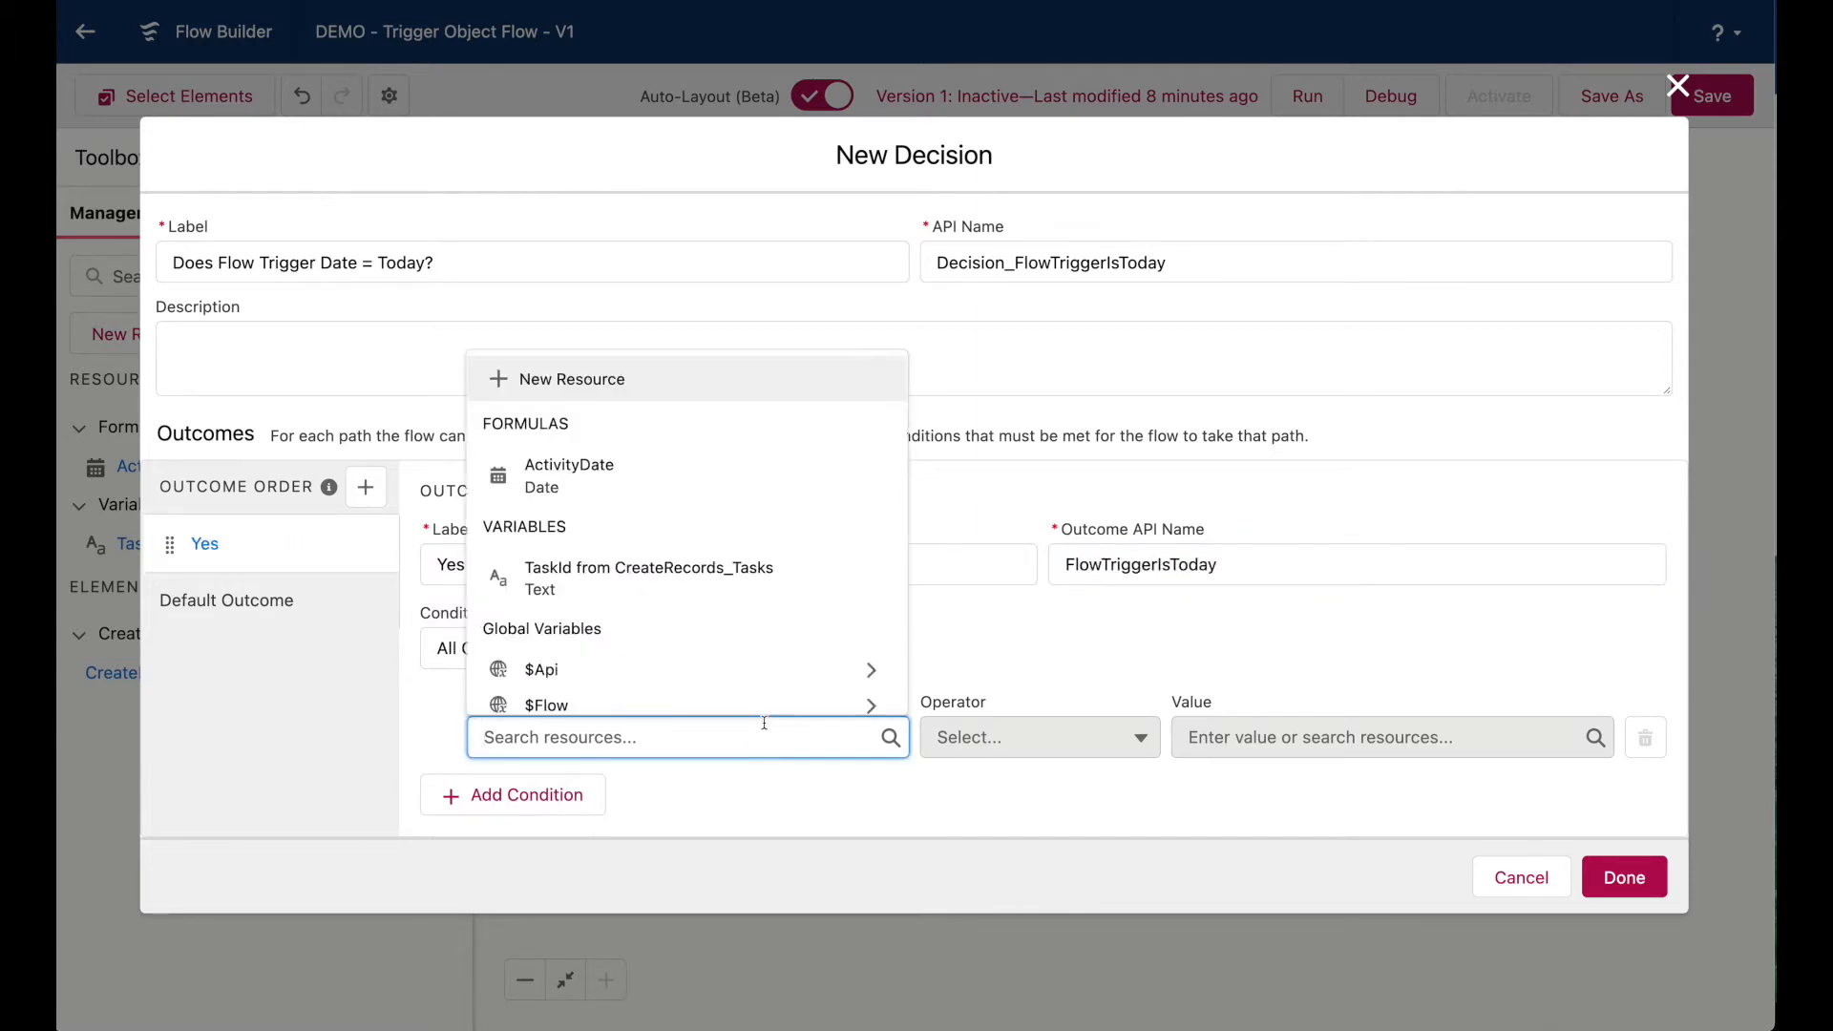
type("$")
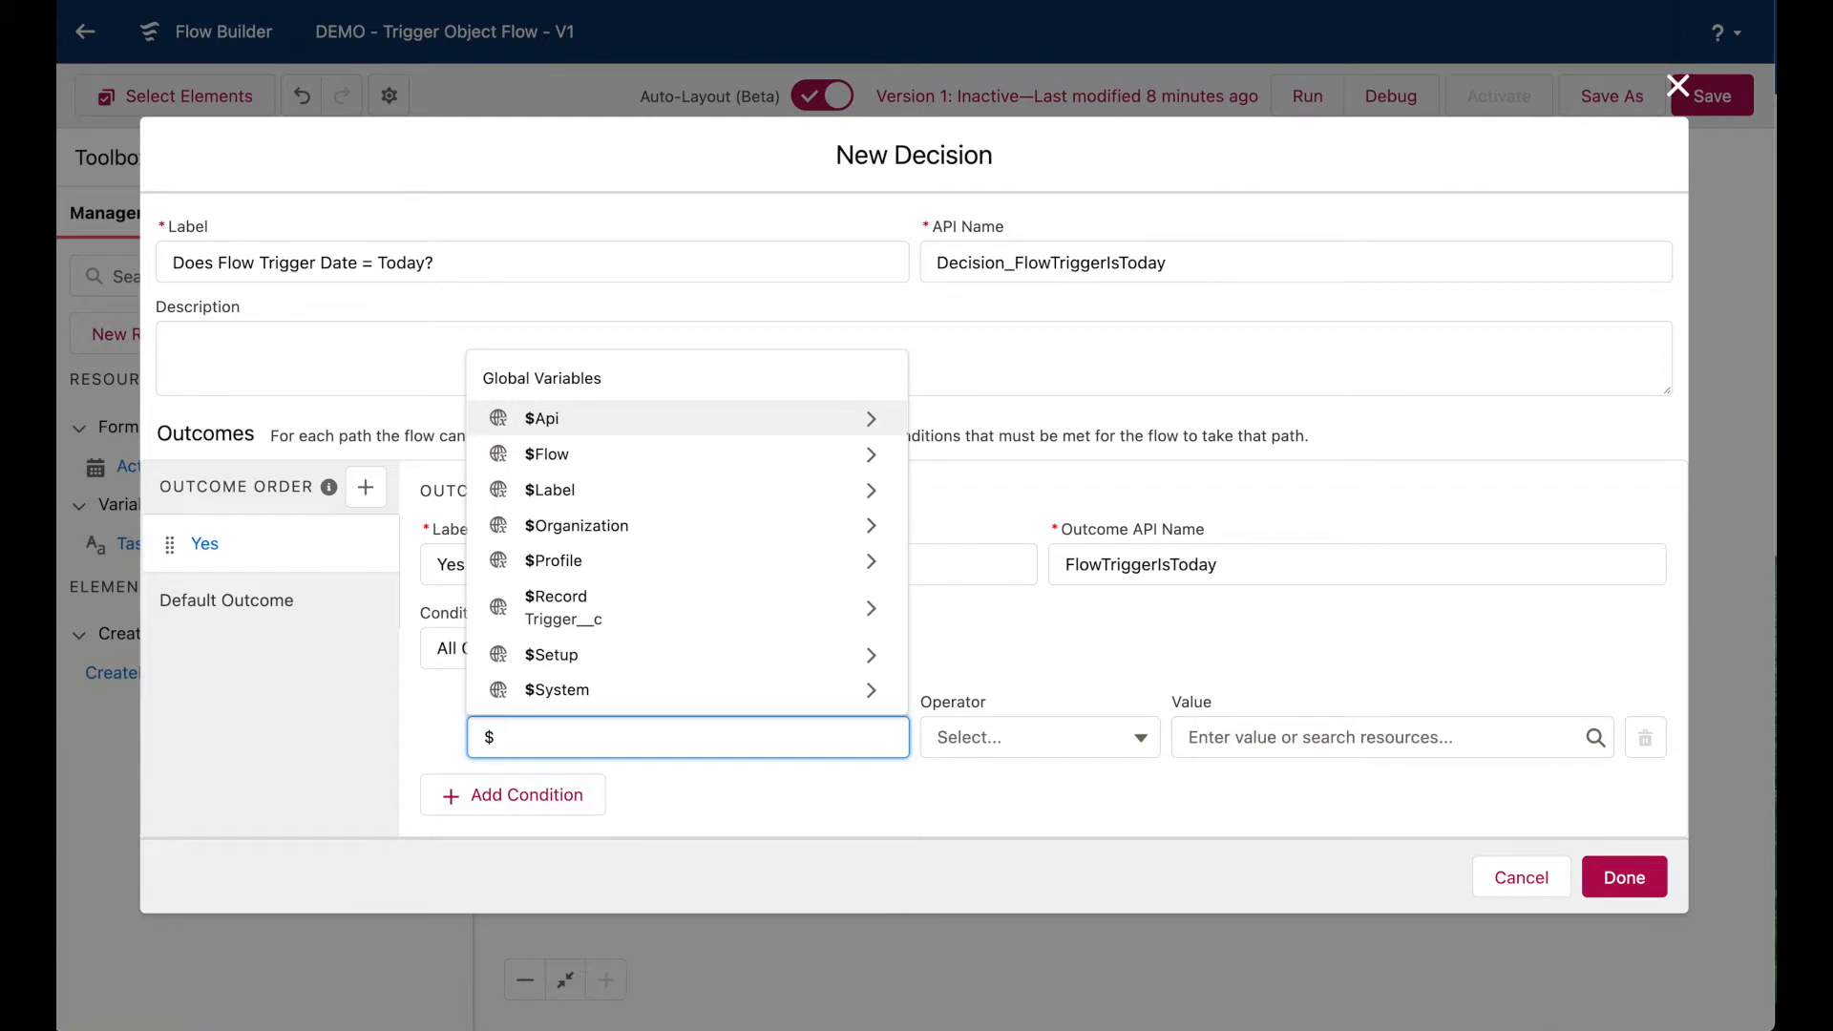
left_click(713, 623)
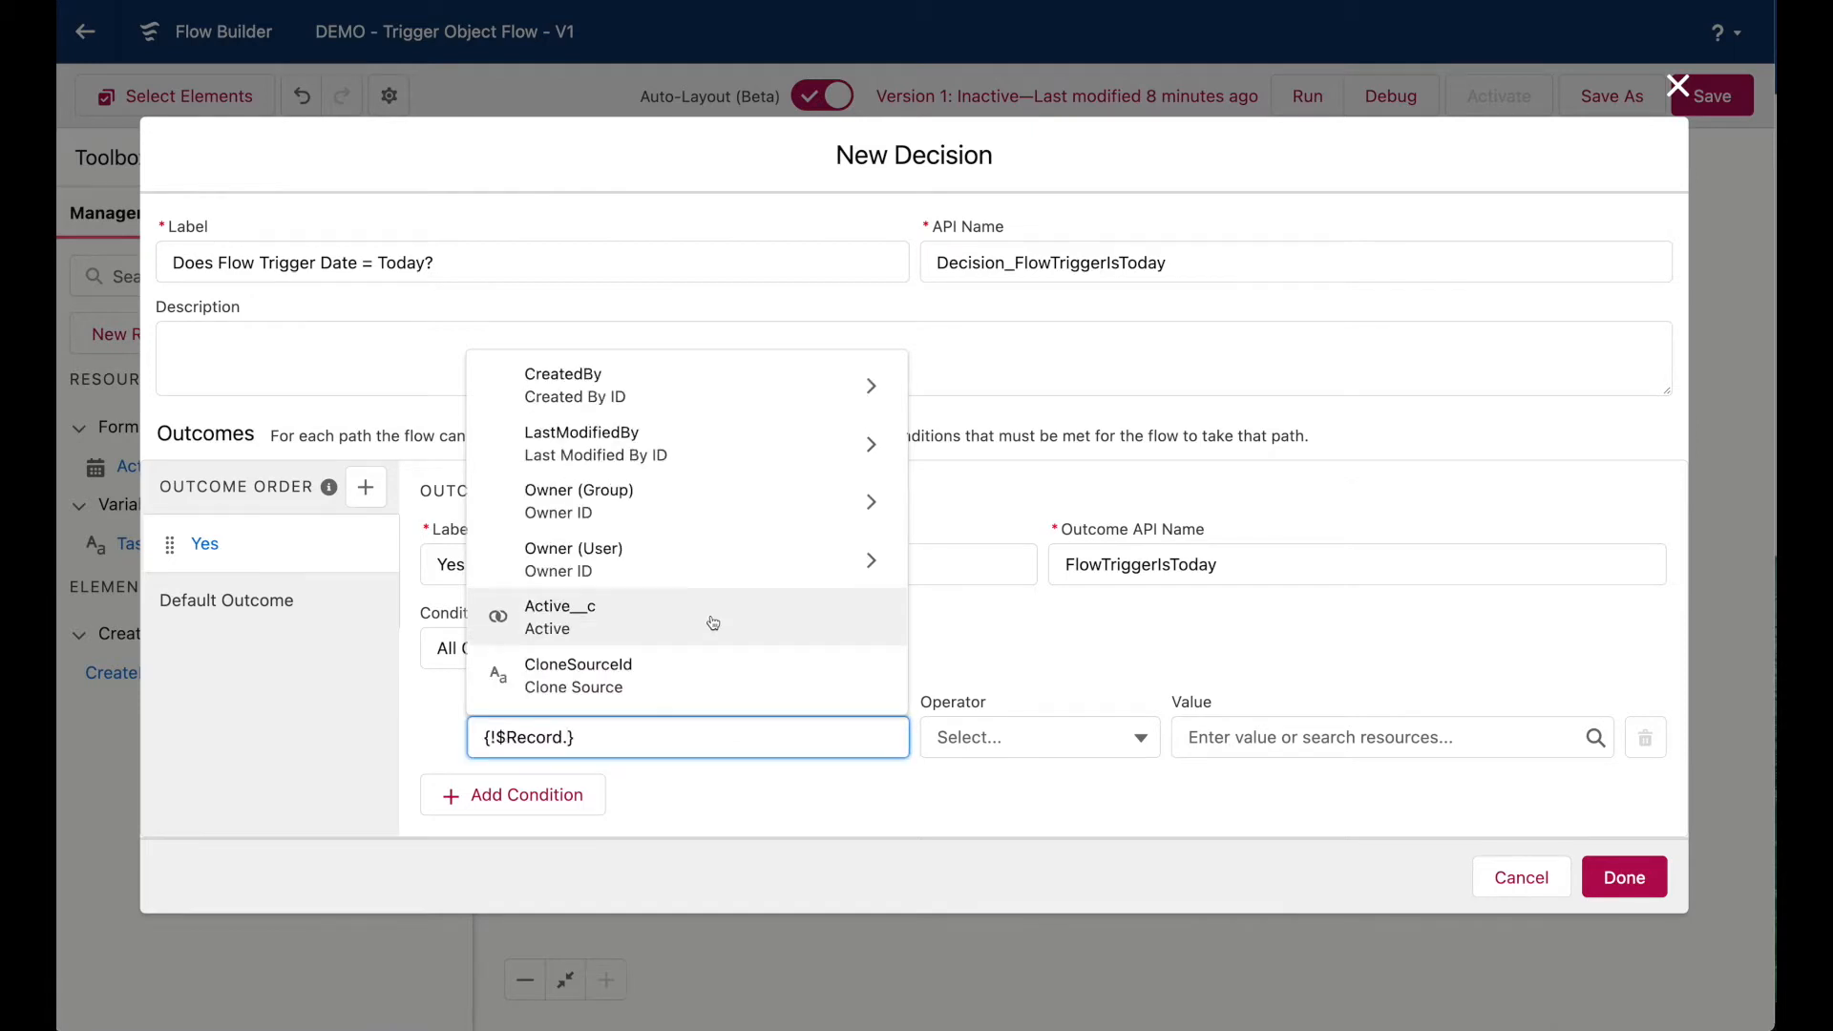
type("date")
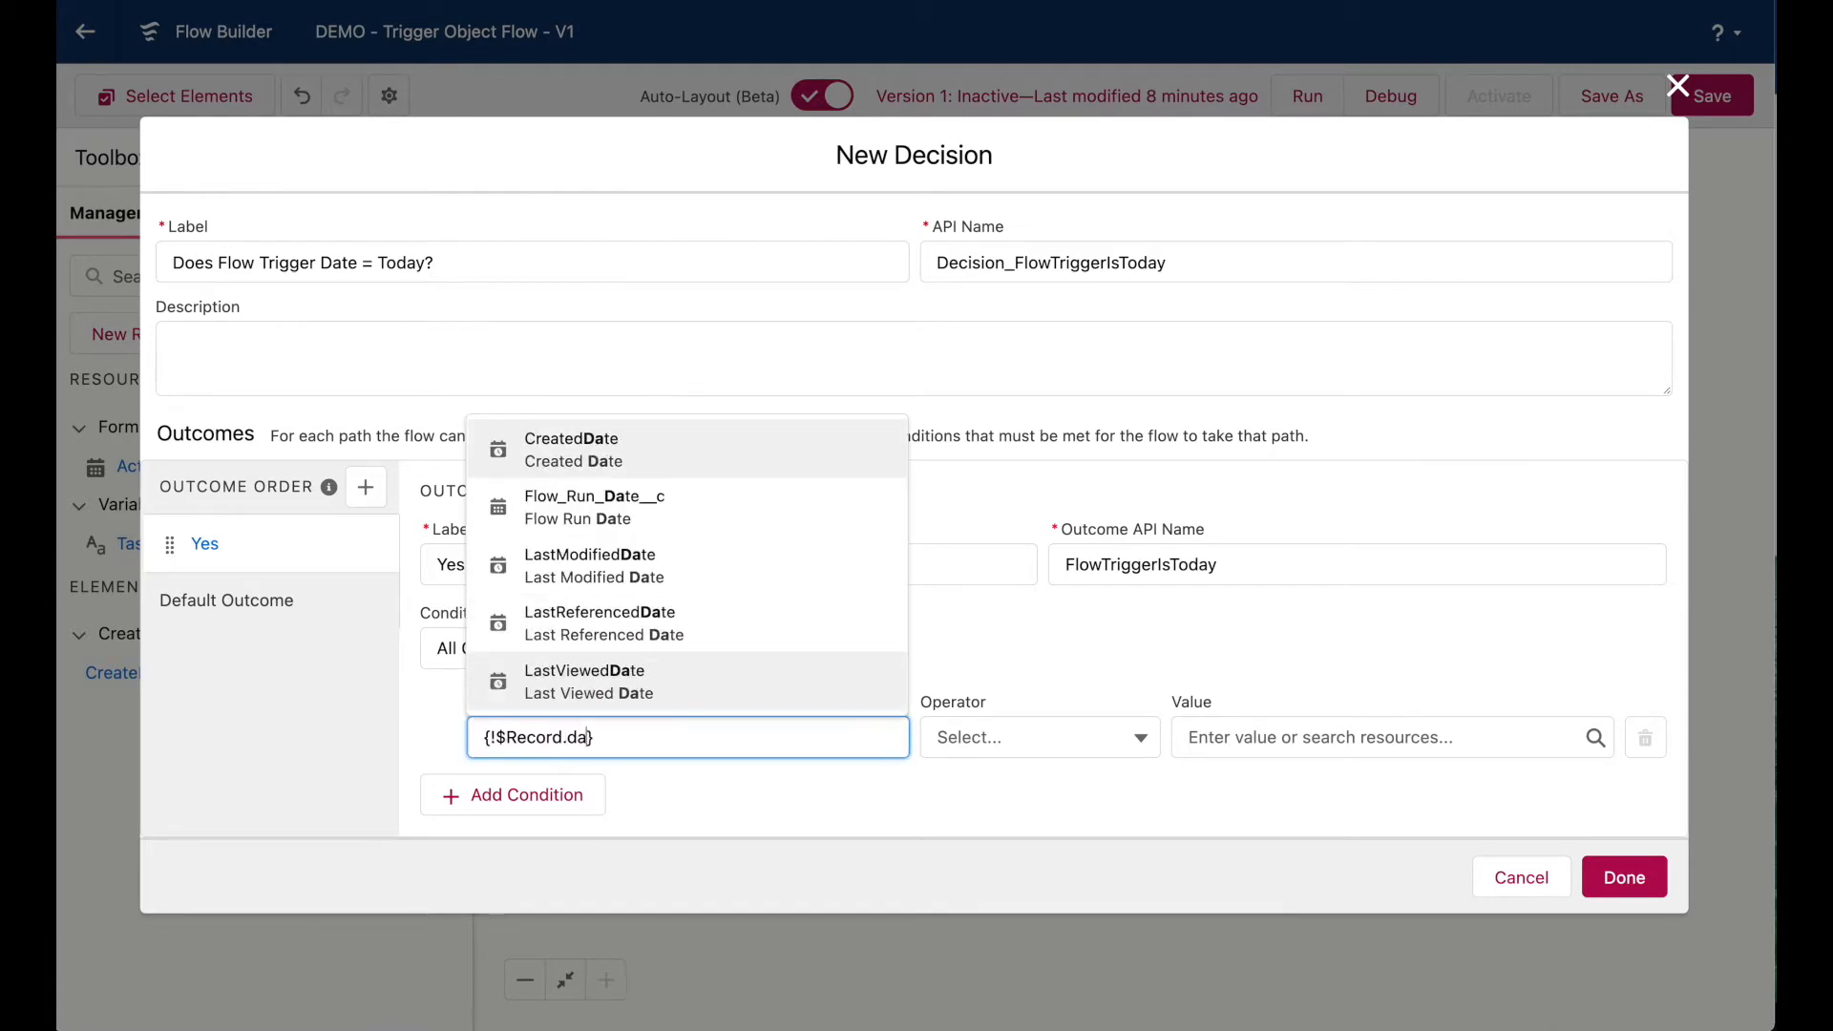
left_click(683, 516)
left_click(1231, 740)
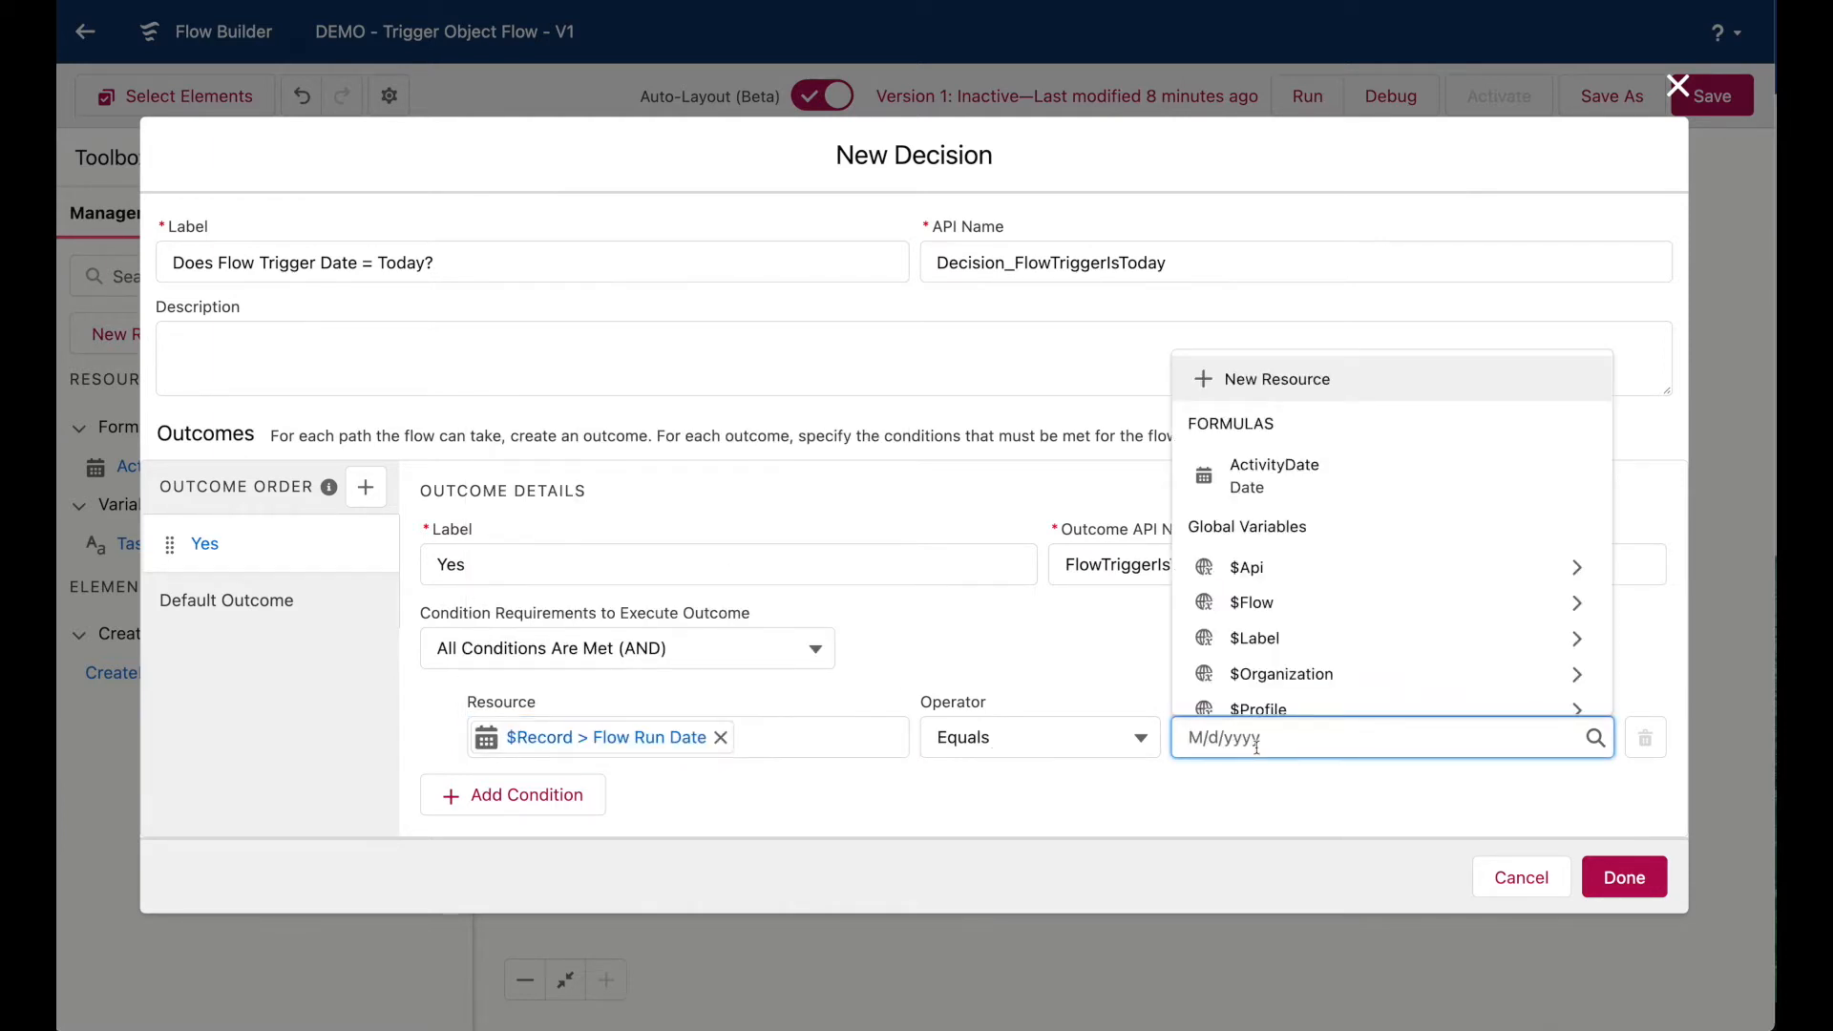
type("$")
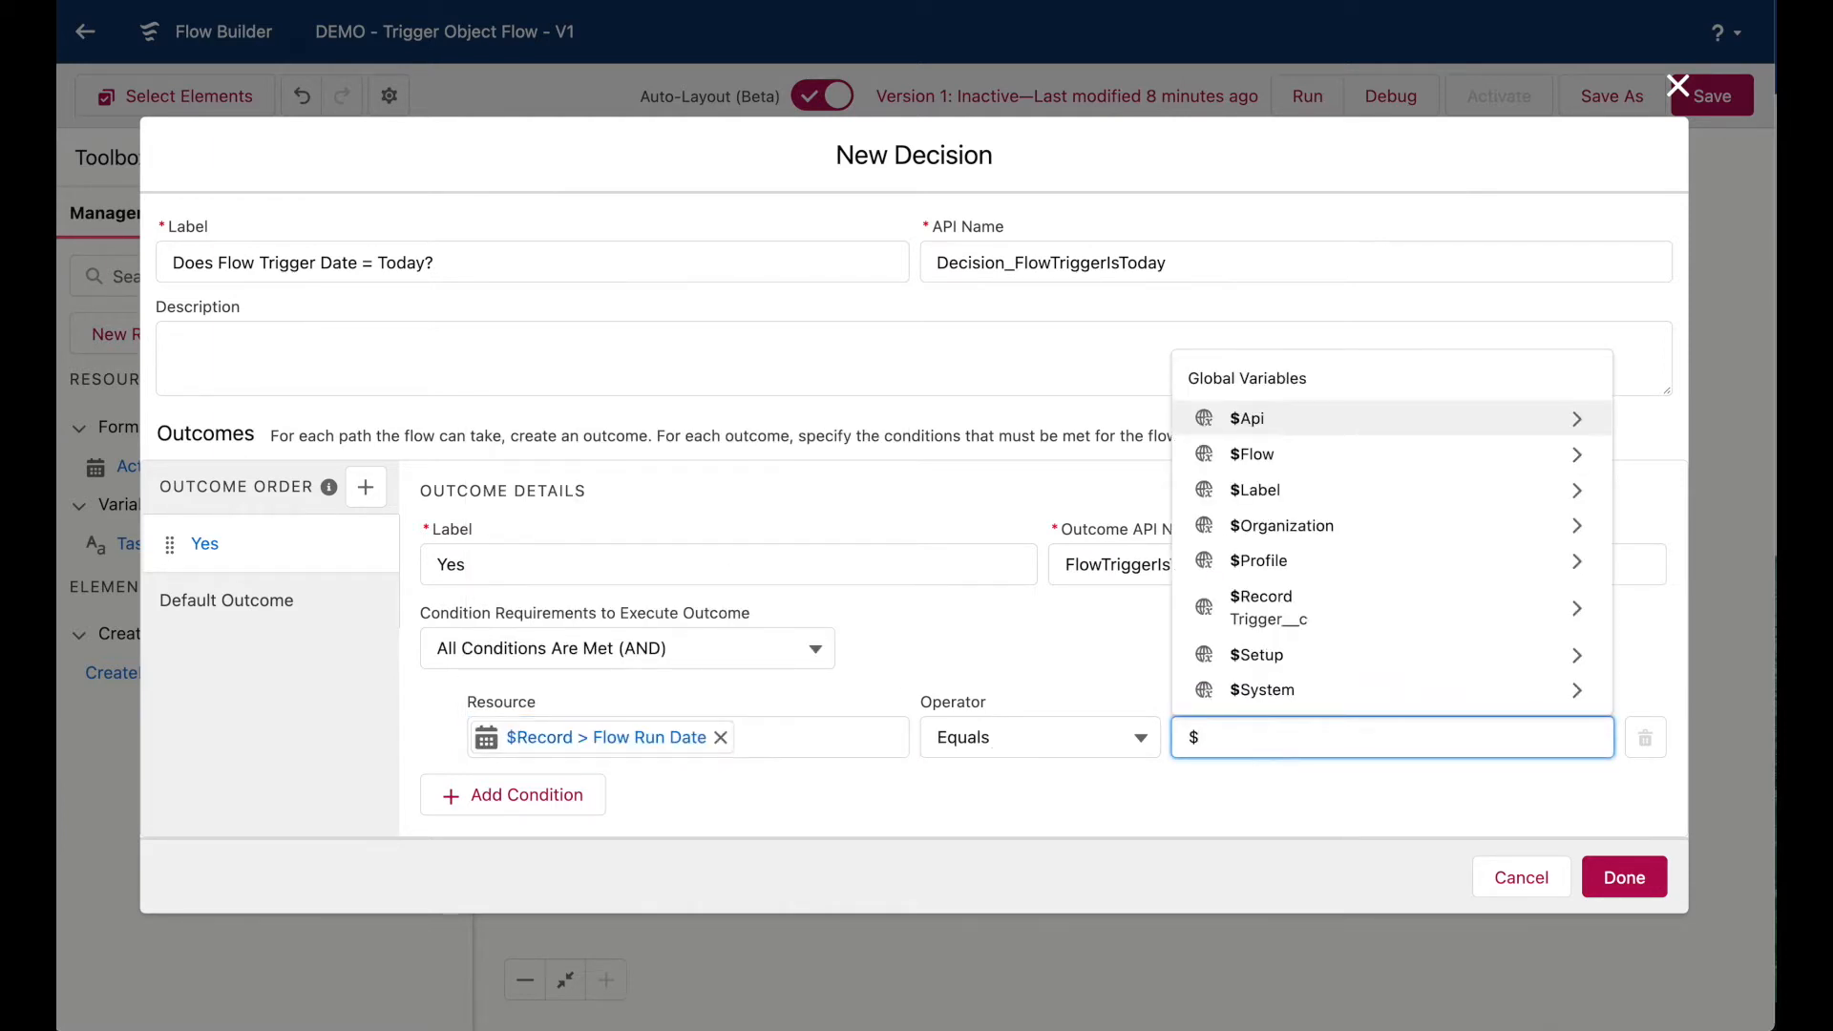
left_click(1252, 455)
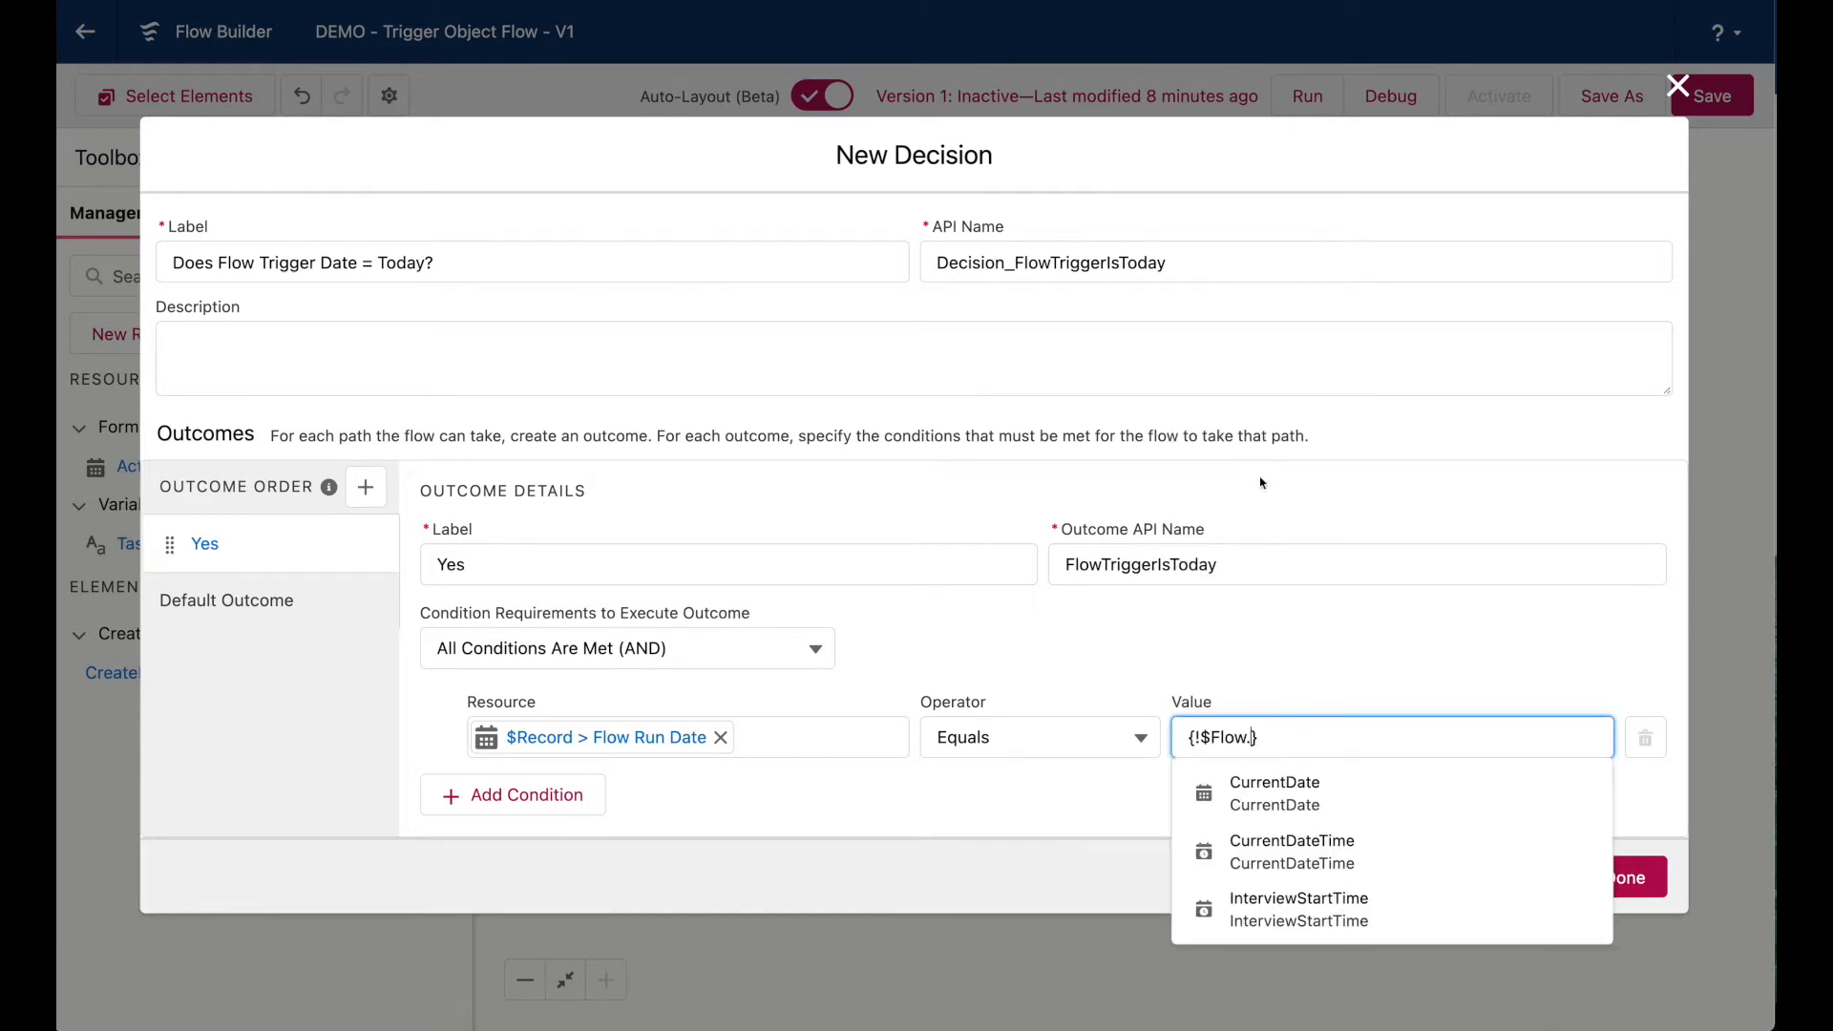
left_click(1349, 821)
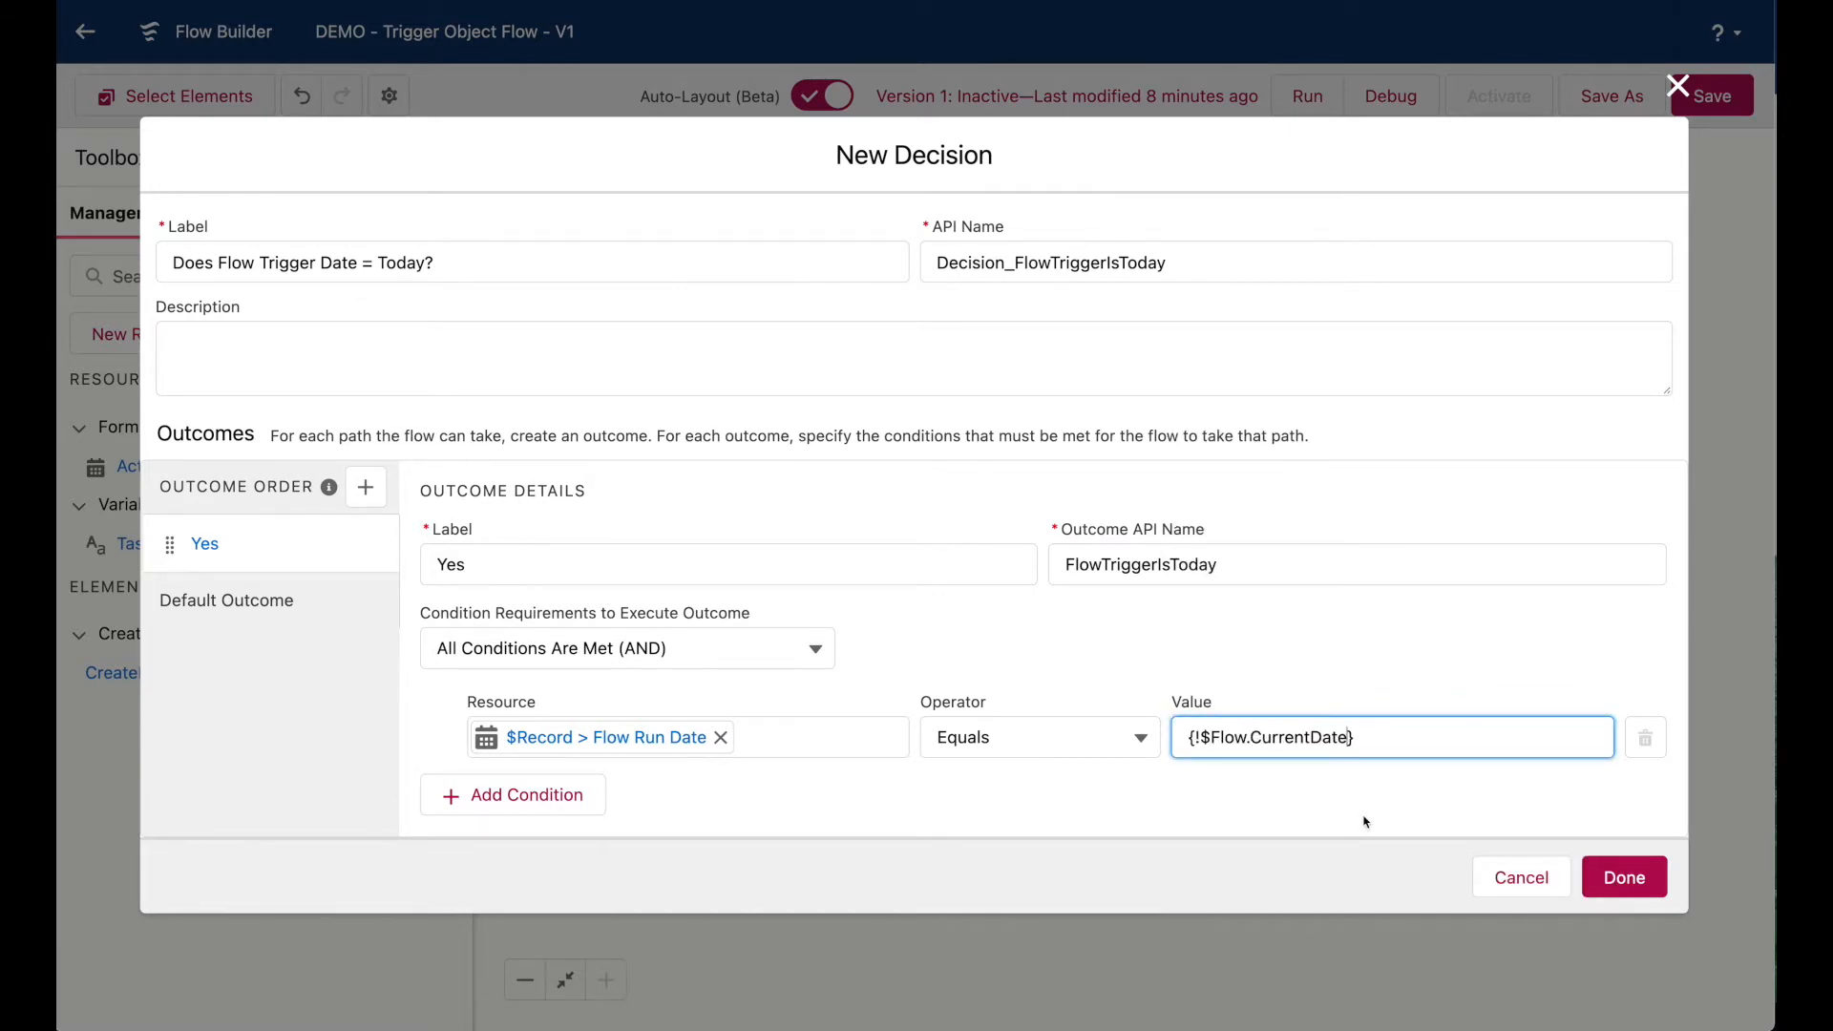
left_click(1367, 823)
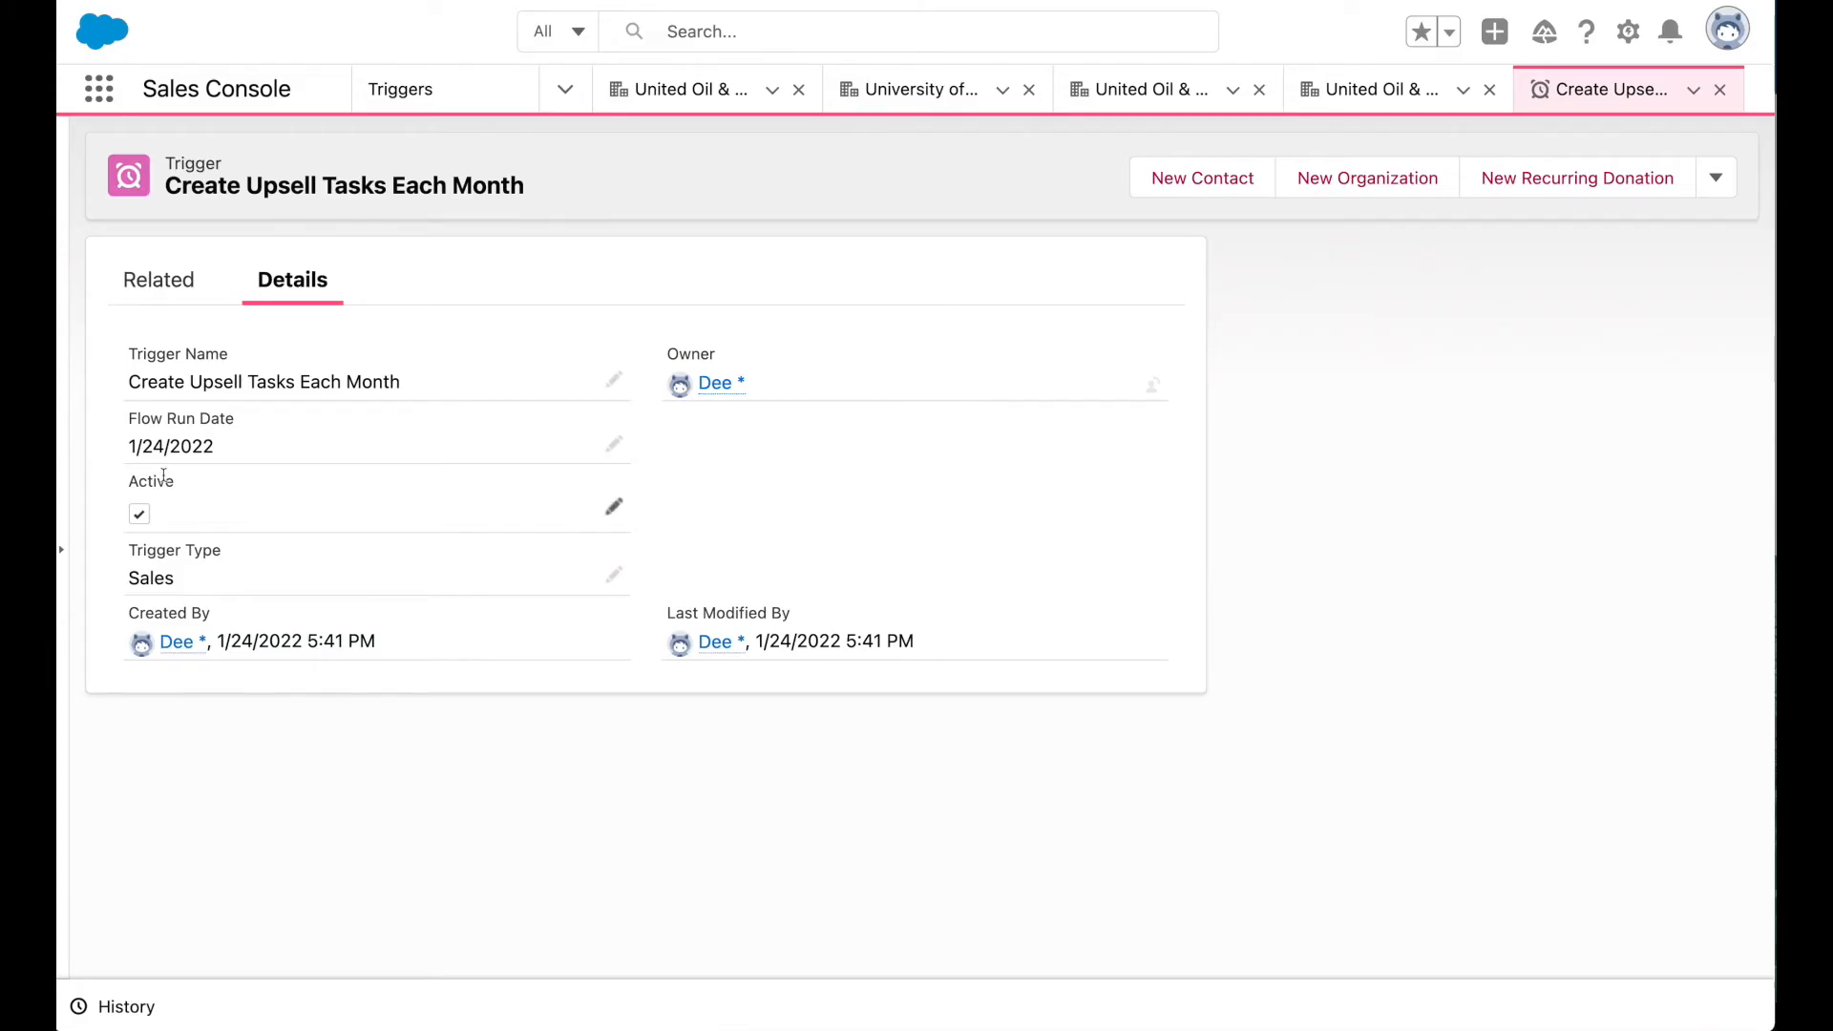
left_click_drag(233, 455, 127, 424)
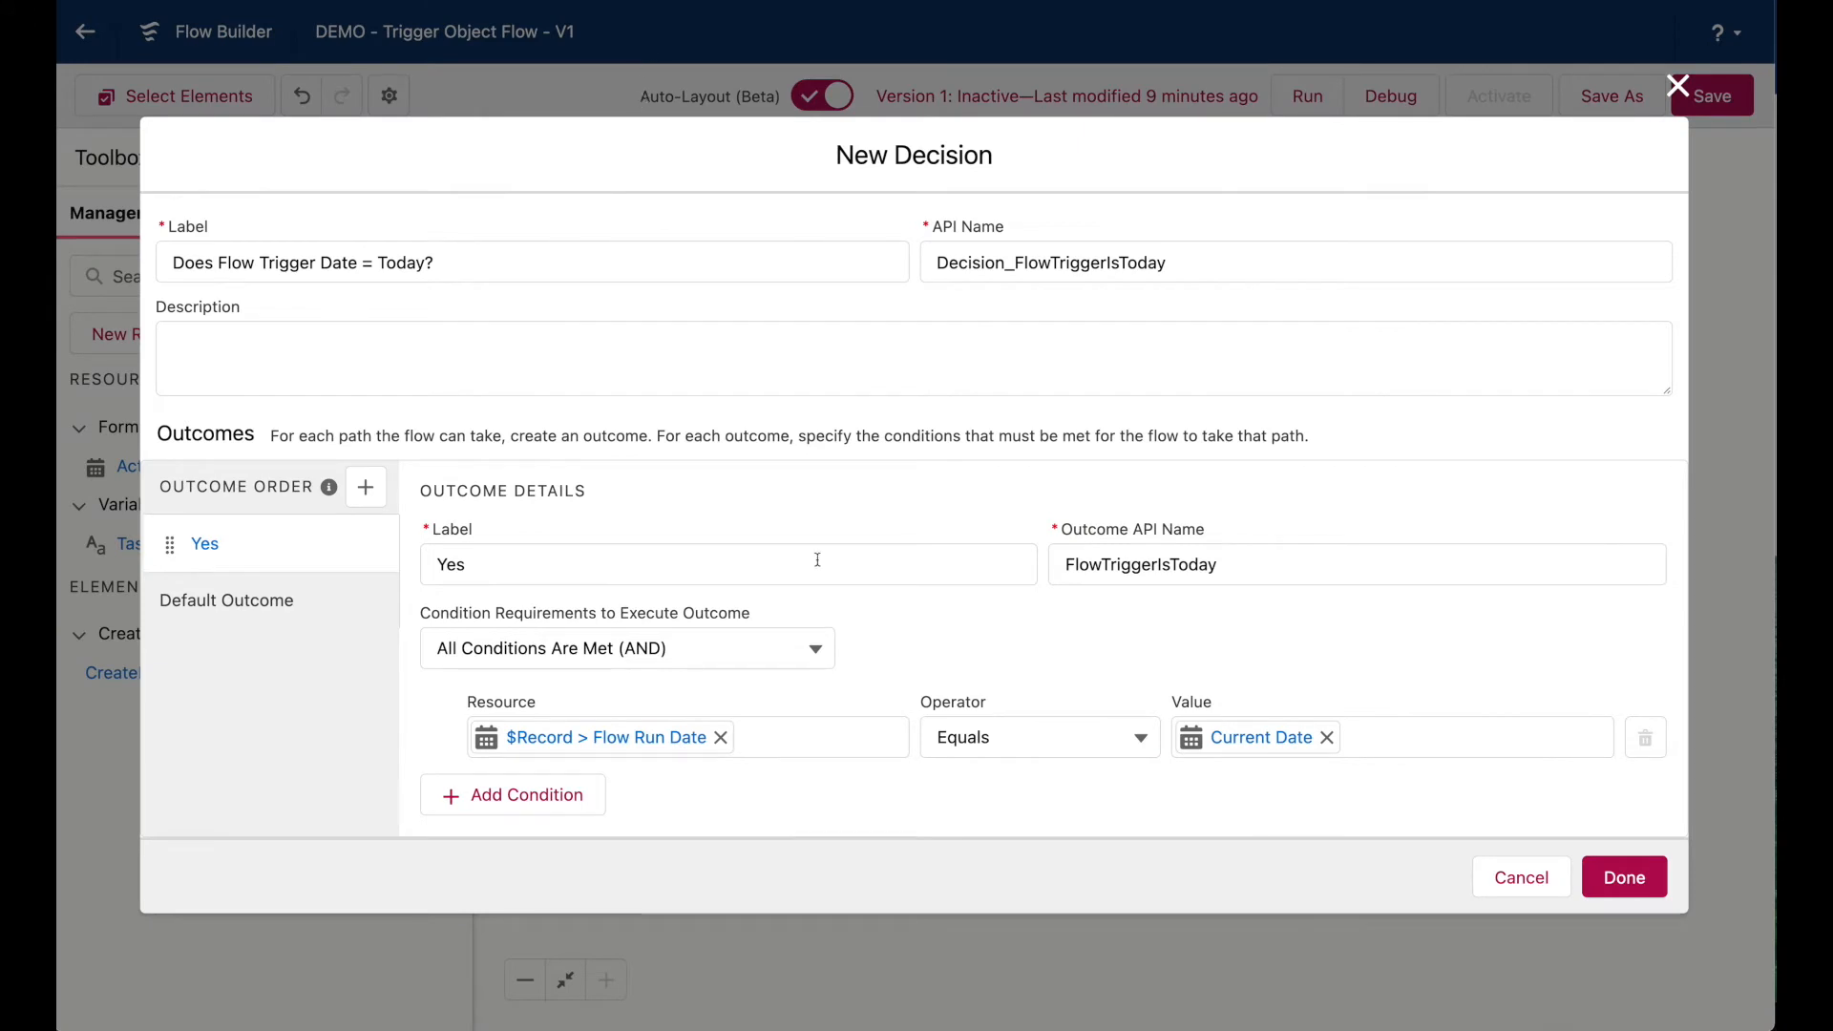
Relabel the decision's default outcome No and finish the Decision element.
left_click(257, 600)
left_click(563, 529)
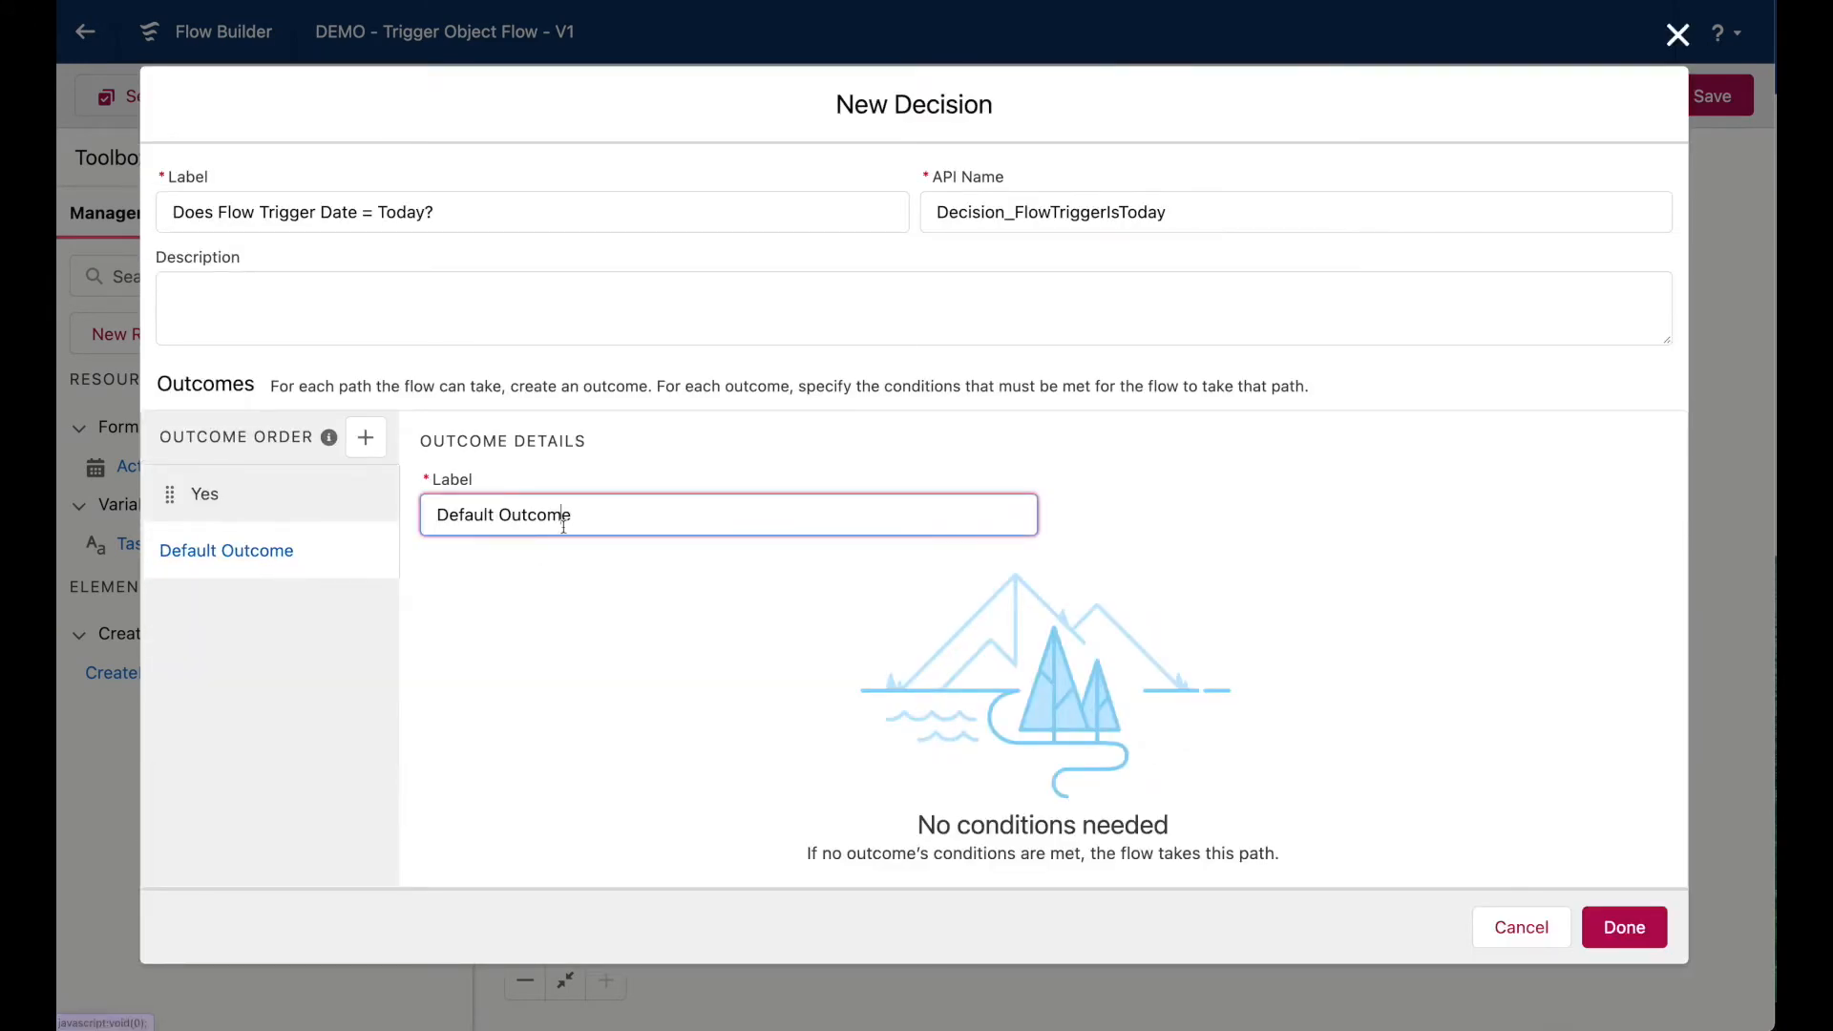
triple_click(564, 529)
type("No")
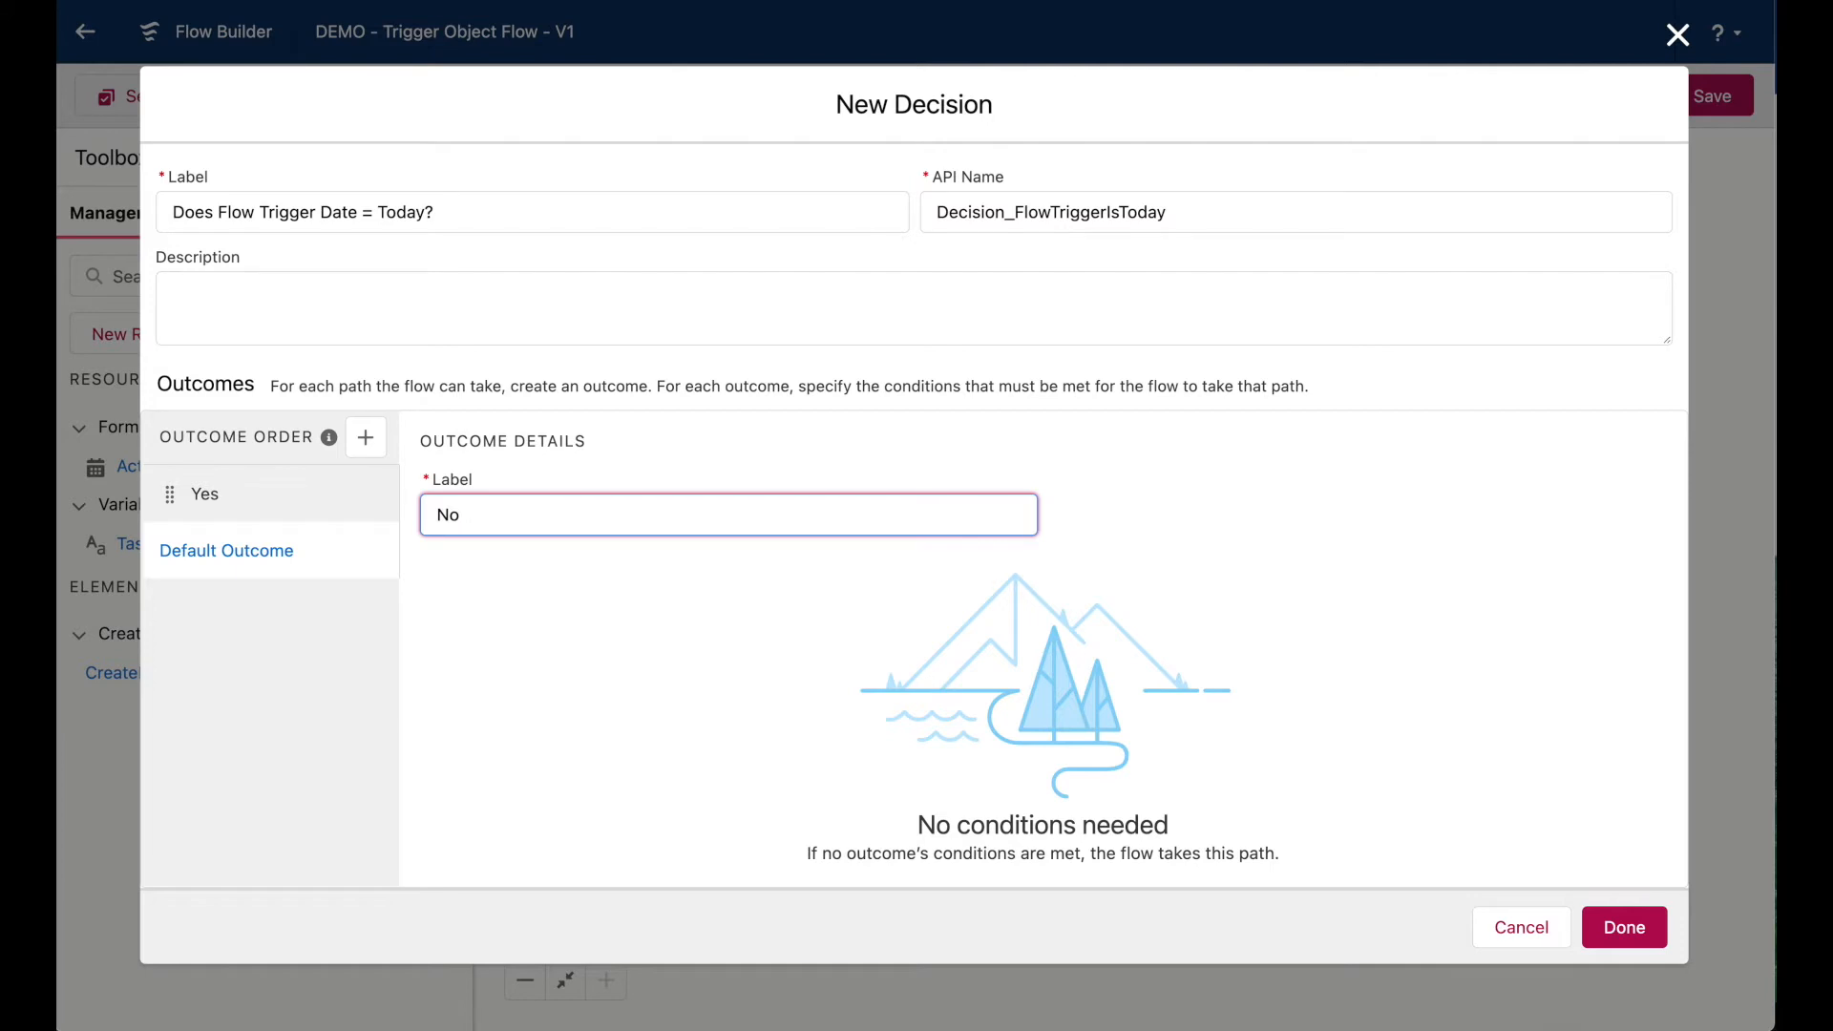
left_click(1623, 927)
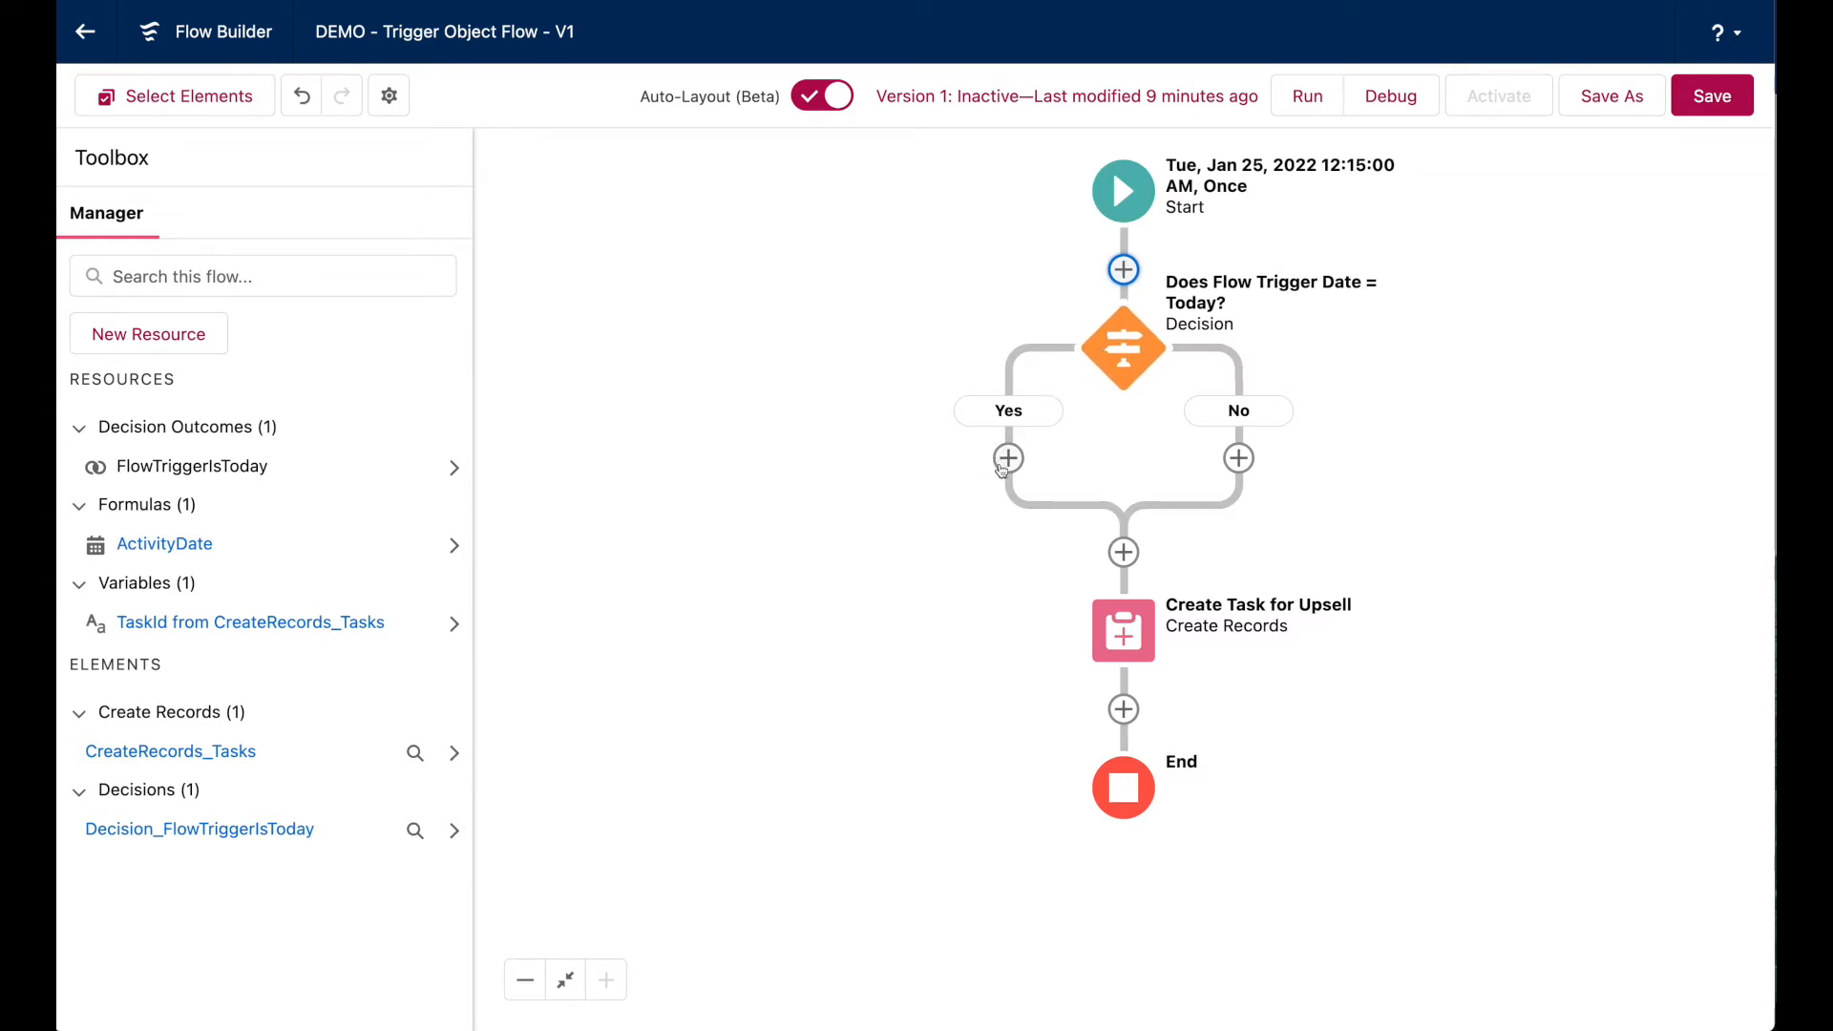
Move Create Task for Upsell into the Yes path by pasting a copy there and deleting the original below the decision.
left_click(1125, 619)
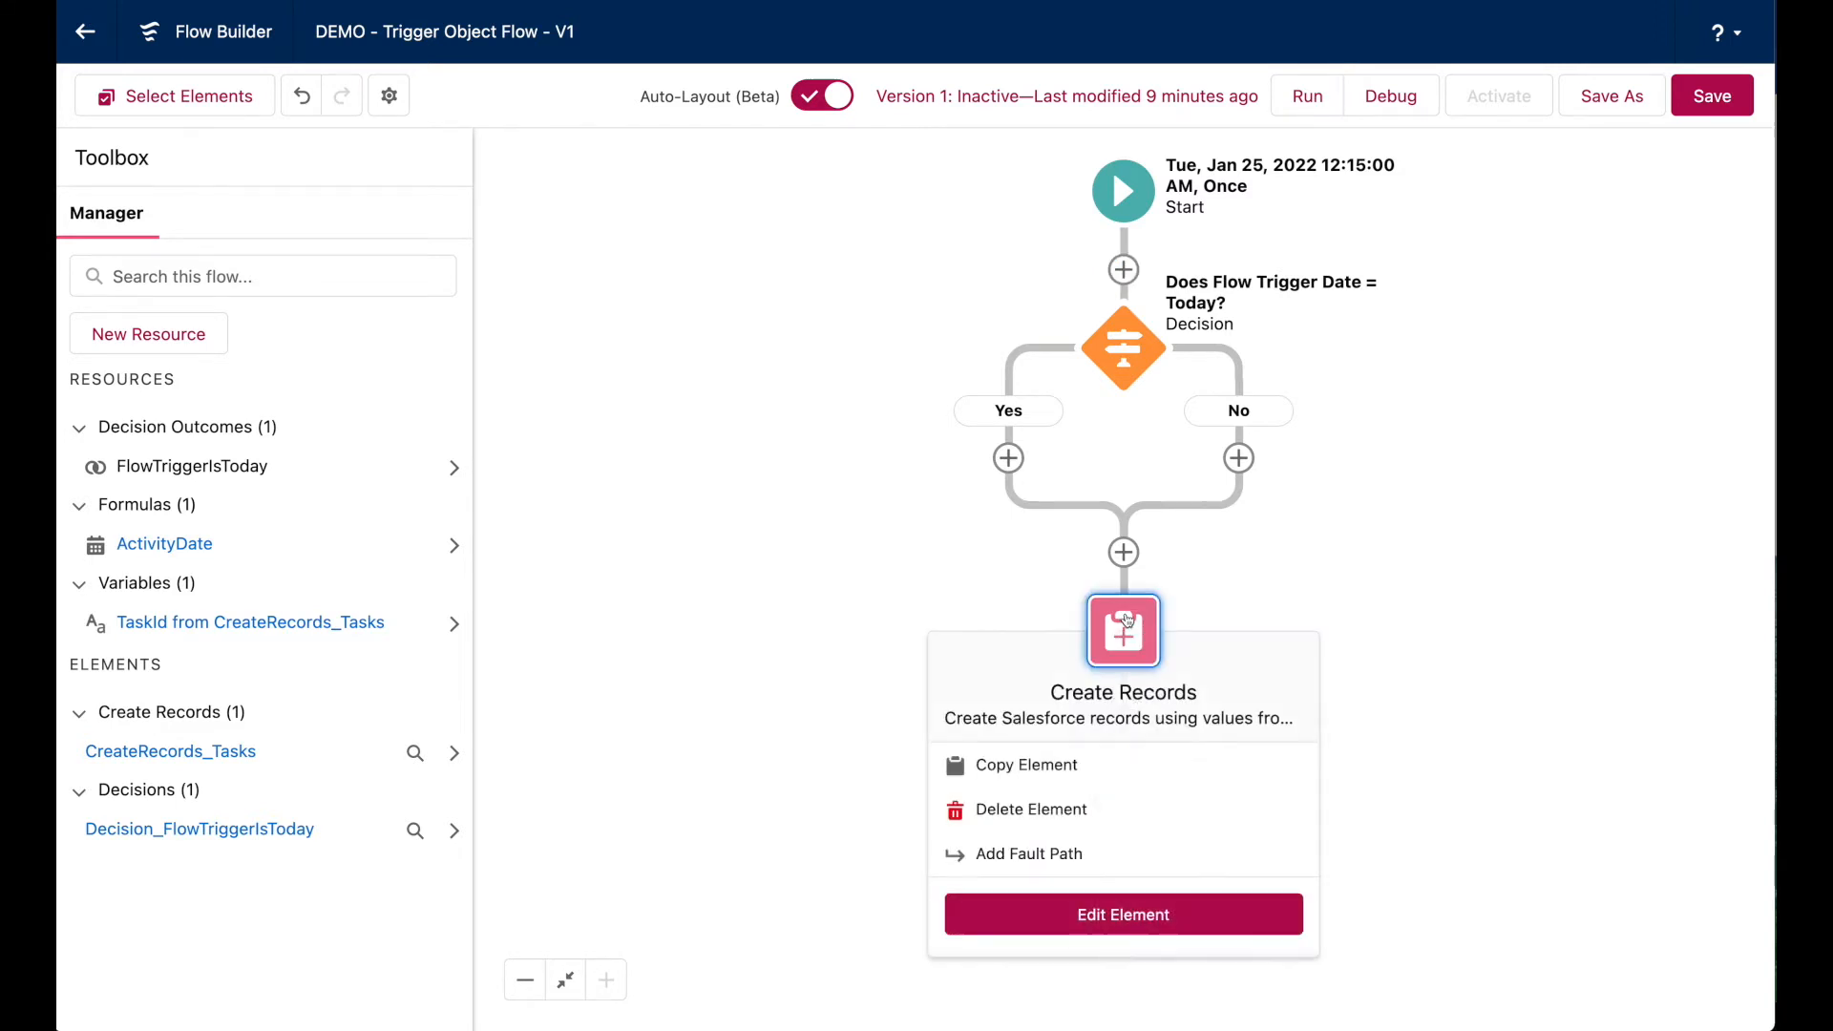
left_click(1086, 767)
left_click(1008, 458)
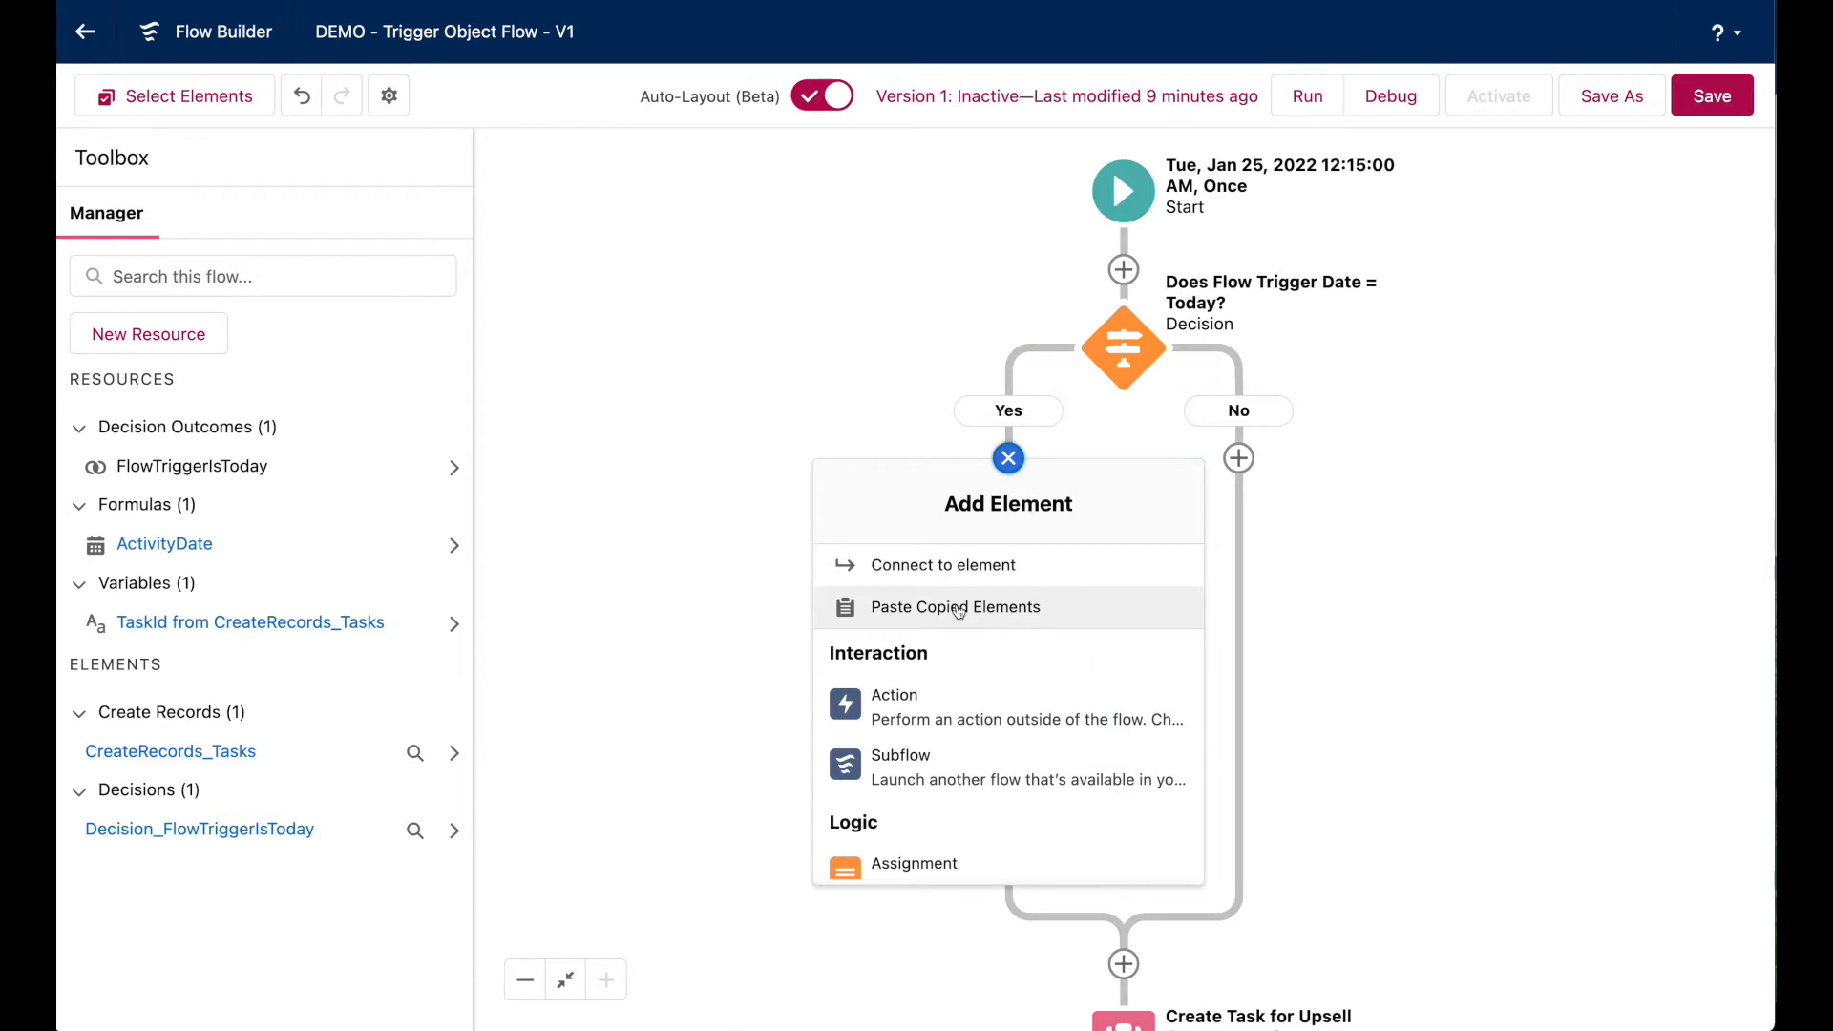
left_click(958, 609)
left_click(1139, 780)
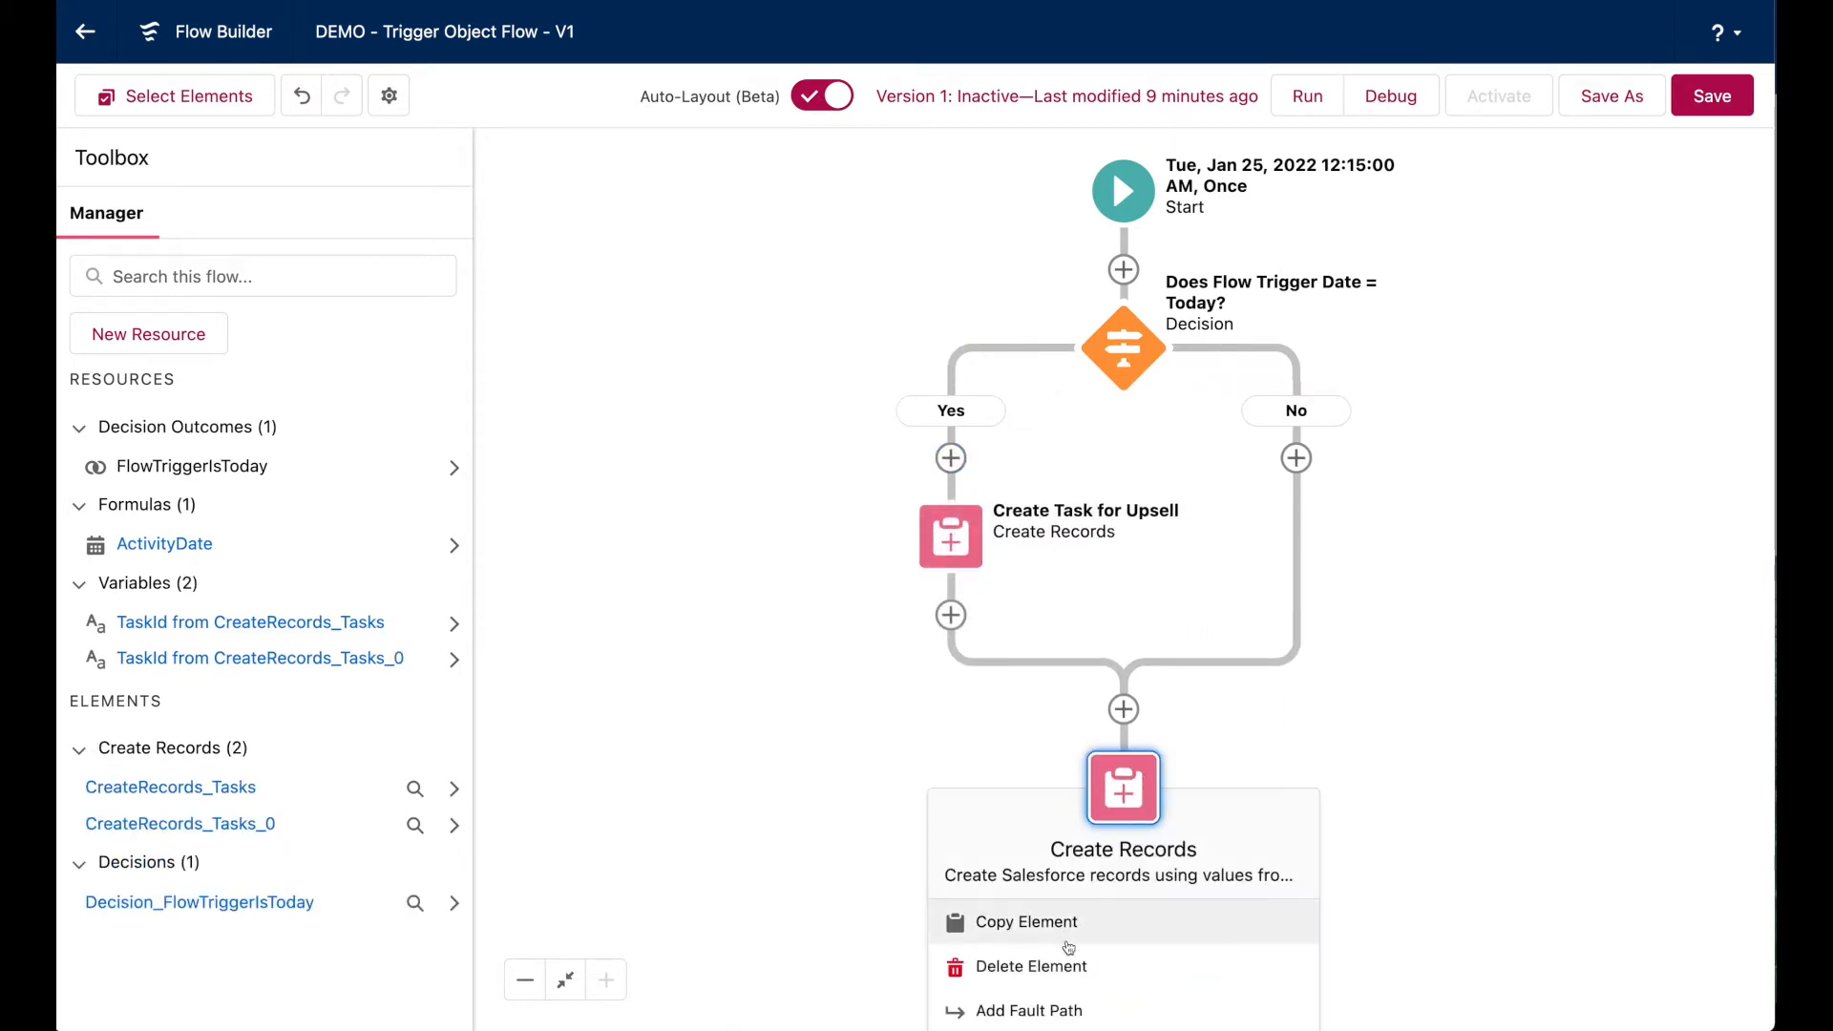
left_click(1109, 965)
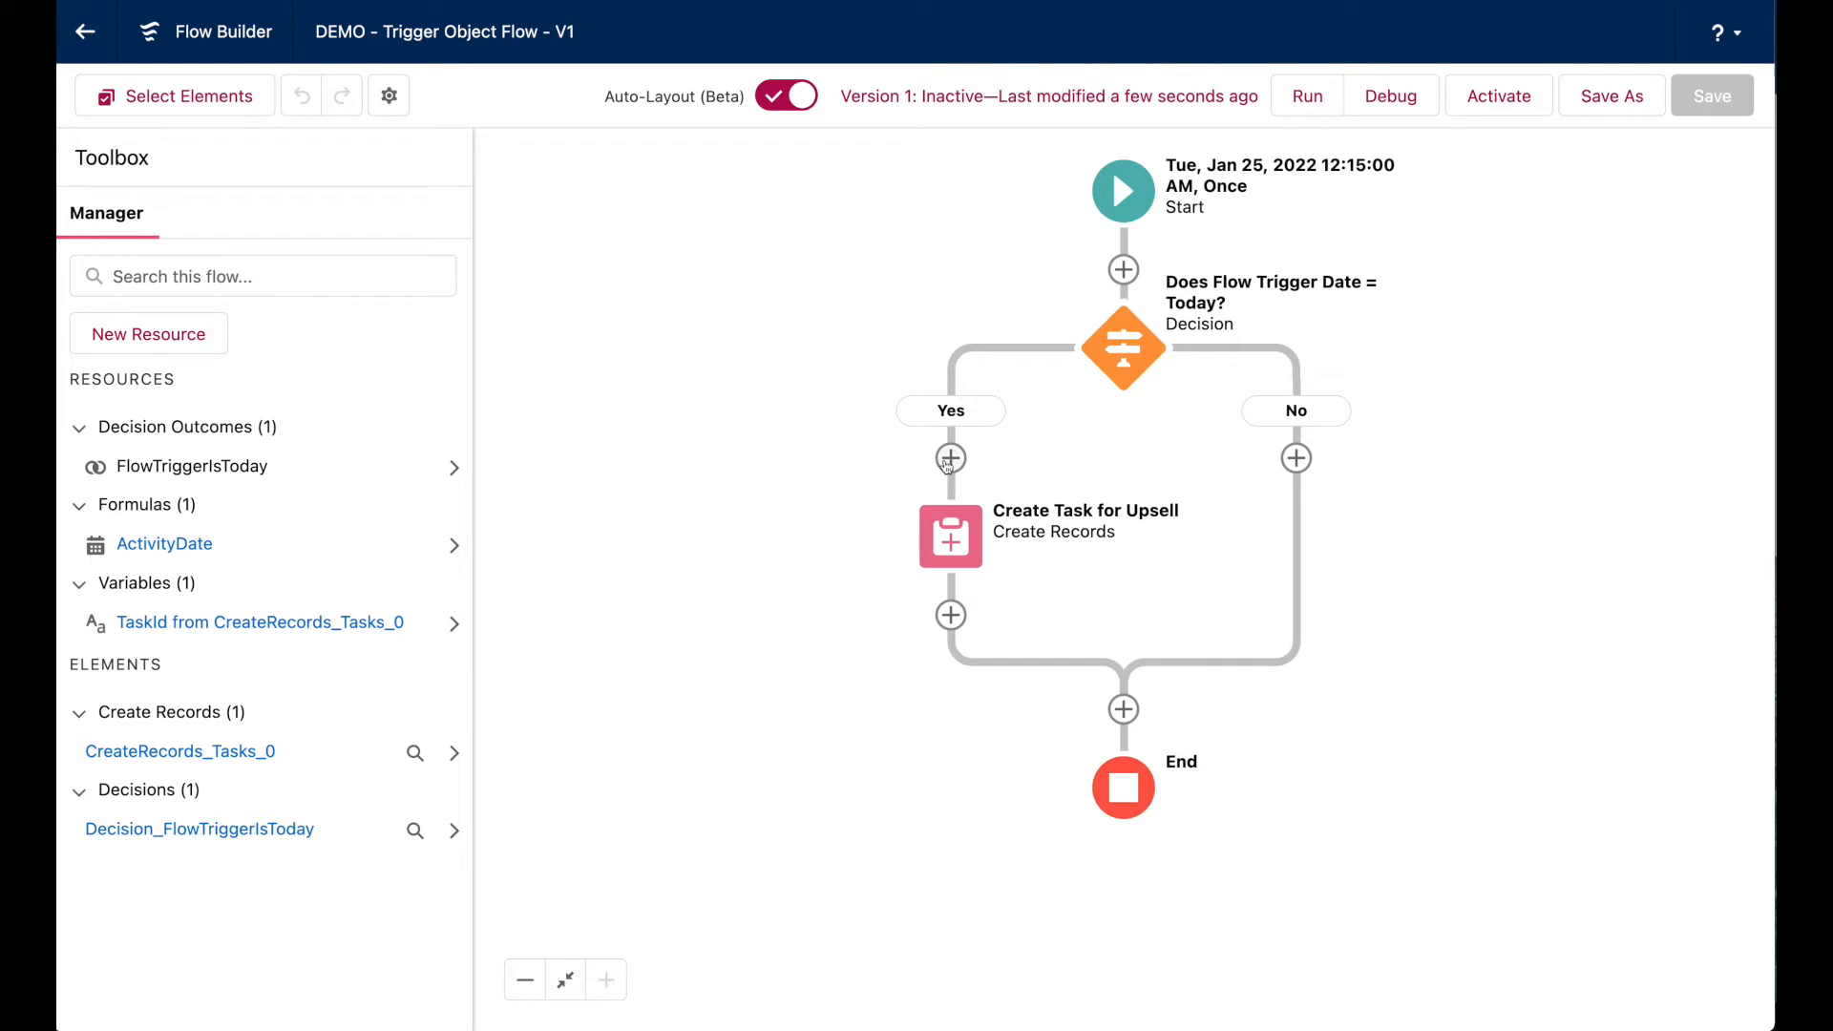
Add a Get Records element at the start of the Yes path, labelled Get Accounts with Upsell Opportunity, with API name GetRecords_UpsellOpportunity.
left_click(951, 458)
scroll(956, 633, "down", 8)
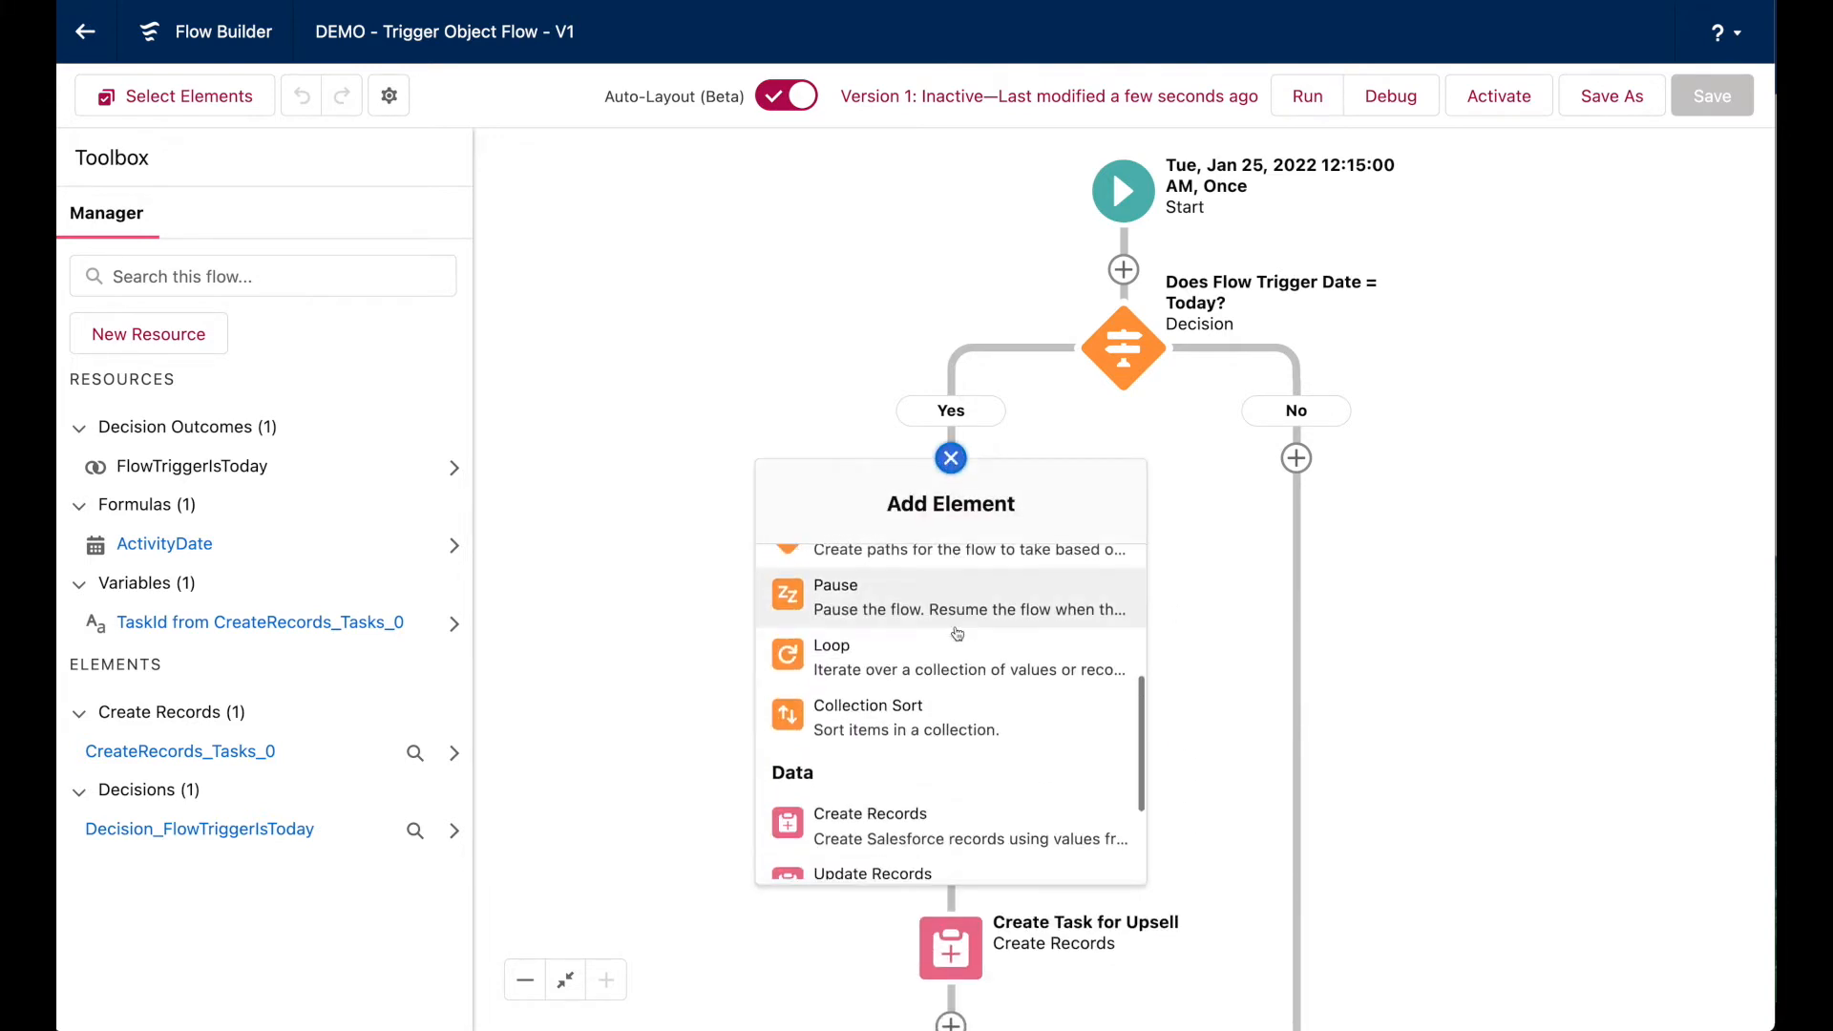
left_click(931, 776)
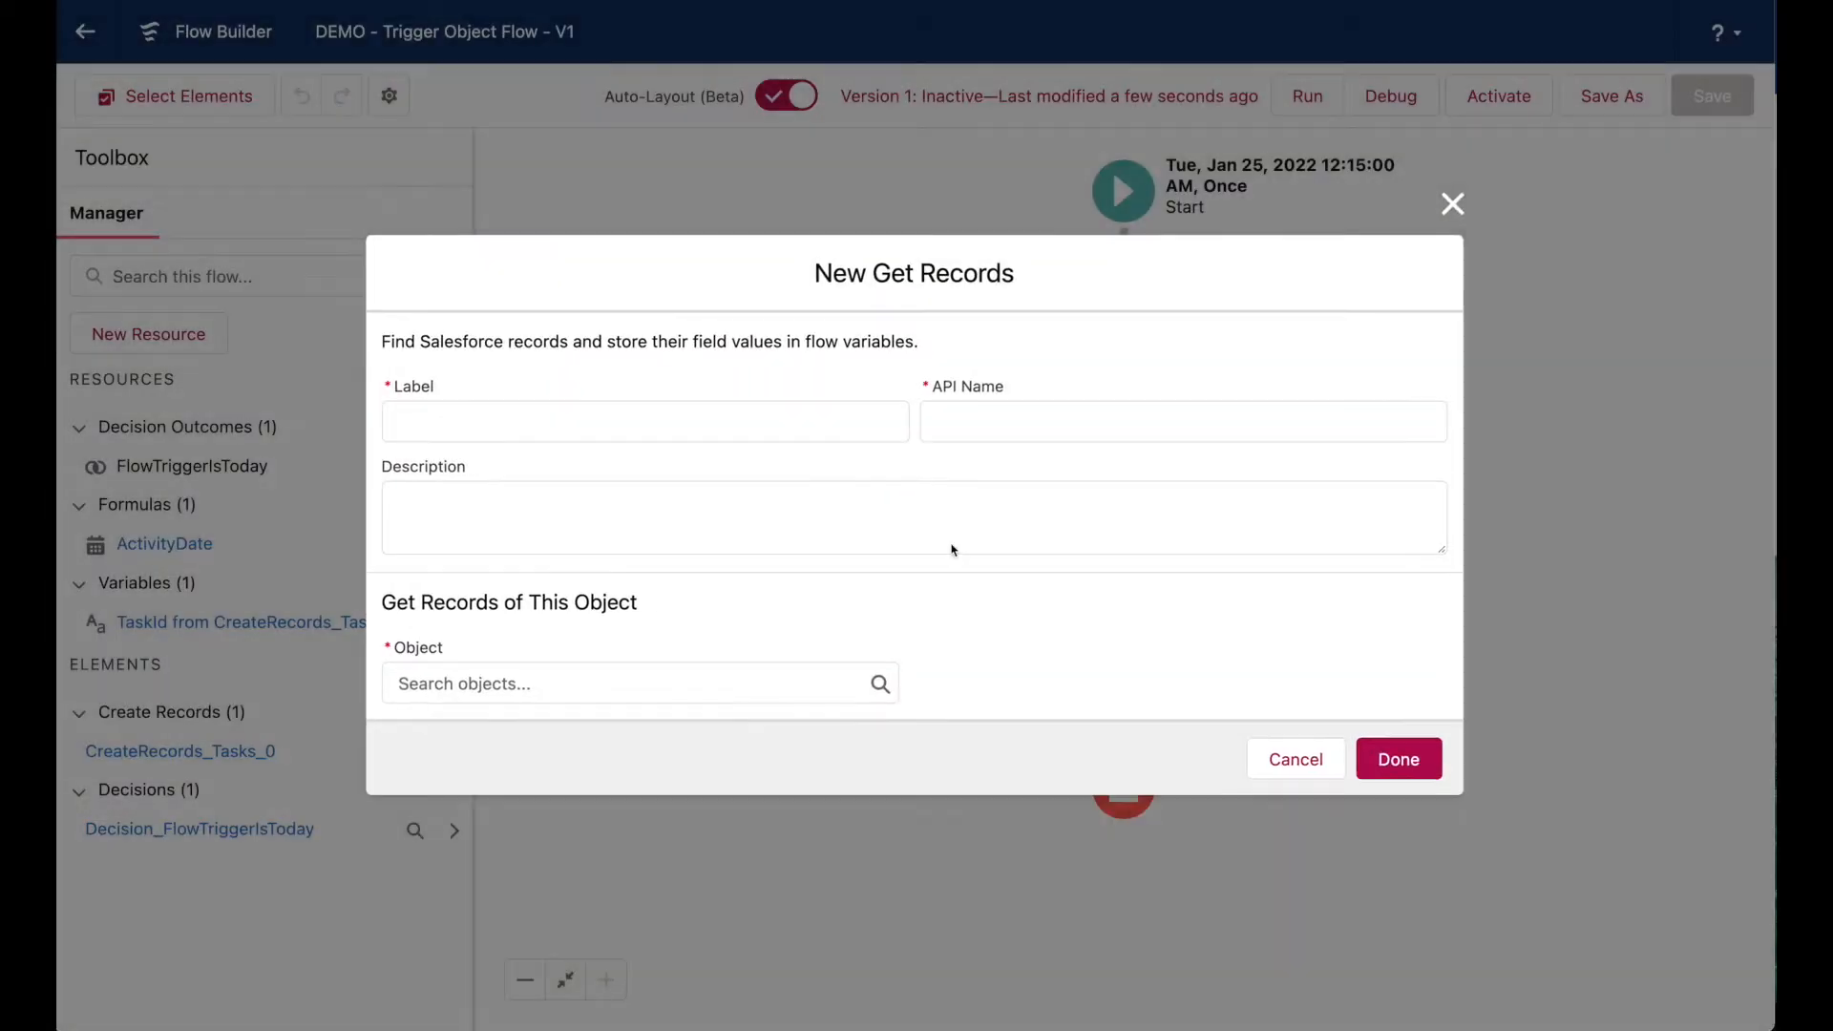
type("Get Accou")
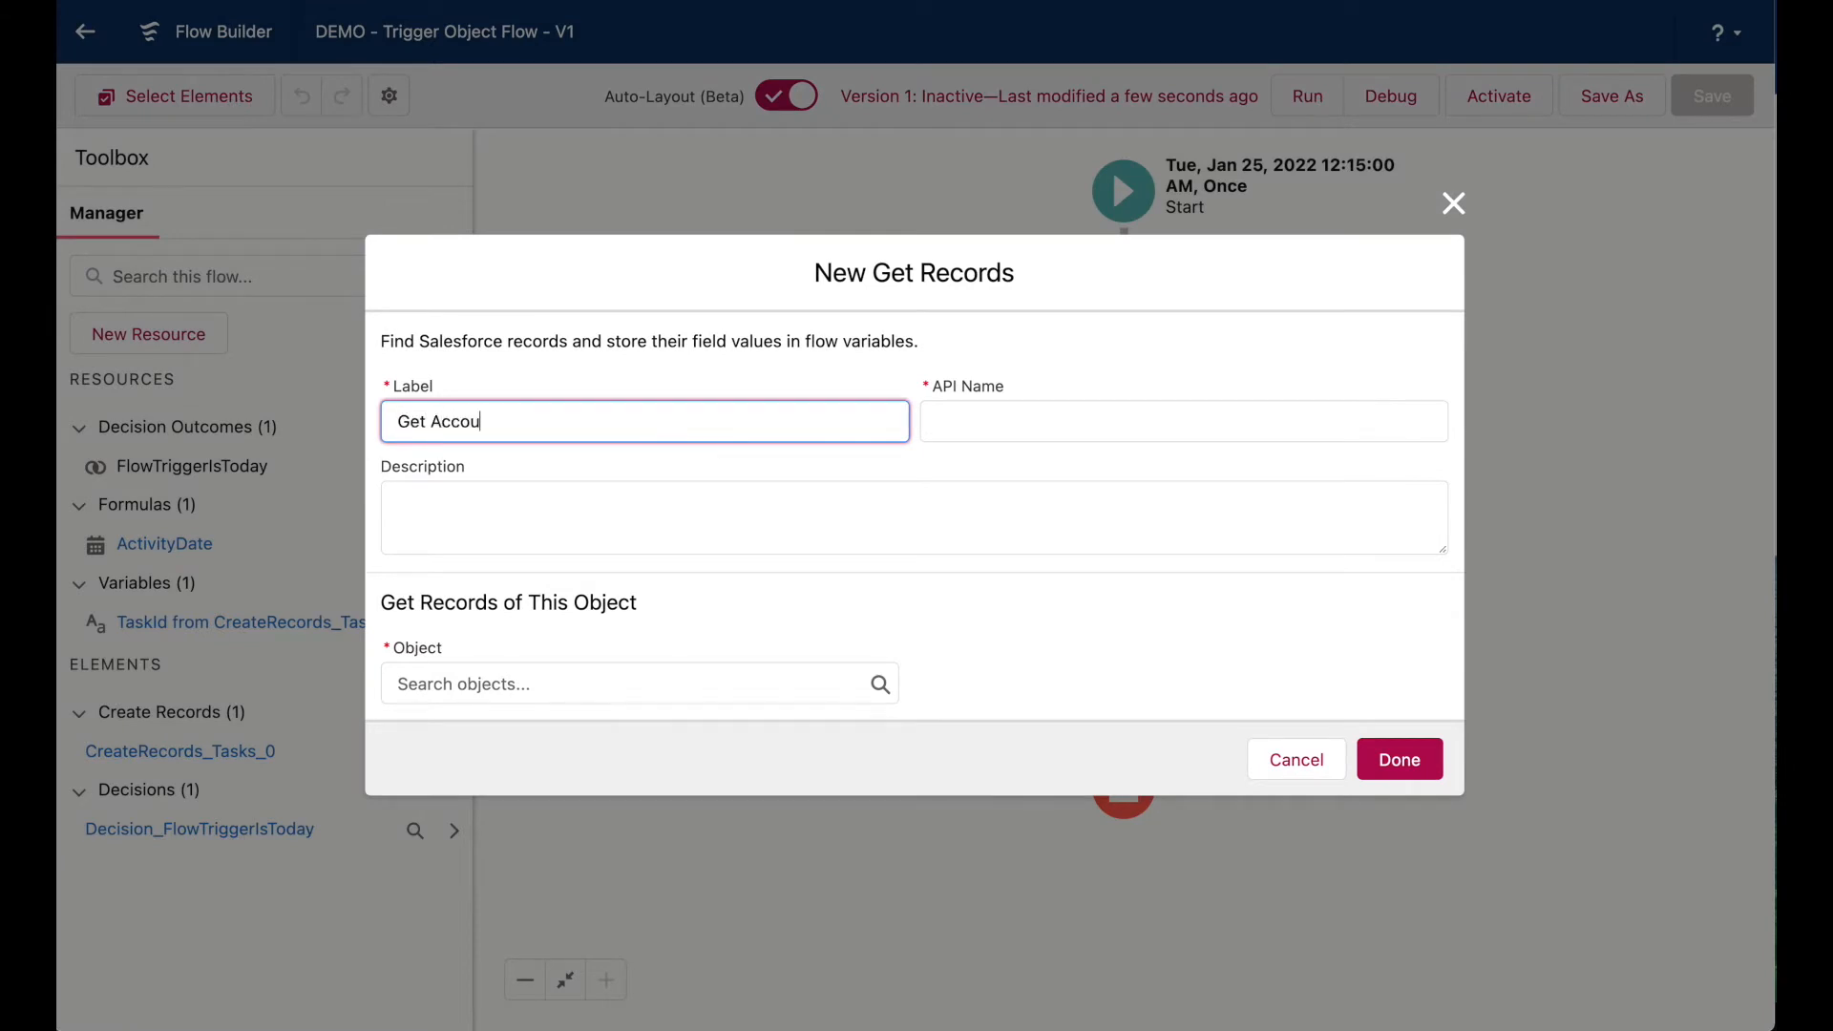
type("nts with Upsell Opportunity")
key("Tab")
type("GetRecords_UpsellOpportunity")
key("Tab")
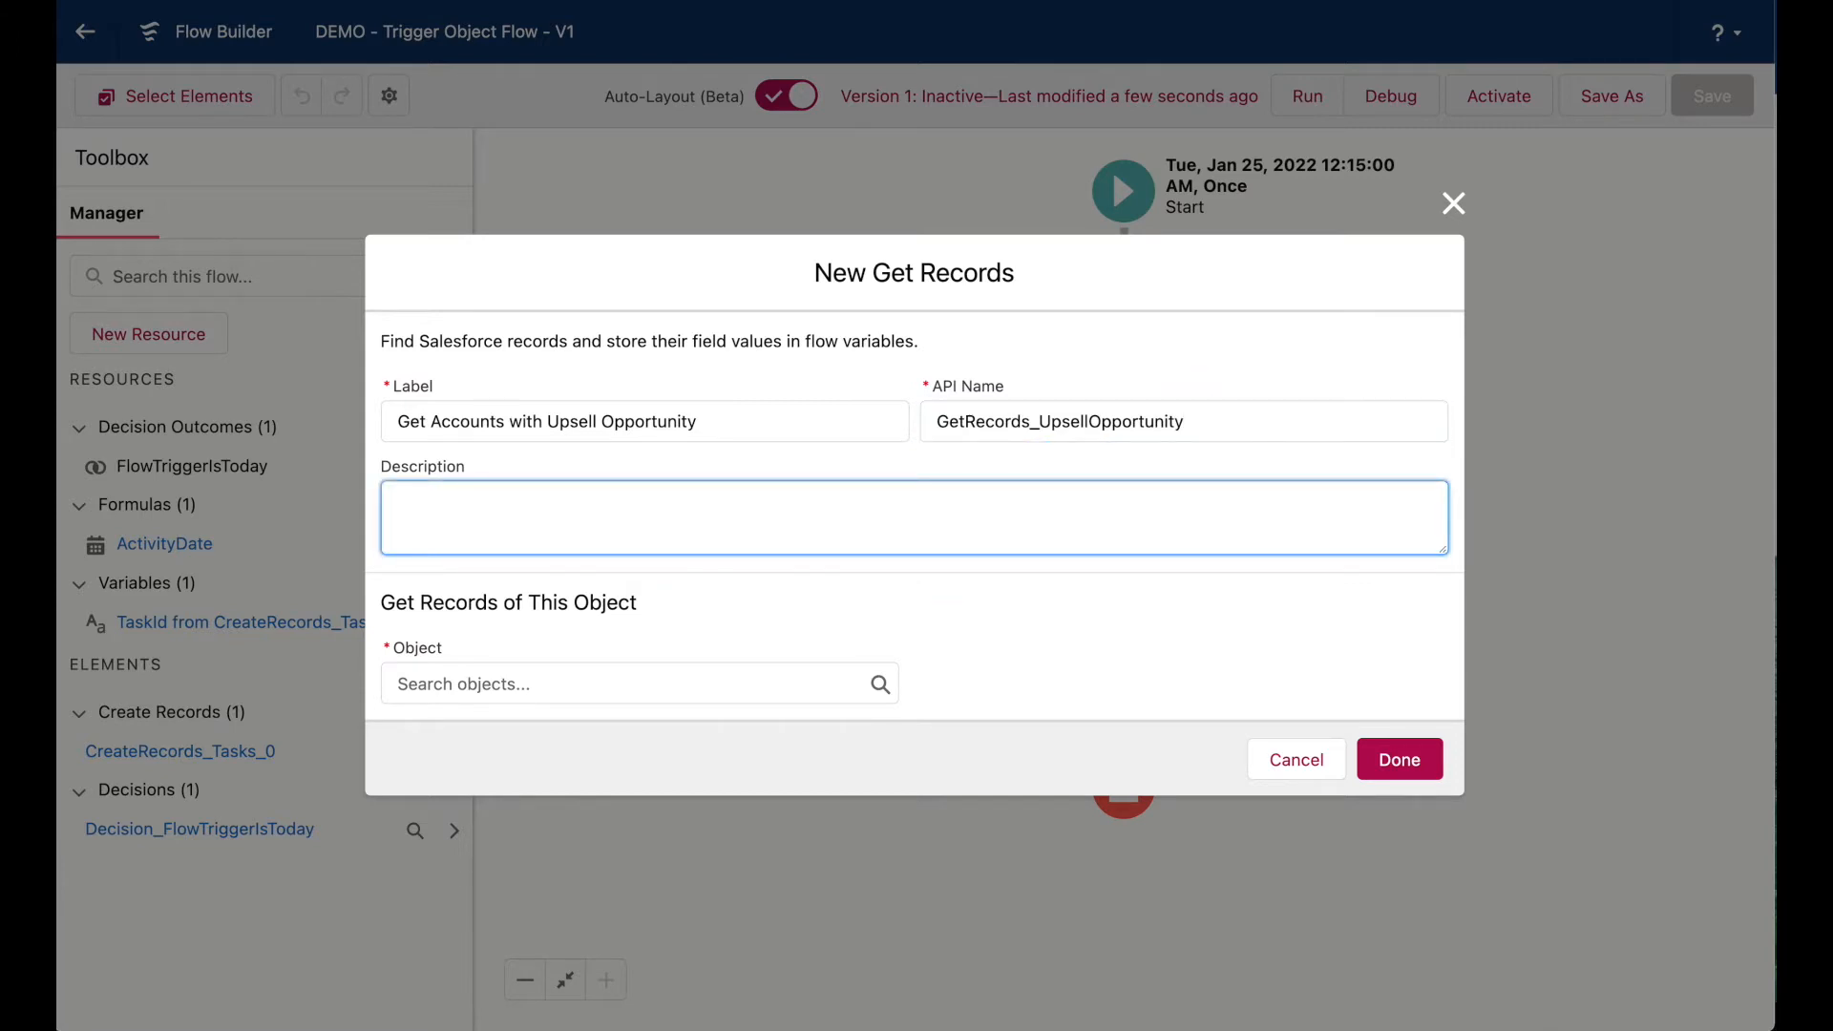
Set the object of the new Get Records element to Account.
left_click(667, 680)
type("Accoun")
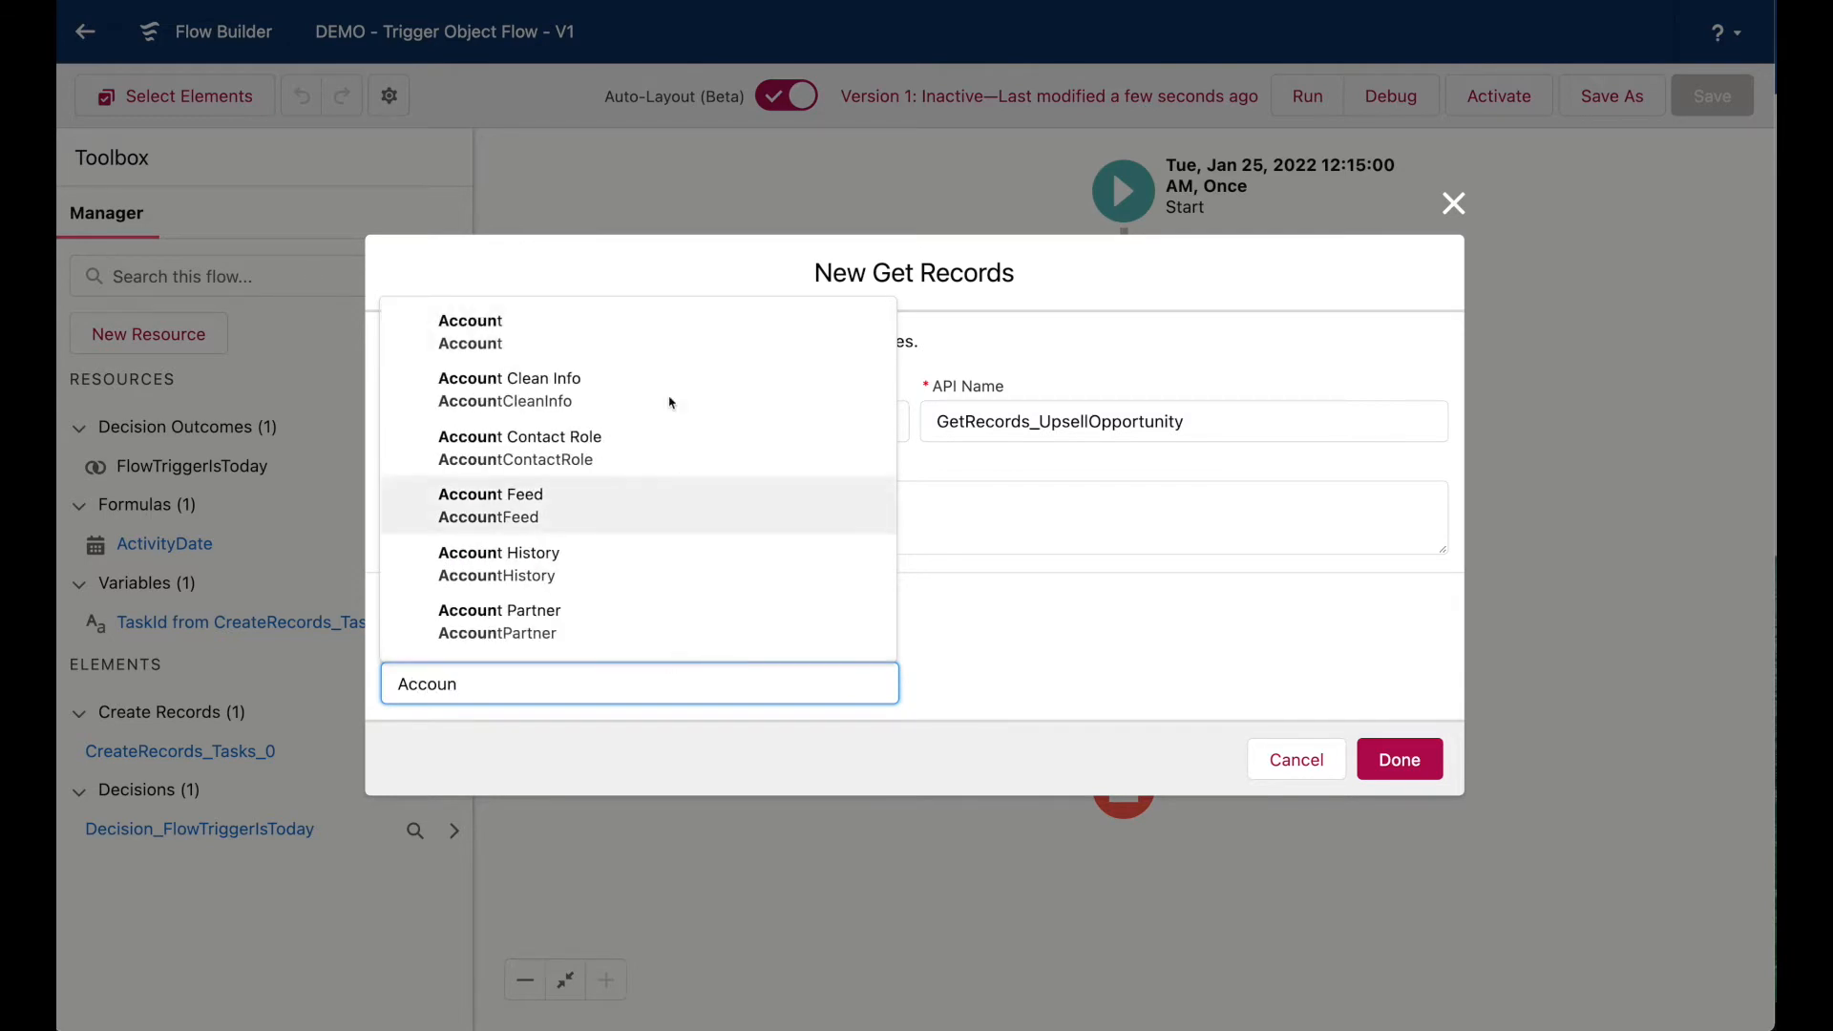
left_click(643, 336)
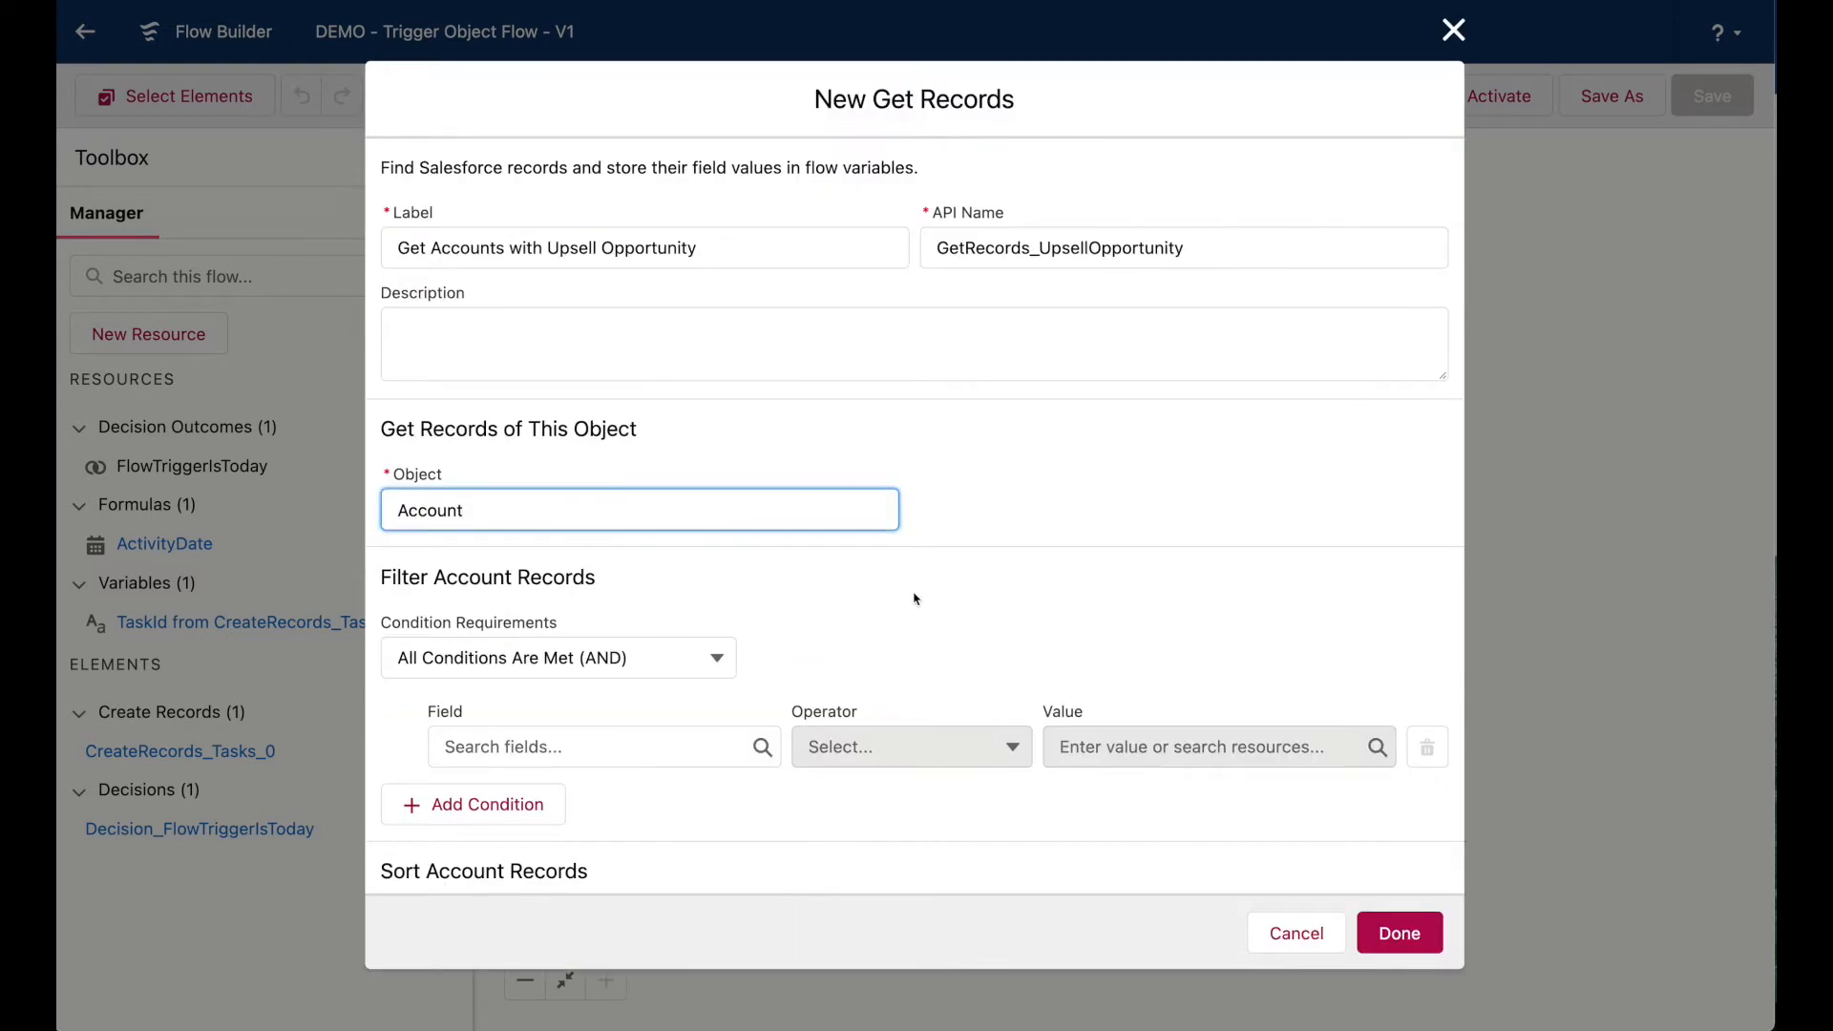
Filter the Account records to those where UpsellOpportunity__c Equals Yes.
left_click(629, 751)
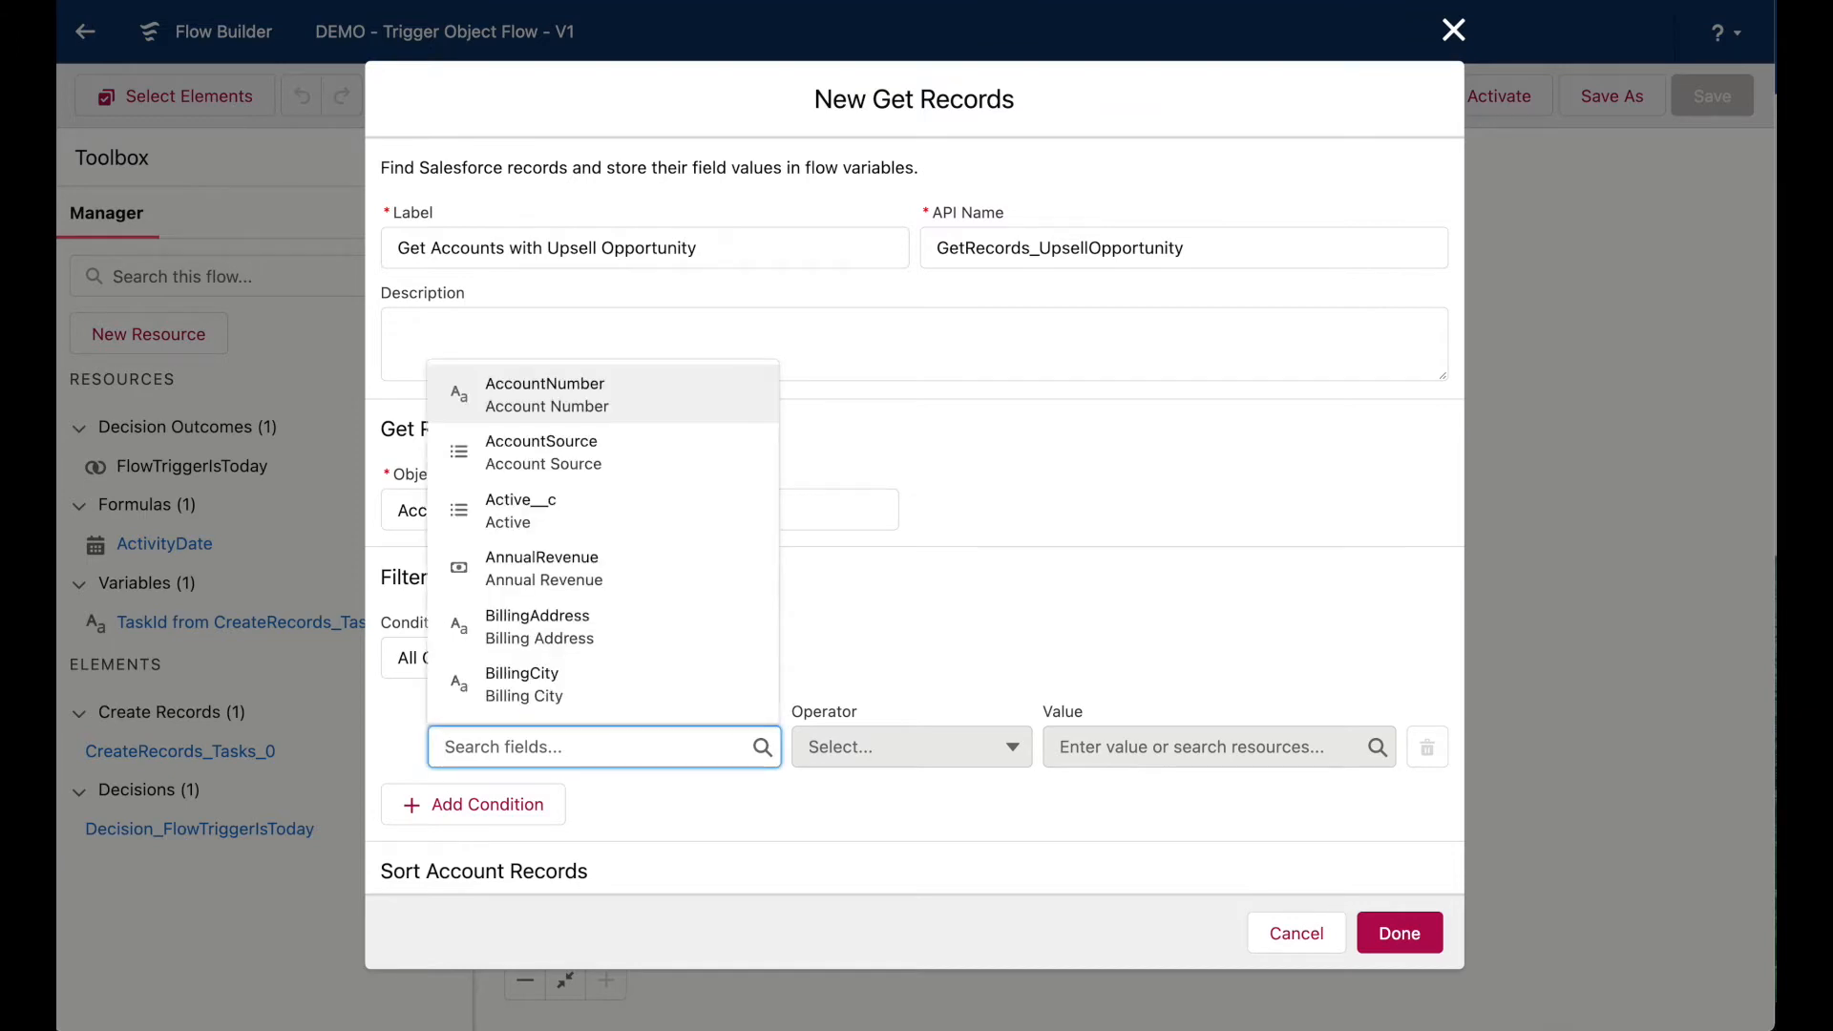
type("upsell")
key("Return")
key("Tab")
key("Tab")
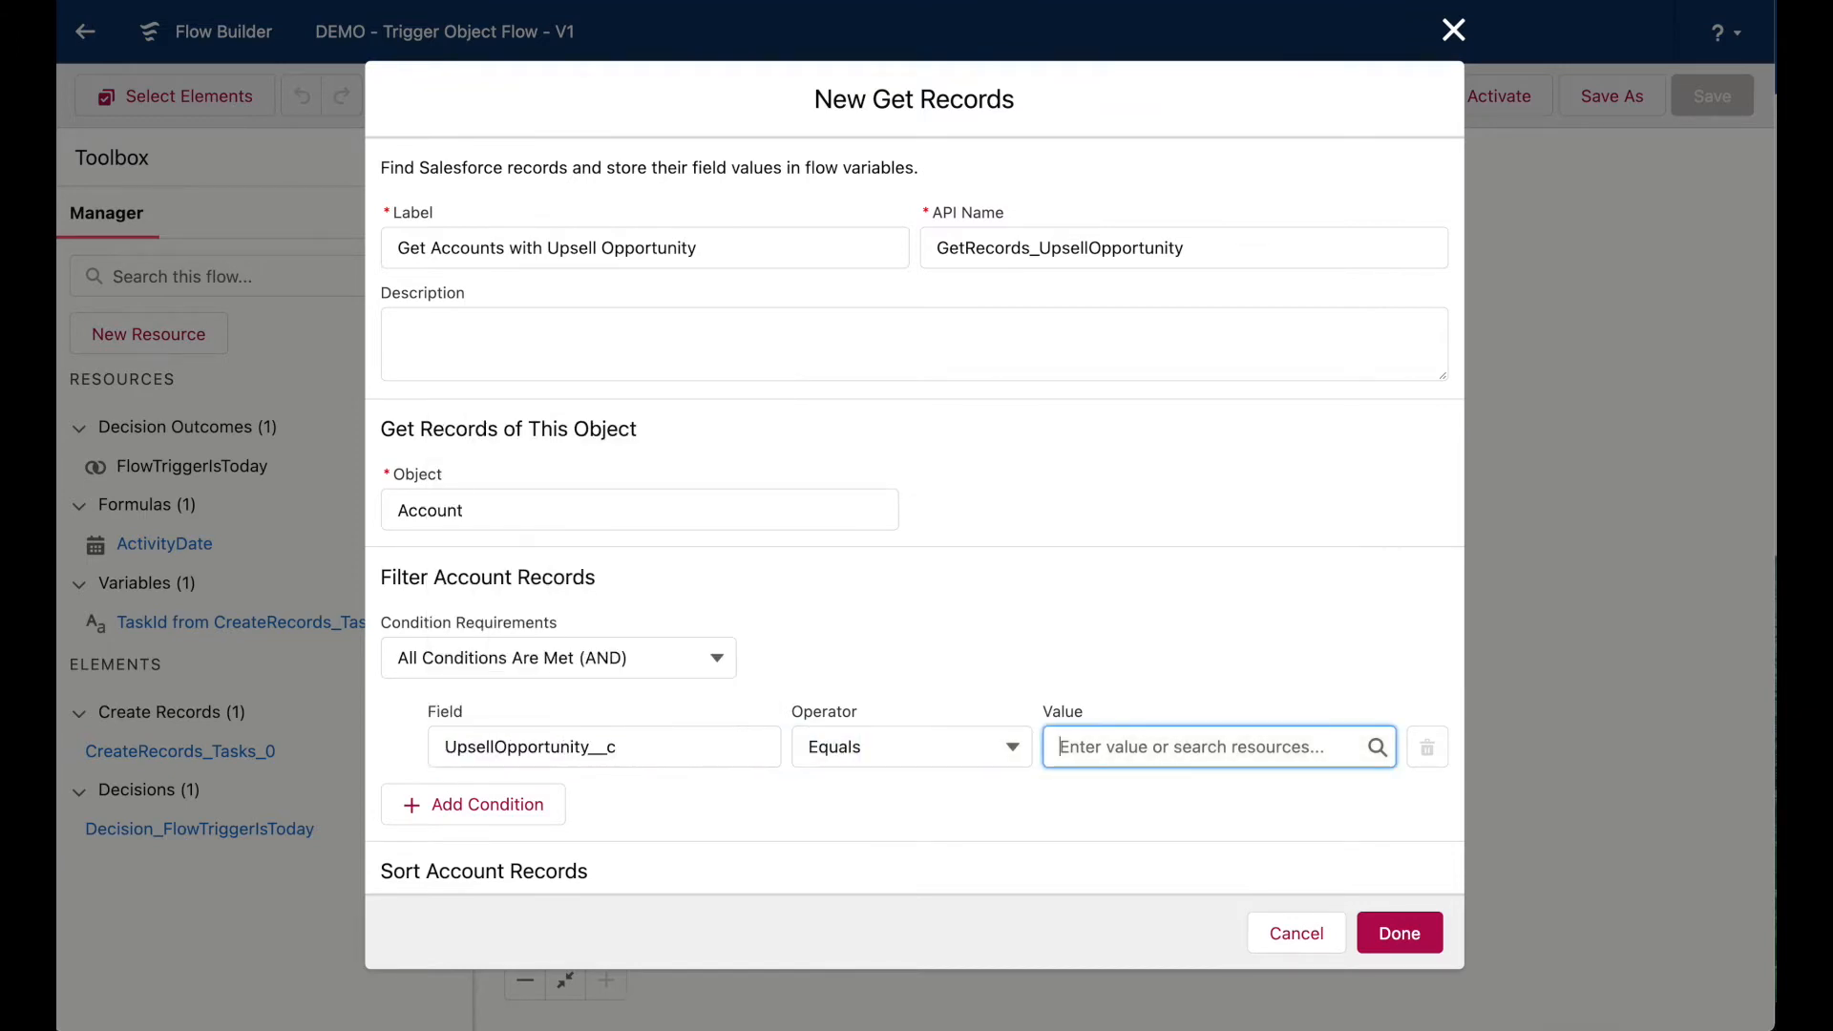
type("Yes")
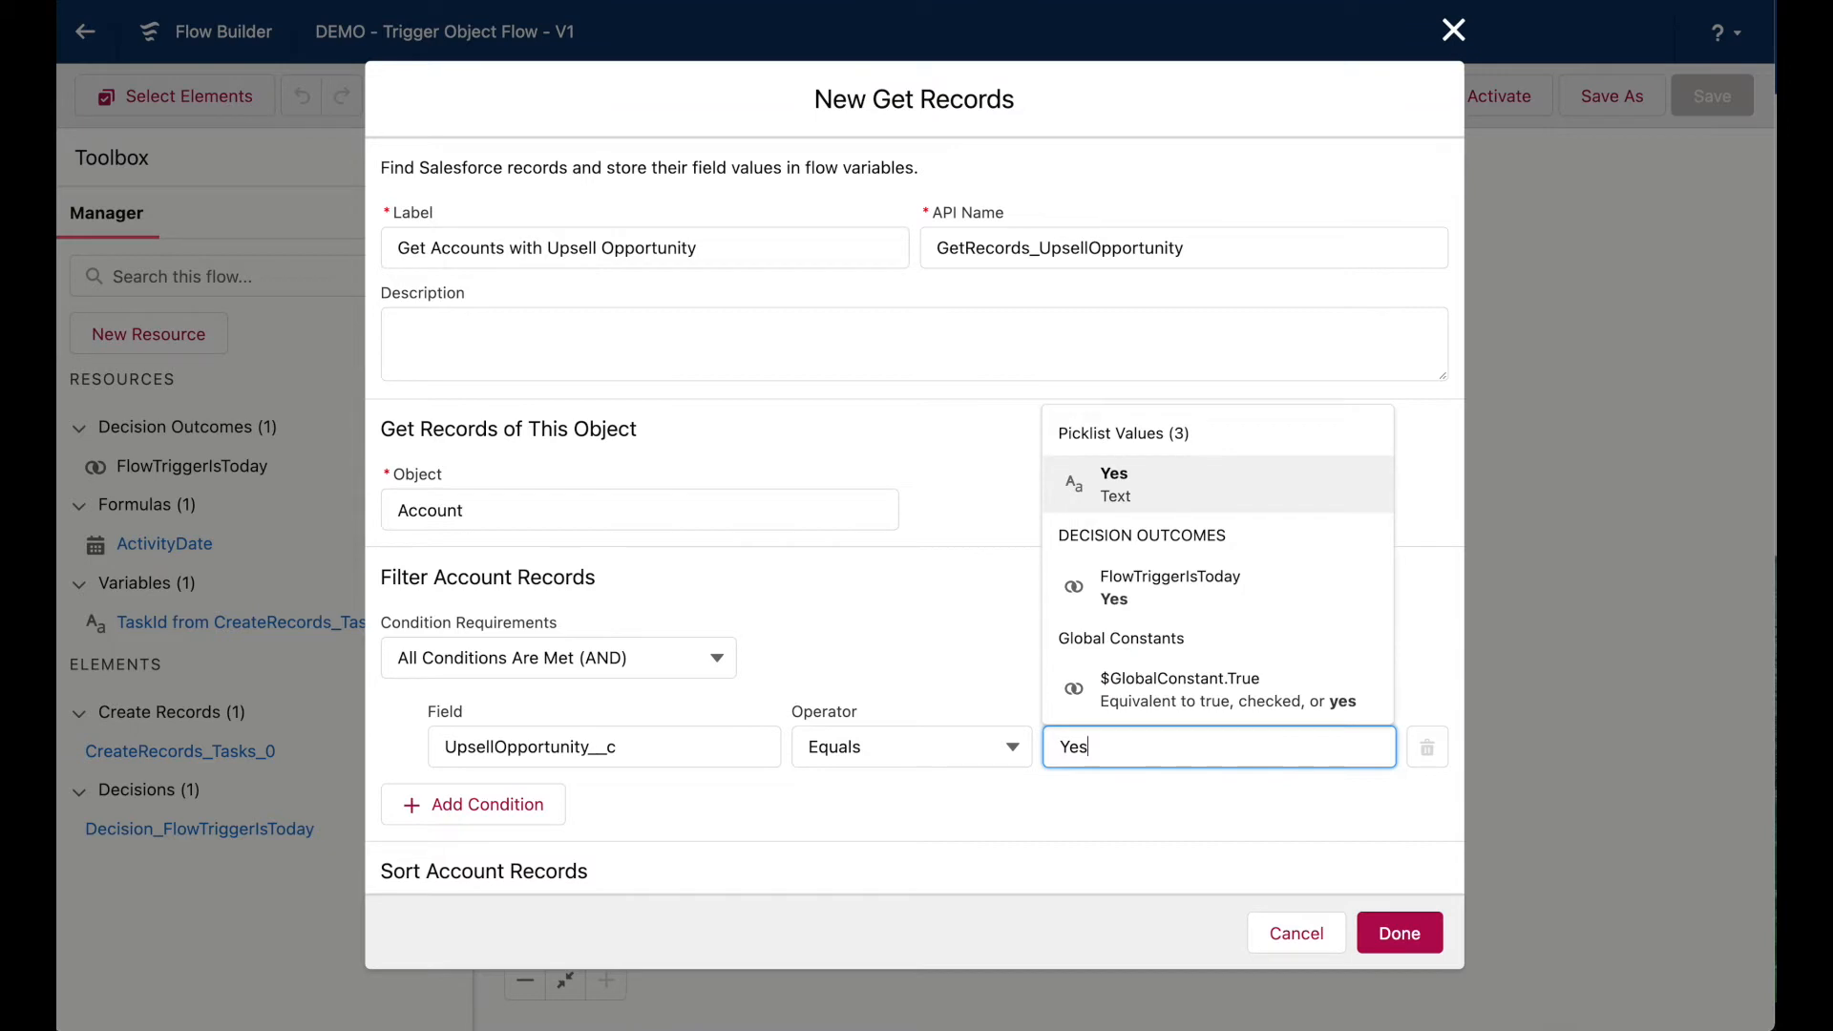
key("Return")
left_click(836, 628)
scroll(833, 625, "down", 4)
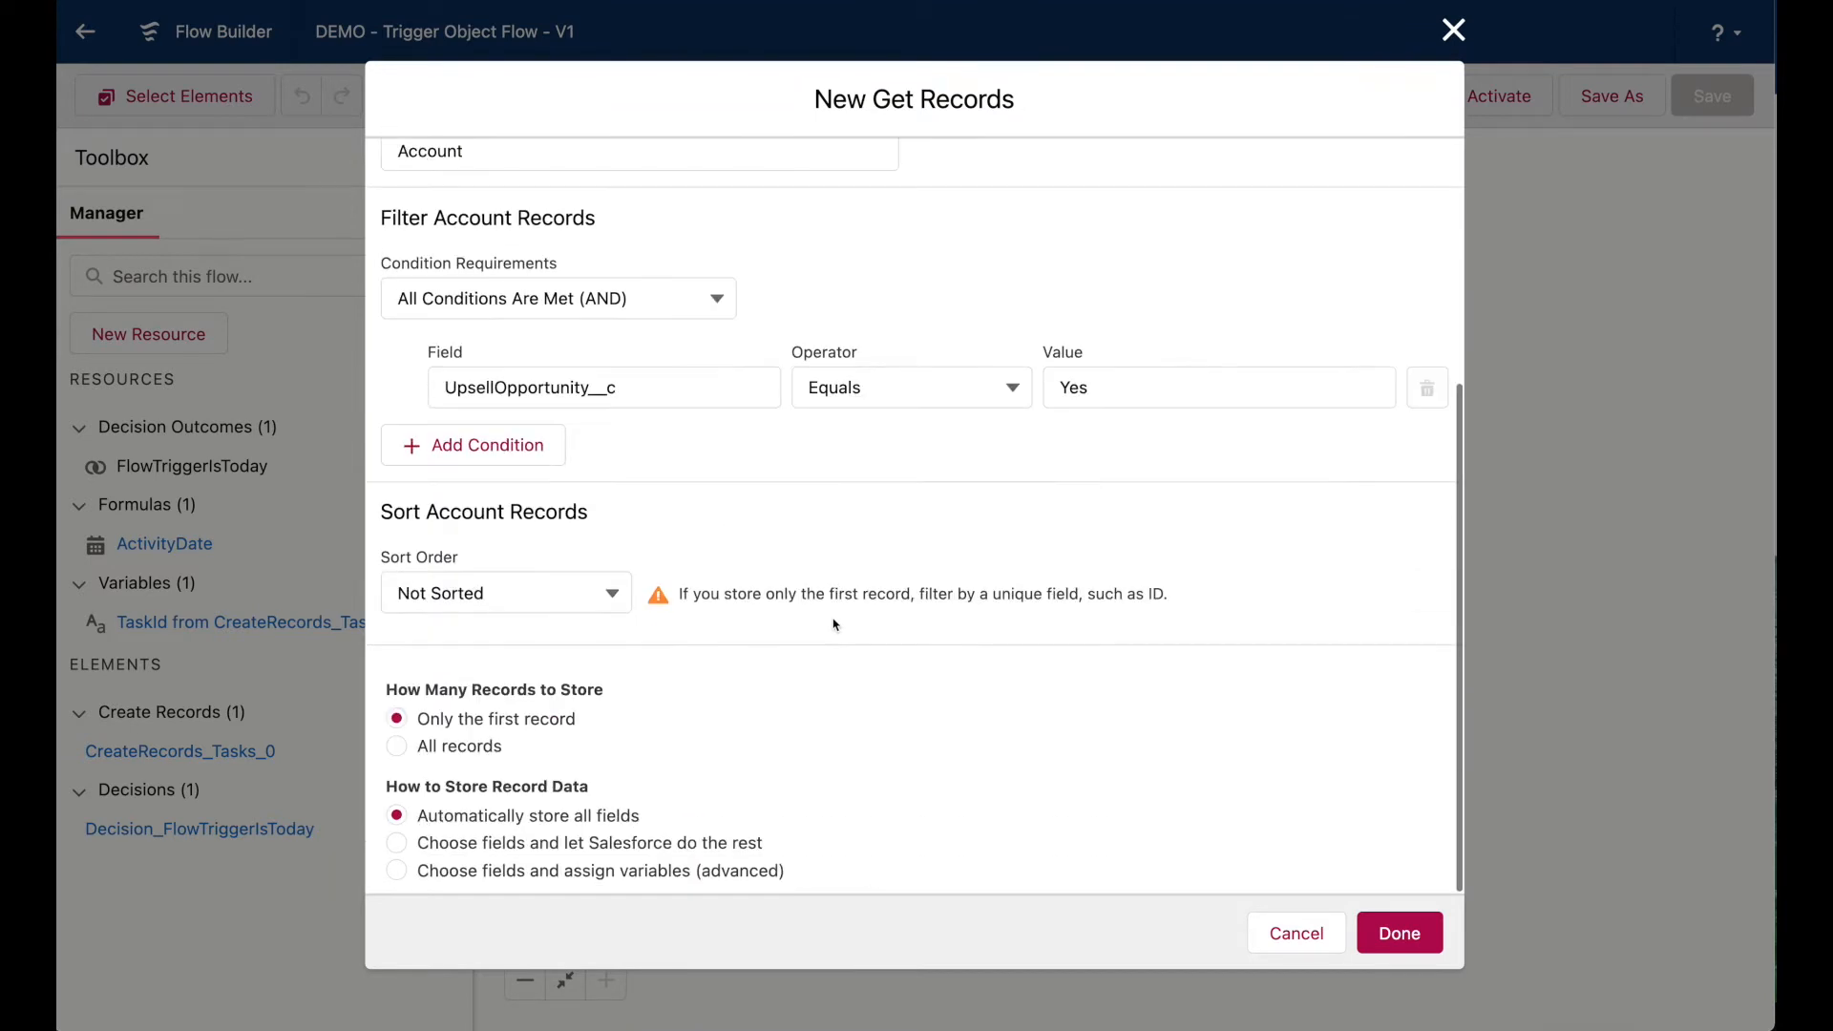
Store all matching Account records with the option to choose fields and let Salesforce do the rest, and finish the Get Records element.
left_click(468, 751)
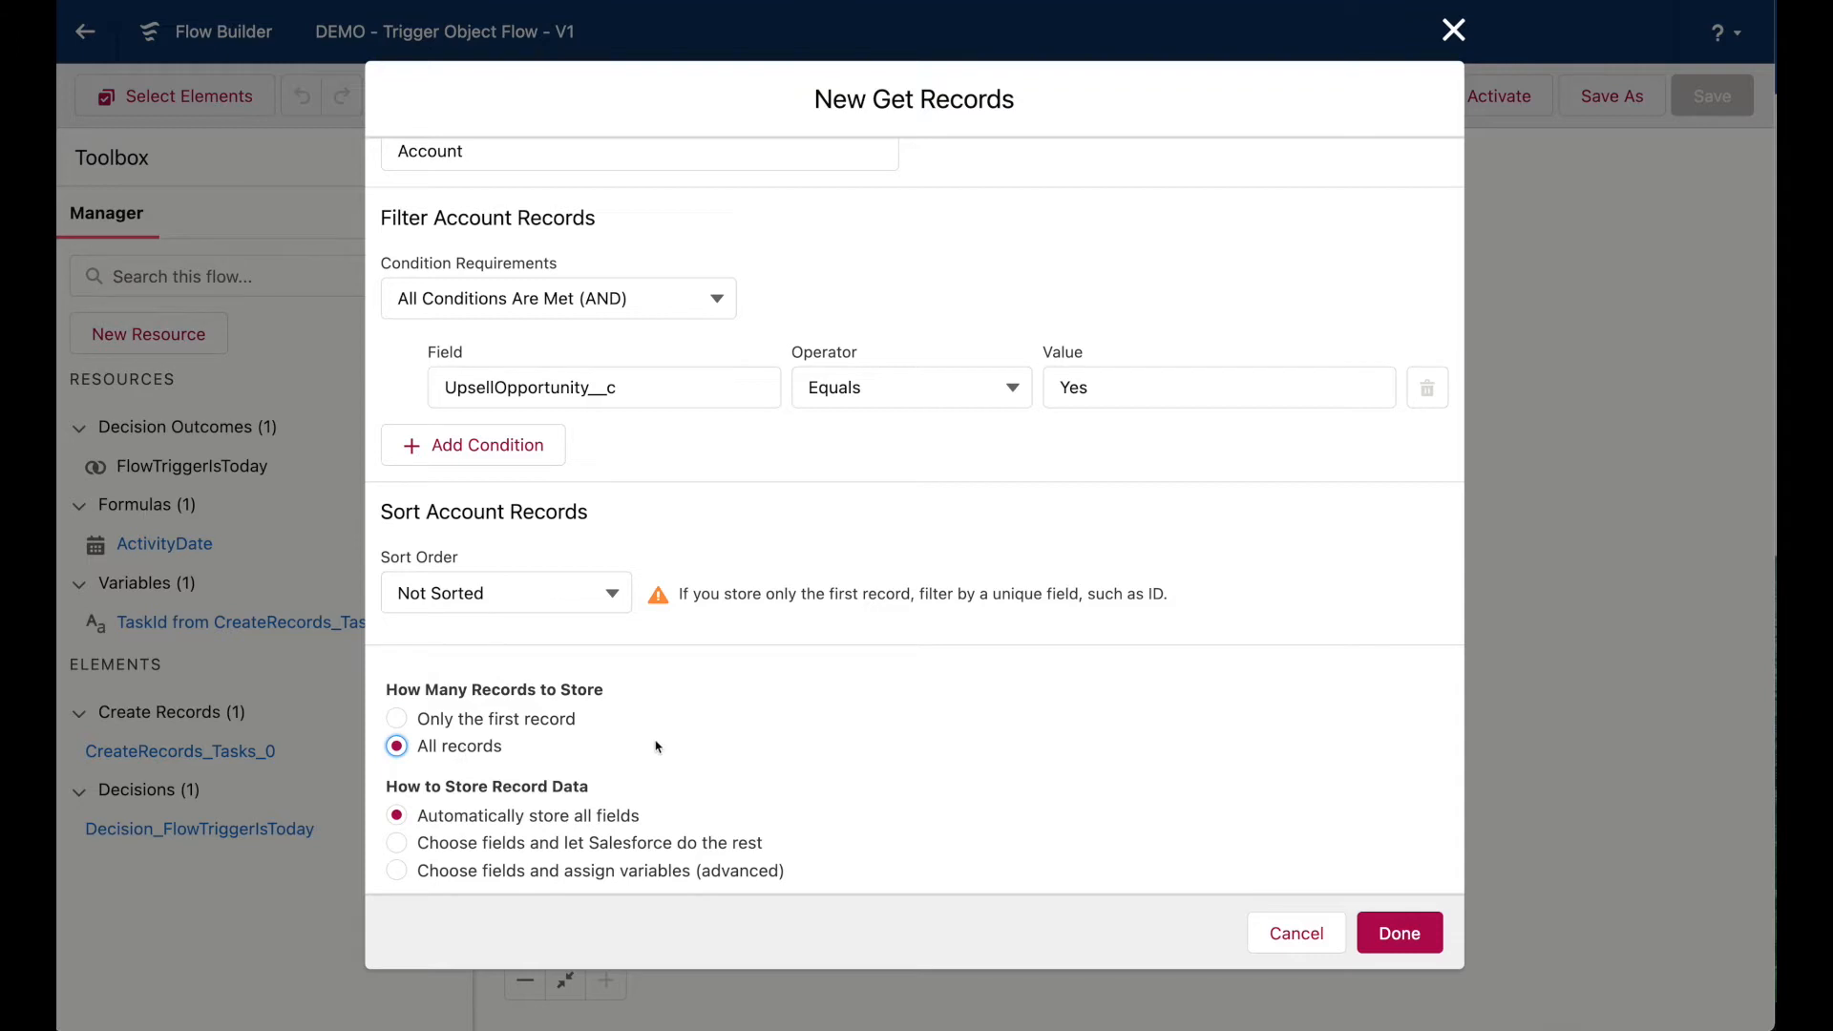
left_click(687, 844)
scroll(781, 744, "down", 3)
scroll(781, 744, "down", 2)
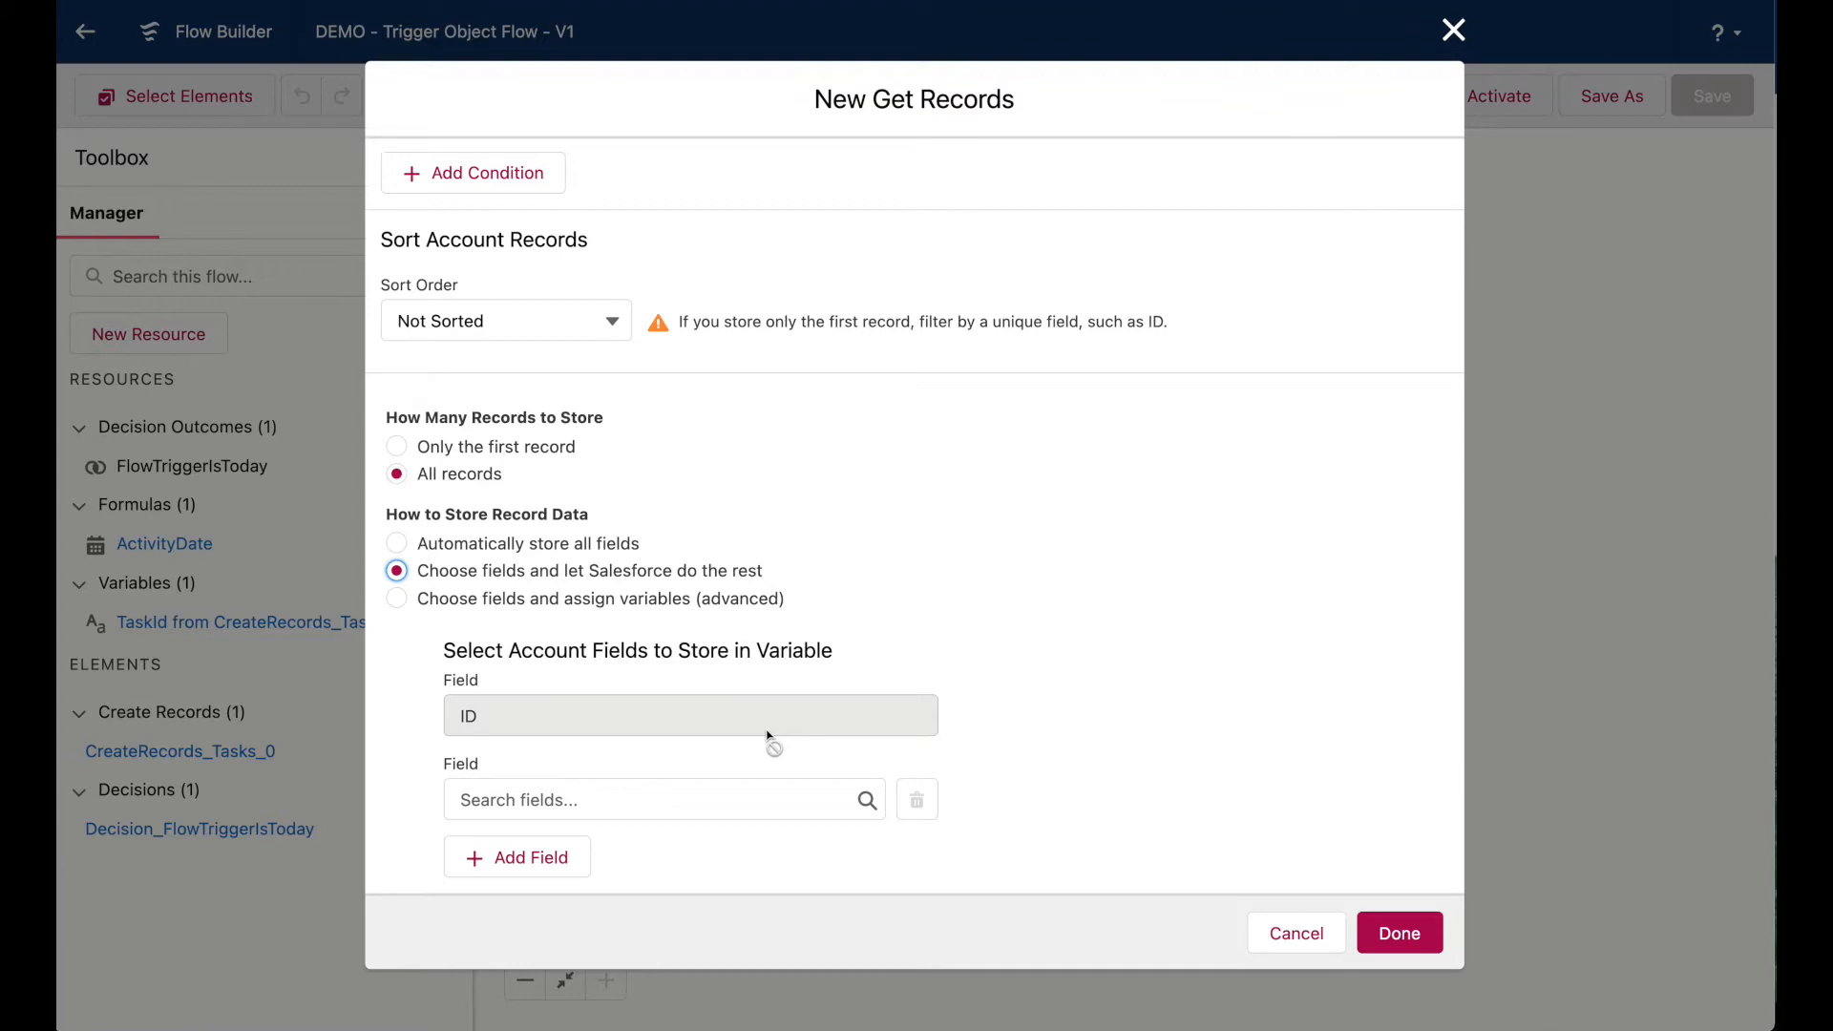
left_click(1407, 924)
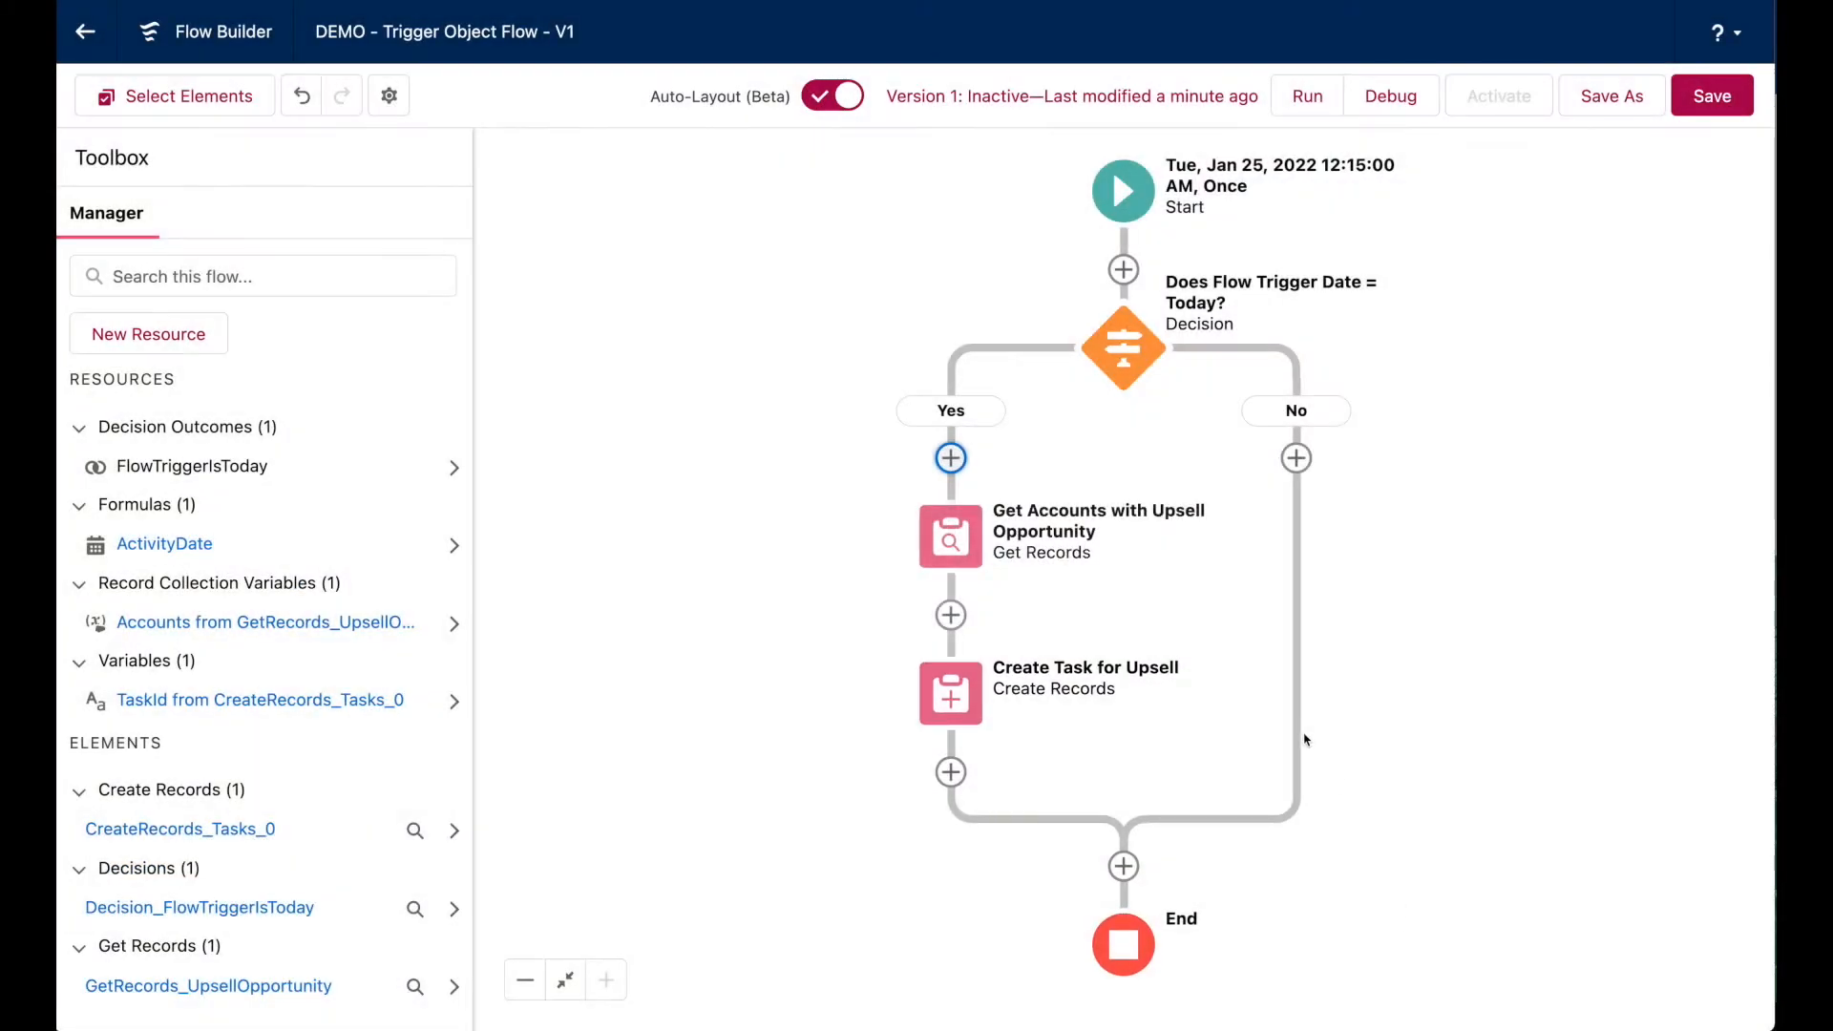
Add a Loop element between Get Accounts with Upsell Opportunity and Create Task for Upsell, labelled Loop Through Found Accounts.
left_click_drag(1249, 687, 1242, 597)
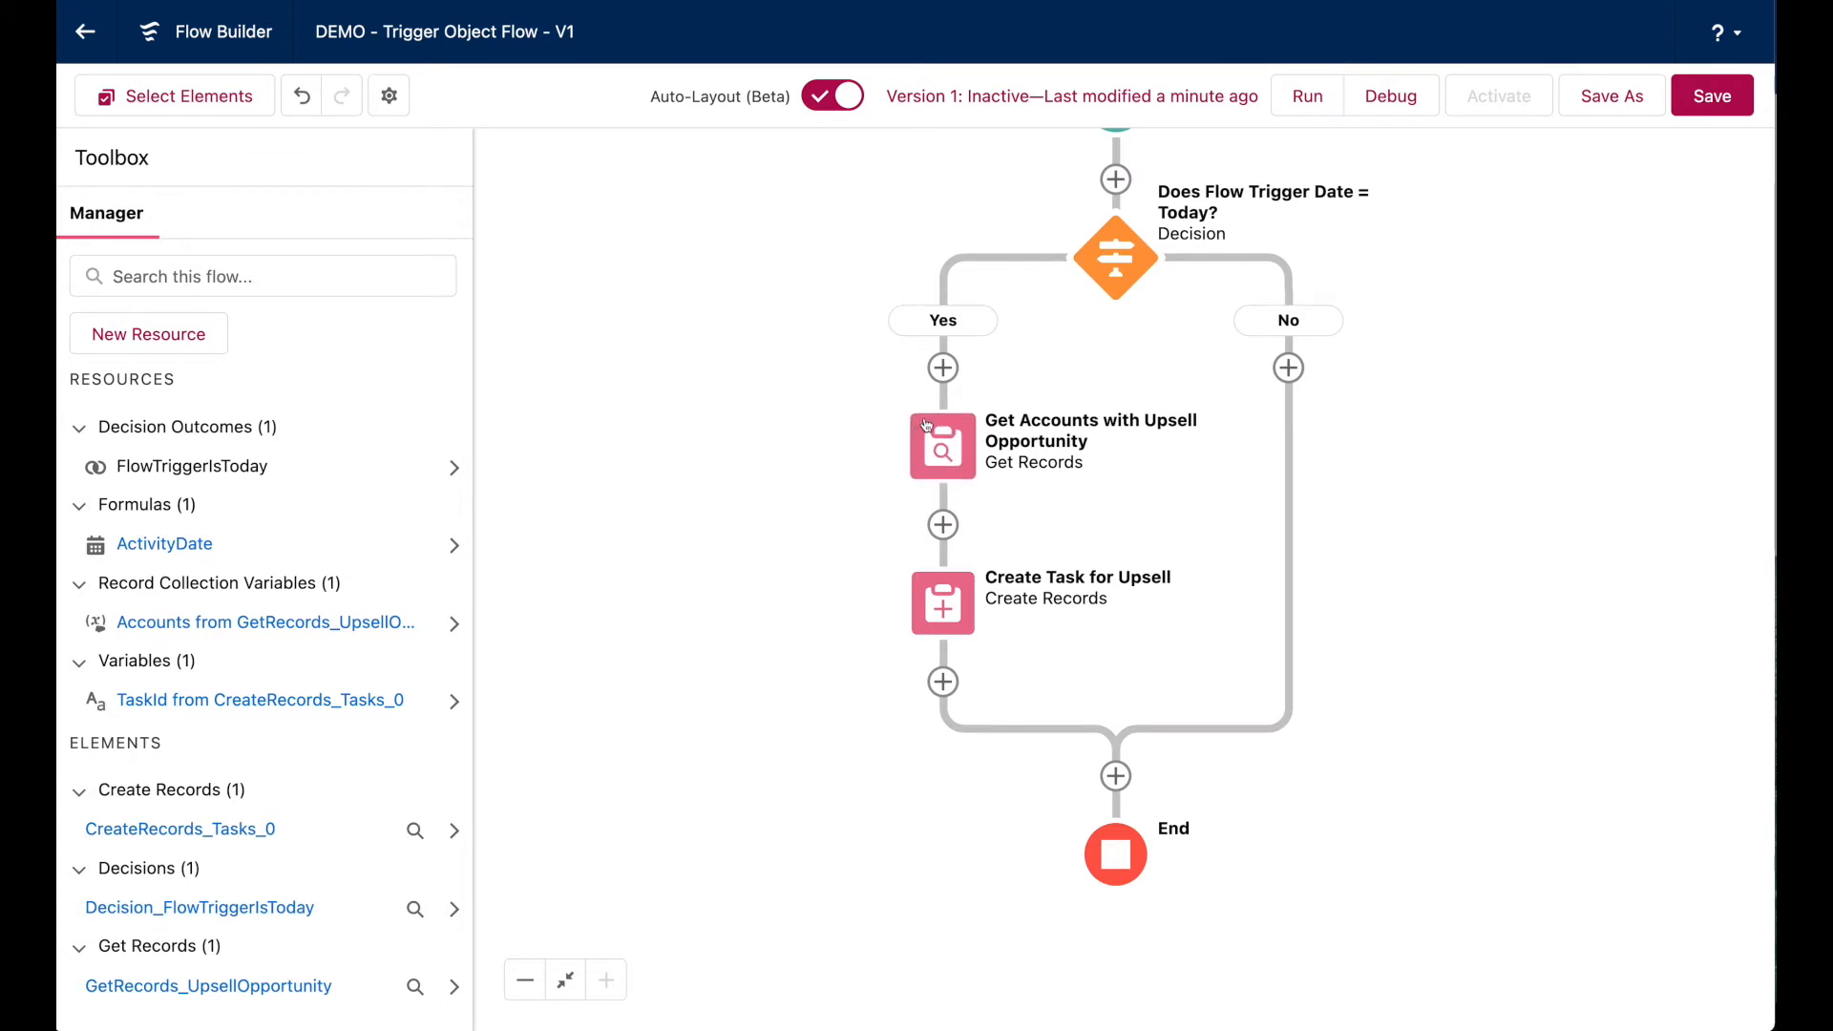
left_click(944, 524)
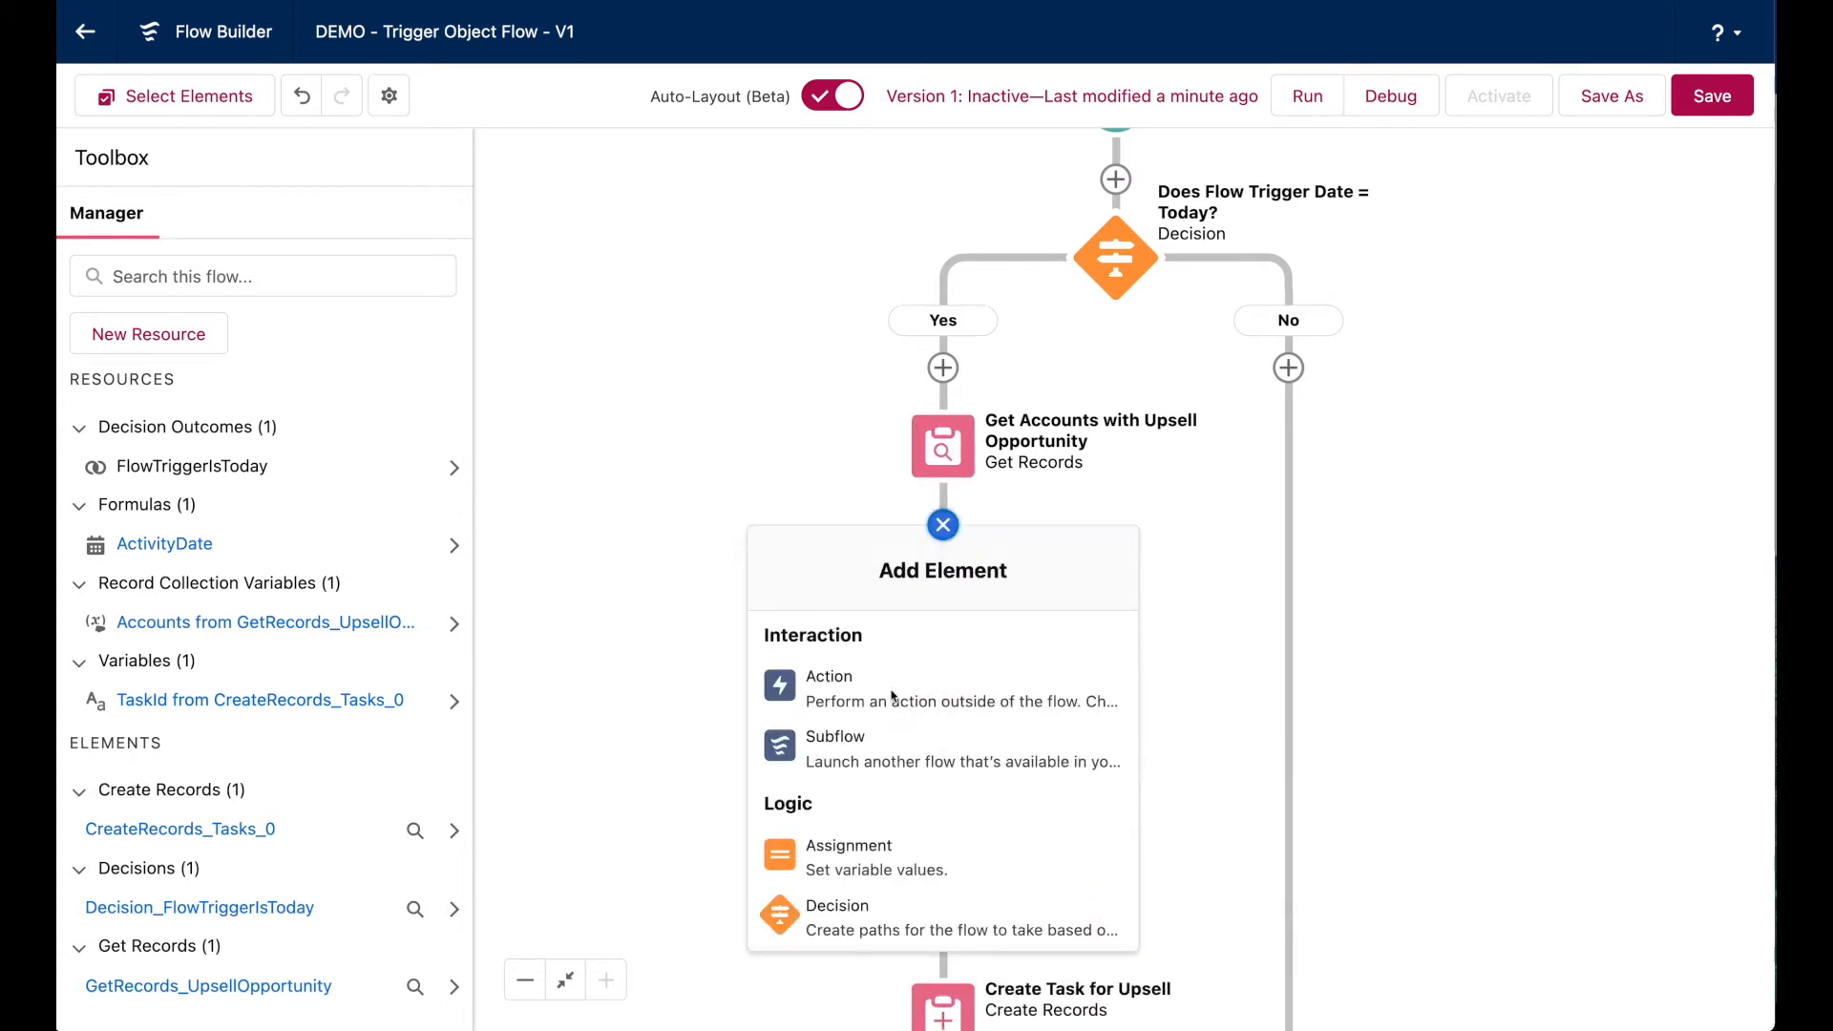
scroll(892, 695, "down", 5)
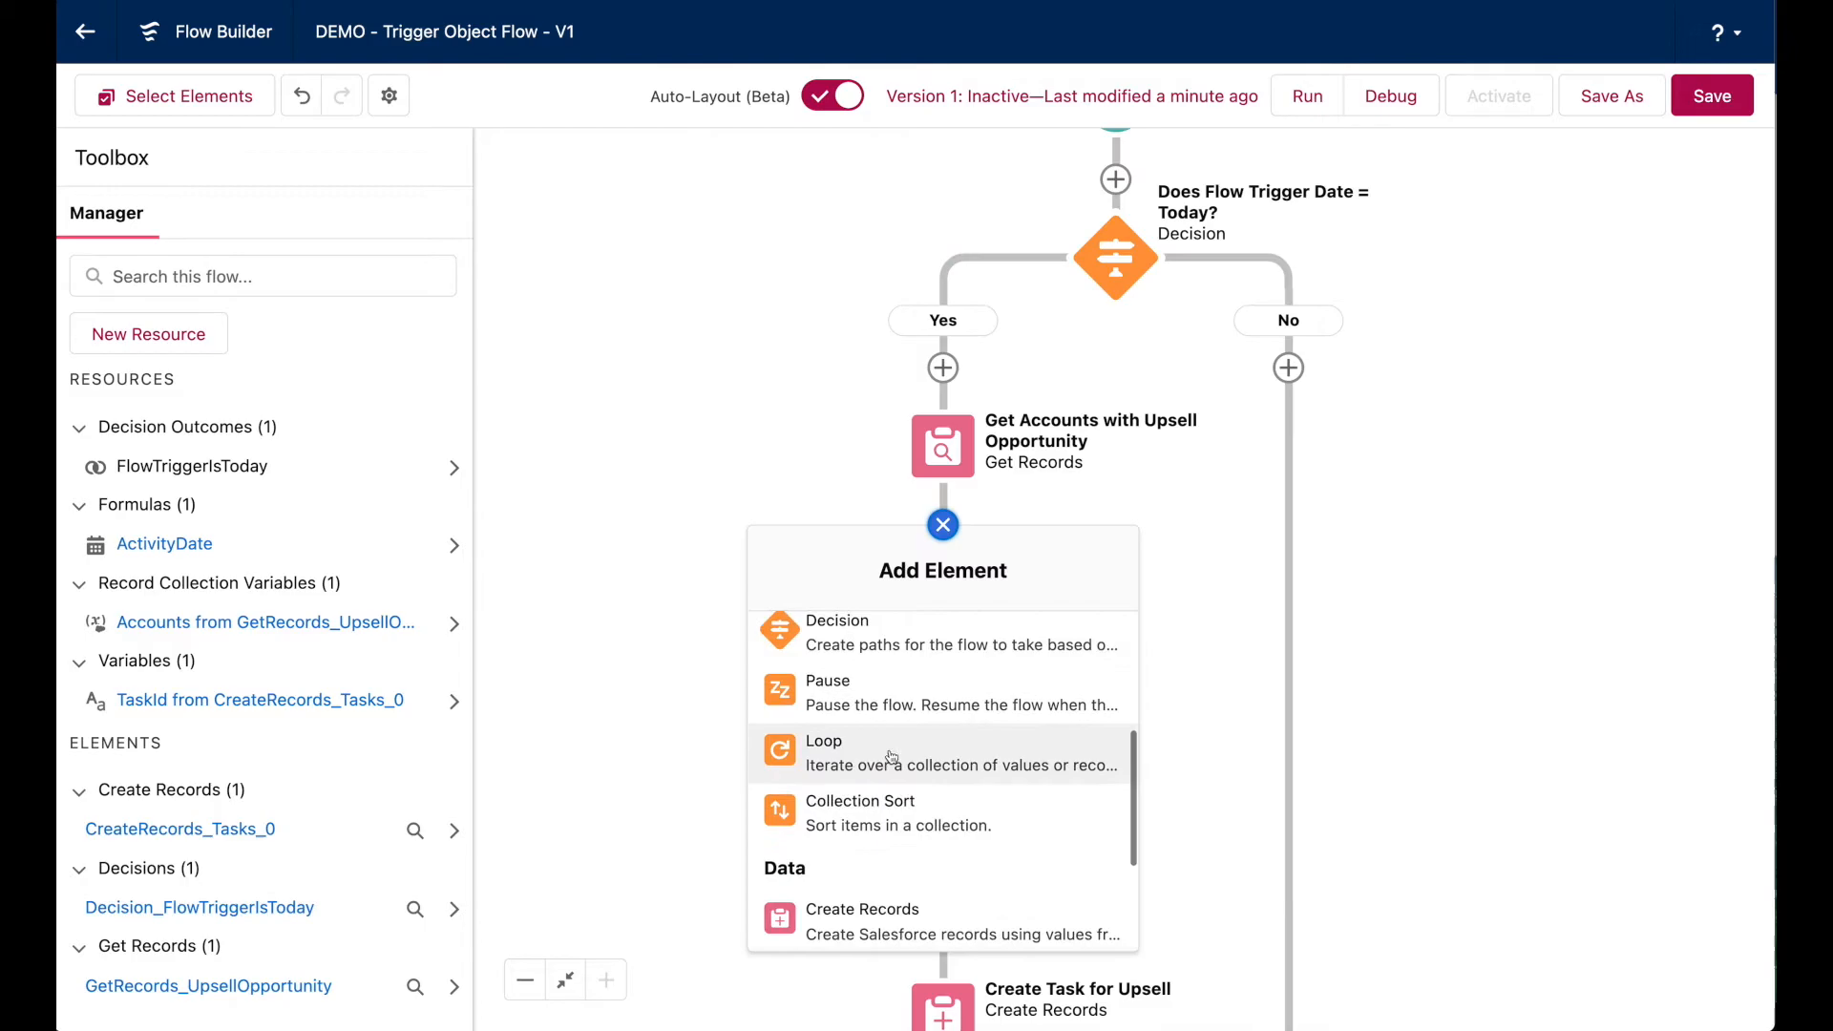
left_click(891, 757)
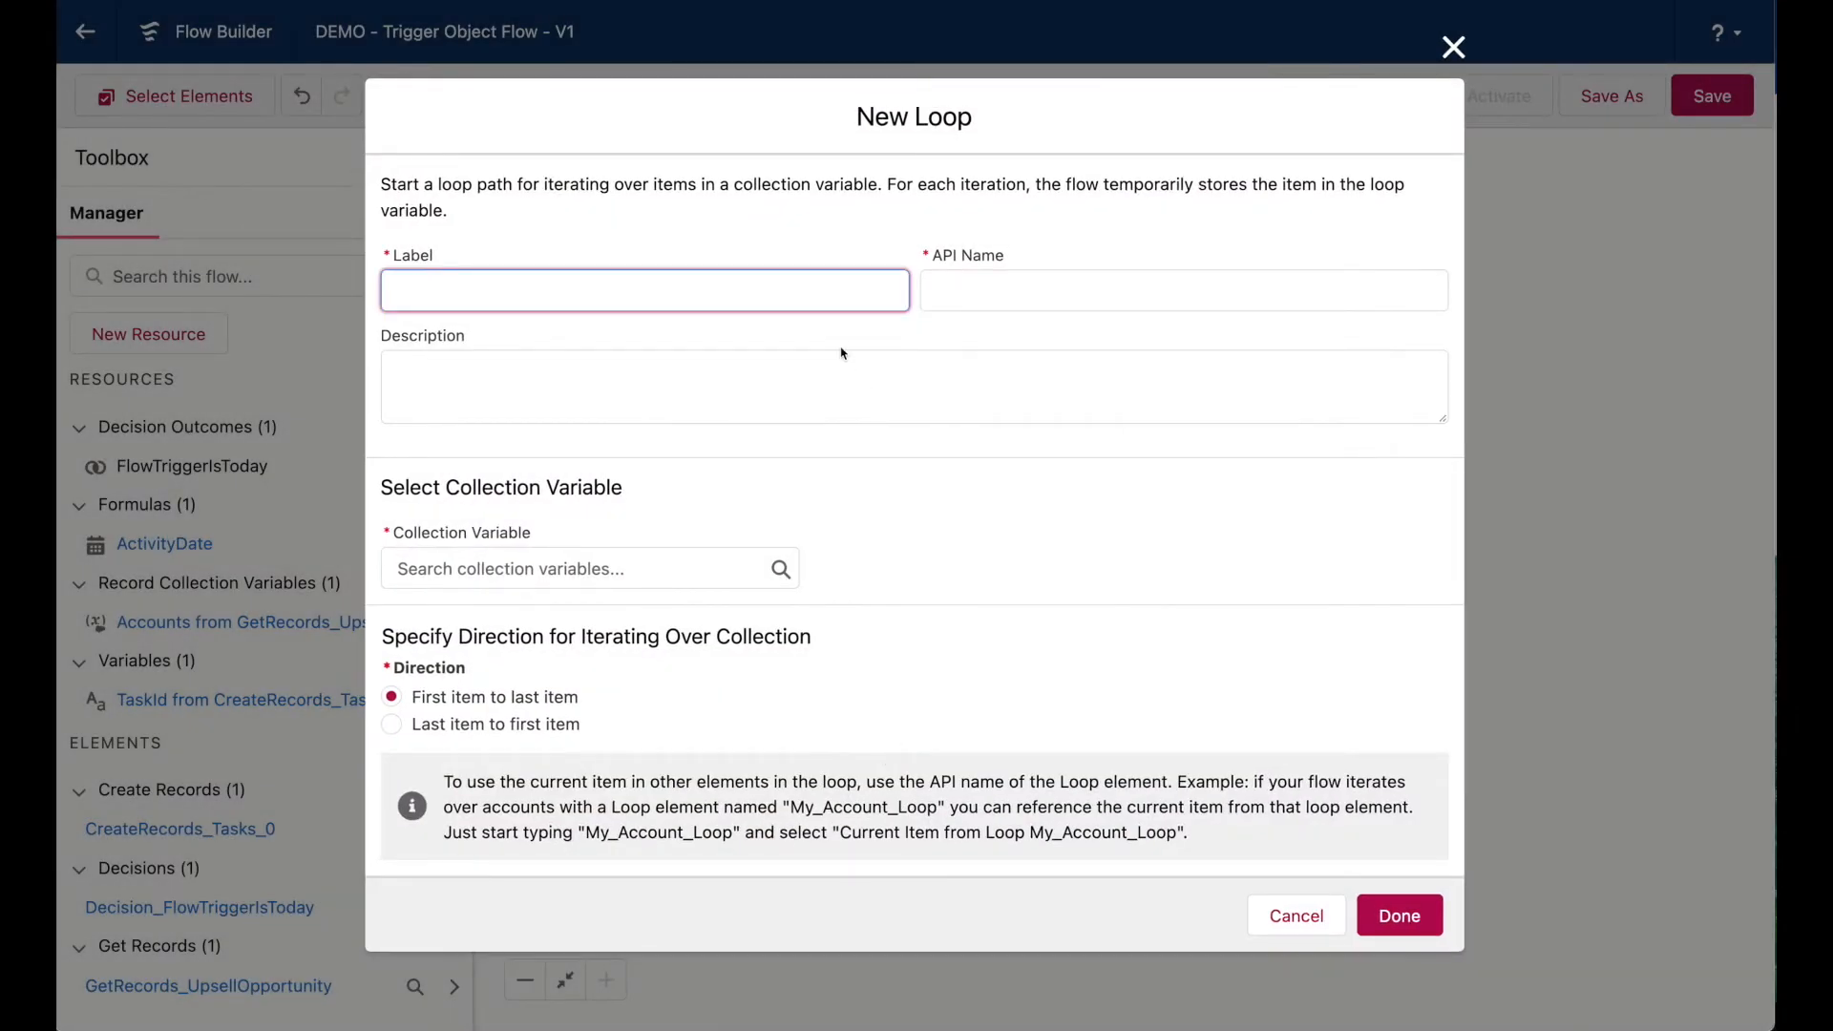
type("Loop Through Found Accounts")
key("Tab")
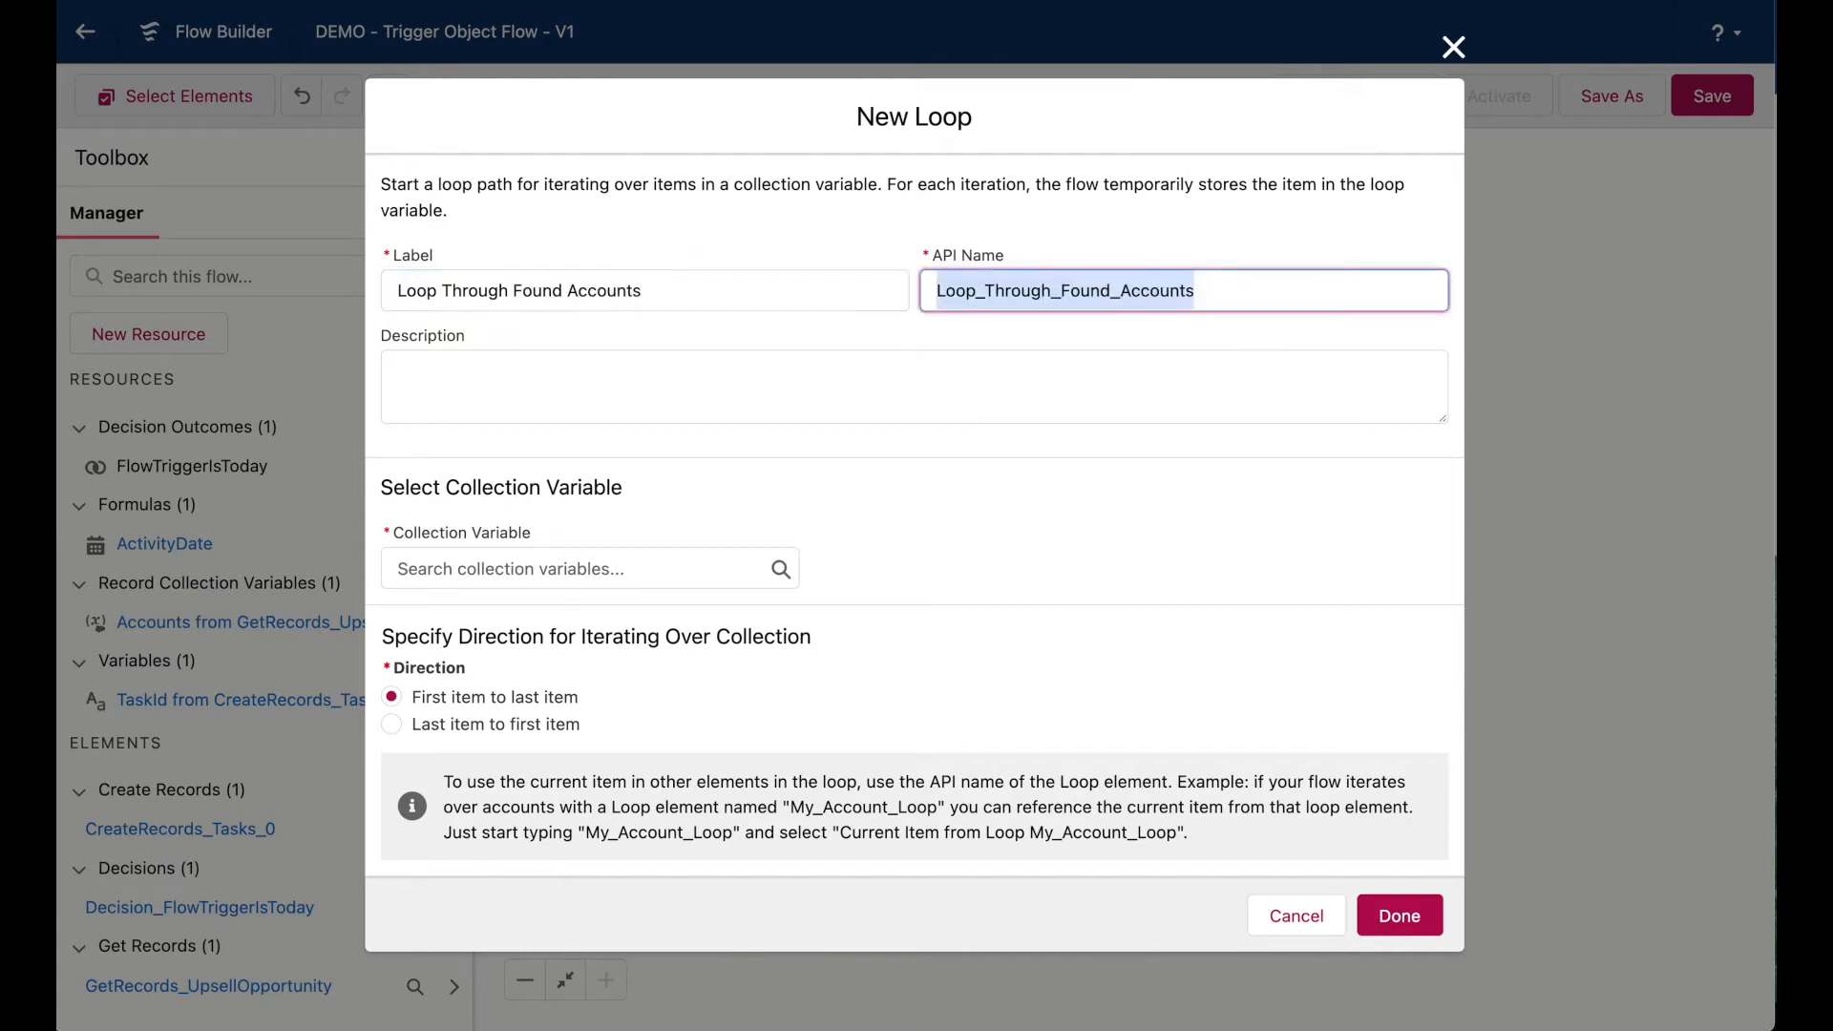
Set the loop's collection variable to Accounts from GetRecords_UpsellOpportunity, finish the loop and save the flow.
left_click(702, 556)
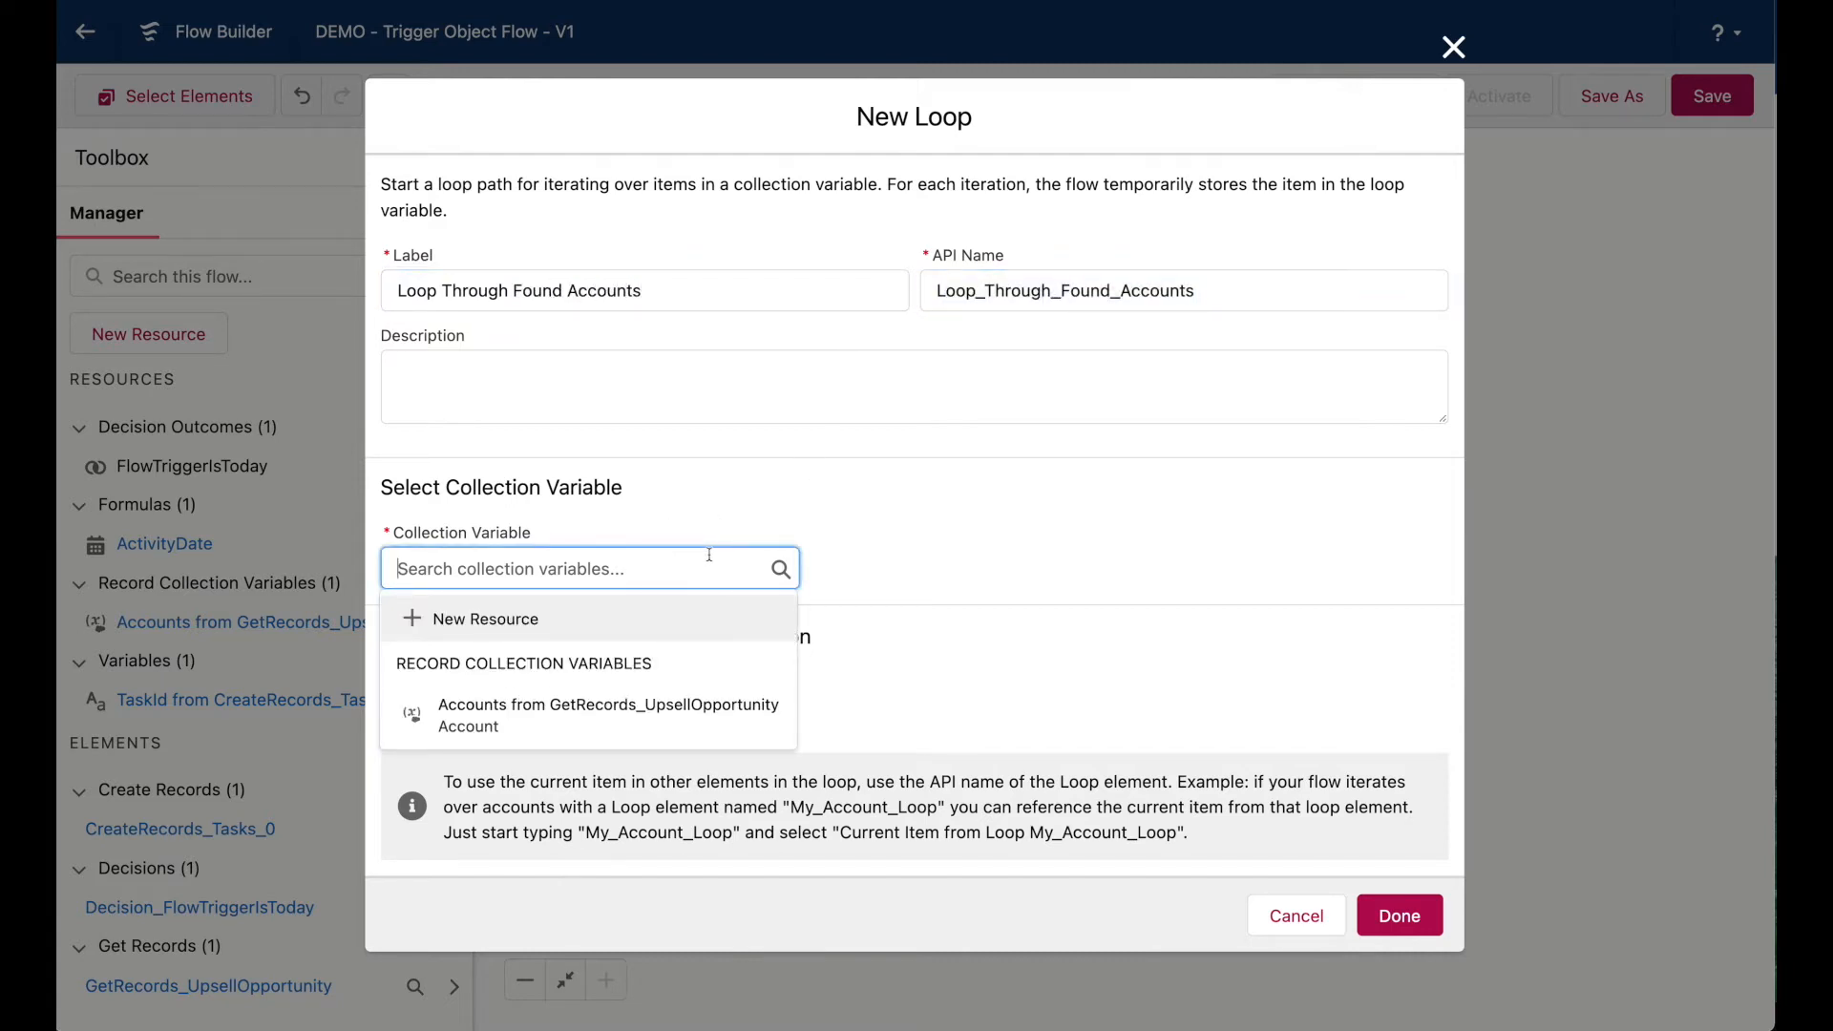
left_click(627, 716)
left_click(1045, 645)
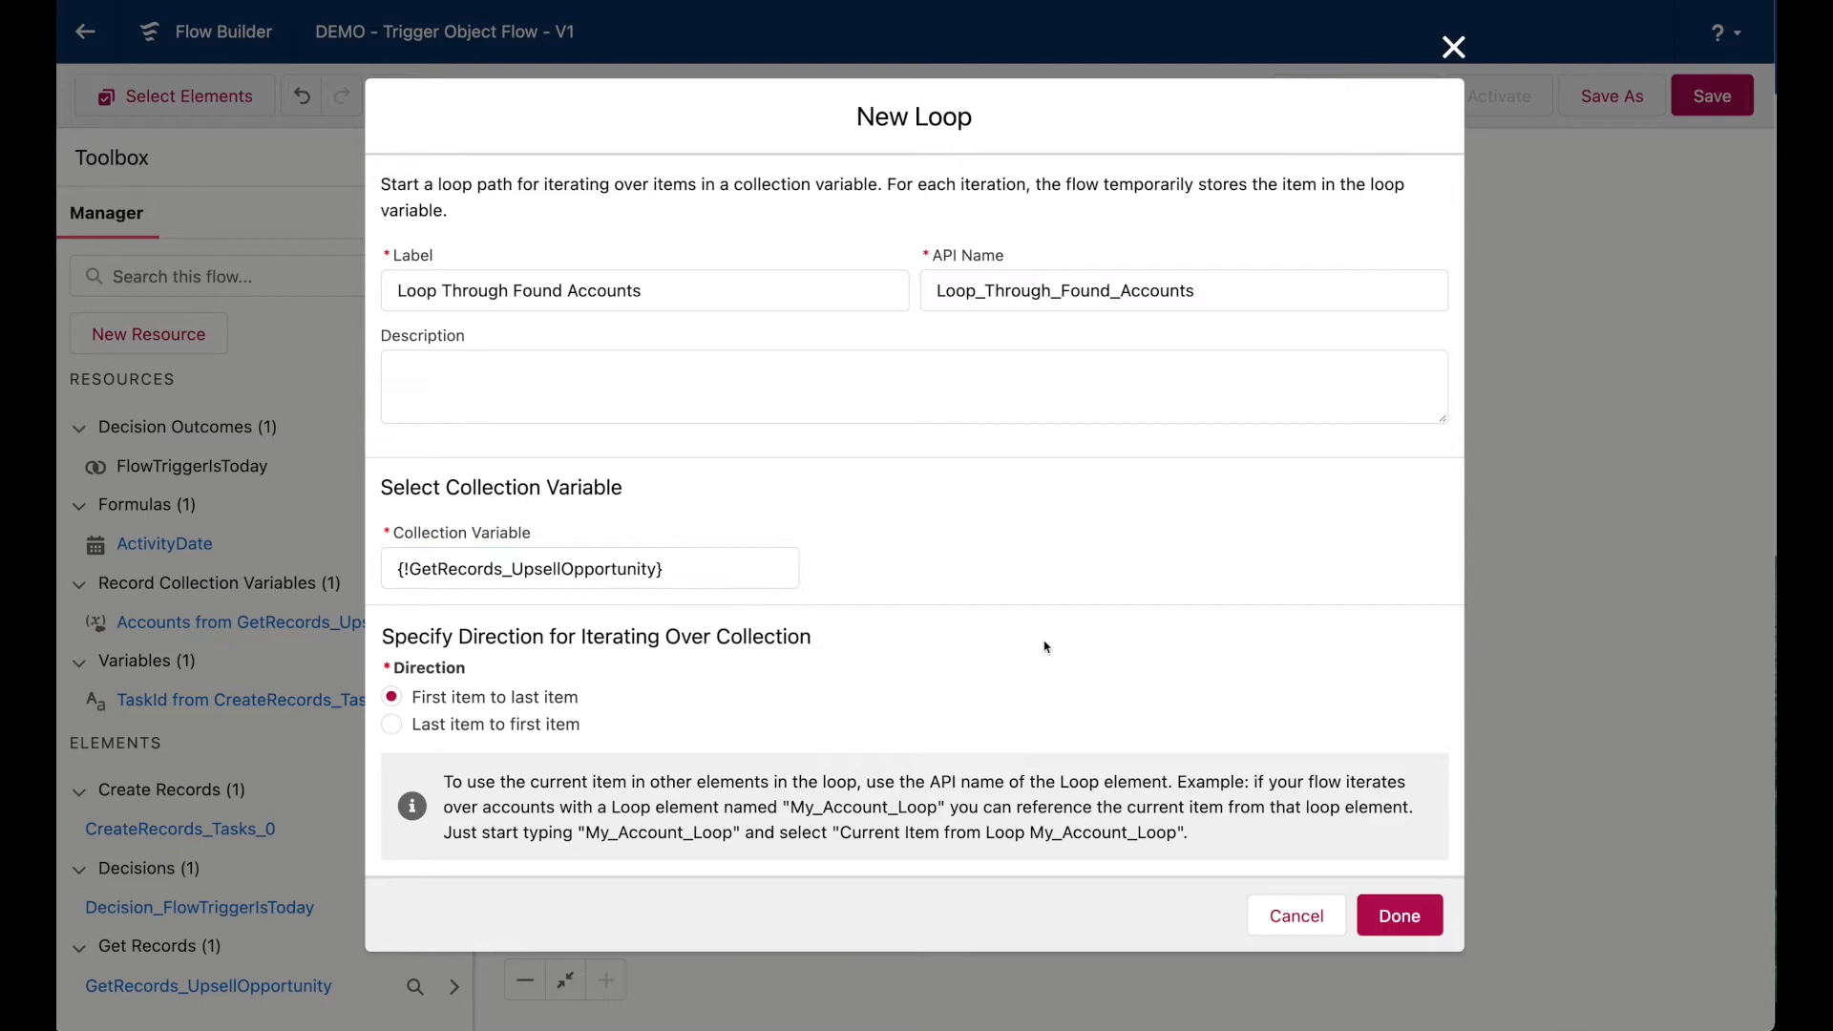
left_click(1408, 915)
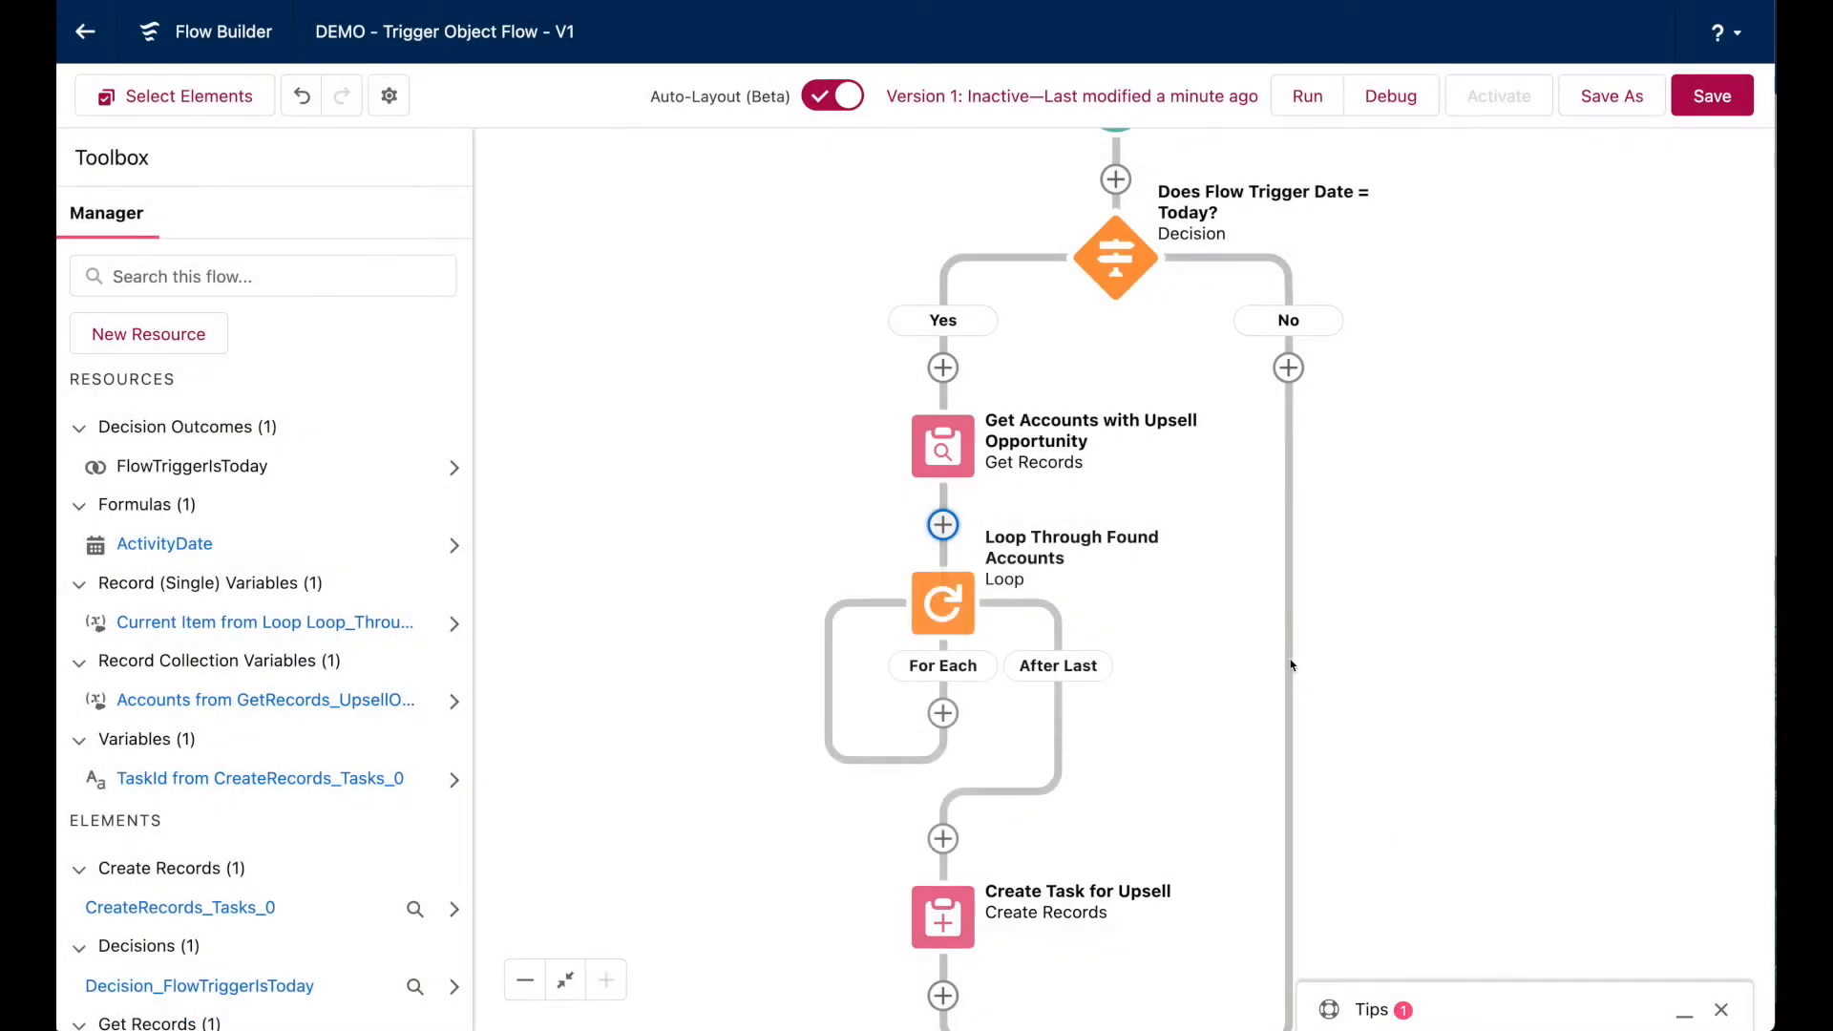
left_click_drag(1235, 681, 1194, 442)
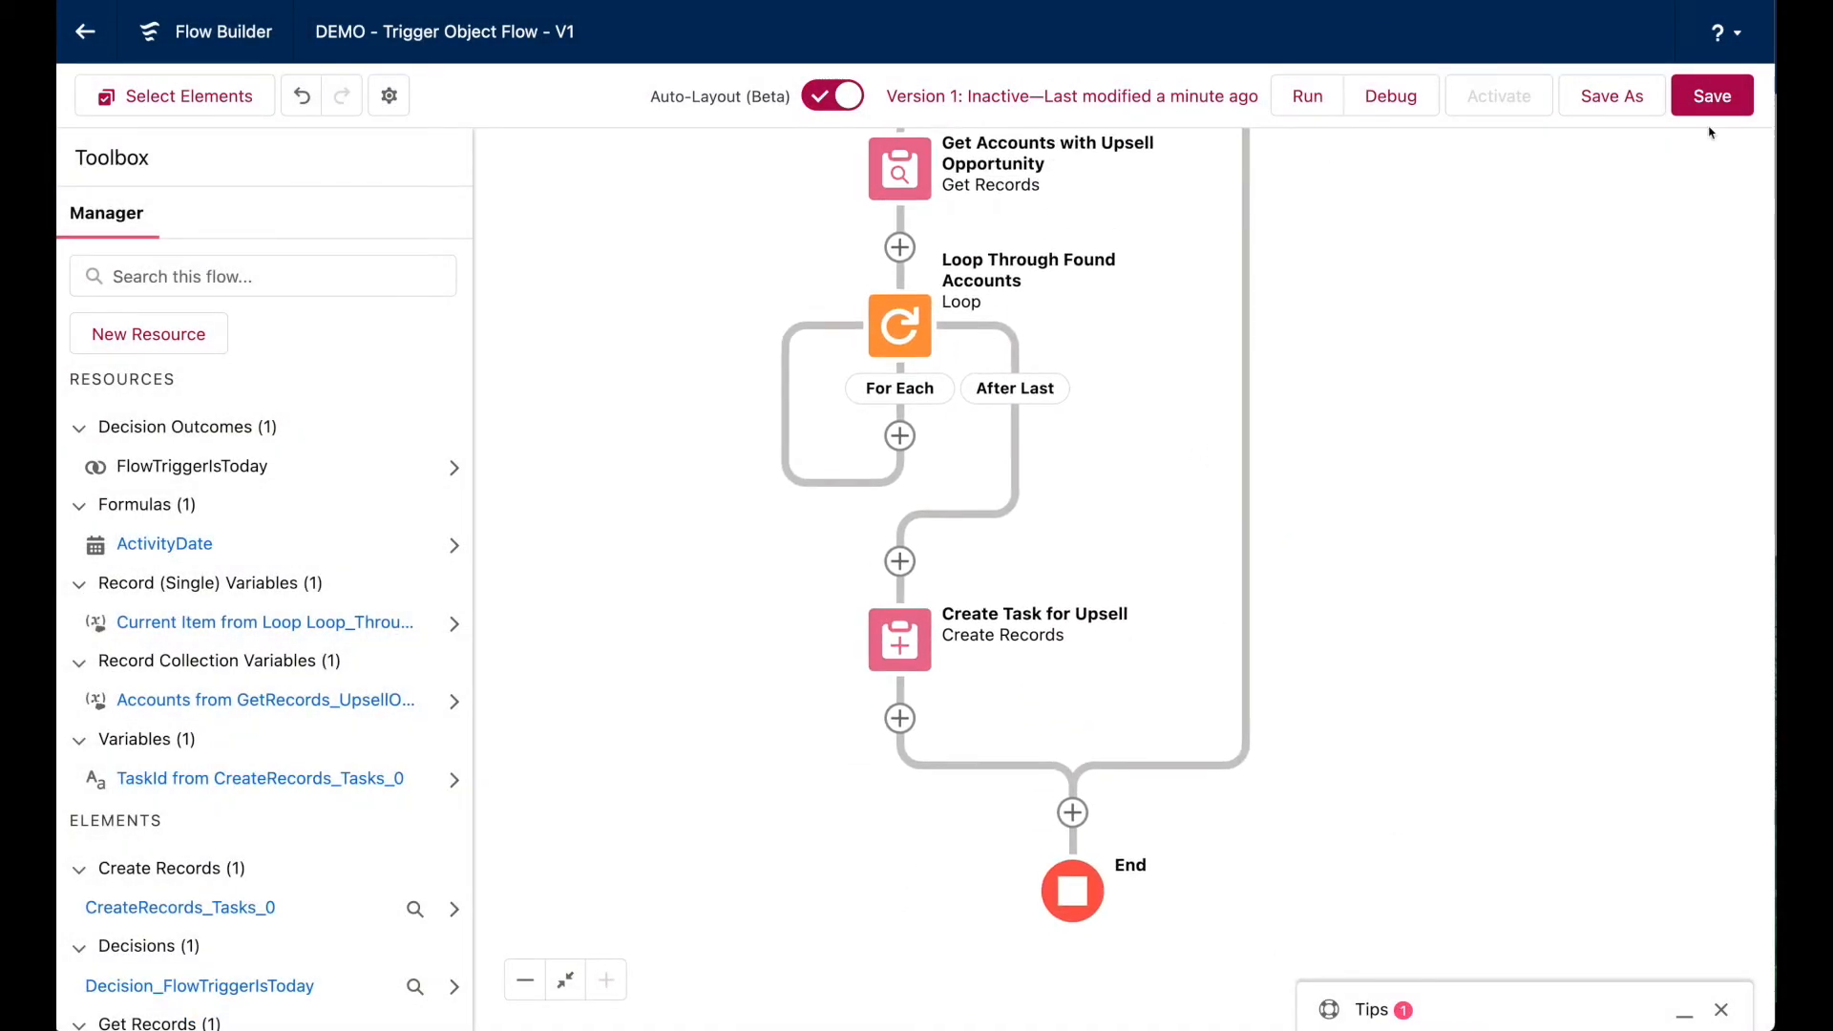
left_click(1737, 95)
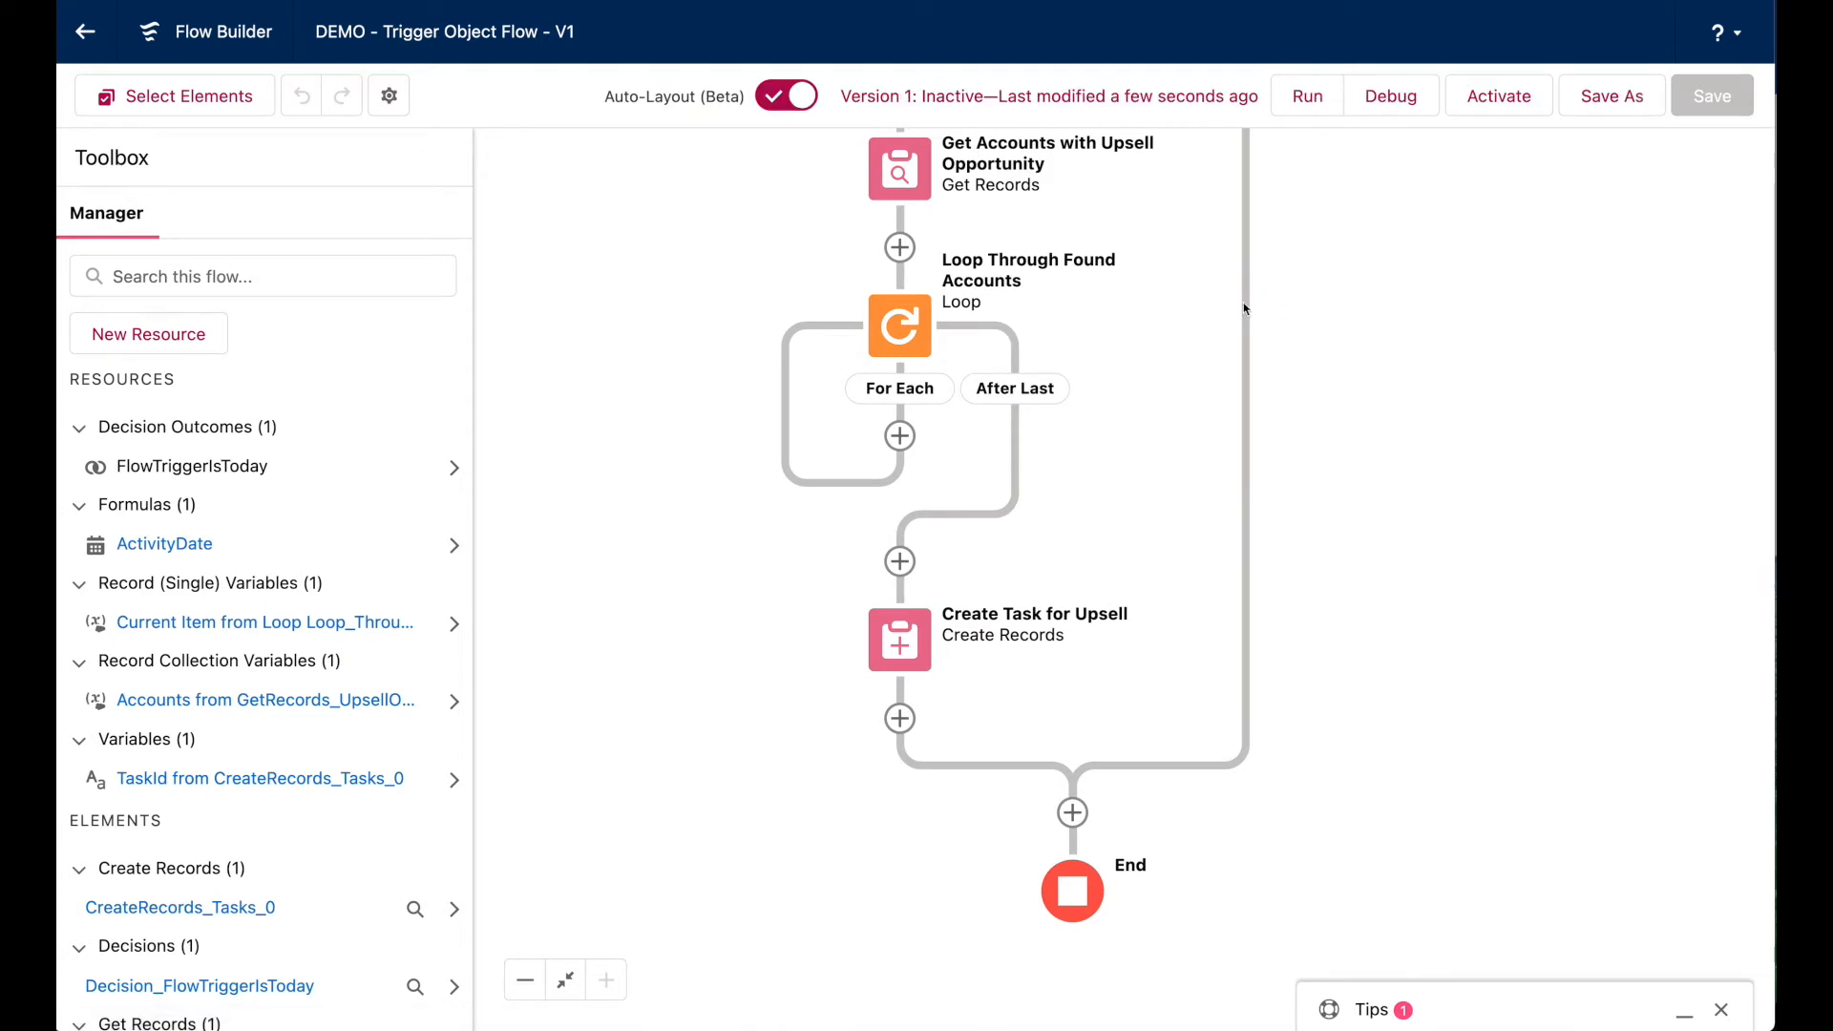
Add an Assignment element to the loop's For Each path, labelled Assign values to Task record.
left_click_drag(1216, 302, 1222, 342)
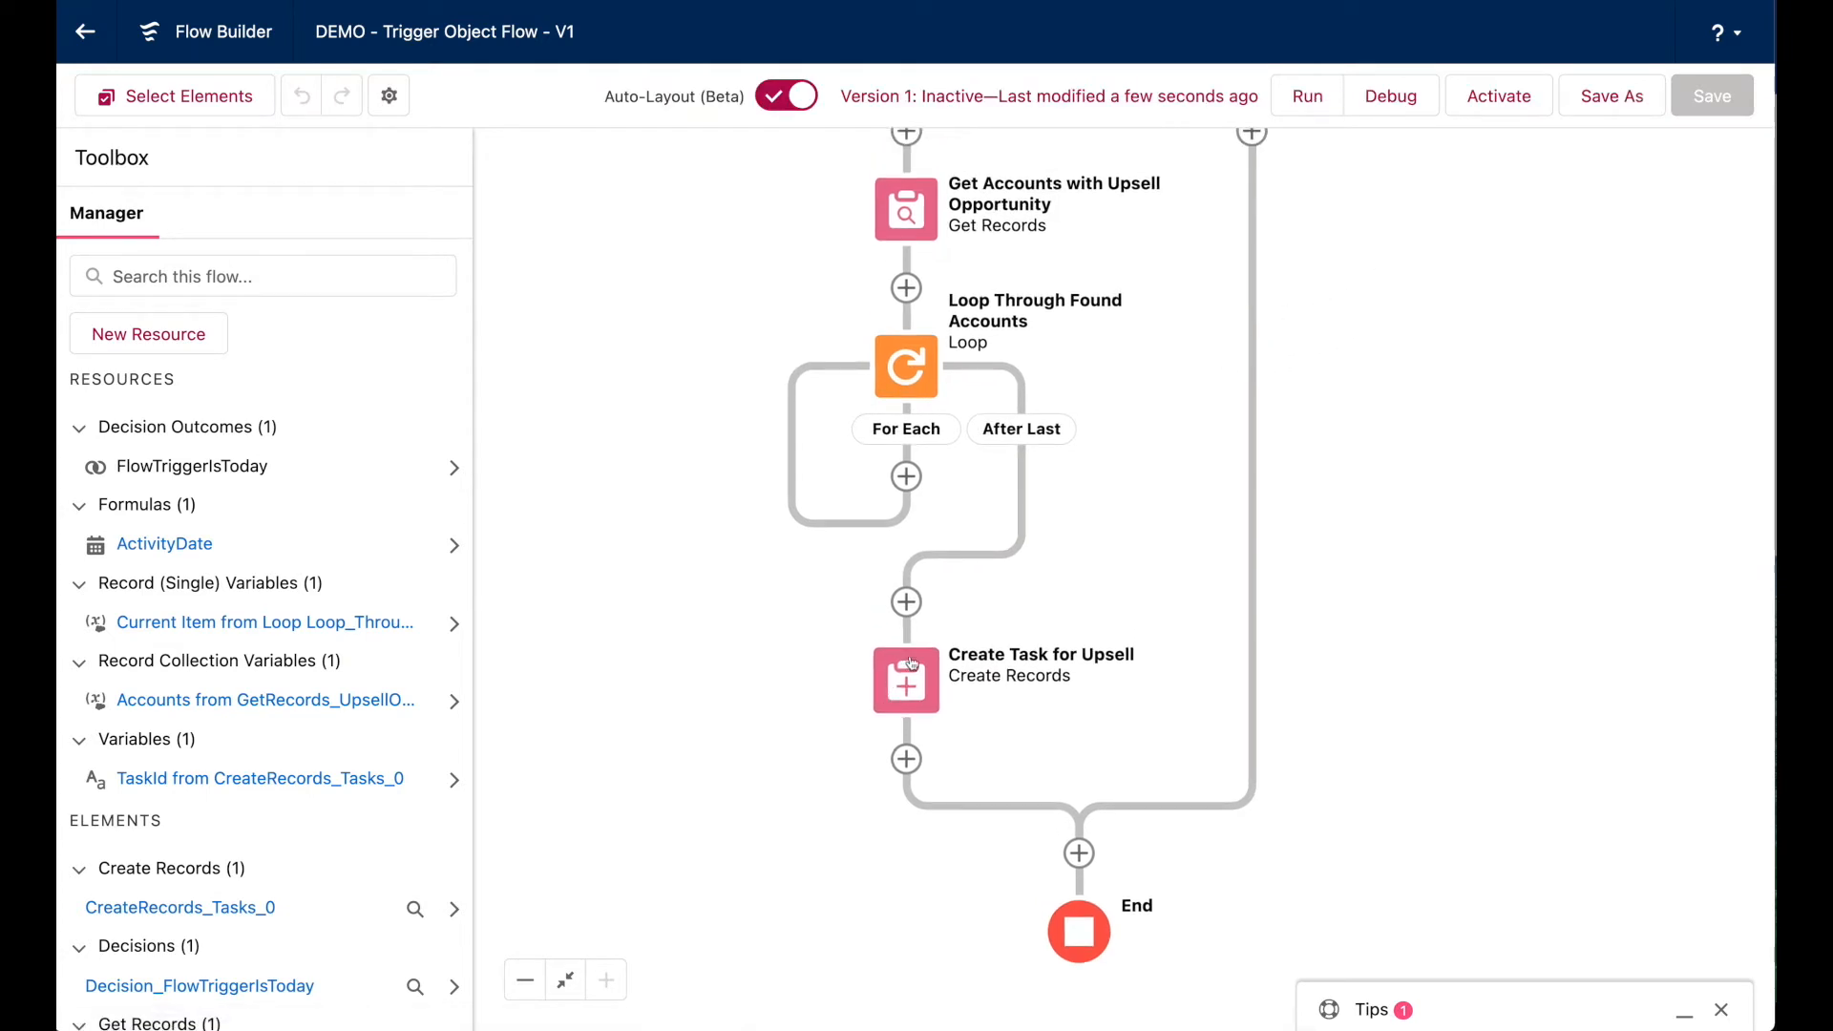
left_click(907, 476)
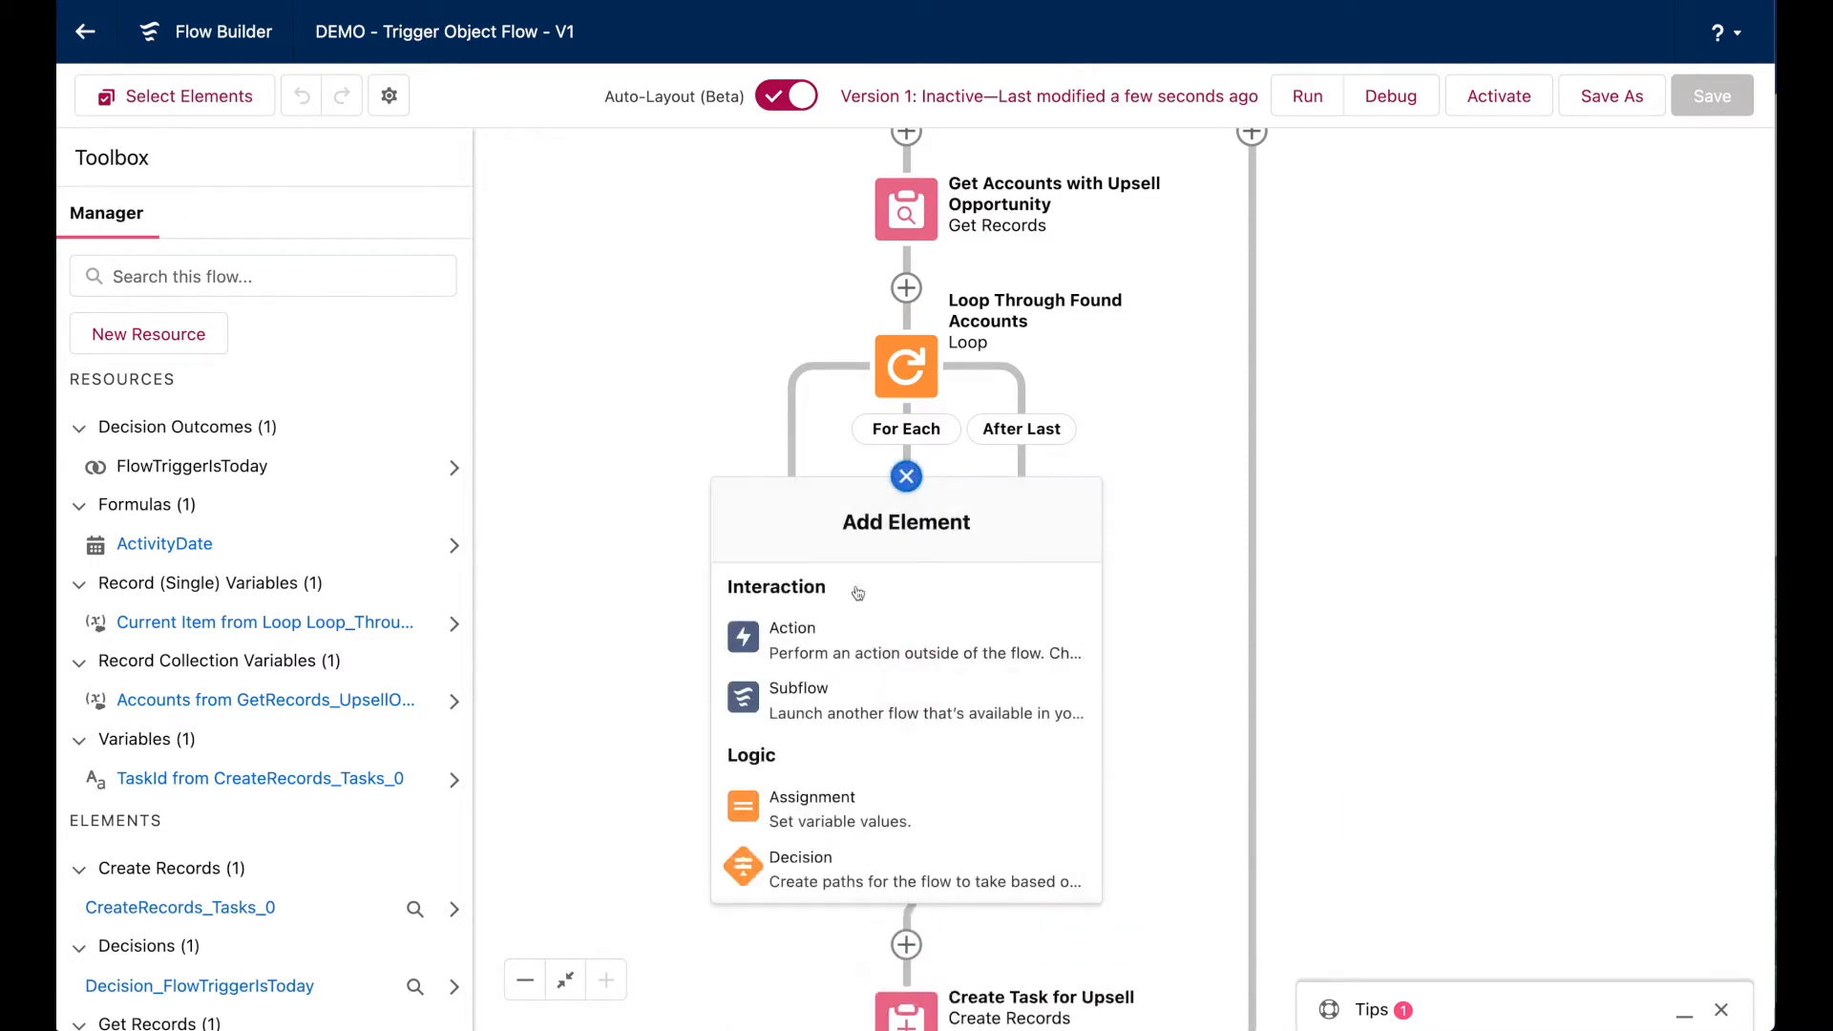
left_click(871, 796)
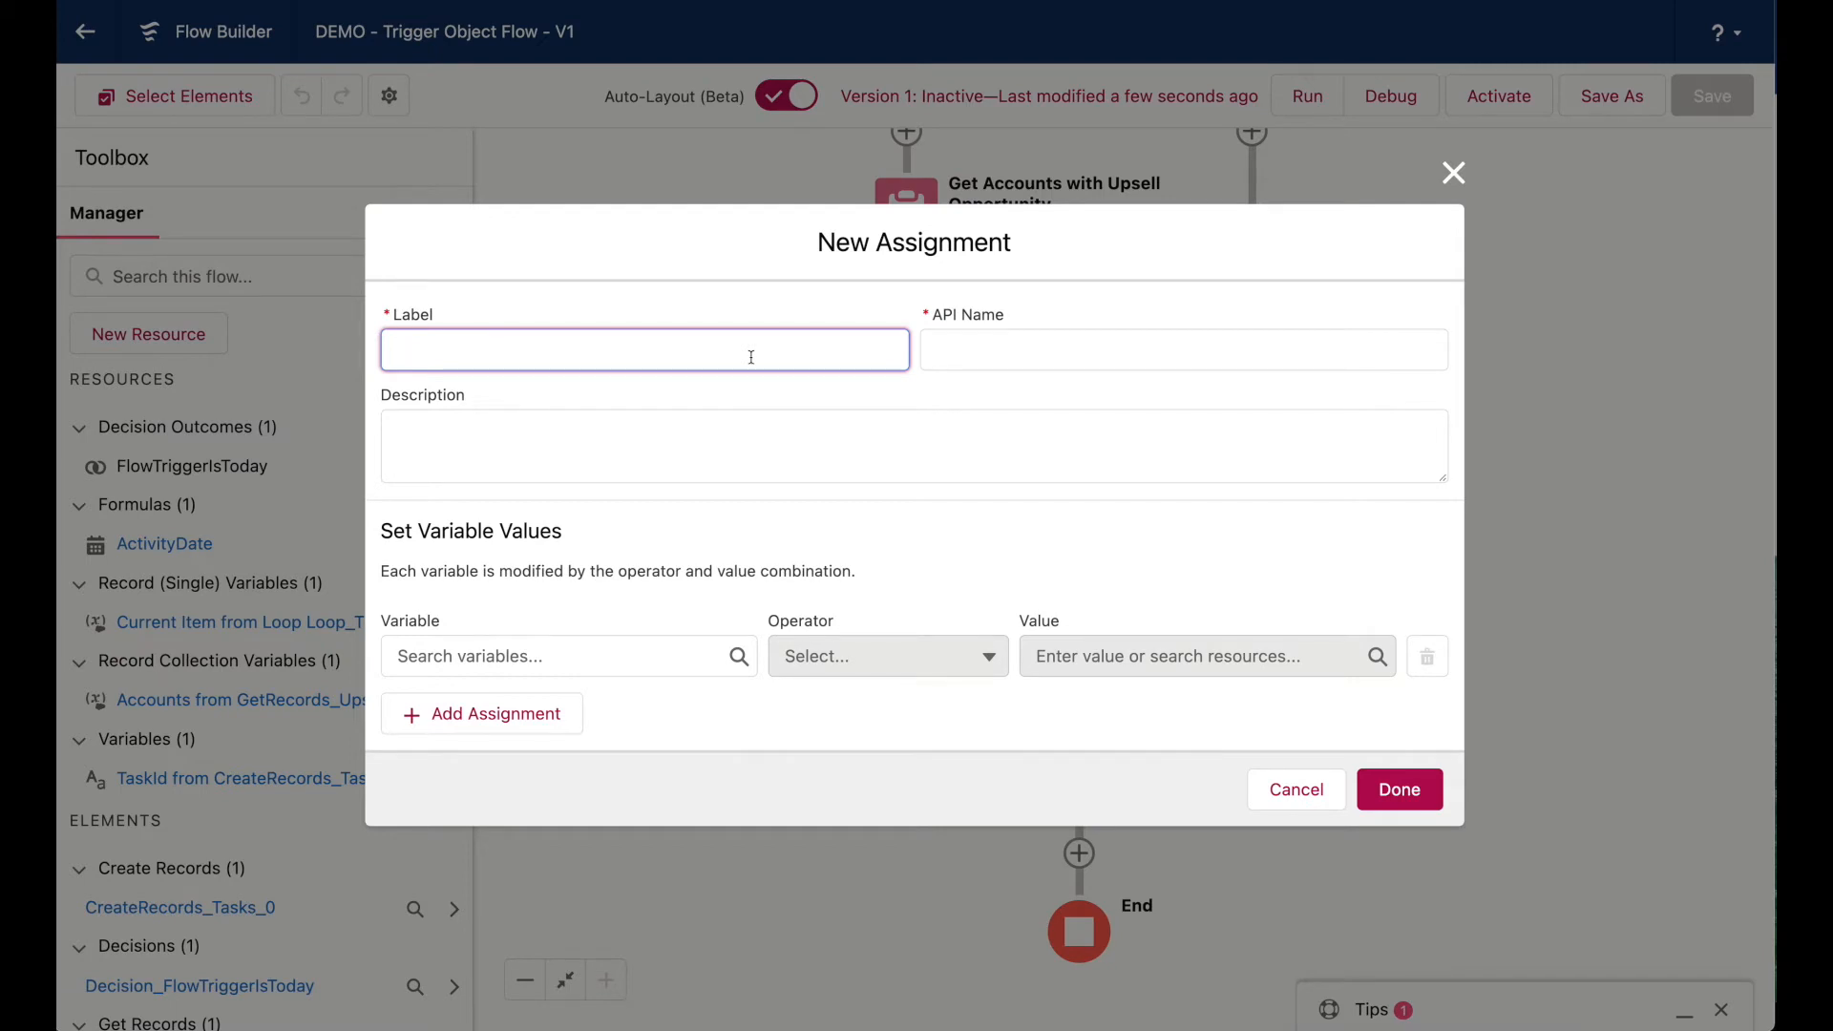
type("Assign values to Task record")
key("Tab")
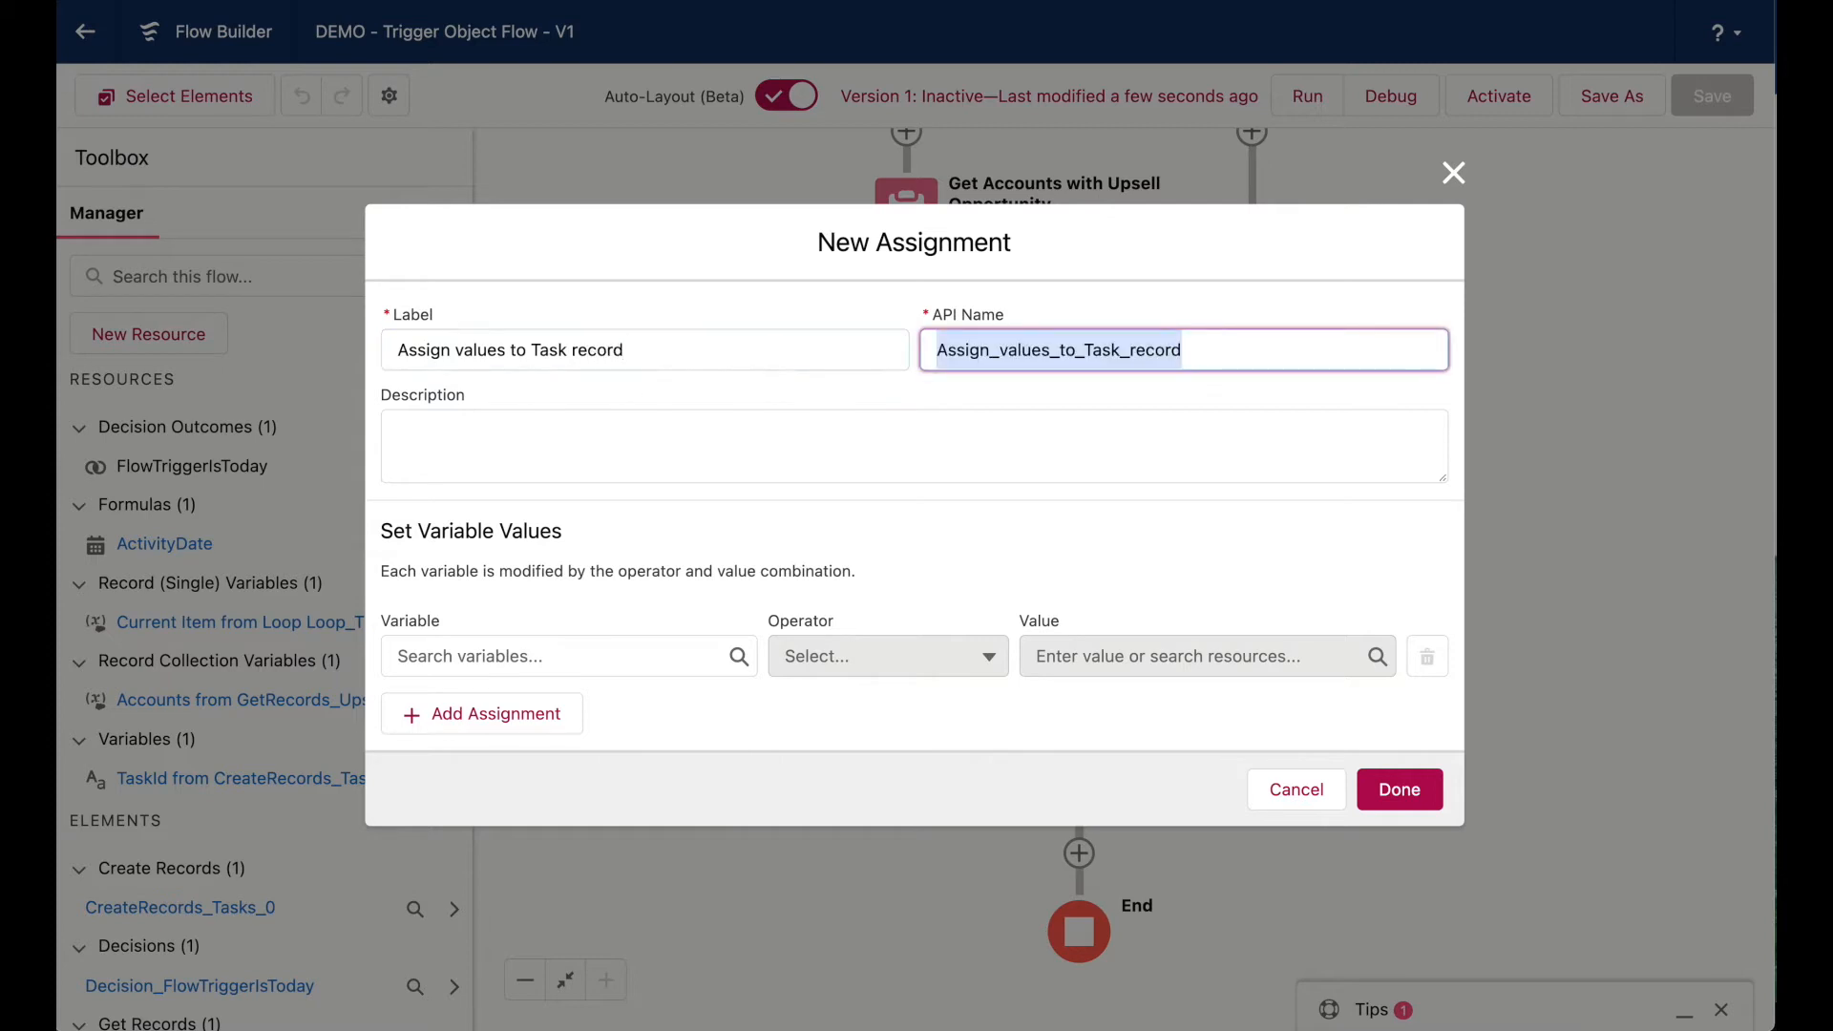
Start a new Variable resource for the assignment's variable, with API name record_Task.
left_click(563, 656)
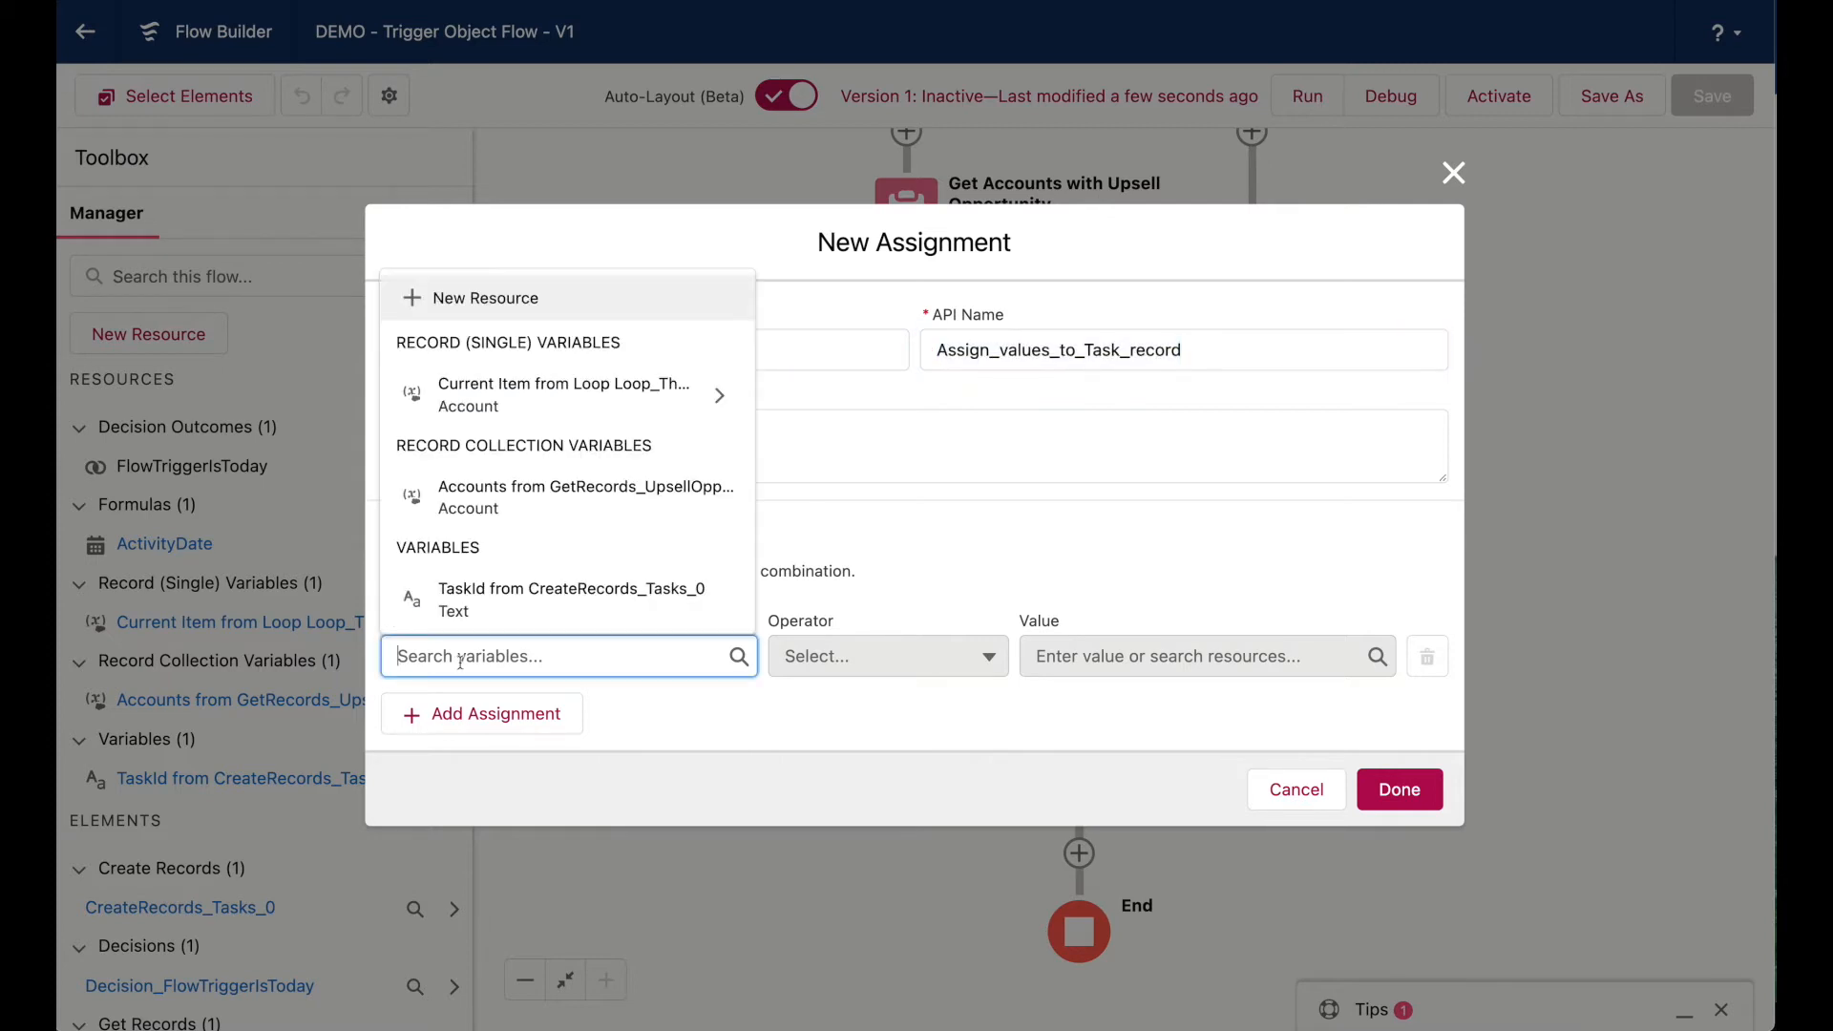
scroll(652, 507, "down", 1)
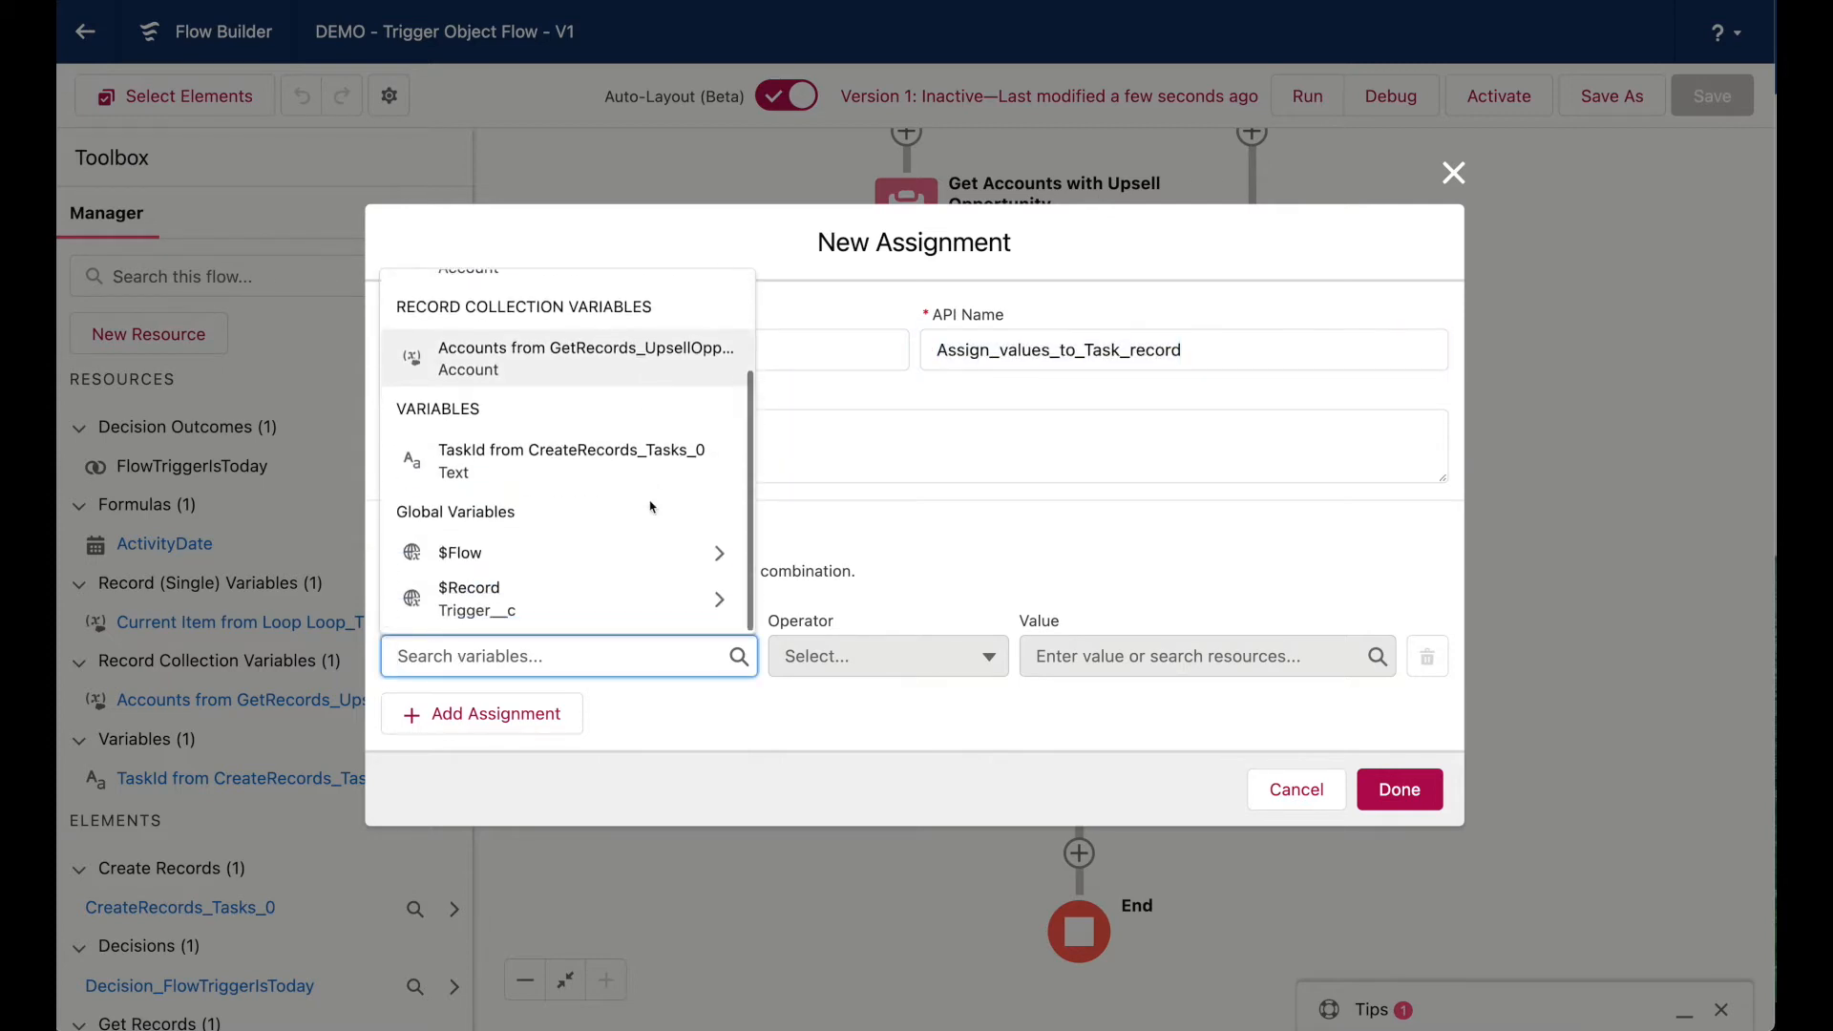
scroll(656, 508, "up", 2)
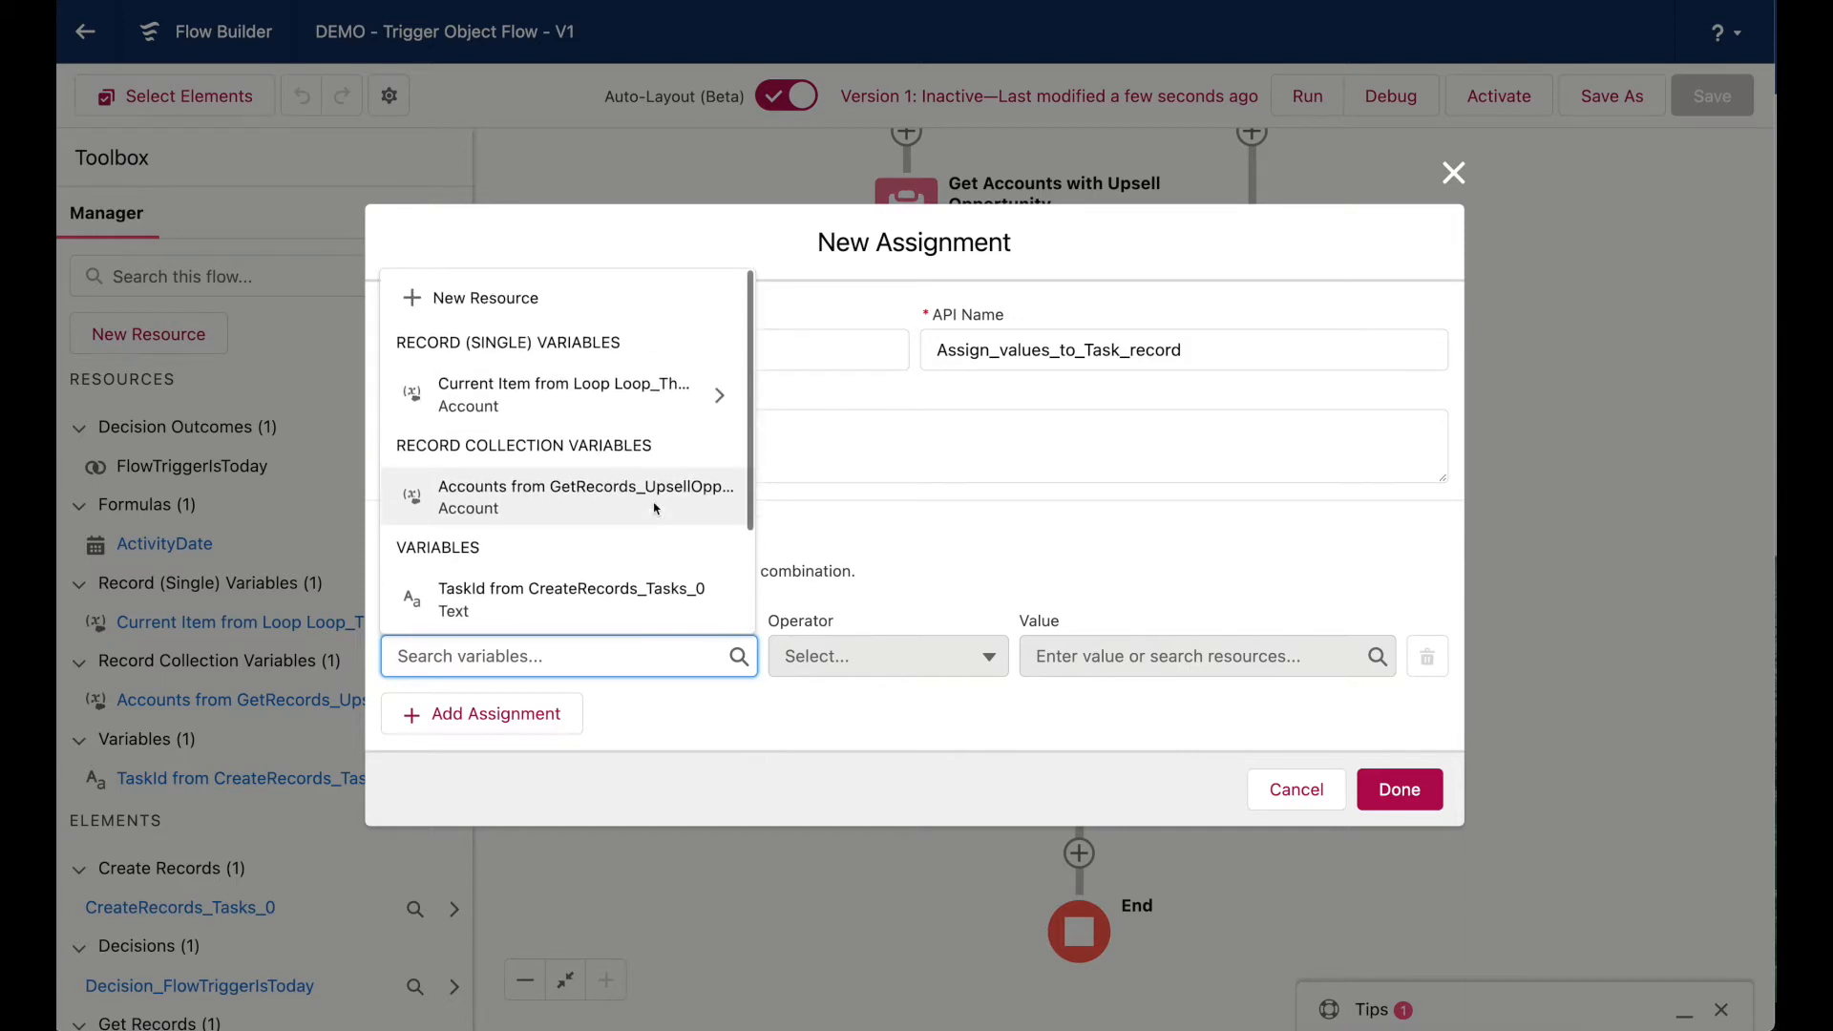
left_click(586, 318)
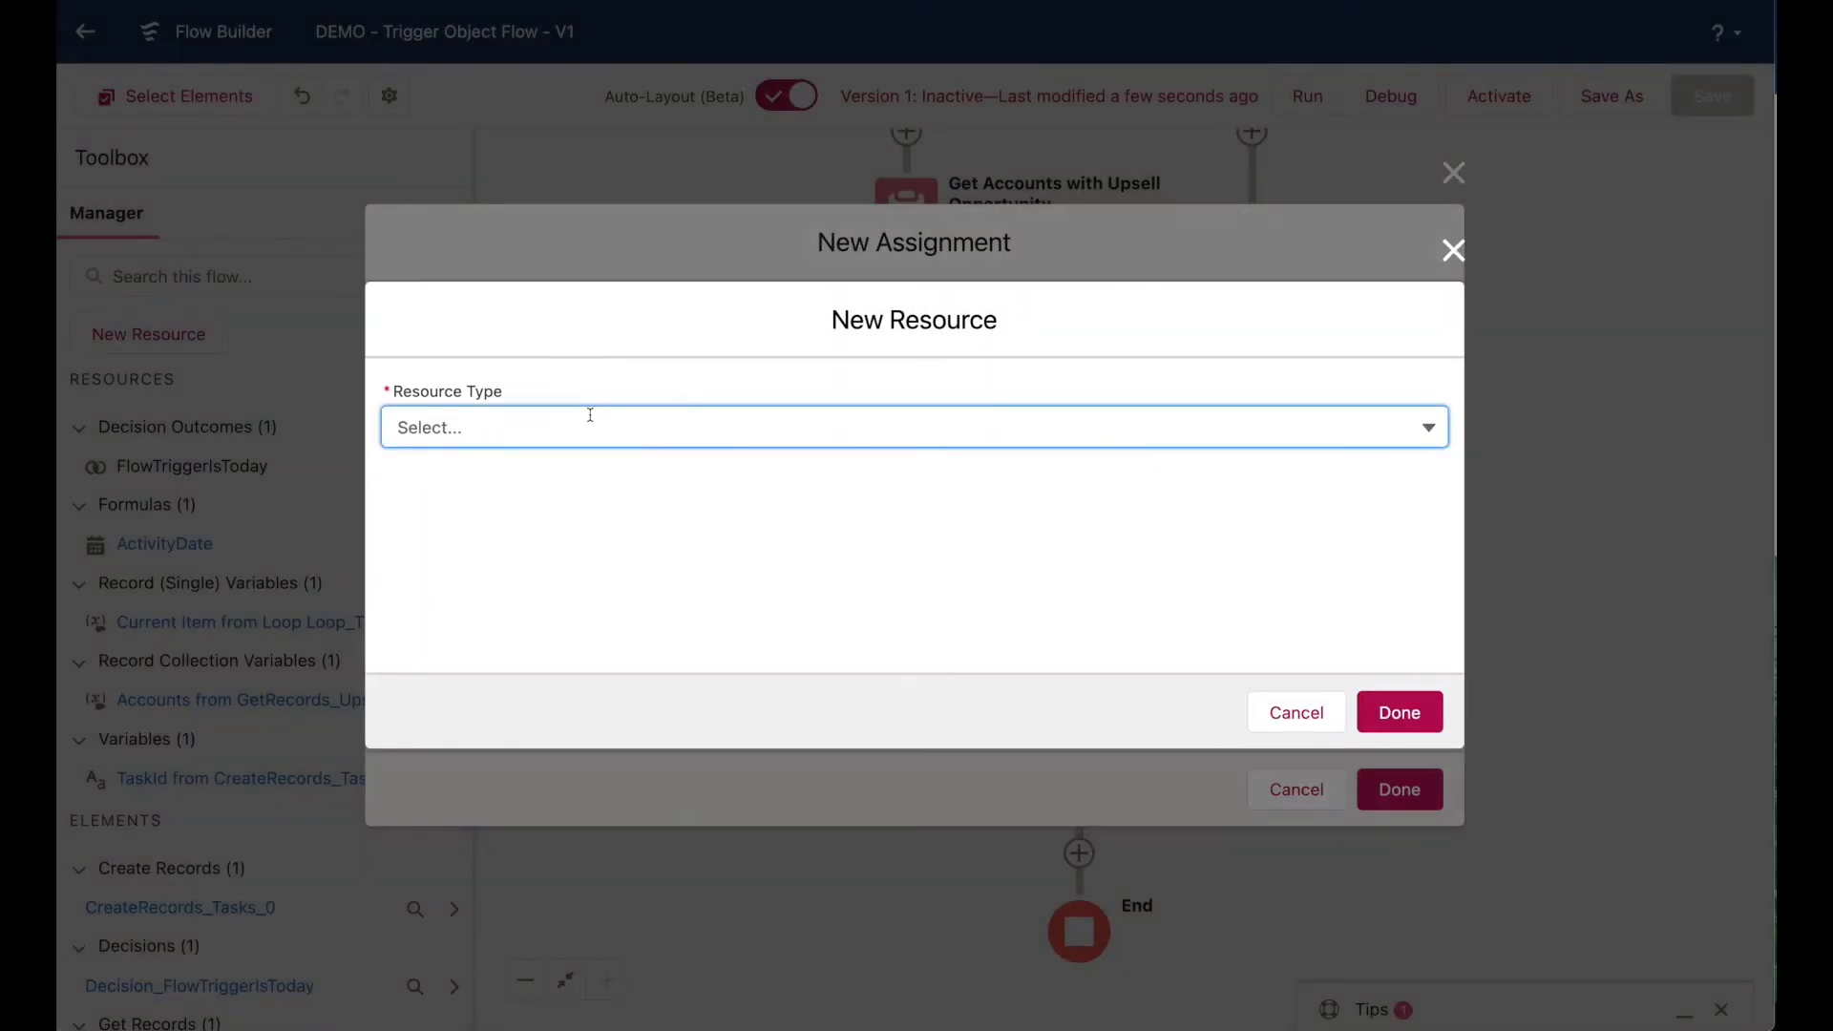
left_click(589, 416)
left_click(531, 479)
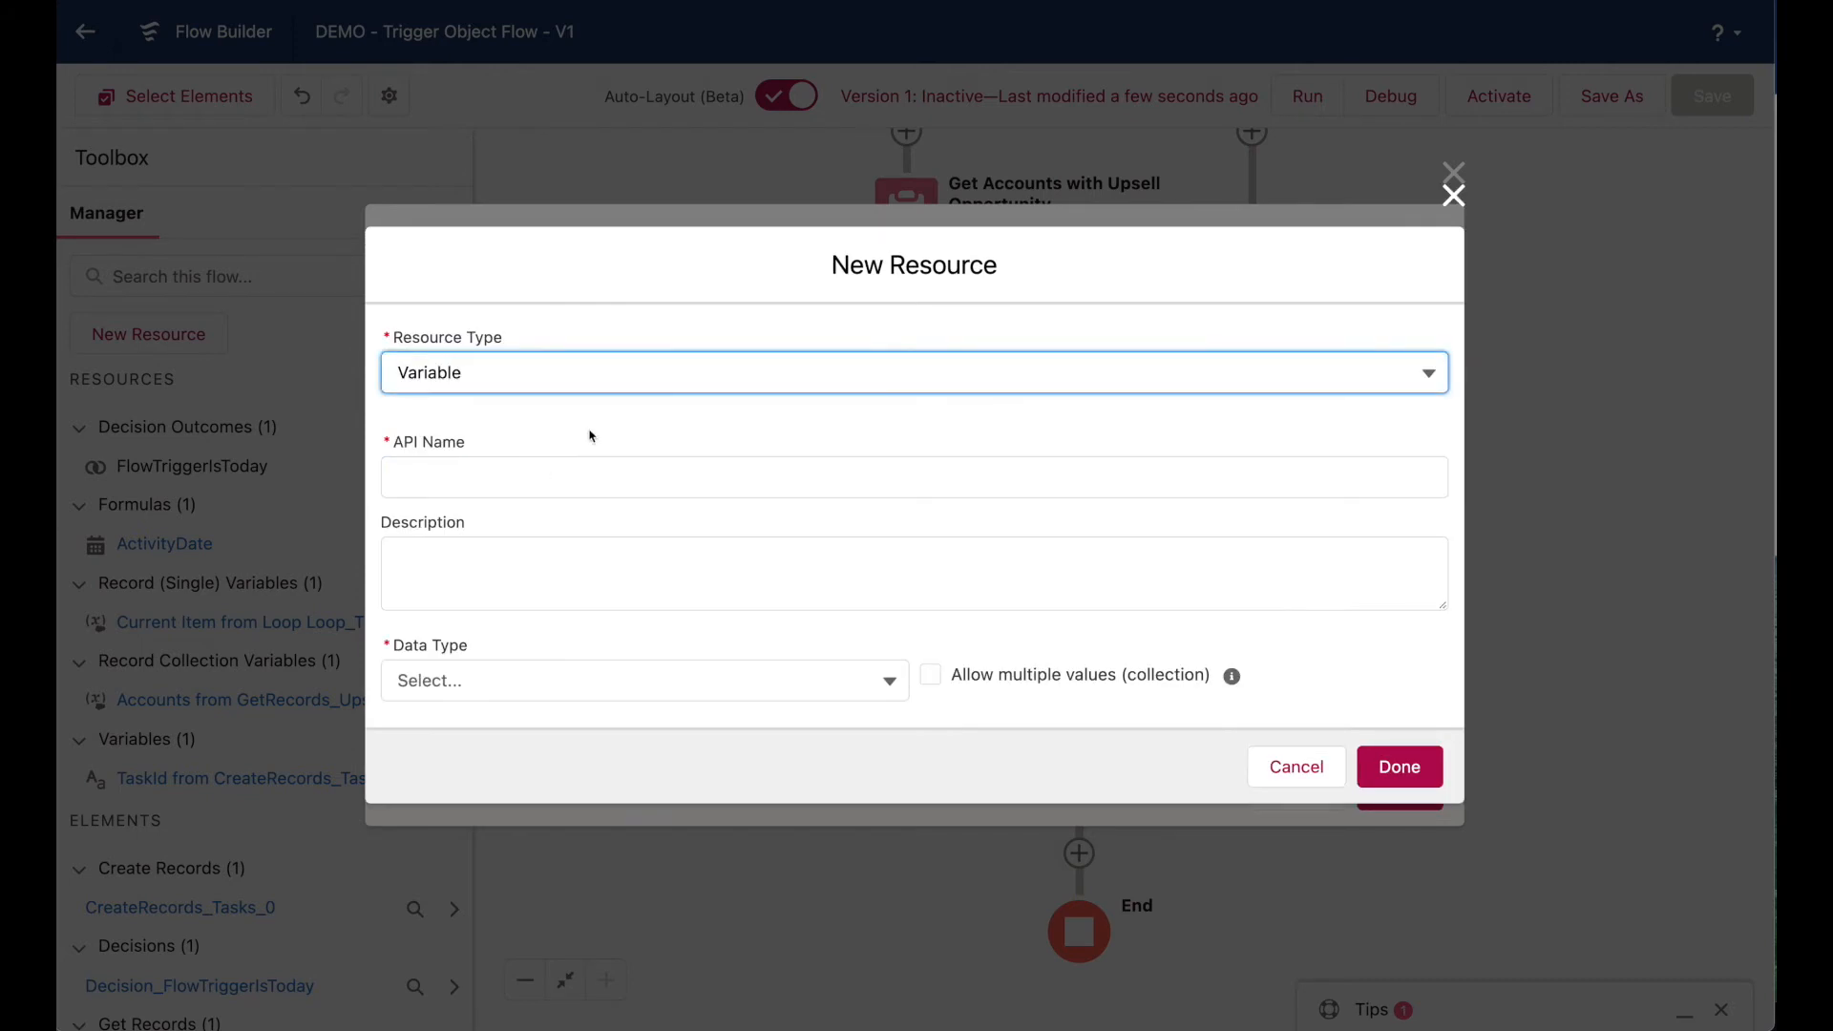
left_click(569, 474)
type("record_Task")
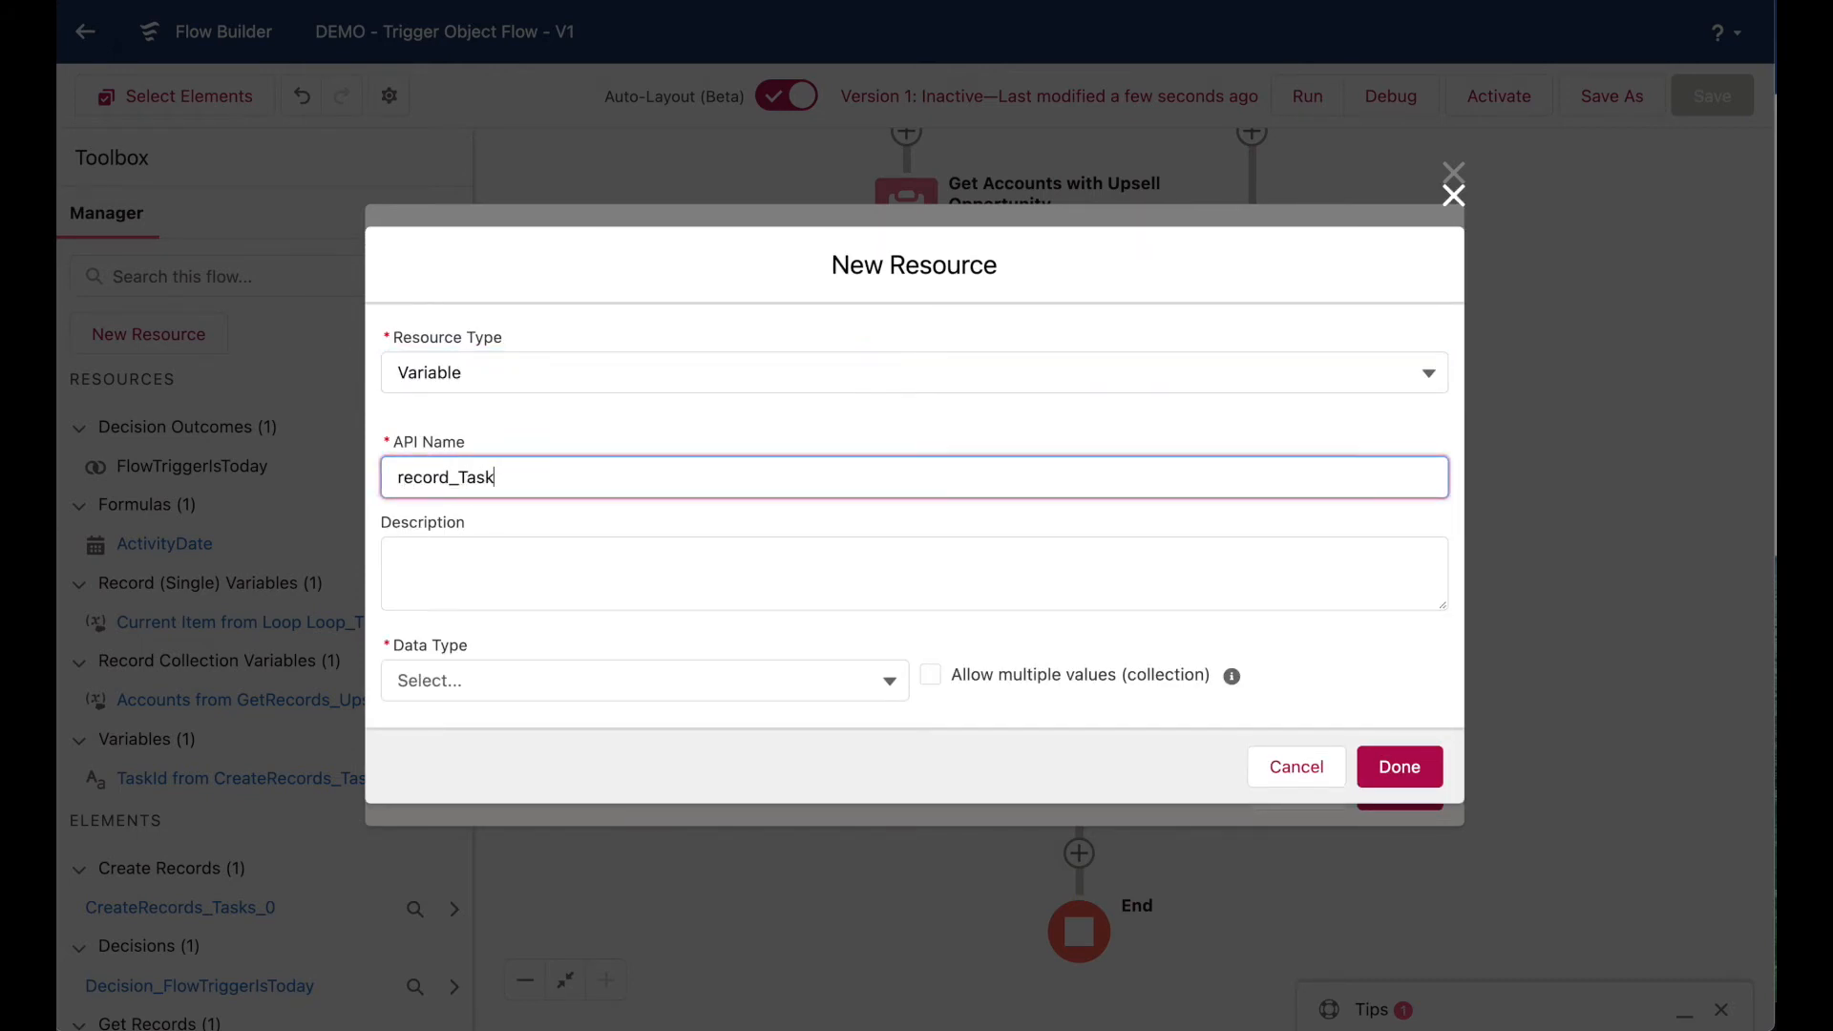
Give the record_Task variable the Record data type and the Task object, and finish creating it.
left_click(595, 682)
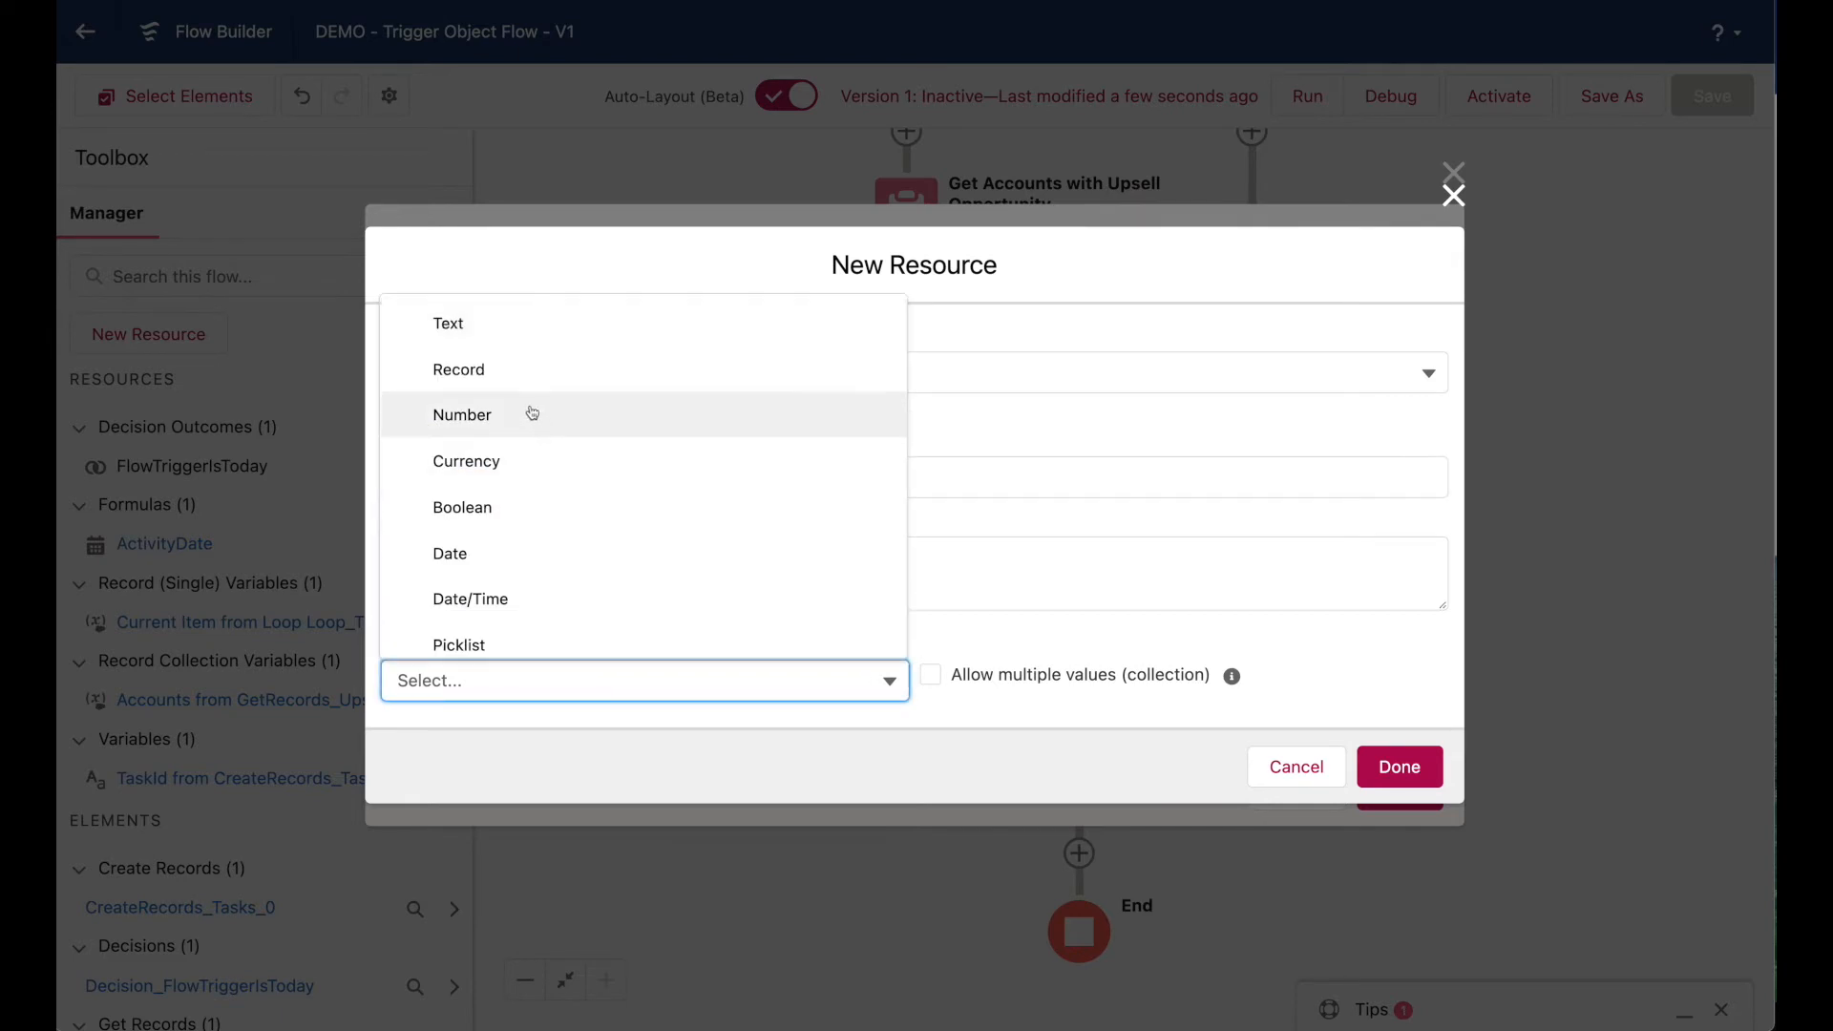
left_click(521, 372)
left_click(555, 684)
type("Task")
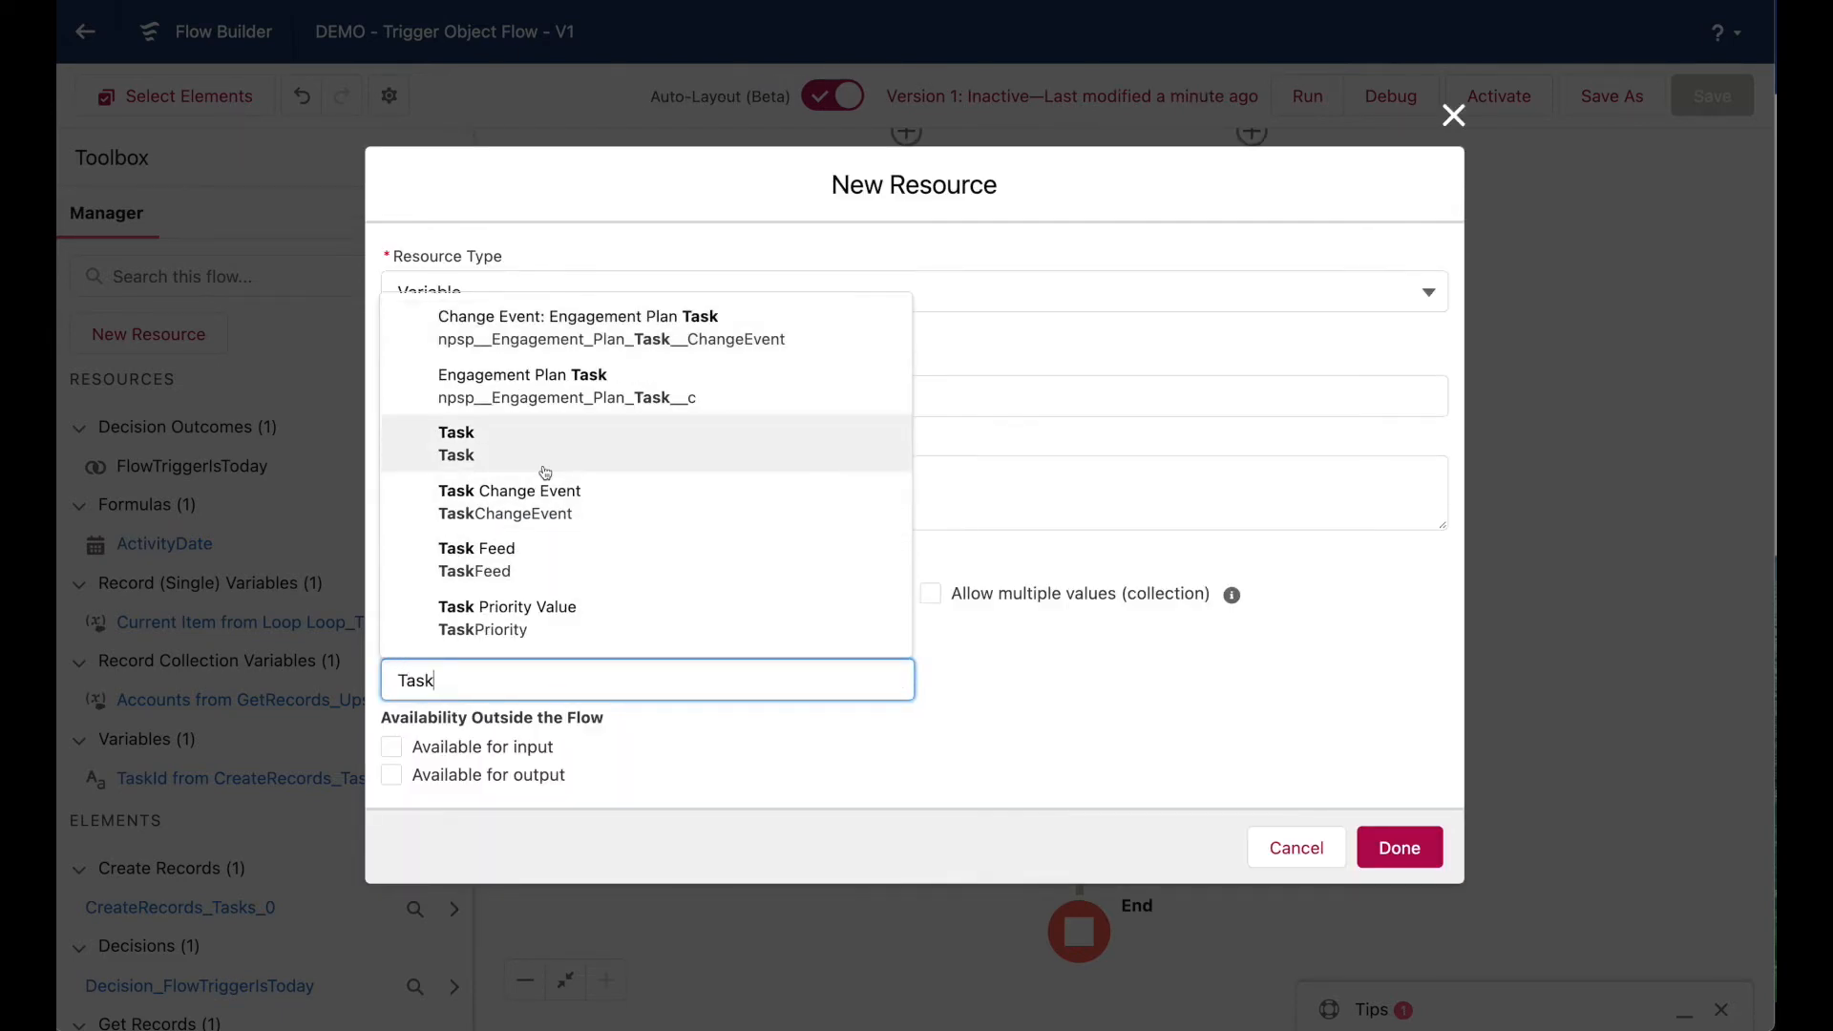
left_click(545, 473)
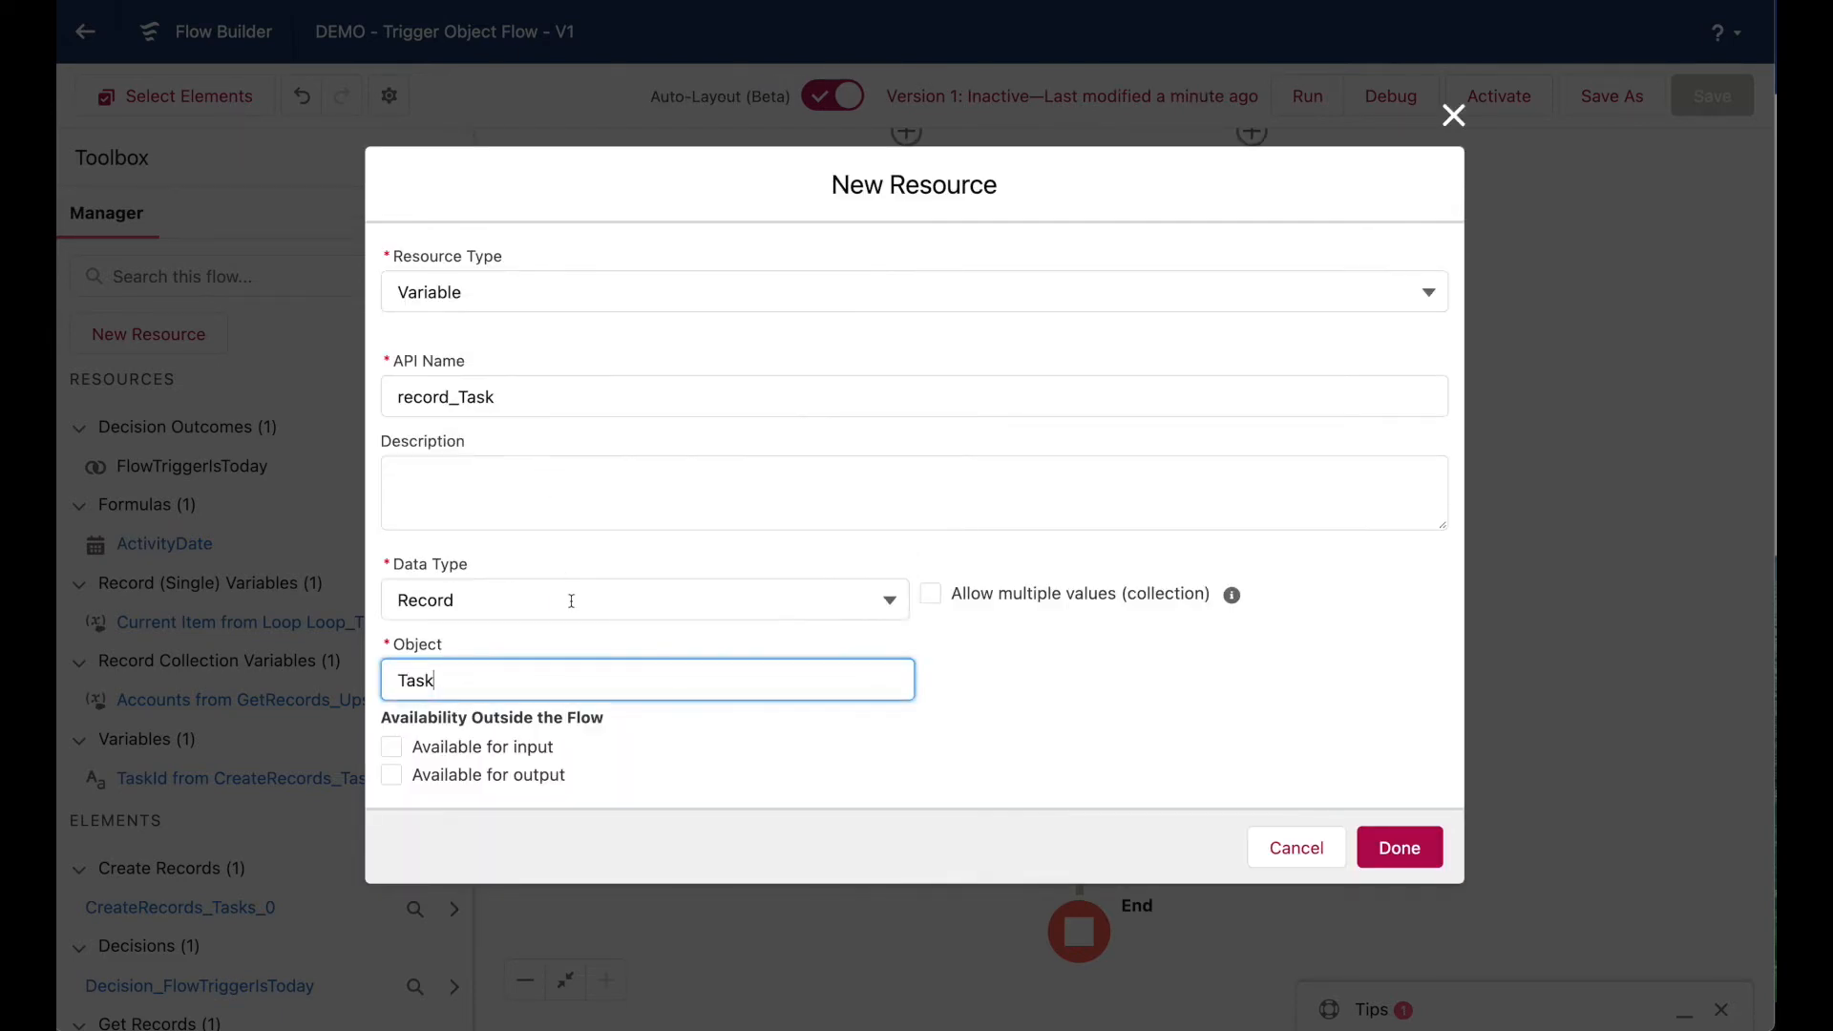
left_click(1147, 719)
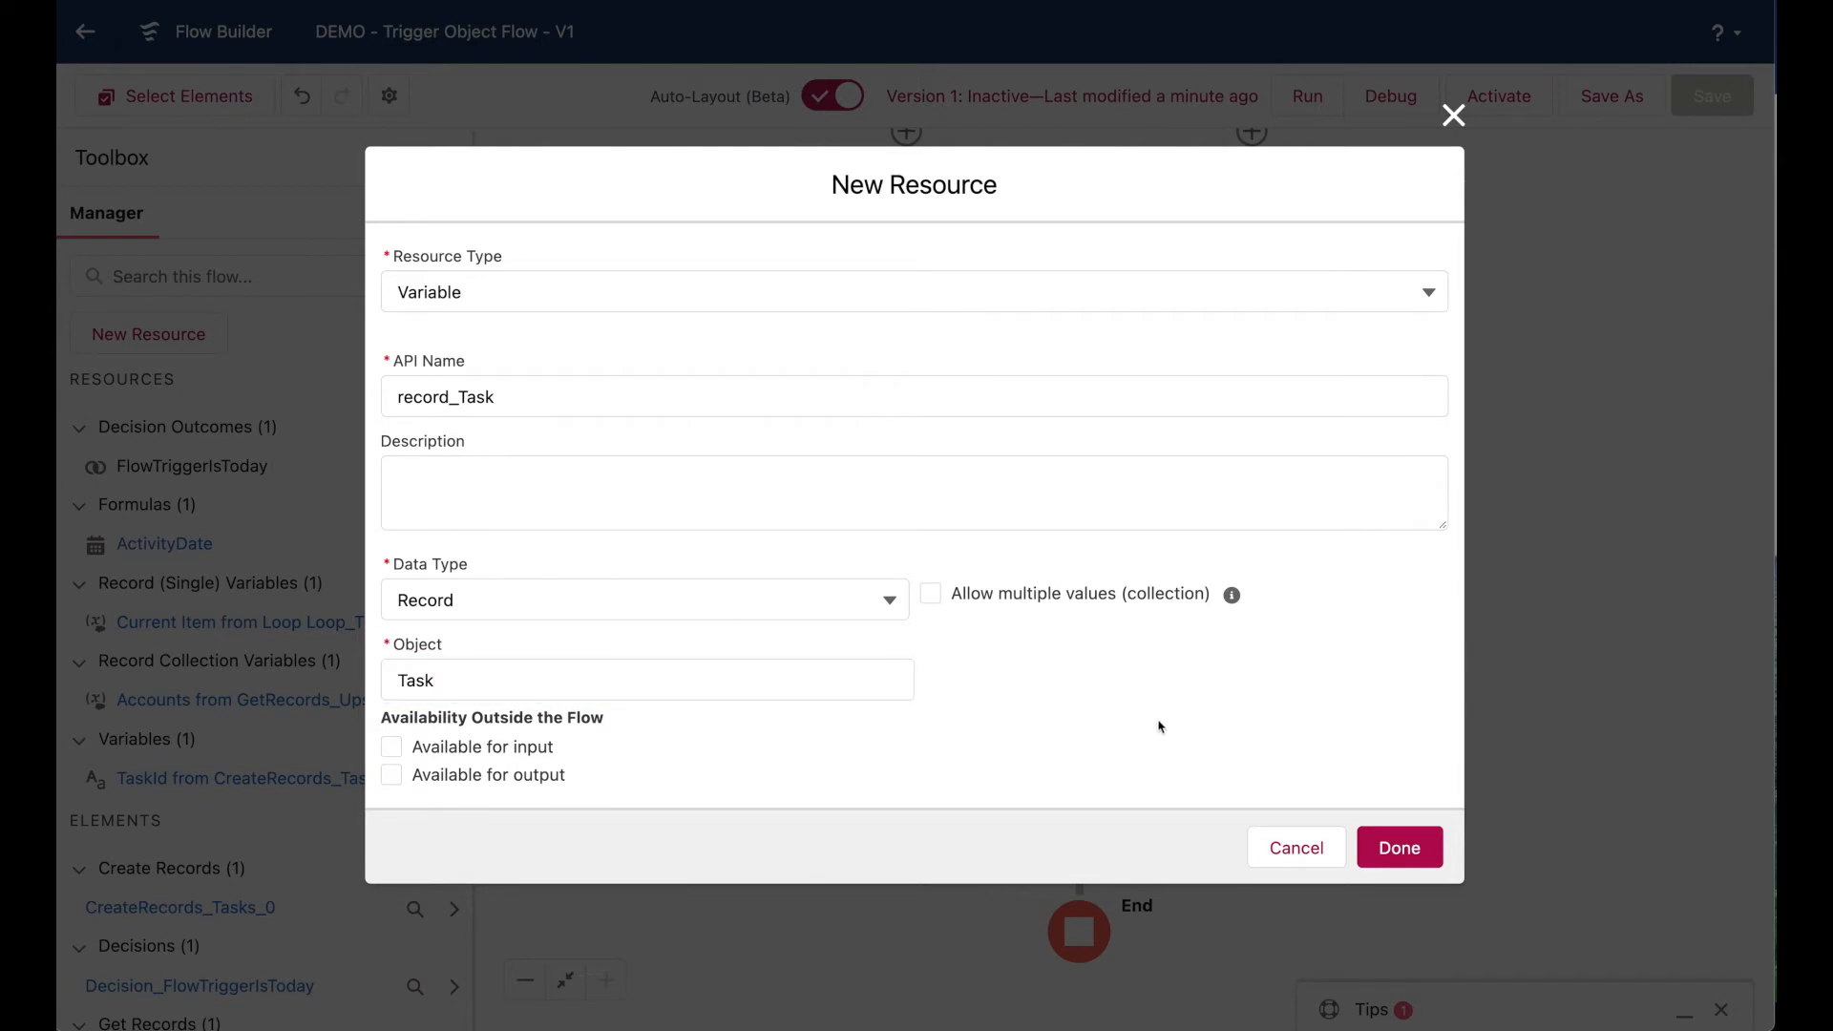
left_click(1372, 845)
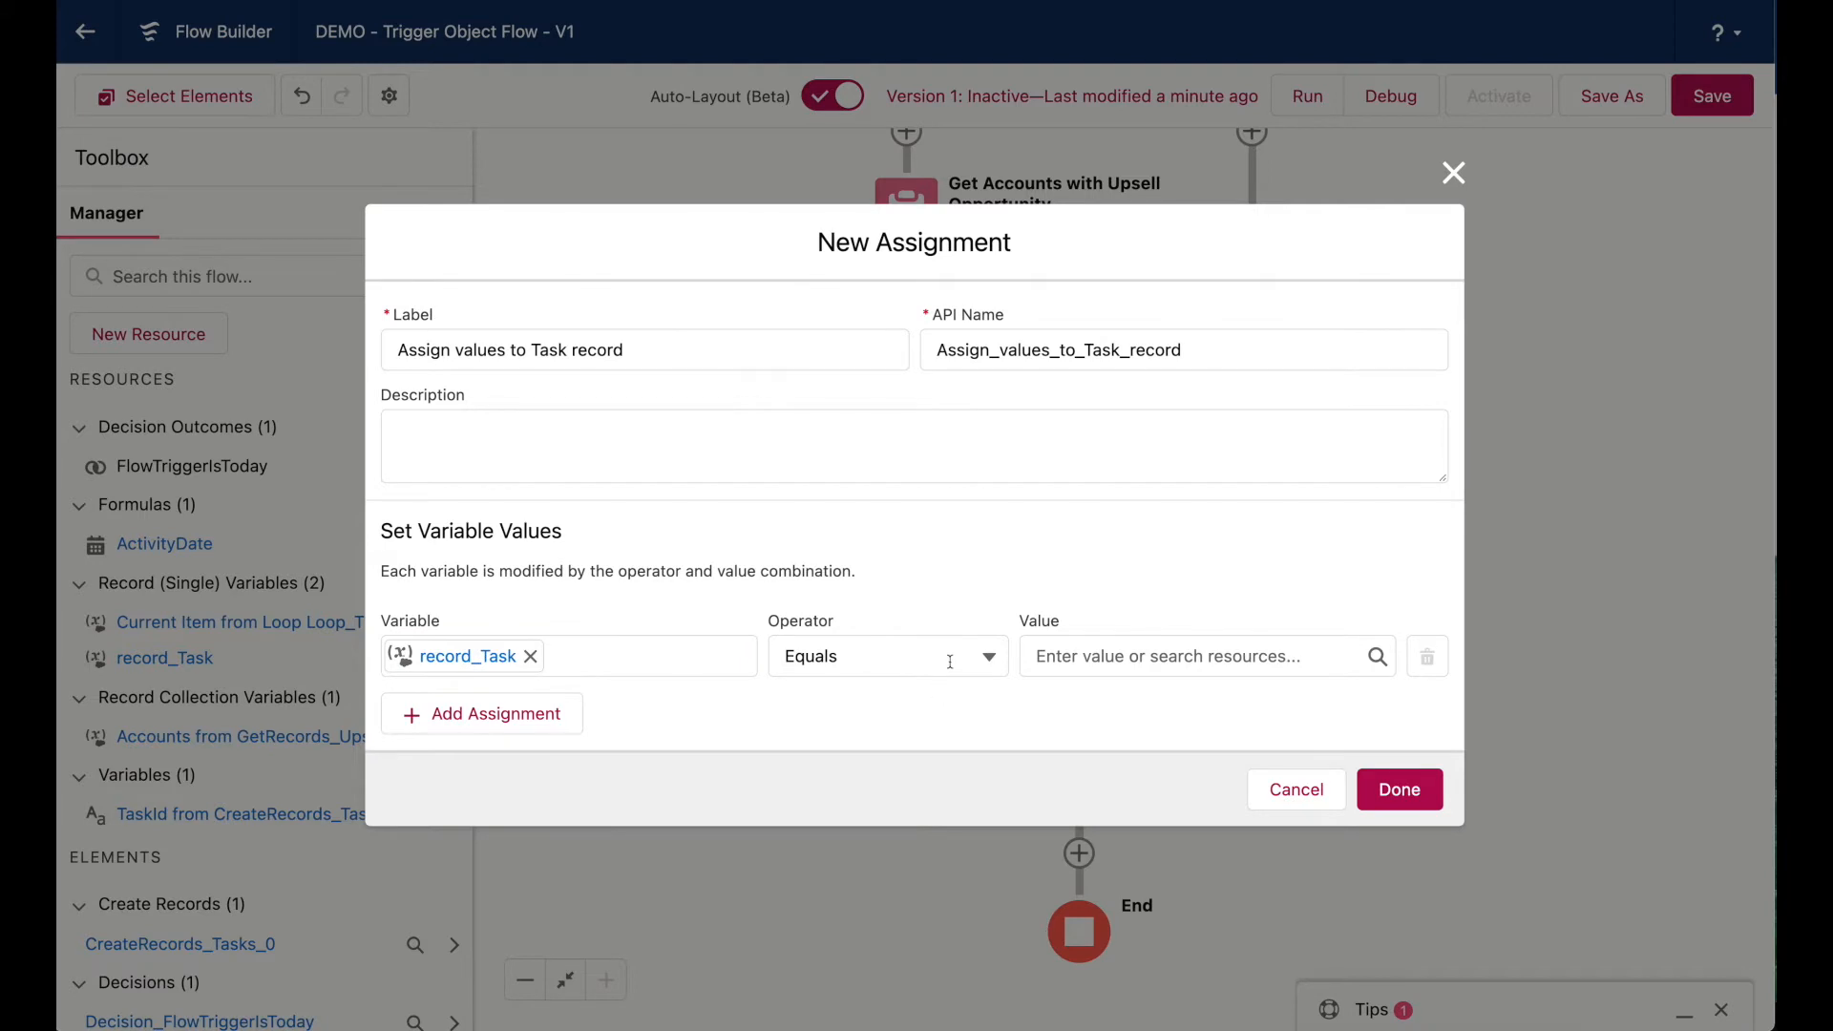
Assign the ActivityDate formula to the Due Date Only field of record_Task with the Equals operator.
left_click(530, 656)
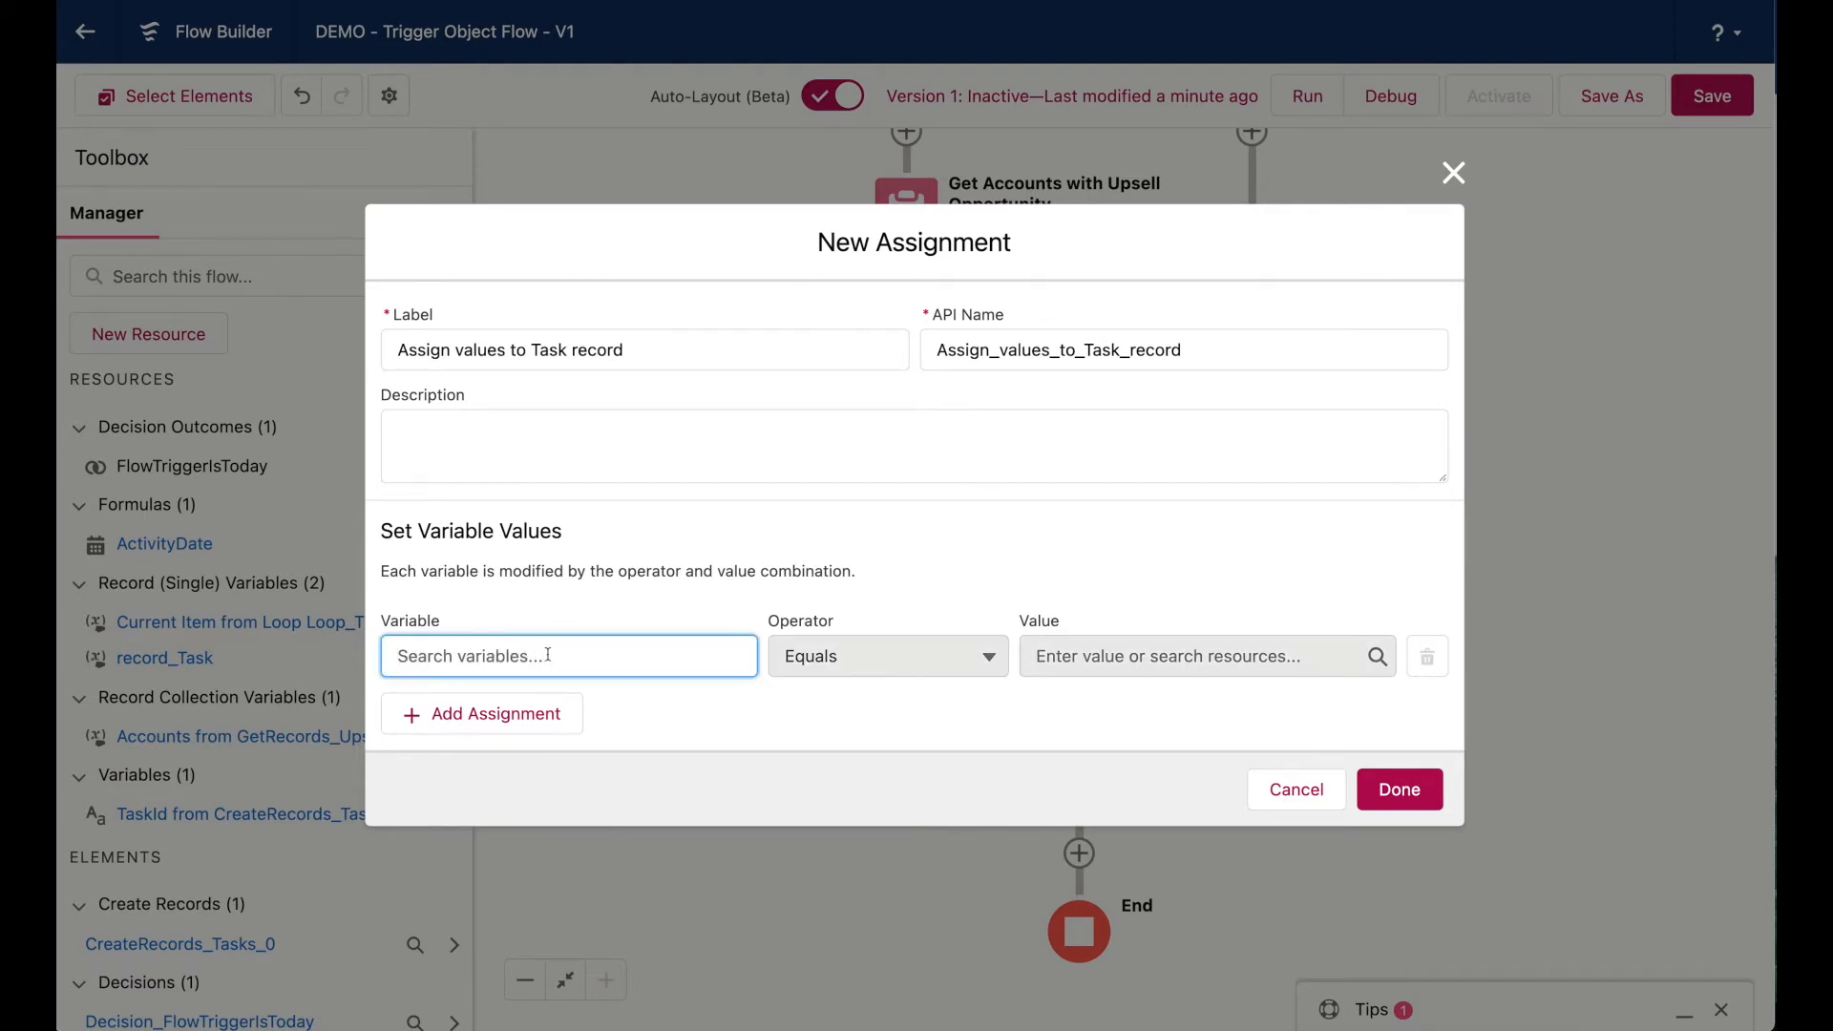
left_click(548, 654)
type("record")
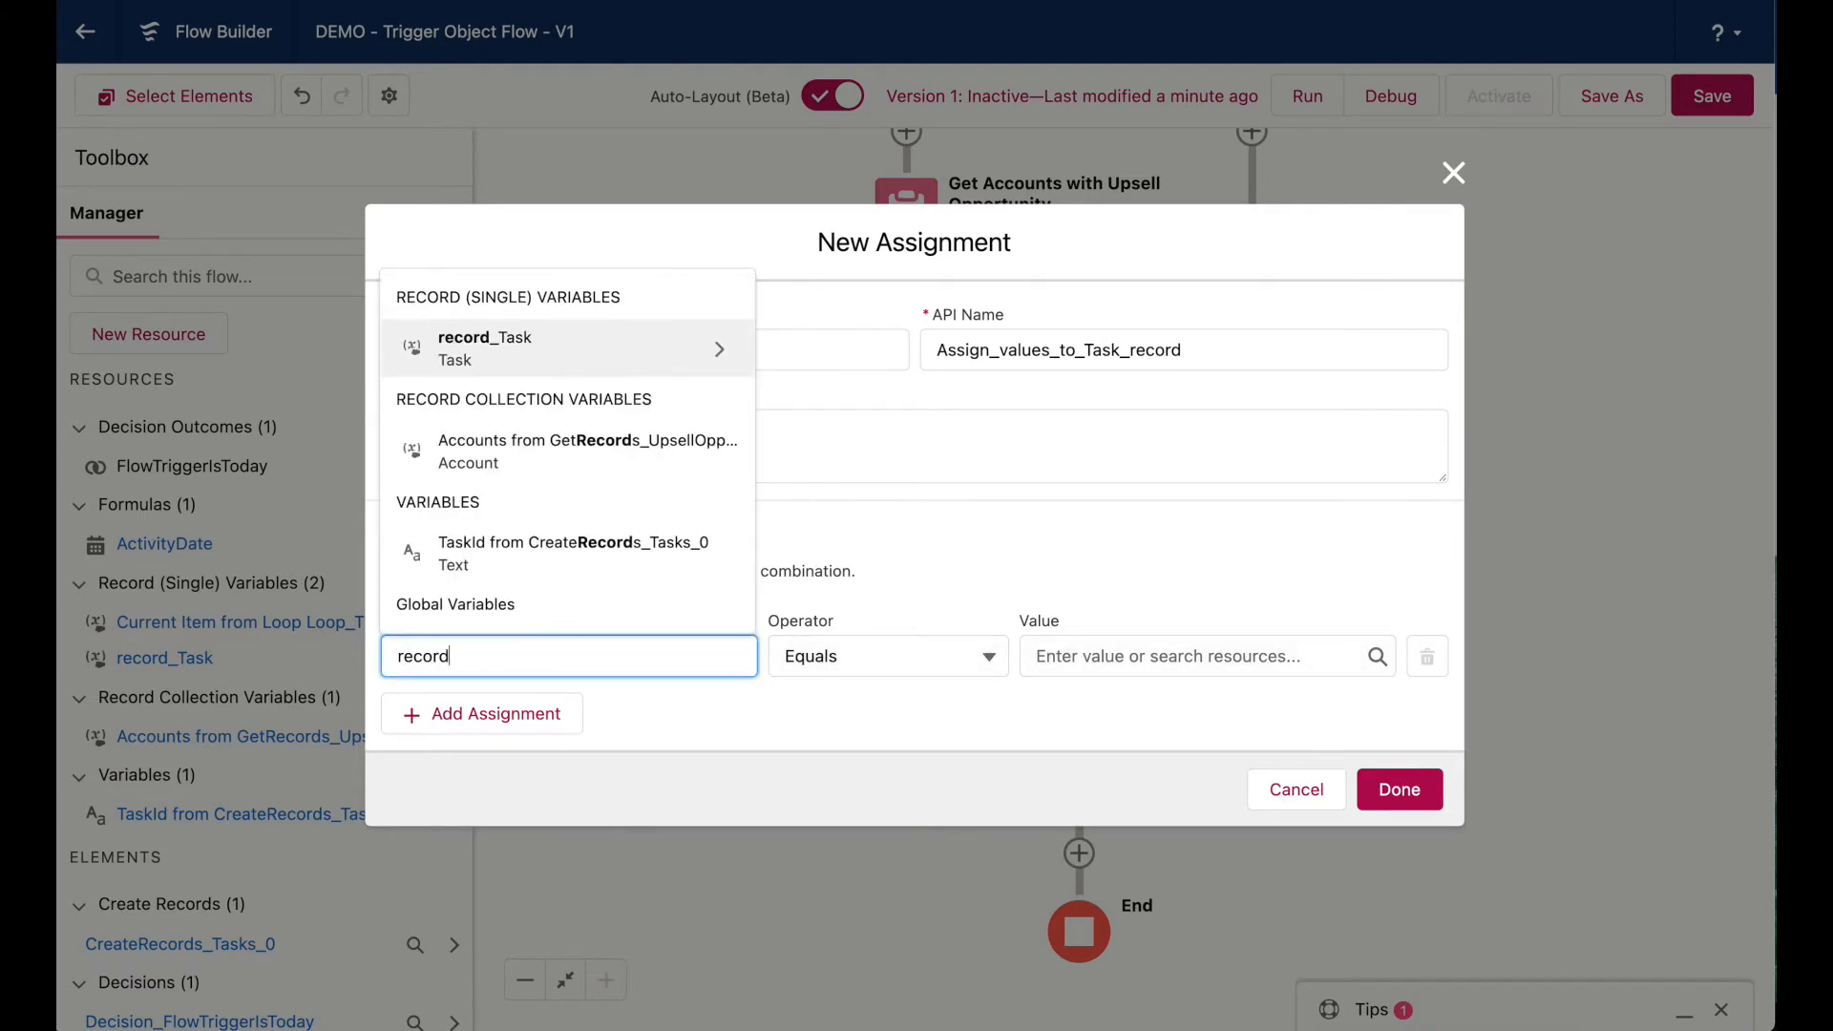
left_click(541, 354)
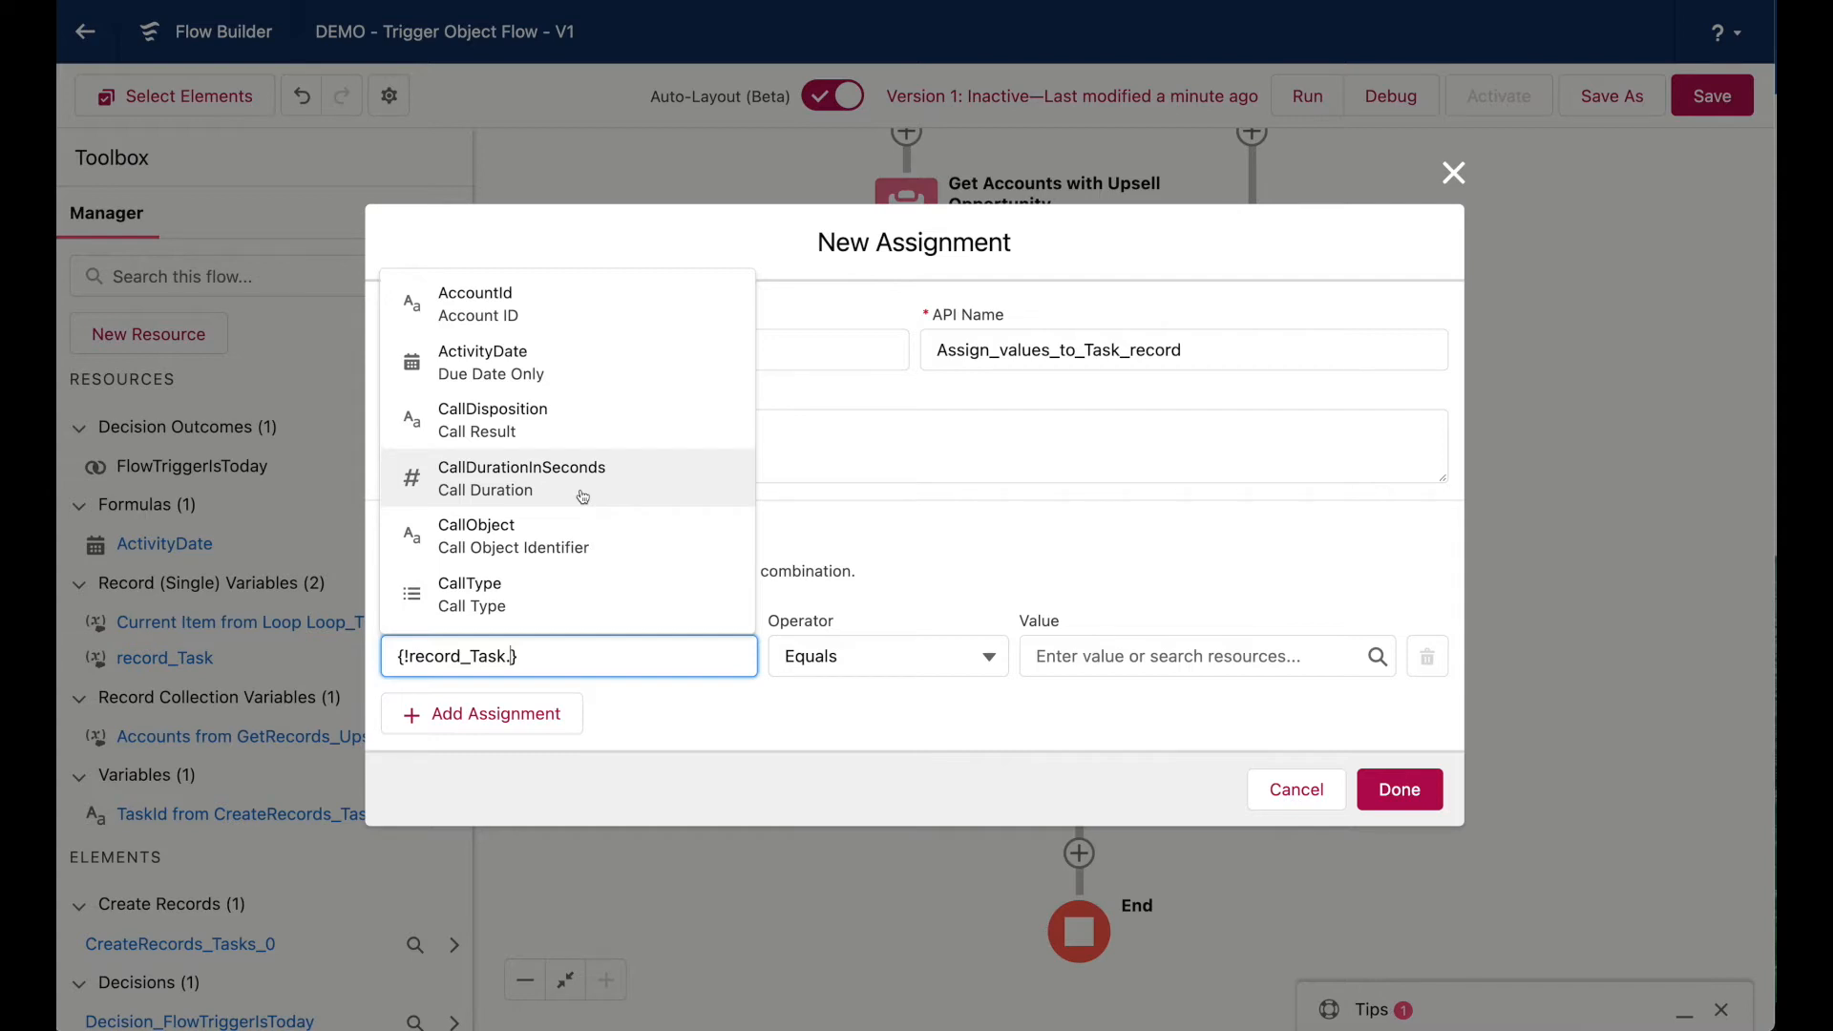
type("due")
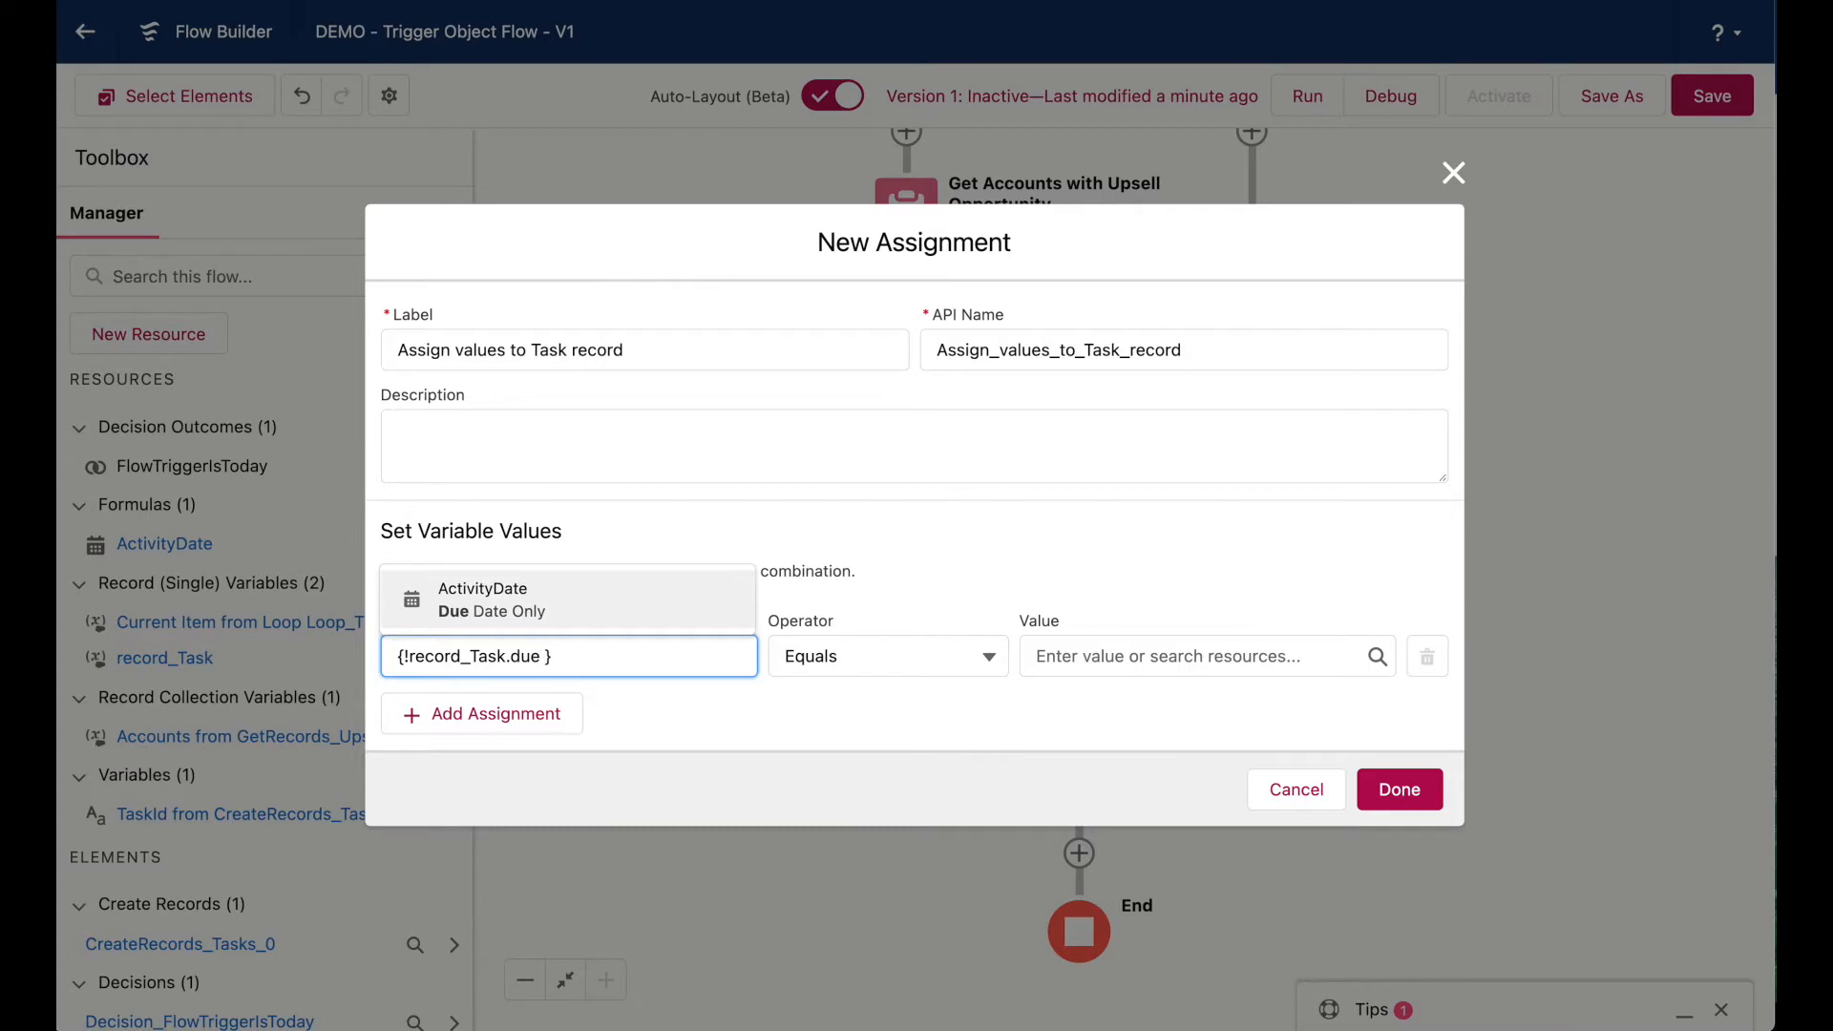
left_click(609, 611)
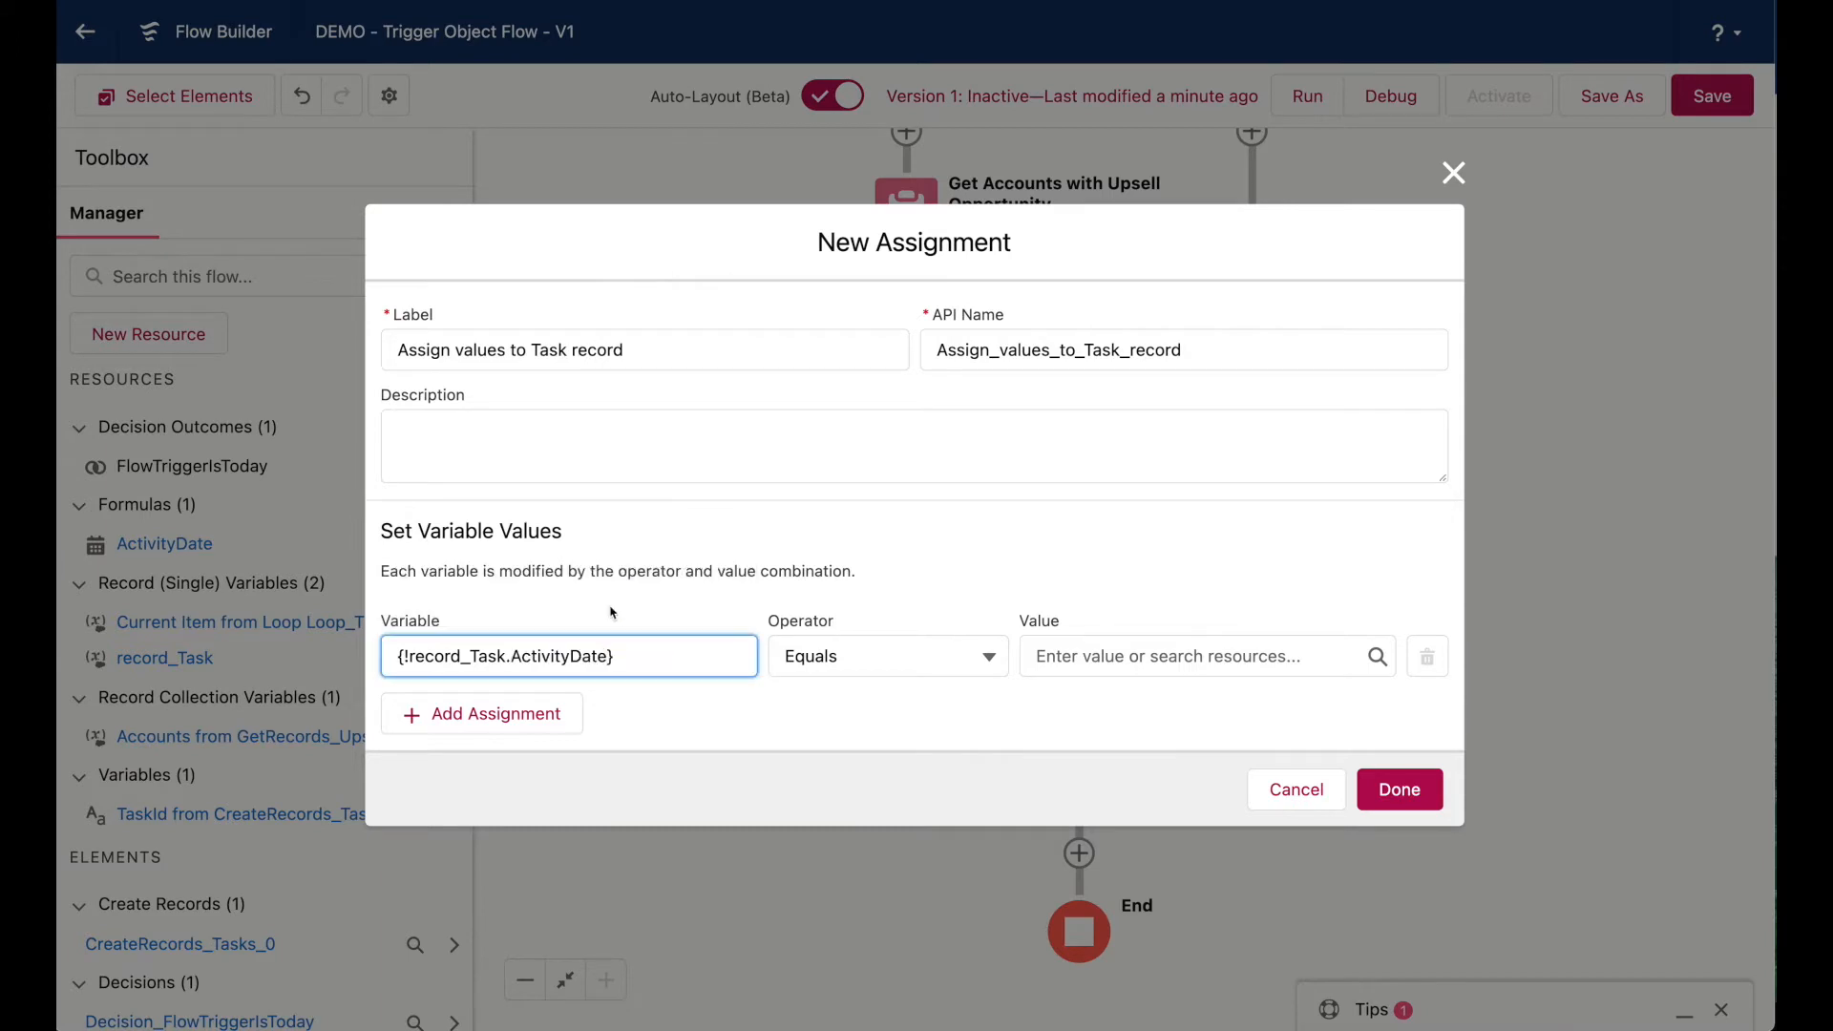
left_click(1096, 652)
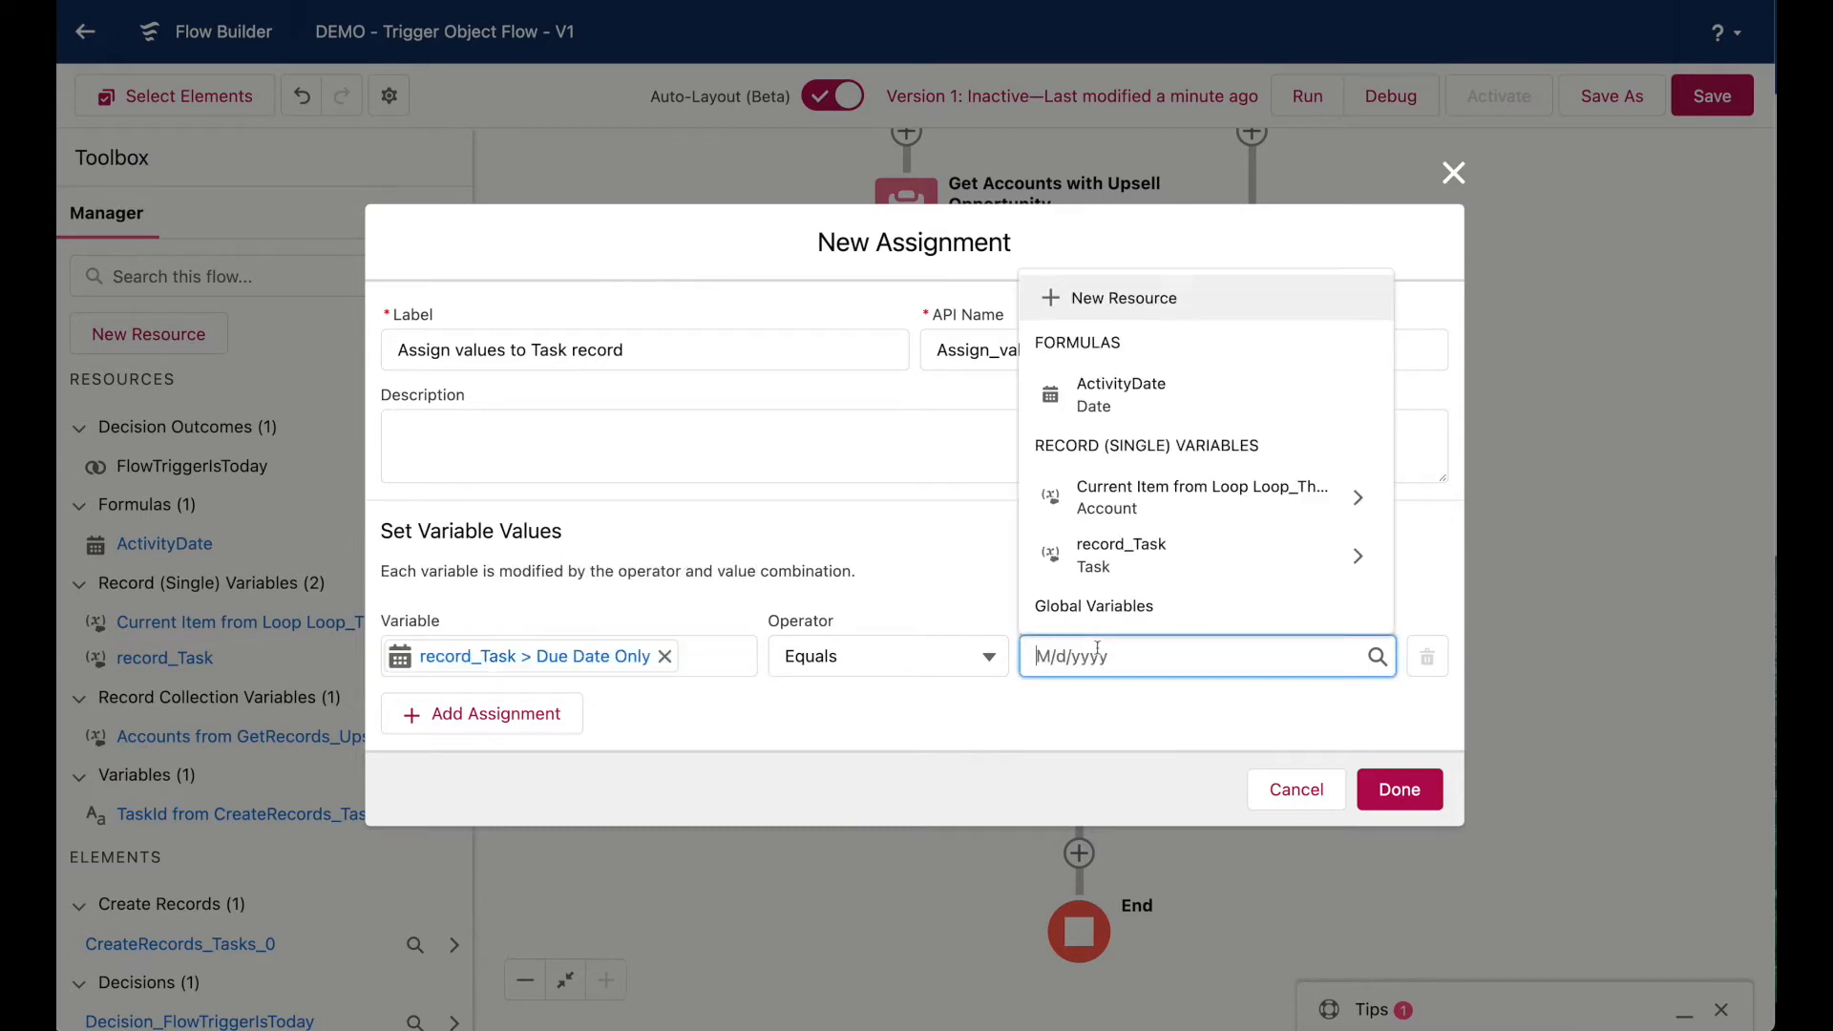
left_click(1115, 389)
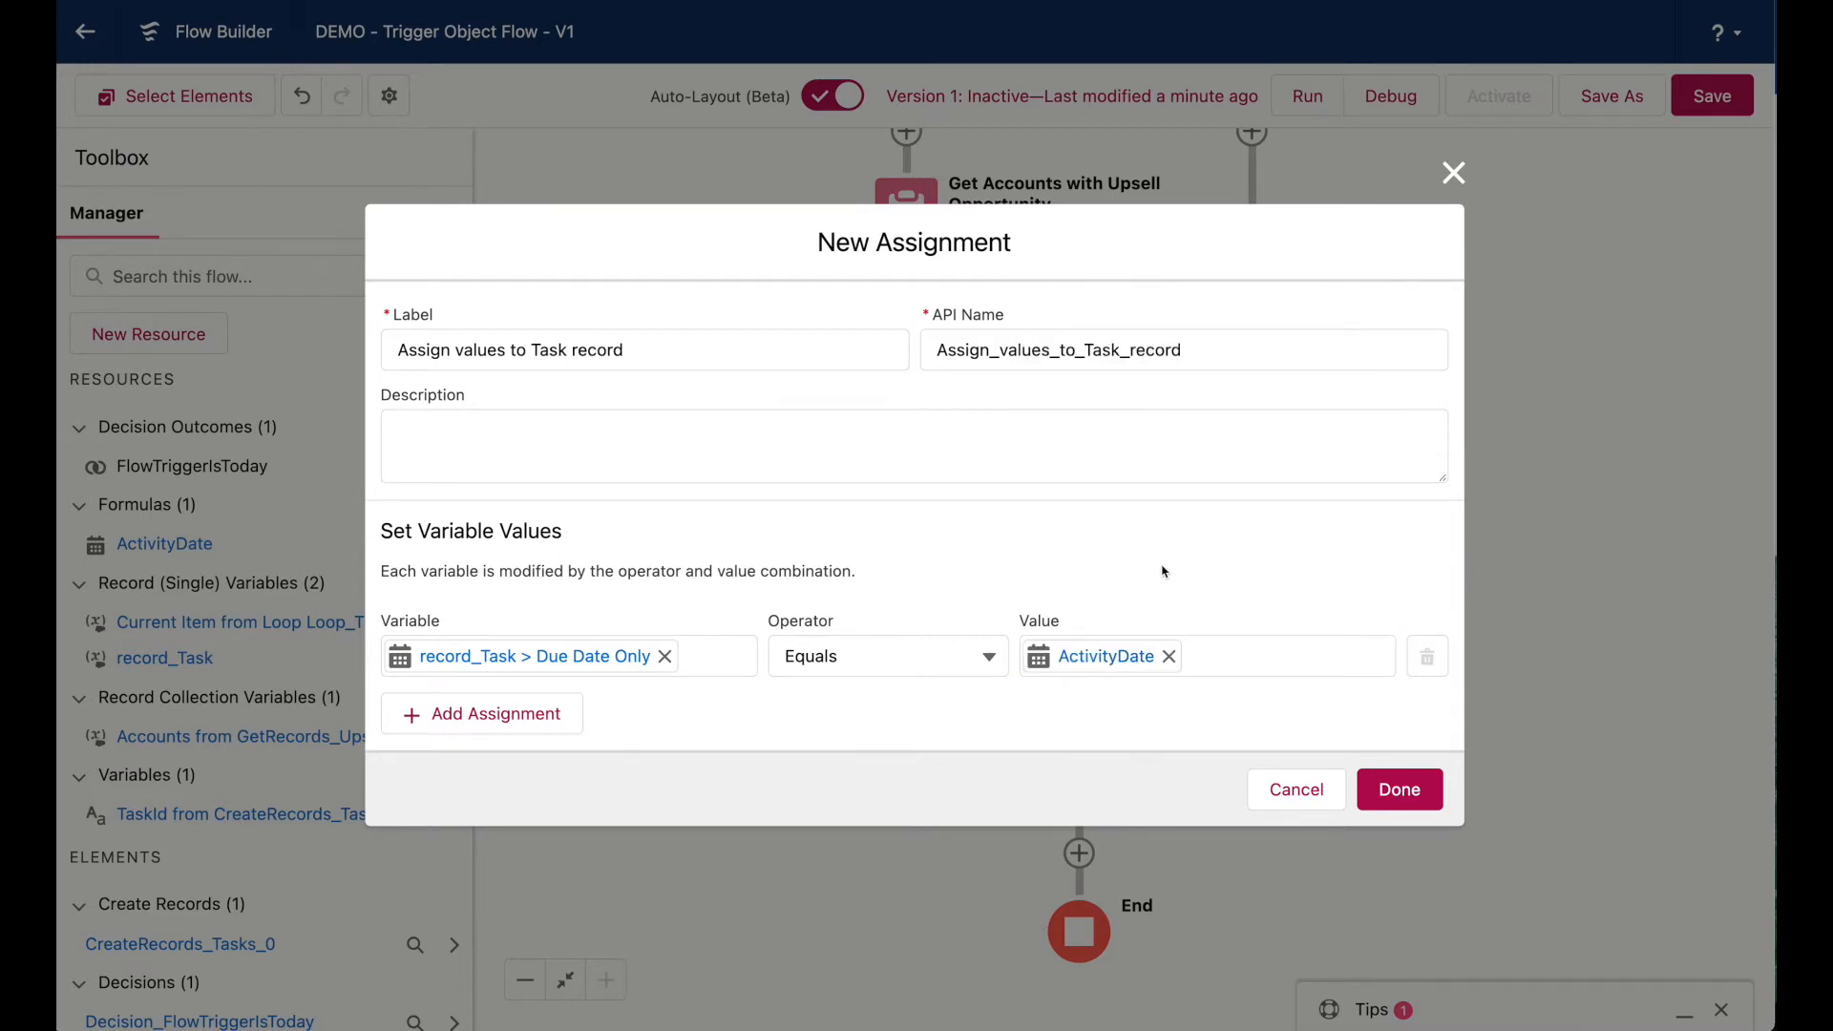
Add an assignment setting record_Task's Subject with the Equals operator to "Reach out to customer about Upsell Opportunity", including the quotation marks.
left_click(491, 714)
left_click(491, 698)
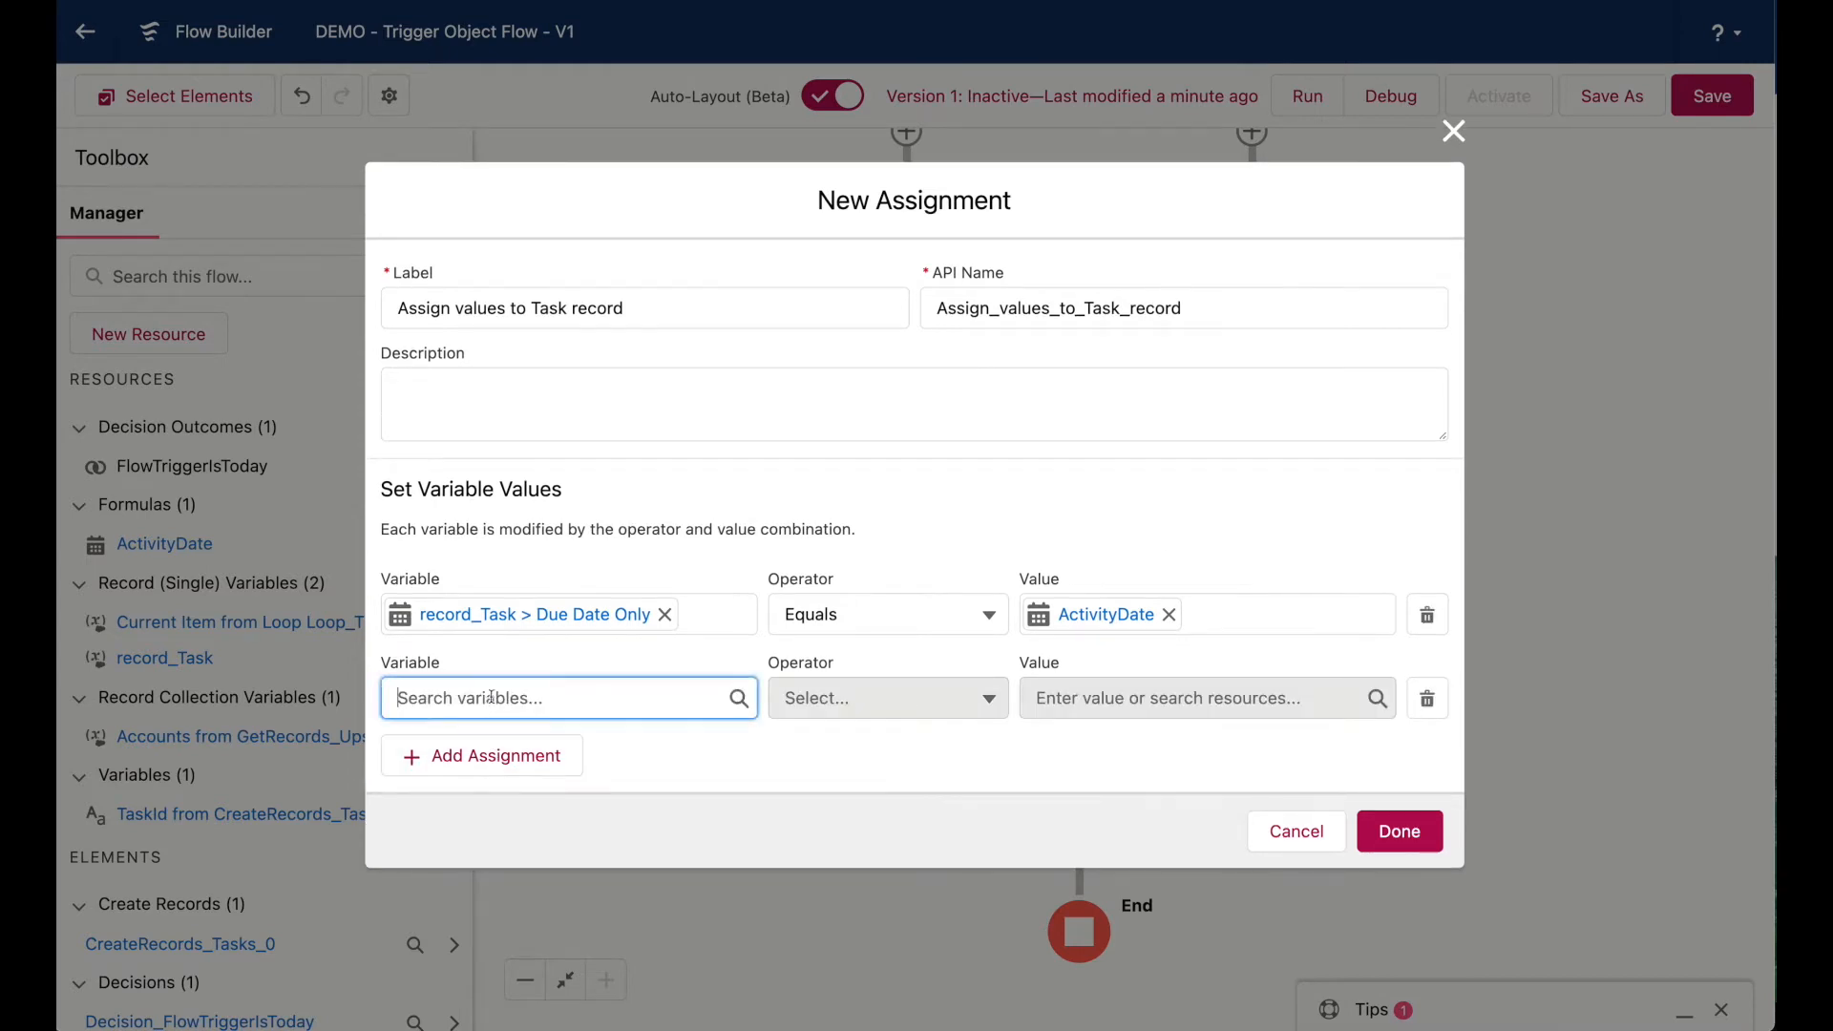
type("record")
key("Return")
type("subj")
key("Return")
key("Tab")
key("Tab")
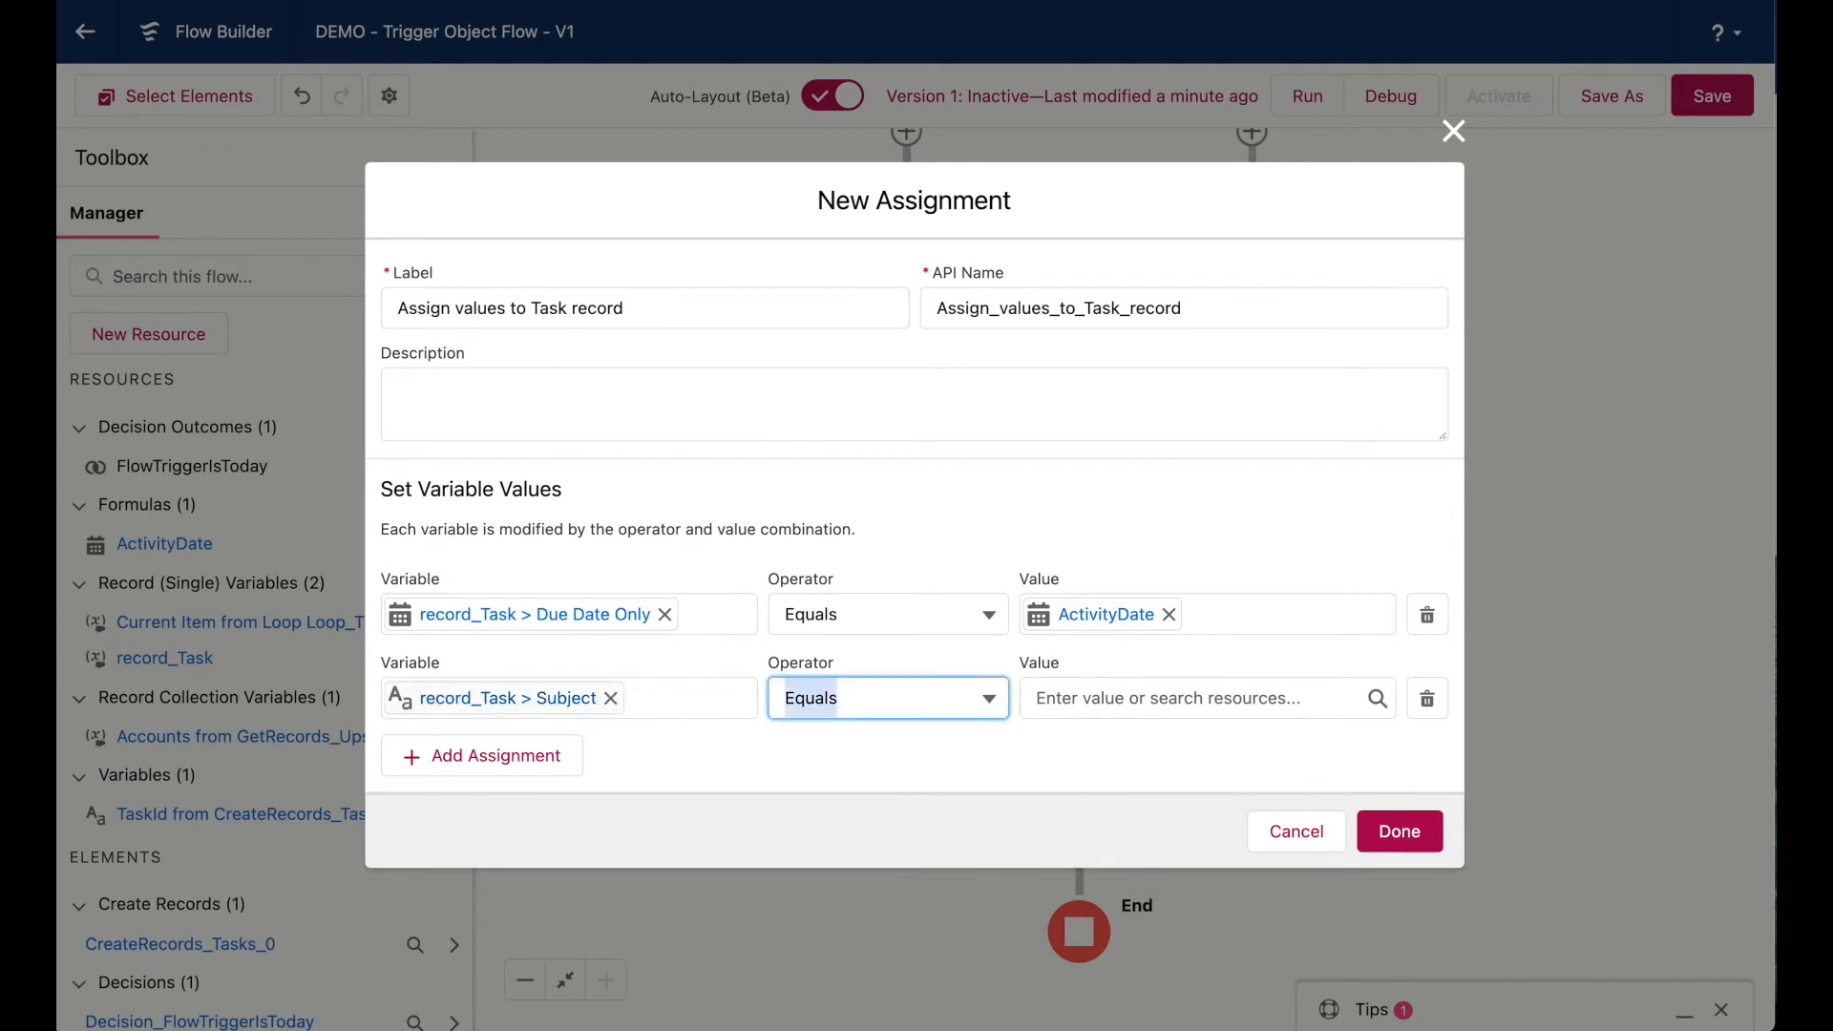
type("ac h out to customer about U")
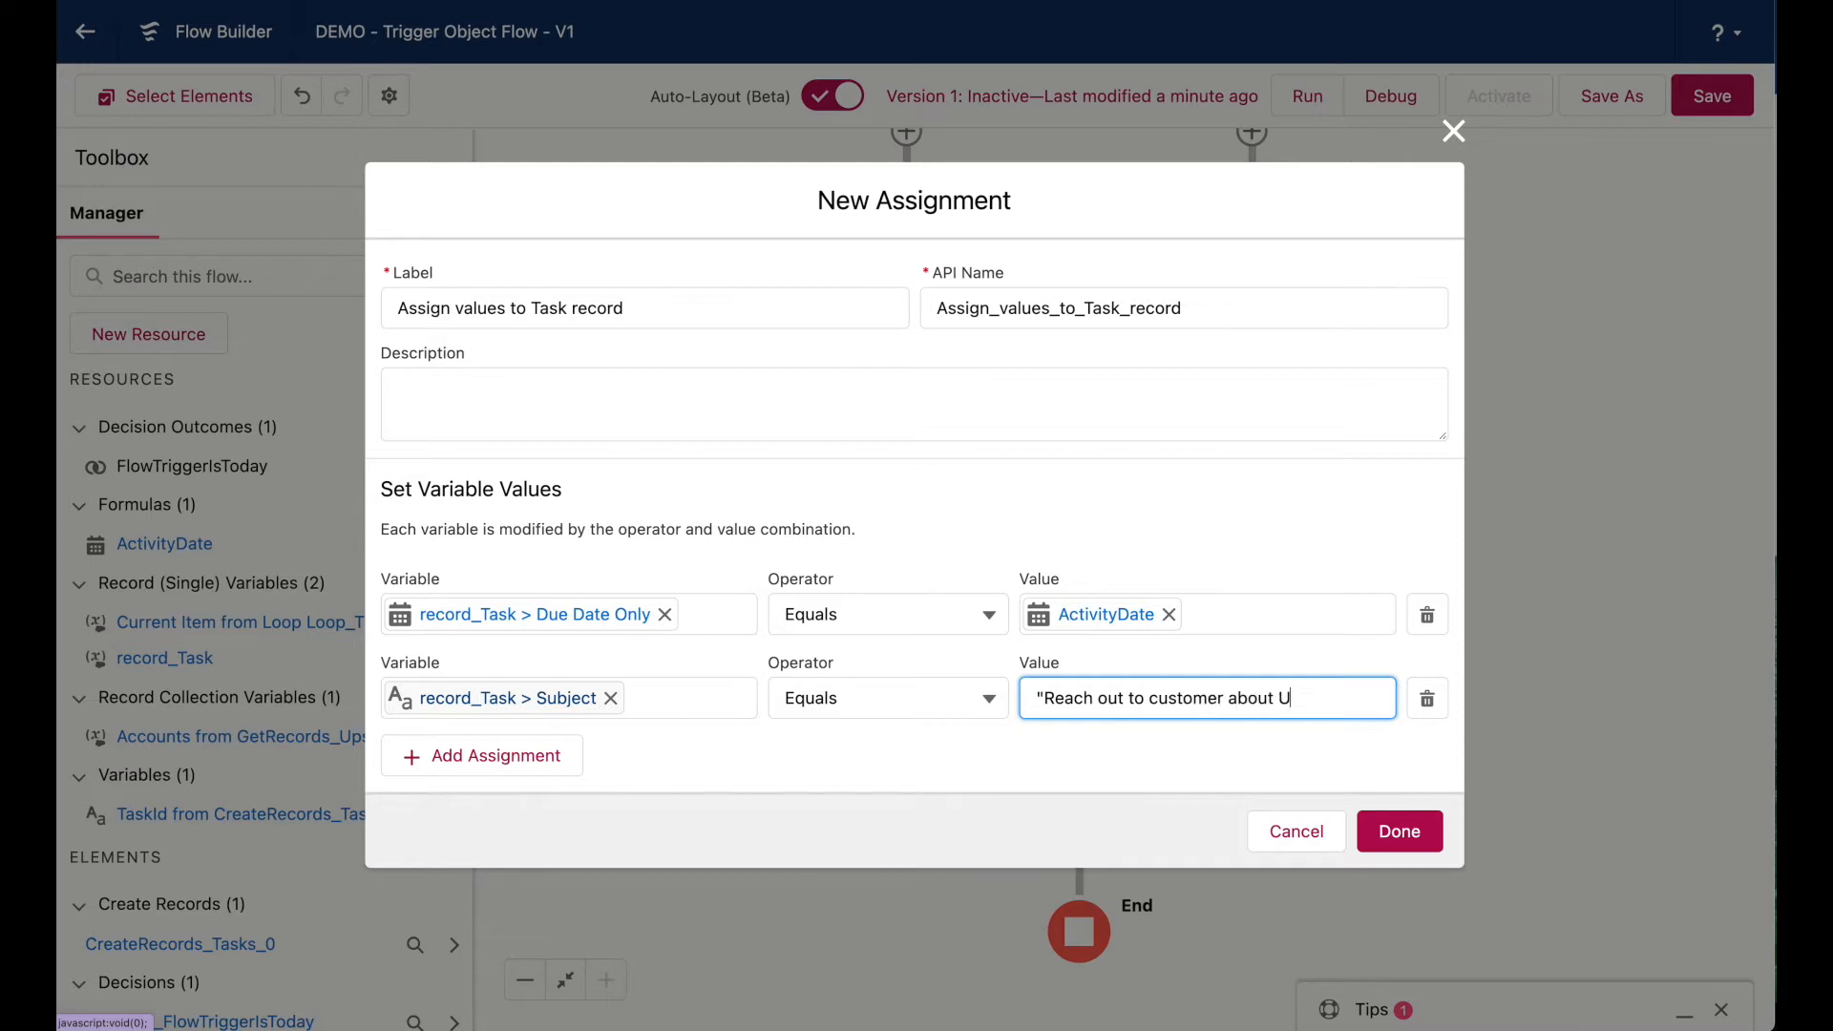
type("psell Opportunity")
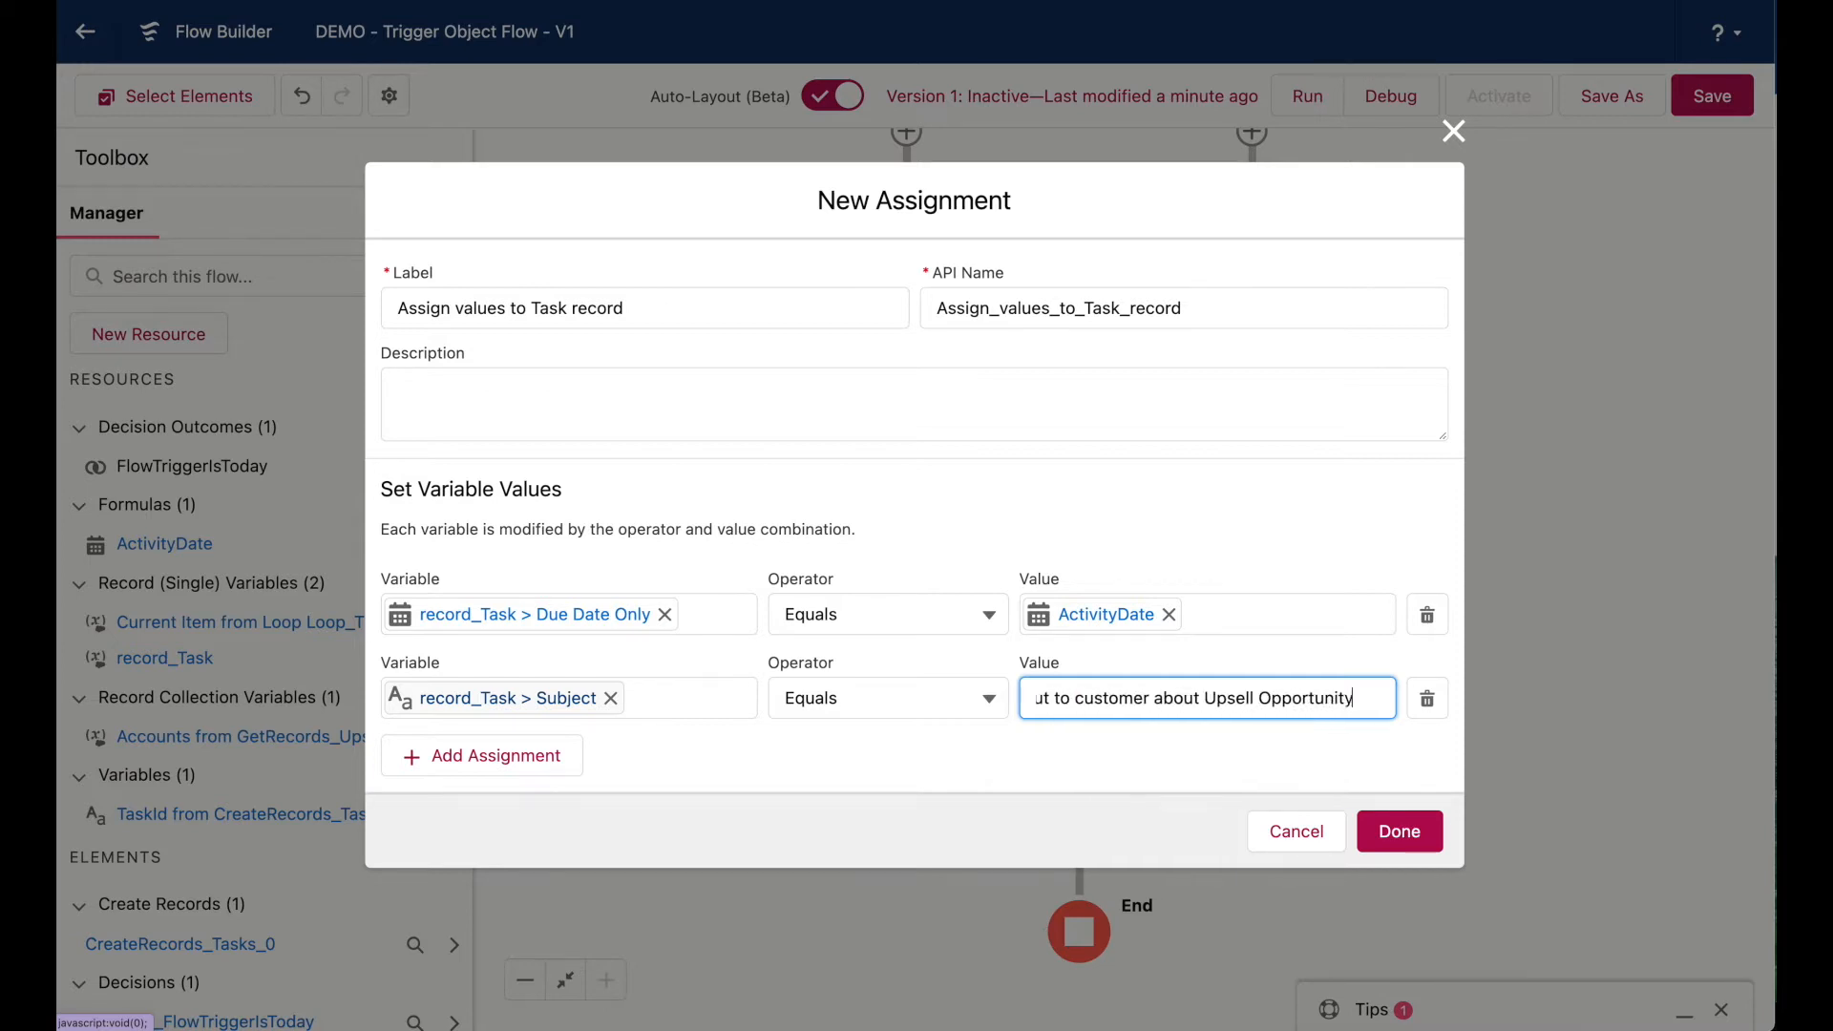
type("\"")
Add an assignment setting record_Task's Assigned To ID equal to the OwnerId of the current loop Account, and finish the Assignment element.
left_click(456, 759)
left_click(517, 743)
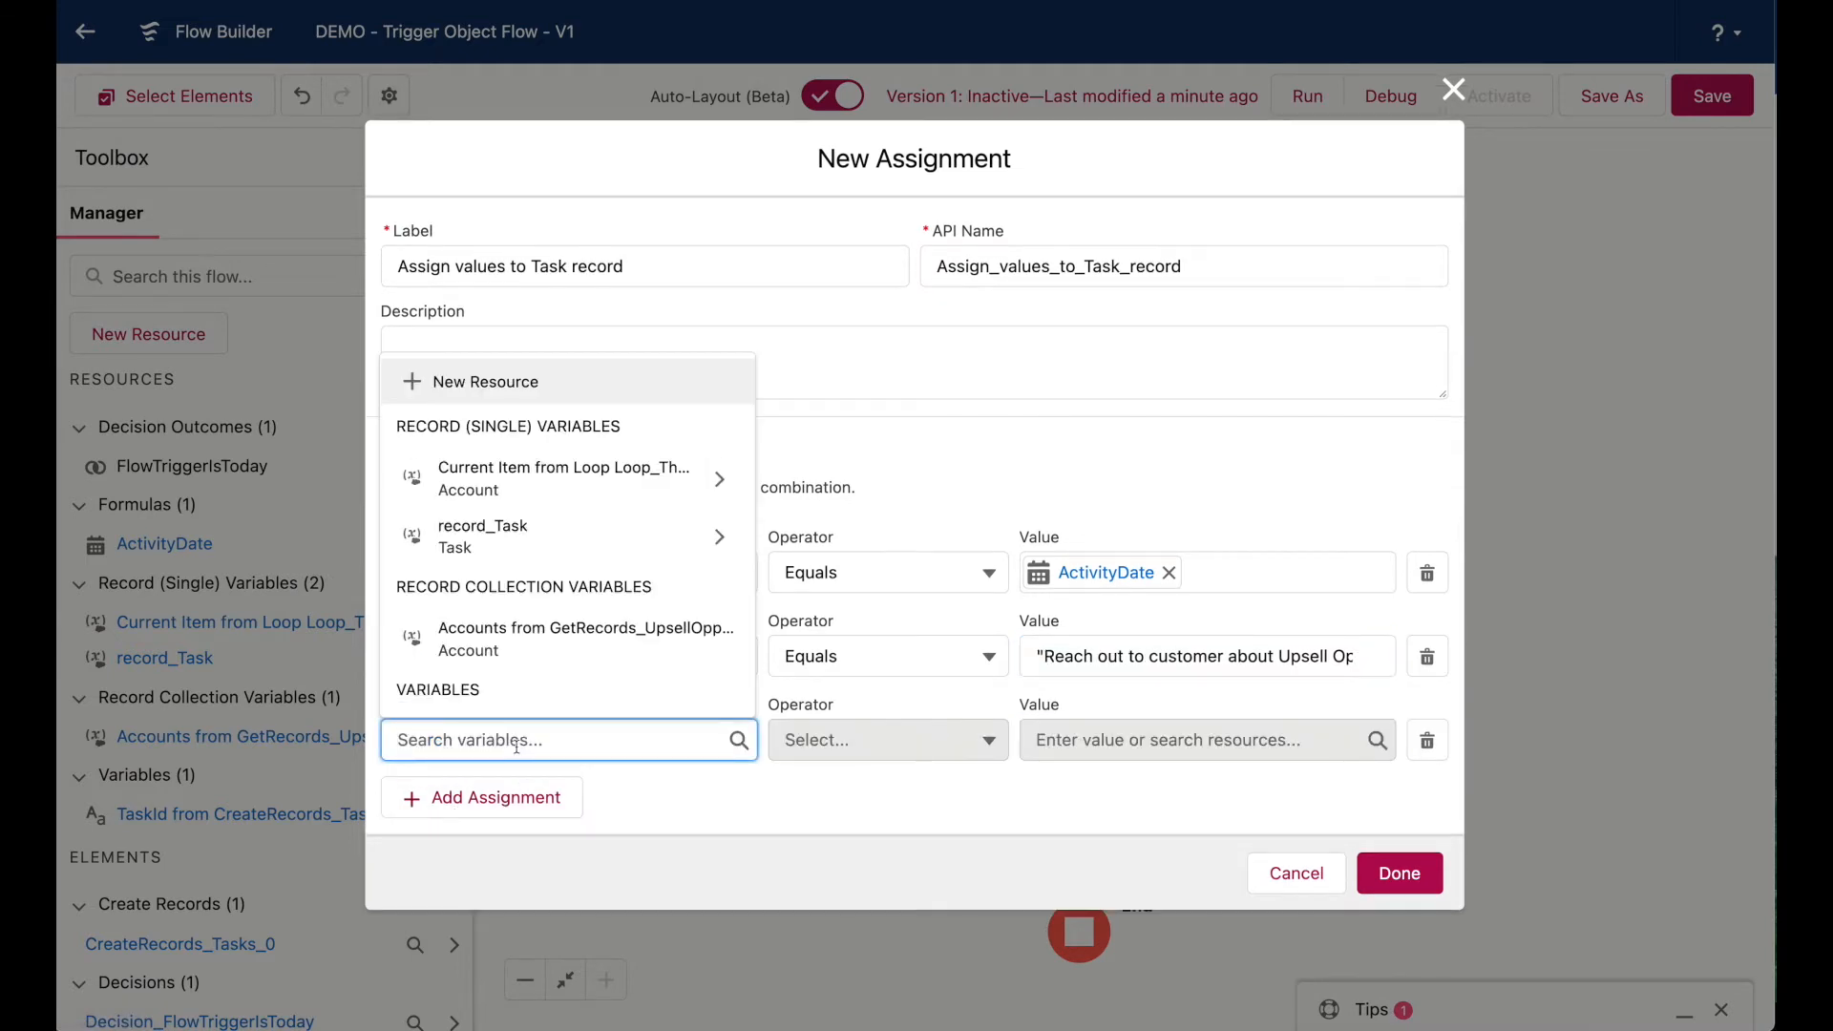
type("record")
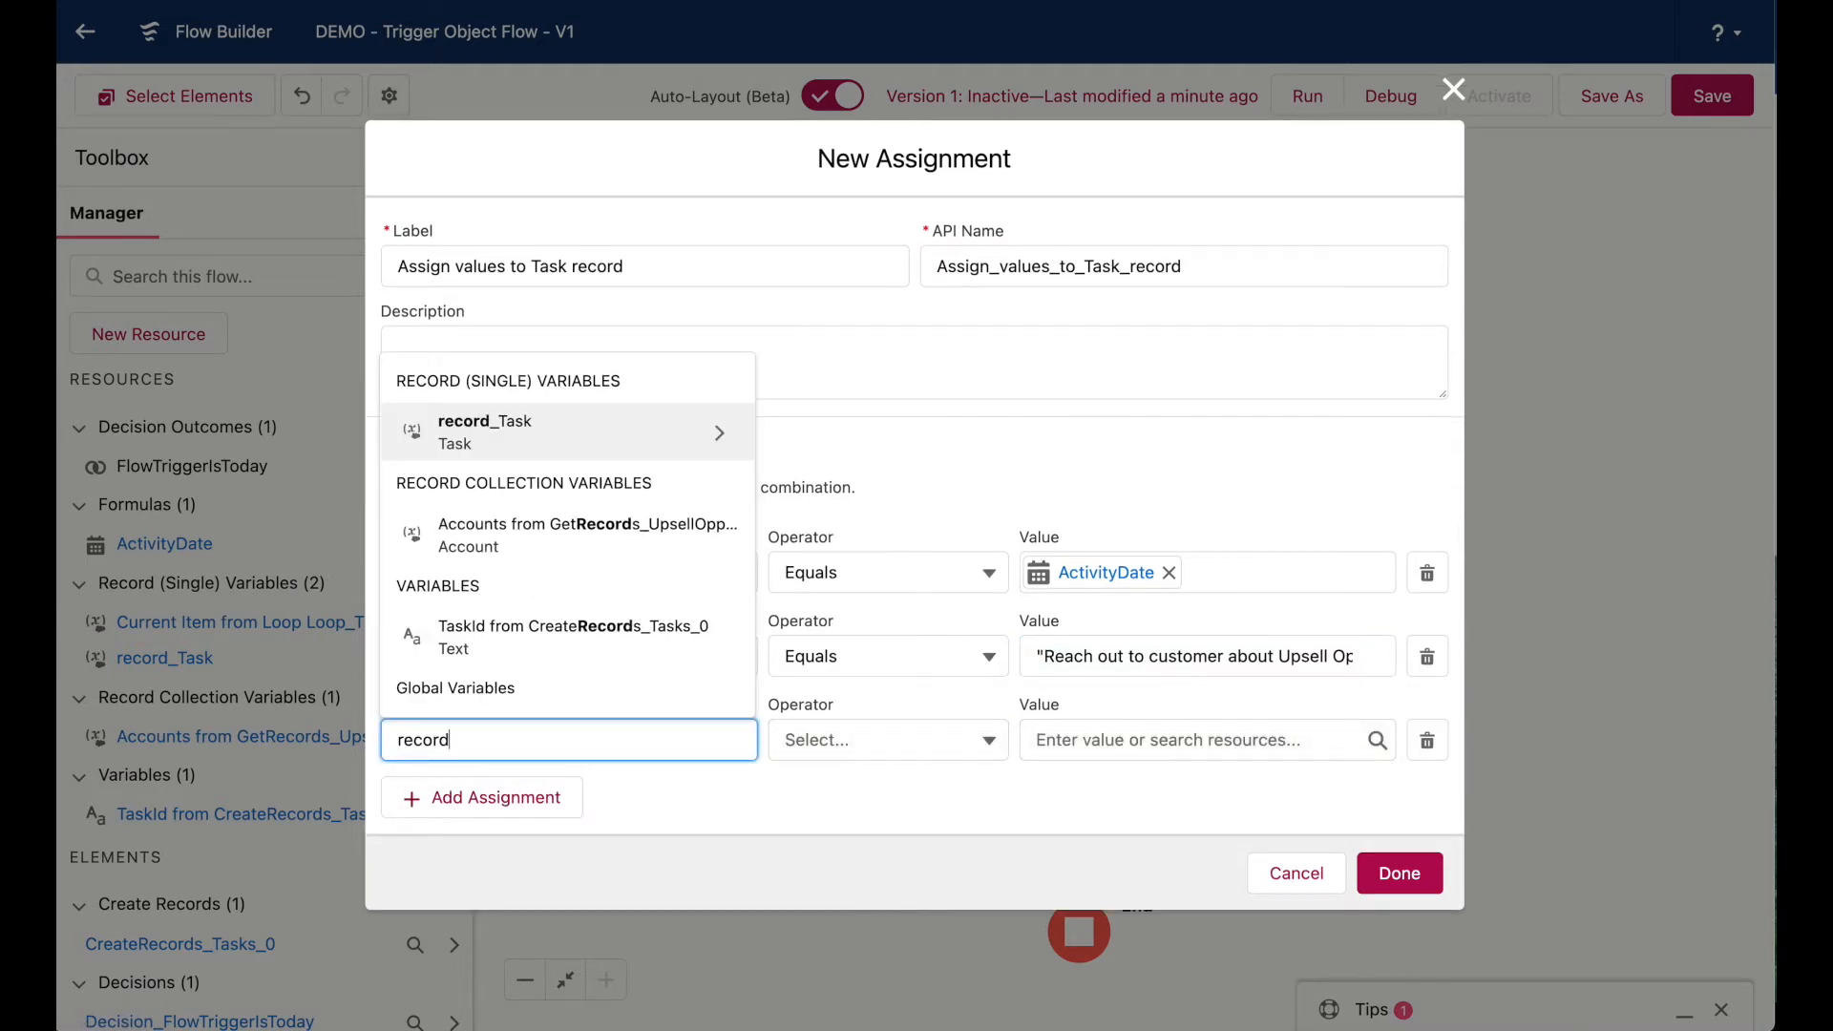
left_click(593, 441)
type("ass")
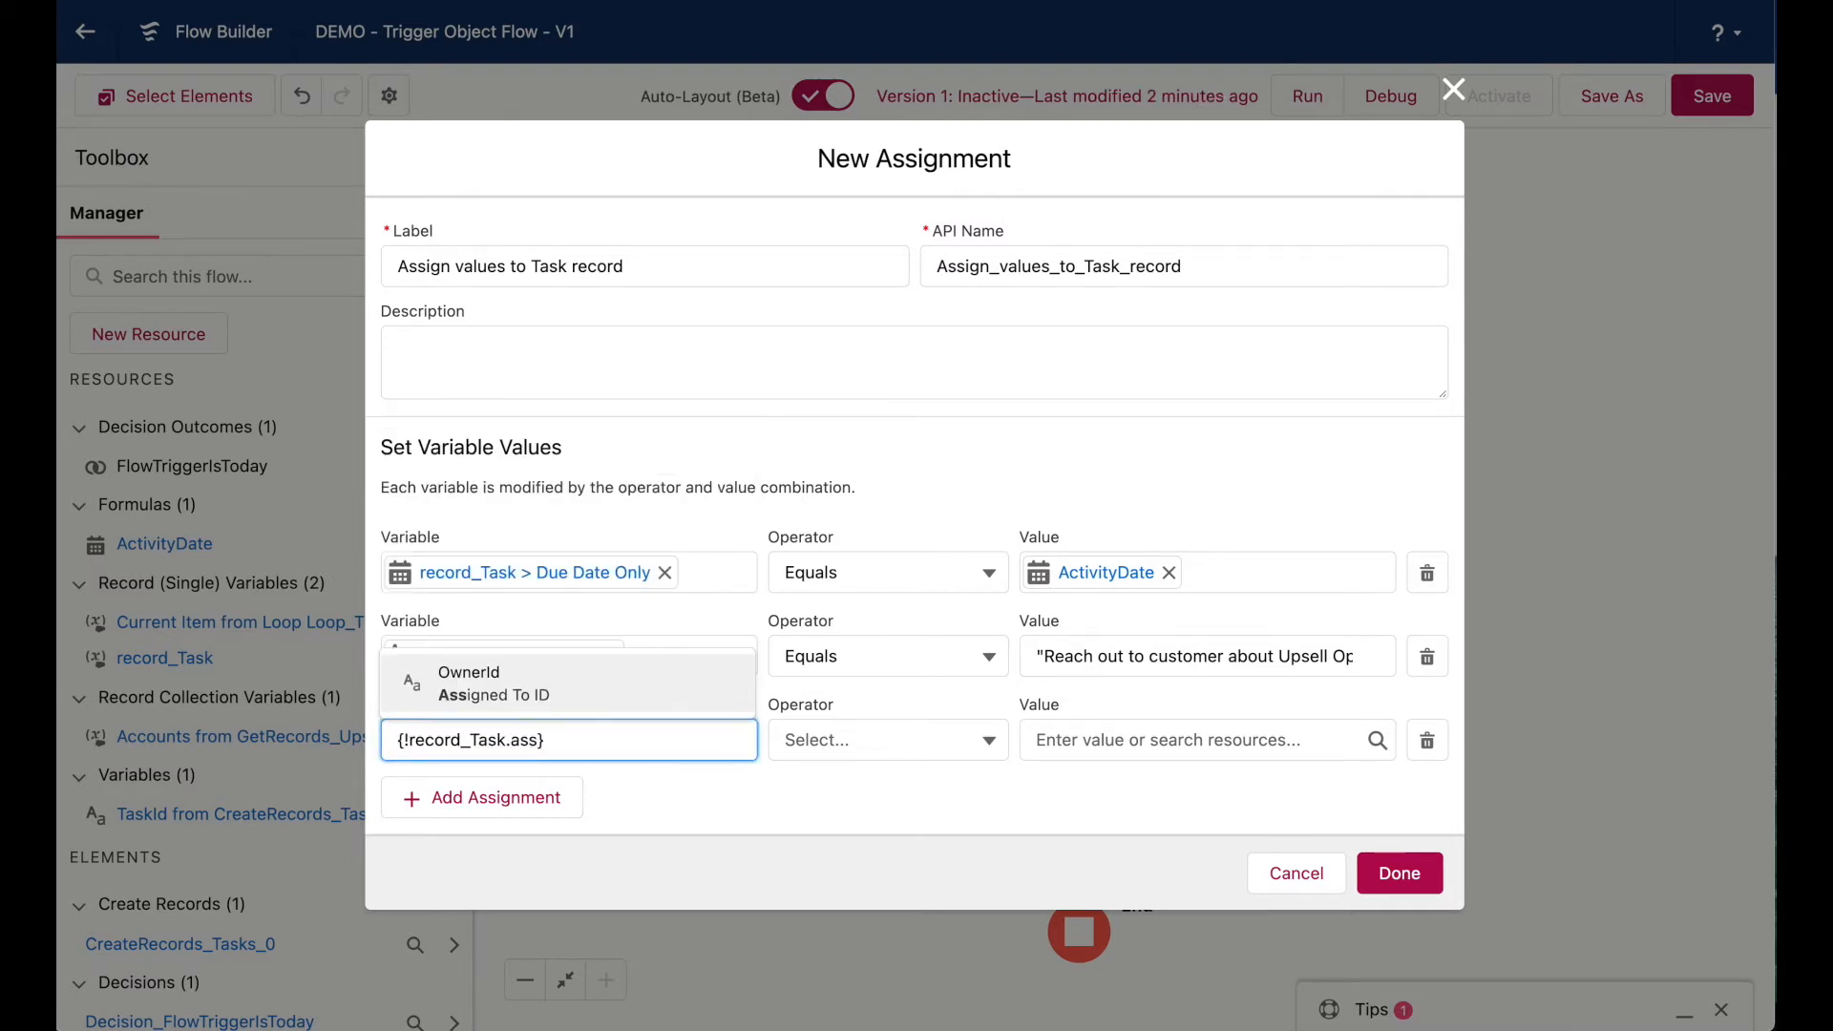
left_click(584, 673)
left_click(1076, 737)
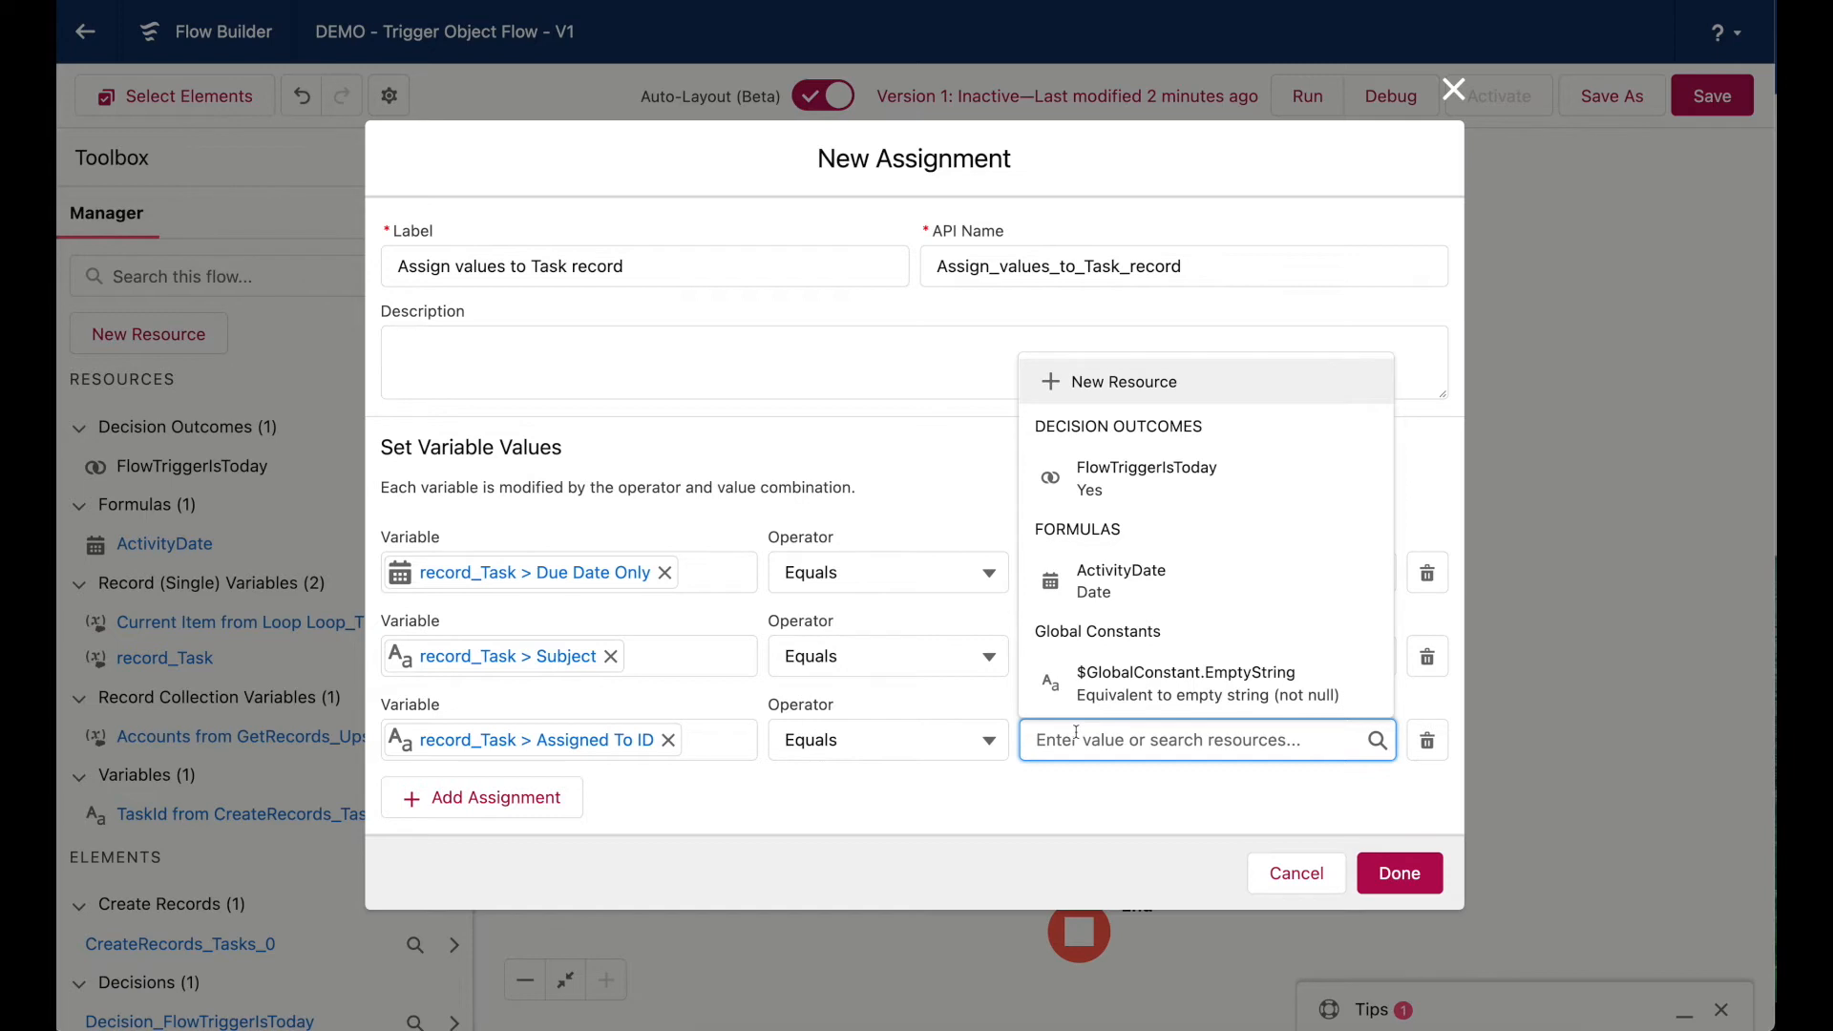
type("loop")
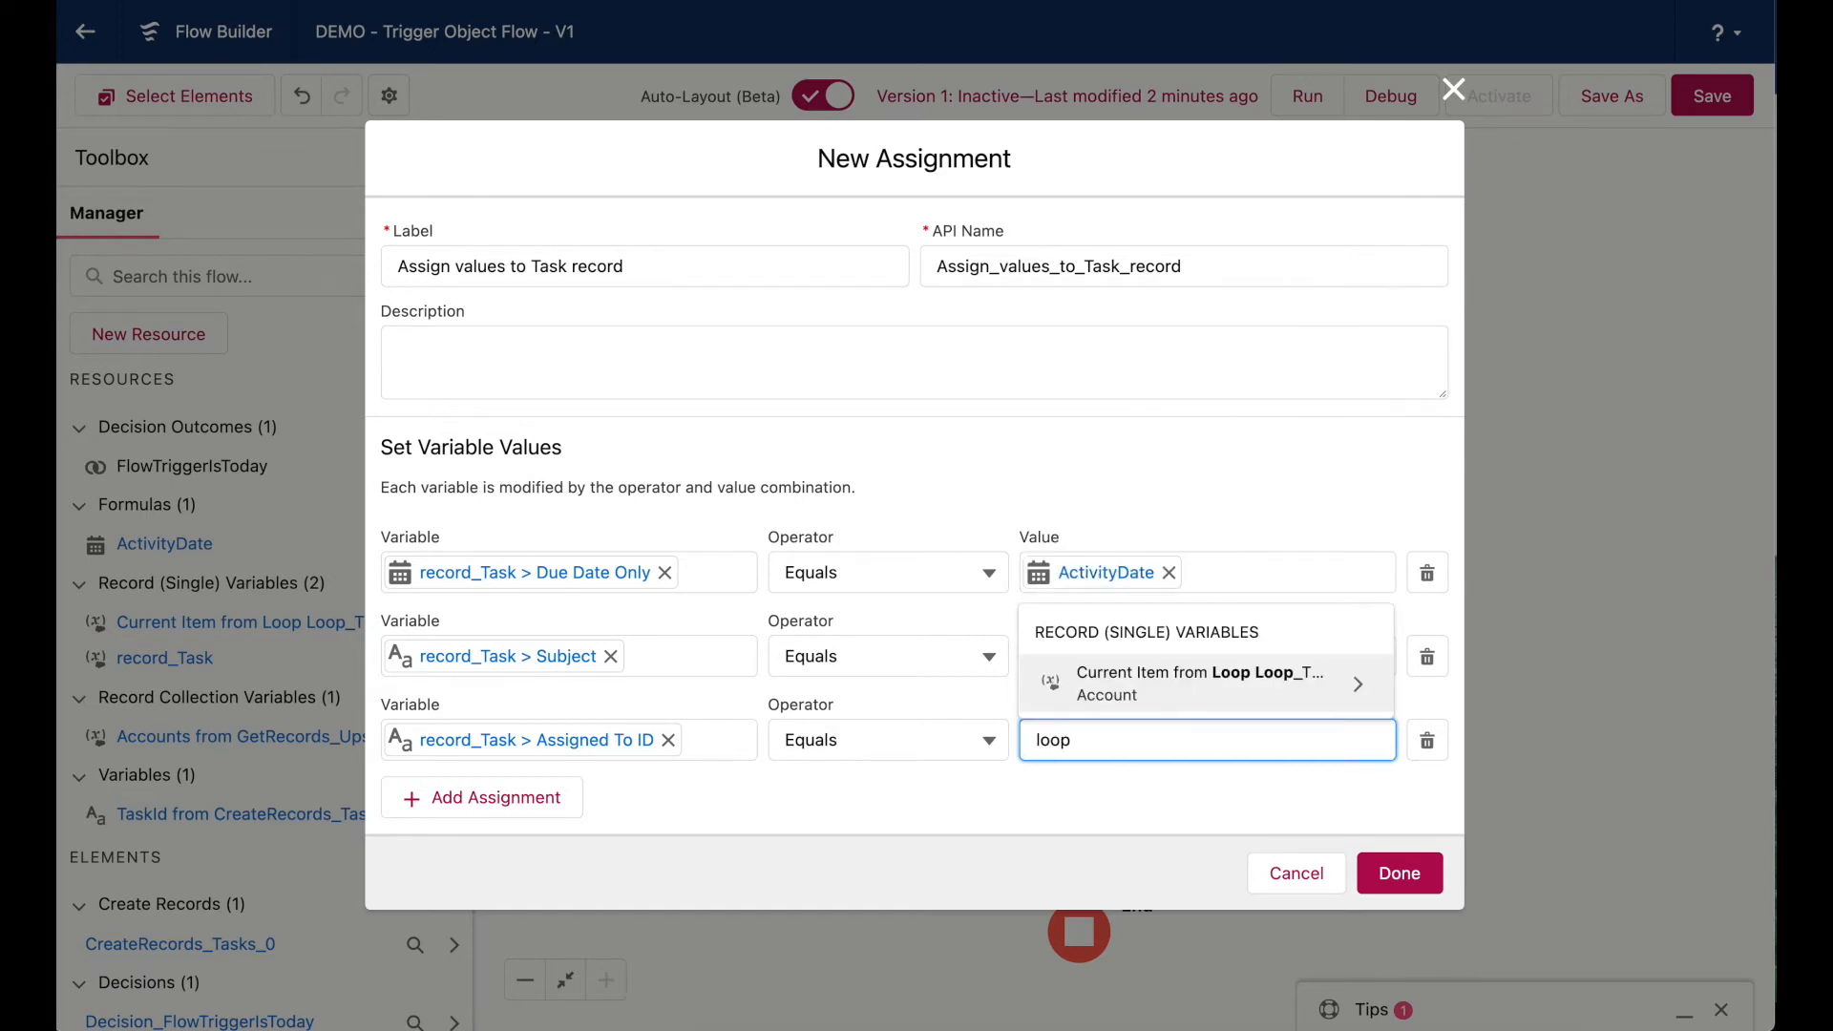
key("Return")
type("owner")
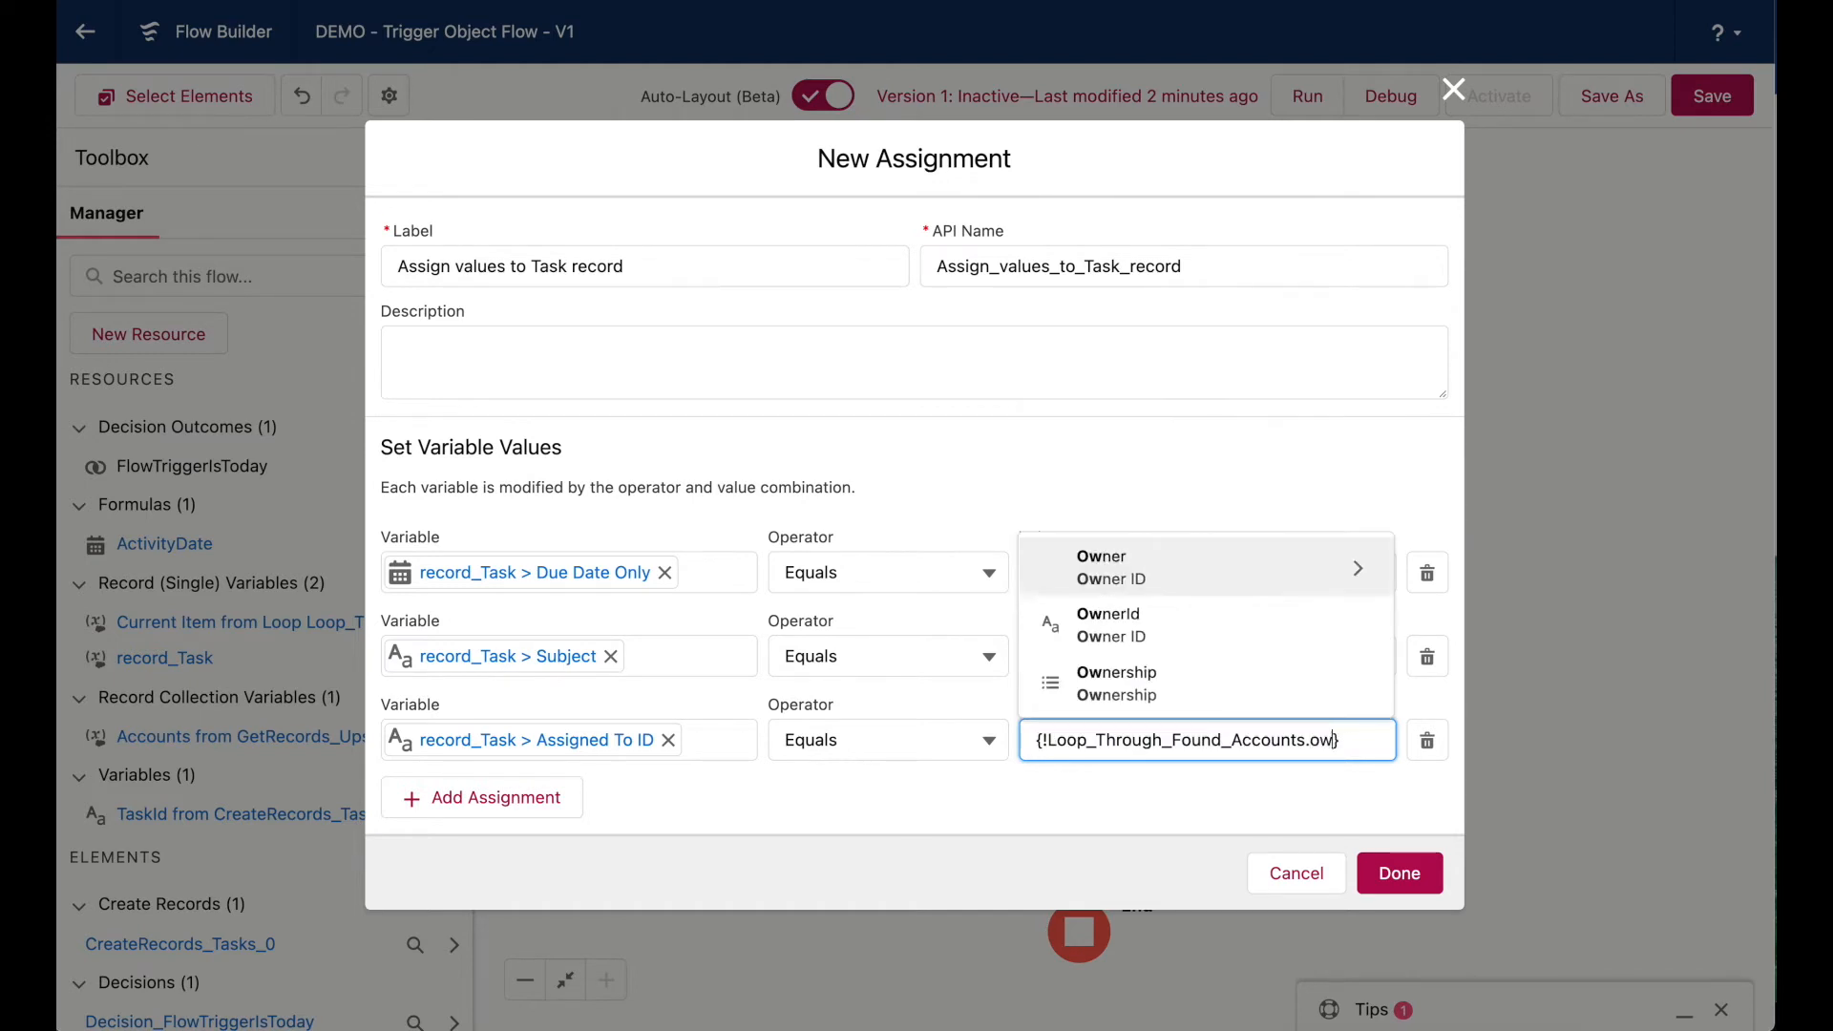
key("Down")
key("Return")
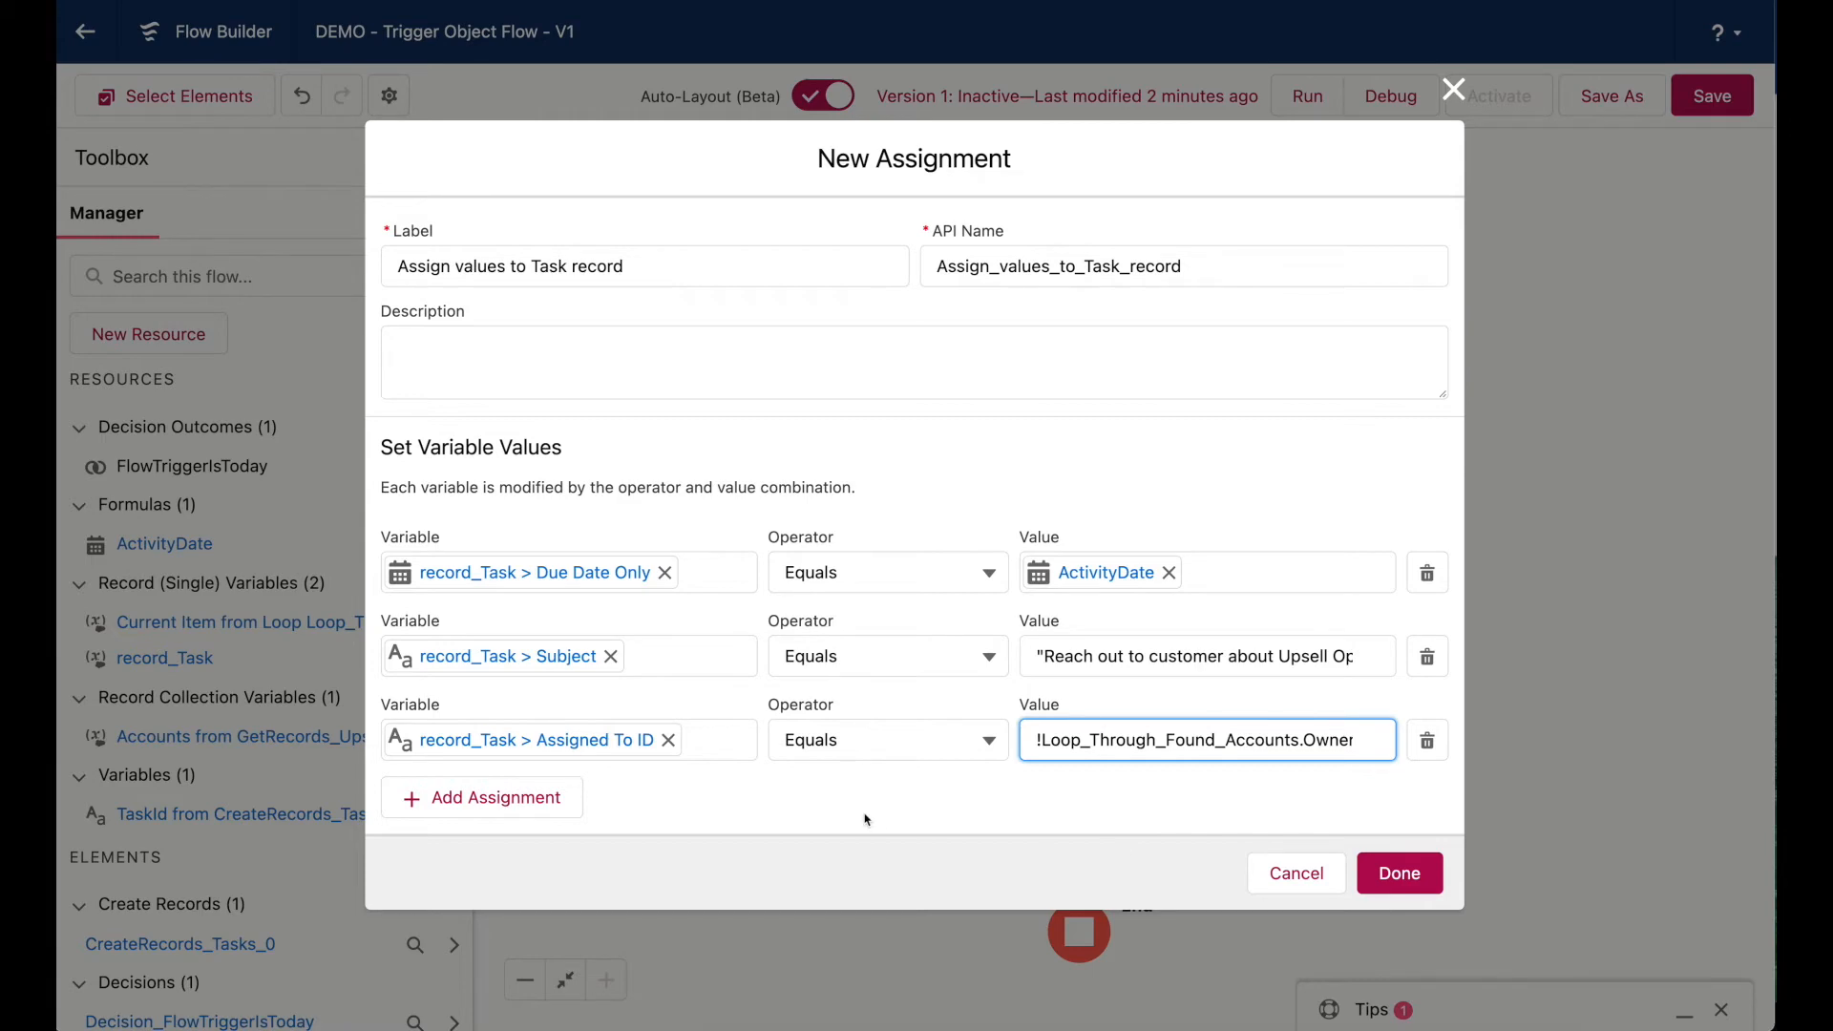
left_click(1411, 872)
Review the field values set in the Create Task for Upsell element and close it without changes.
scroll(966, 648, "down", 2)
double_click(892, 707)
scroll(892, 706, "down", 3)
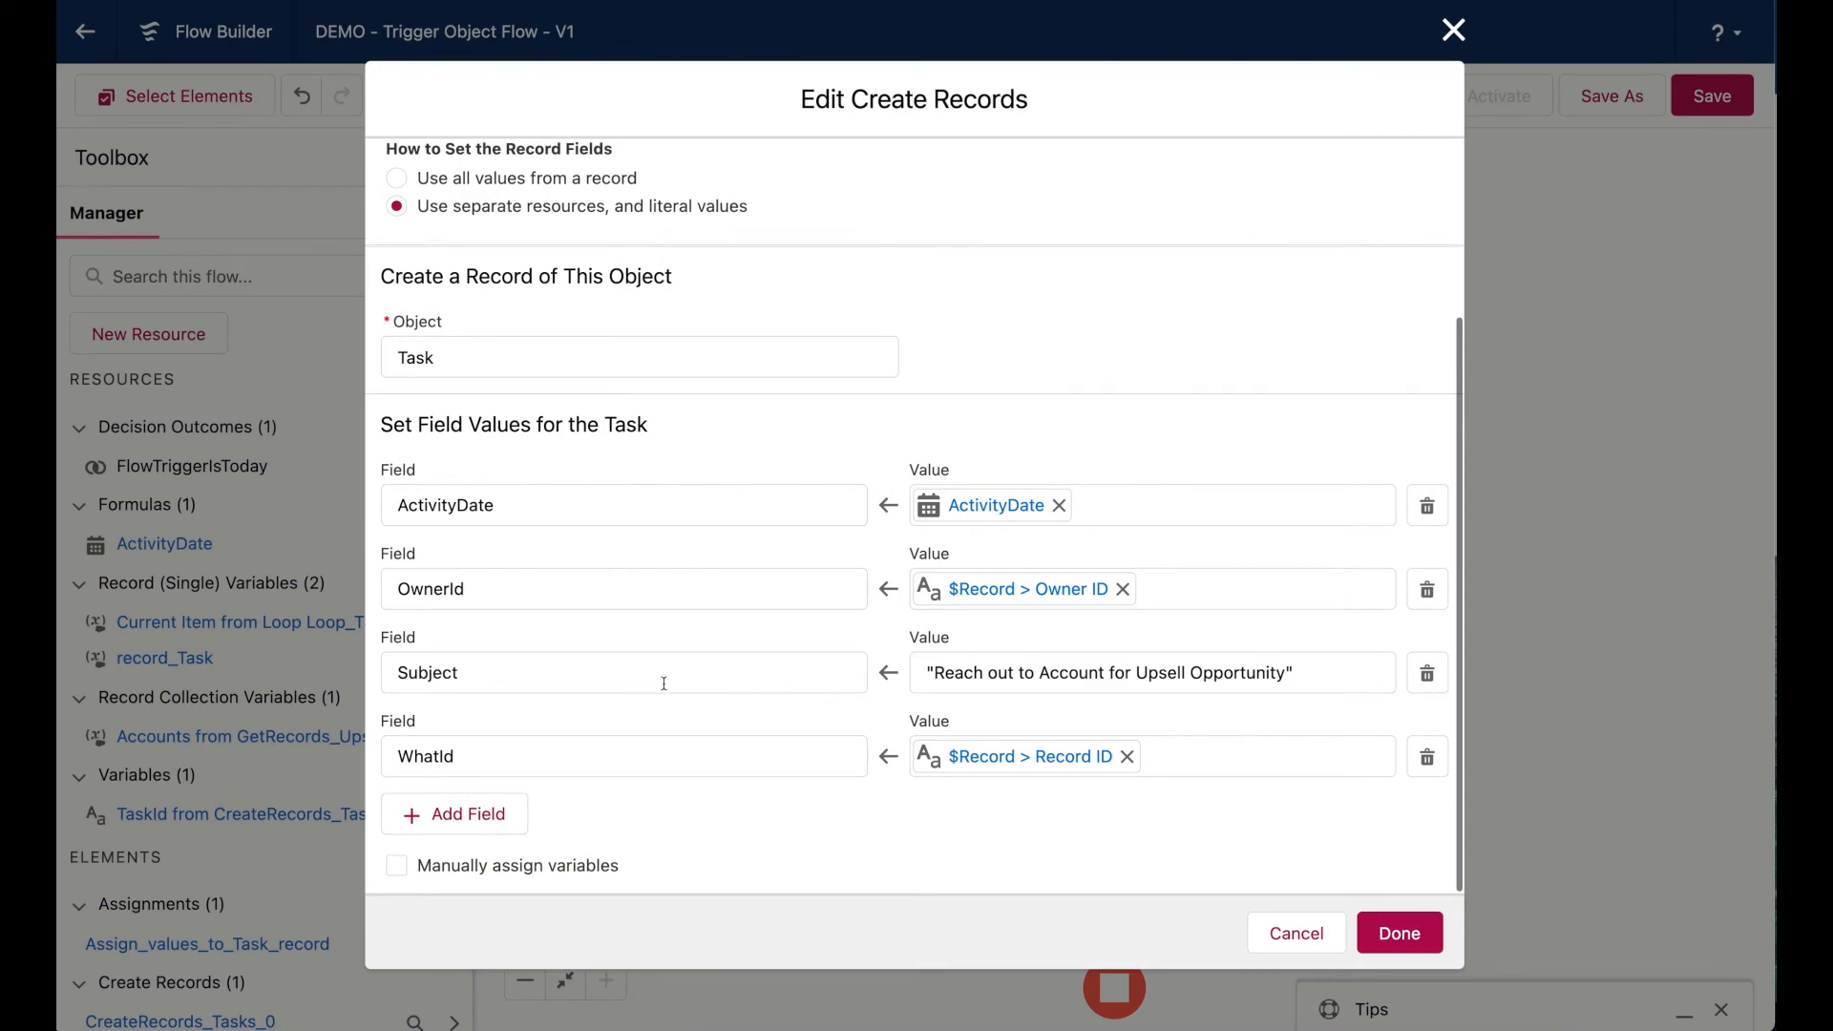
left_click(1297, 932)
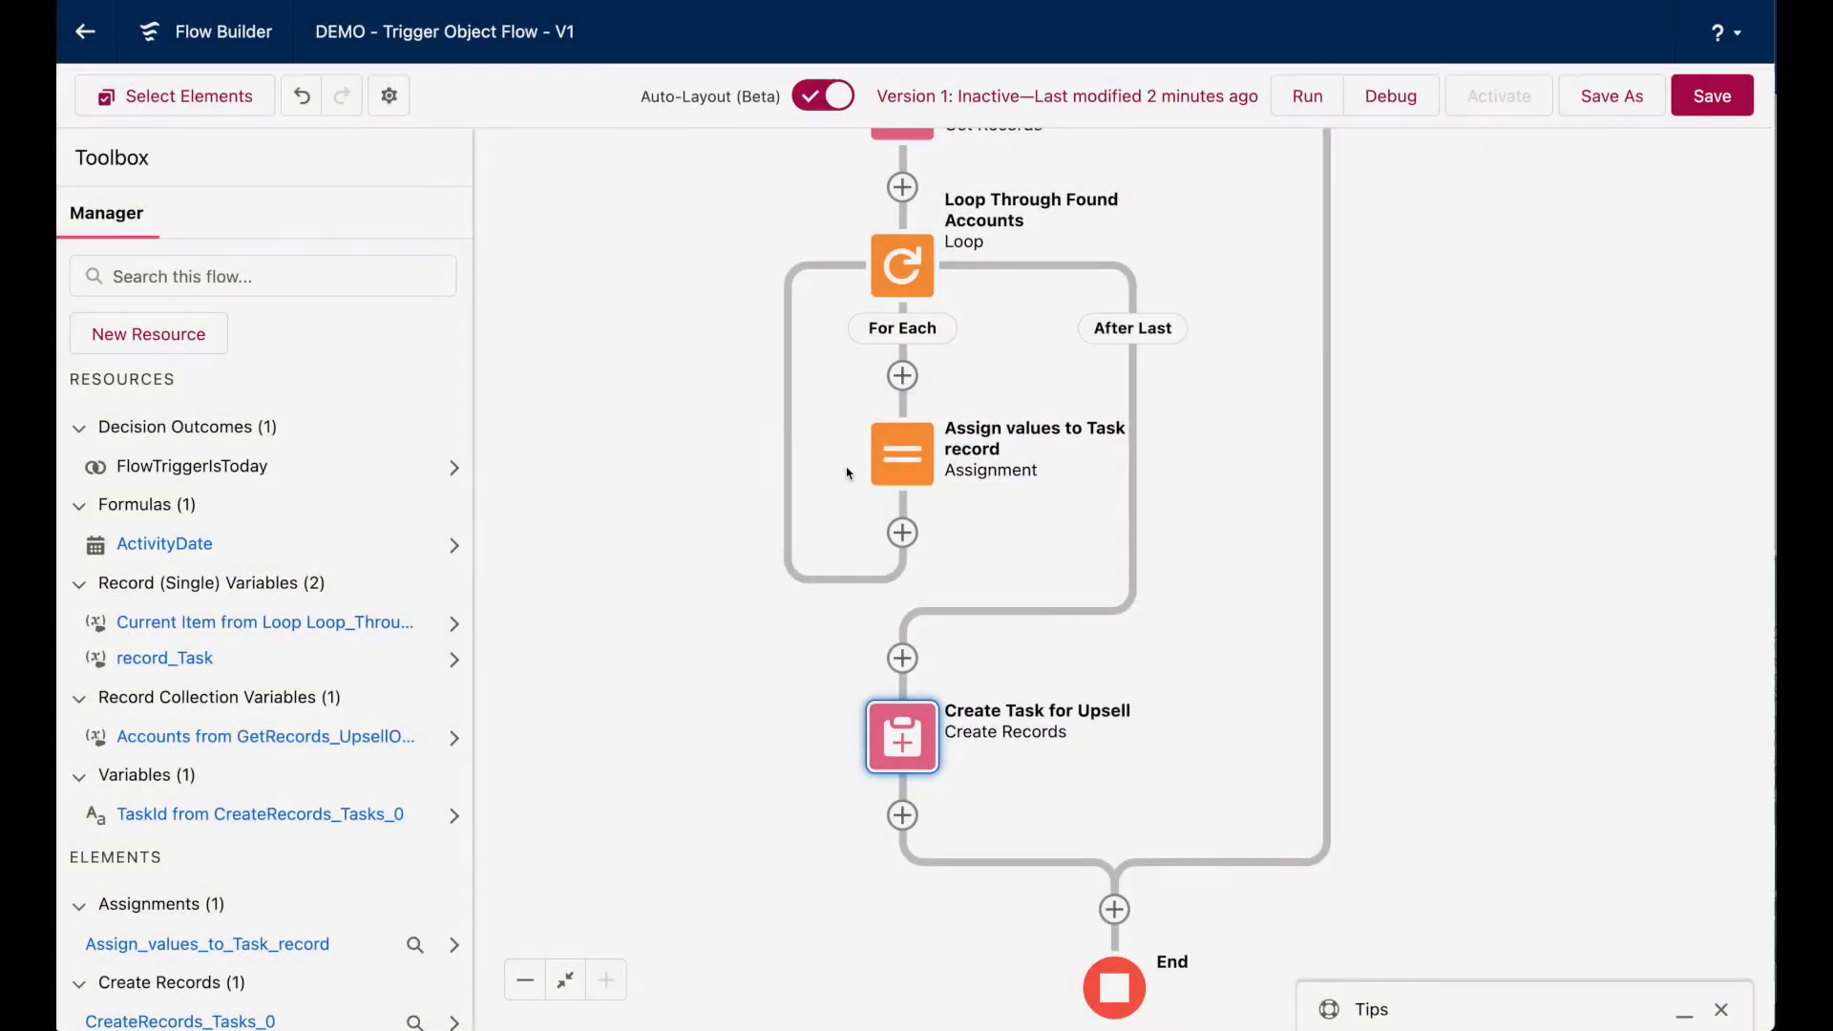
Reopen the Assign values to Task record element and add an assignment row for record_Task's Related To ID field.
double_click(894, 435)
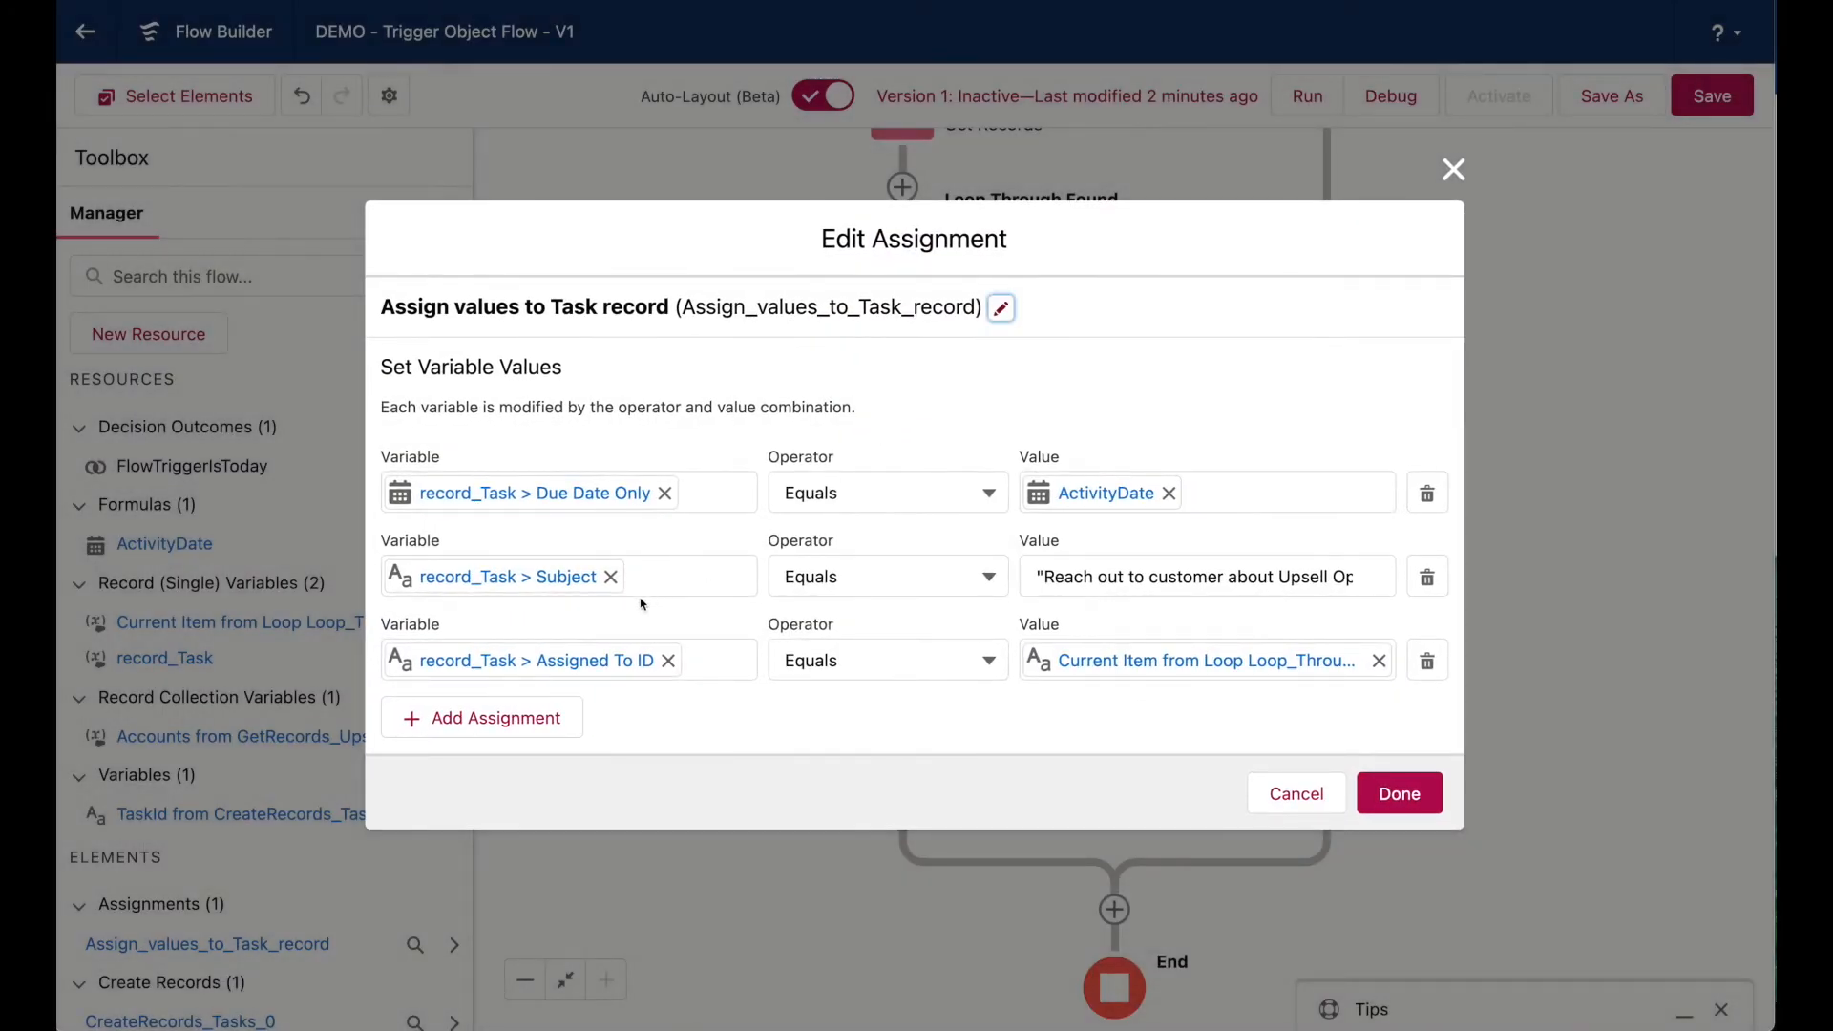
left_click(464, 725)
left_click(484, 702)
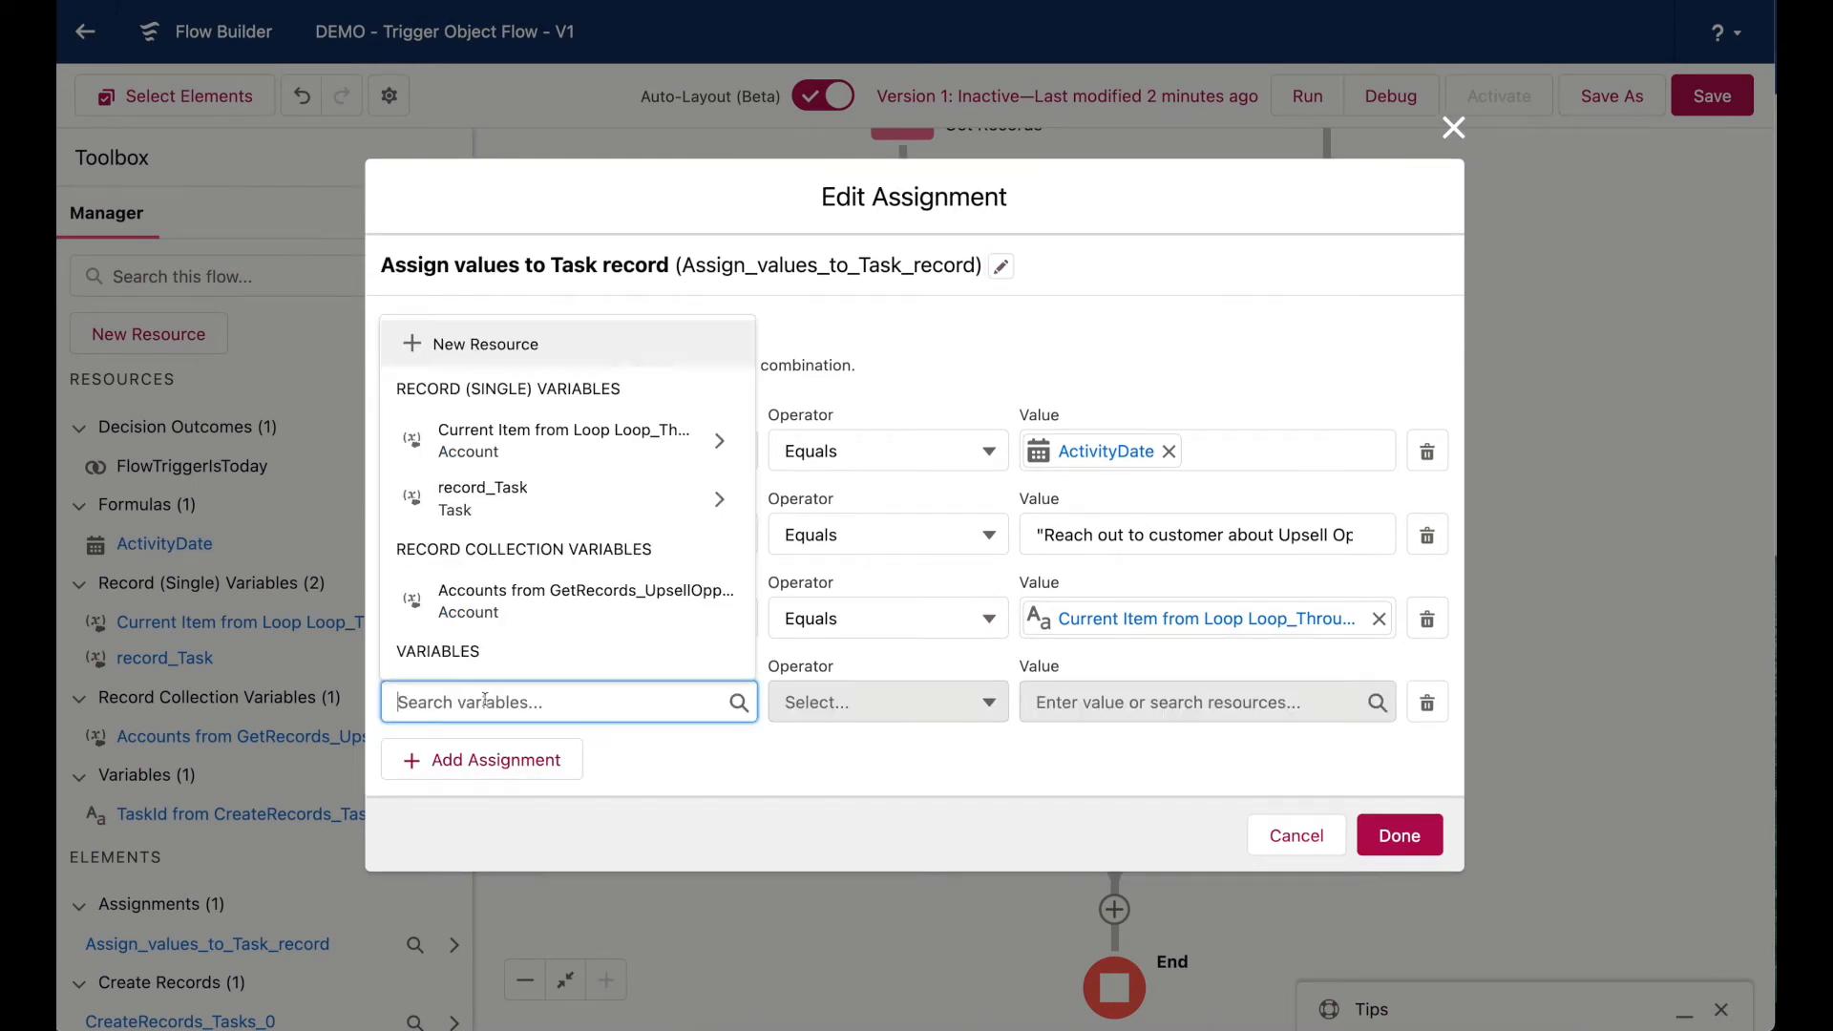
type("record")
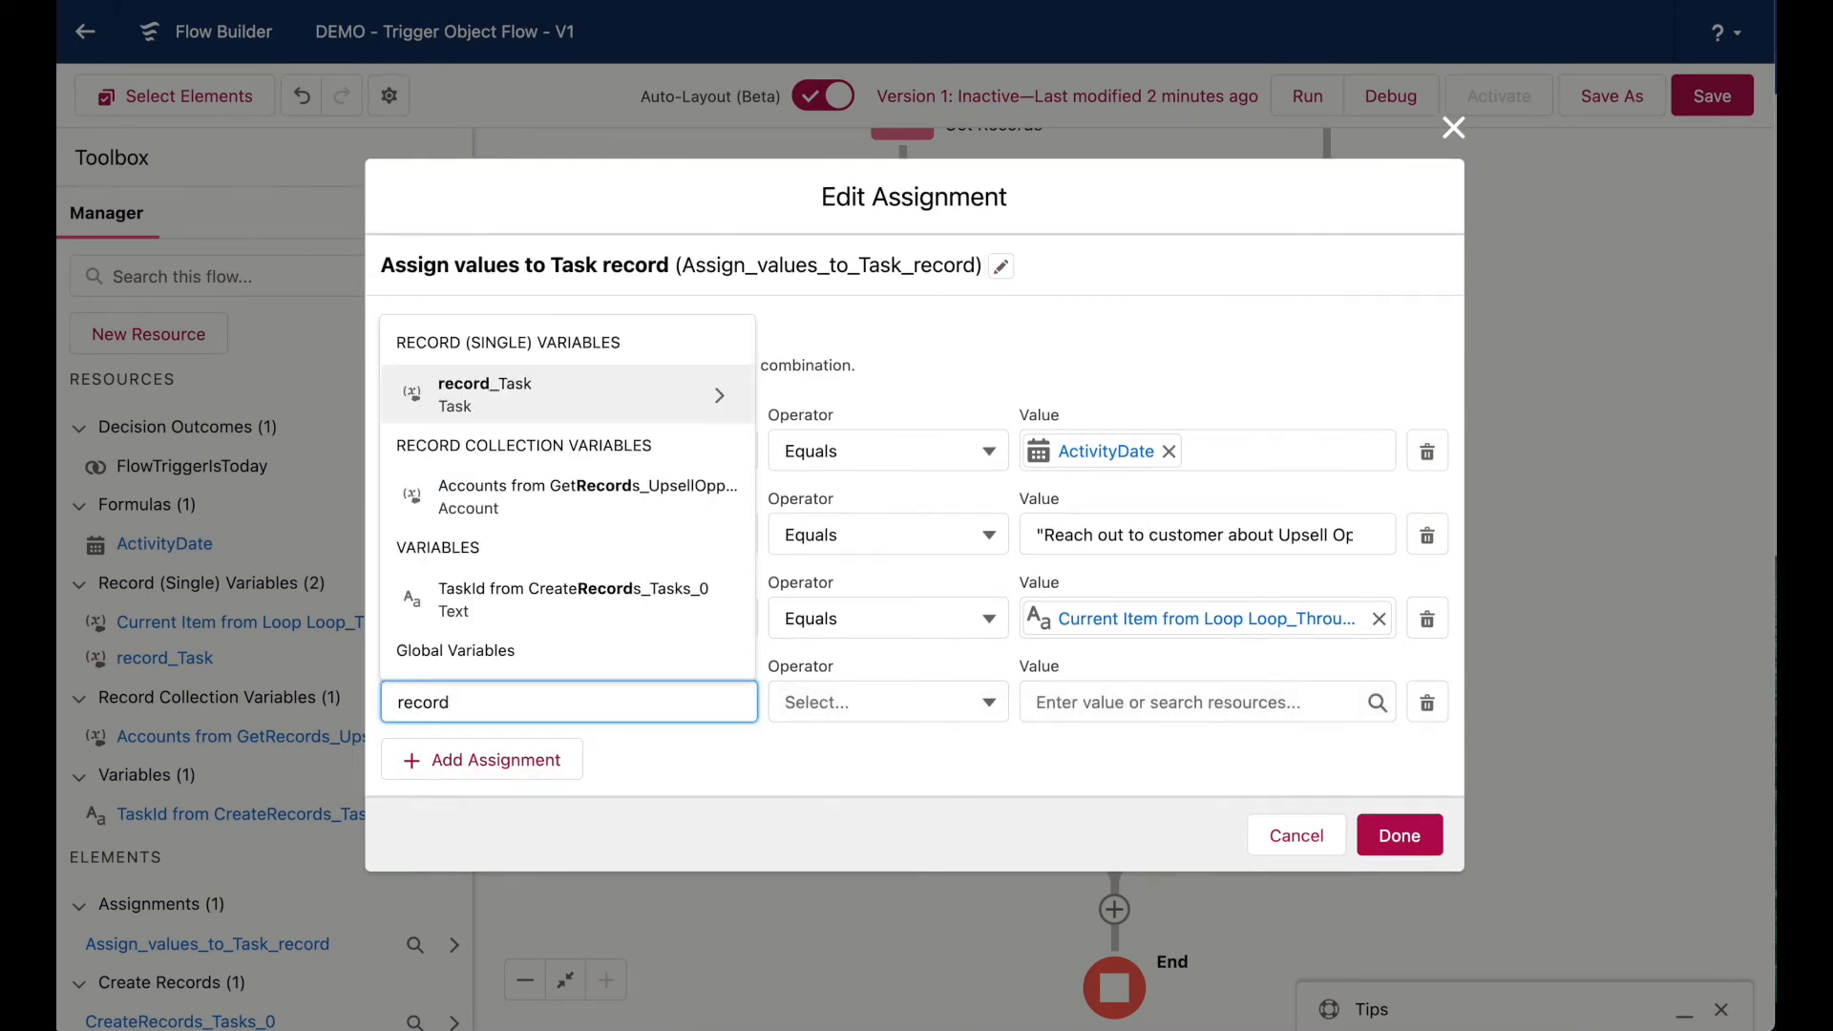
key("Return")
type("related")
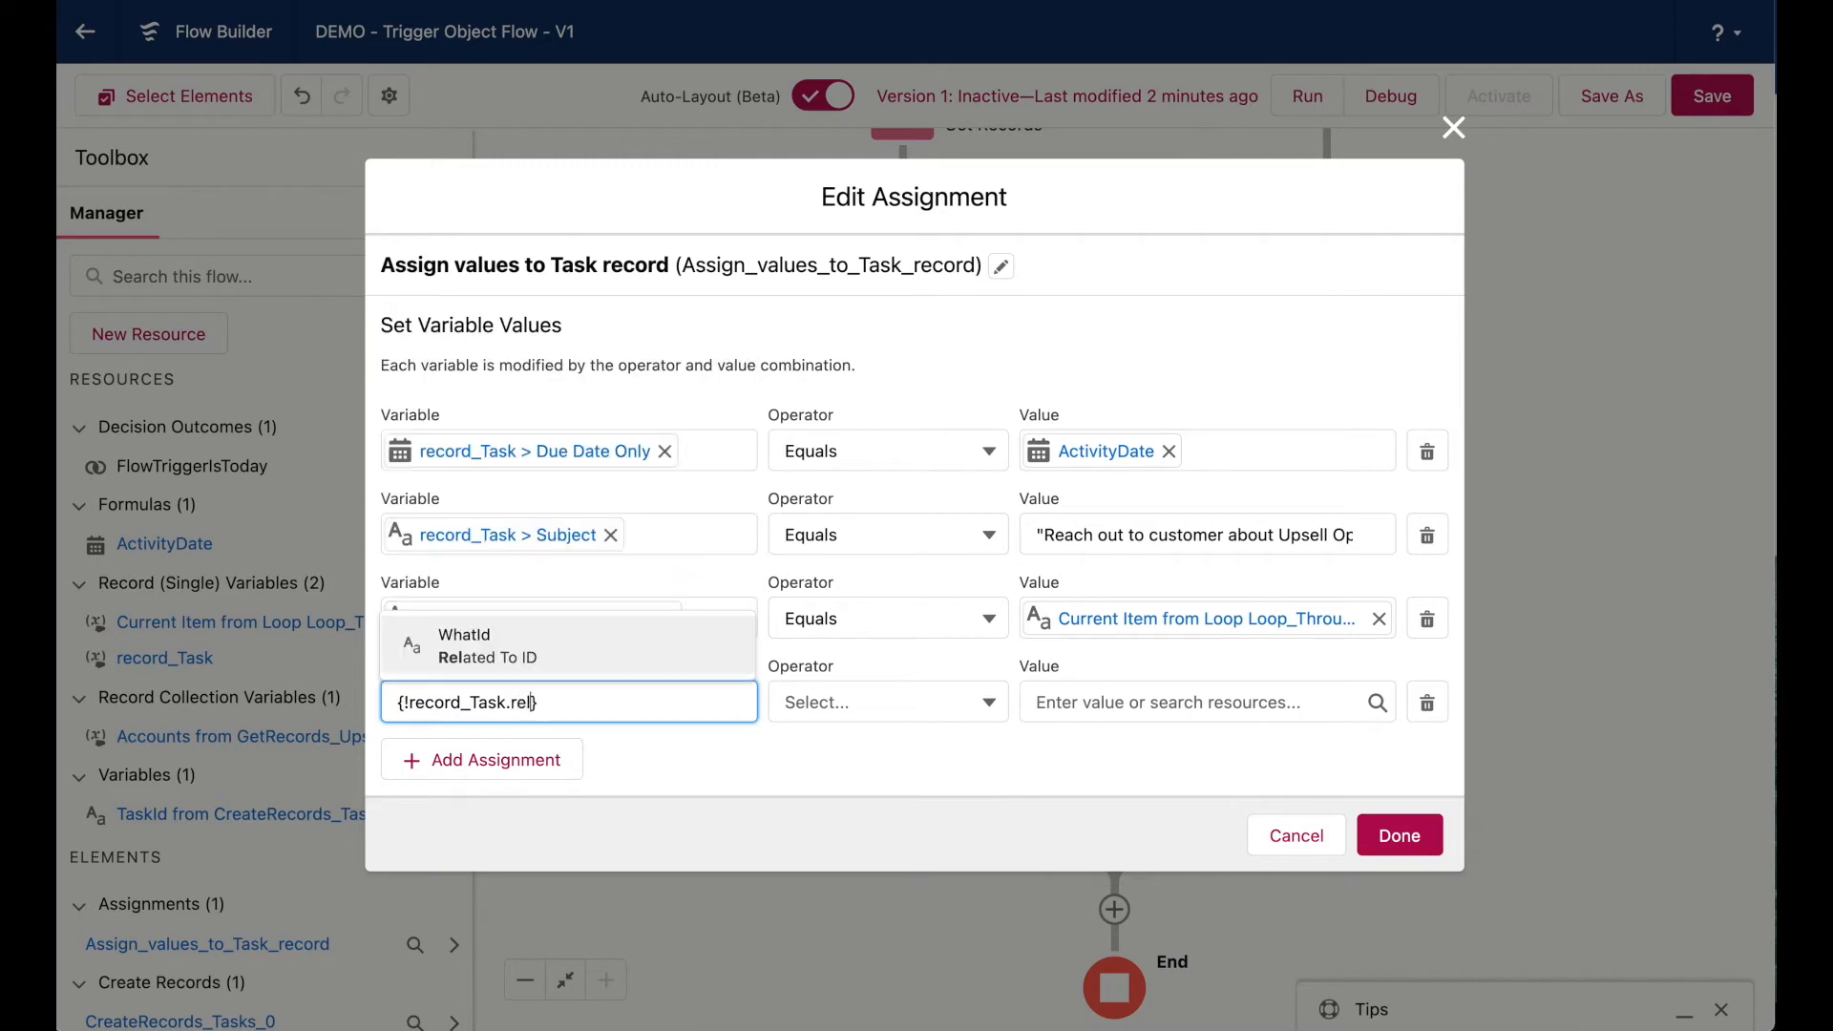
key("Return")
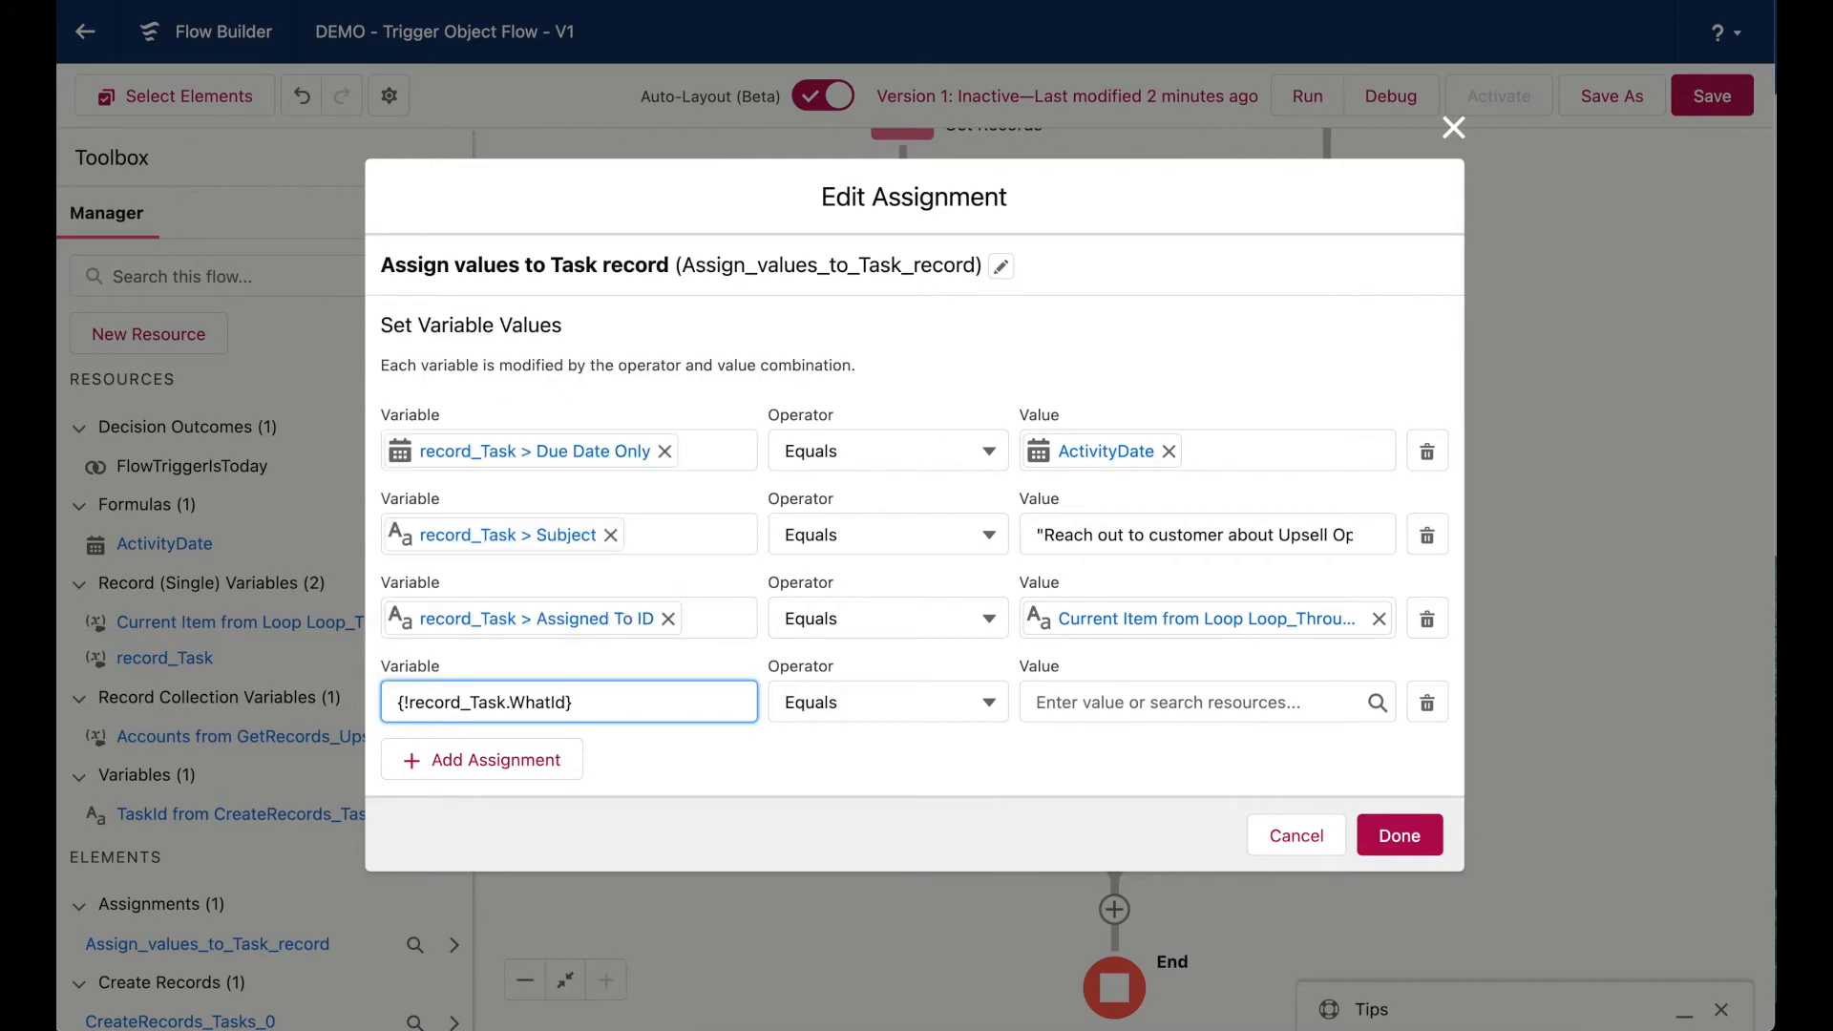
left_click(739, 791)
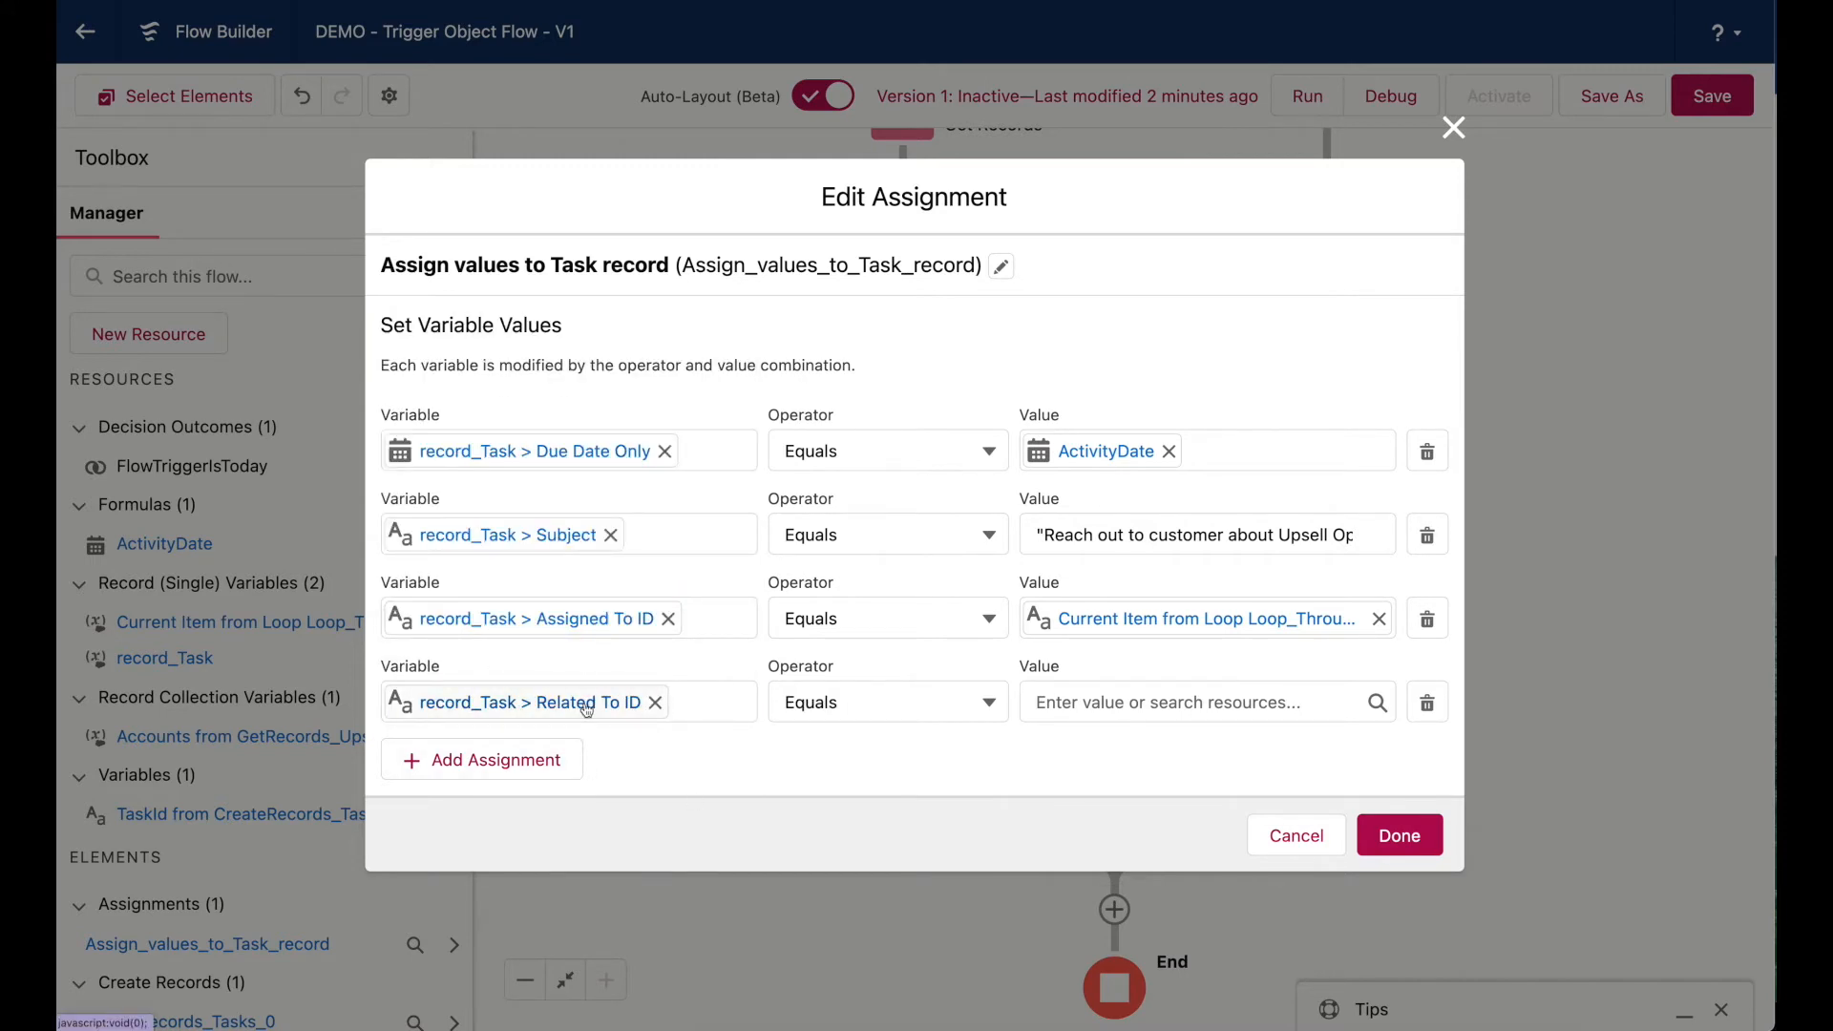
Set the Related To ID value to the current loop Account's Id, finish the assignment and save the flow.
left_click(1055, 693)
type("cu")
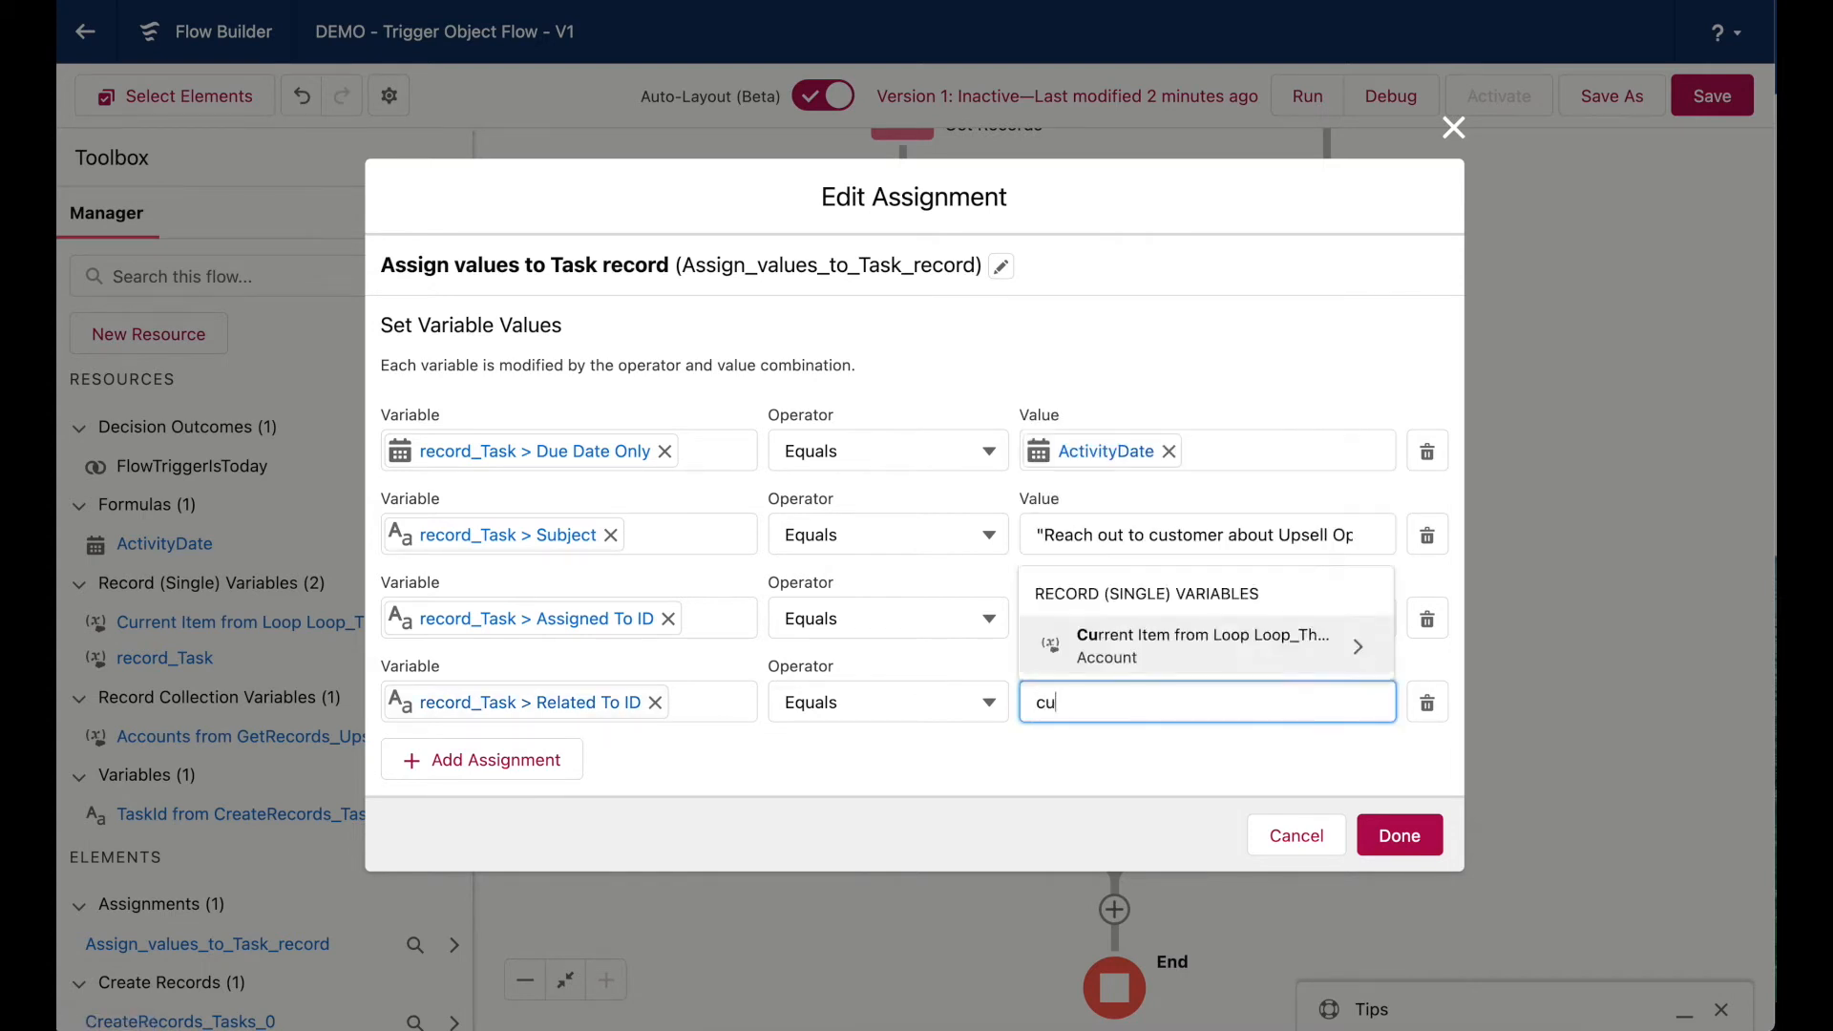
type("reent")
key("Return")
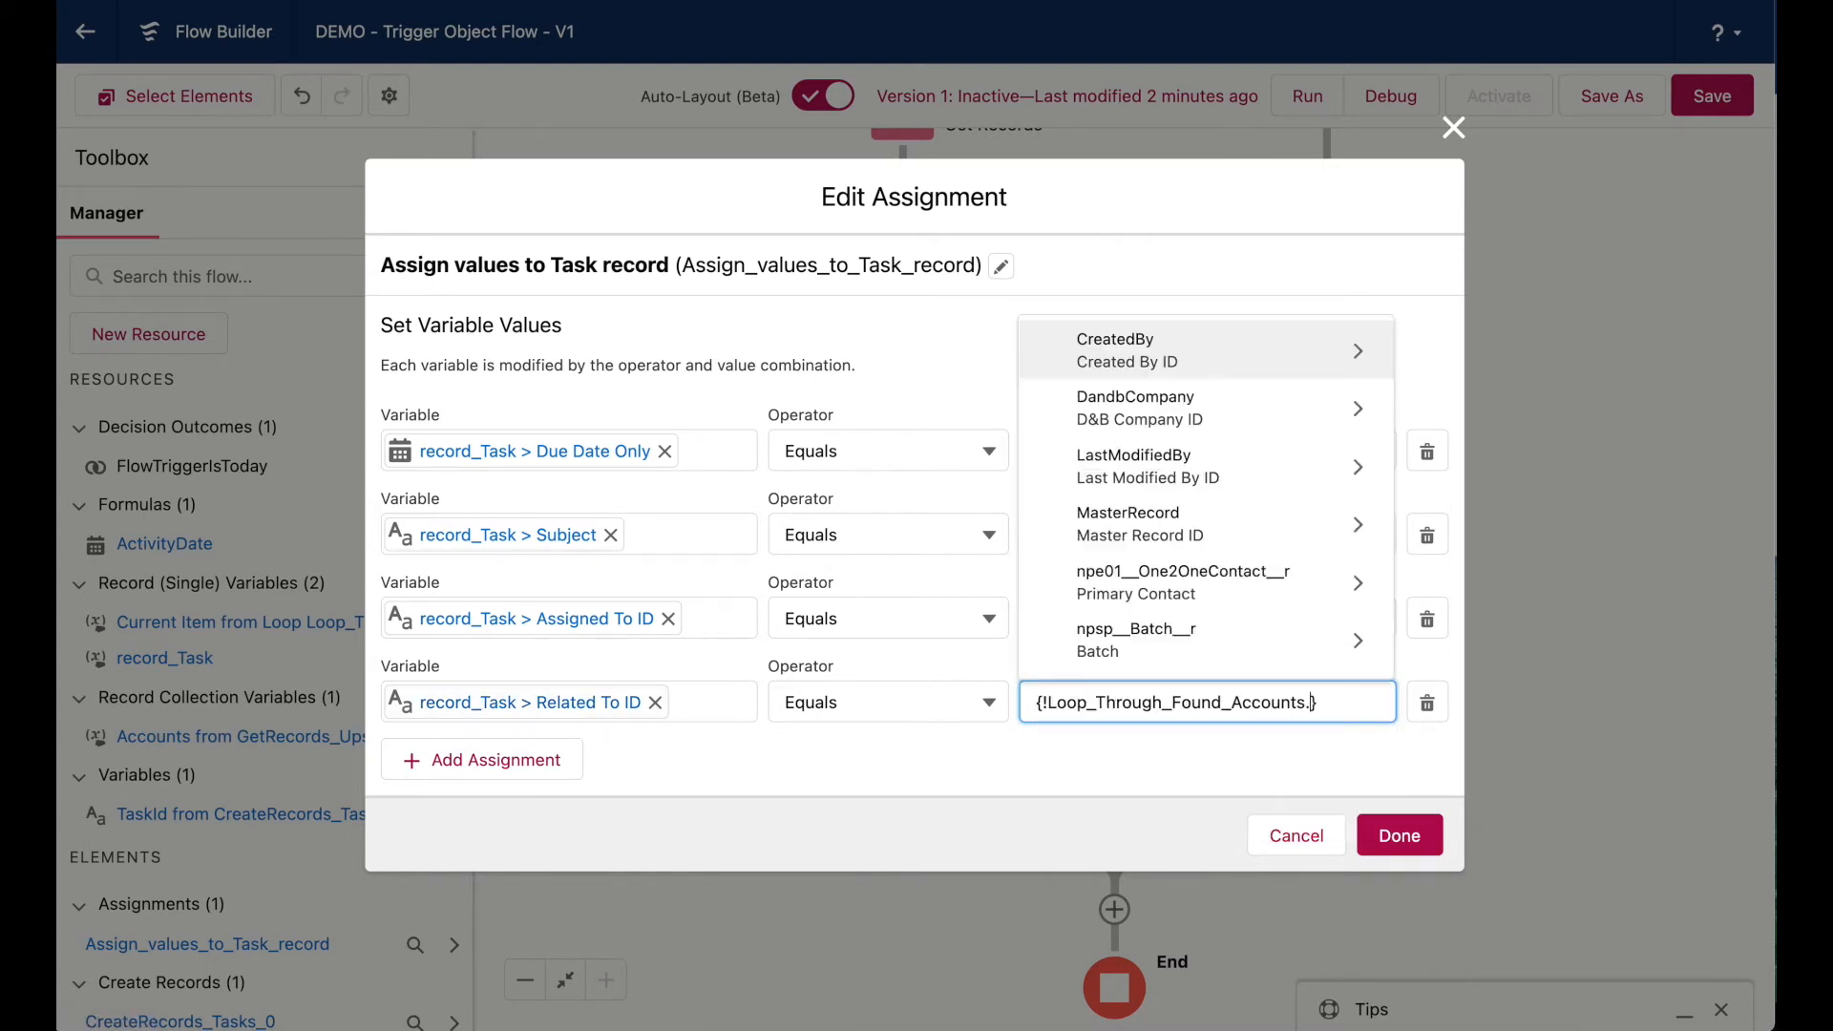
type("acco")
key("BackSpace")
key("BackSpace")
key("BackSpace")
key("BackSpace")
type("Id")
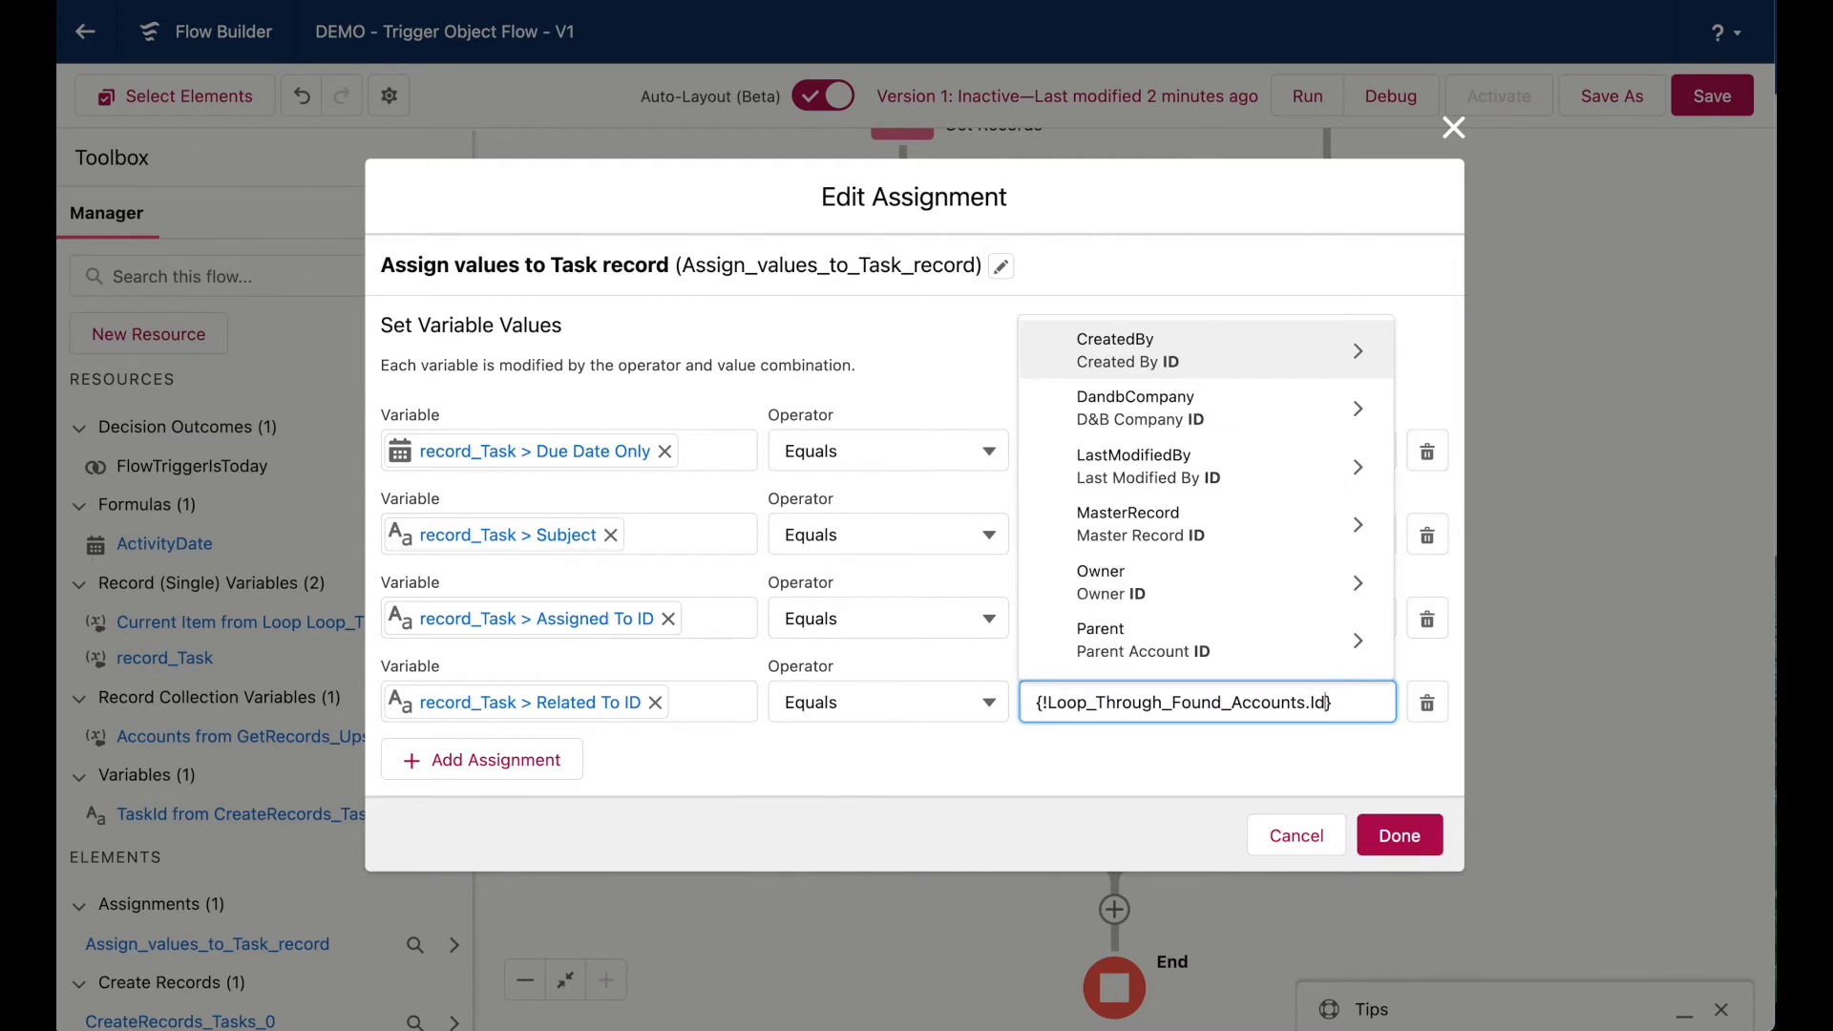
scroll(1093, 599, "down", 5)
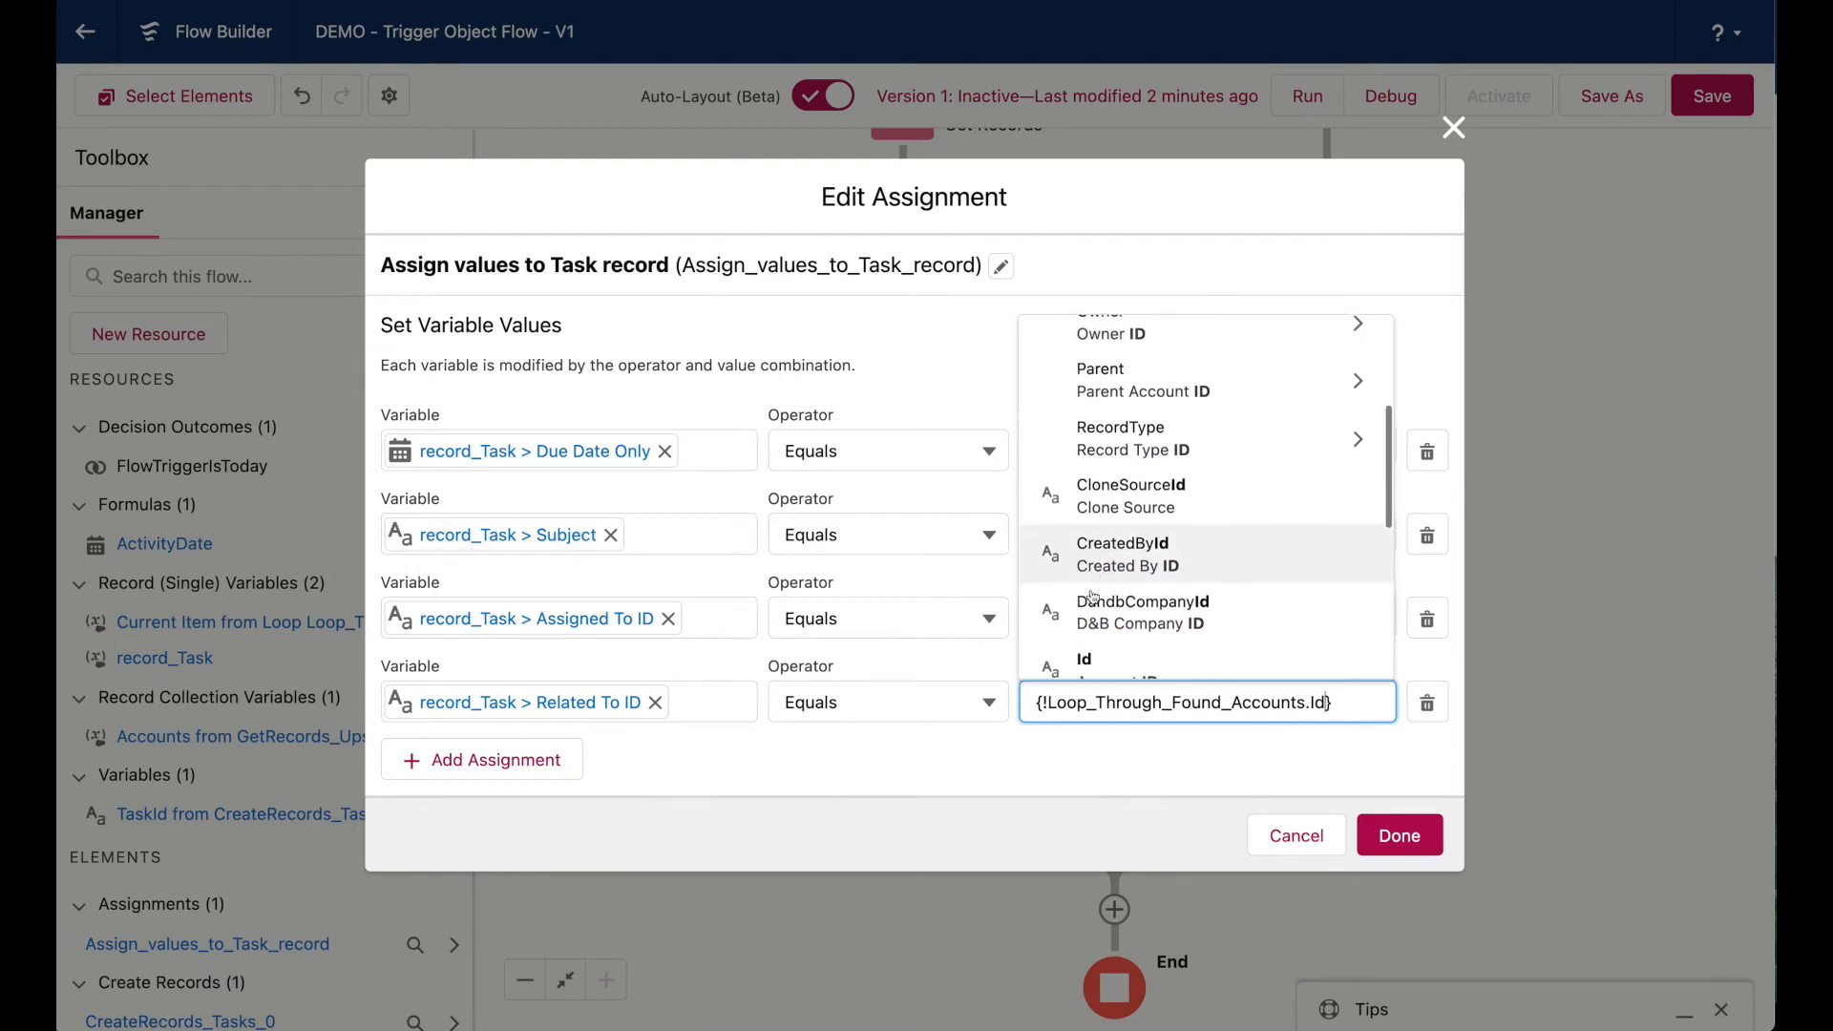
left_click(1089, 429)
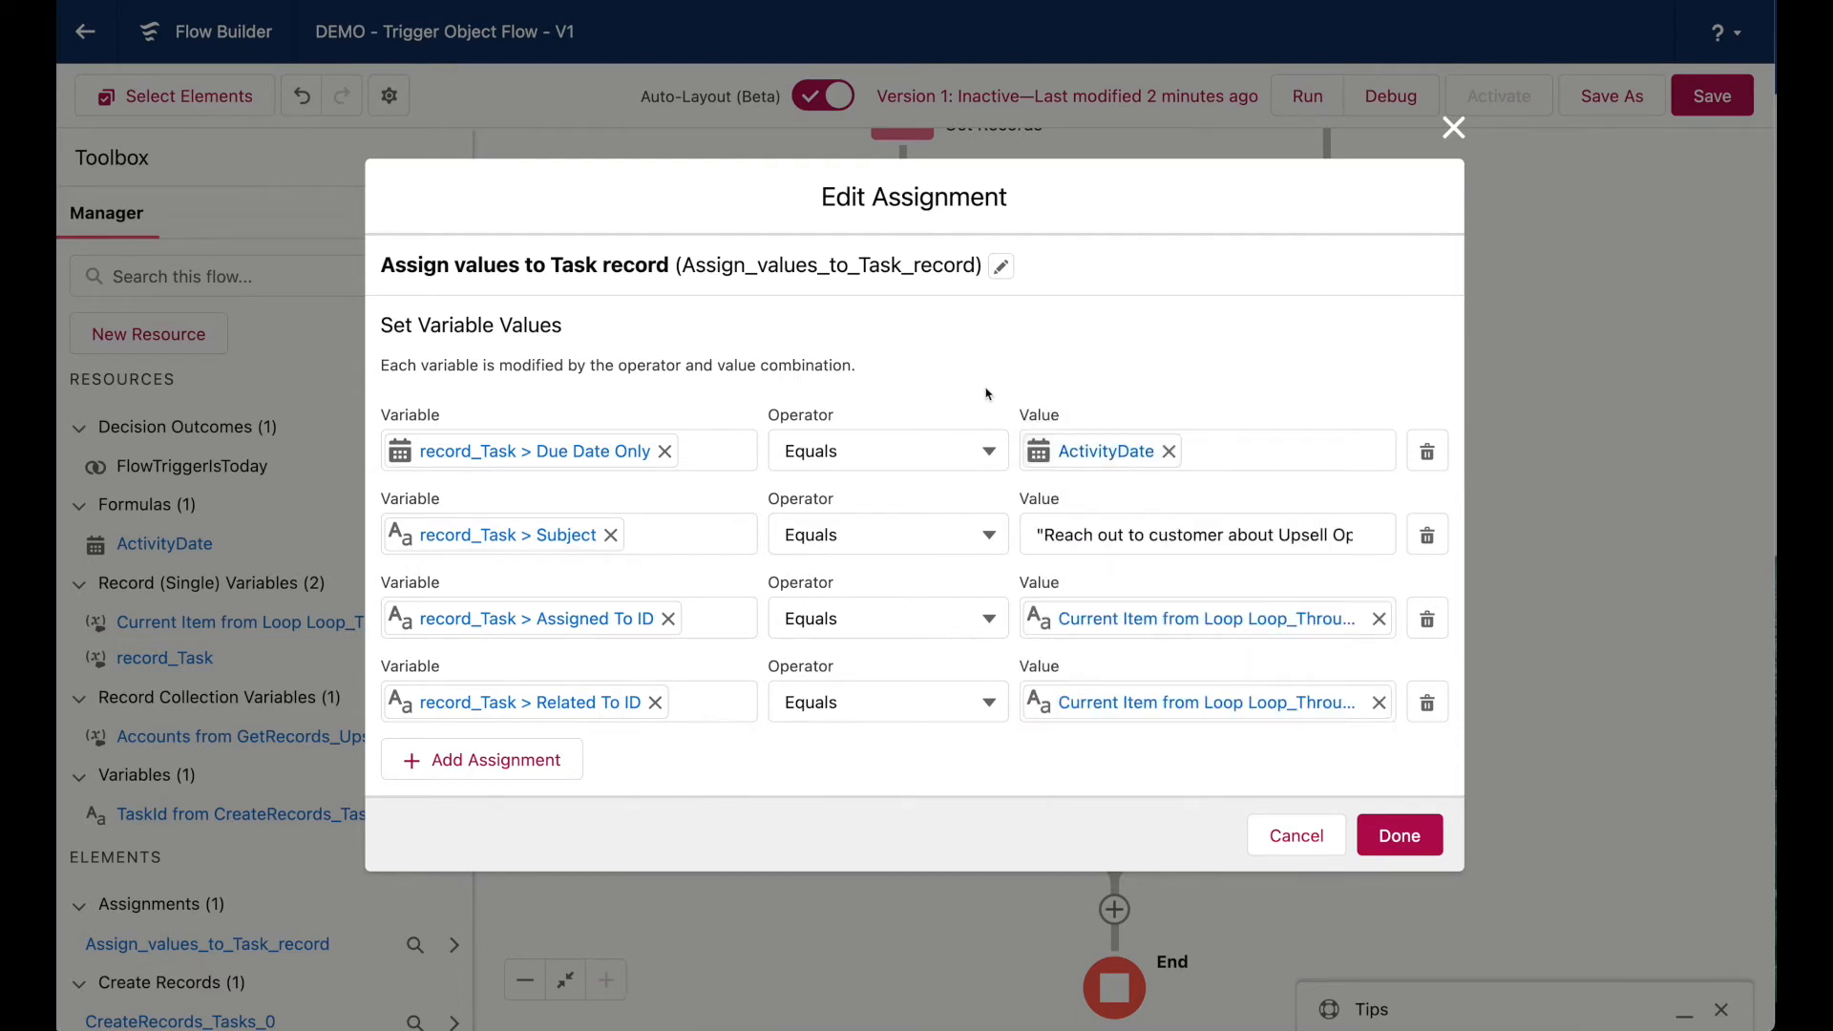
left_click(1419, 838)
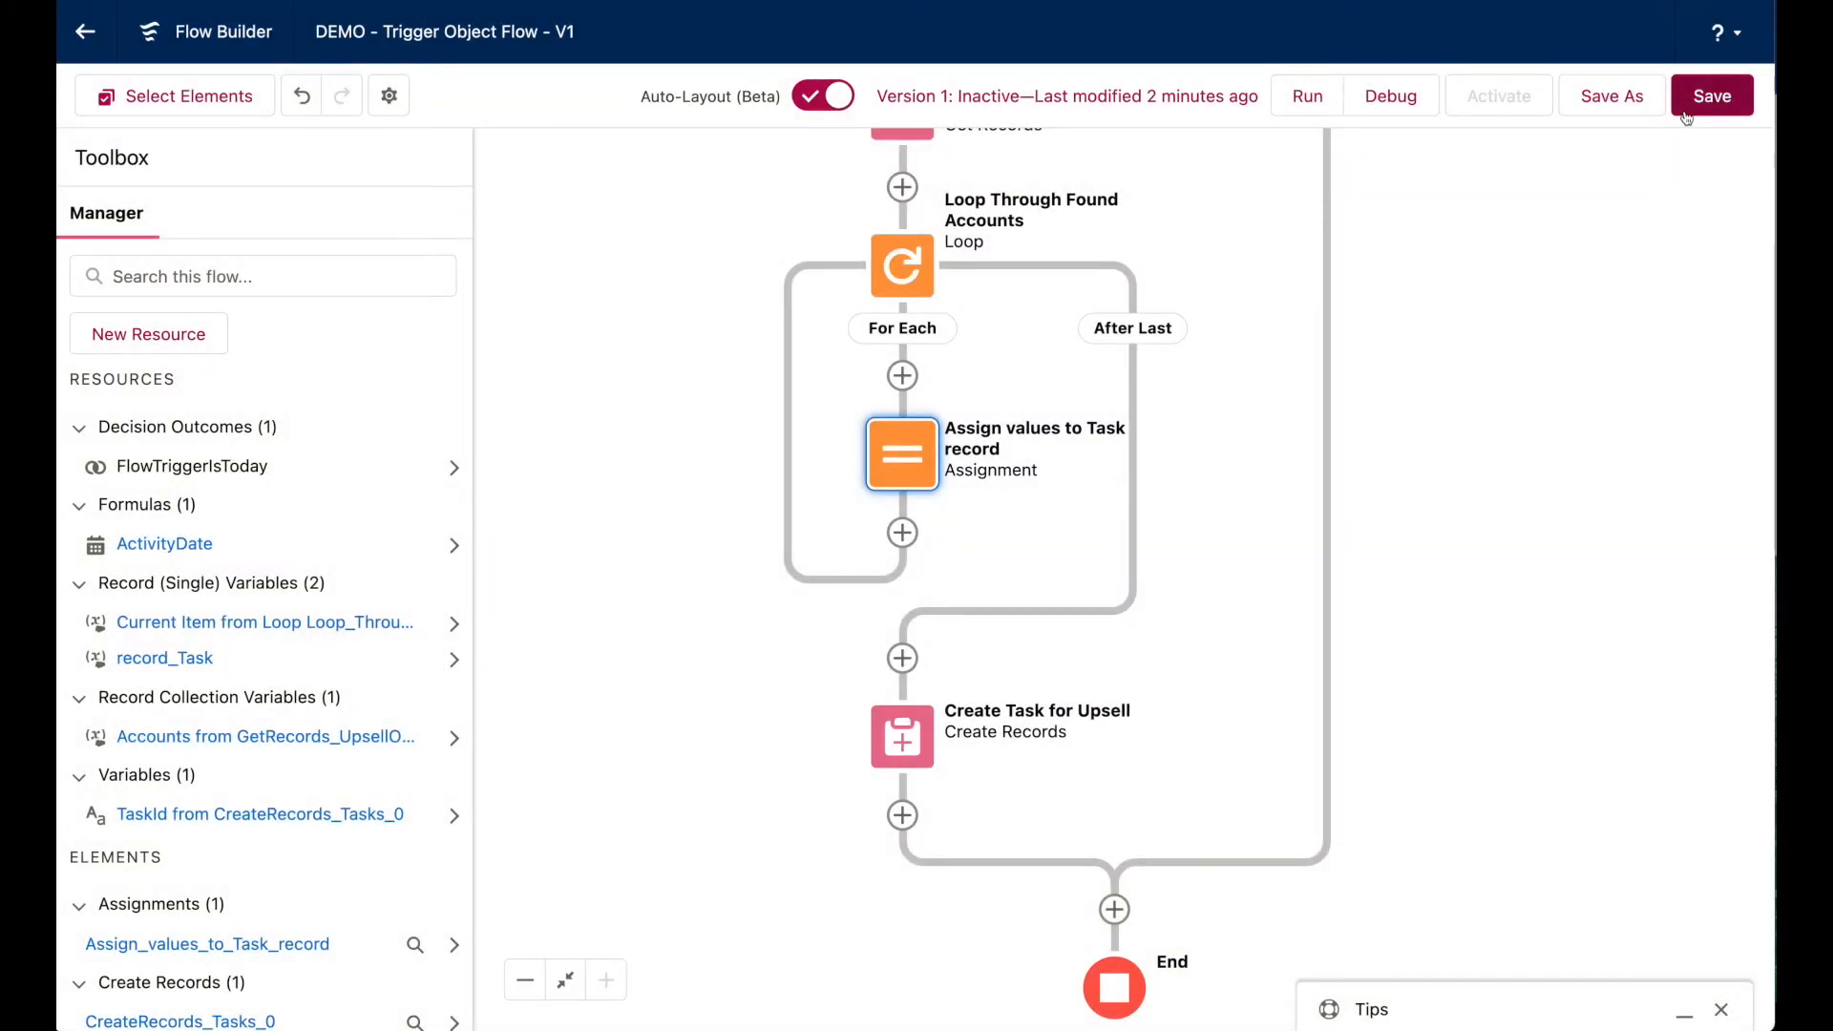
left_click(1704, 100)
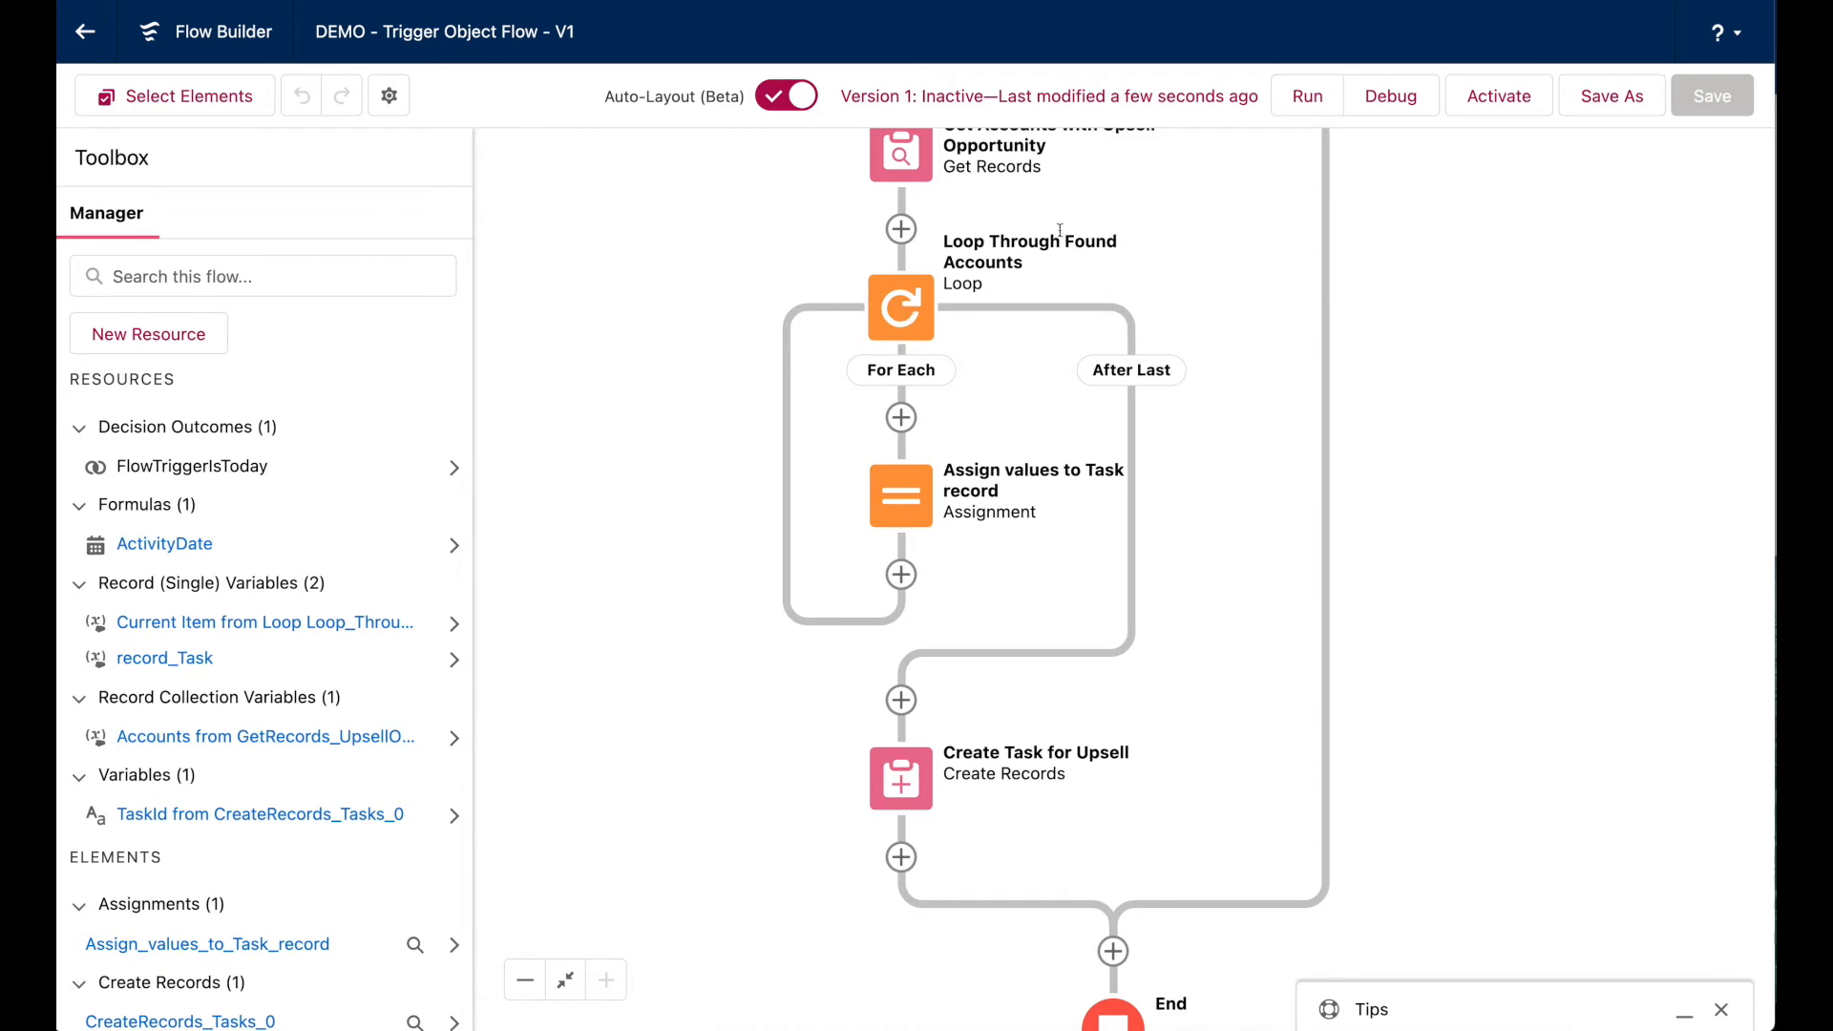
Add a second Assignment element after Assign values to Task record inside the loop, labelled Add Task to Record Collection.
scroll(1201, 441, "up", 3)
scroll(1201, 441, "up", 1)
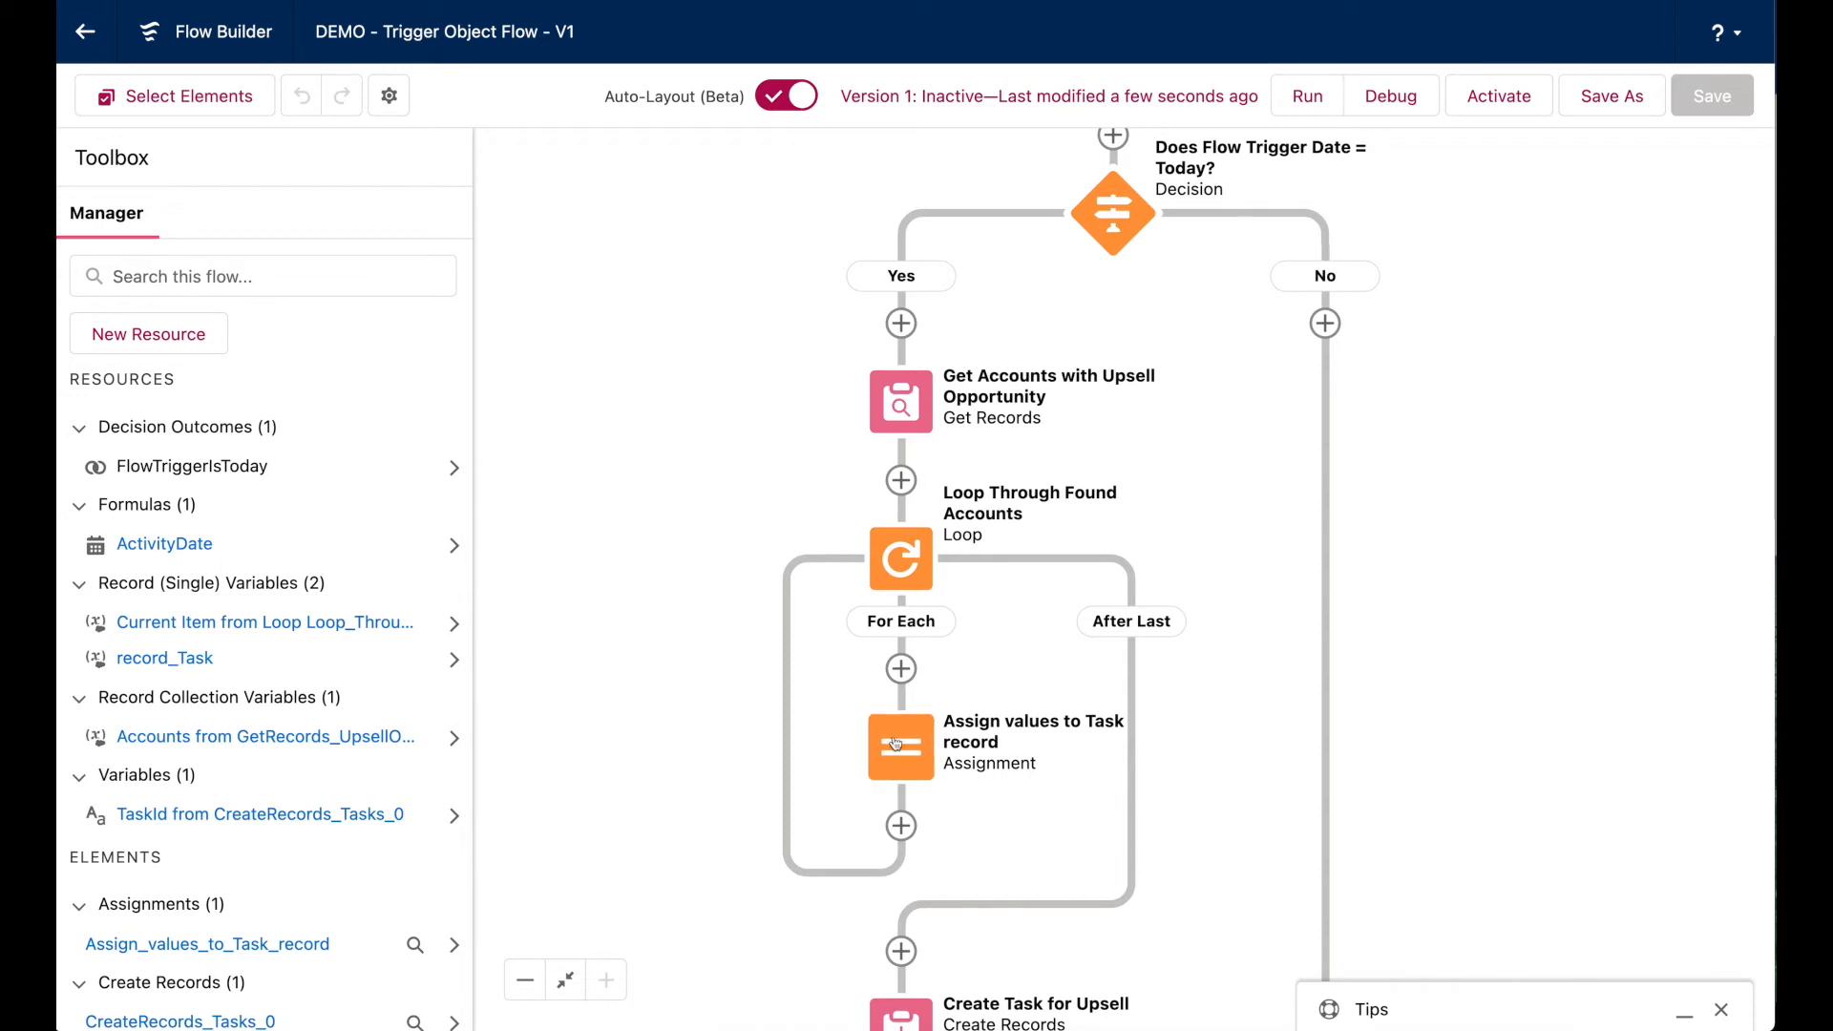
scroll(875, 795, "down", 3)
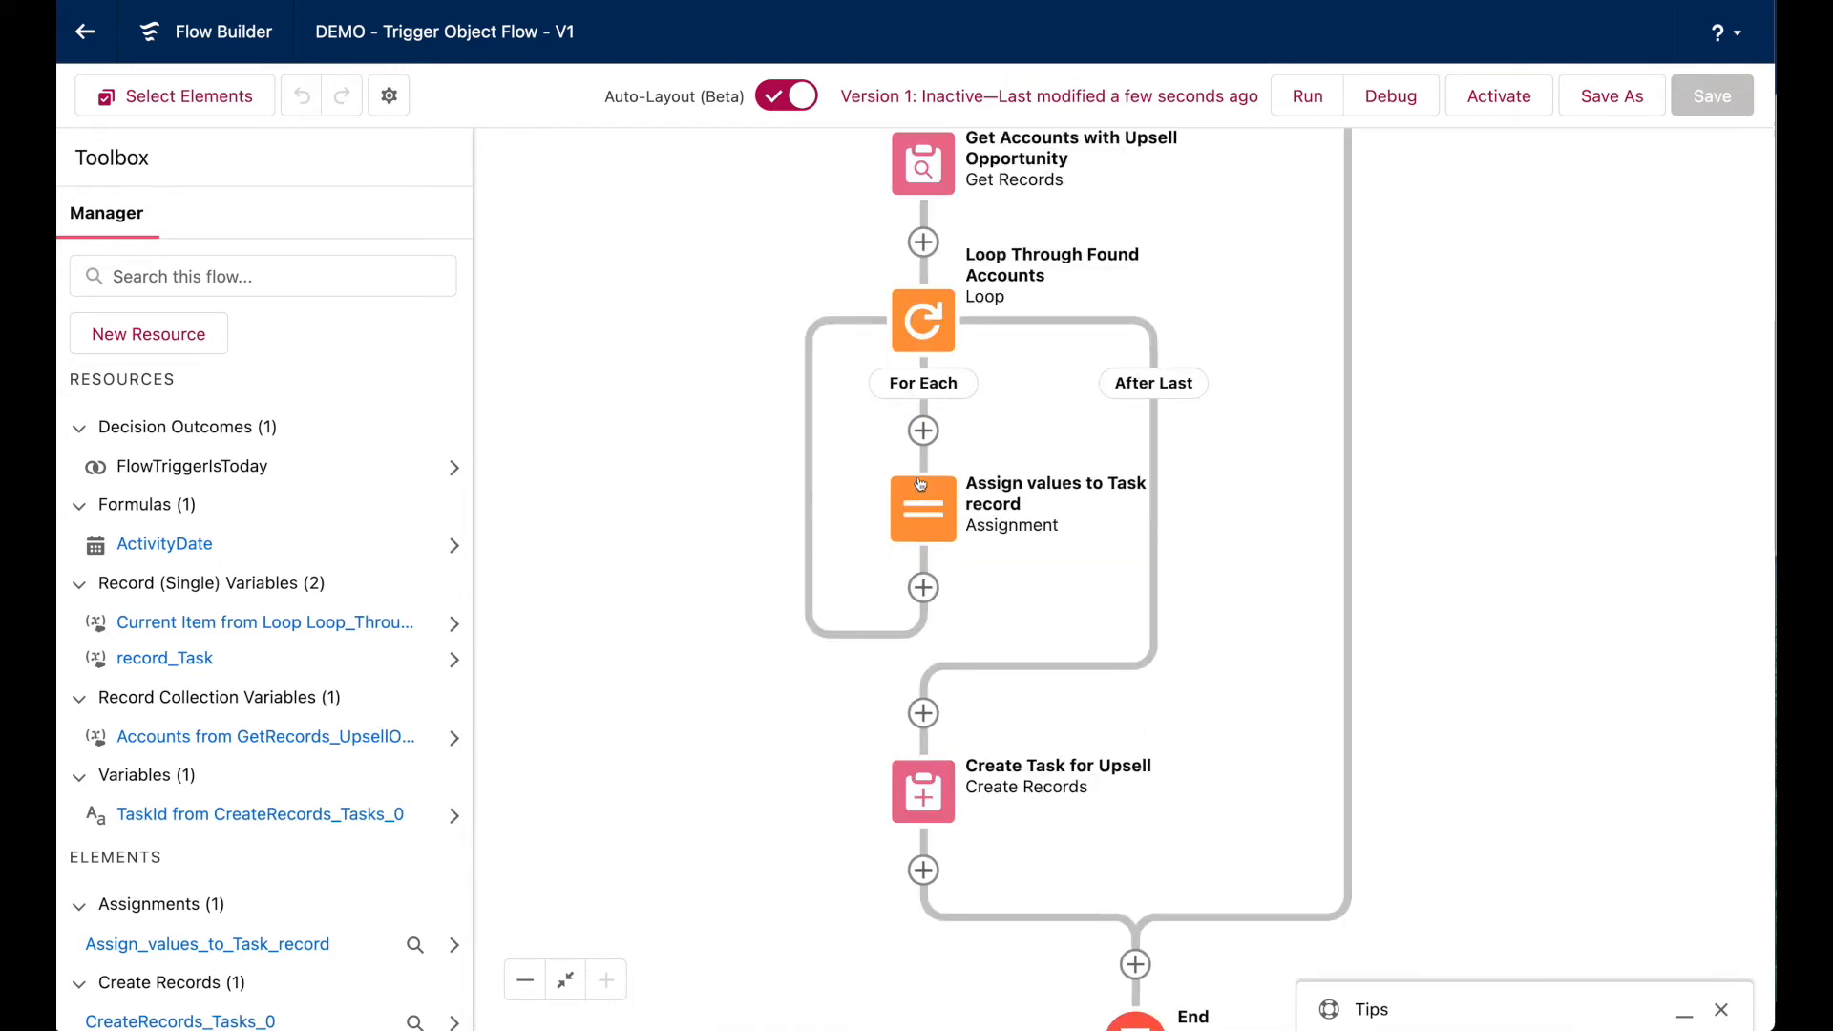
scroll(1029, 561, "down", 1)
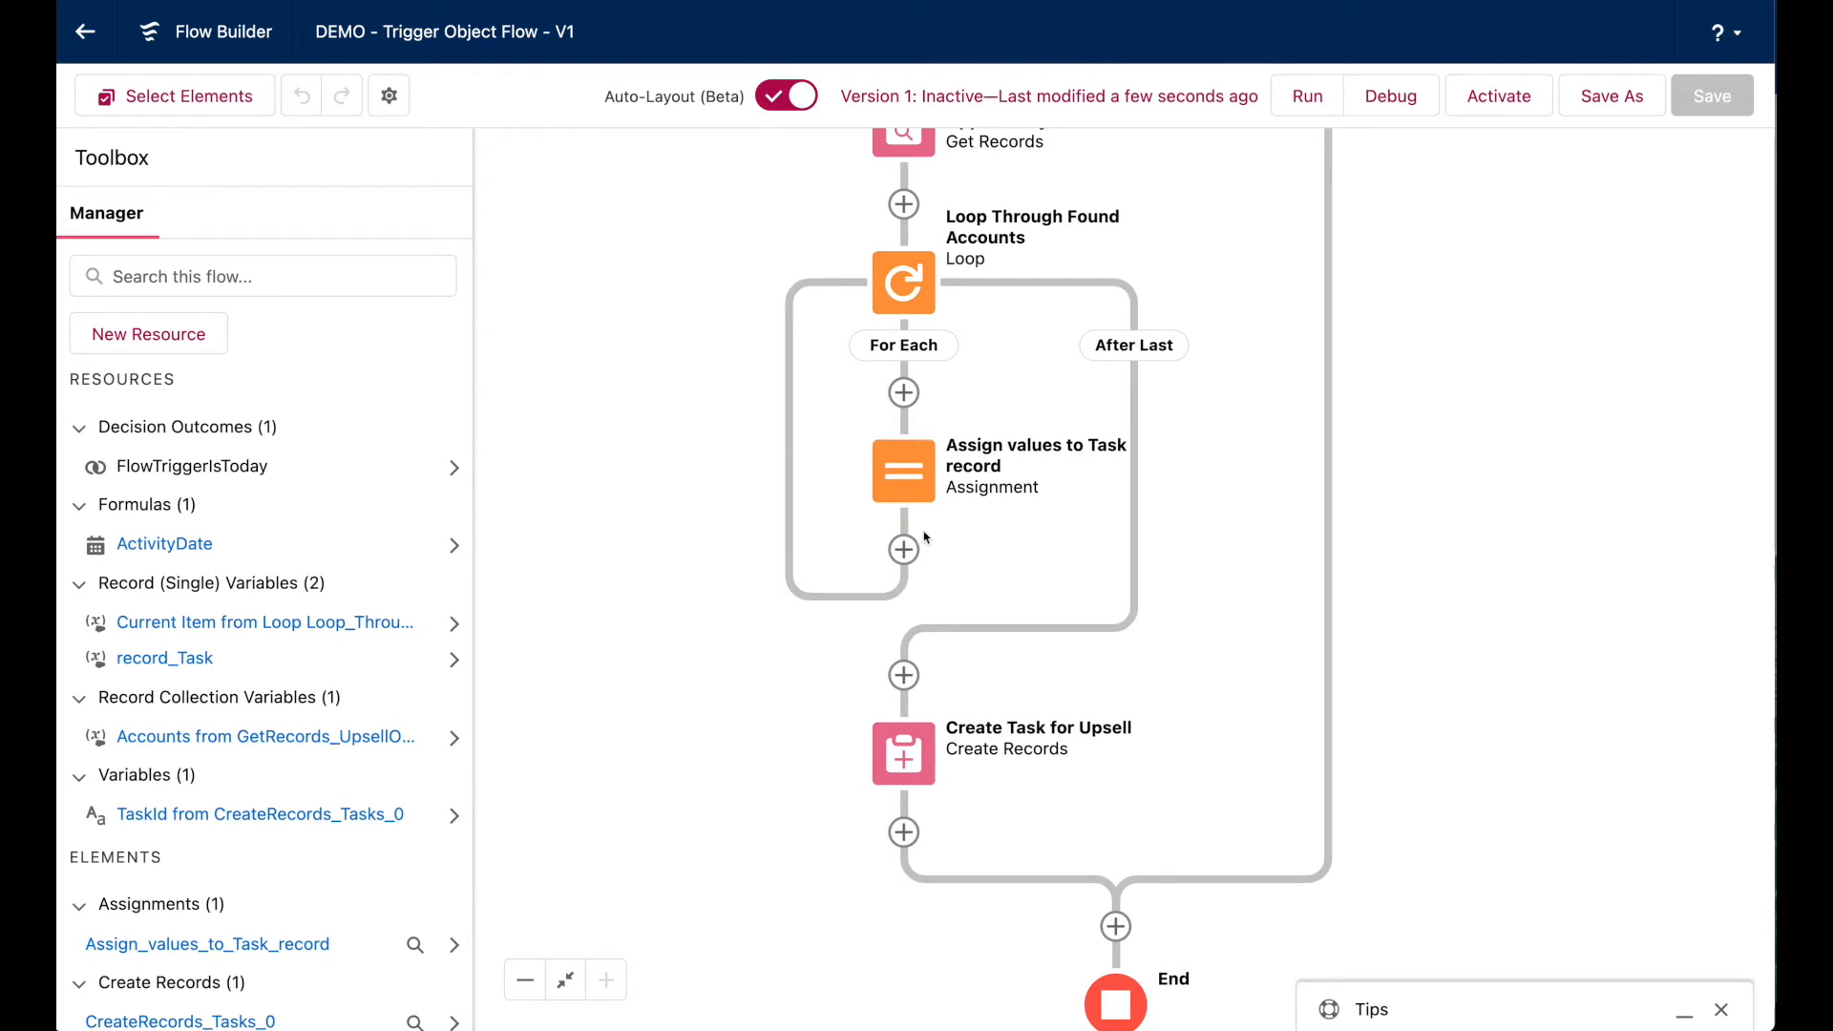
left_click(897, 552)
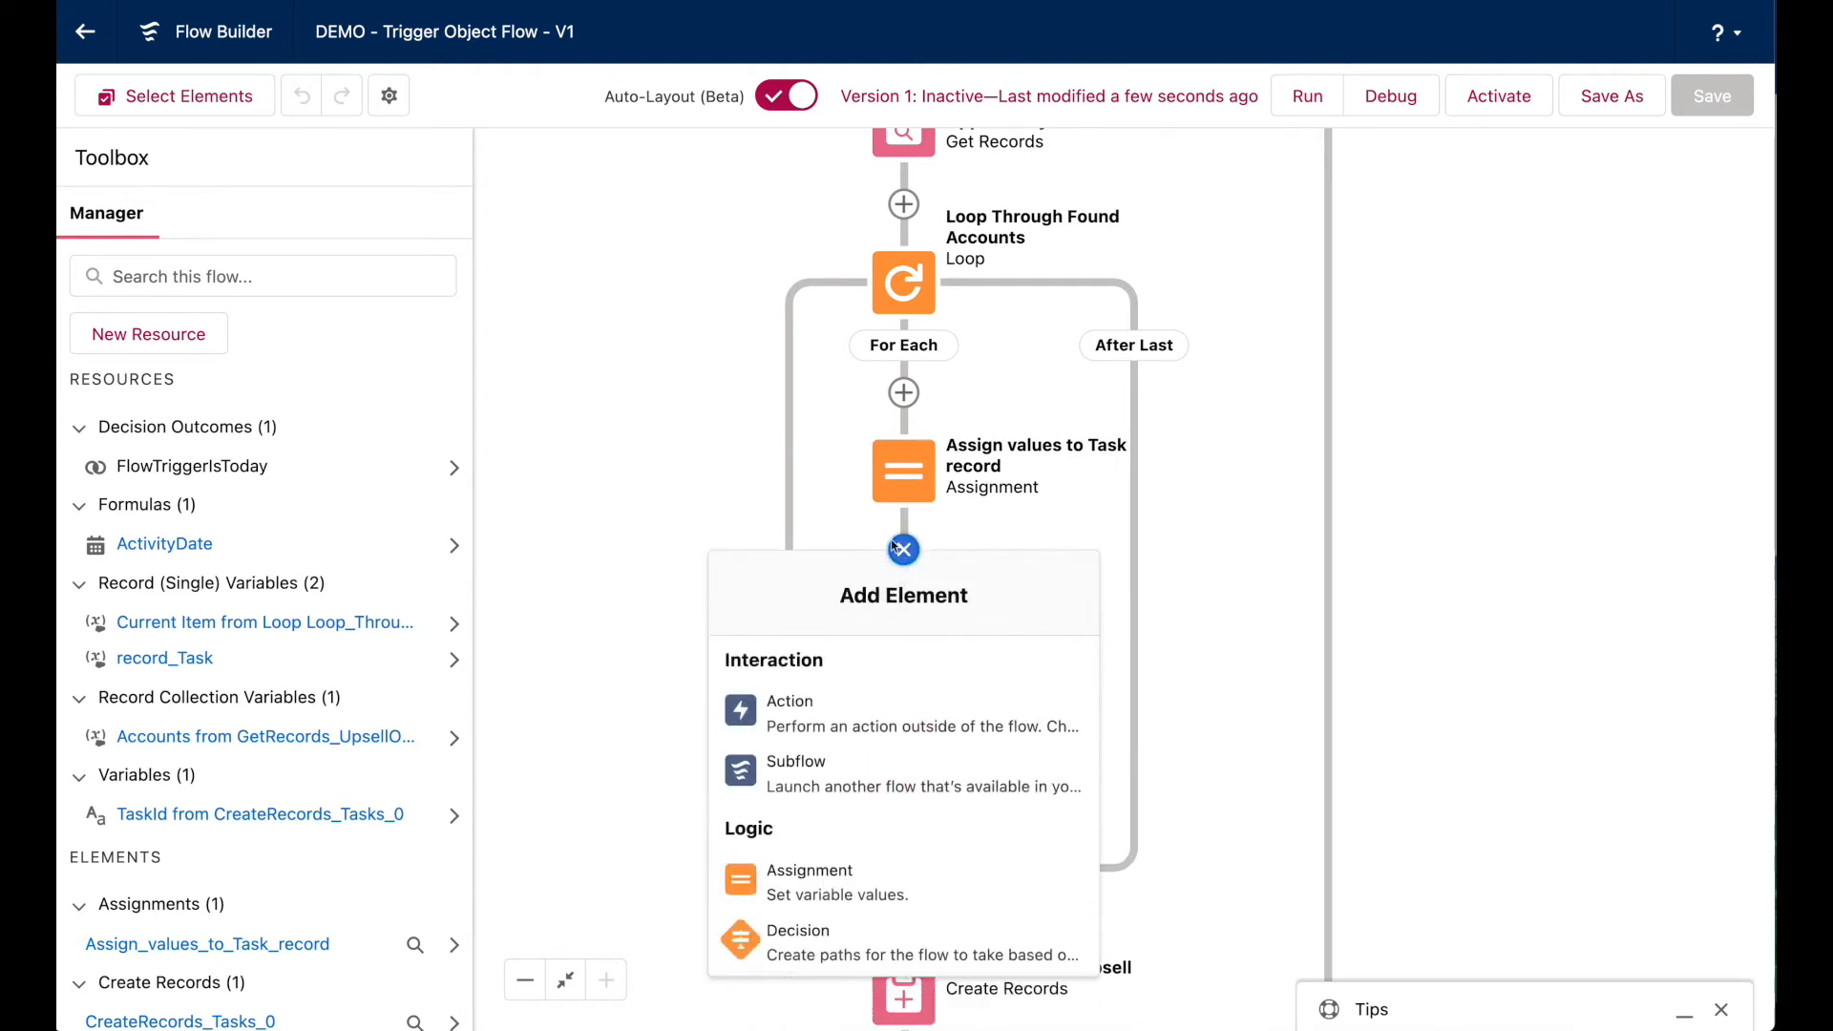
left_click(847, 884)
left_click(519, 343)
type("Add Task to ")
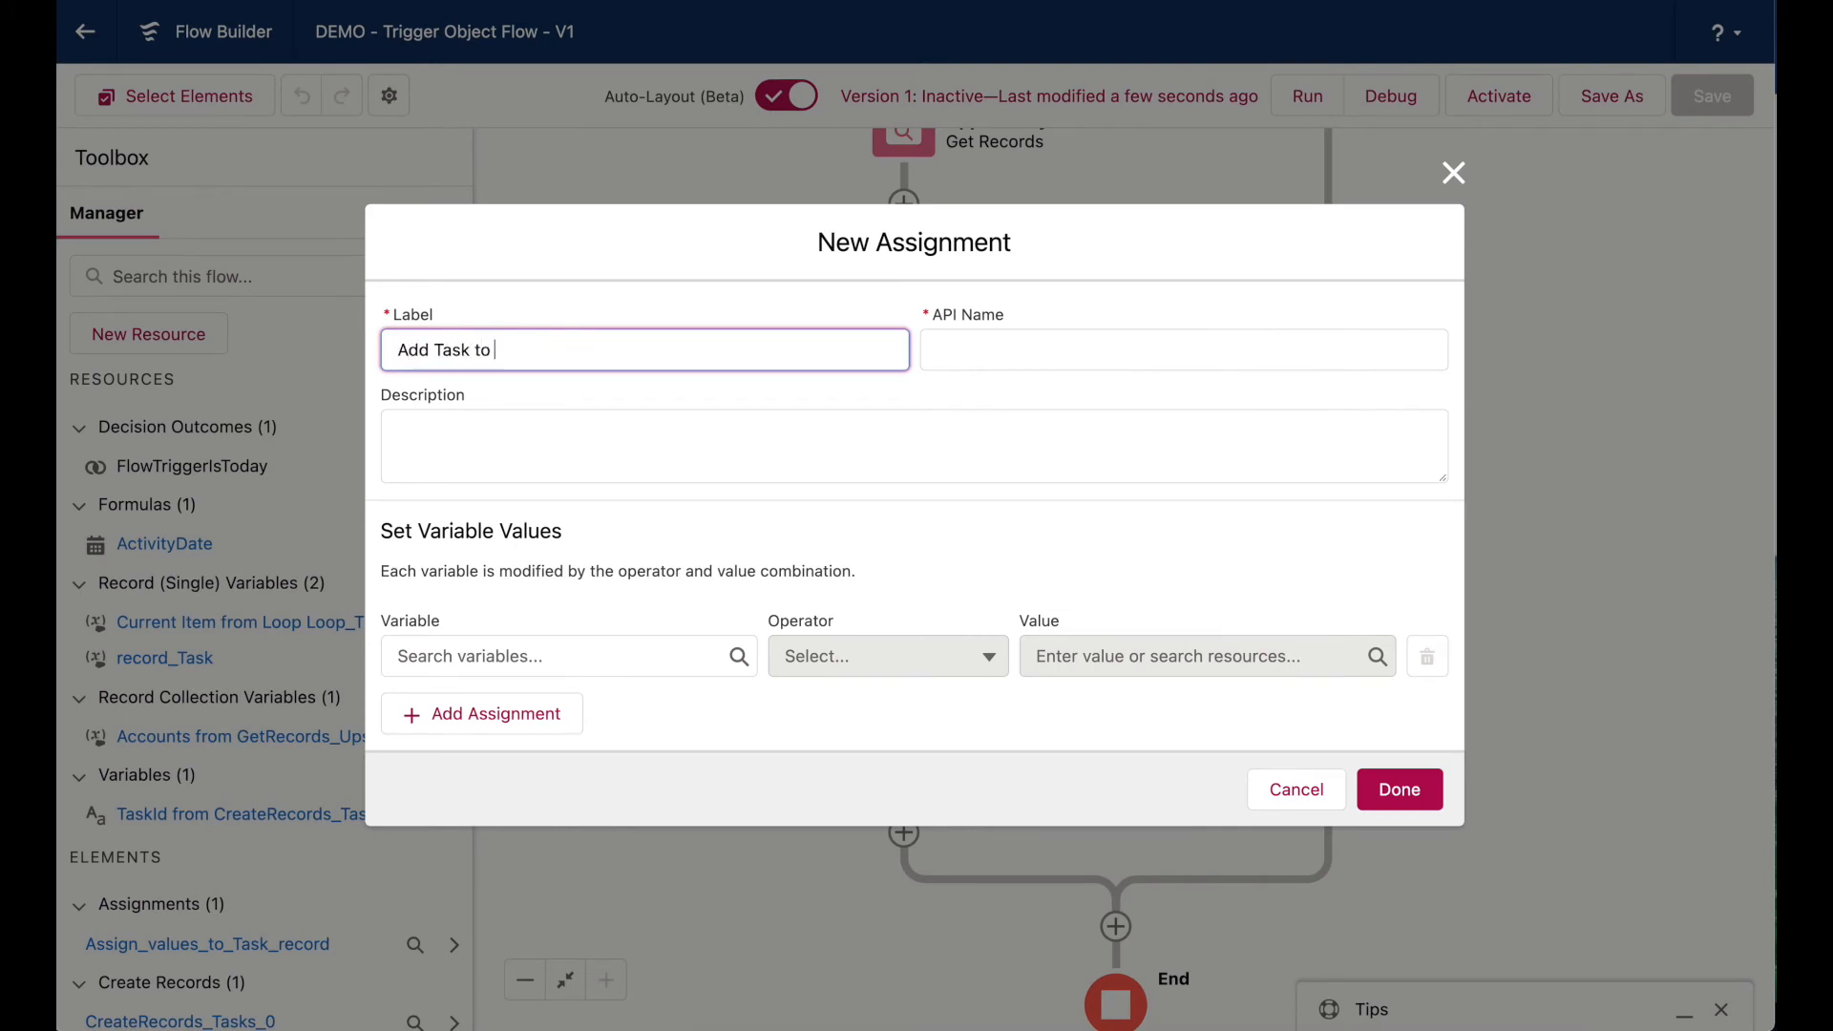
type("Record Collection")
key("Tab")
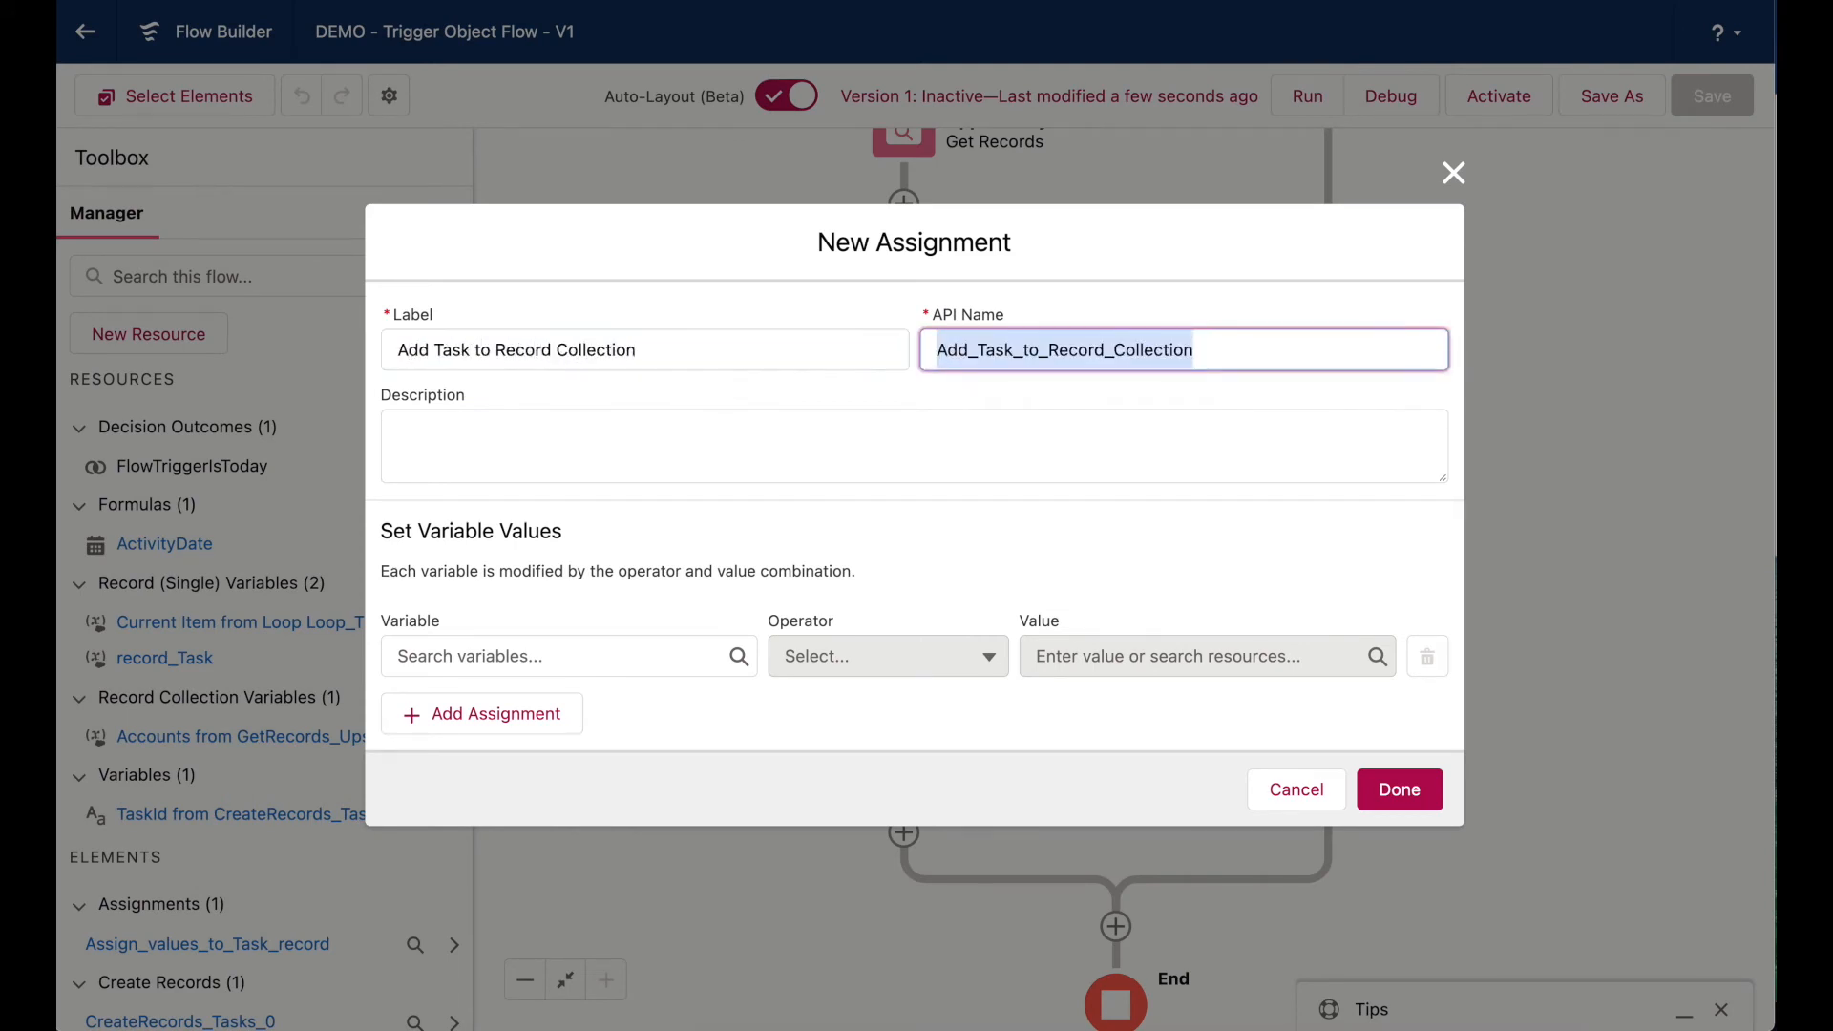
Start a new Variable resource for the assignment's variable, with API name recordcollection_Tasks.
left_click(632, 638)
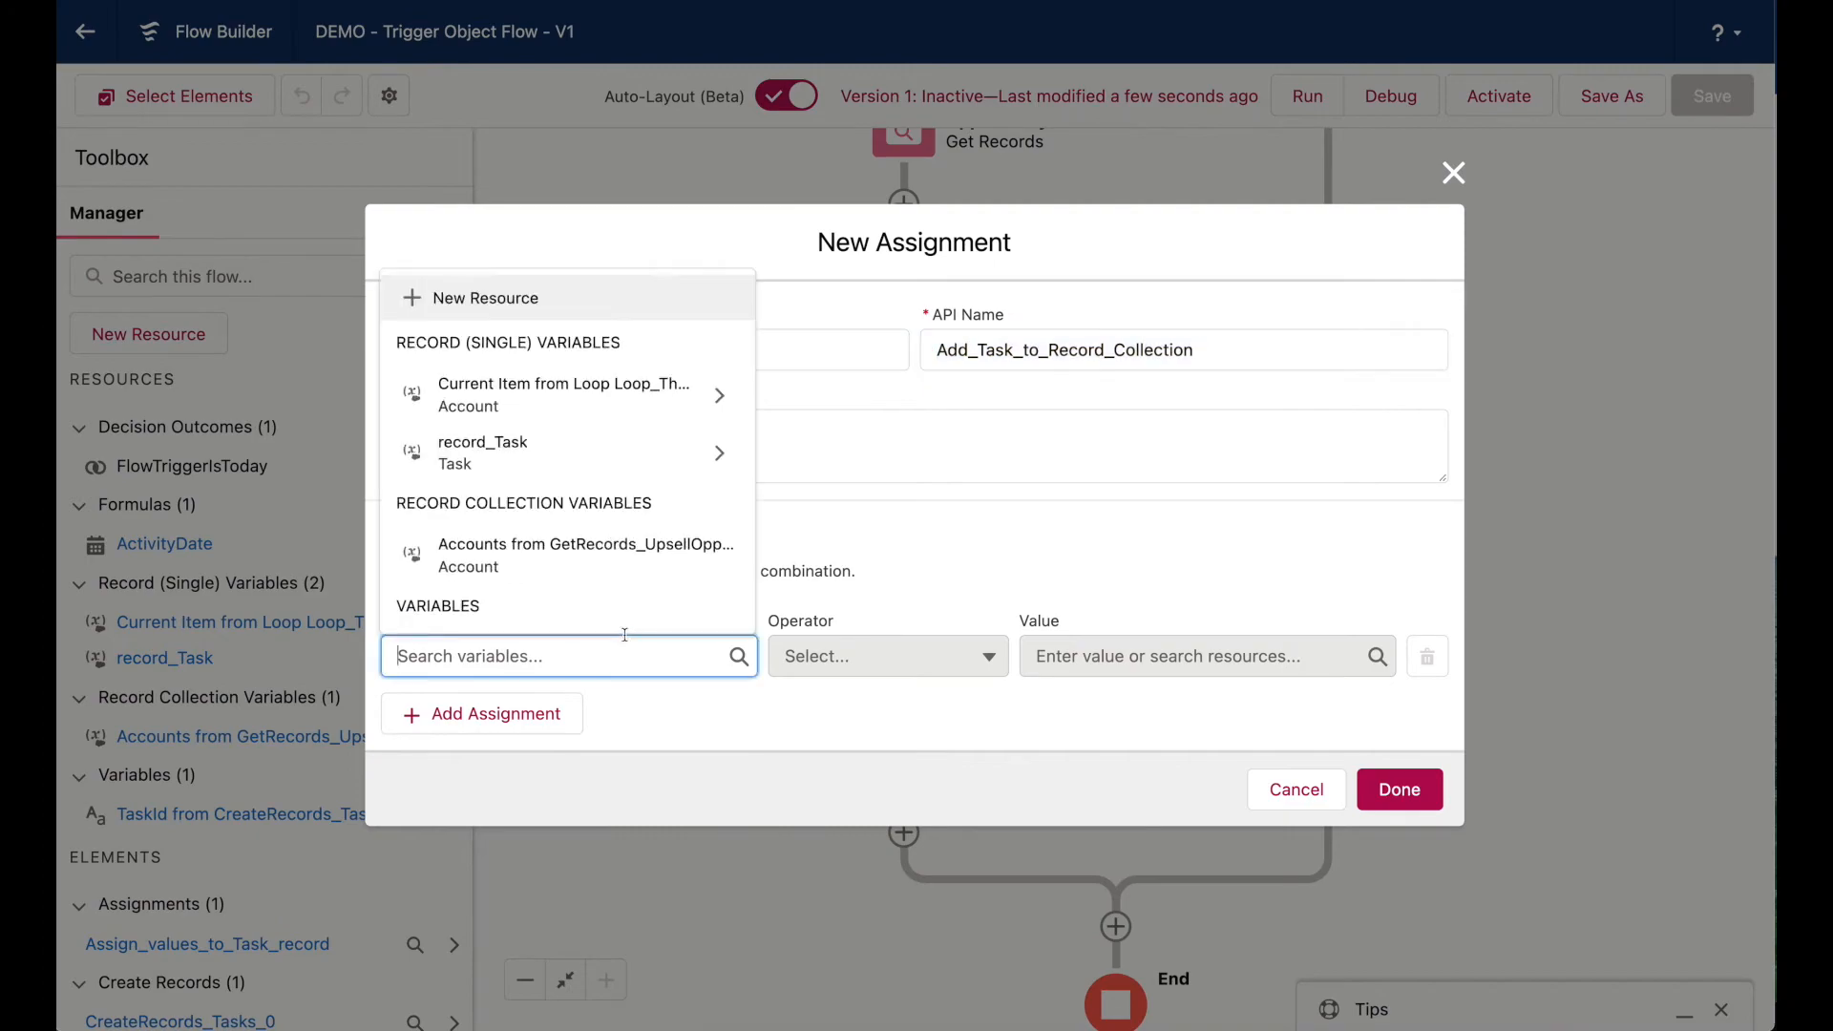
left_click(510, 296)
left_click(516, 430)
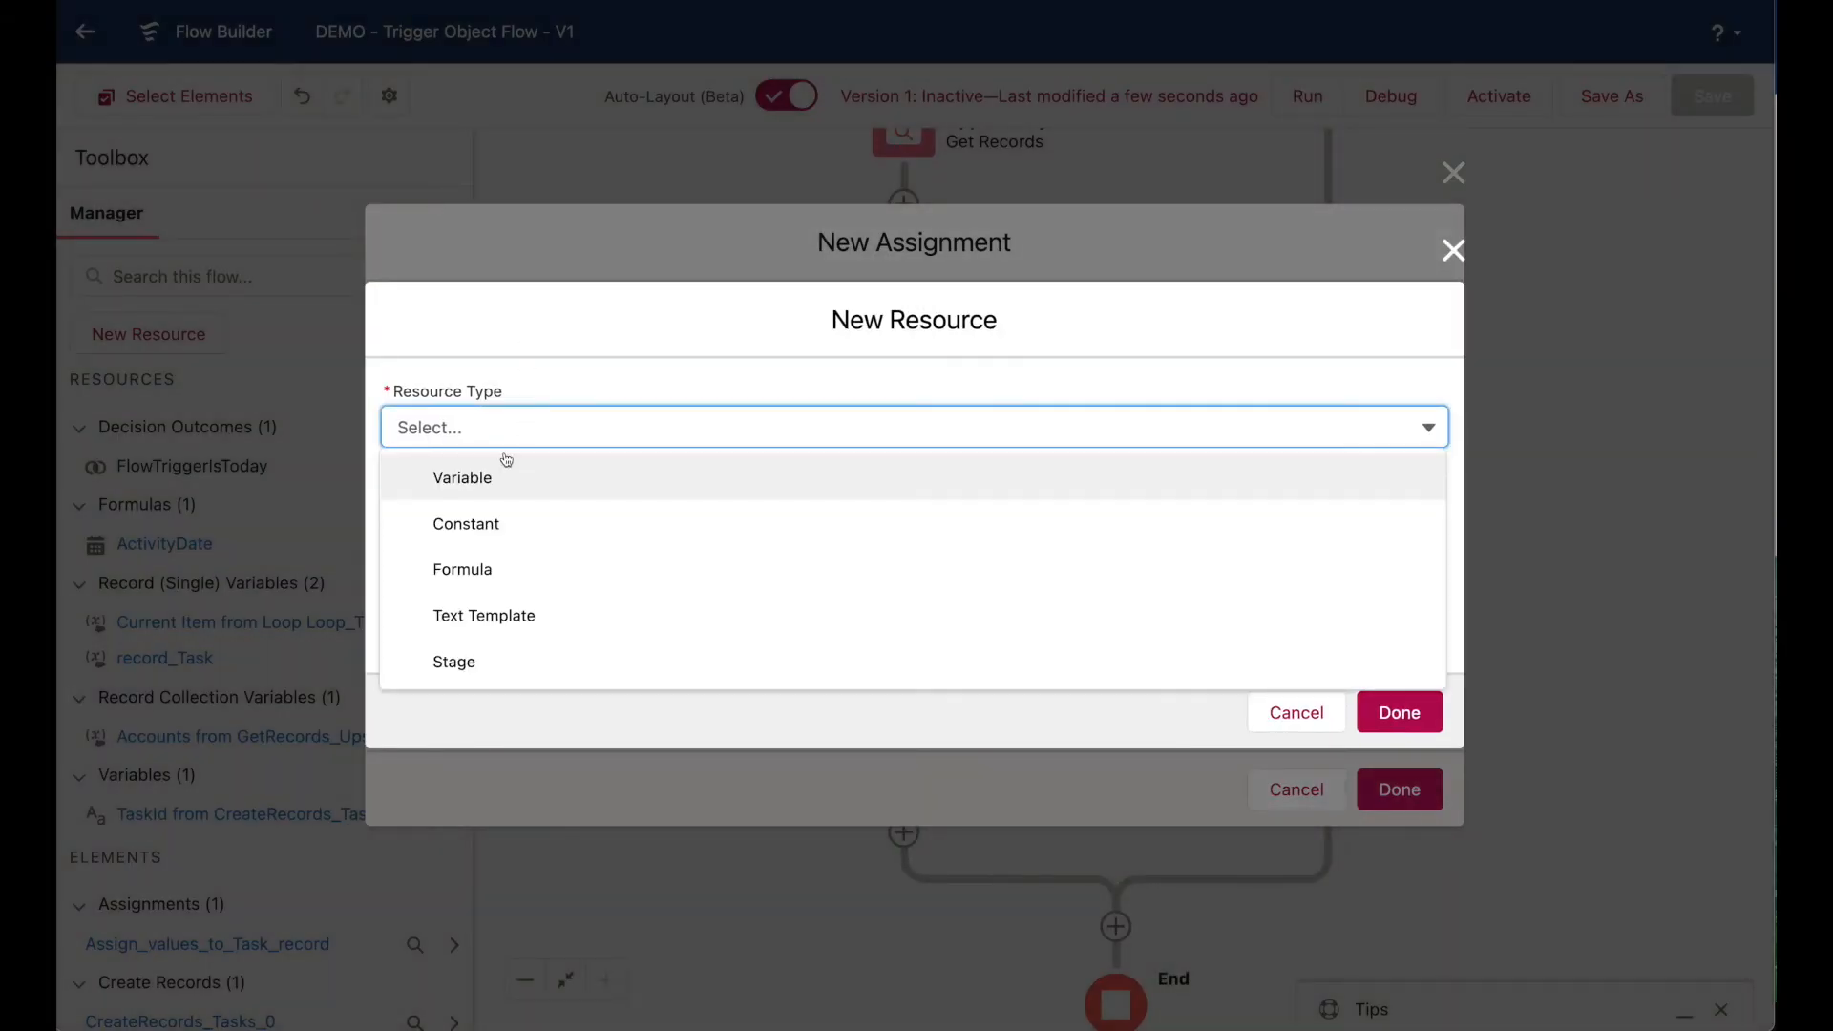
left_click(506, 469)
left_click(468, 483)
type("recordcollection_Tasks")
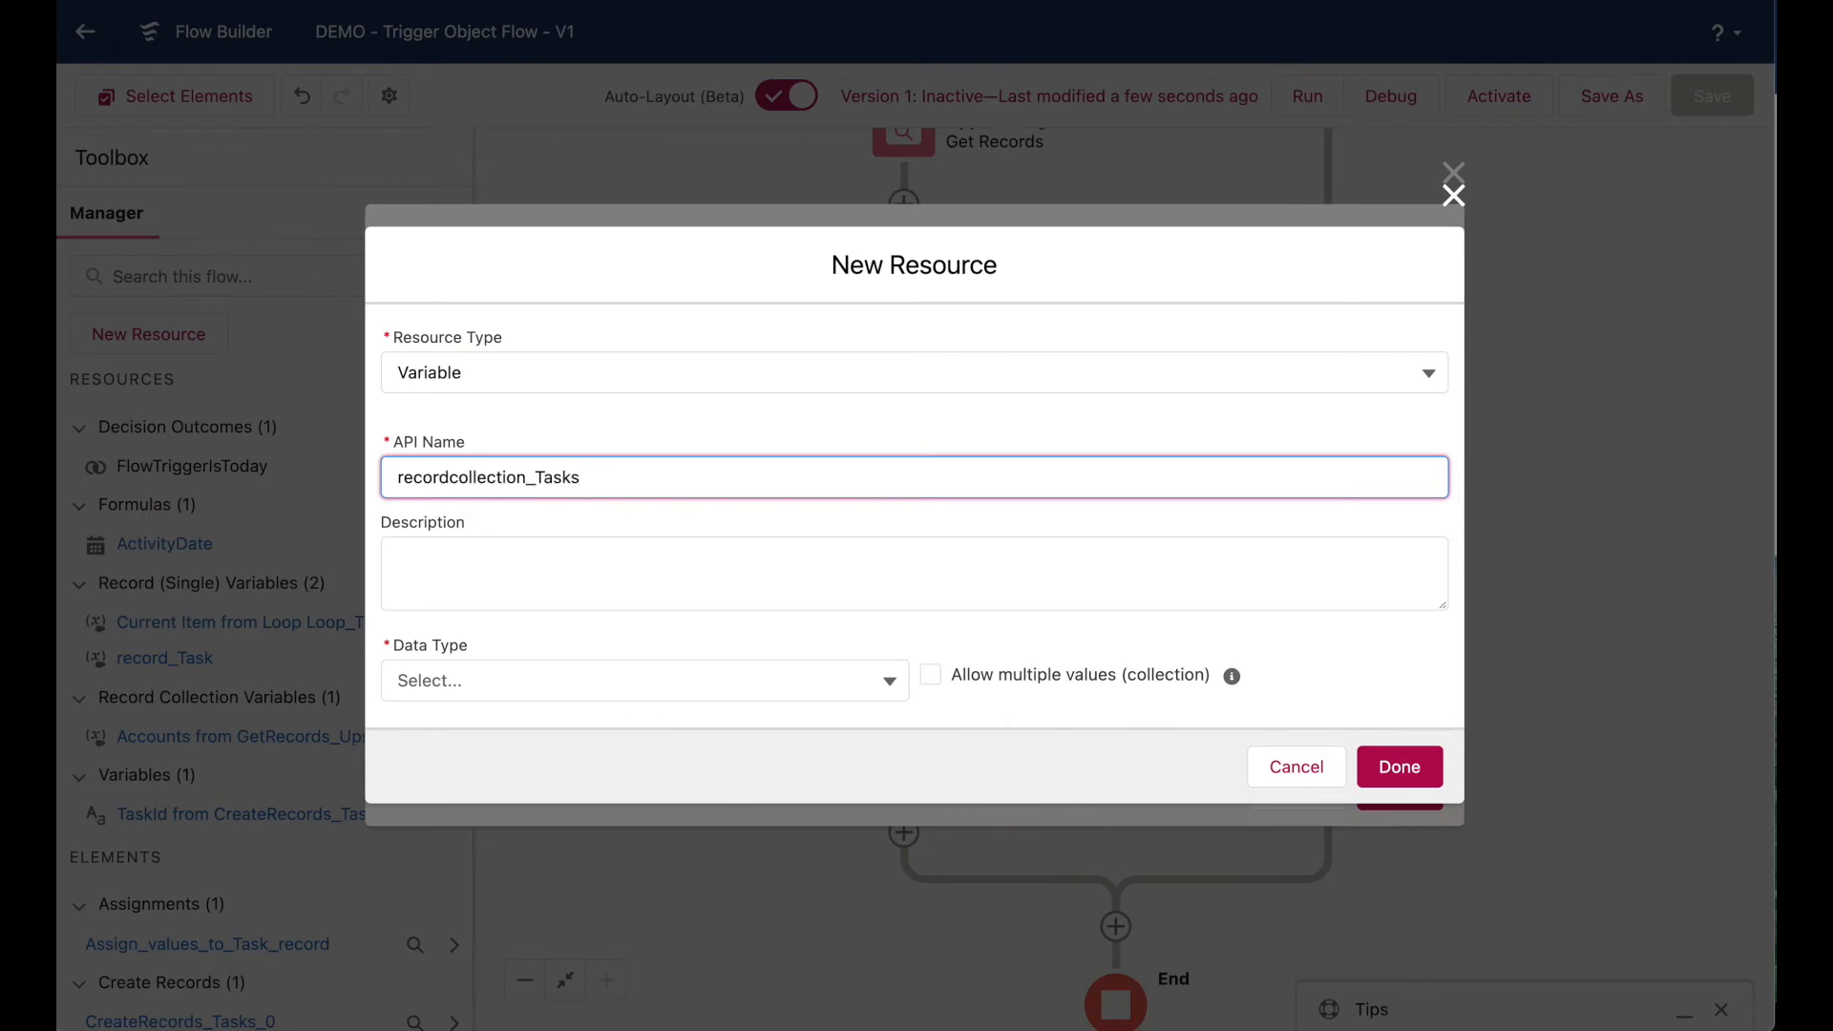
Set recordcollection_Tasks to the Record data type, allow multiple values, choose the Task object and finish the variable.
left_click(610, 674)
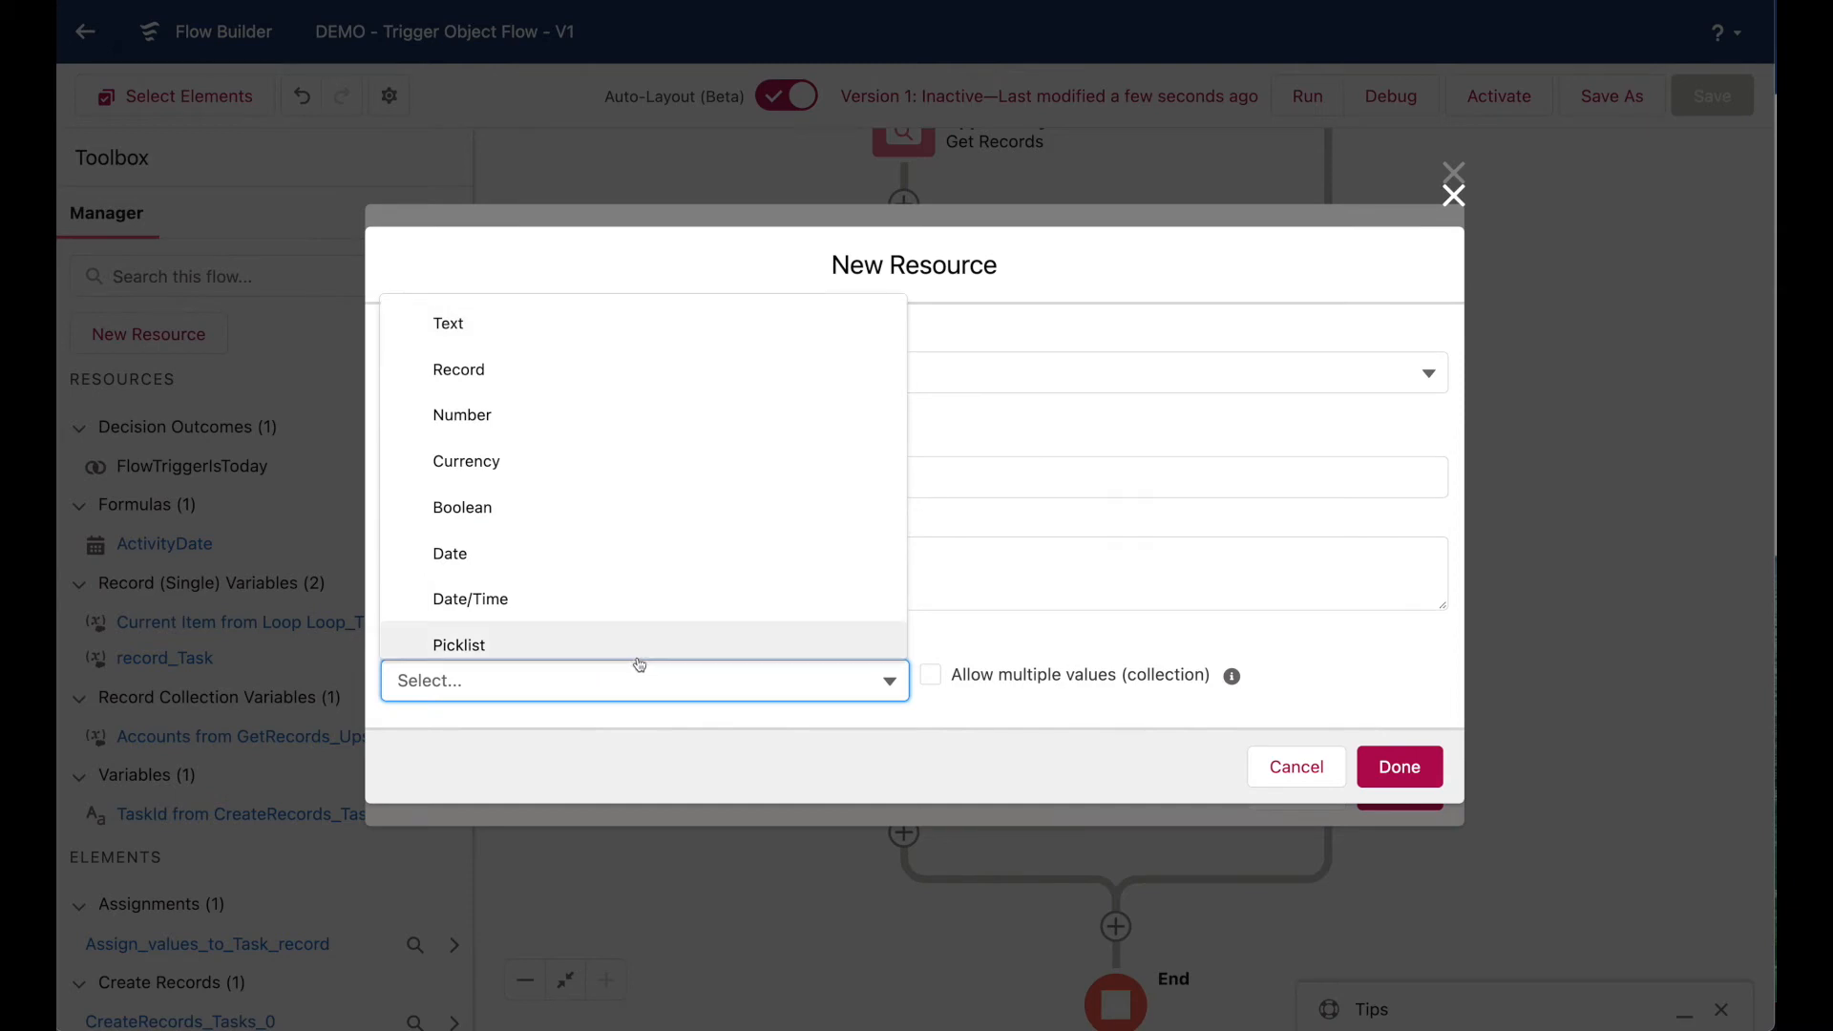
left_click(600, 374)
left_click(716, 568)
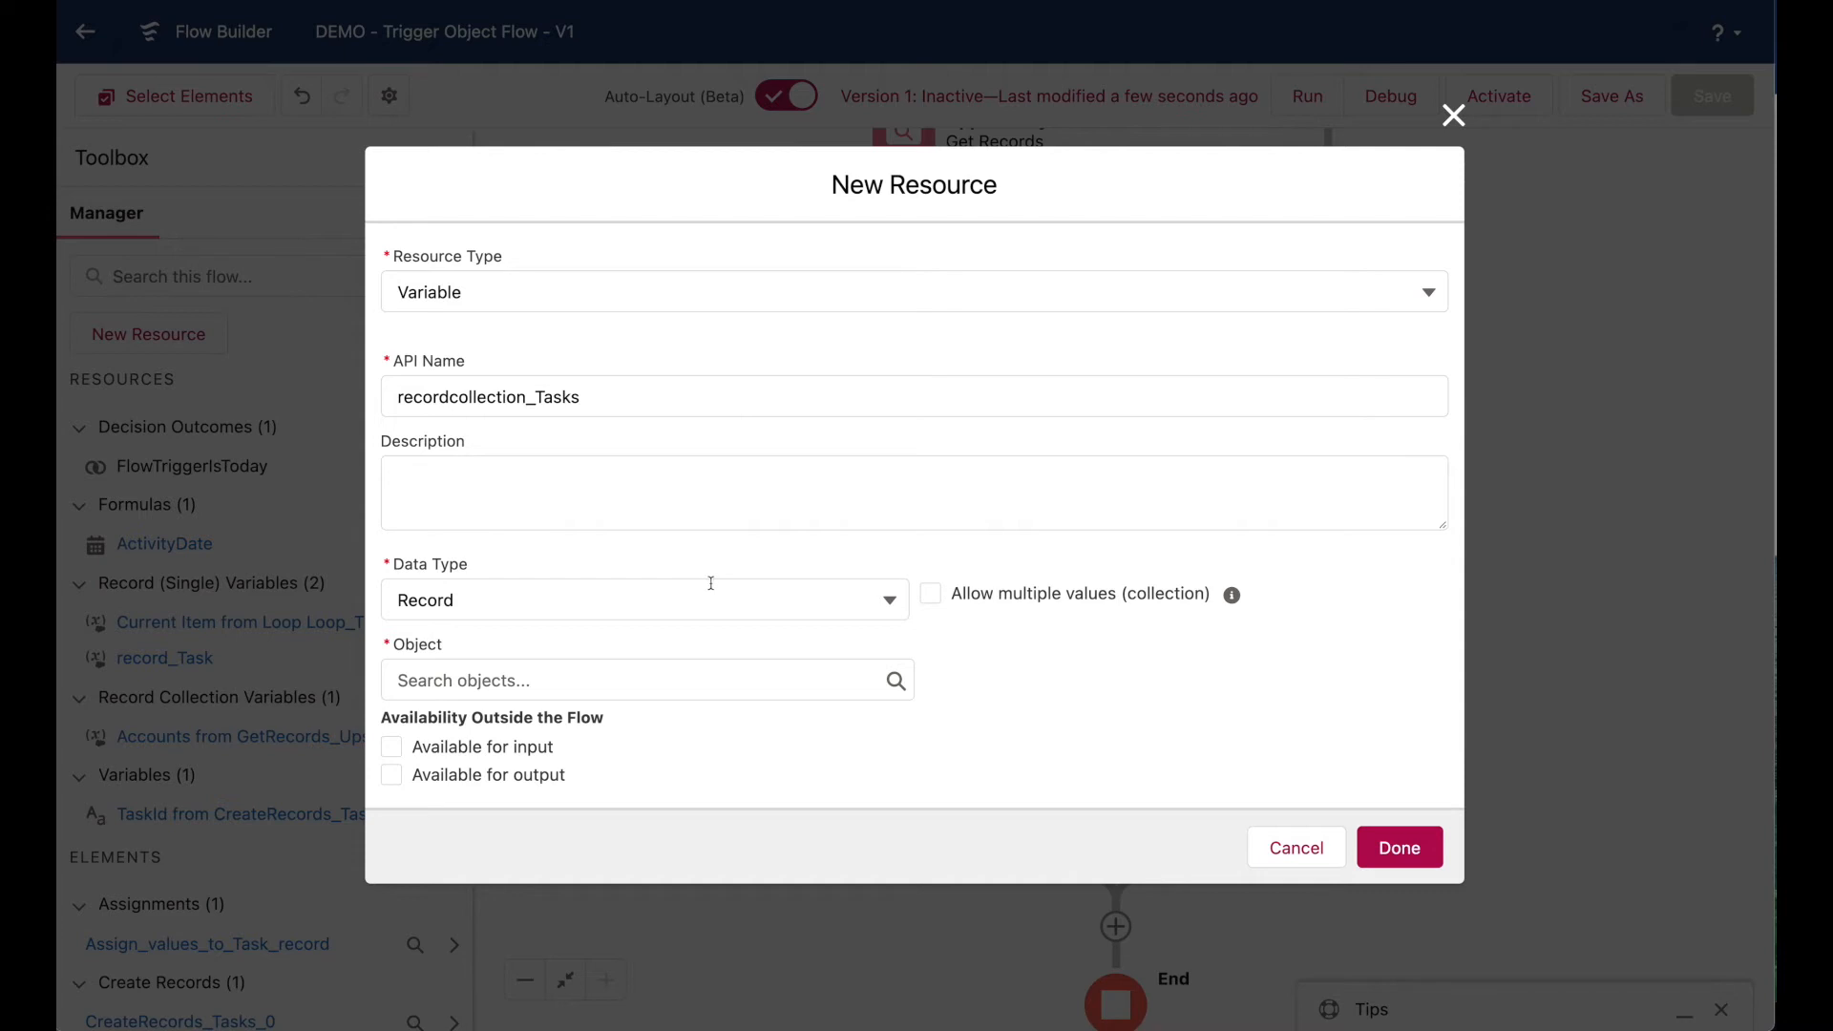
left_click(930, 595)
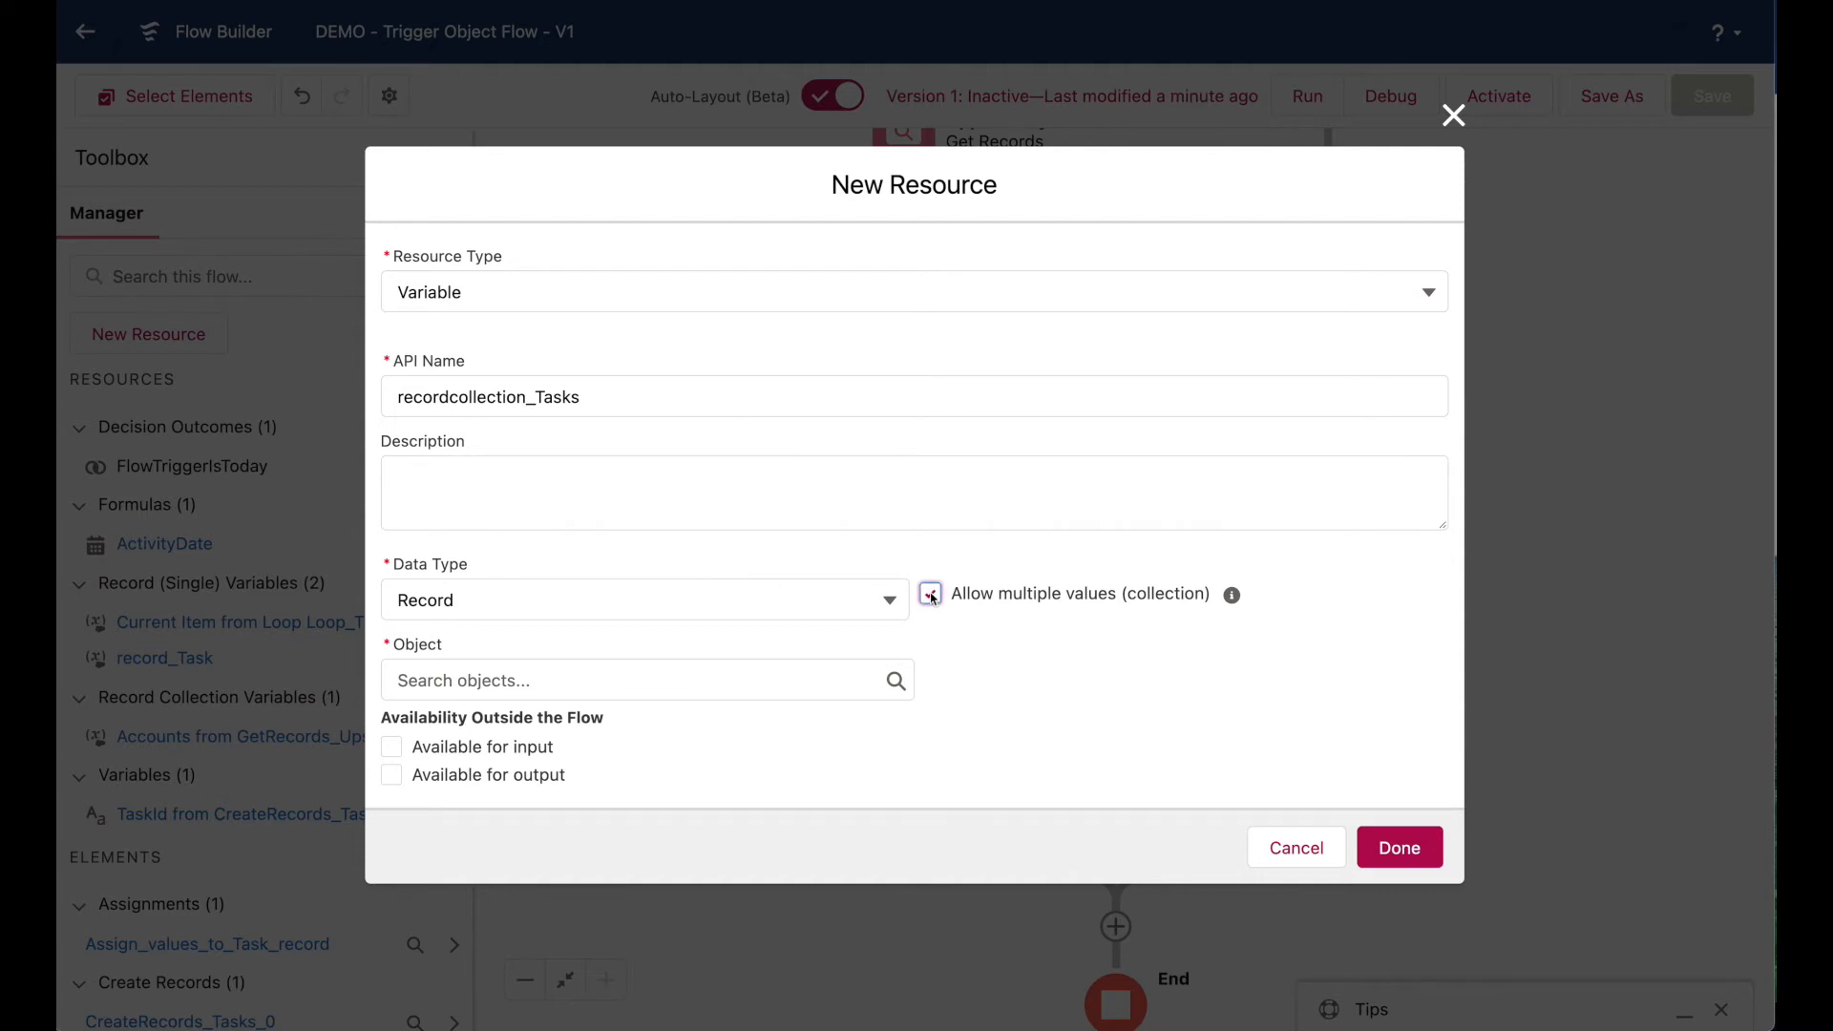
left_click(493, 669)
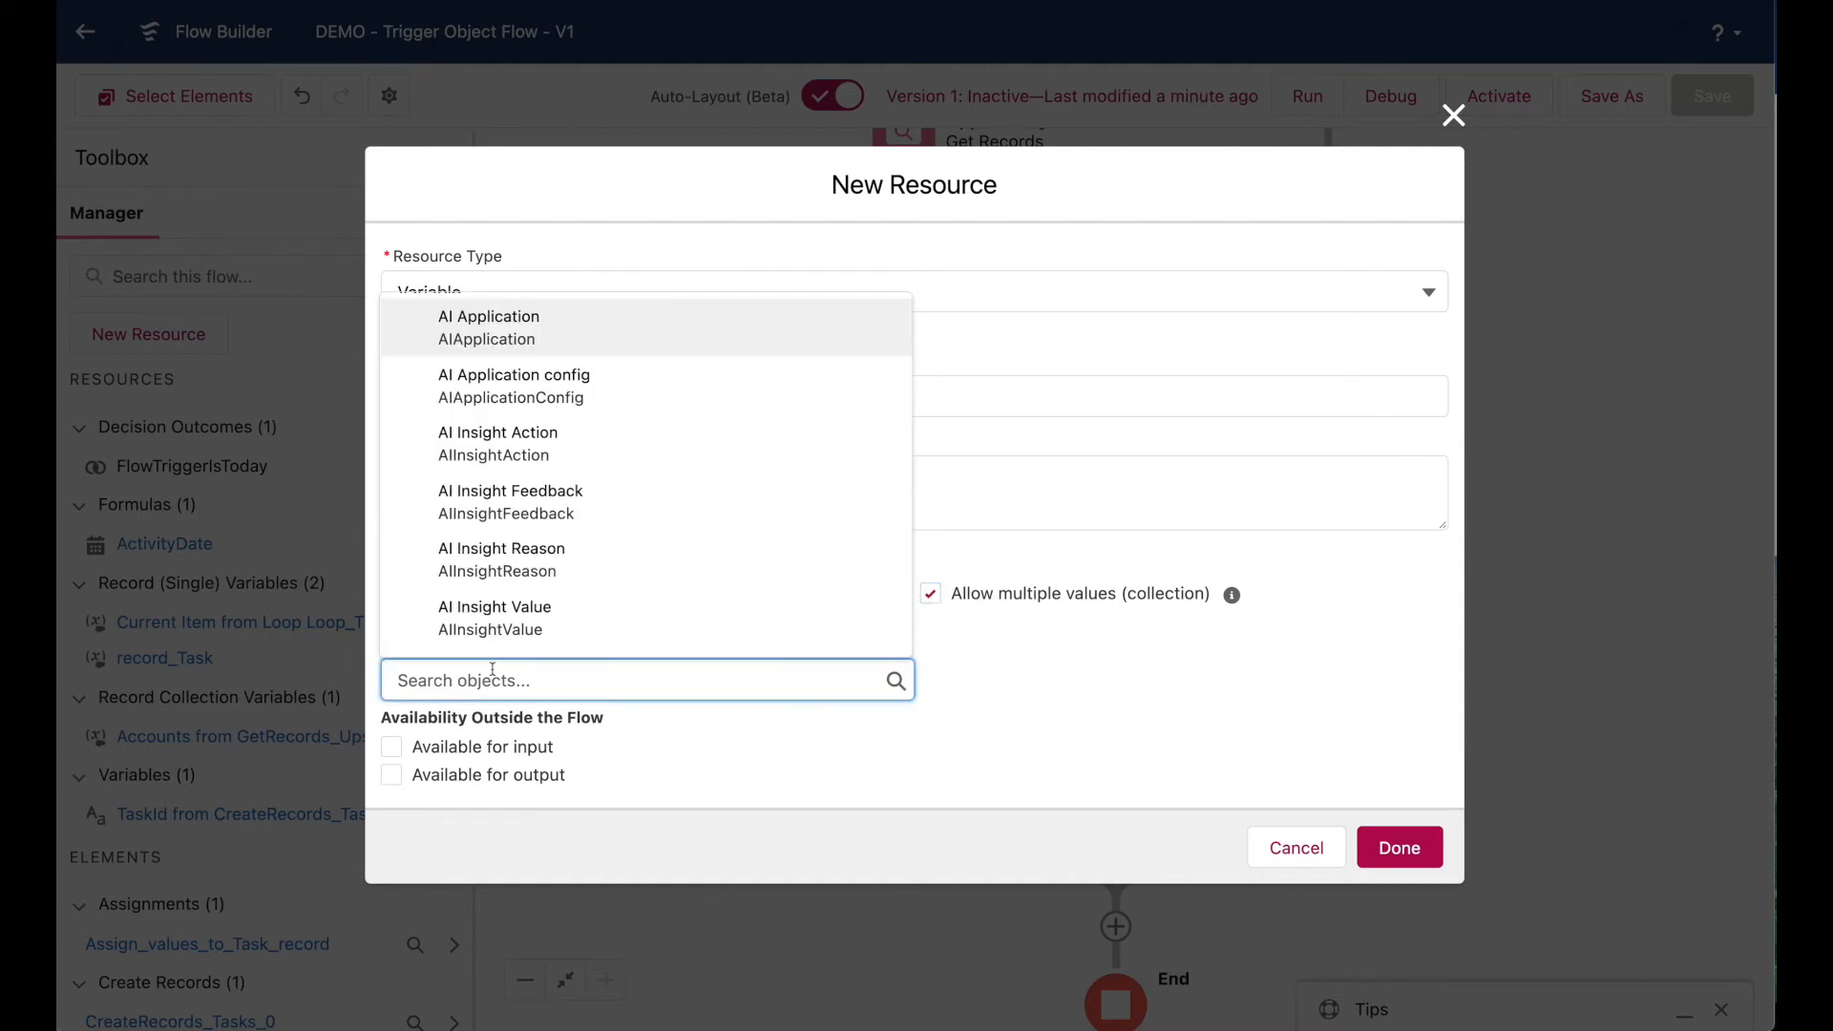
type("Tasks")
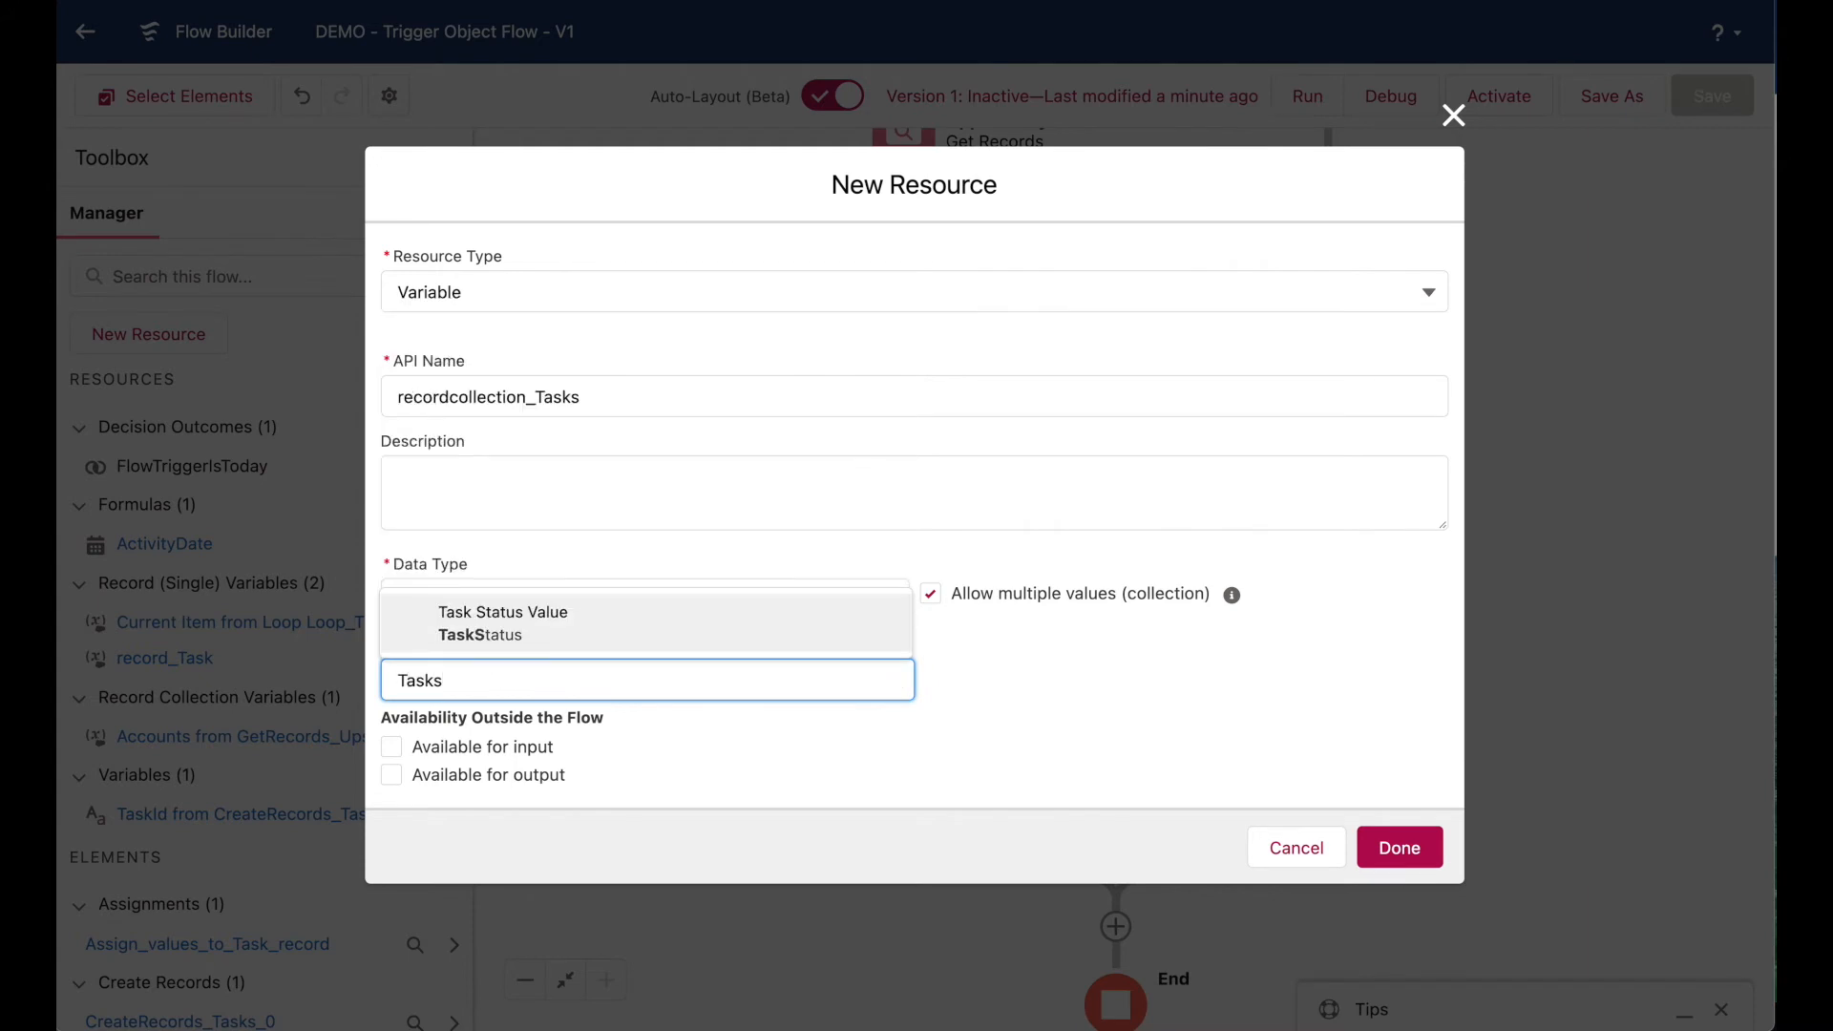
key("BackSpace")
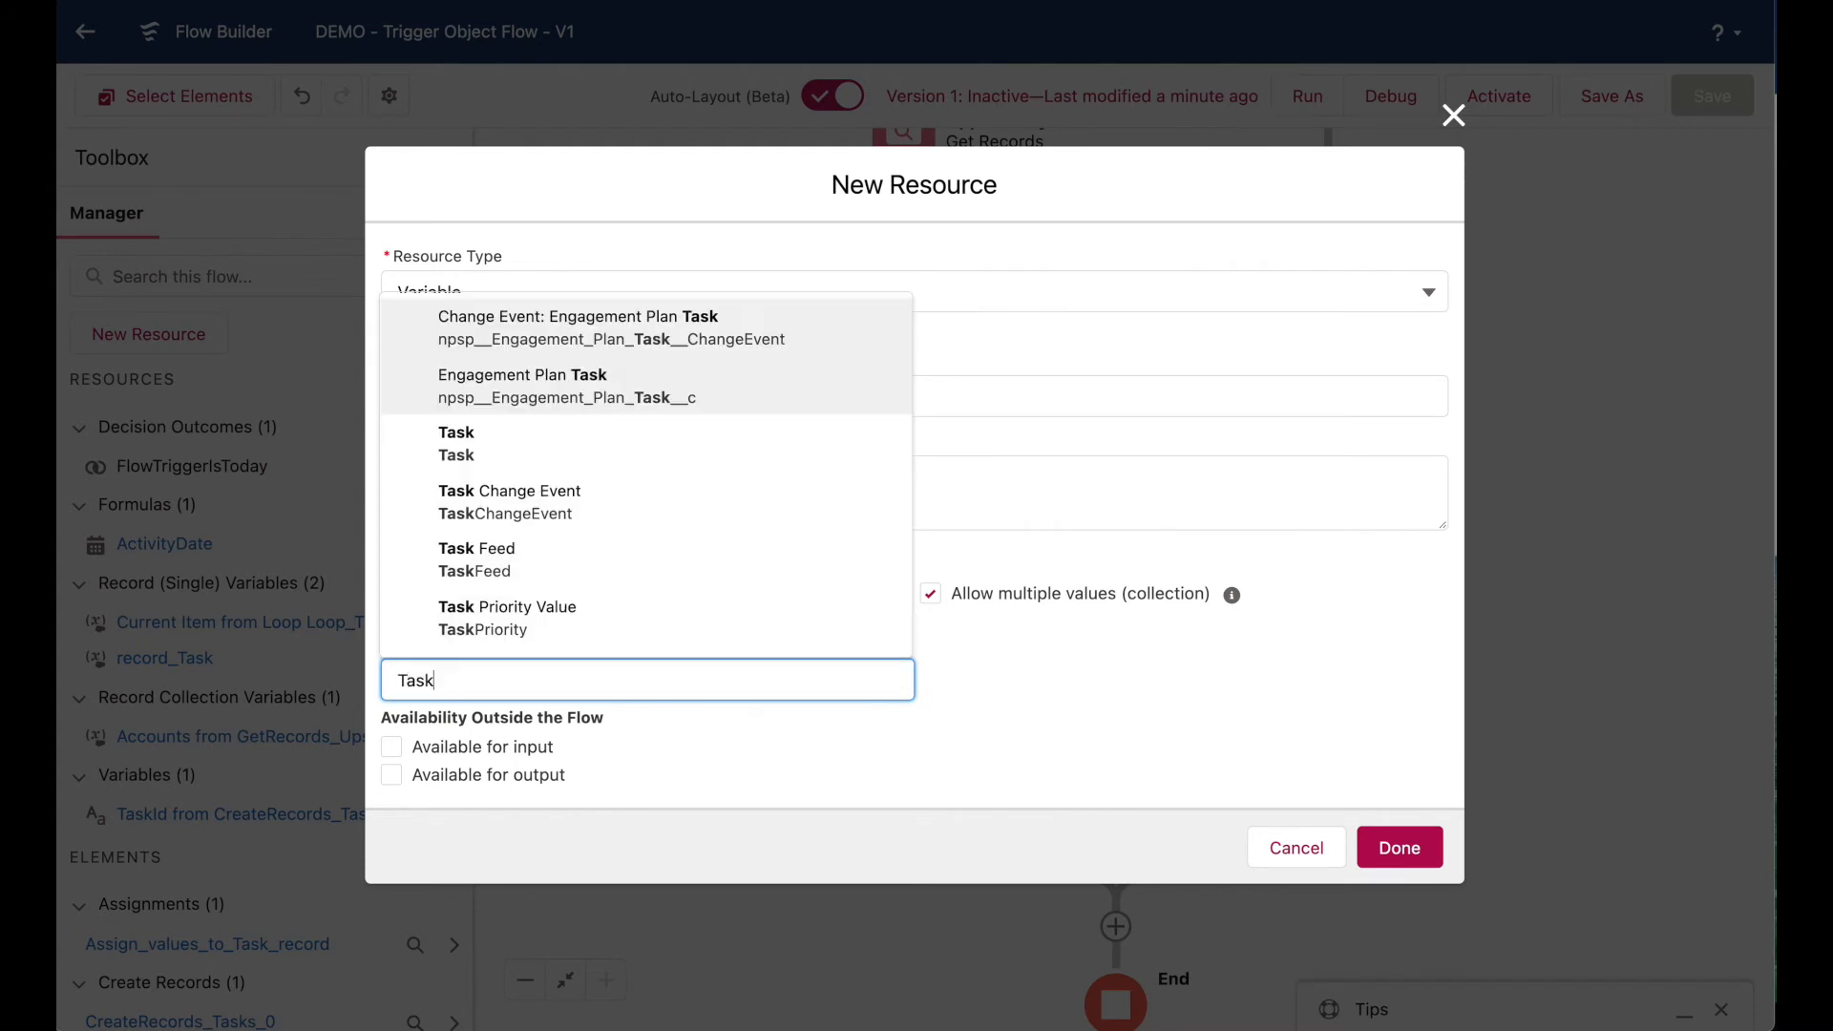
left_click(480, 446)
left_click(1399, 847)
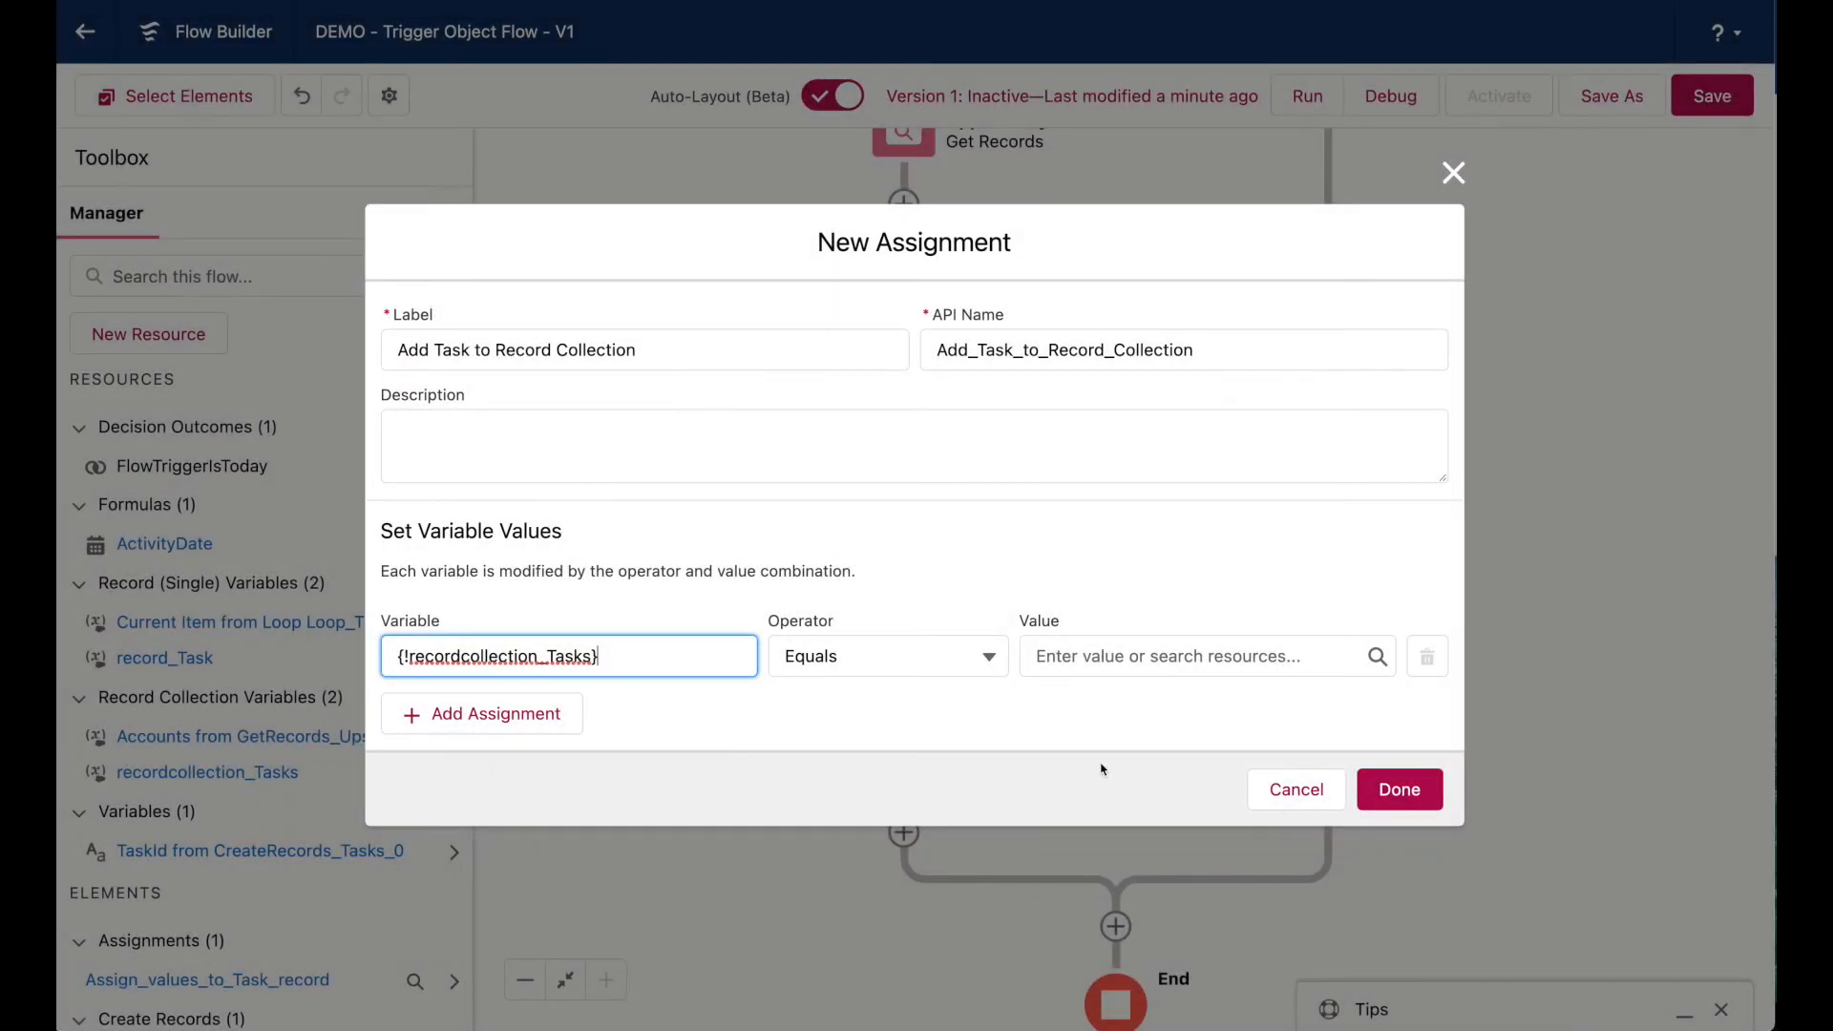
left_click(764, 715)
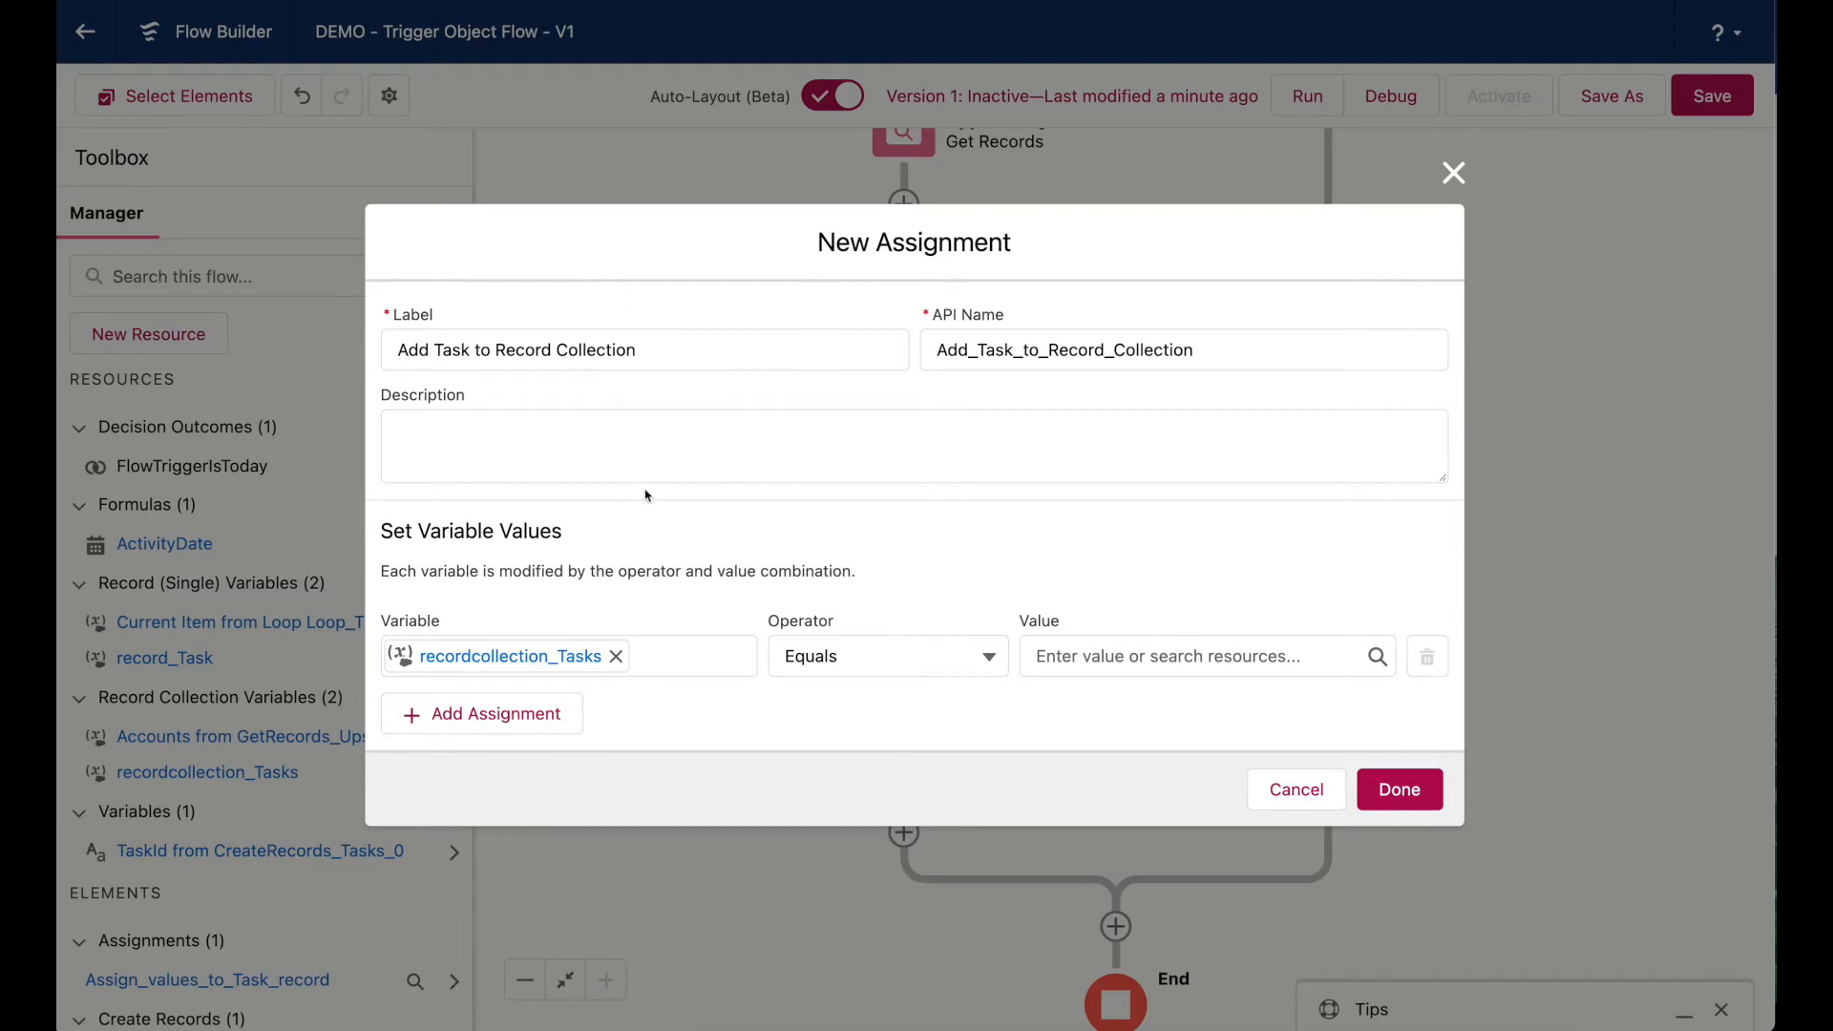
Set the assignment's operator to Add and its value to record_Task, finish the assignment and save the flow.
left_click(903, 642)
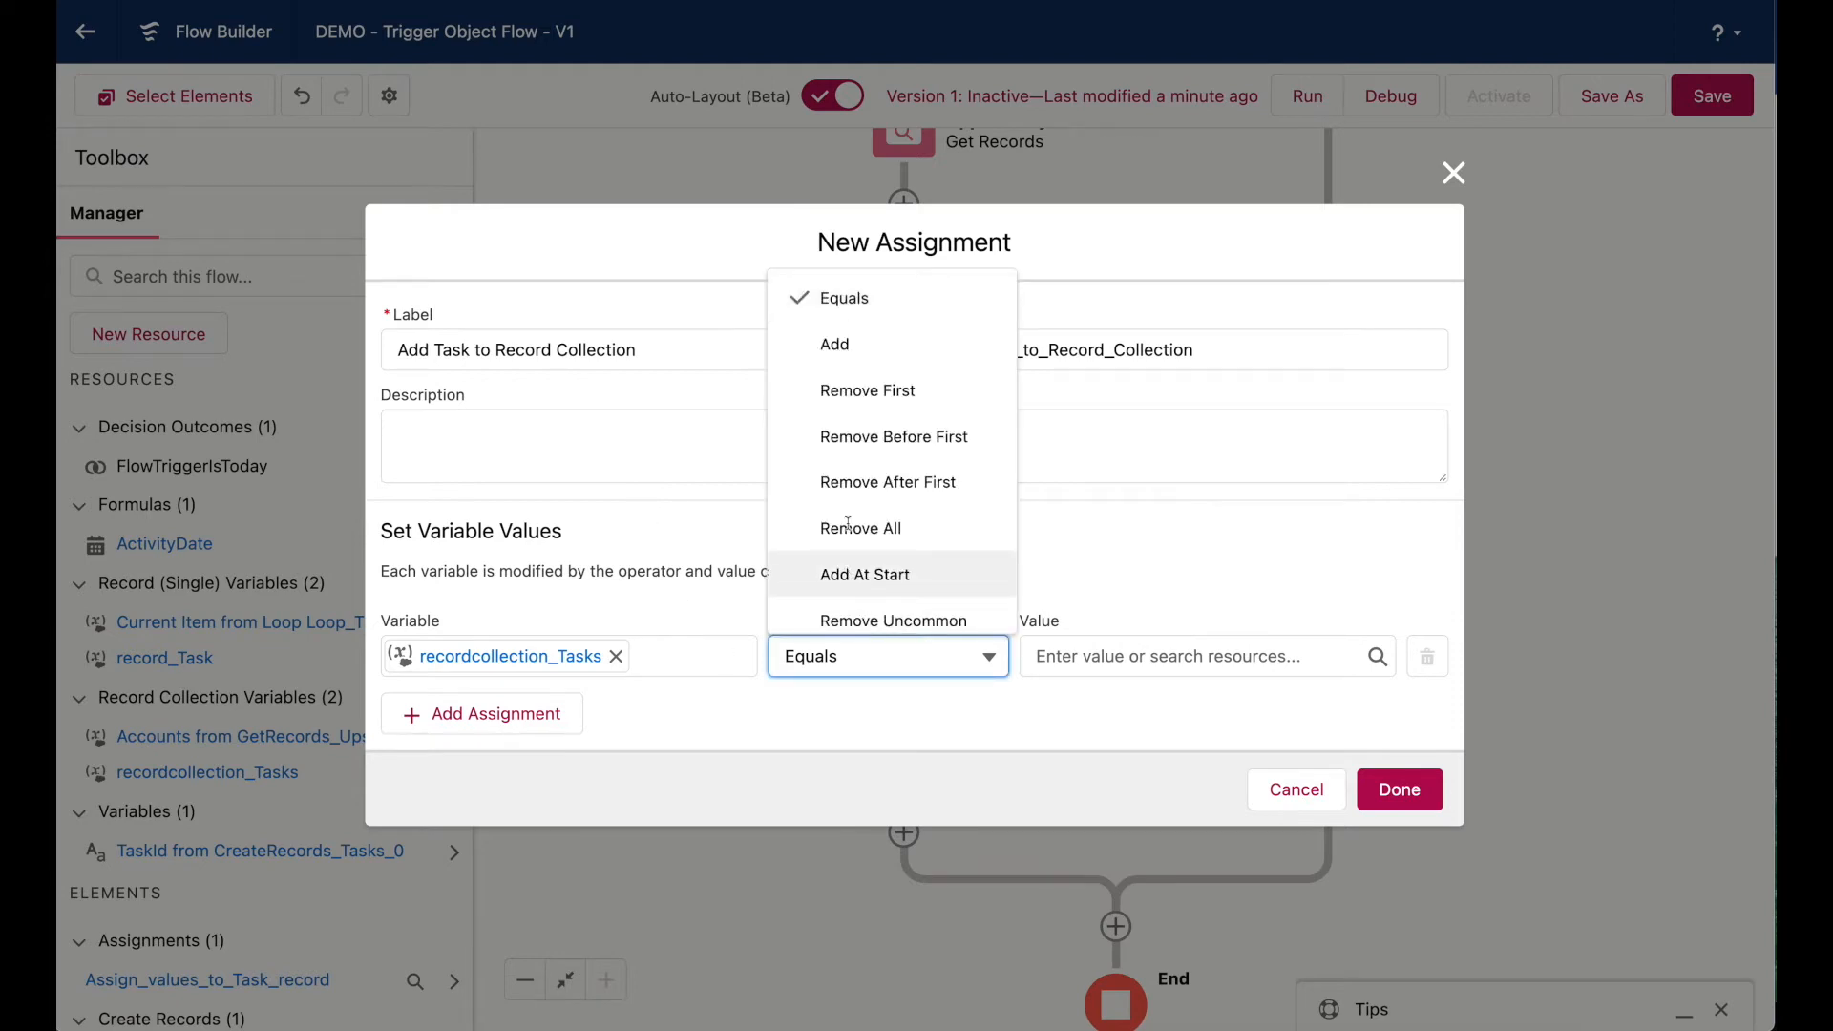
left_click(845, 344)
left_click(1087, 656)
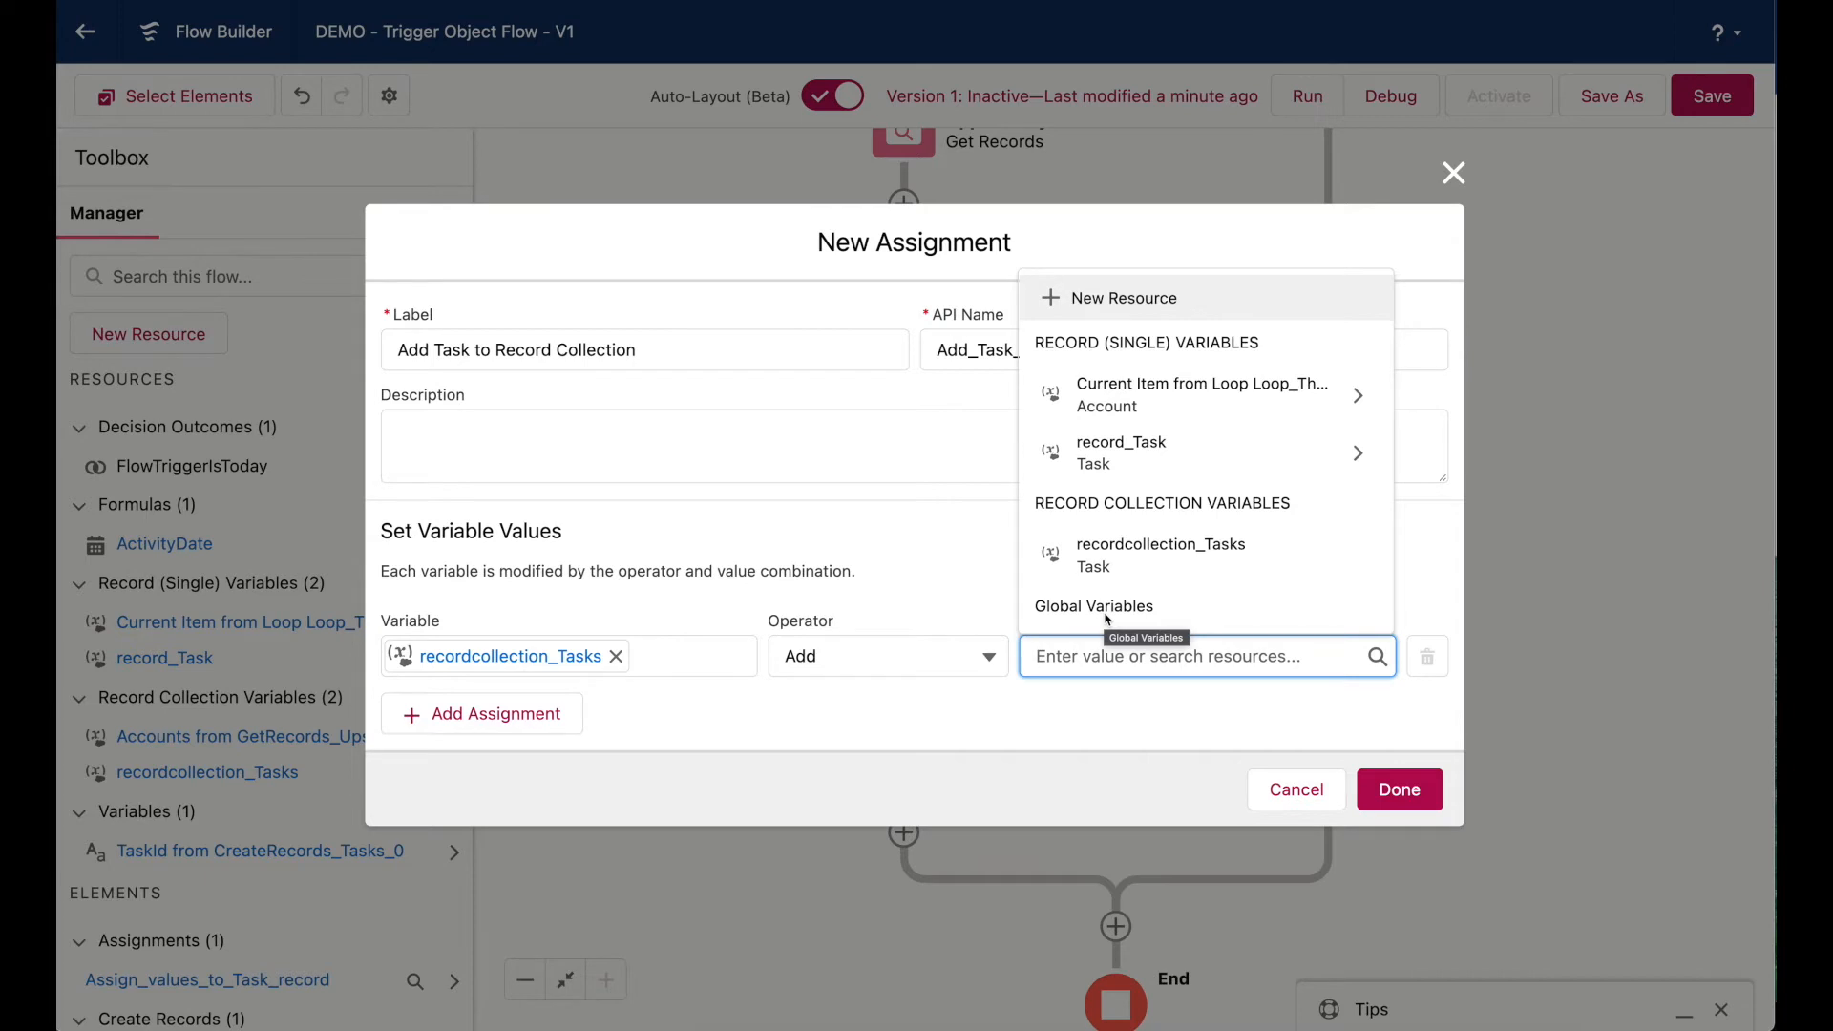
type("record")
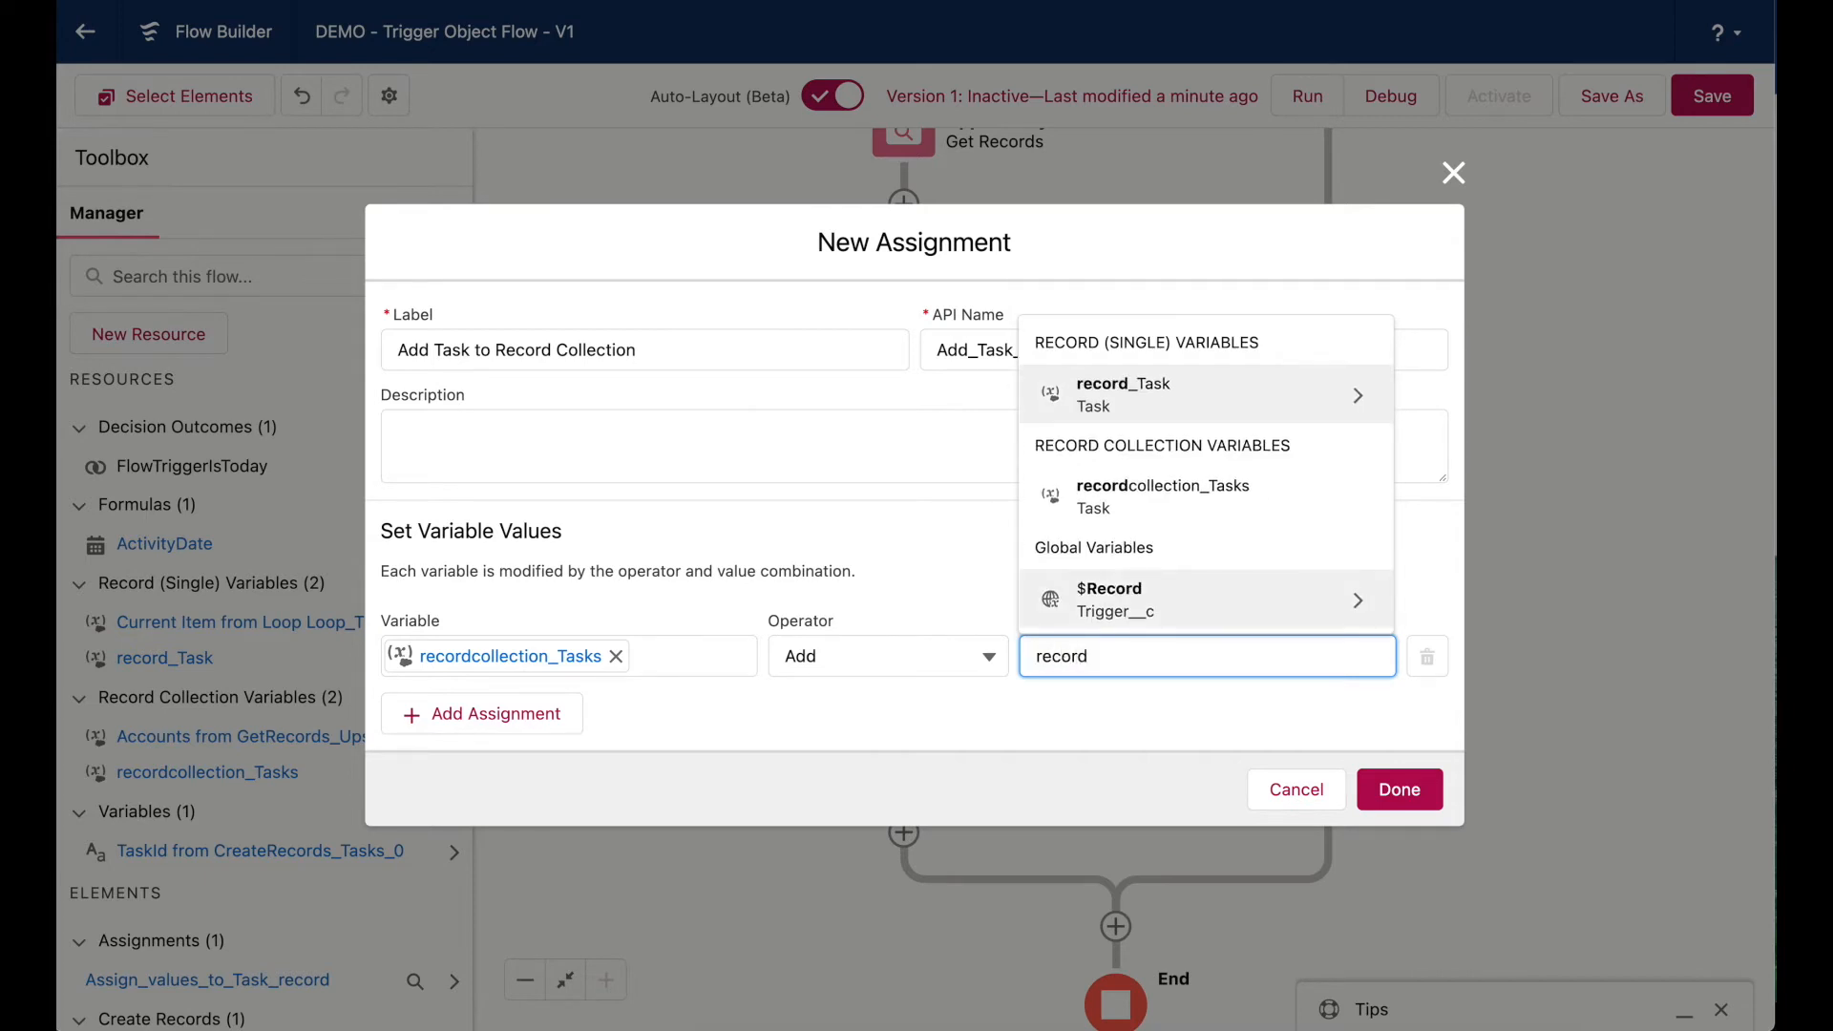
left_click(1170, 396)
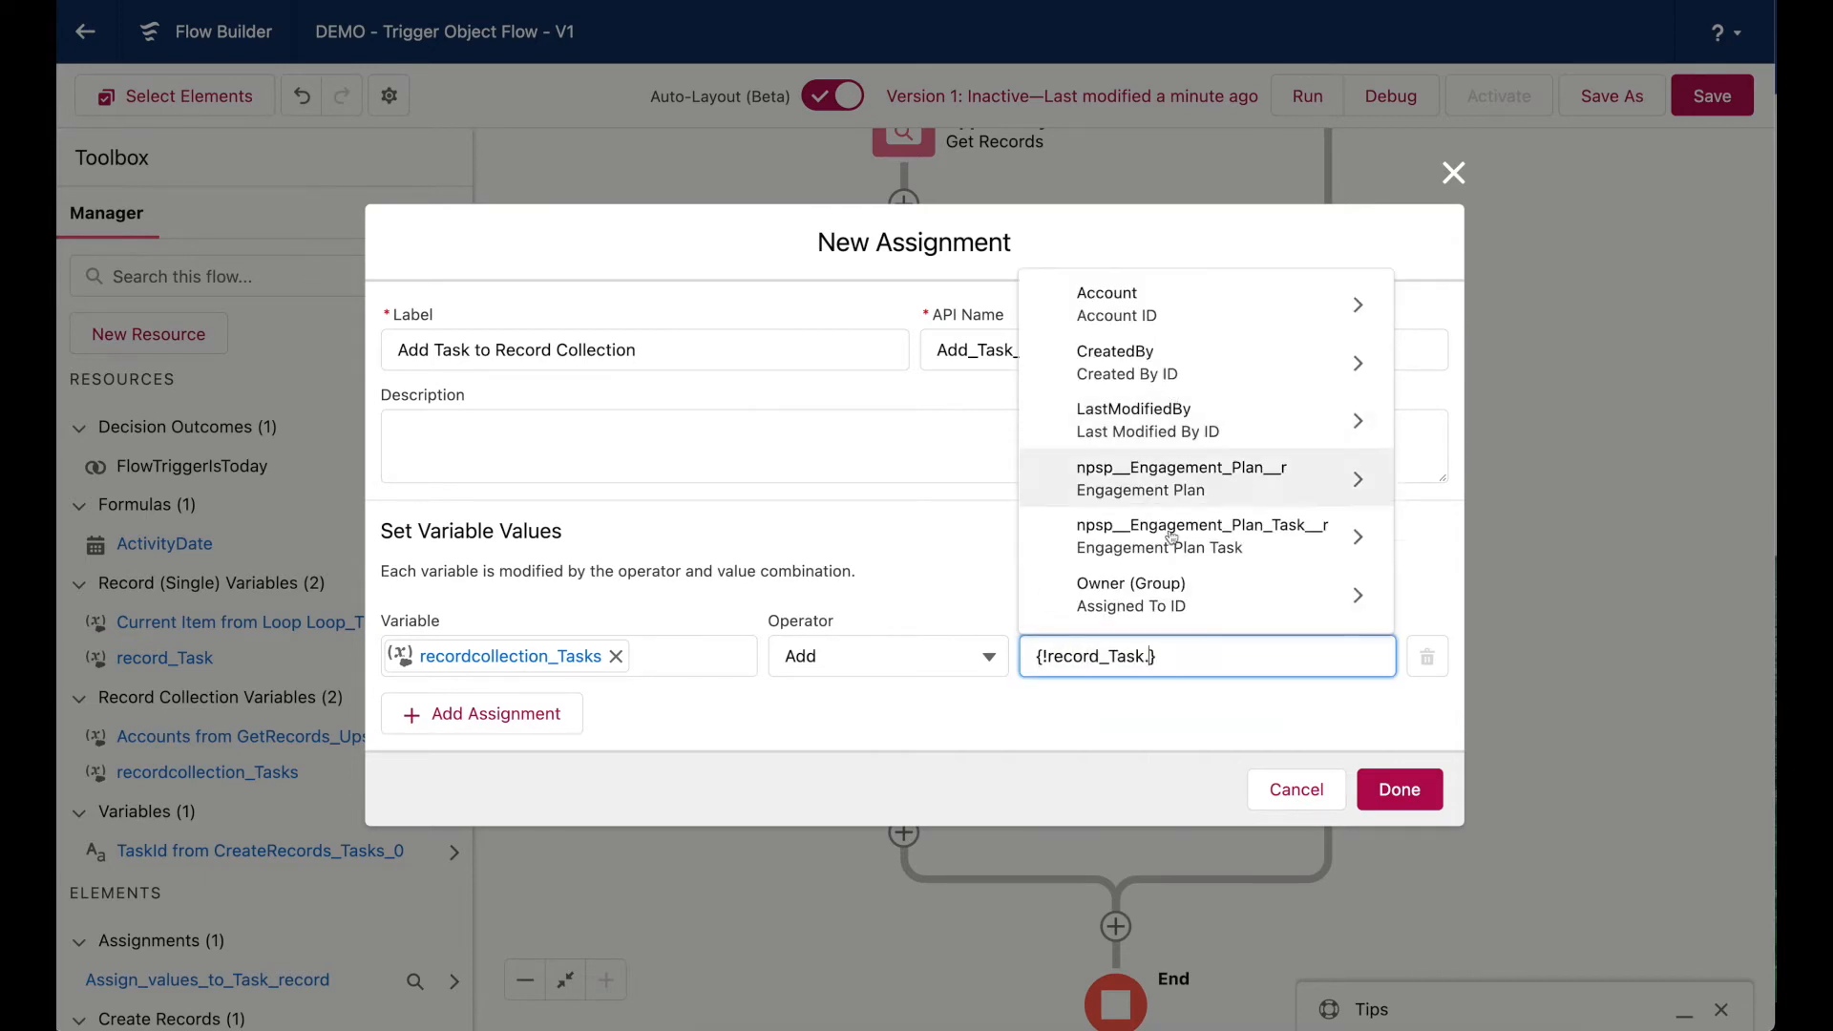
key("BackSpace")
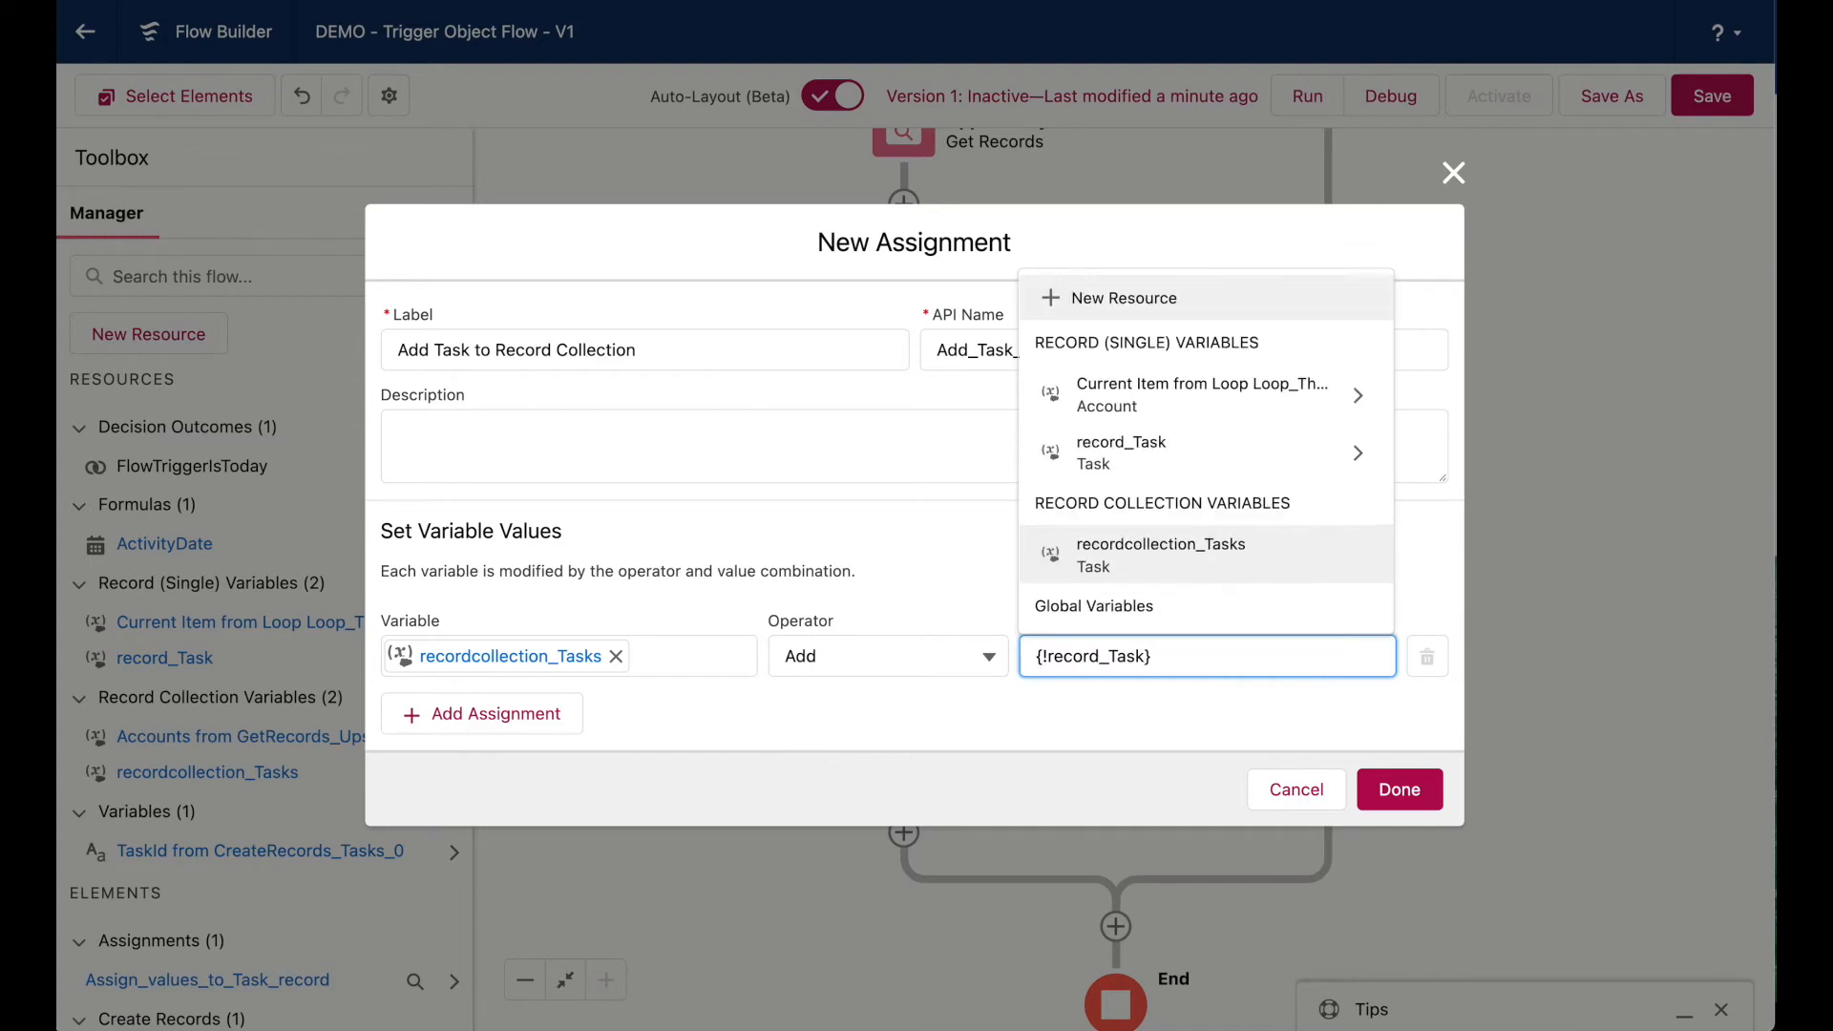
left_click(1010, 573)
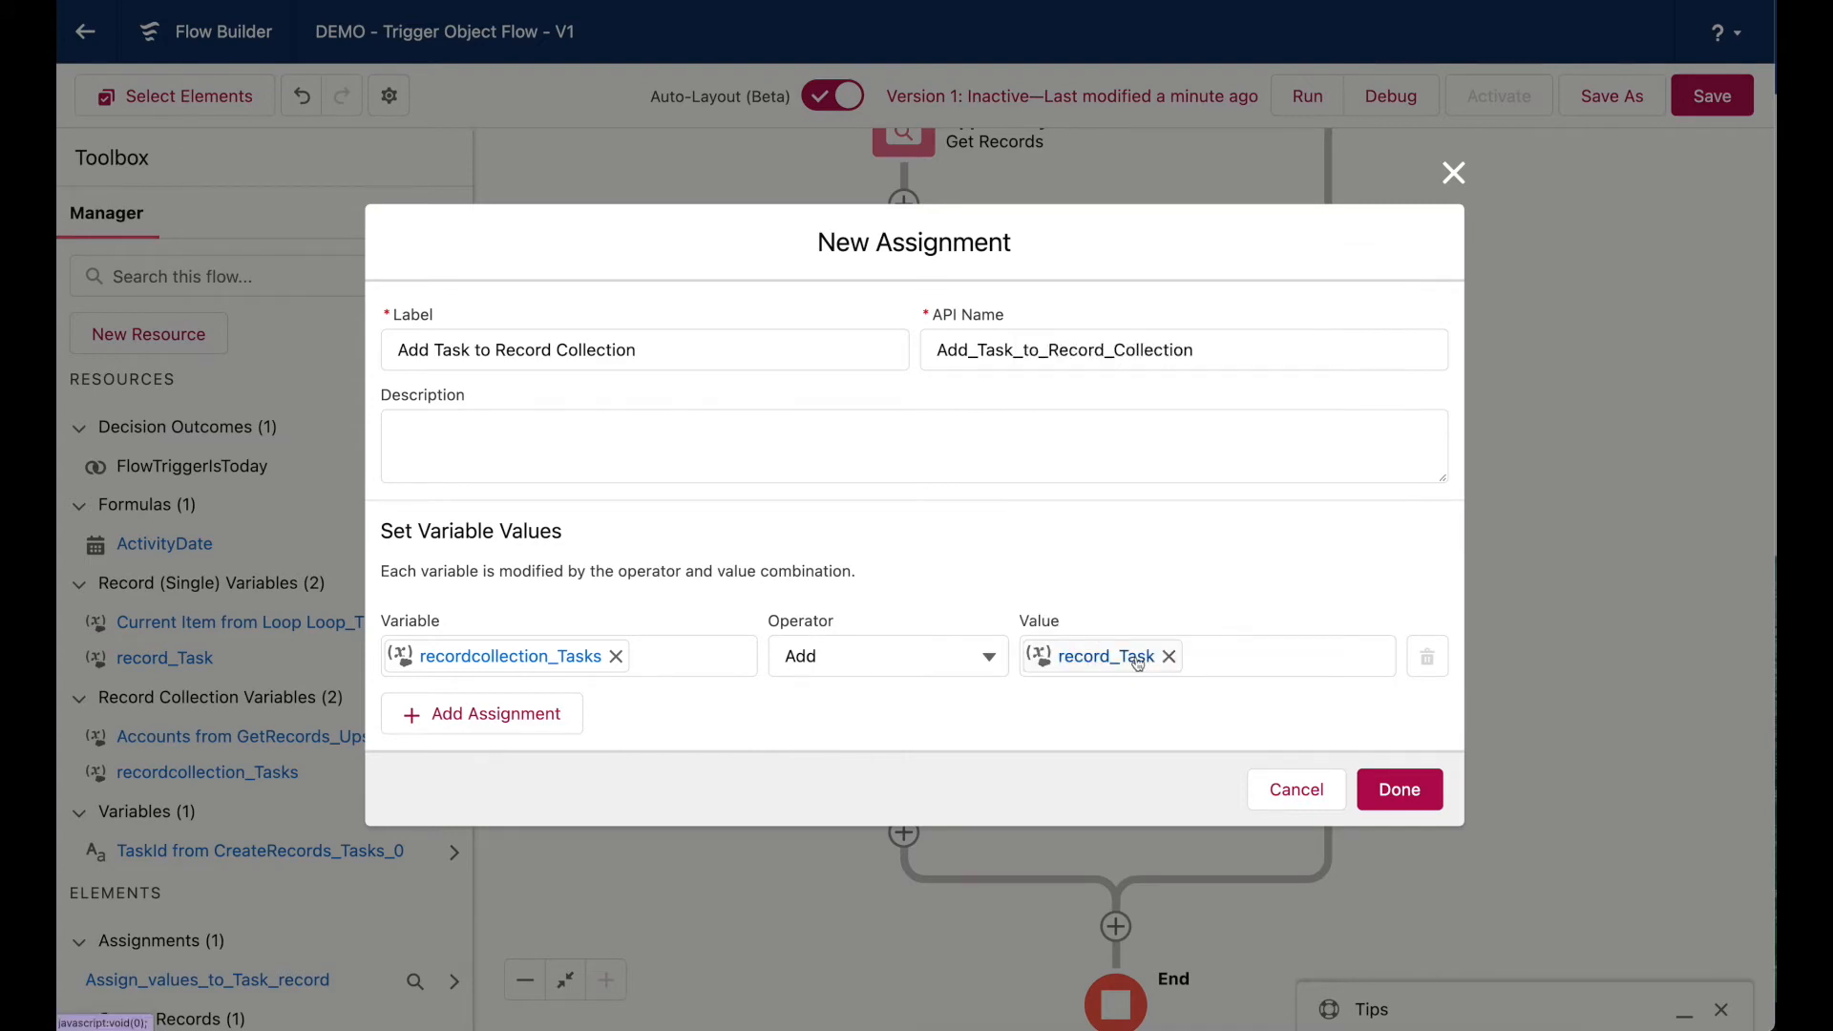
left_click(1400, 788)
left_click(1701, 103)
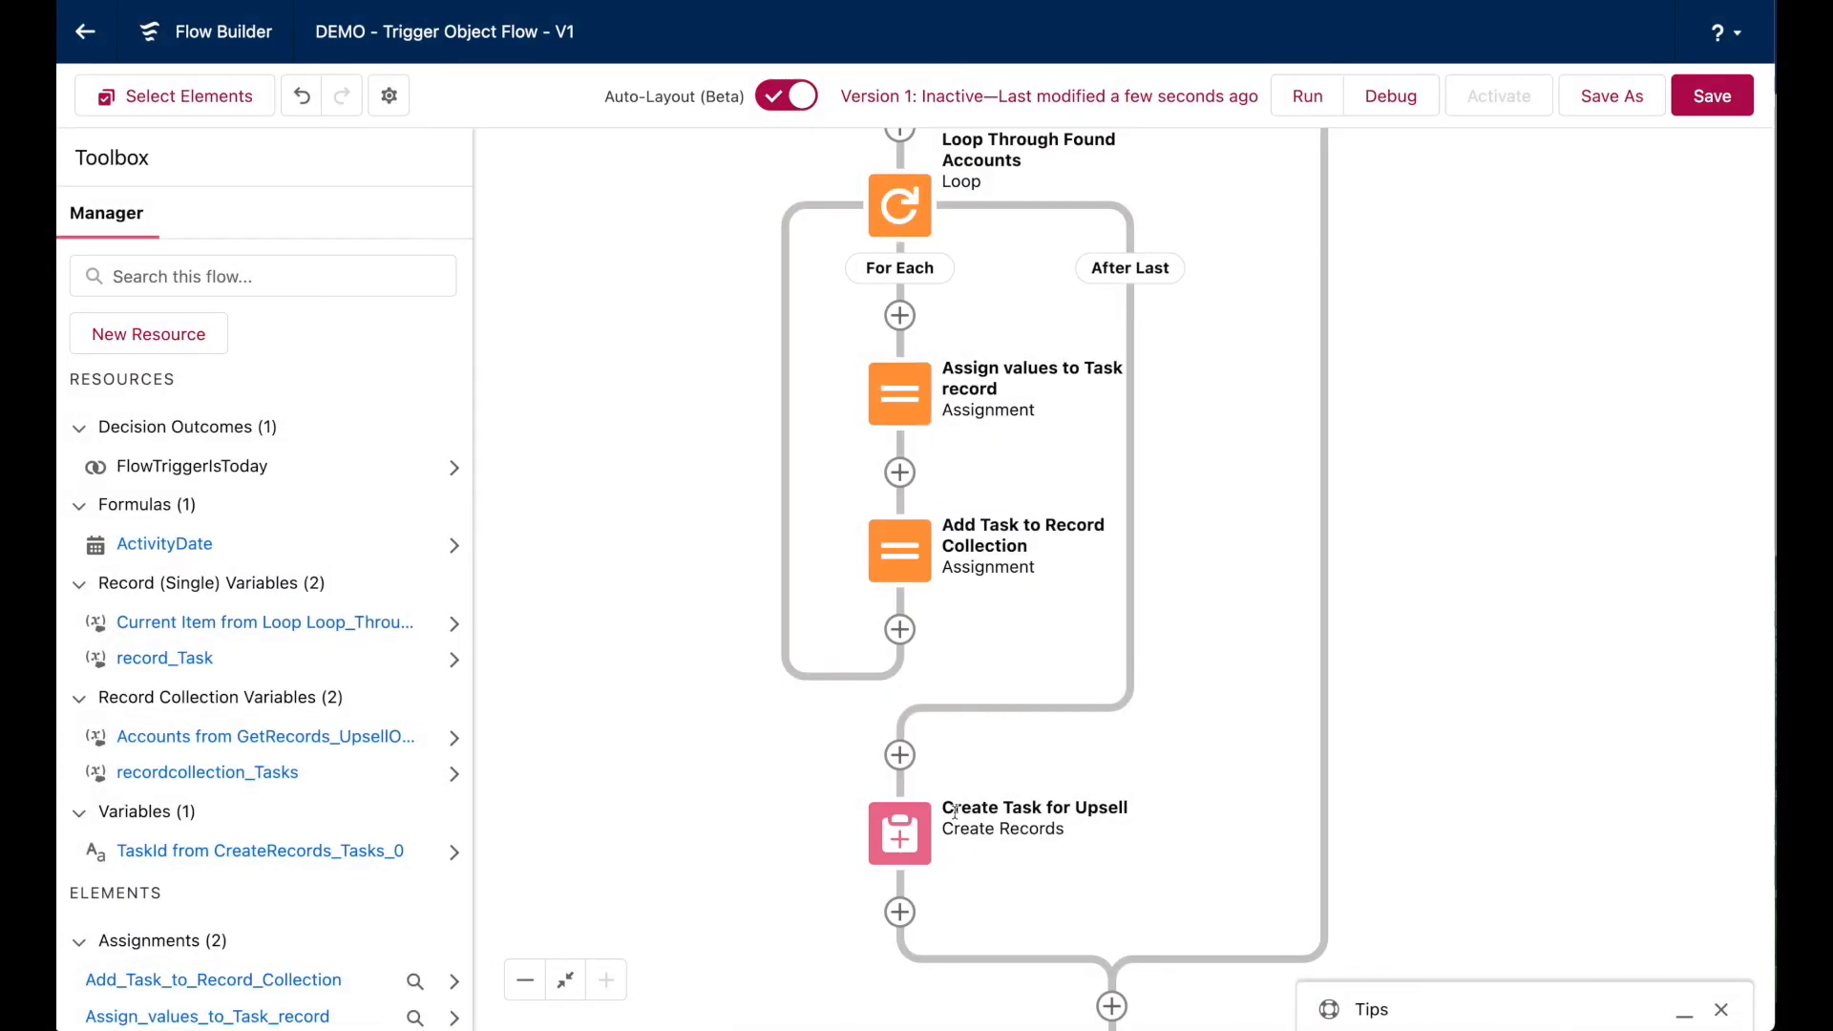
Reopen the Create Task for Upsell element and switch it to creating multiple records.
scroll(980, 755, "down", 2)
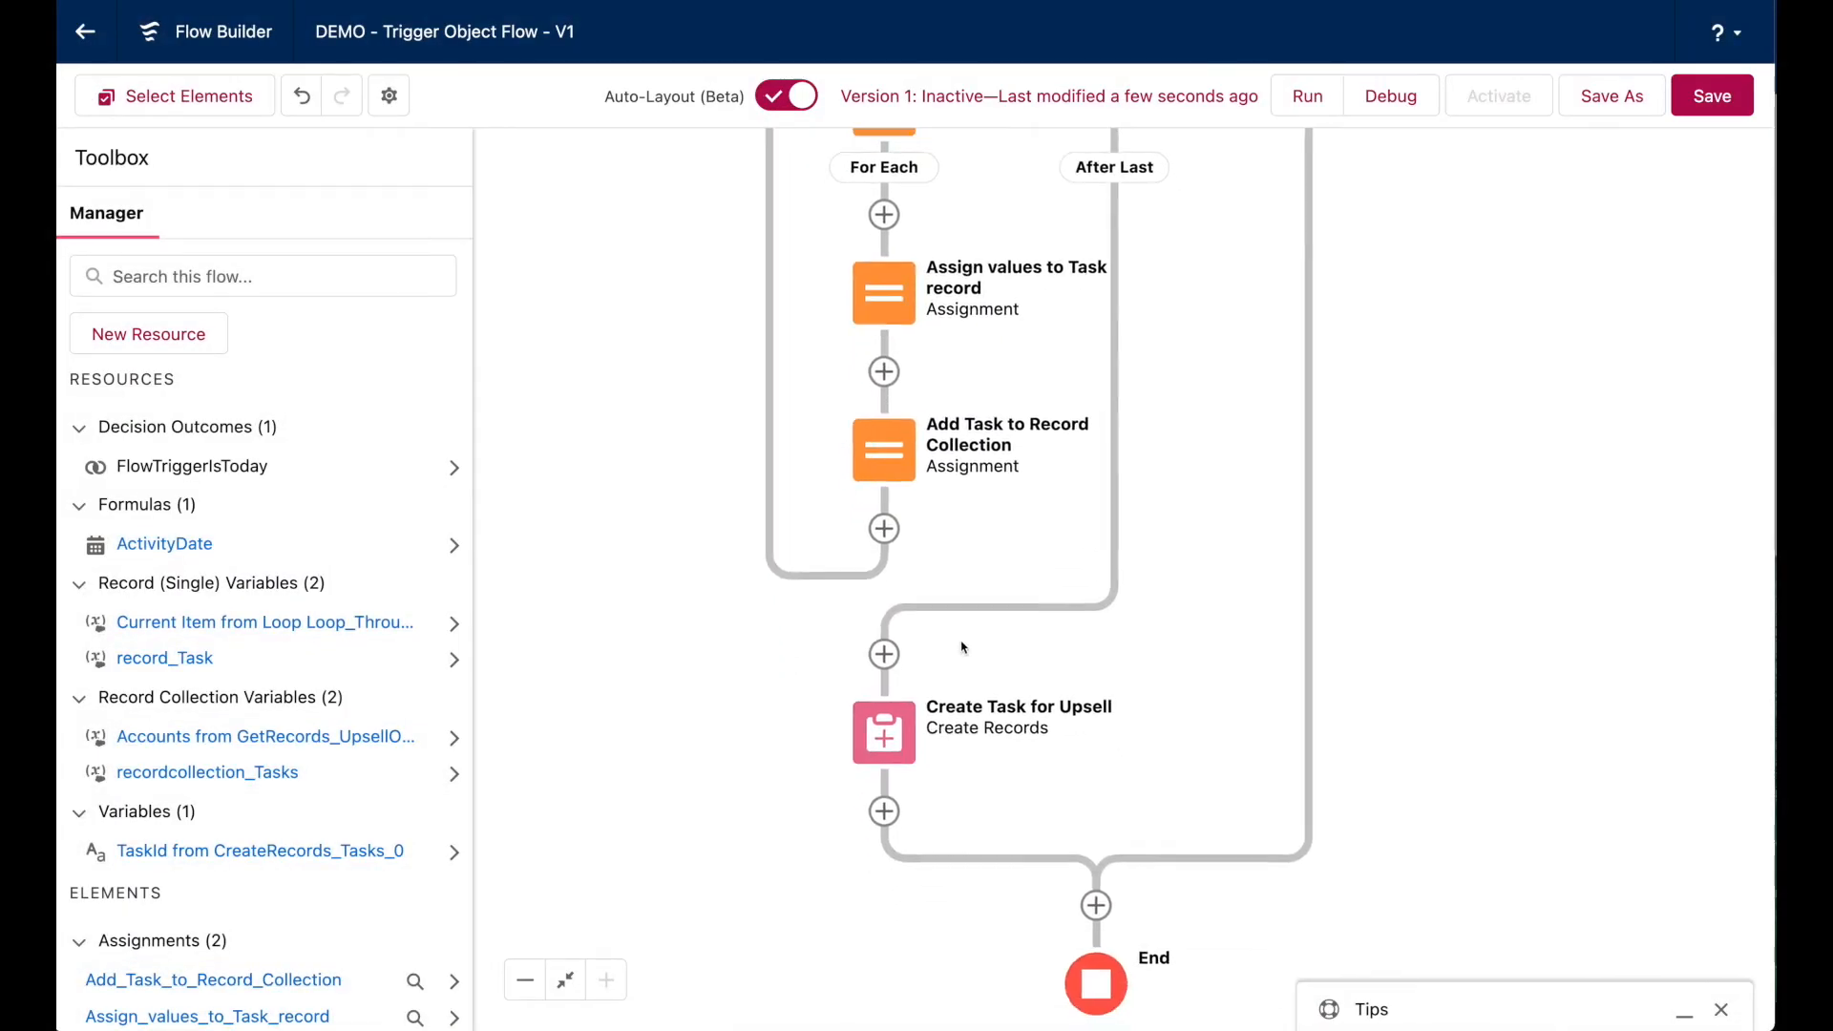
left_click(895, 722)
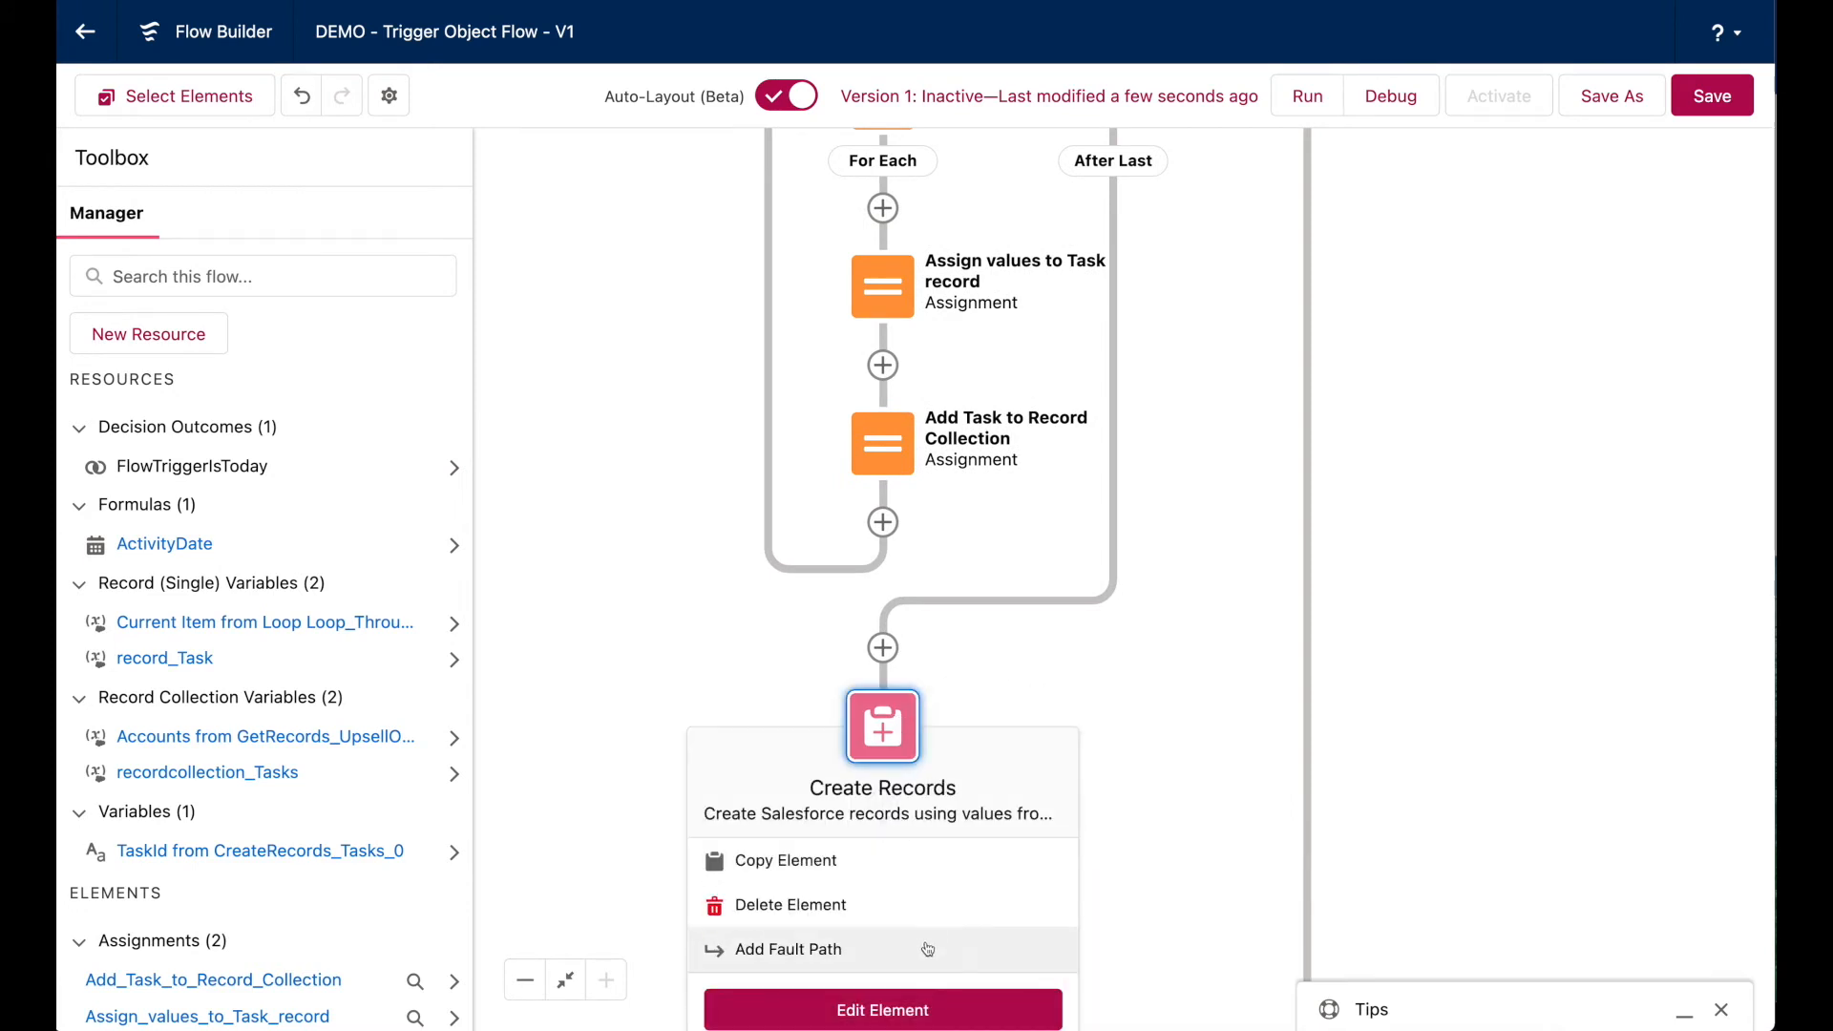
double_click(900, 741)
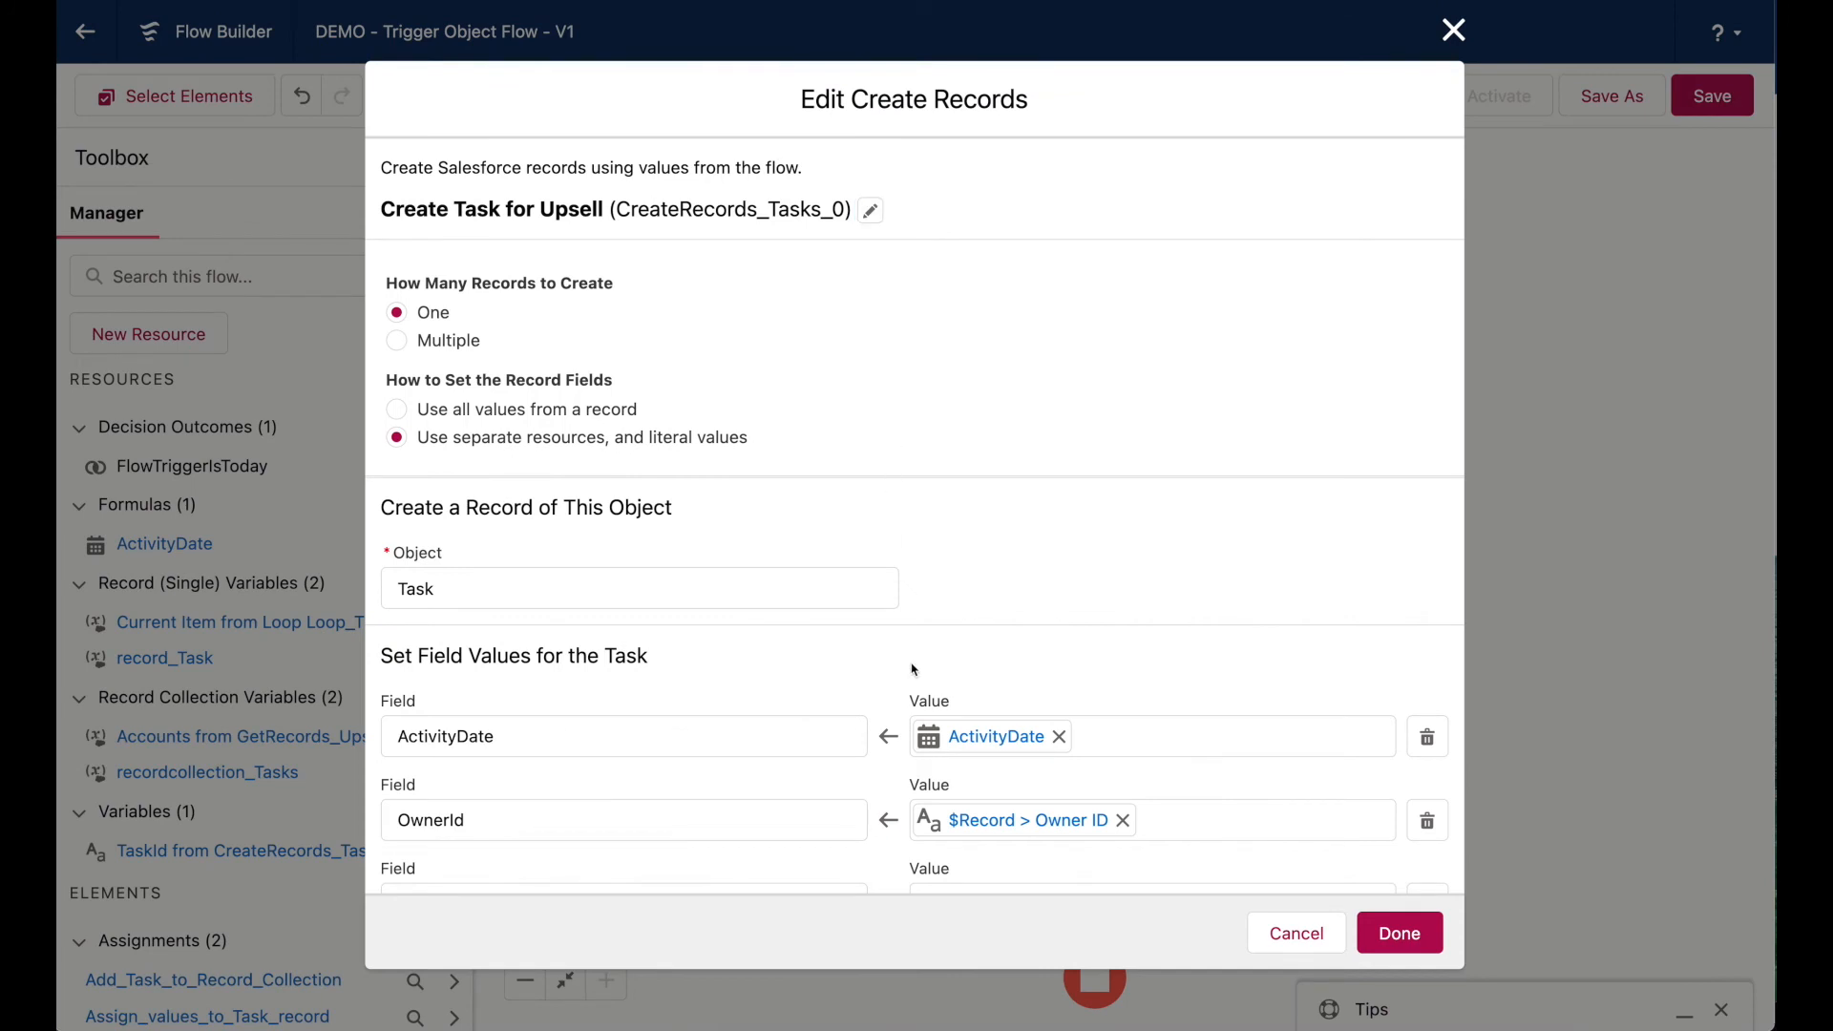
scroll(914, 670, "down", 3)
scroll(1367, 737, "up", 3)
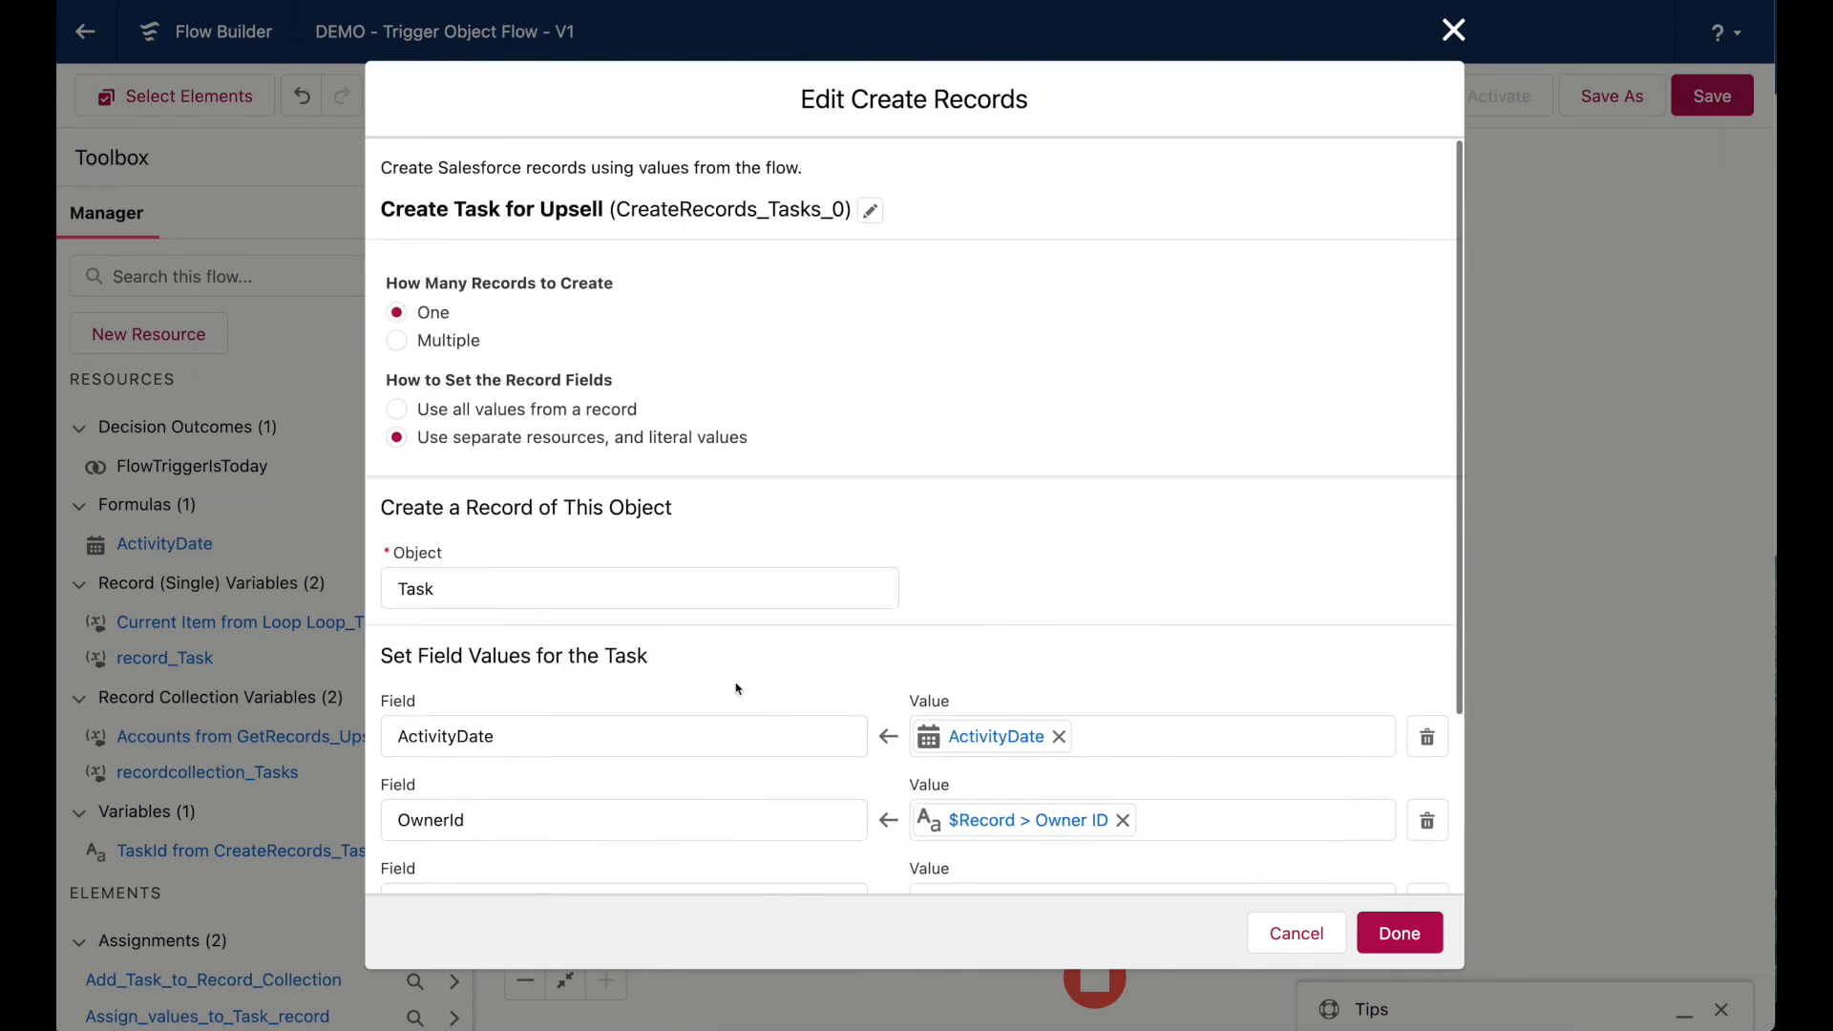
left_click(463, 409)
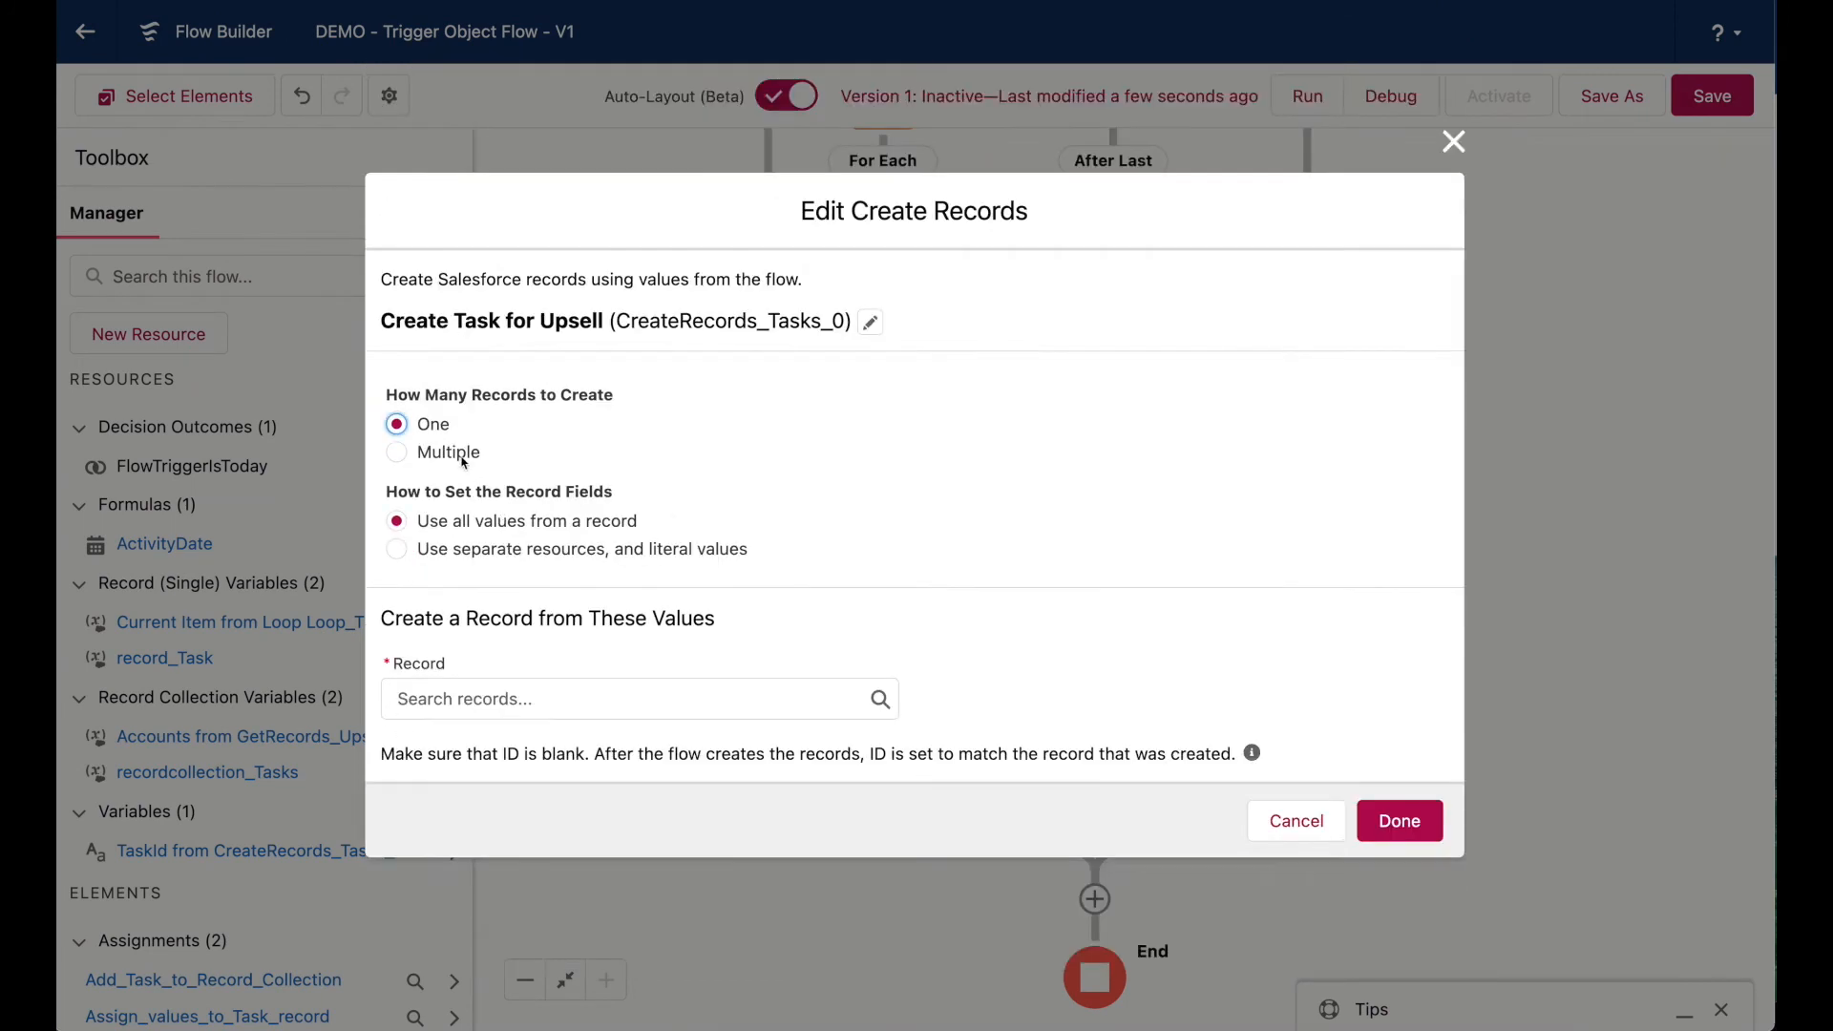
left_click(462, 462)
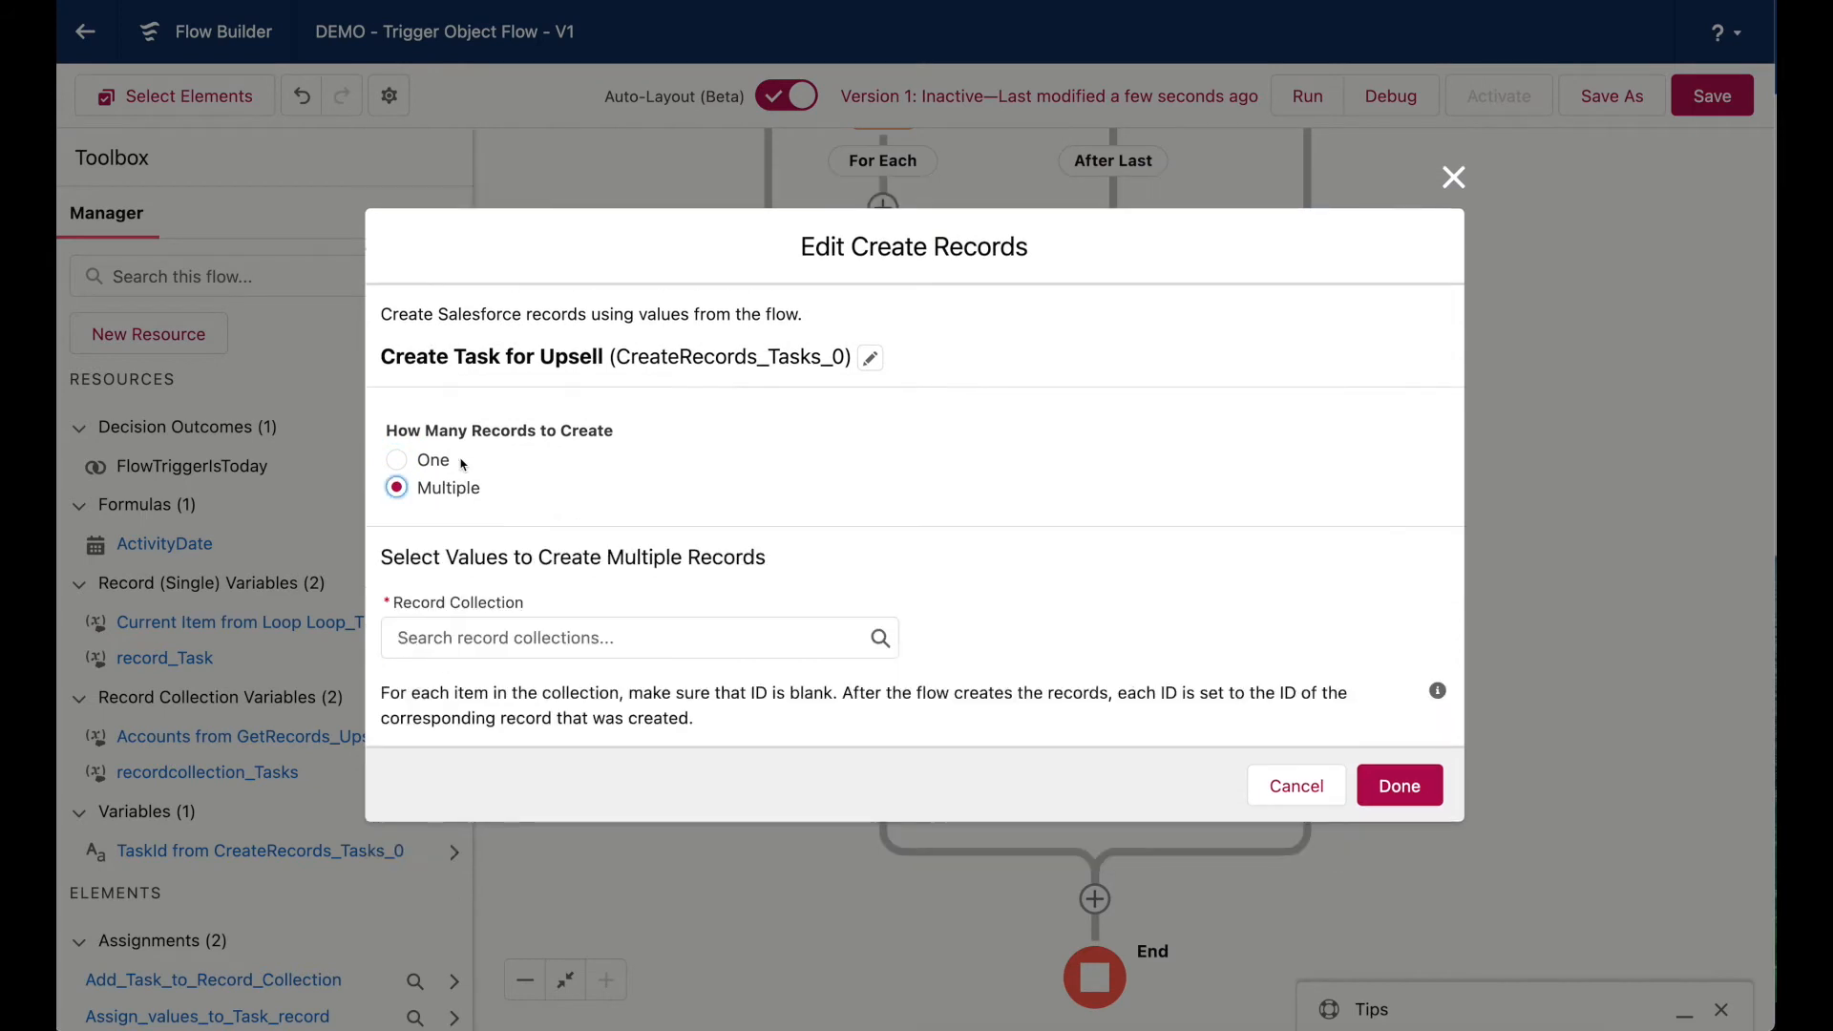
Choose recordcollection_Tasks as the element's record collection, finish the element and save the flow.
left_click(532, 635)
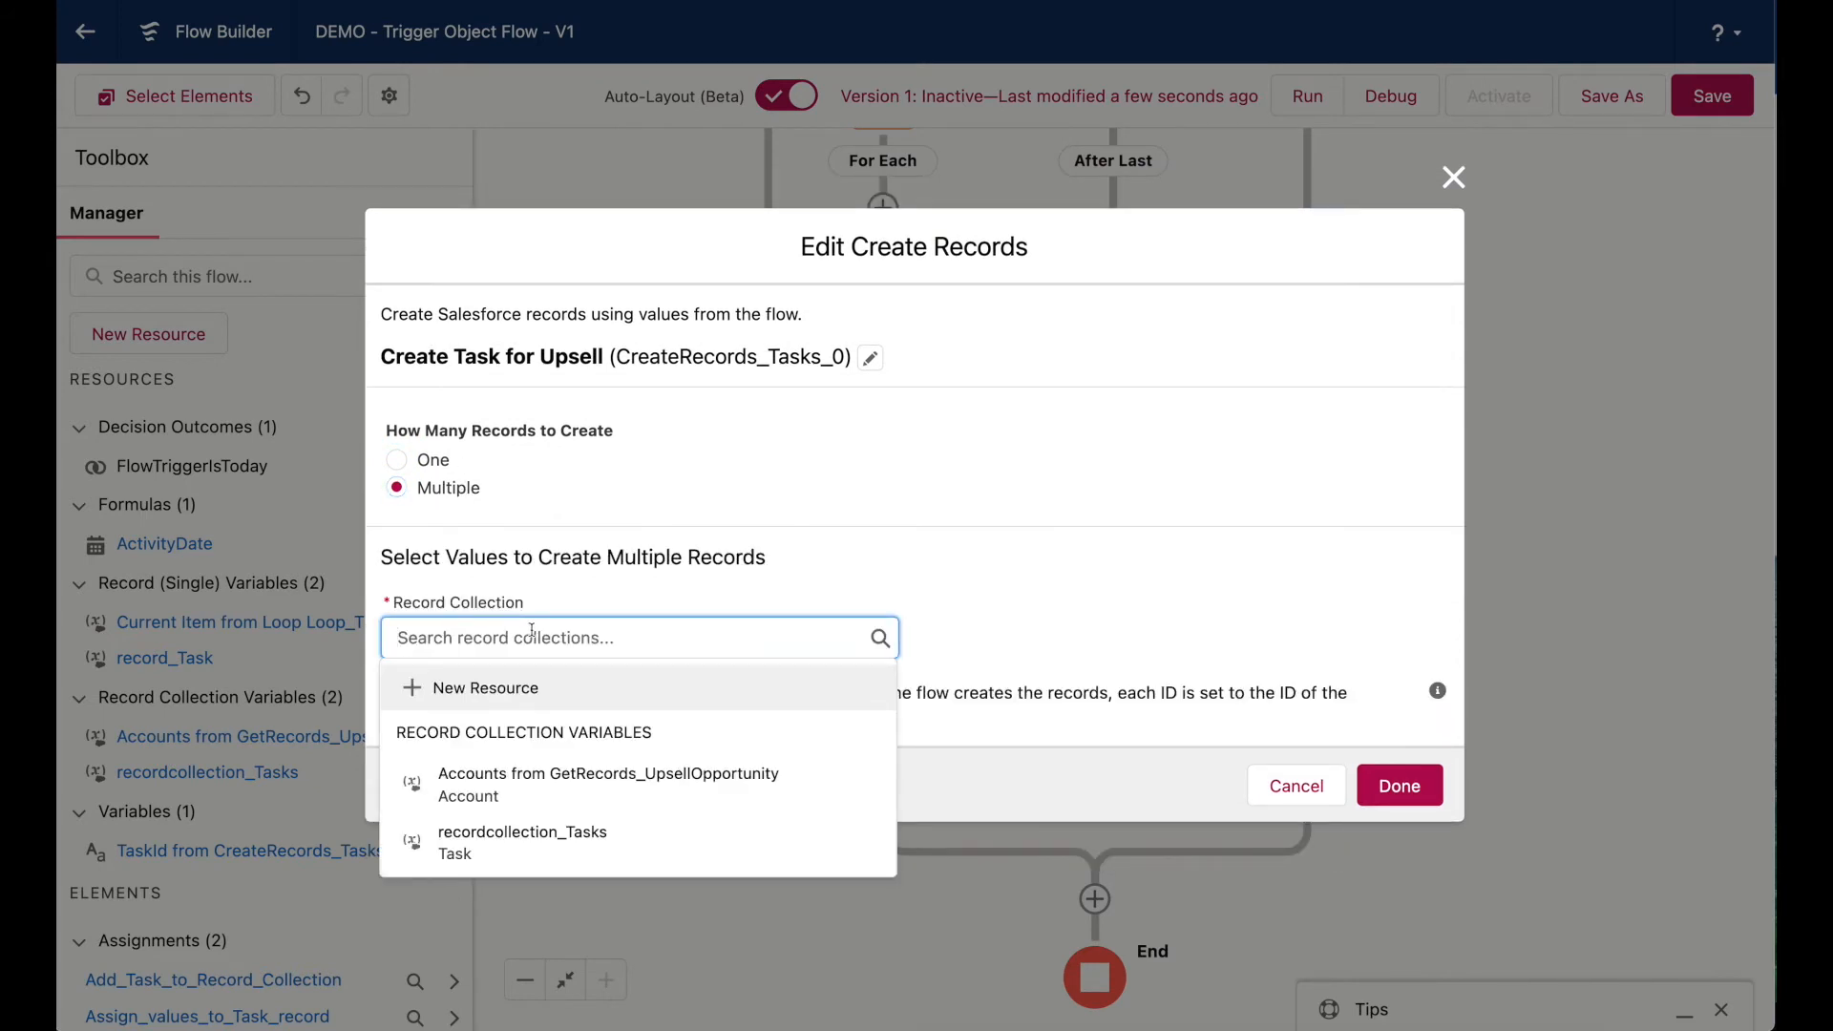
left_click(585, 850)
left_click(668, 719)
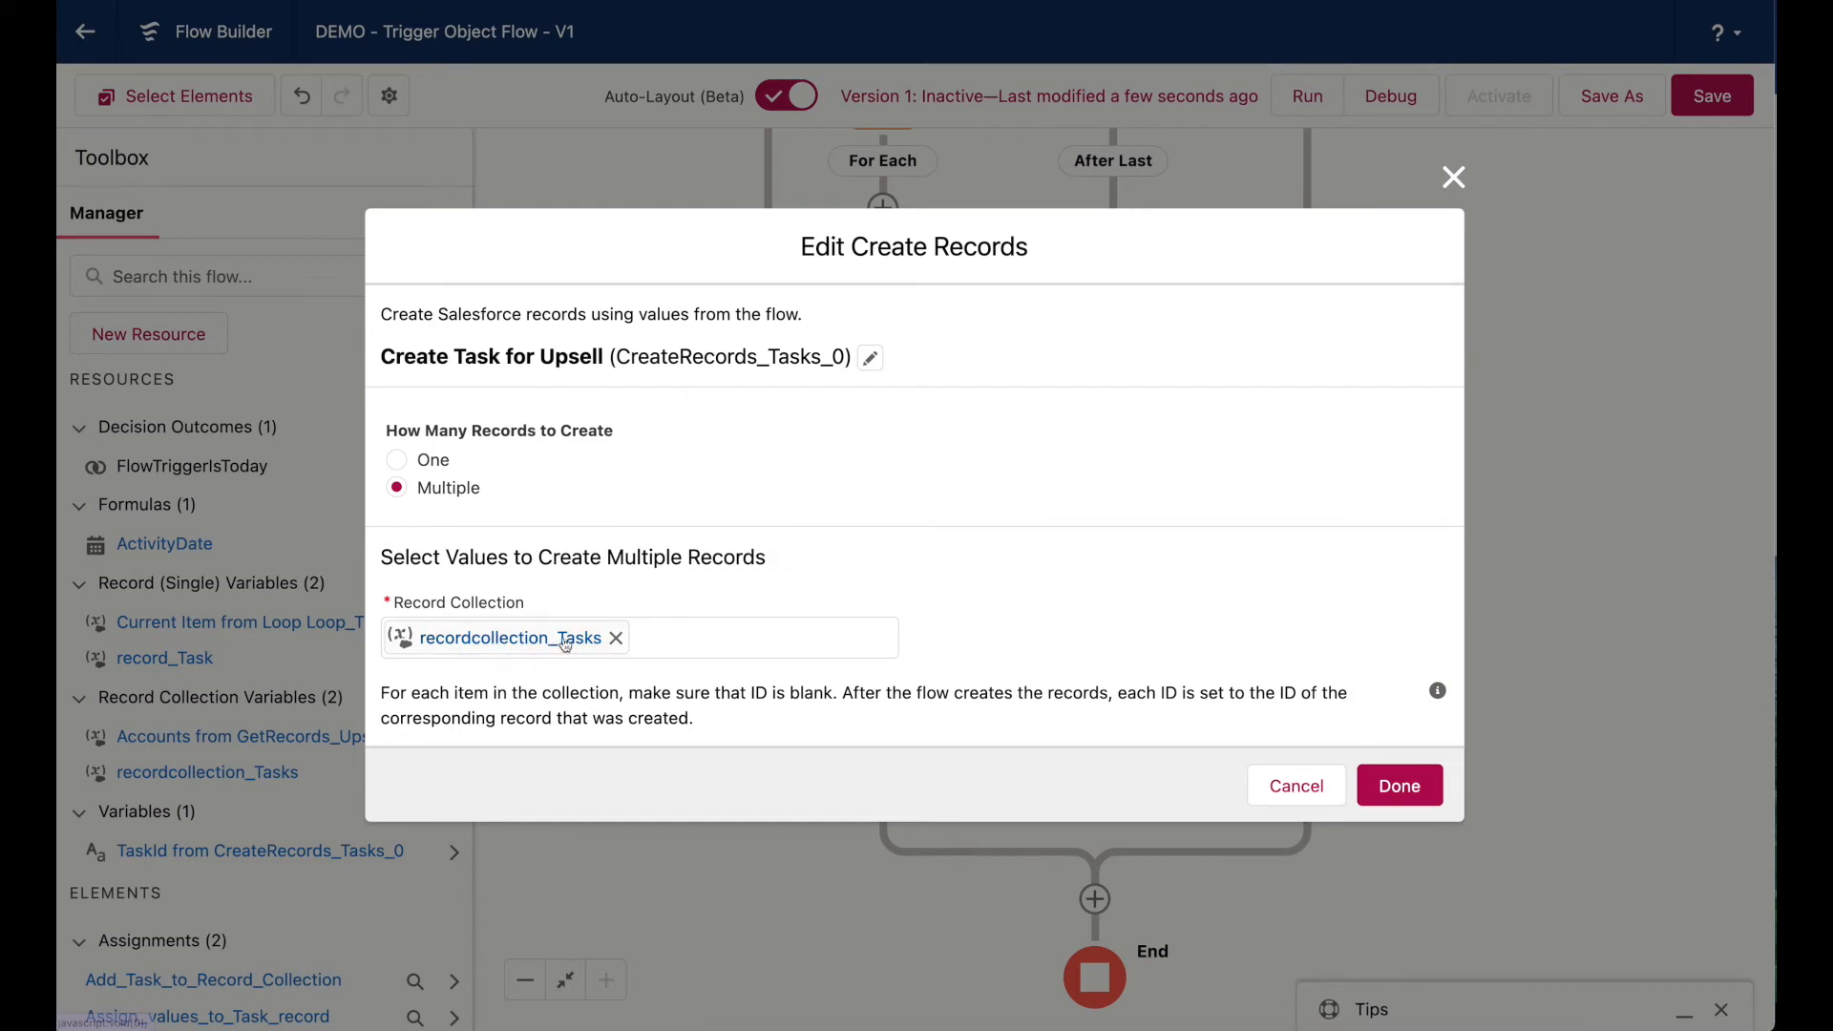
left_click(1395, 781)
scroll(1421, 384, "up", 3)
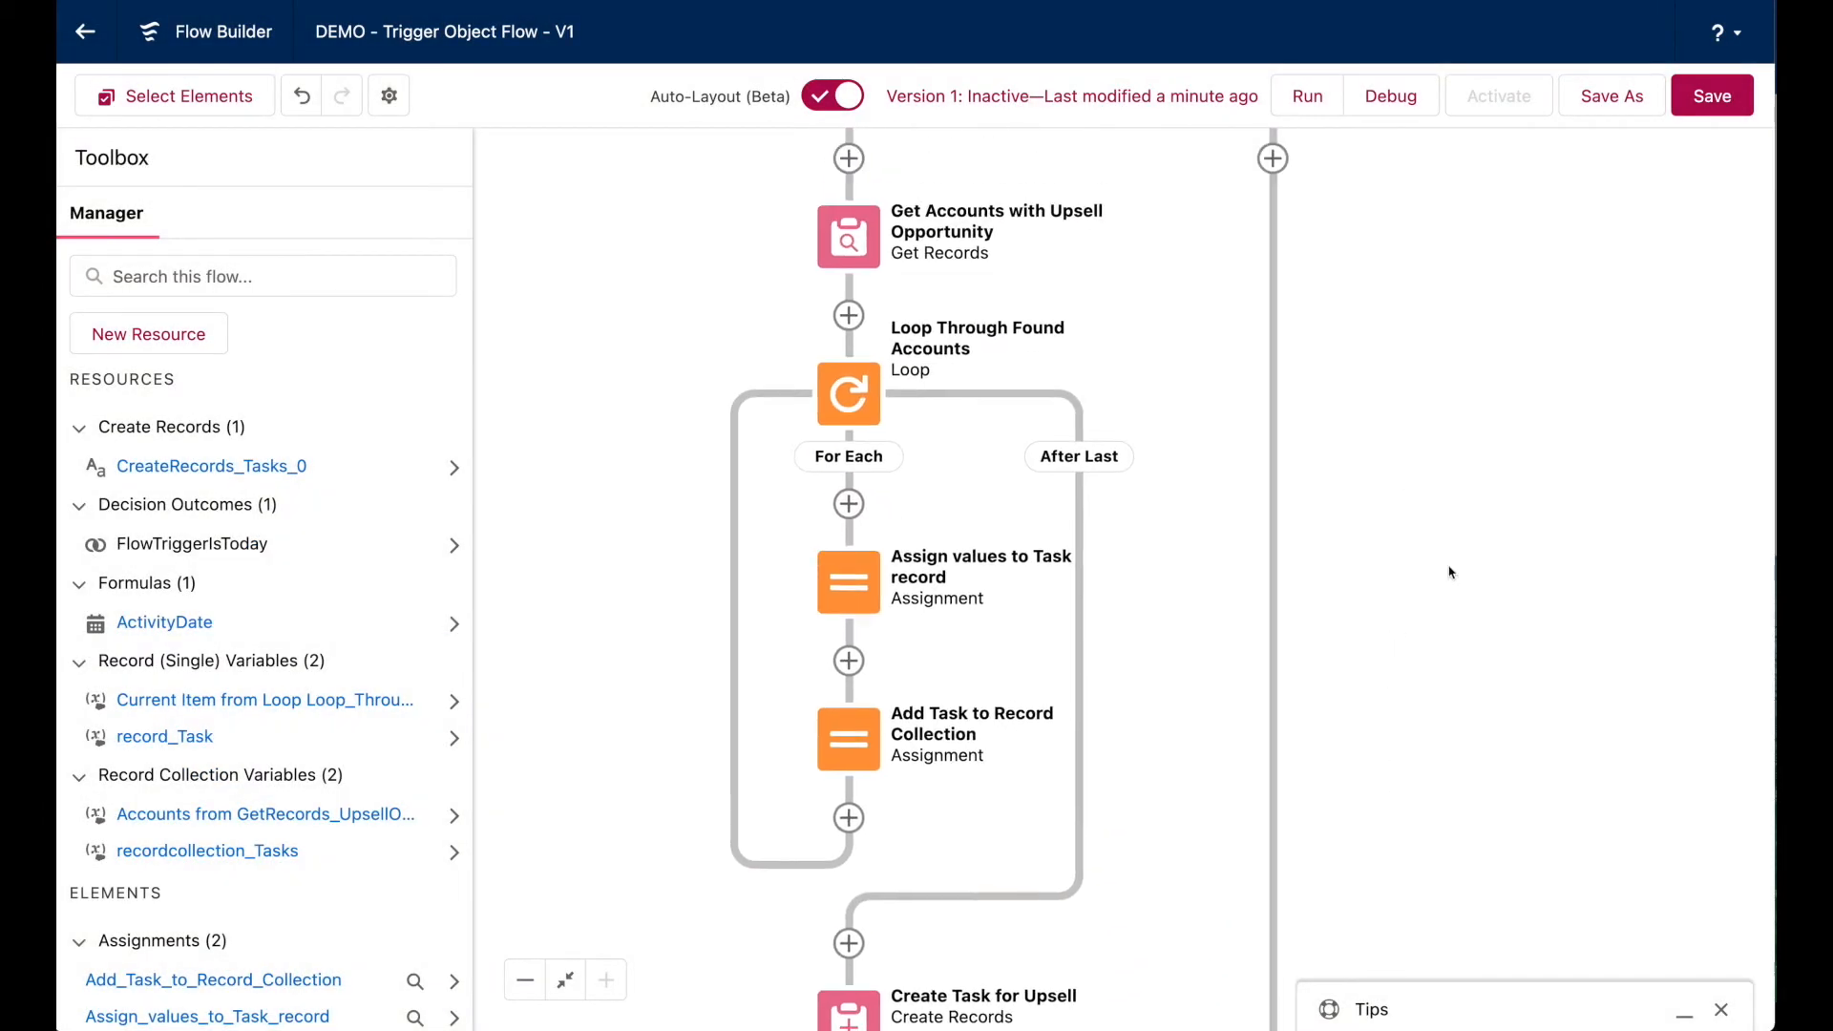
left_click(1711, 96)
Add an Update Records element after Create Task for Upsell.
scroll(1443, 439, "up", 5)
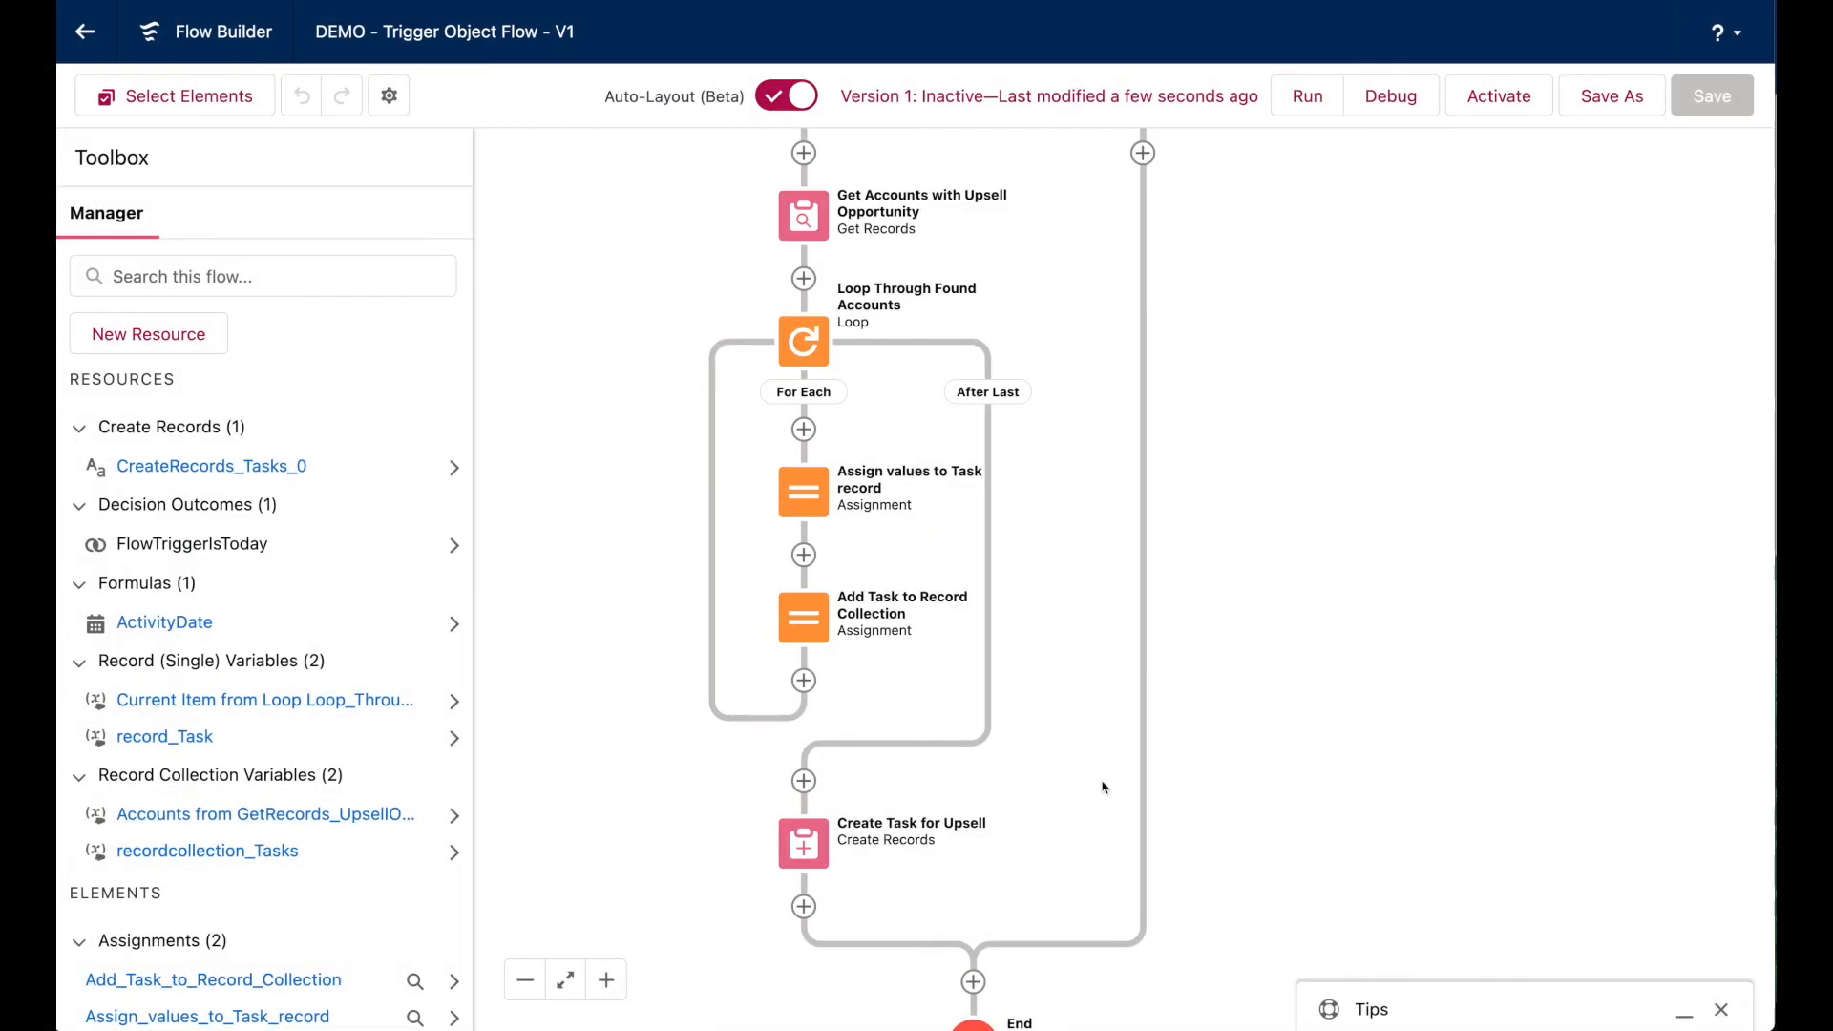
left_click_drag(1103, 789, 1097, 471)
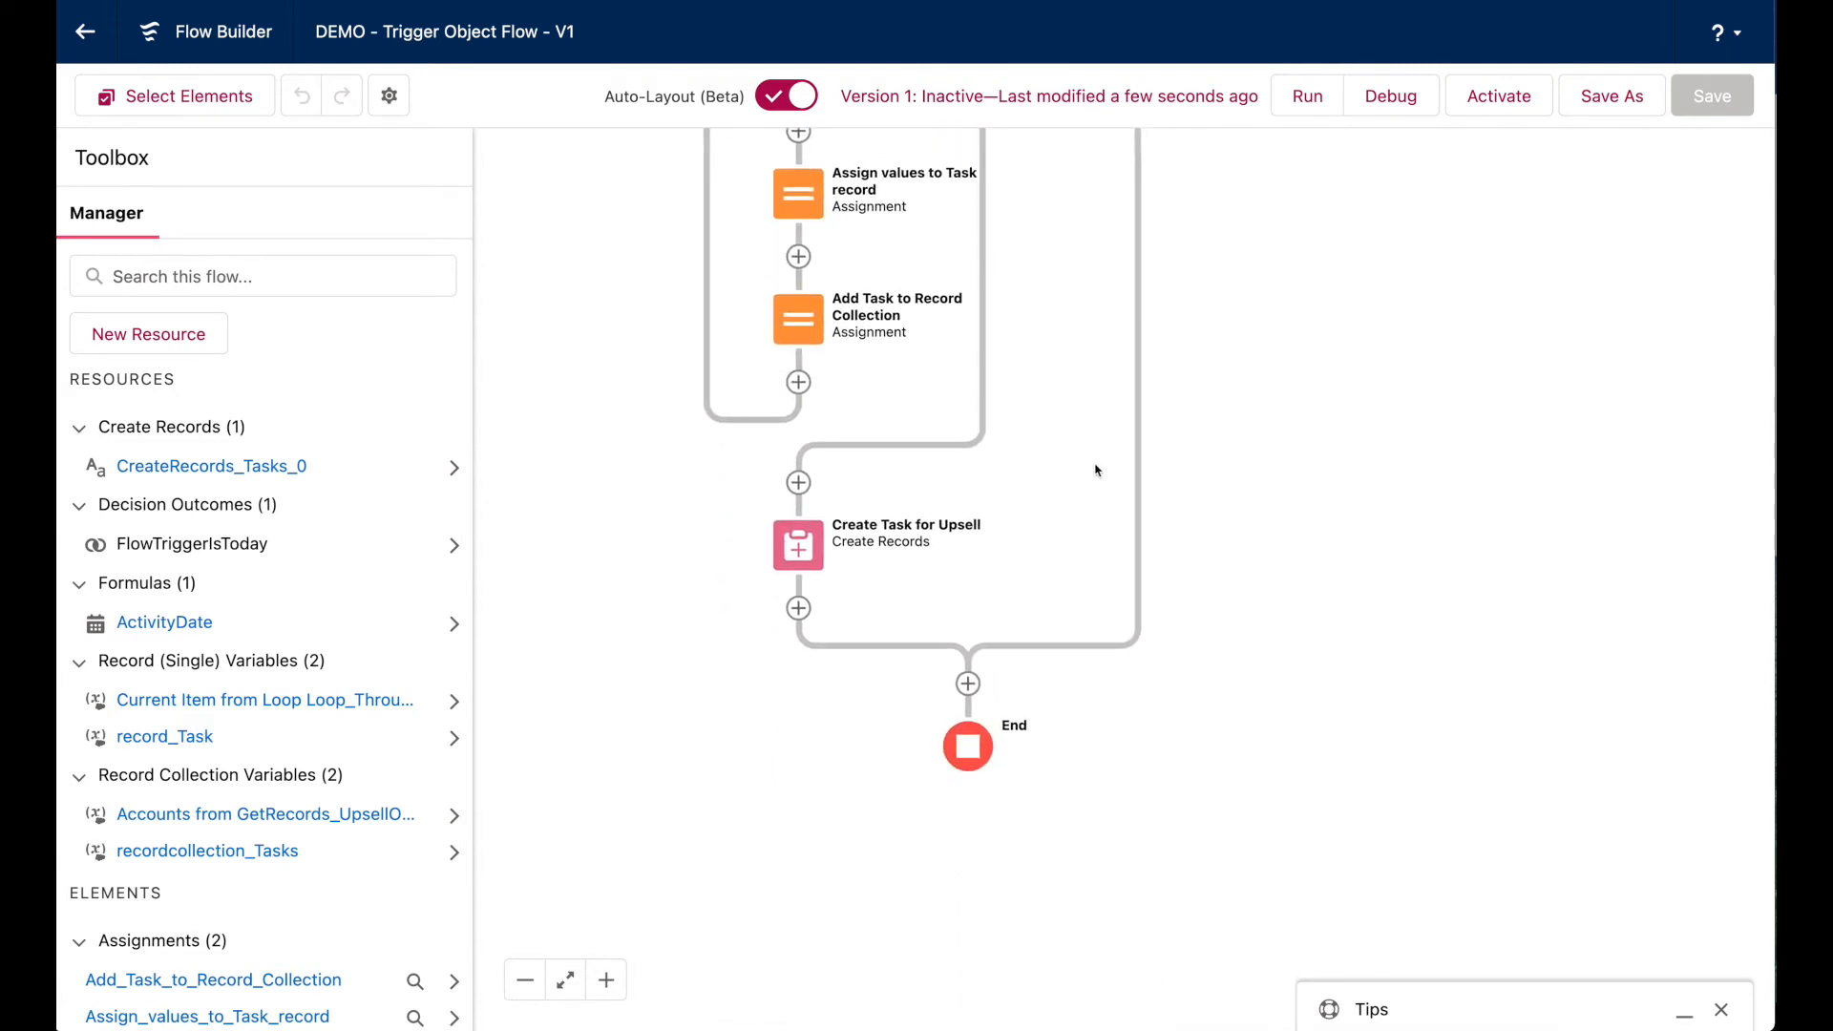
left_click(799, 609)
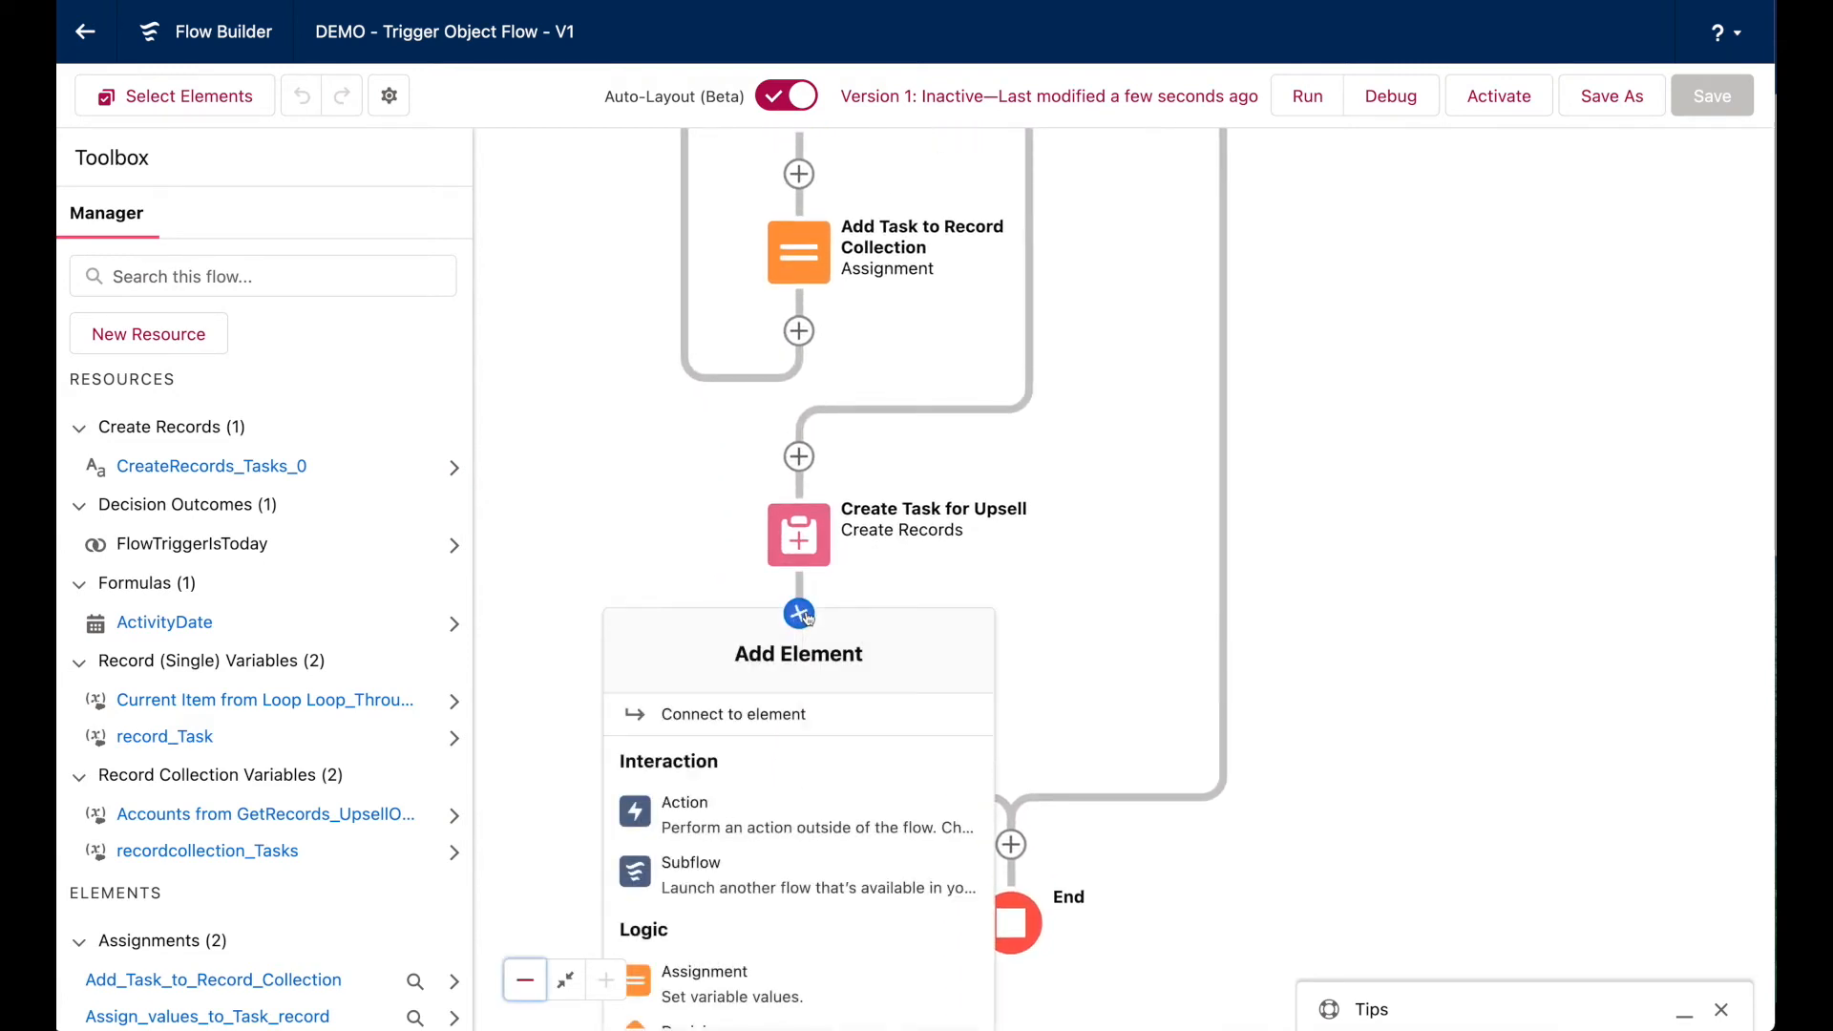
scroll(851, 818, "down", 5)
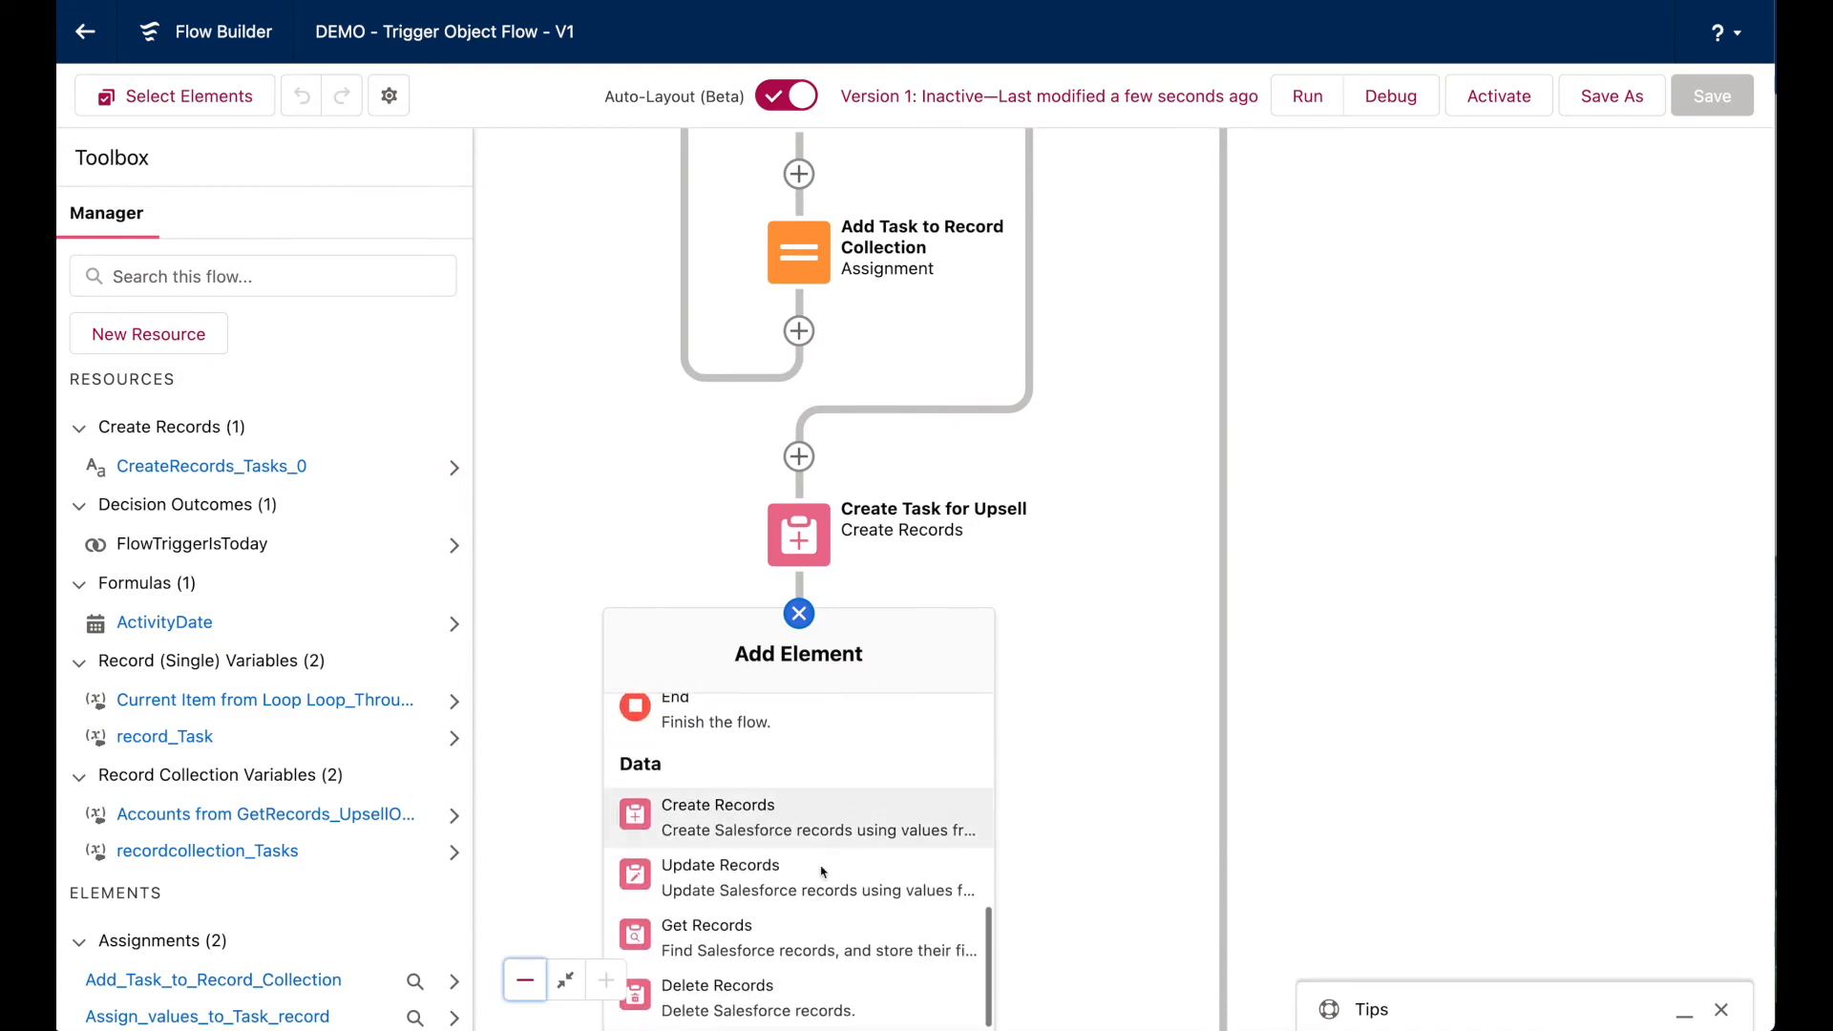
left_click(840, 879)
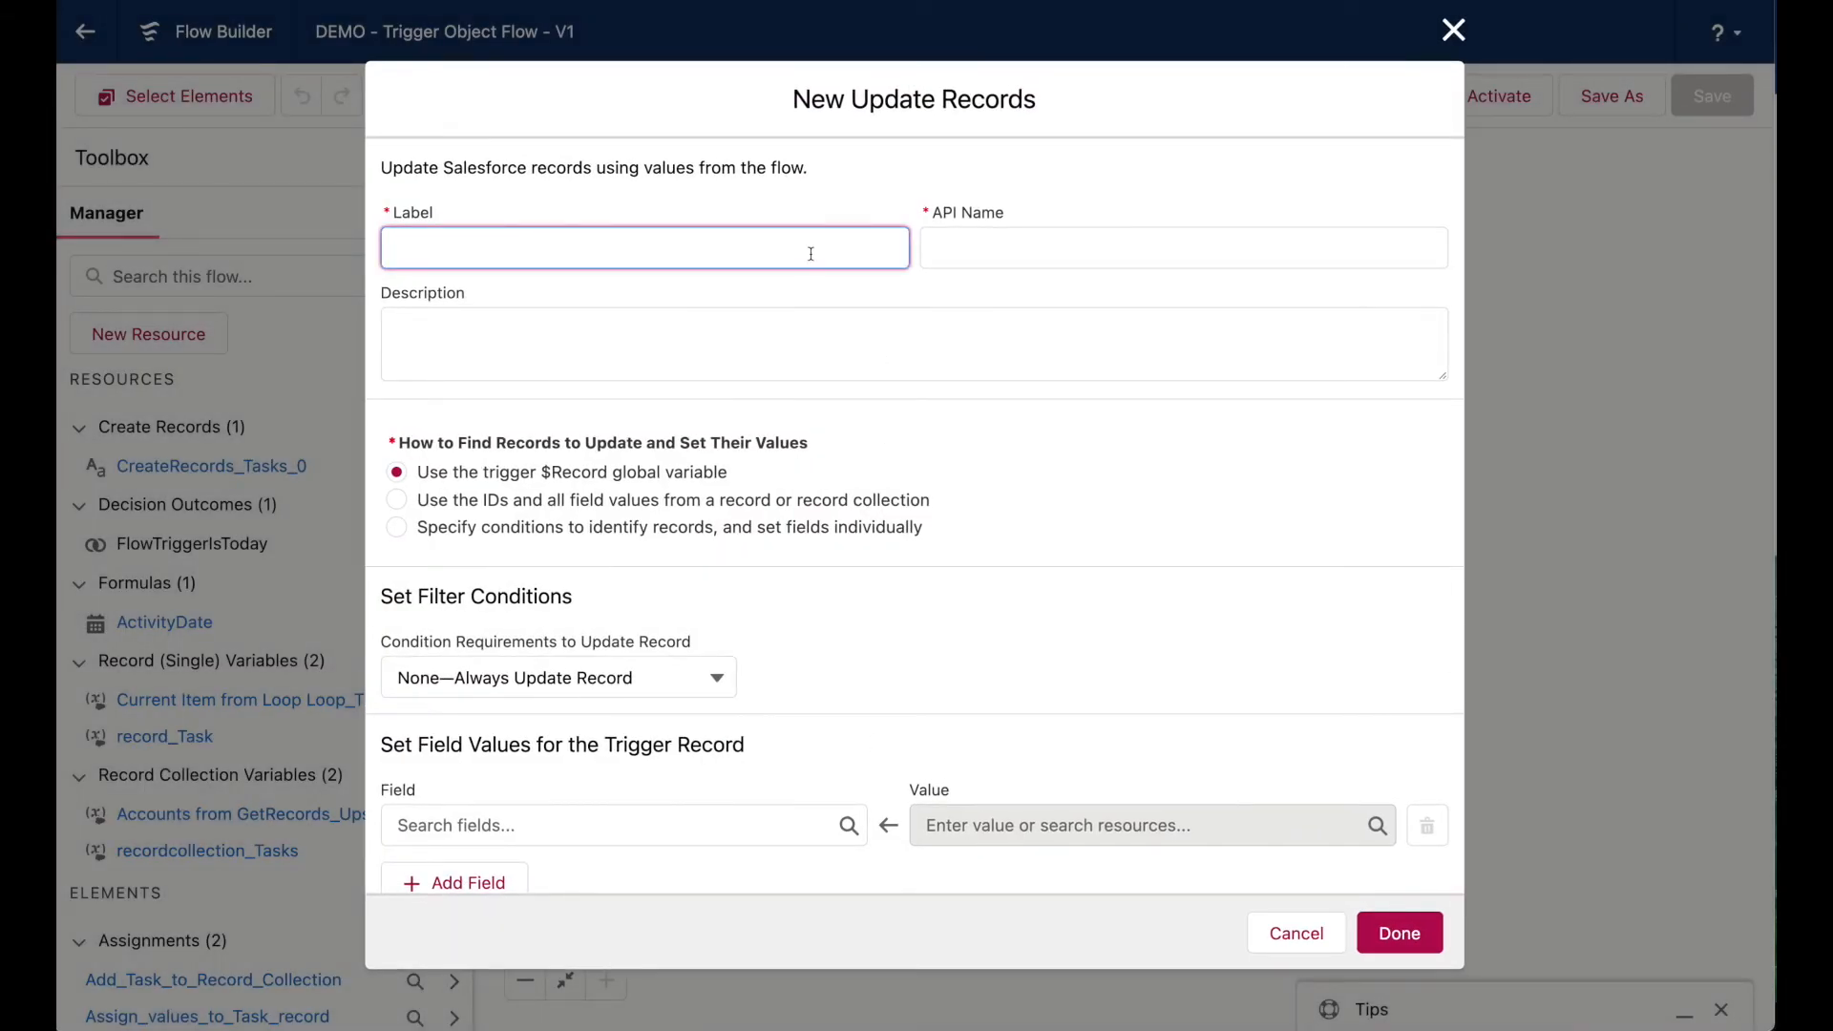
Label the new Update Records element Update Trigger Record and give it the API name UpdateRecords_Trigger.
key("BackSpace")
type("te Trigger Record")
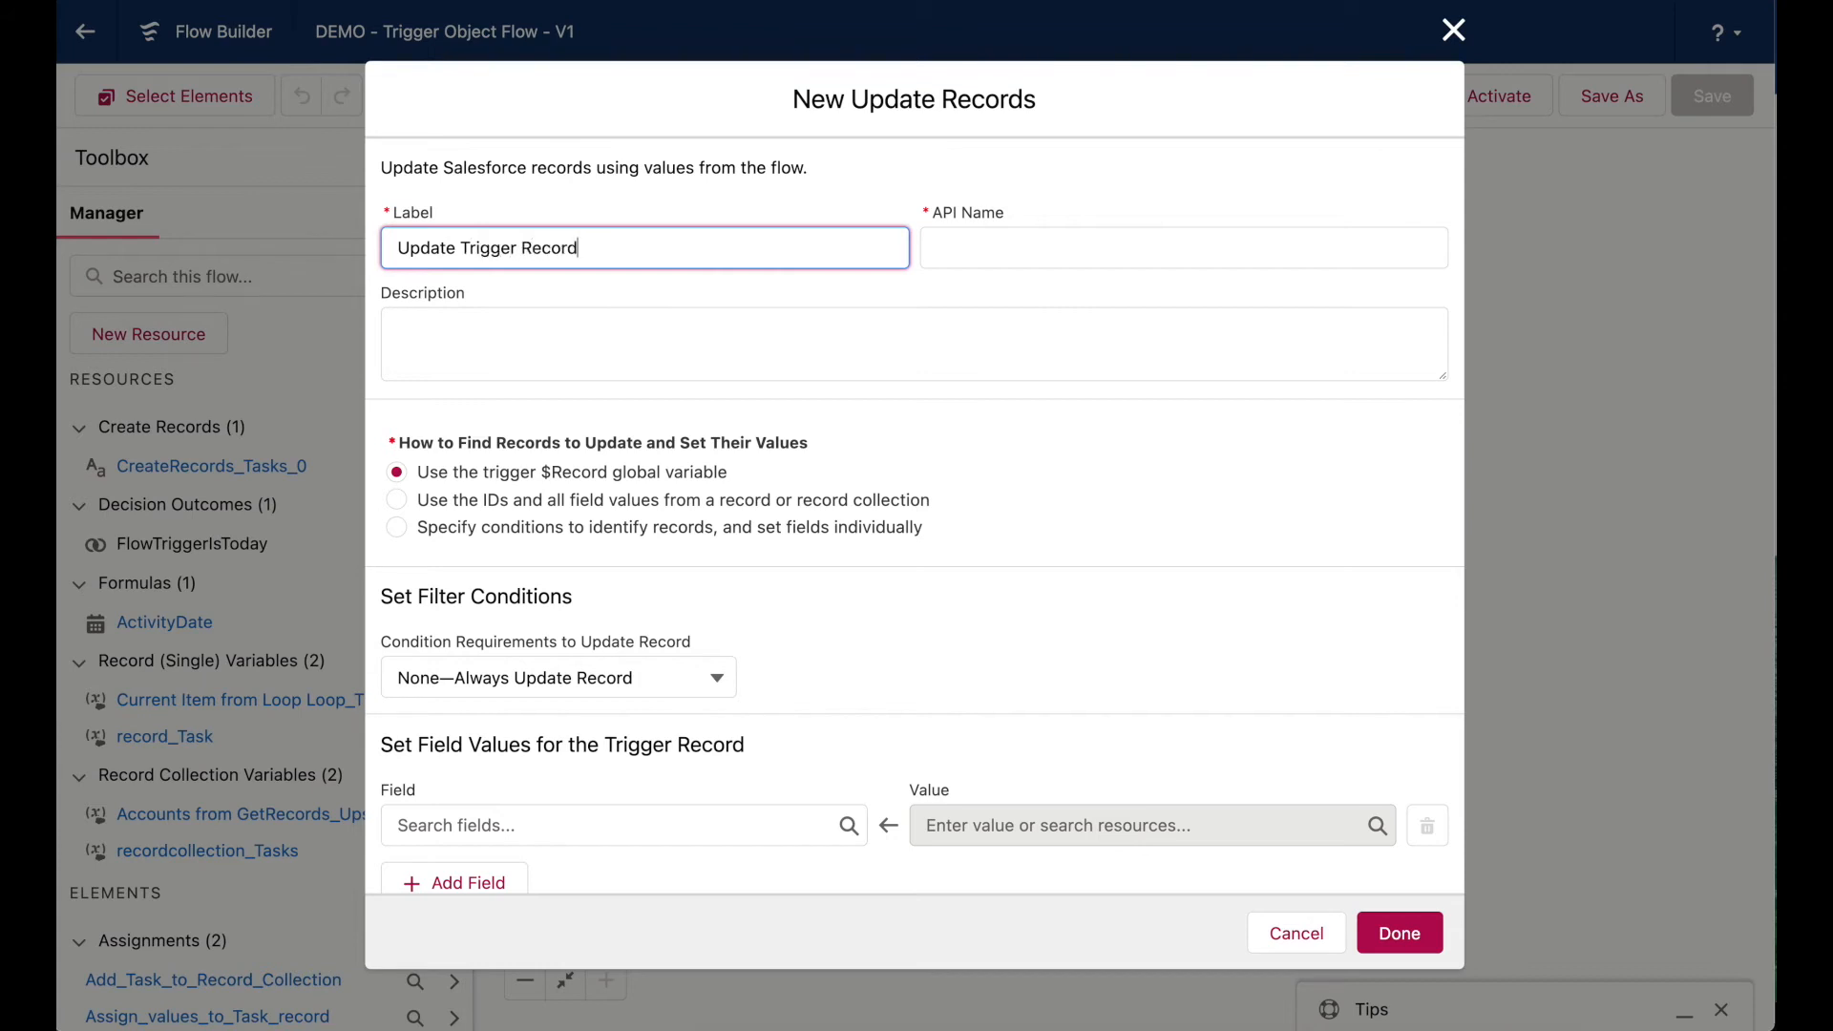
key("Tab")
type("Update")
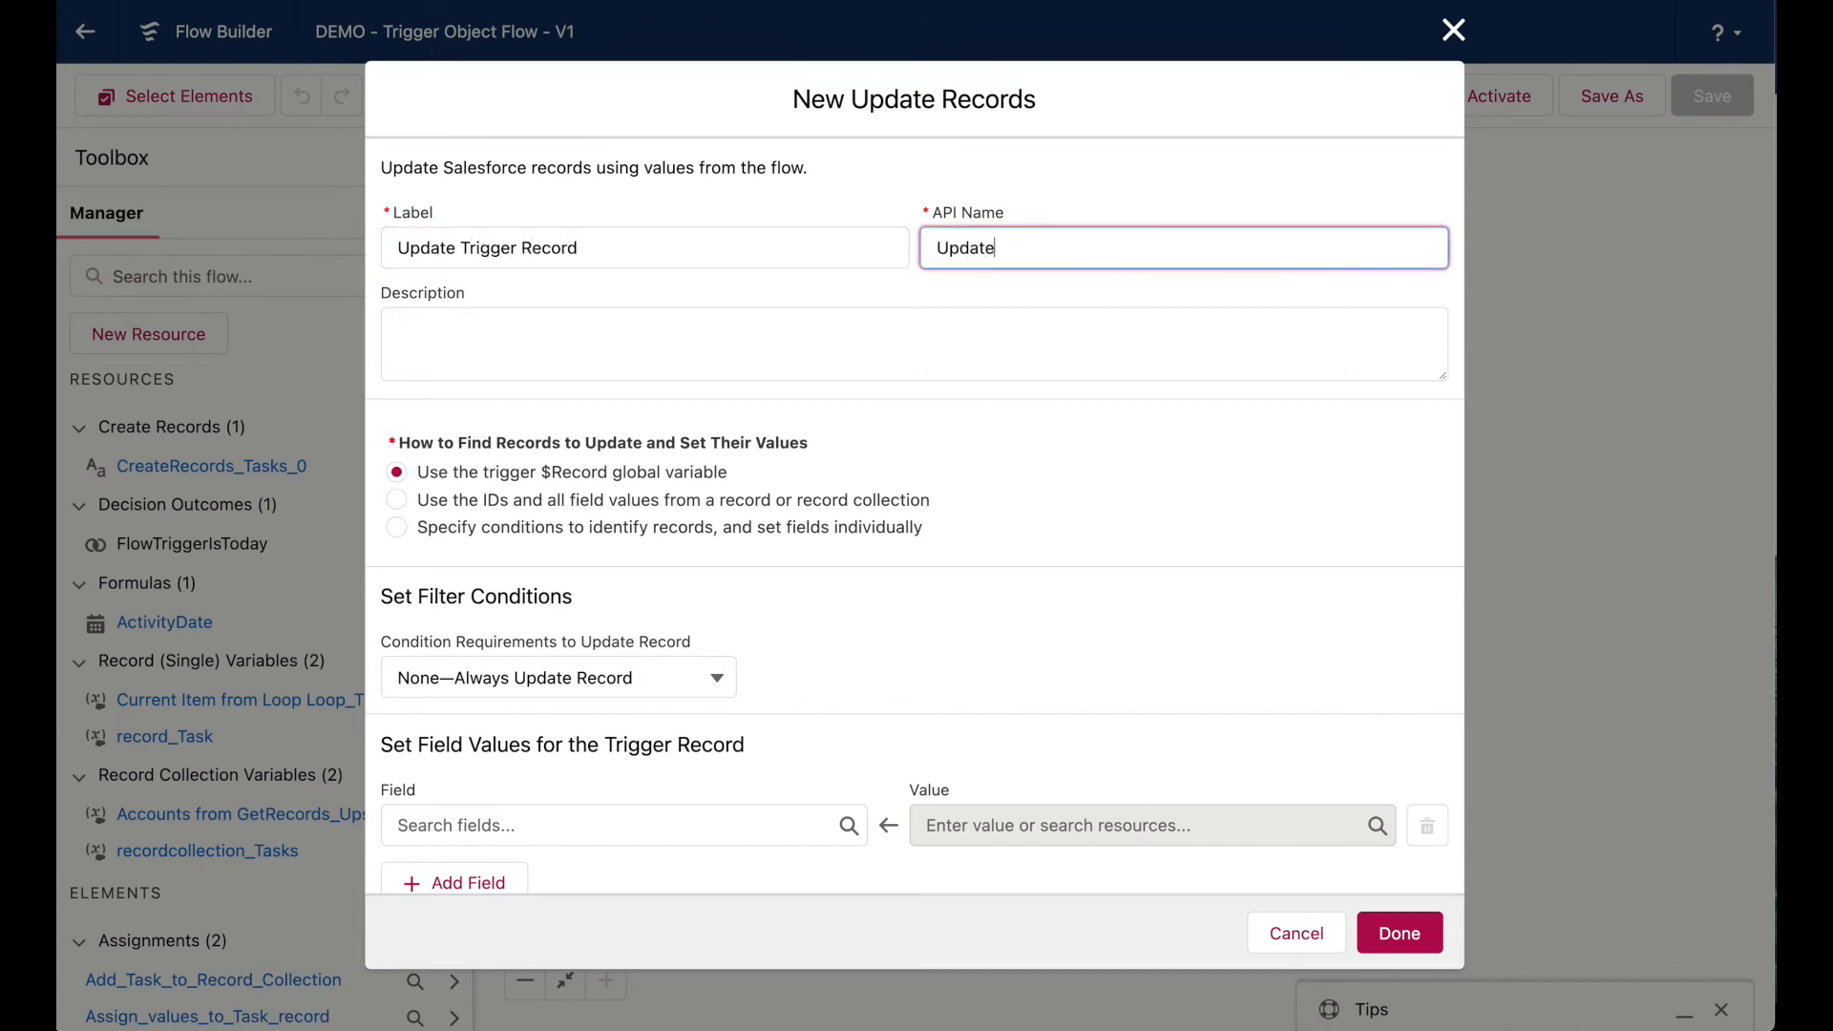
type("Records_Trigger")
key("Tab")
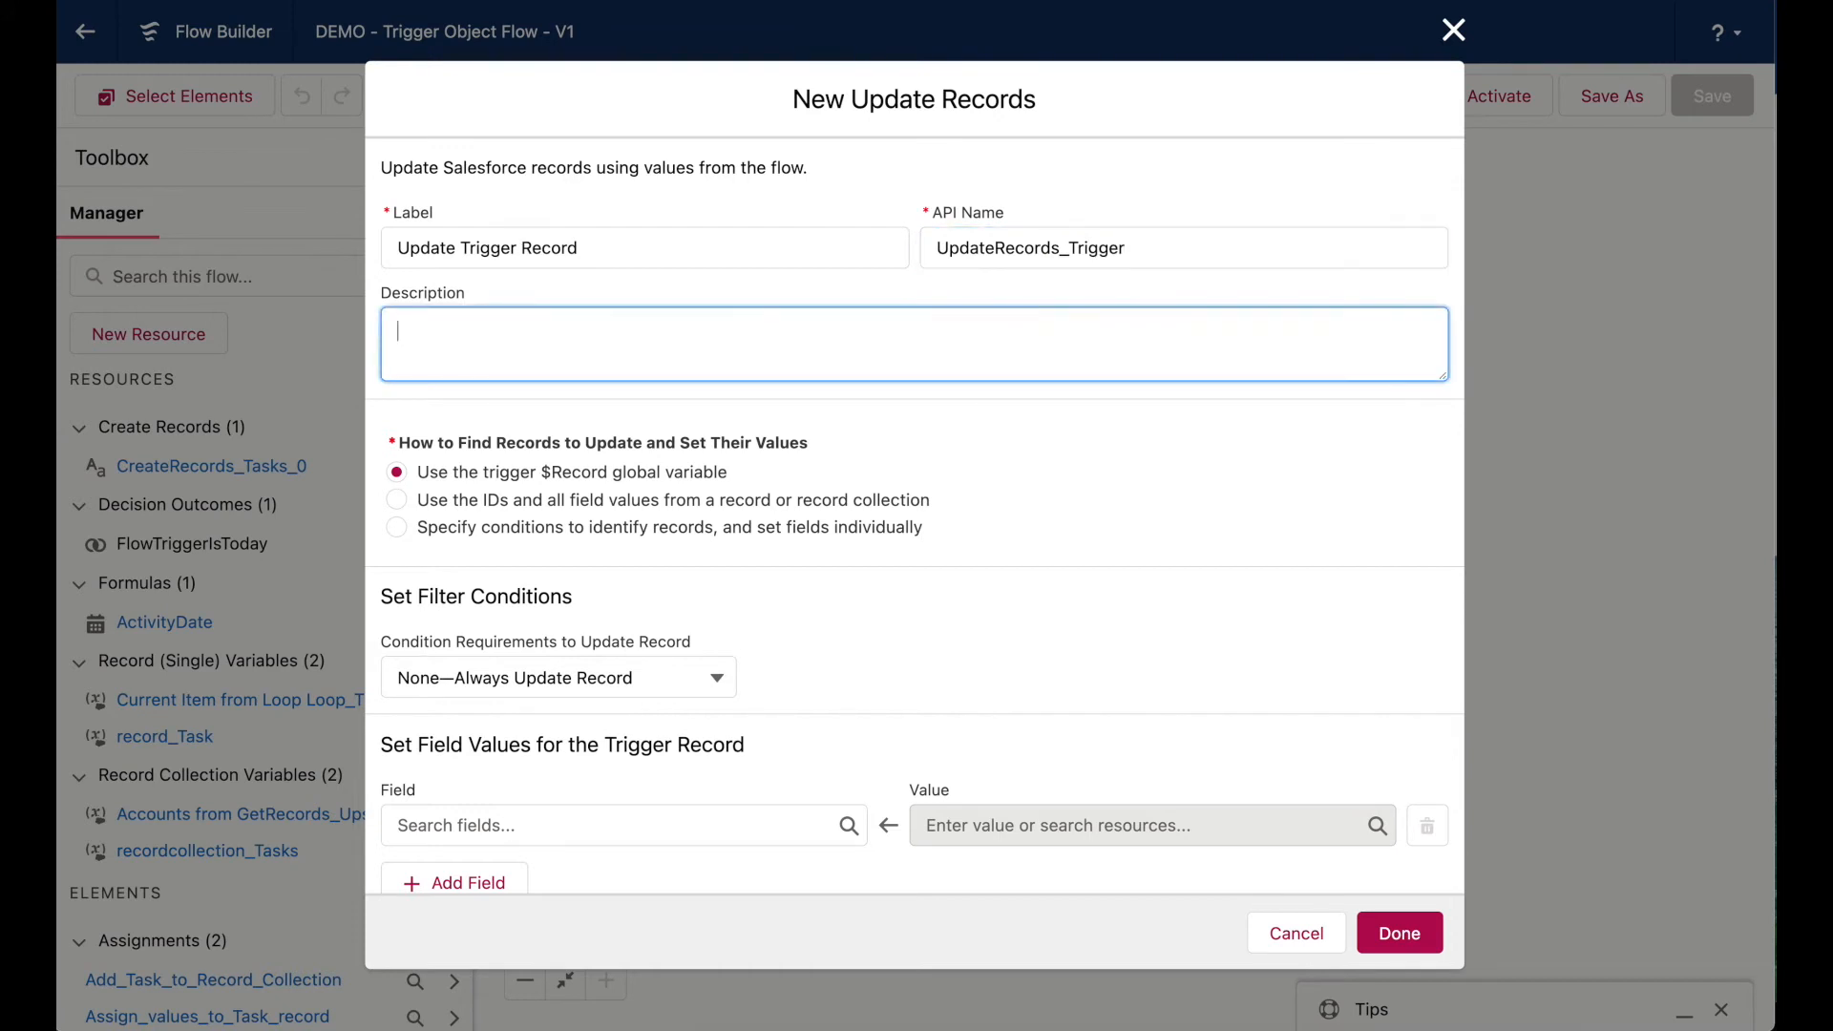
double_click(972, 240)
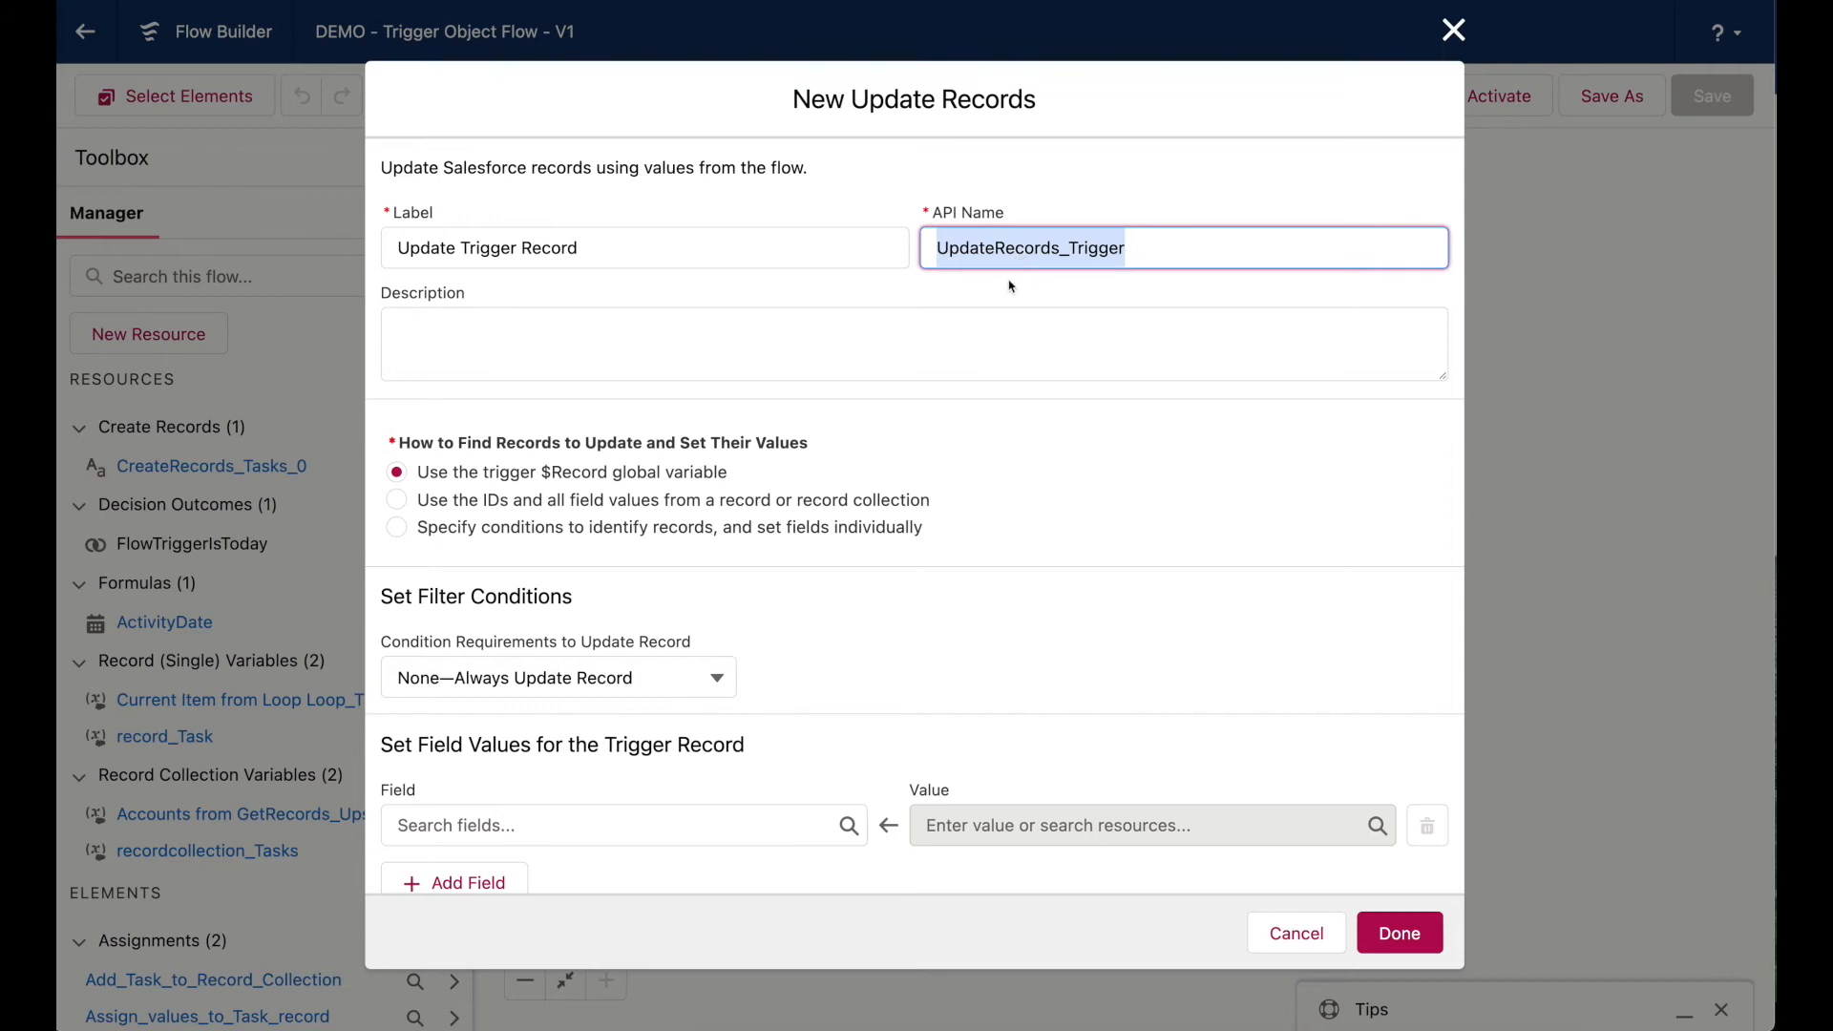
left_click(1006, 295)
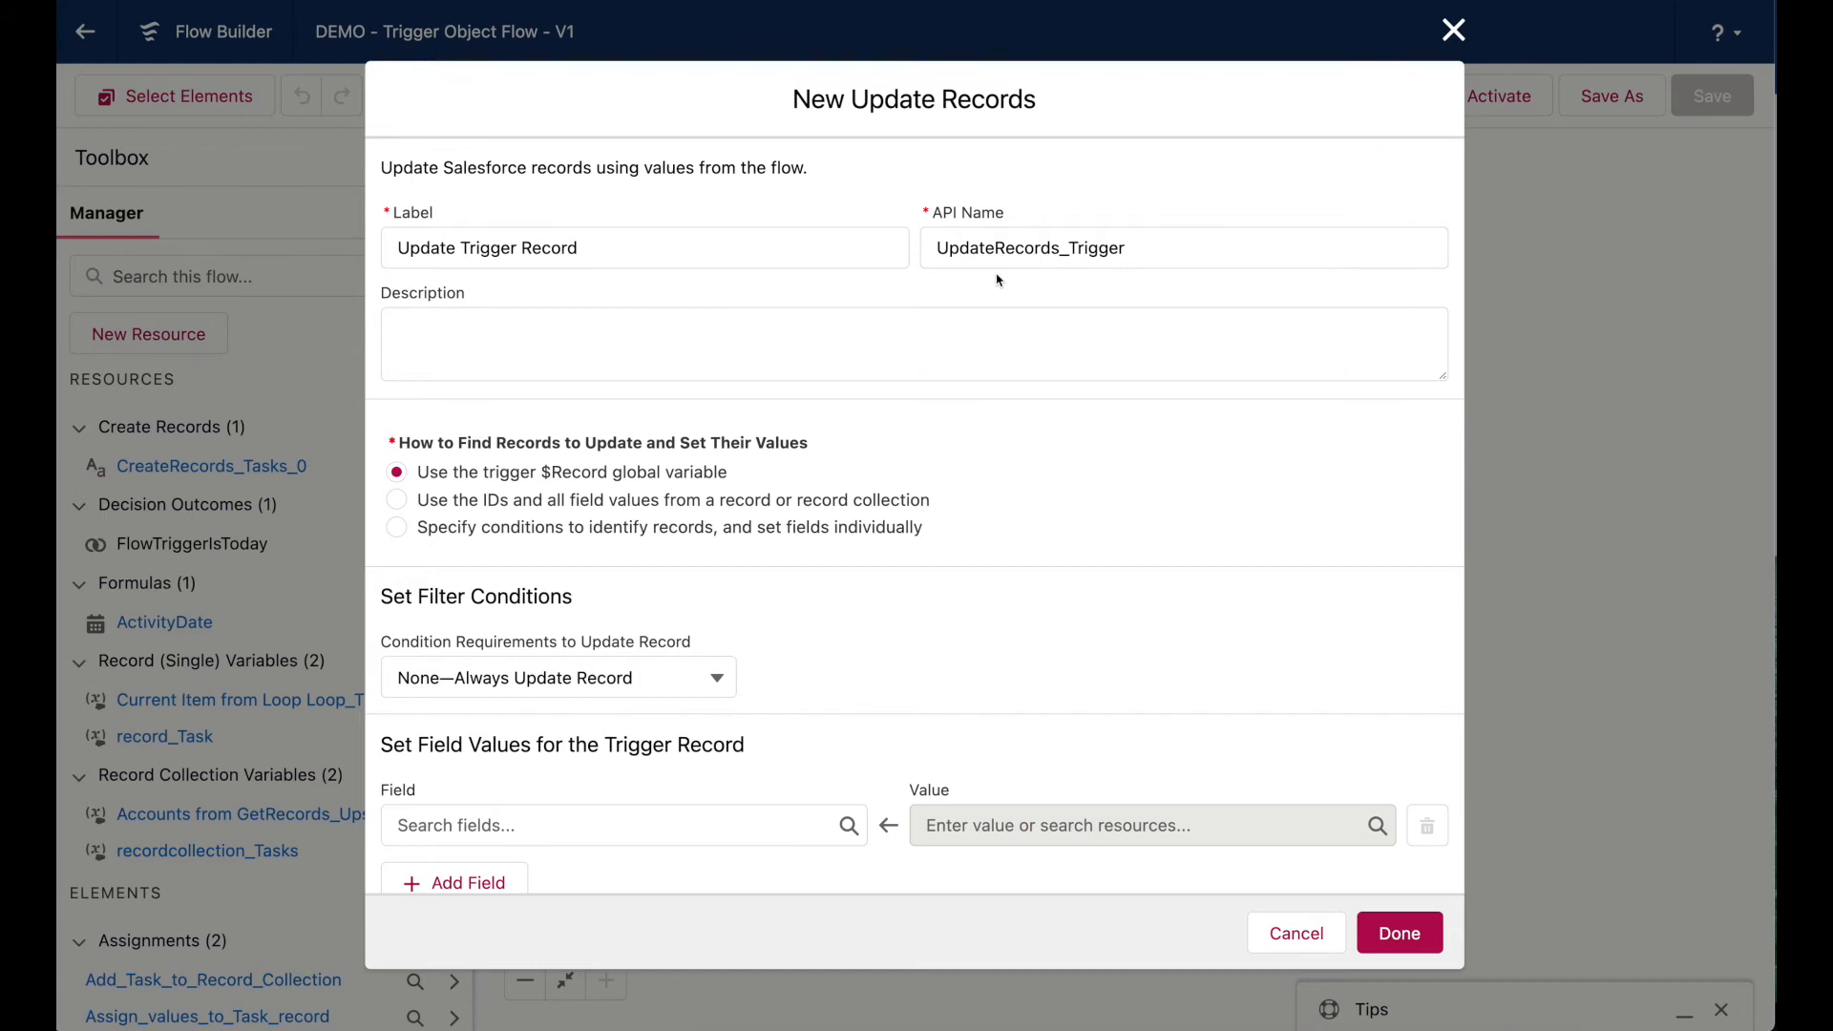
double_click(1067, 248)
left_click(1083, 297)
scroll(947, 362, "down", 1)
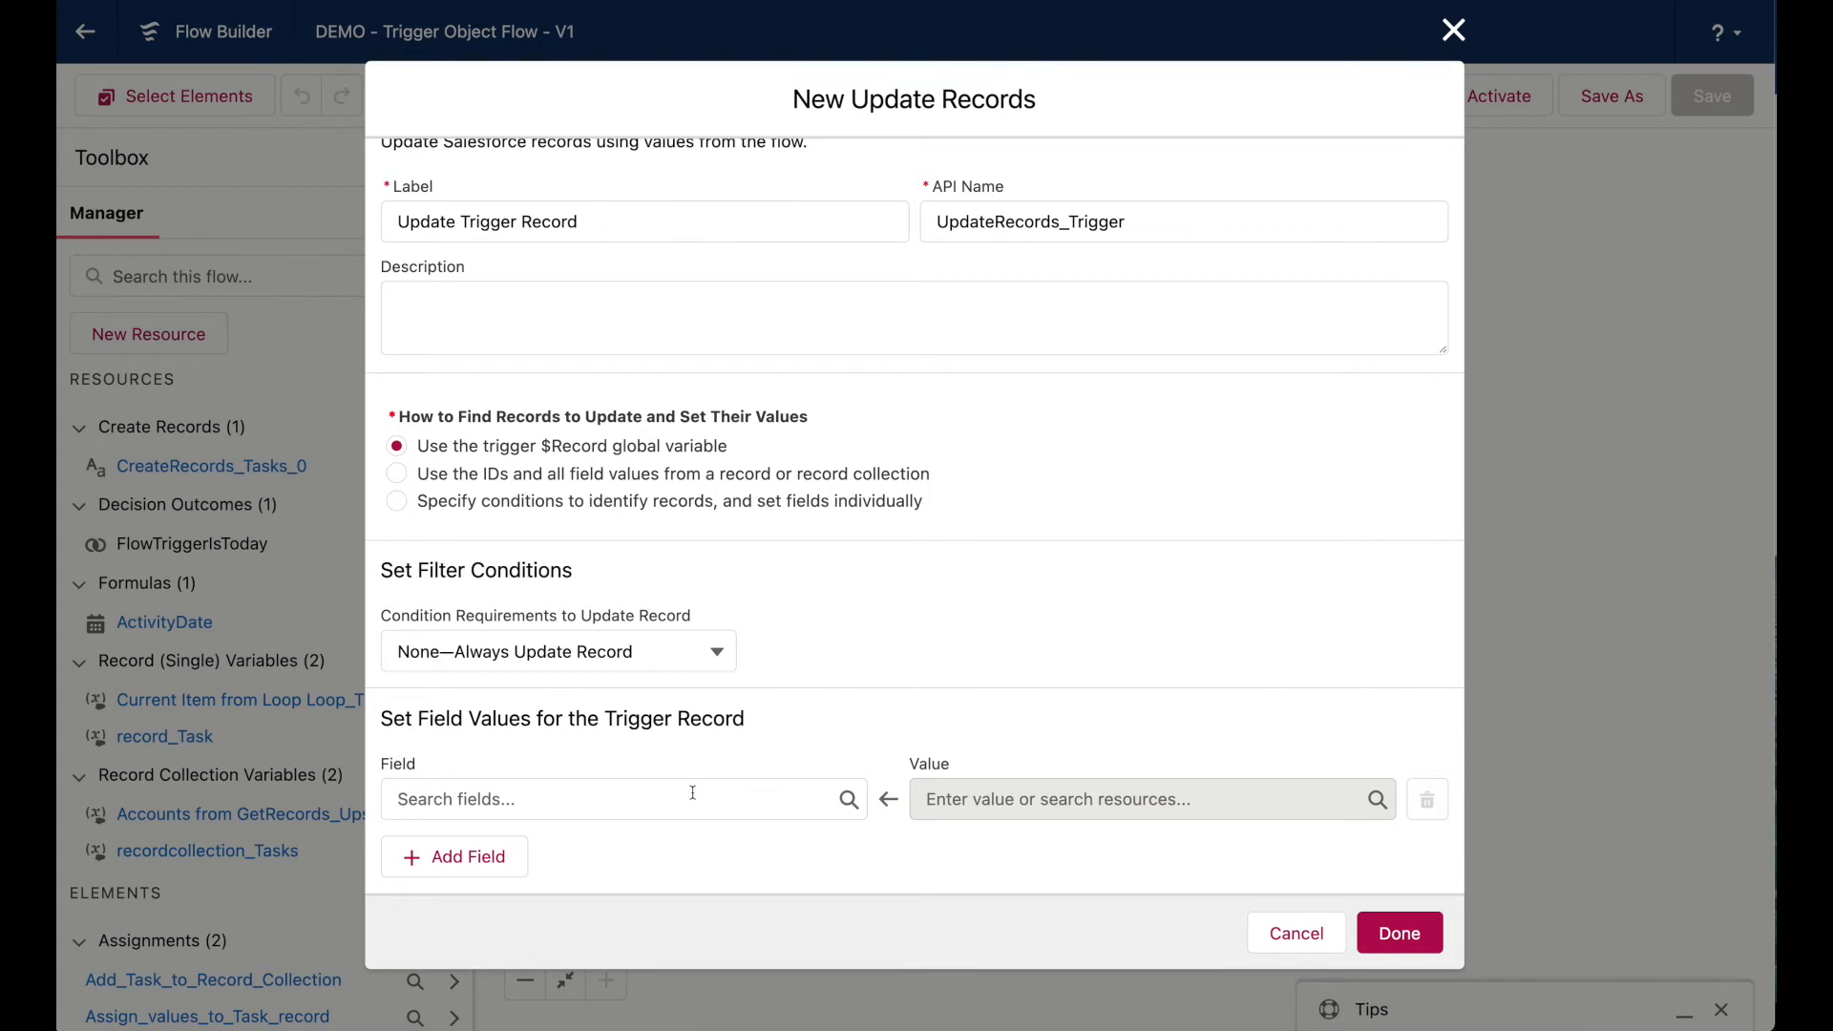
Use the trigger $Record global variable for the update and choose Flow_Run_Date__c as the field to set.
left_click(681, 450)
left_click(666, 800)
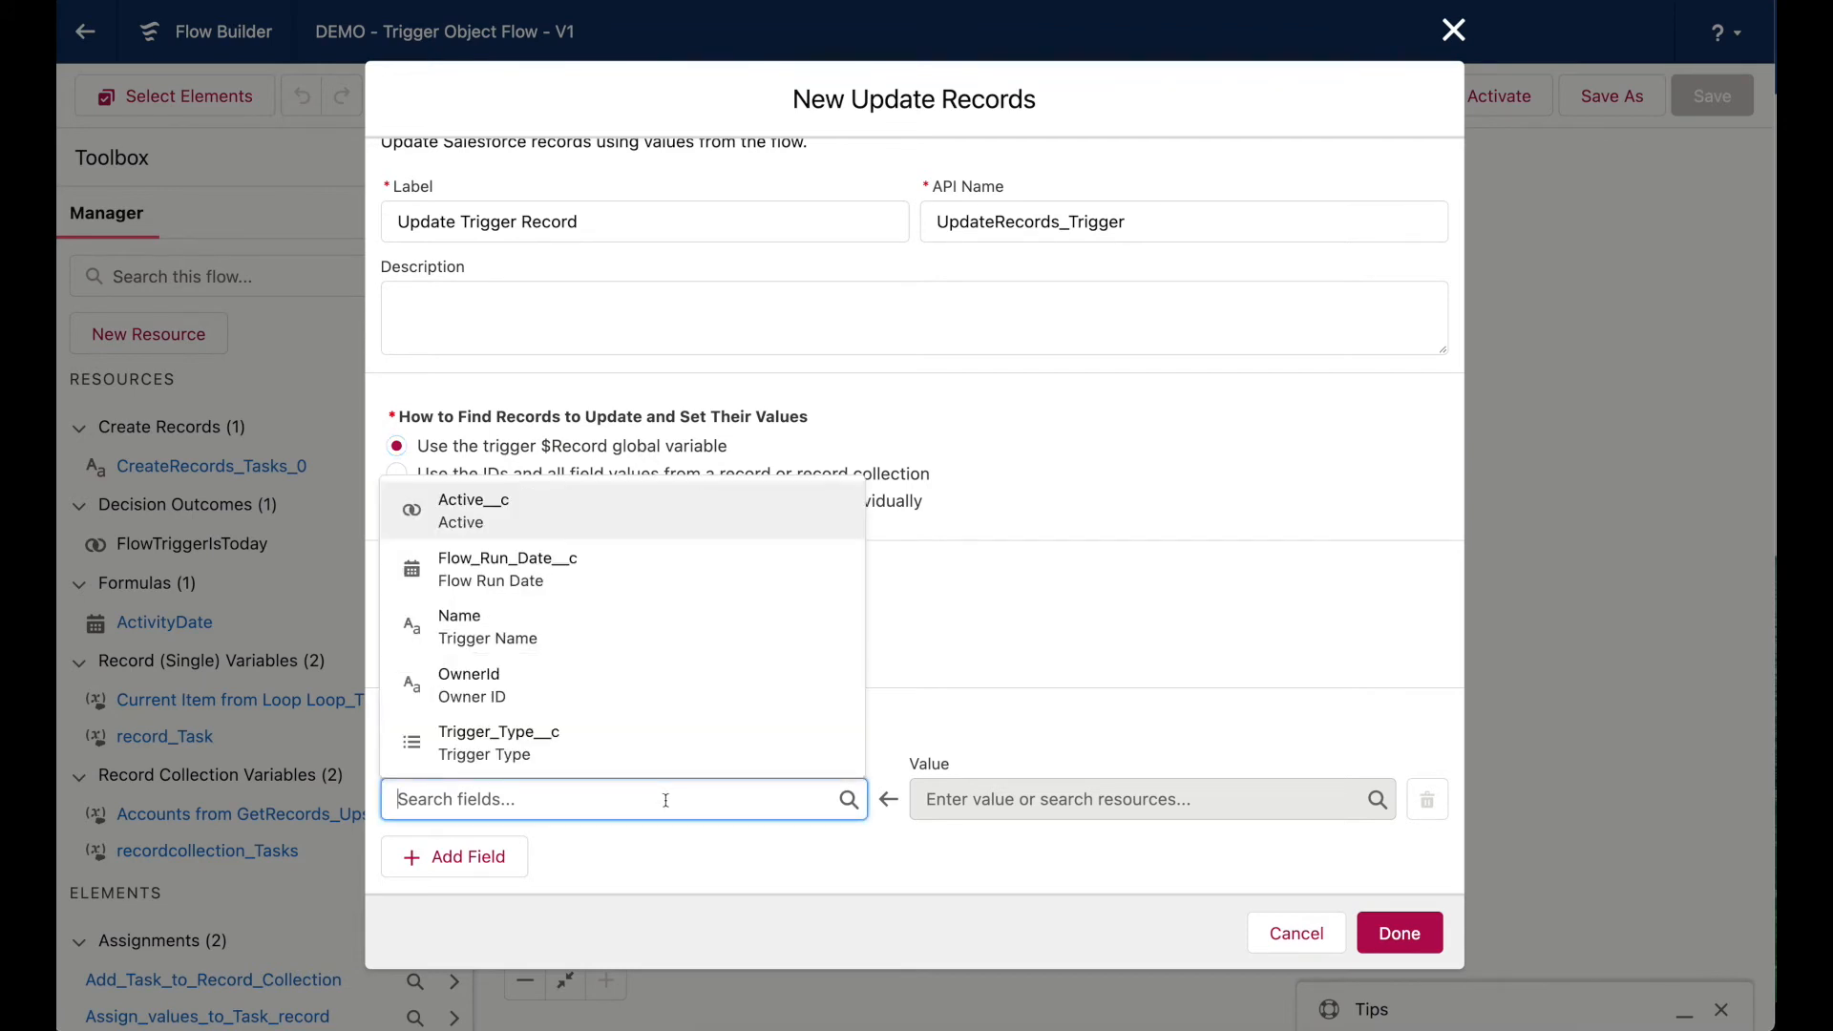
left_click(706, 565)
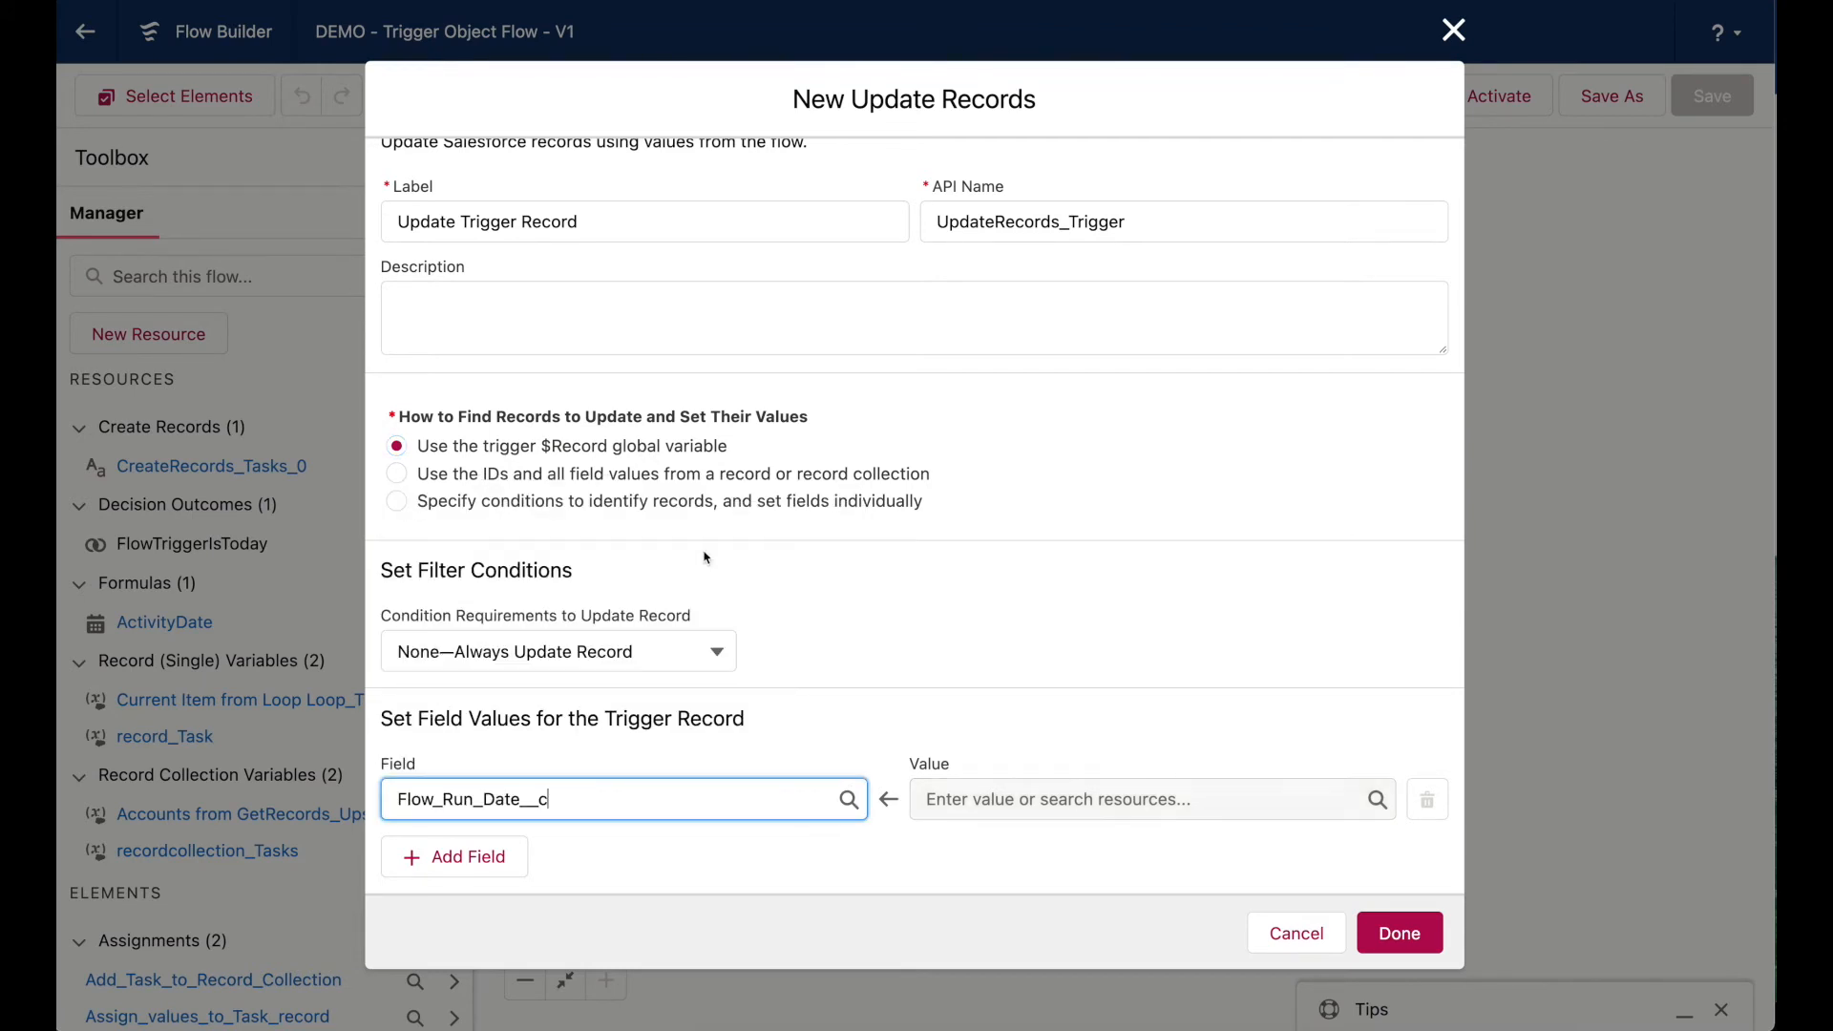
Create a new formula resource for the field's value with API name FlowRunDate_NextMonth and data type Date, and enlarge its formula area.
left_click(1029, 792)
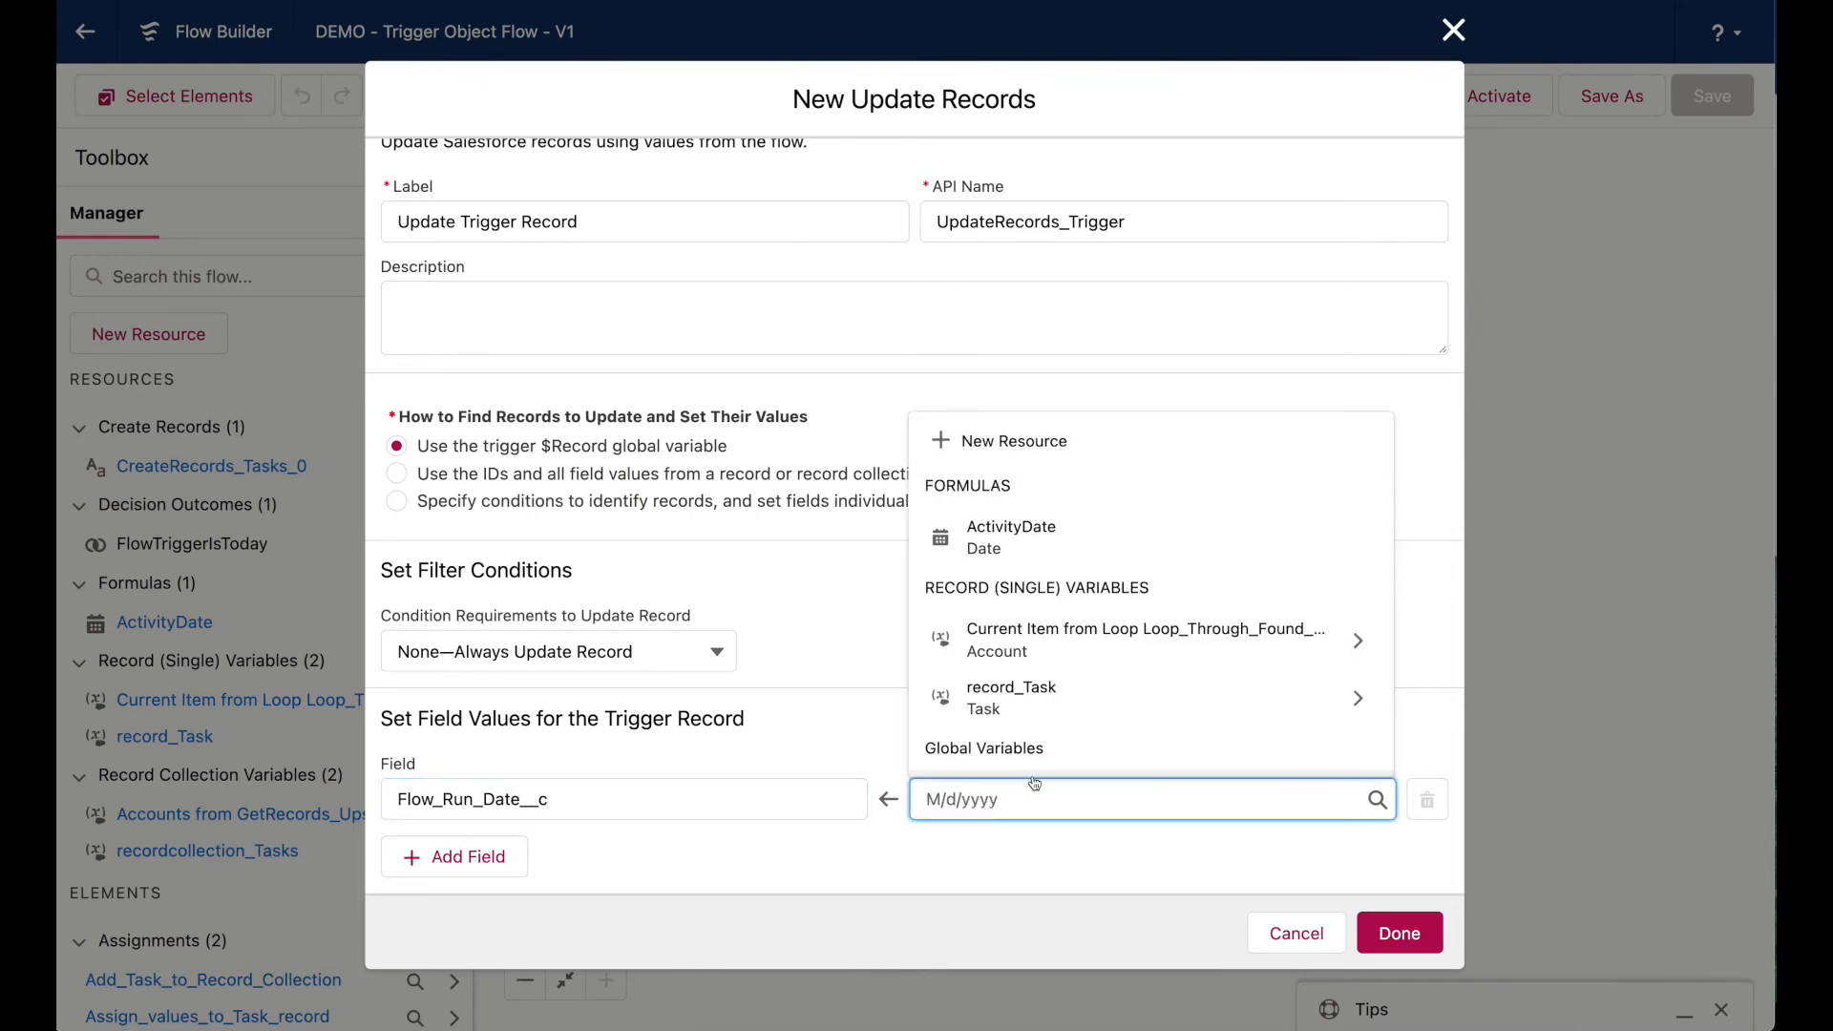
left_click(1021, 436)
left_click(973, 426)
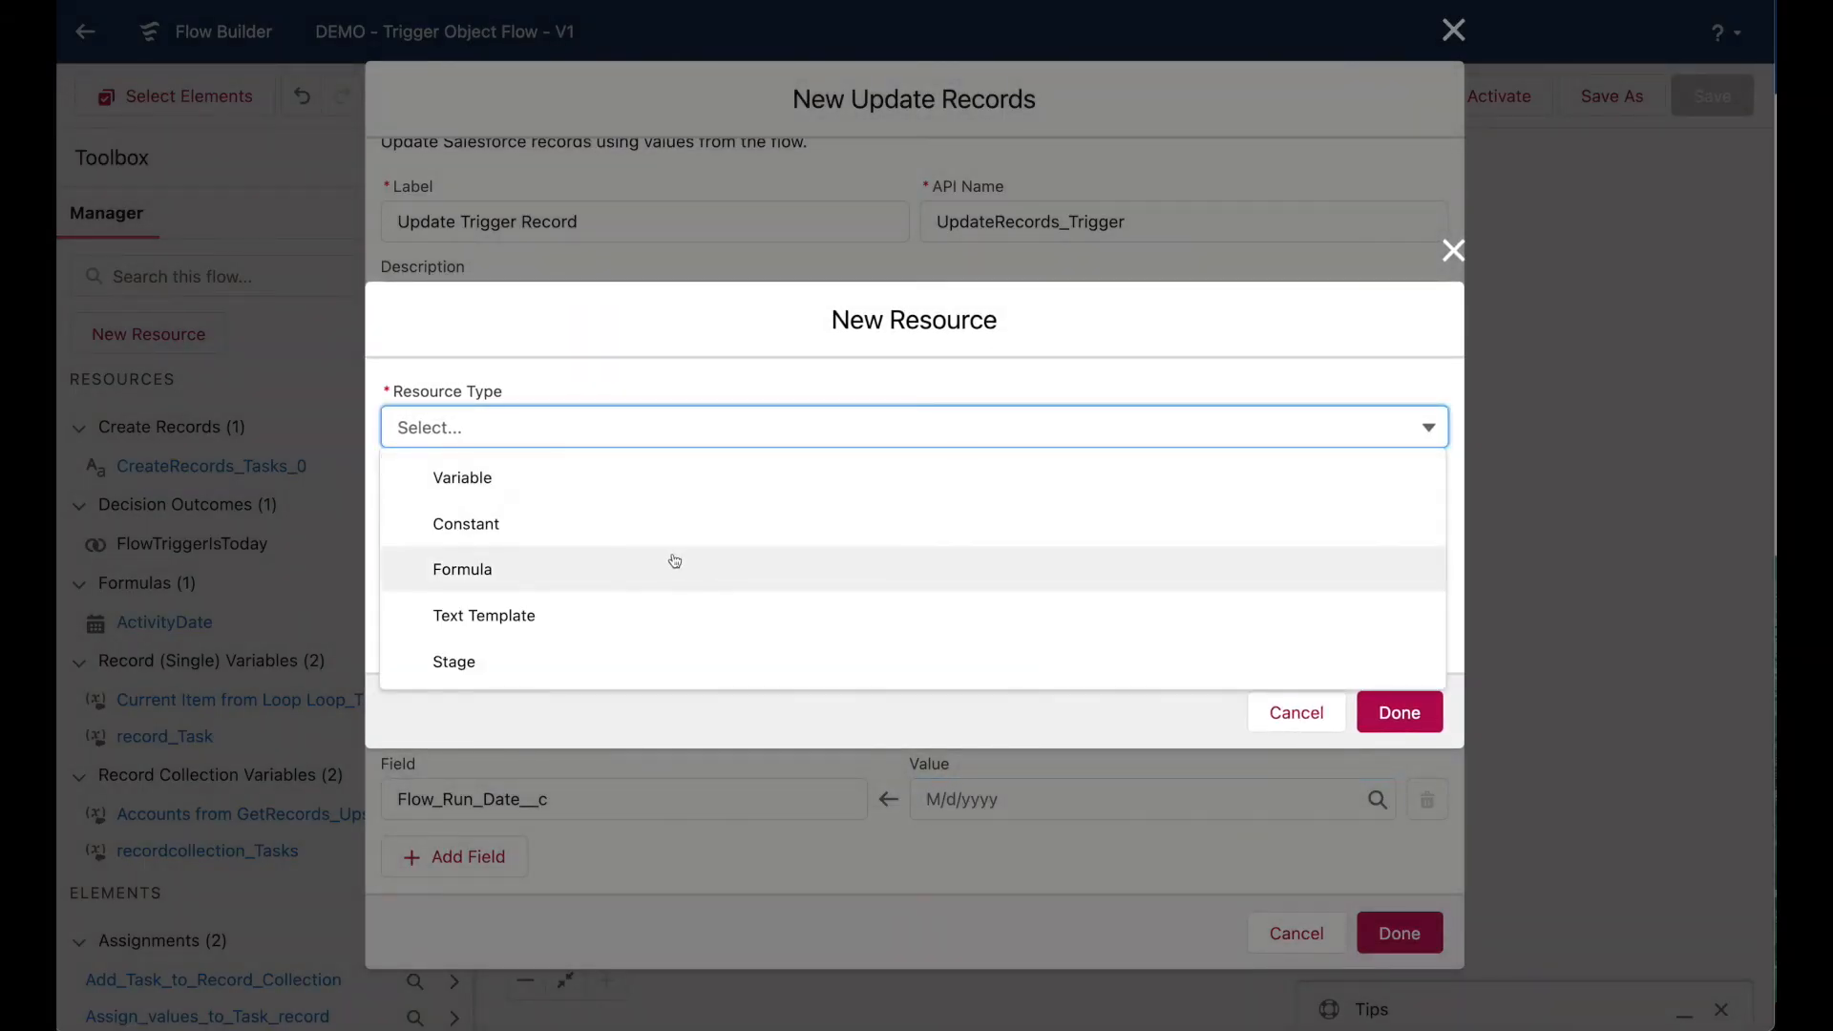
left_click(671, 567)
left_click(629, 367)
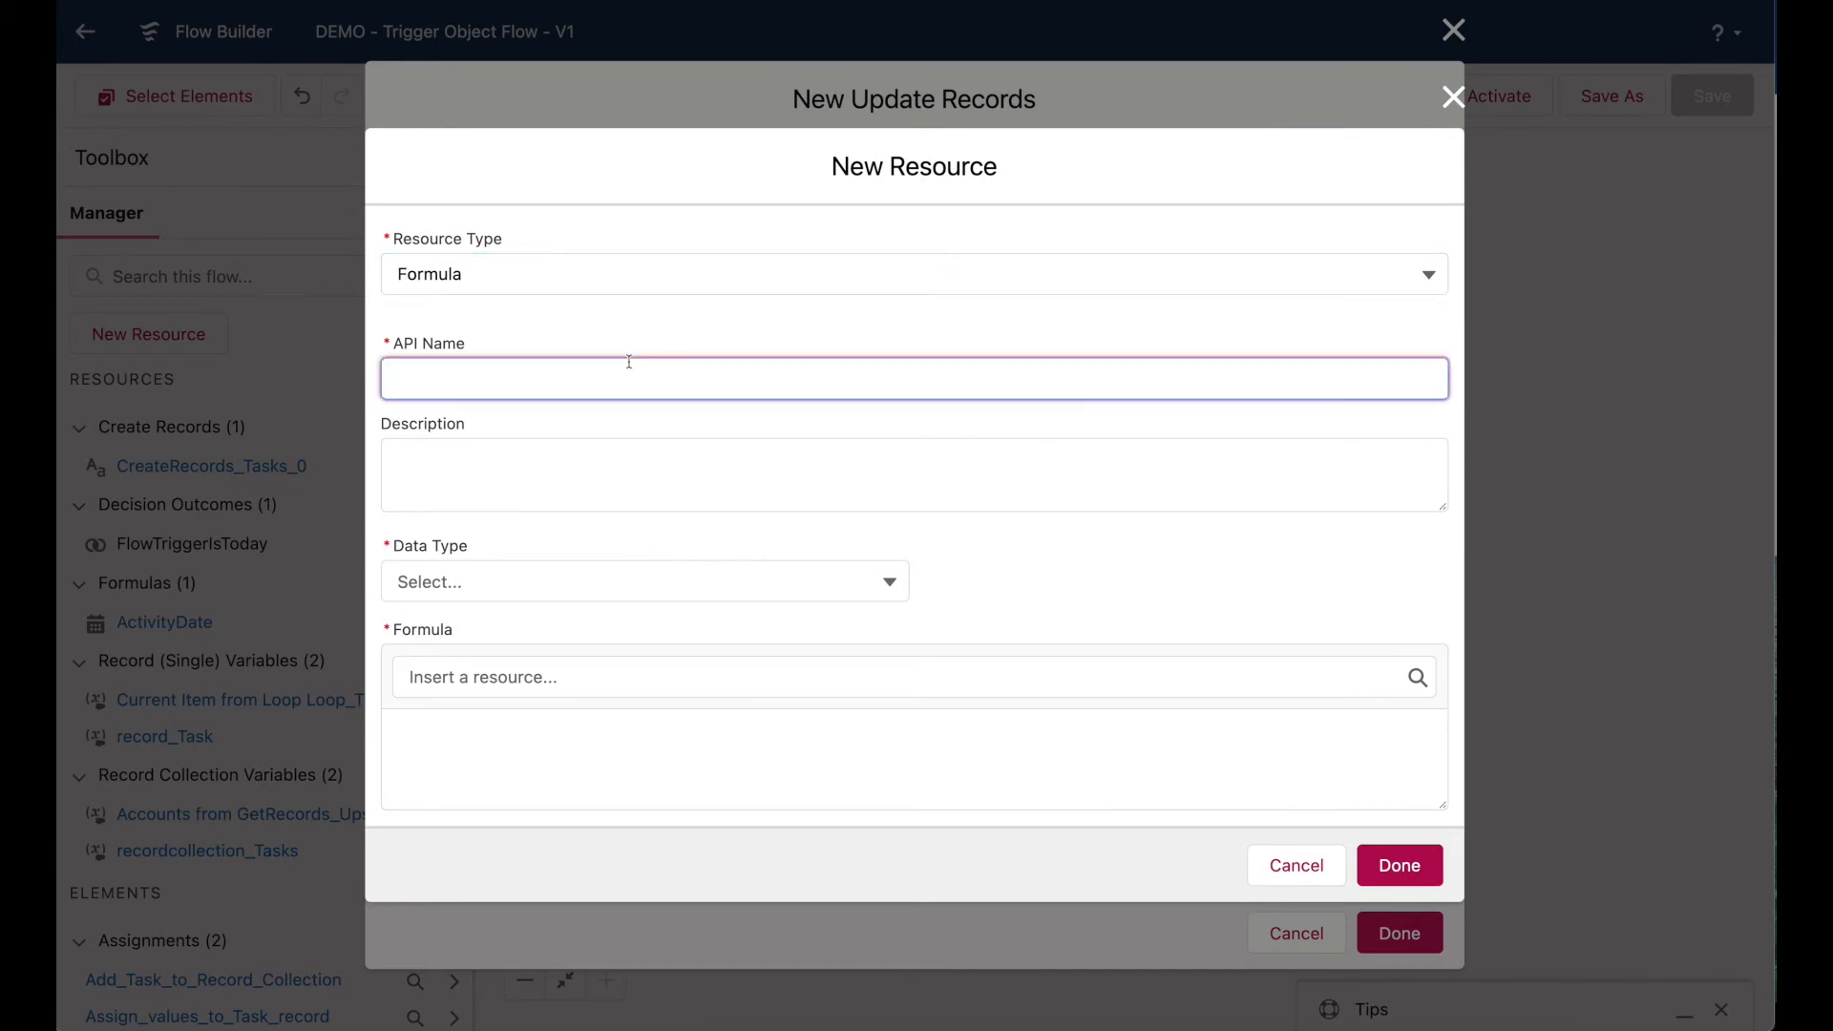
type("FlowRunDate_NextMonth")
key("Tab")
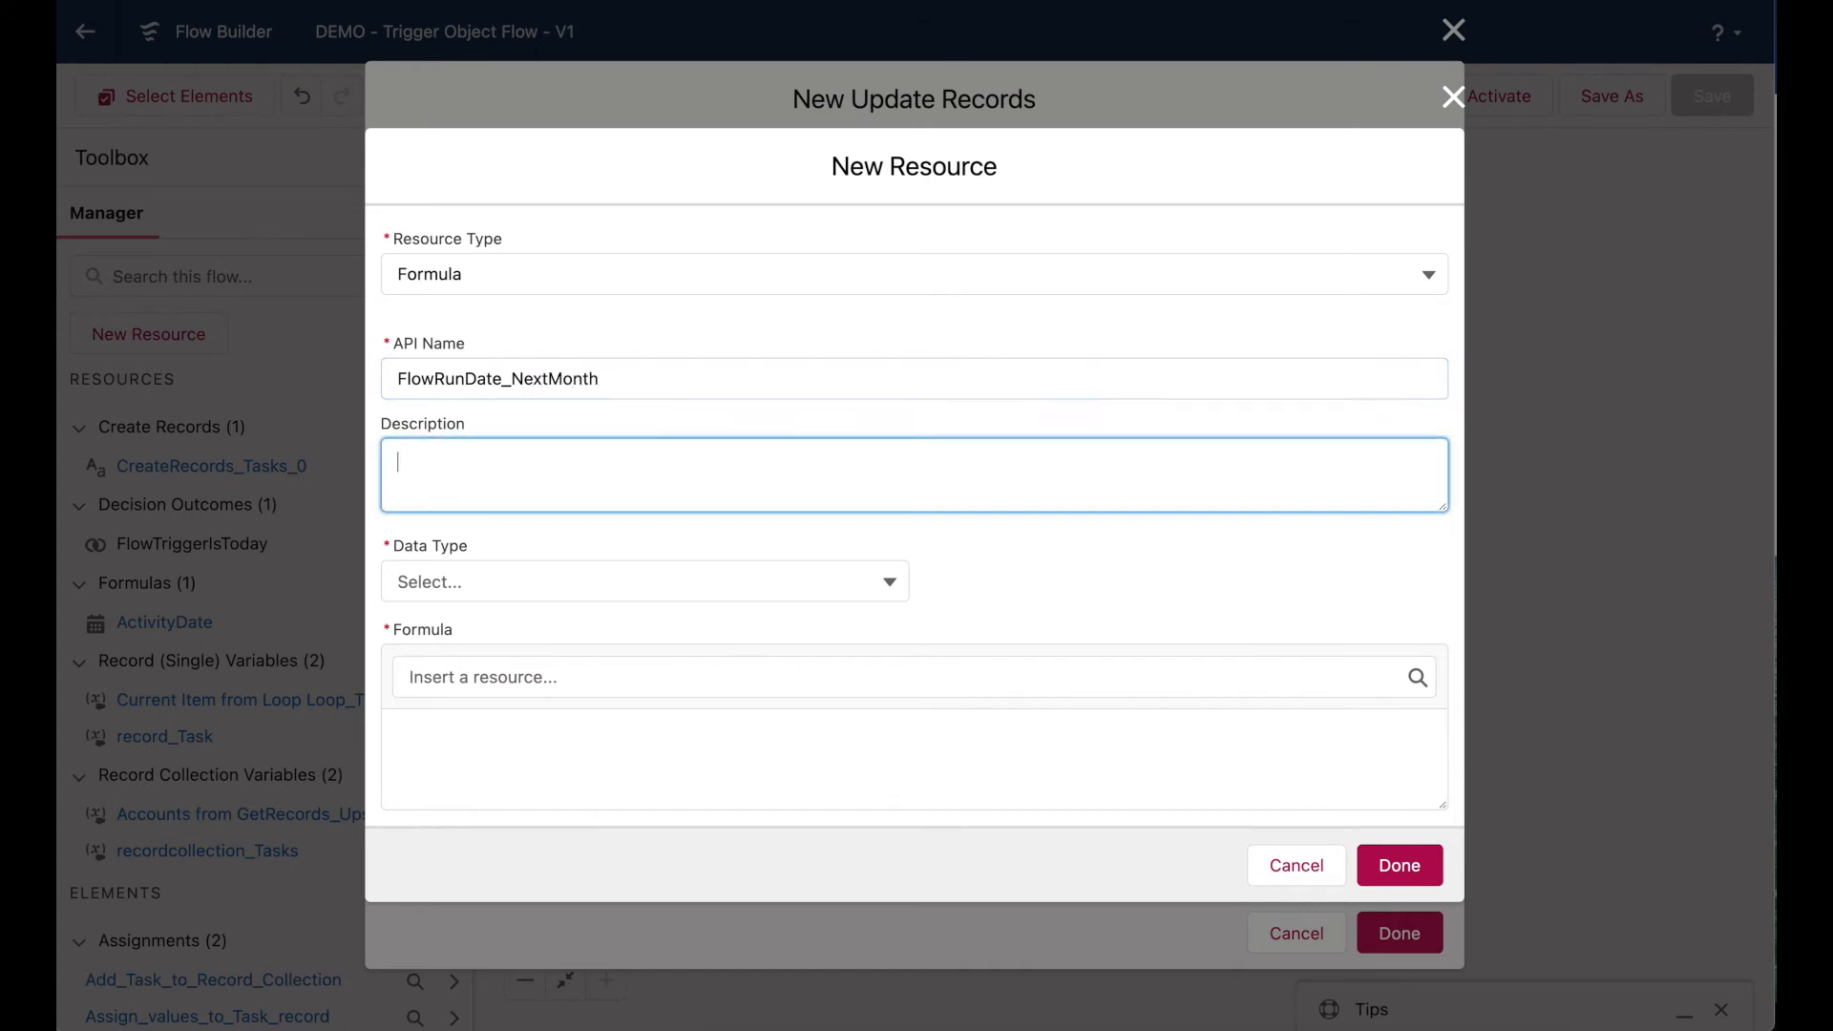
left_click(605, 575)
left_click(516, 807)
left_click(538, 762)
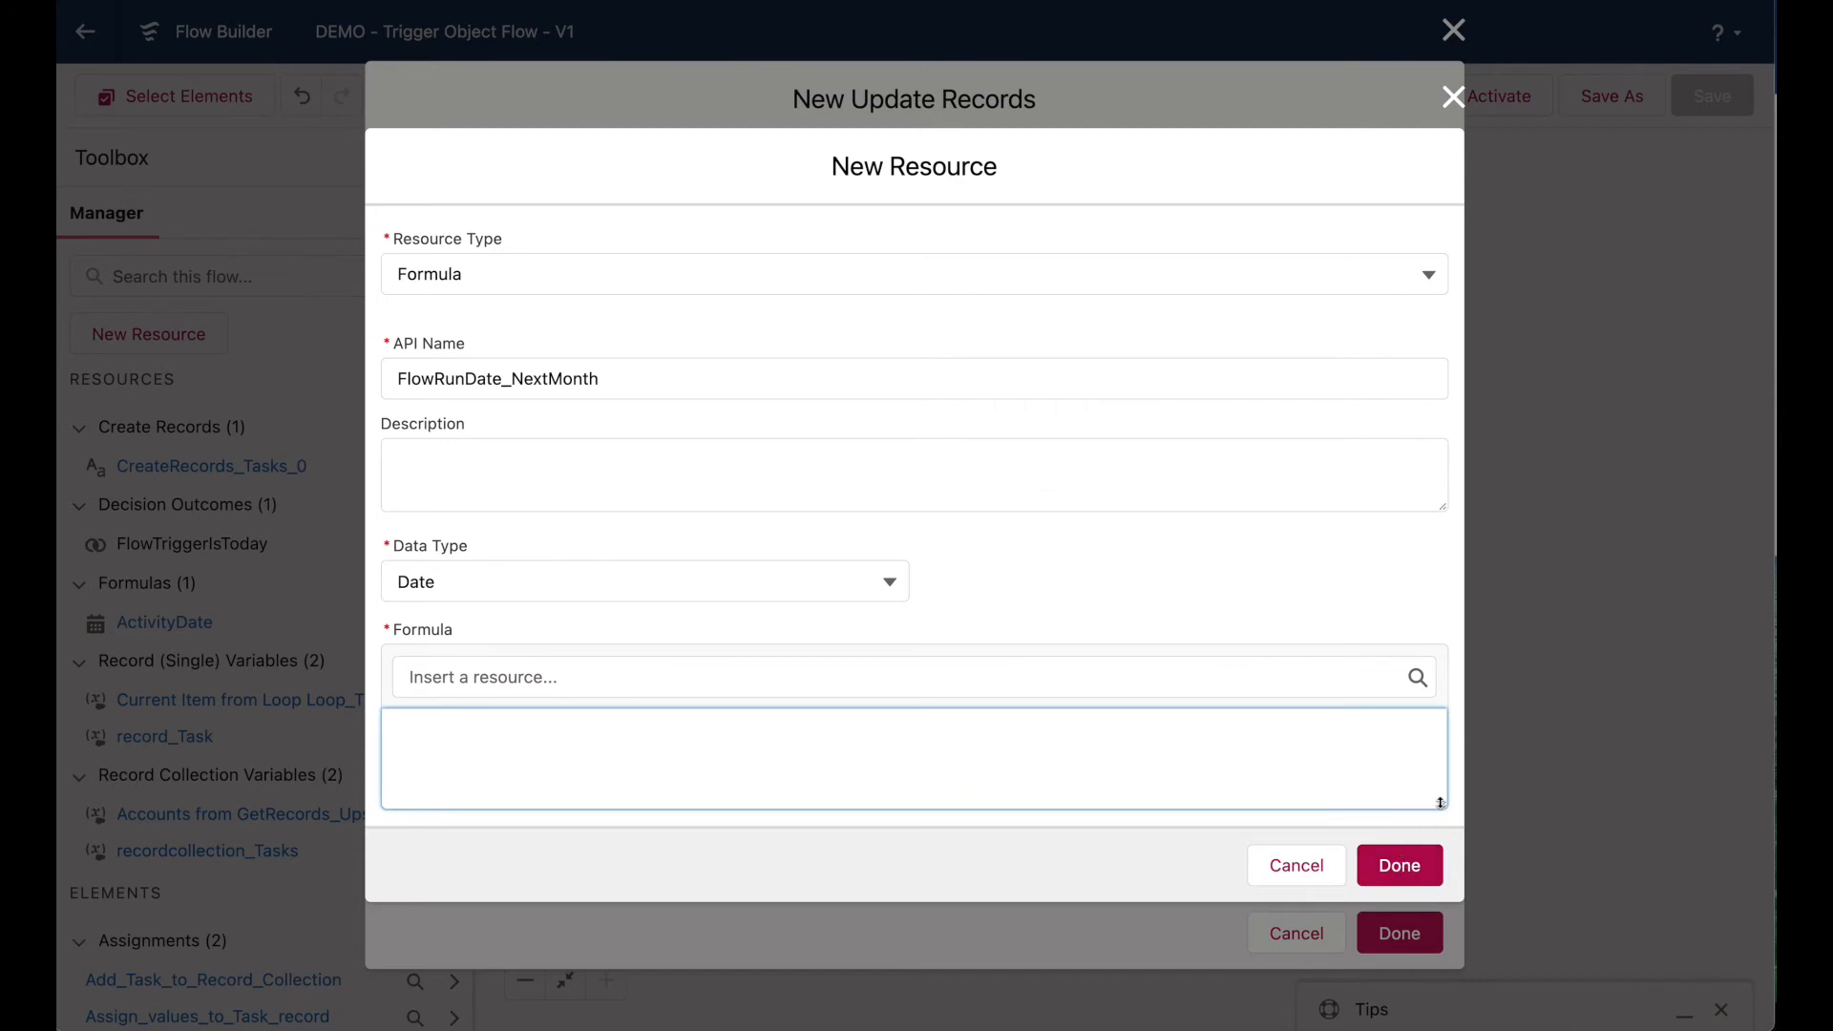
left_click_drag(1443, 806, 1442, 1005)
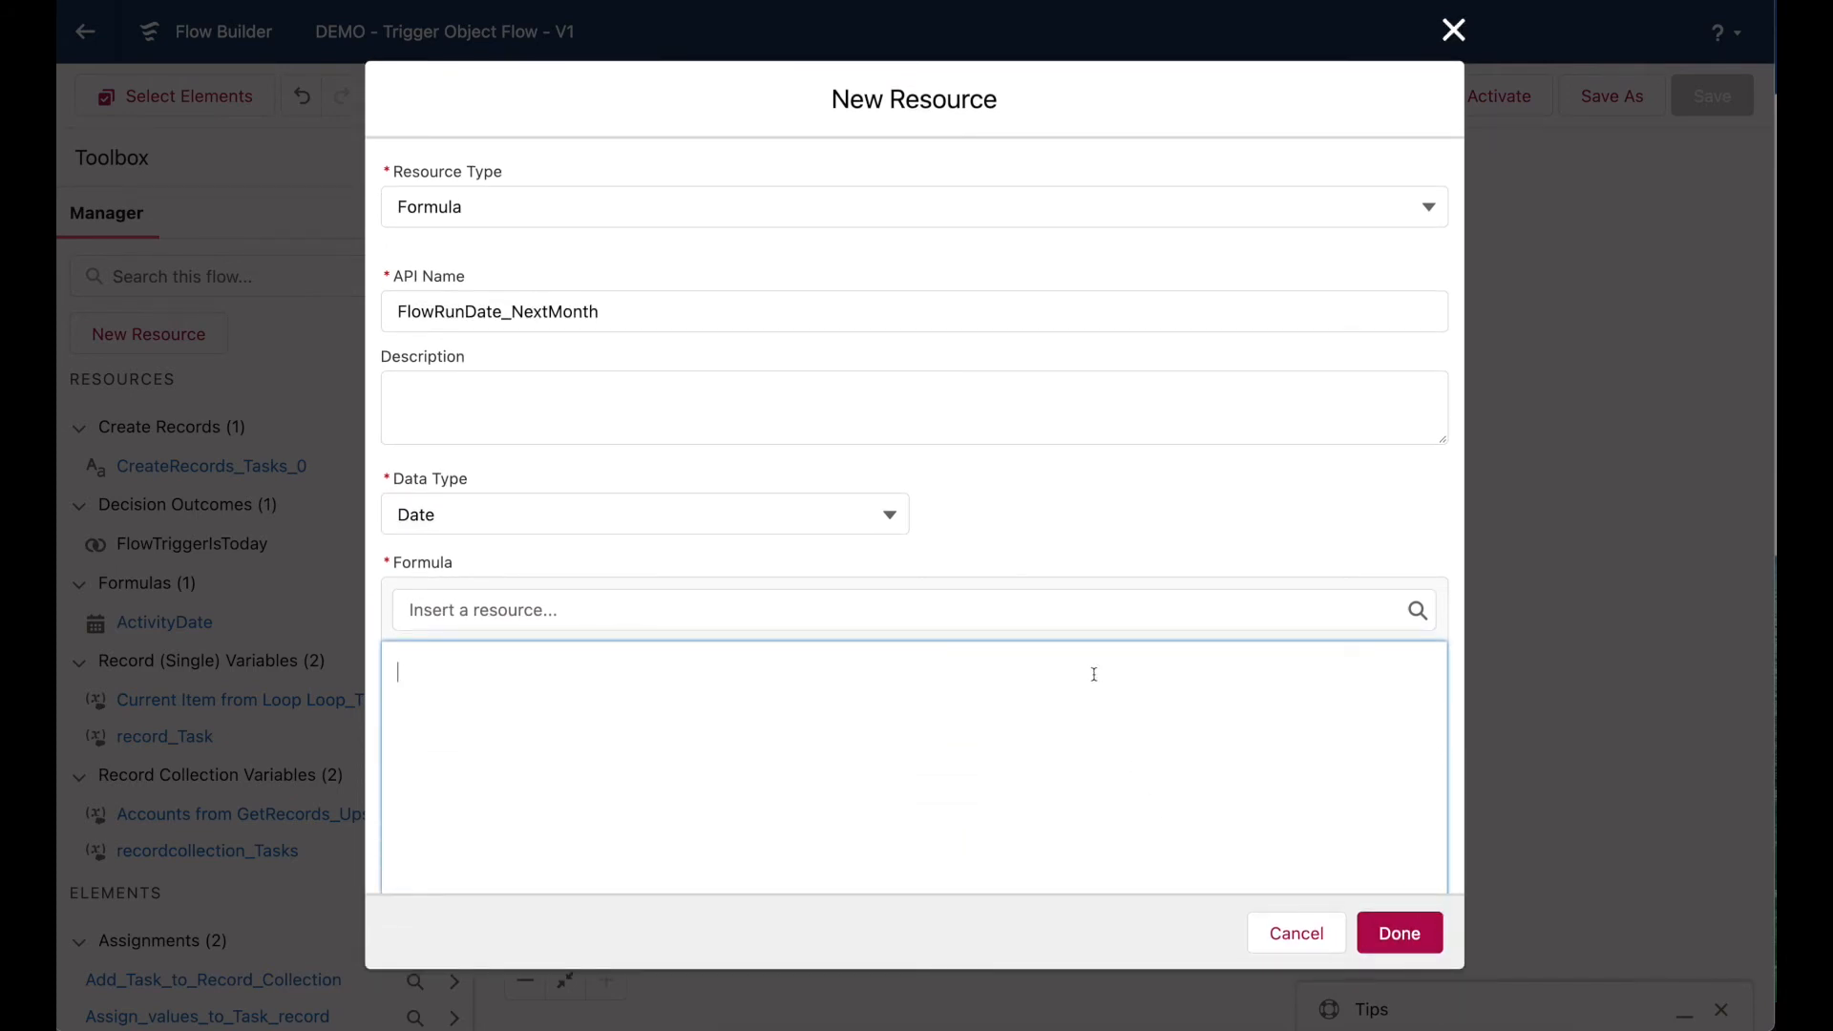
Insert the {!$Record.Flow_Run_Date__c} reference into the formula and remove the IF( text in front of it.
type("IF(")
left_click(1034, 609)
type("$rec")
key("Return")
type("Flow")
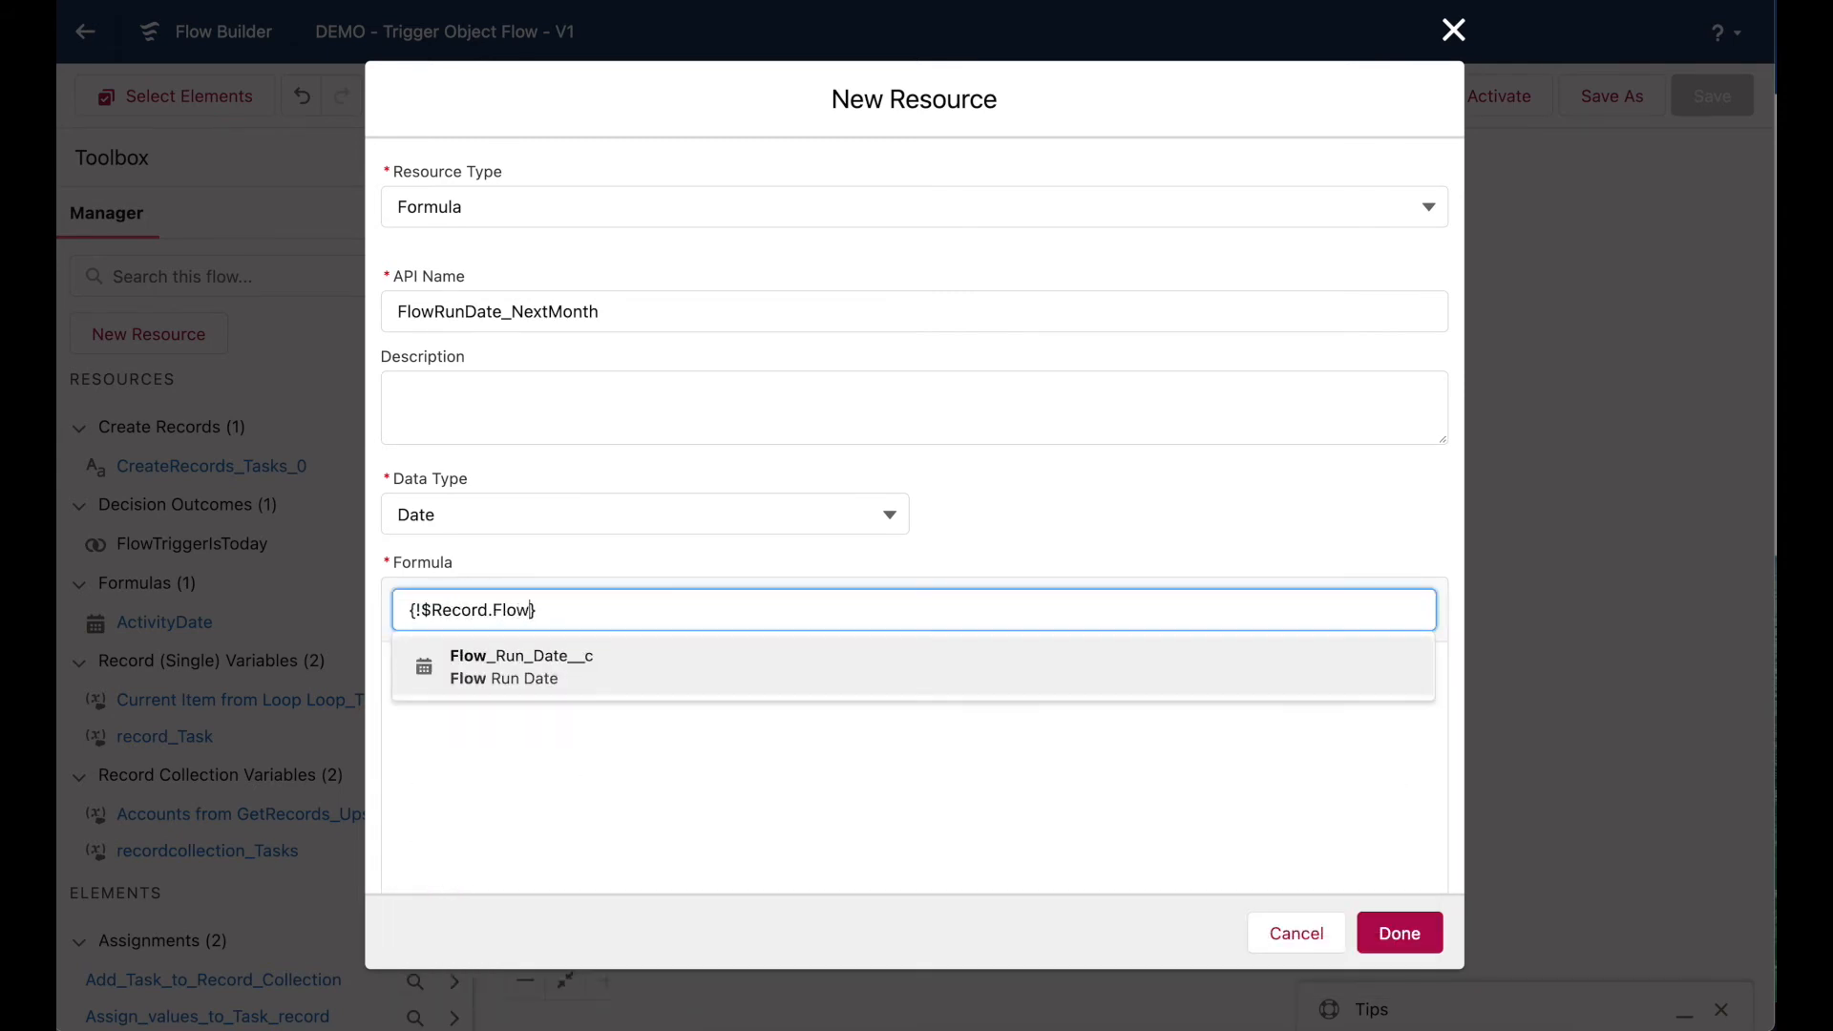
key("Return")
left_click(767, 673)
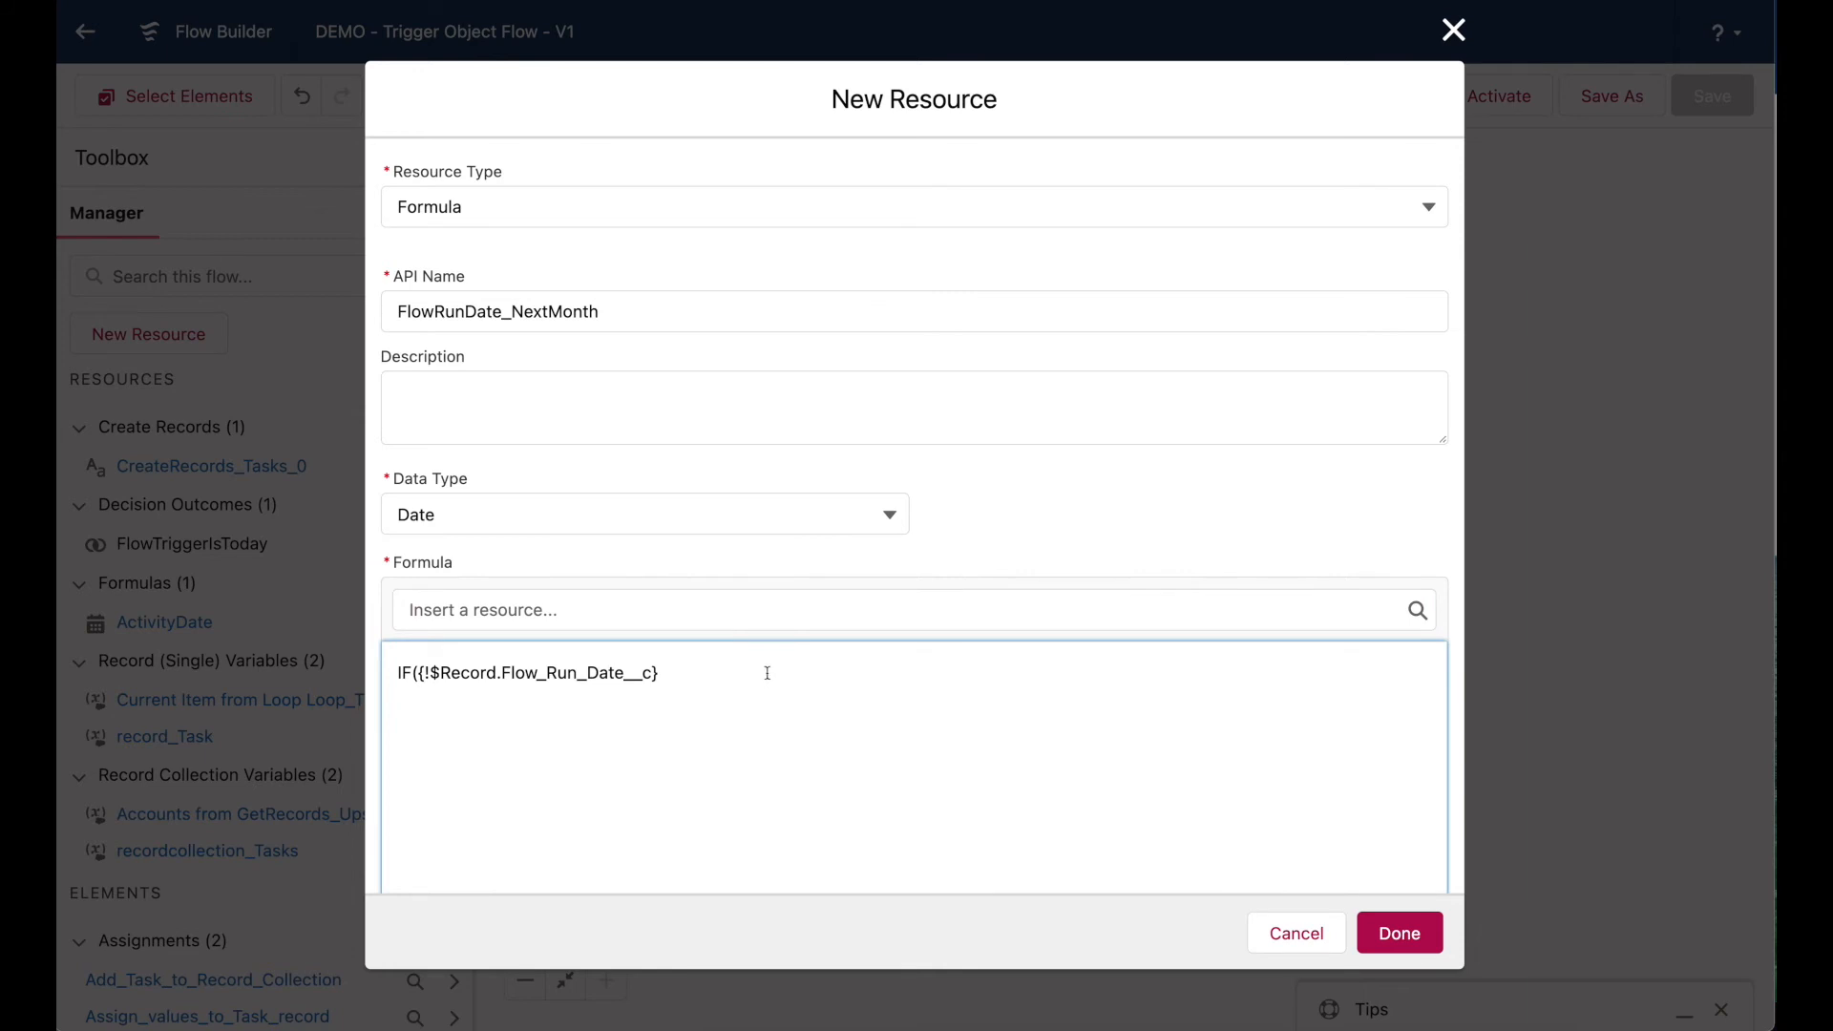
left_click(421, 672)
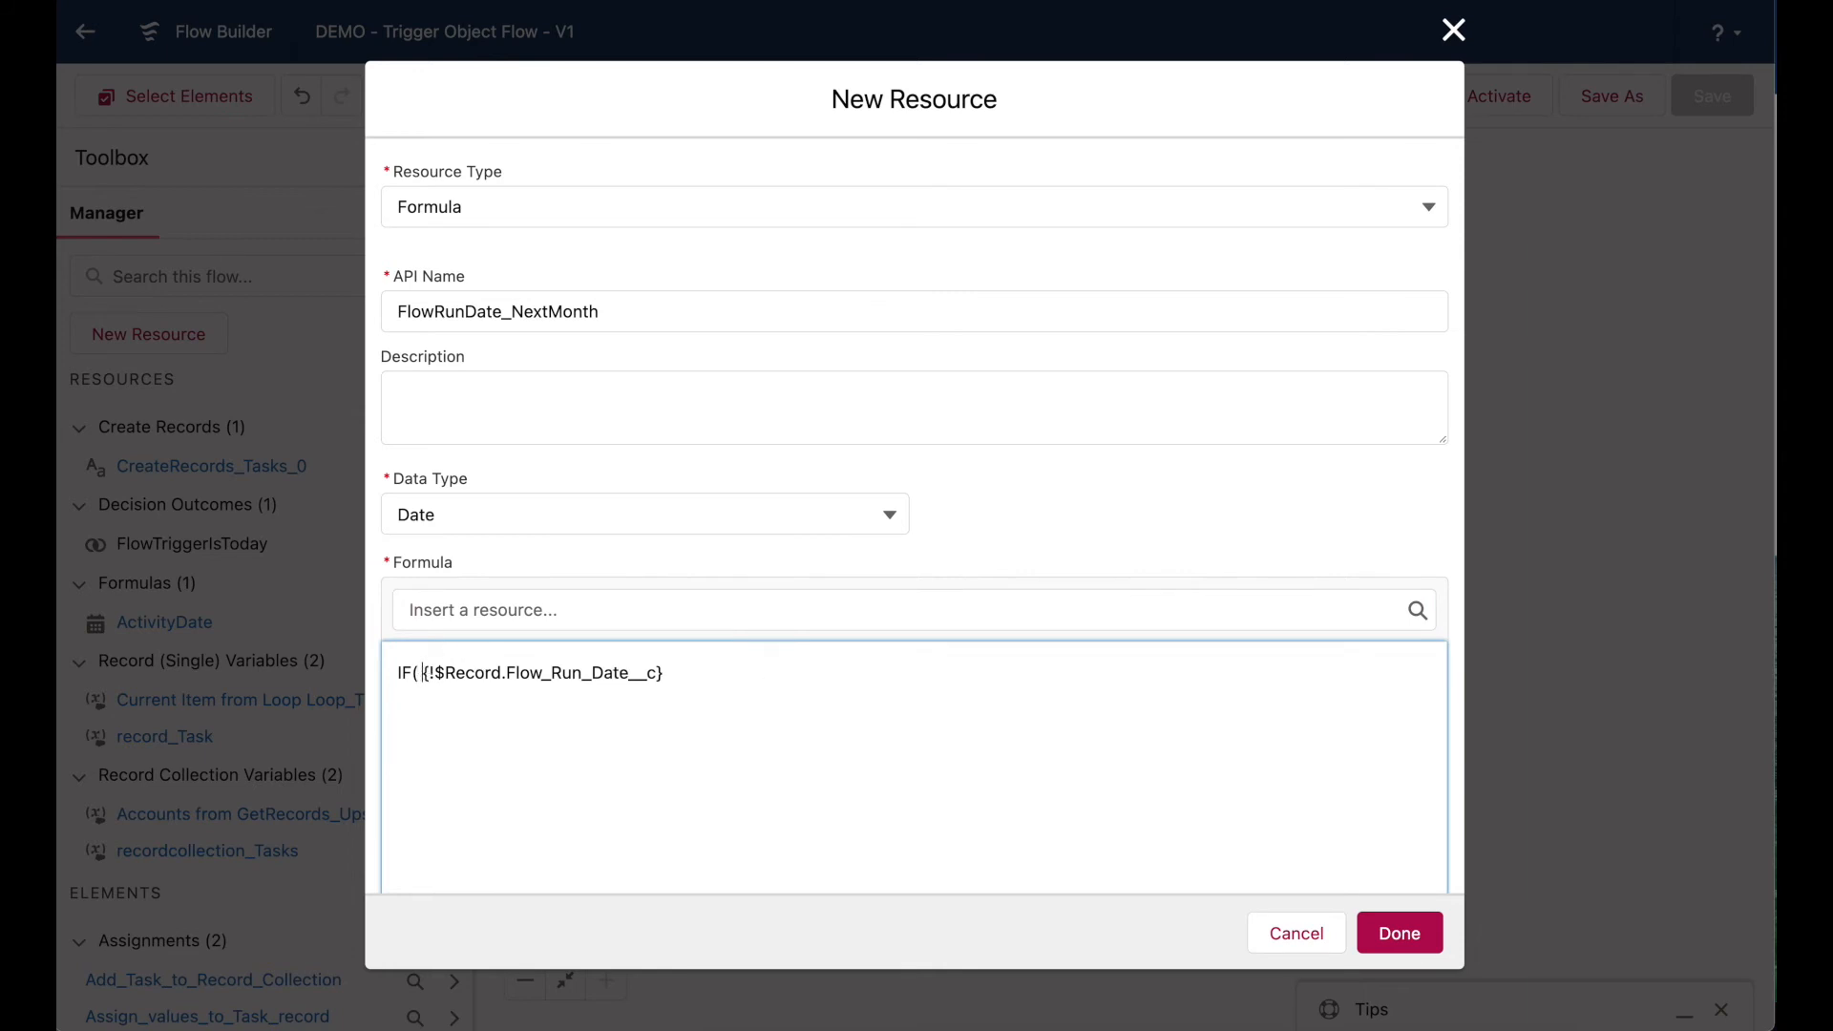
key("shift+super+Left")
key("BackSpace")
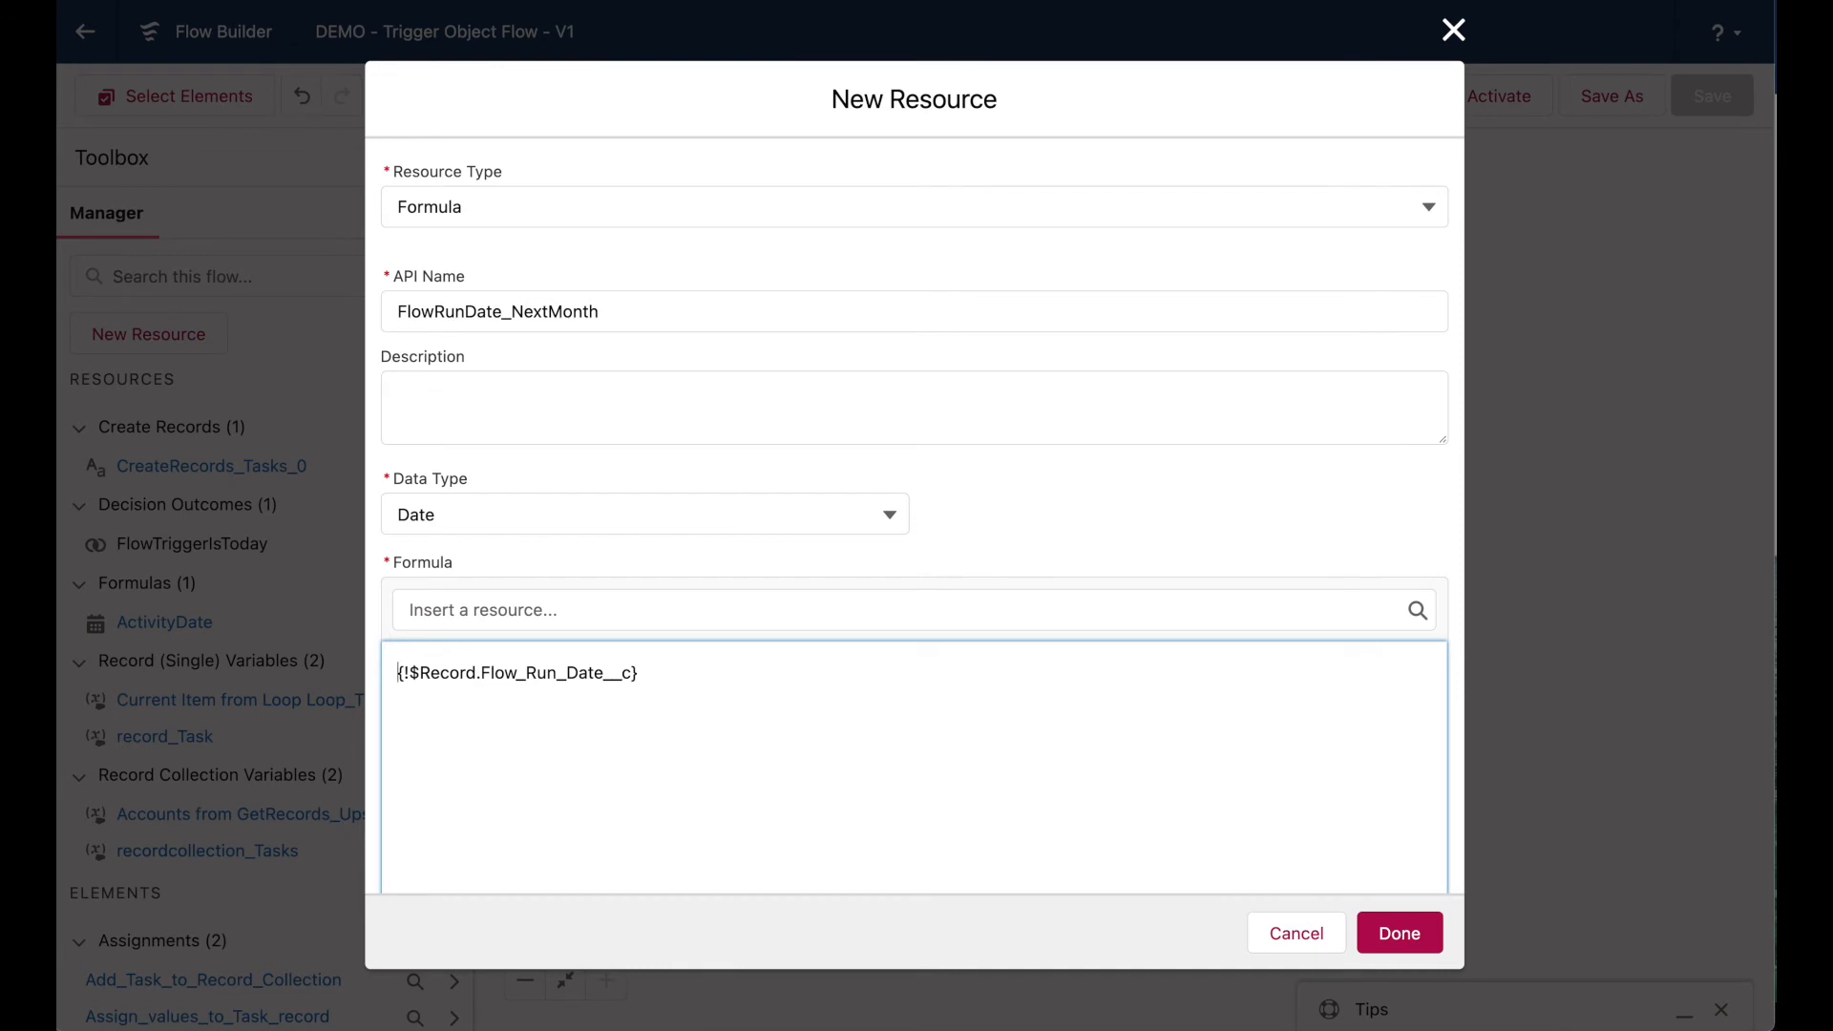
Start a DATE function in the formula with YEAR({!$Record.Flow_Run_Date__c} as its year argument, reusing the inserted field reference.
type("DATE()")
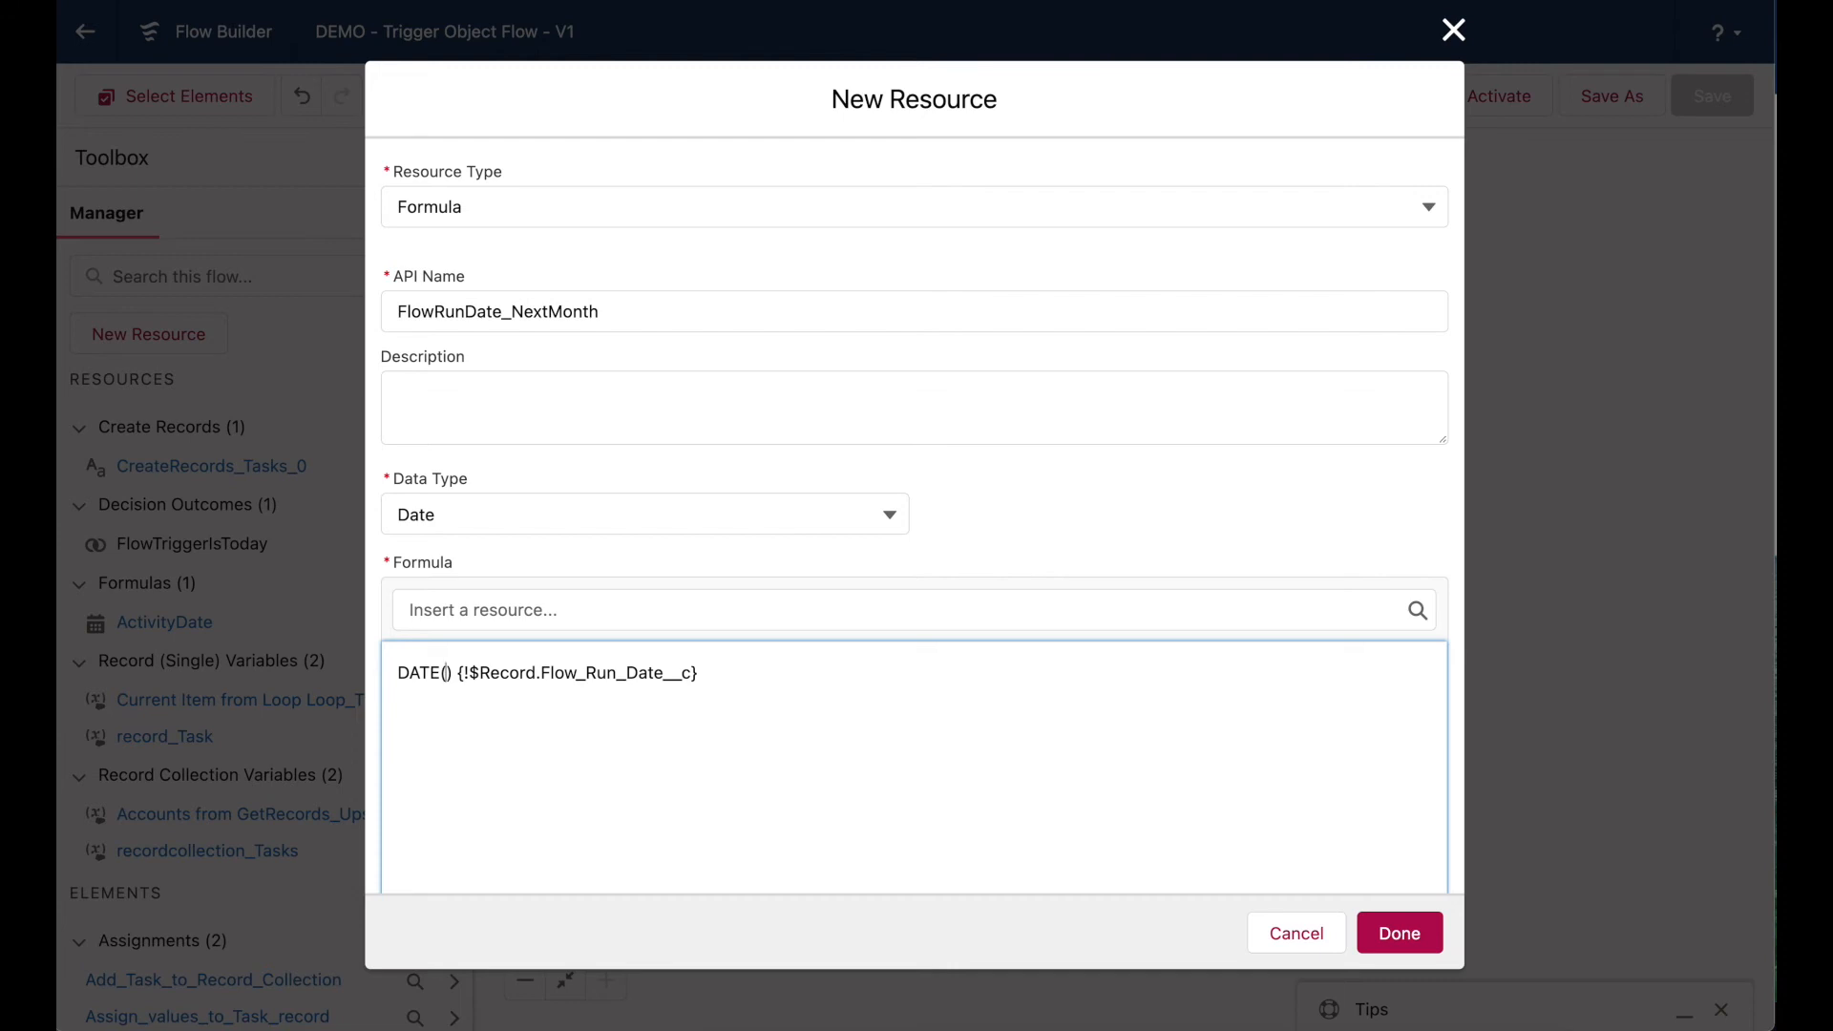
type("YEAR(")
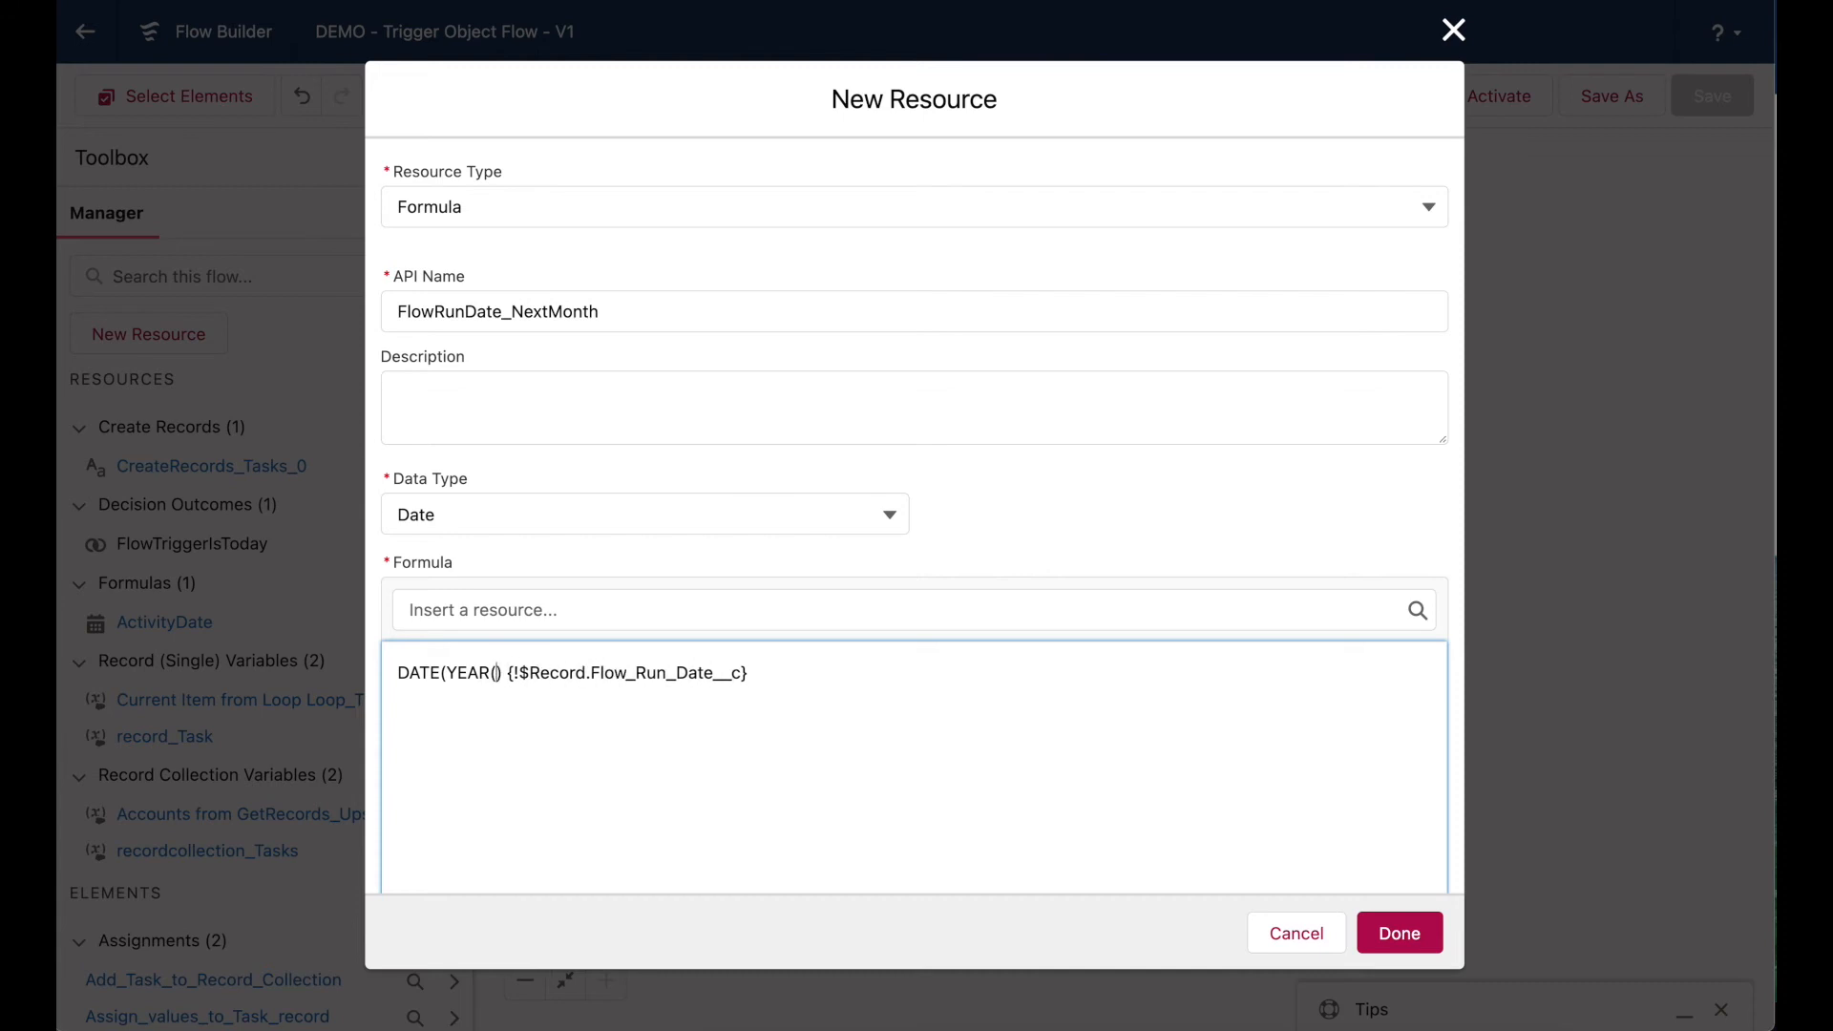
left_click_drag(771, 670, 506, 672)
key("ctrl+c")
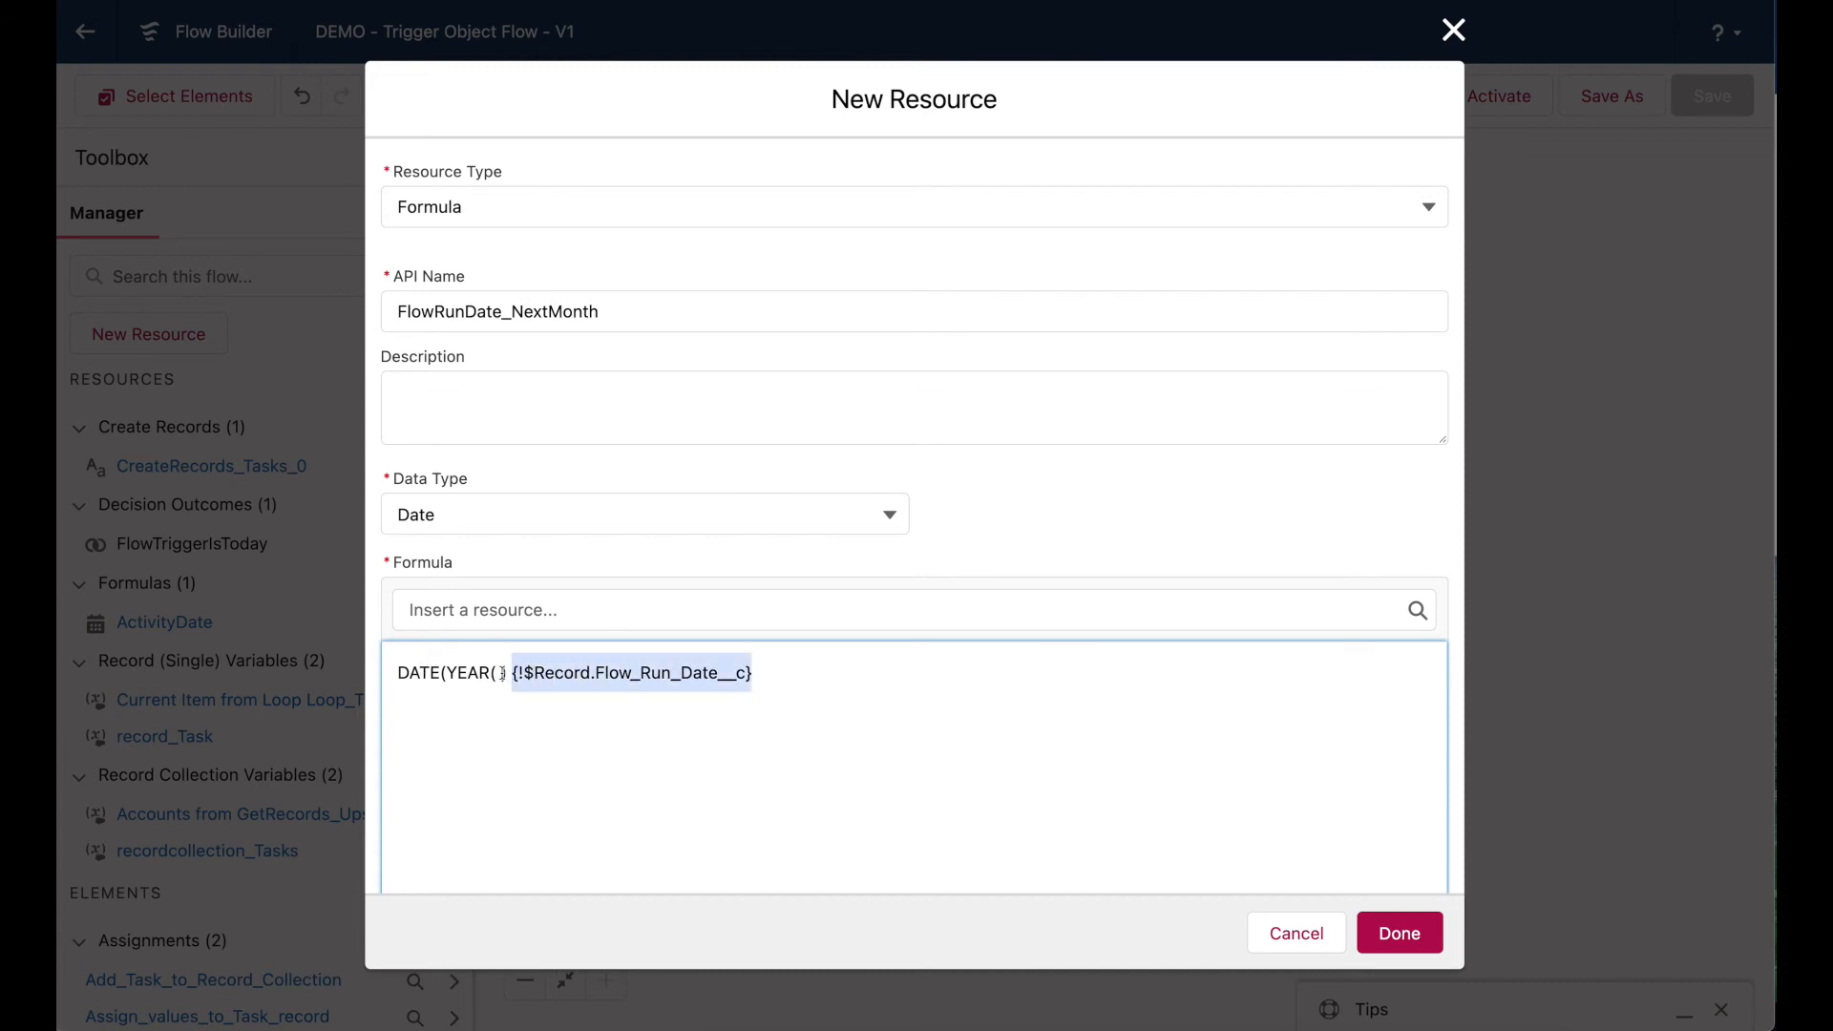
left_click(501, 672)
key("ctrl+v")
Complete the DATE function with MONTH({!$Record.Flow_Run_Date__c})+1 as the month and DAY({!$Record.Flow_Run_Date__c}) as the day.
type("), MONTH(")
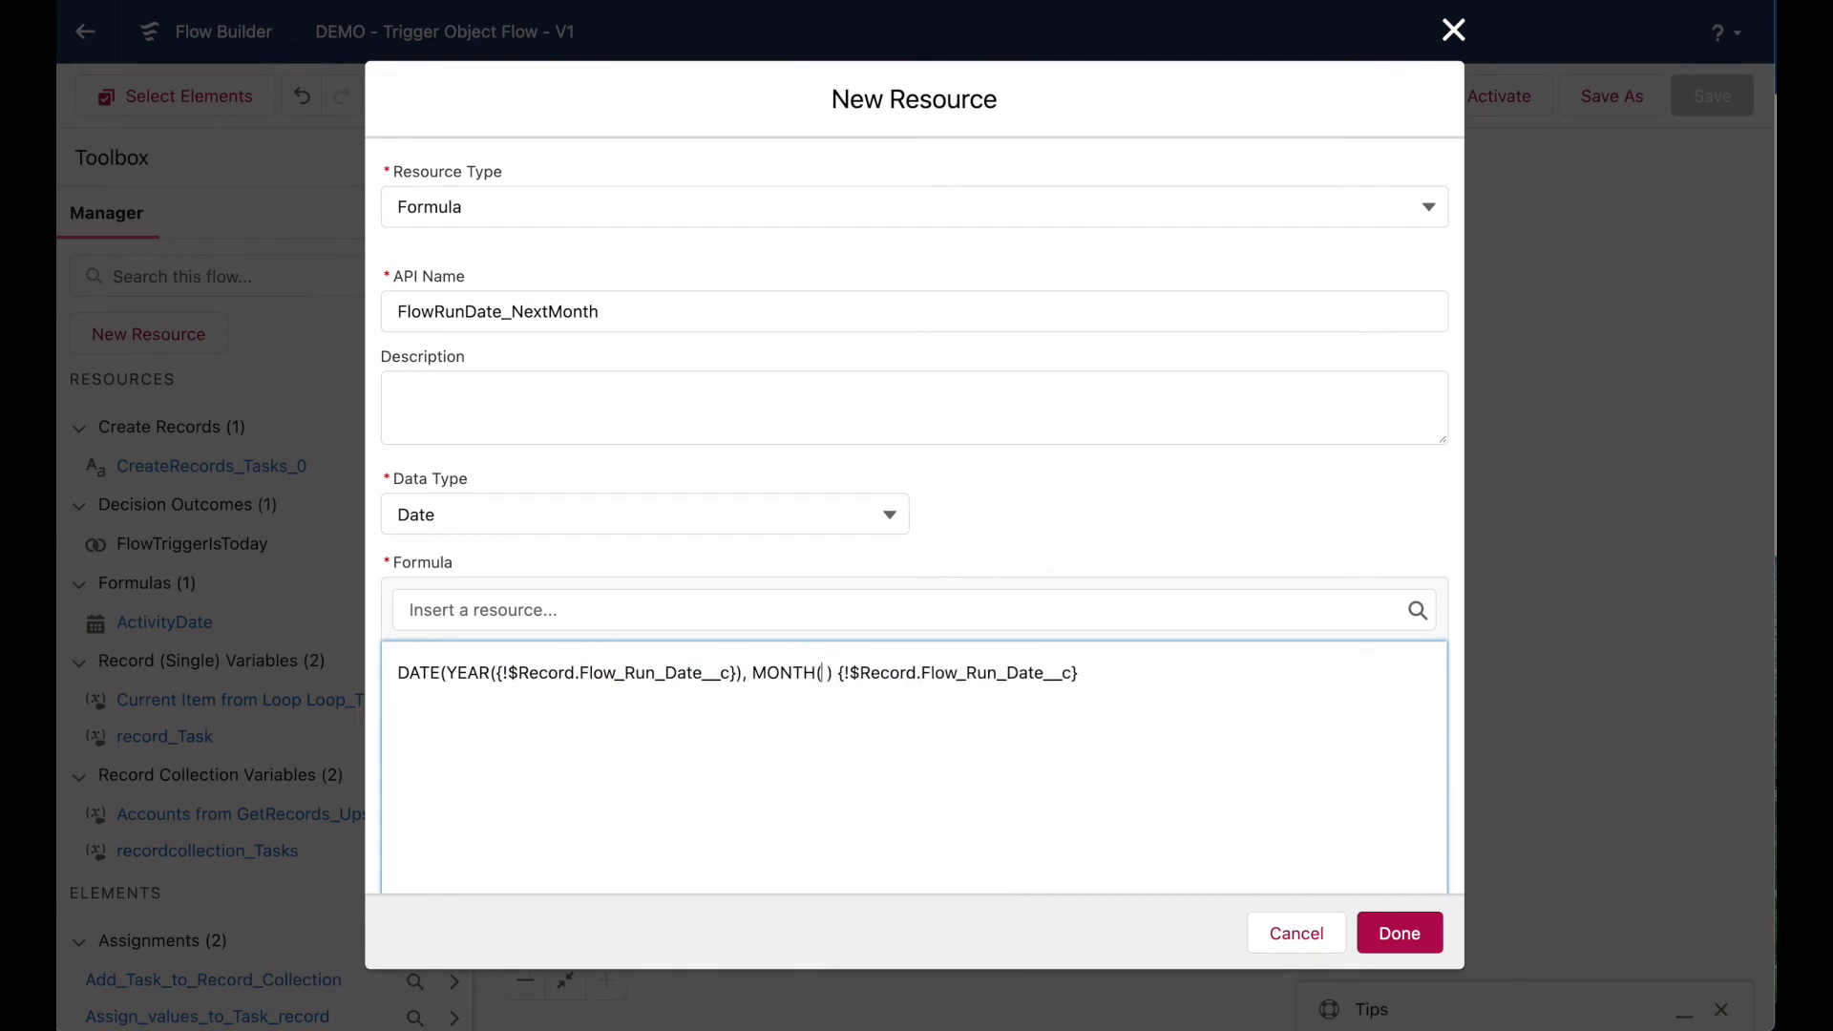
key("ctrl+v")
type(")+1,")
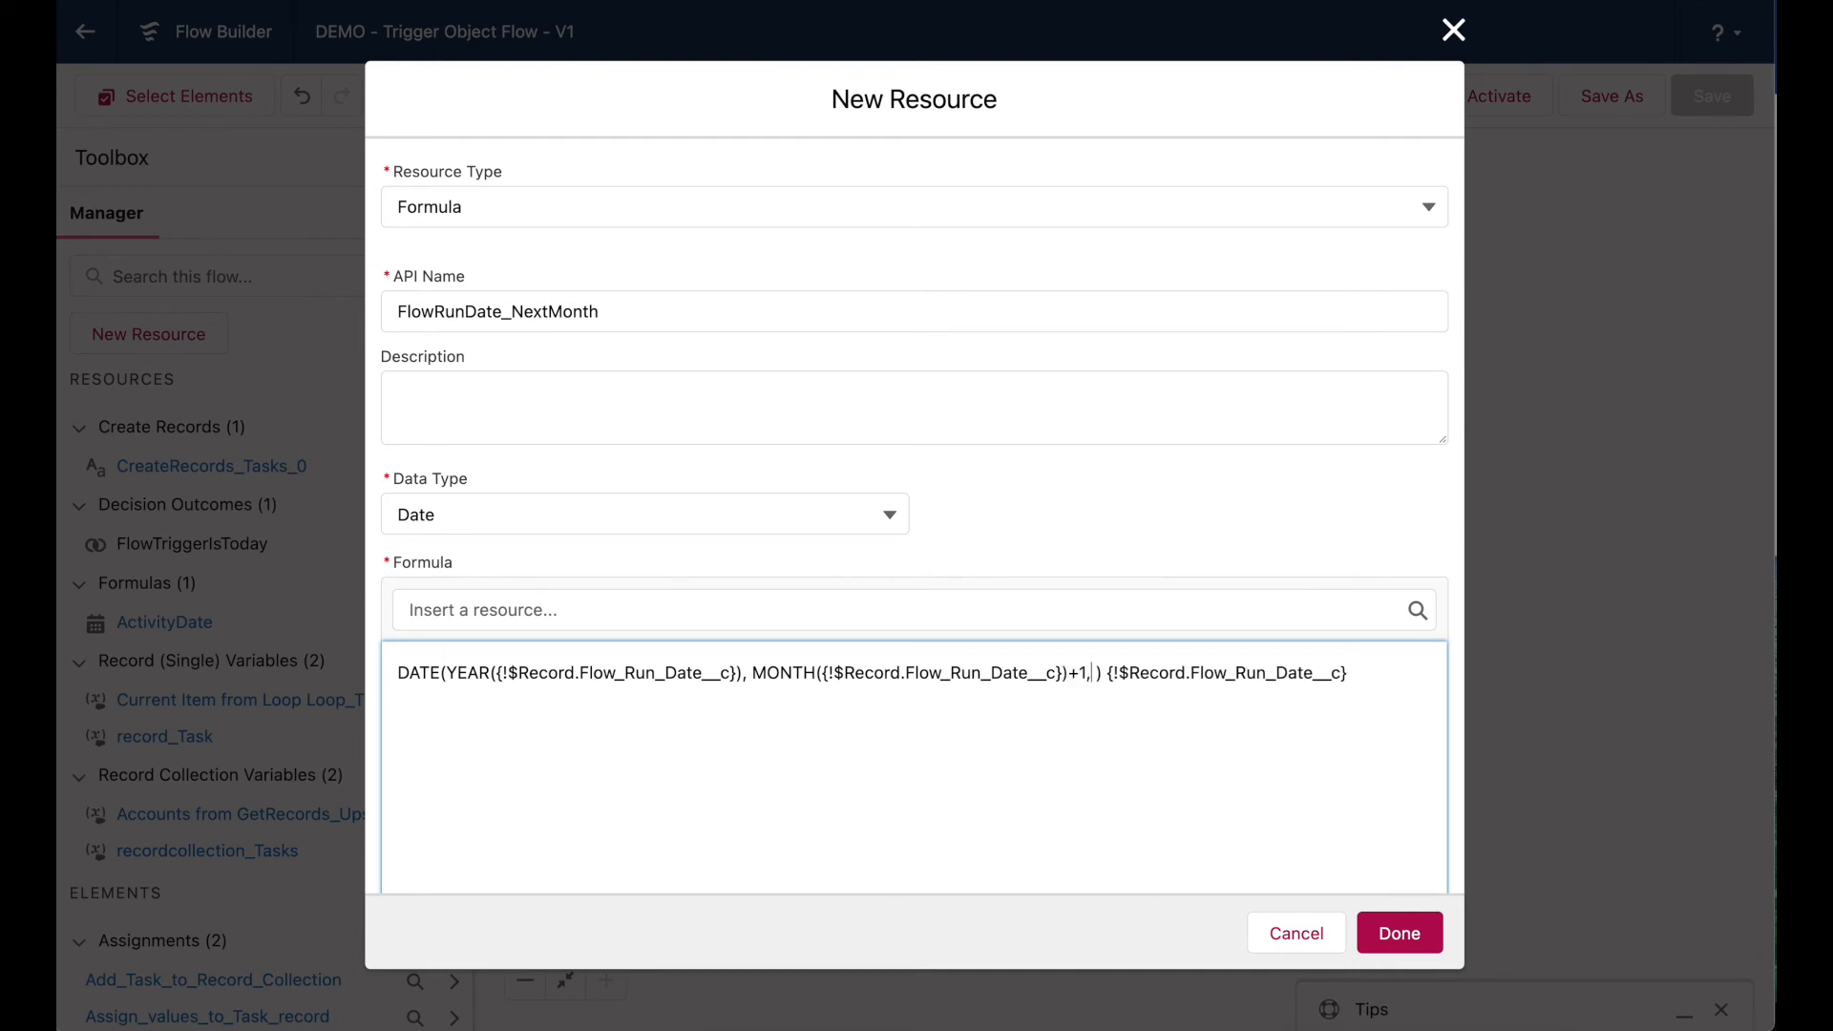
type("DAY")
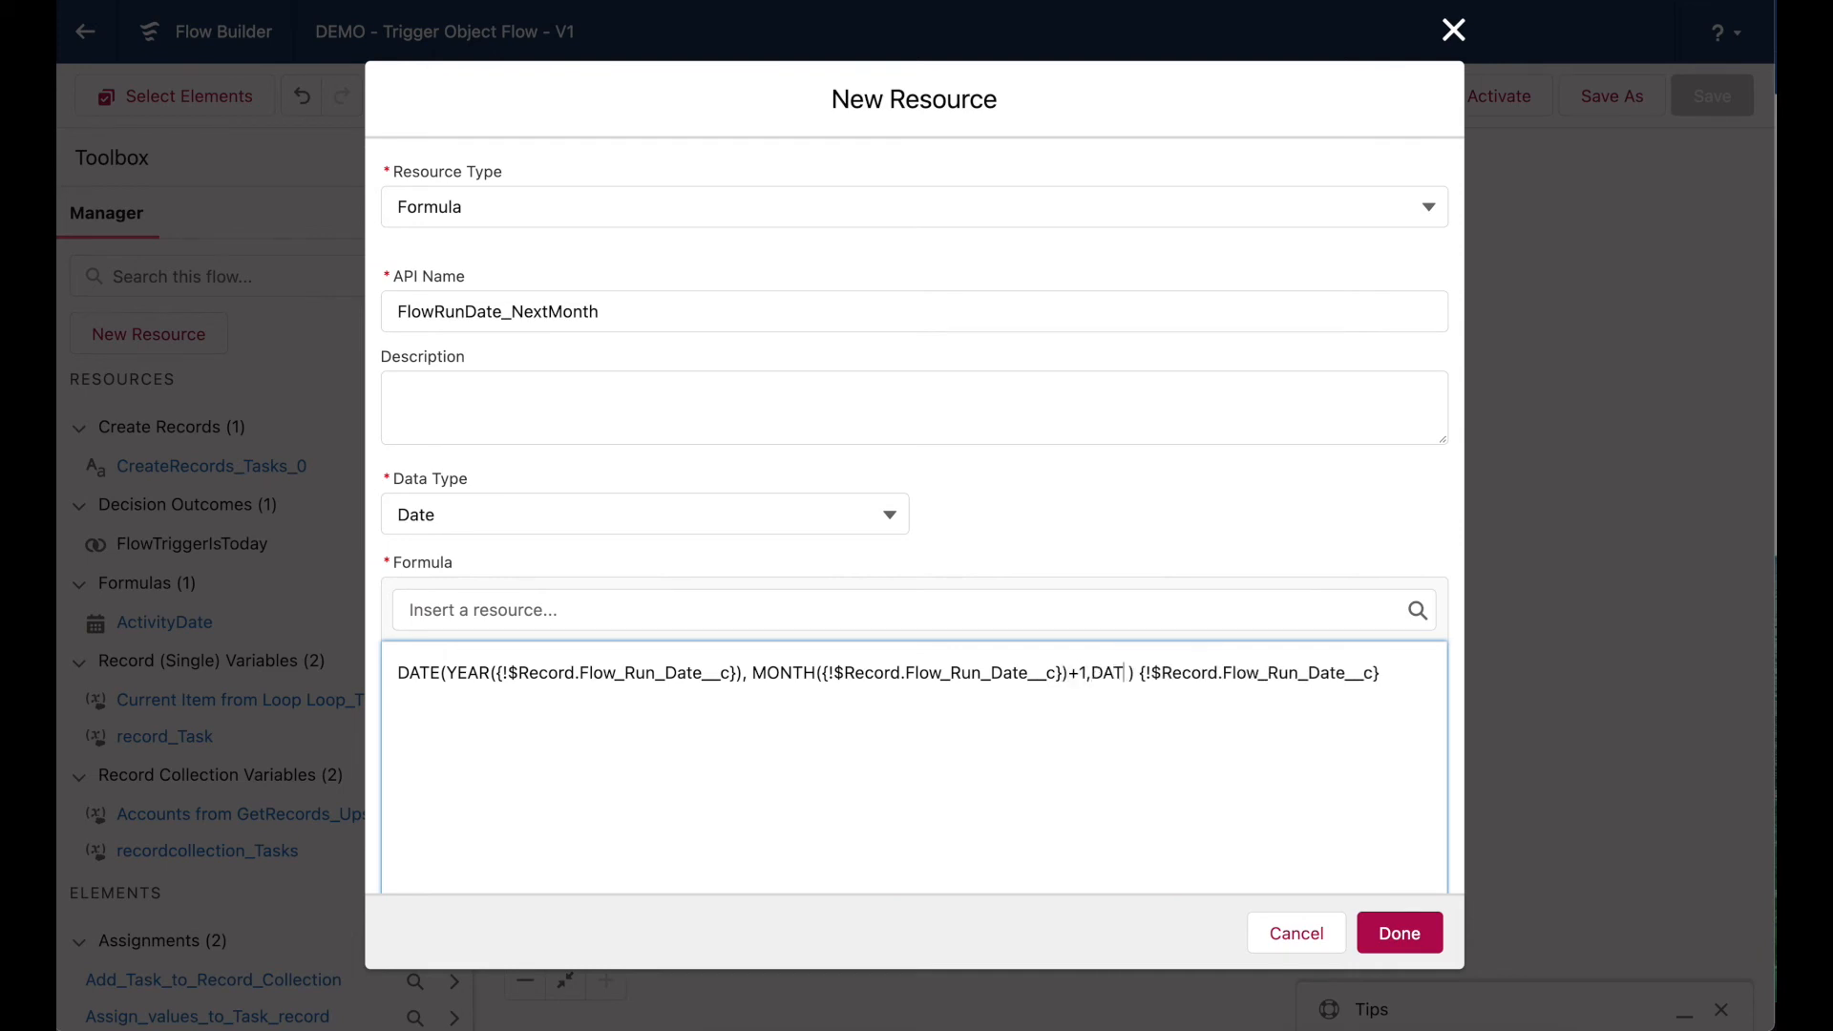
type("(")
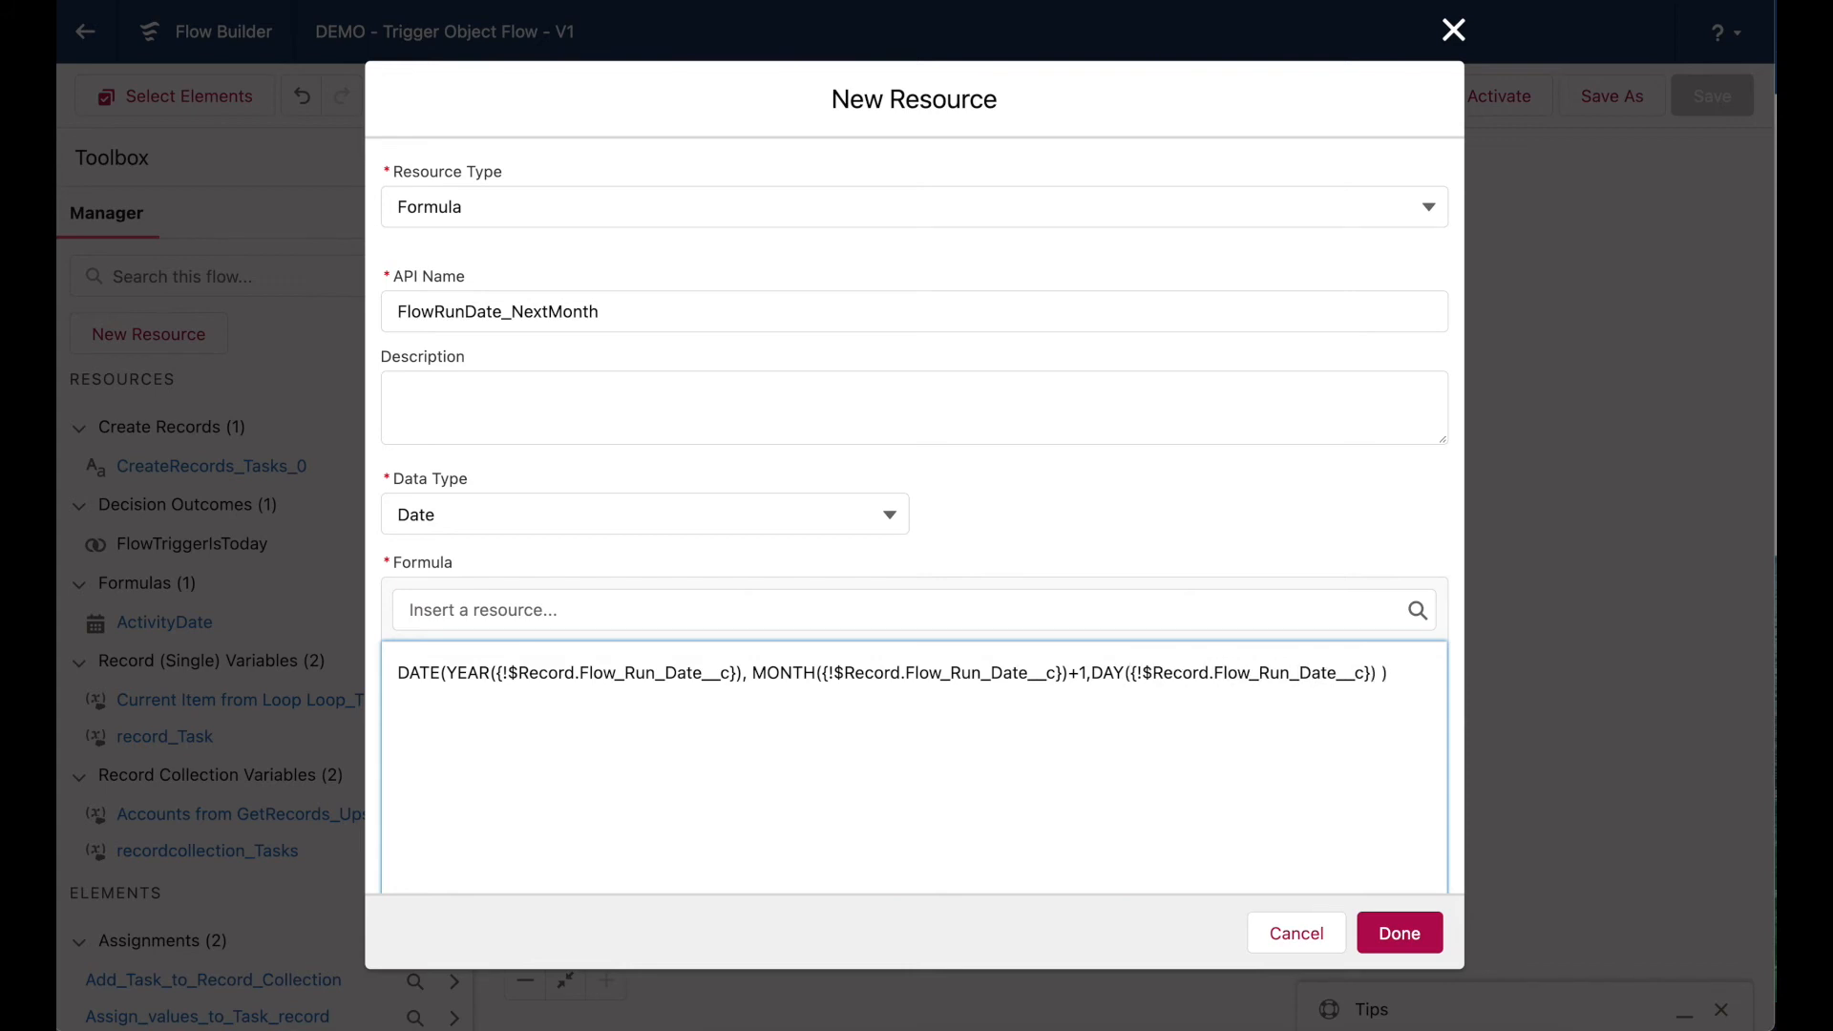
Add a line above the DATE expression and begin it with IF( MONTH(.
key("ctrl+a")
key("ctrl+c")
left_click(1393, 673)
key("Return")
left_click_drag(446, 673, 1090, 673)
left_click(910, 748)
key("Up")
key("Return")
key("Up")
type("IF( MONTH")
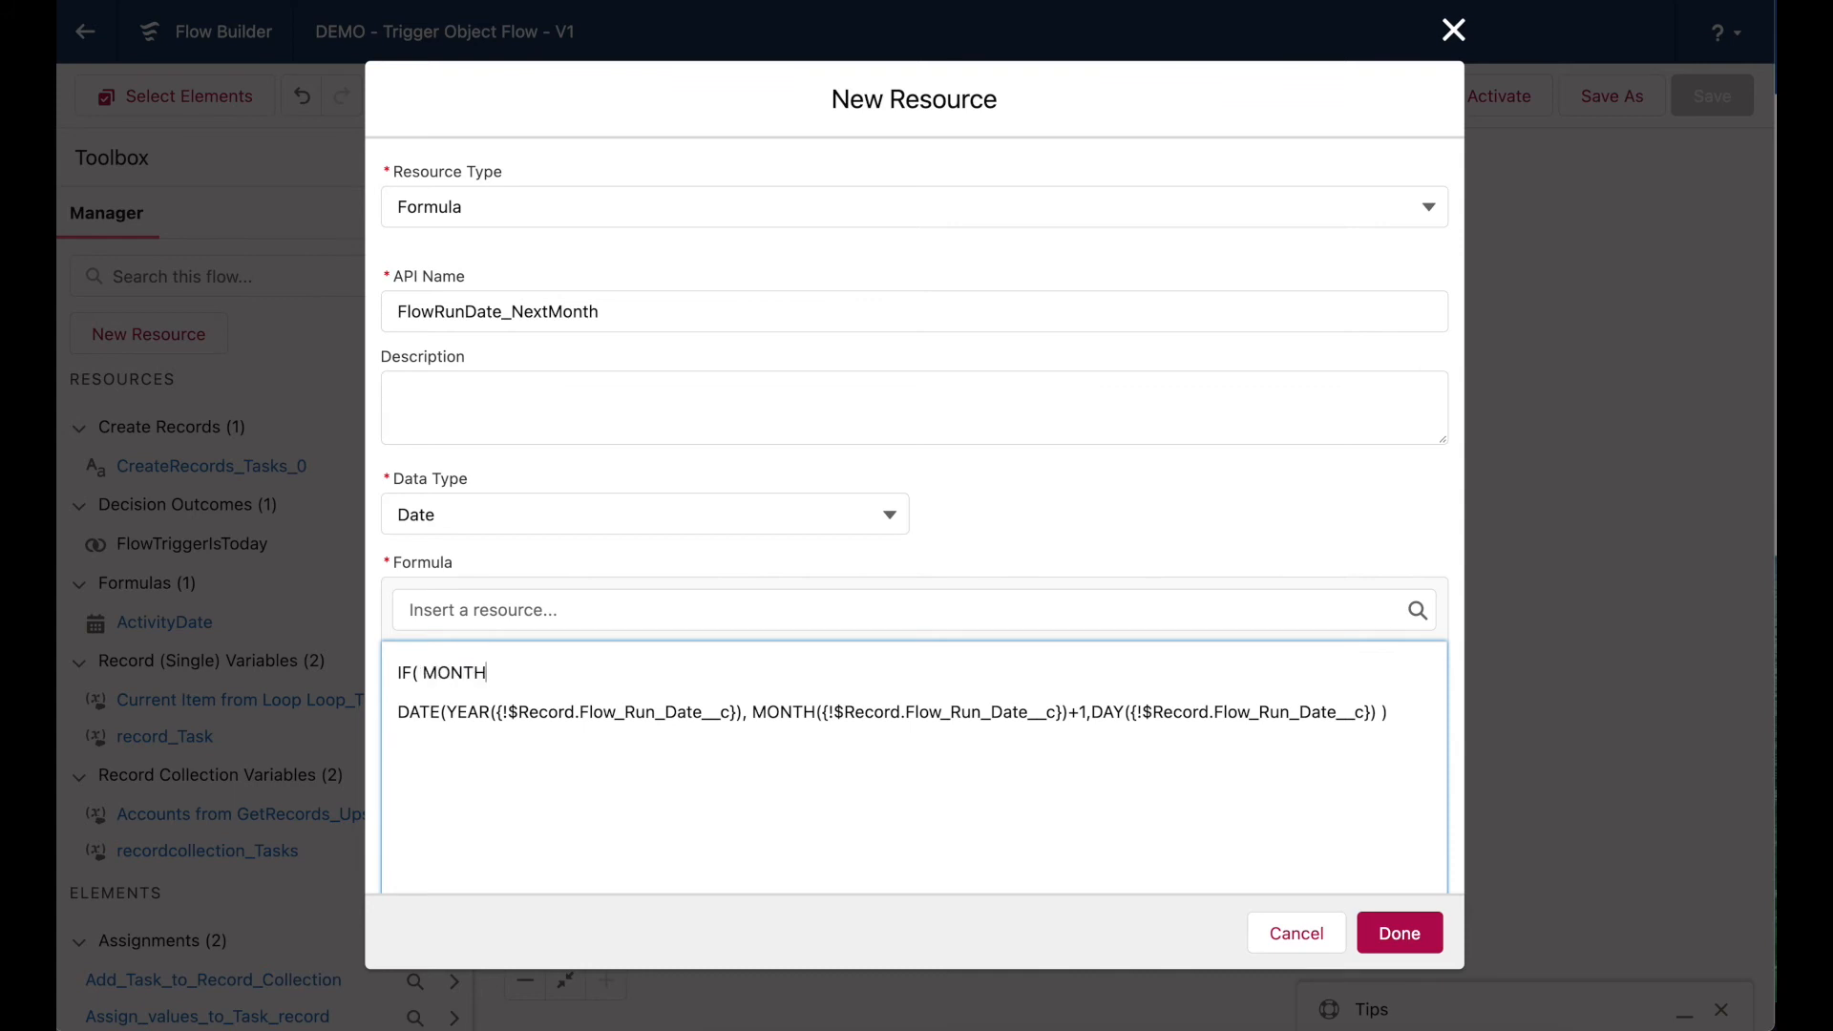
type("(")
Complete the IF condition as MONTH({!$Record.Flow_Run_Date__c}) < 12, using only the copied field reference.
key("ctrl+v")
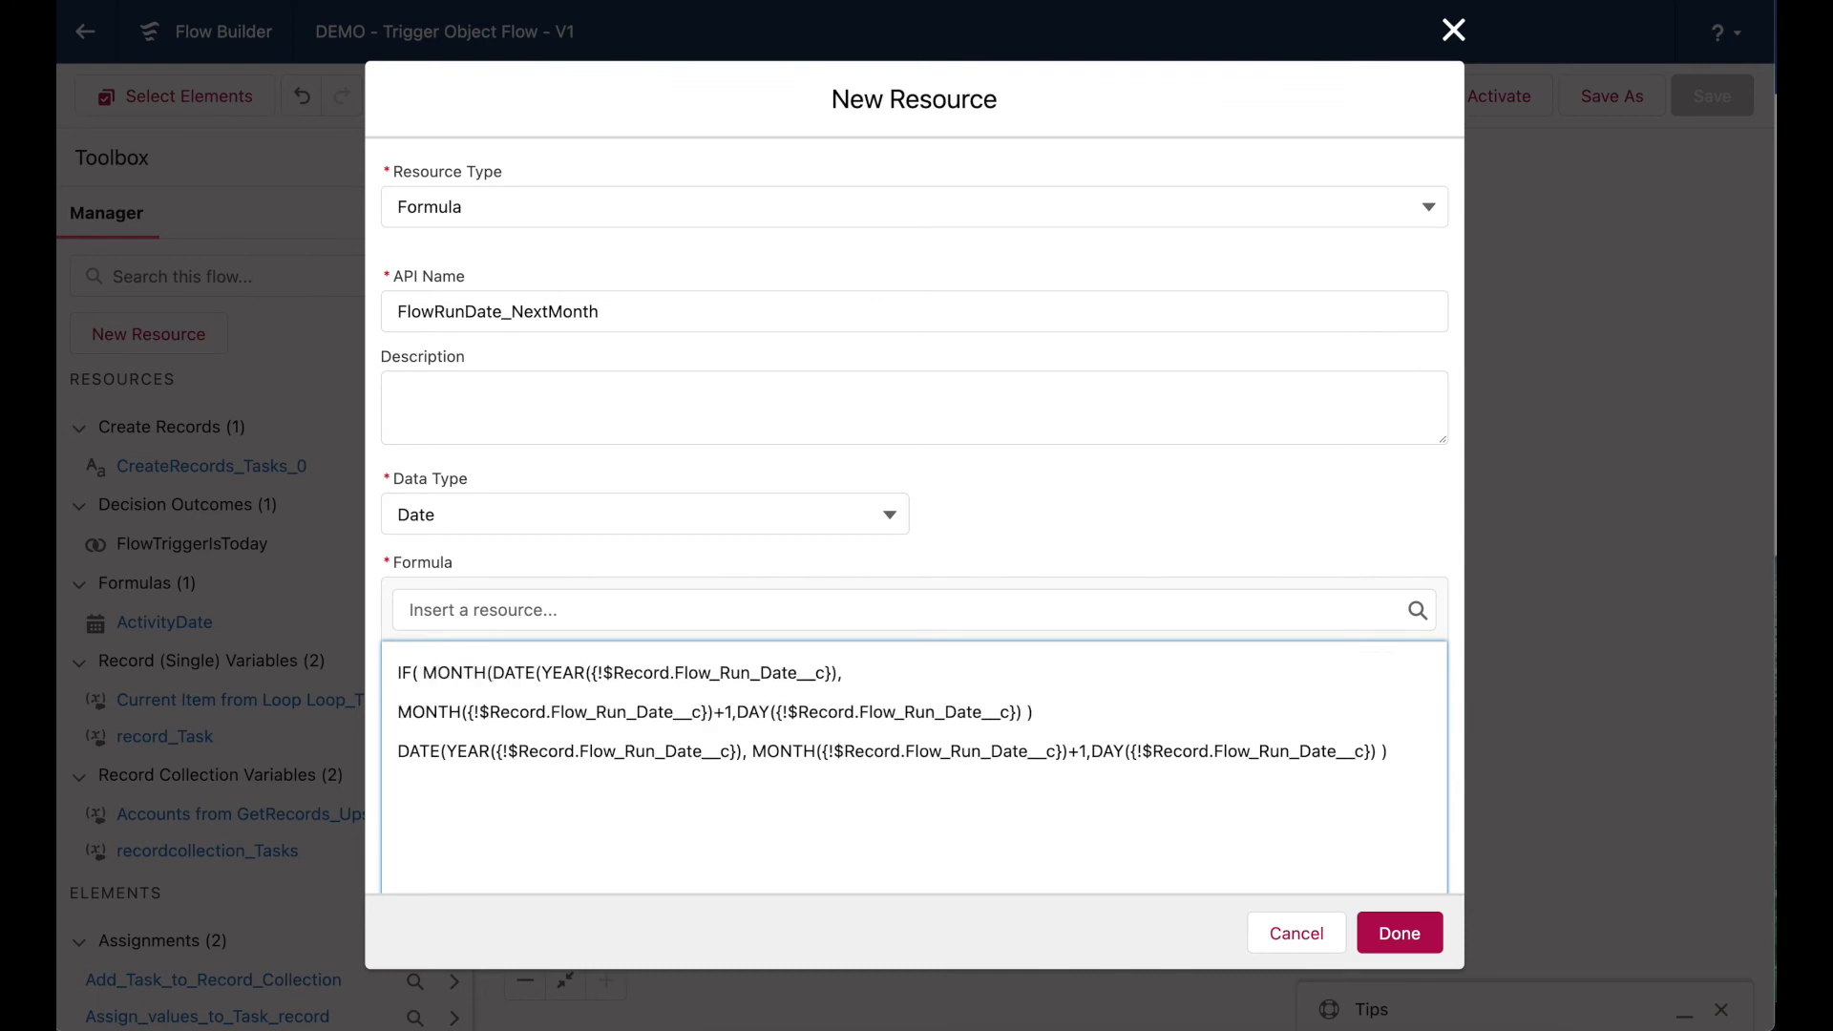
key("ctrl+z")
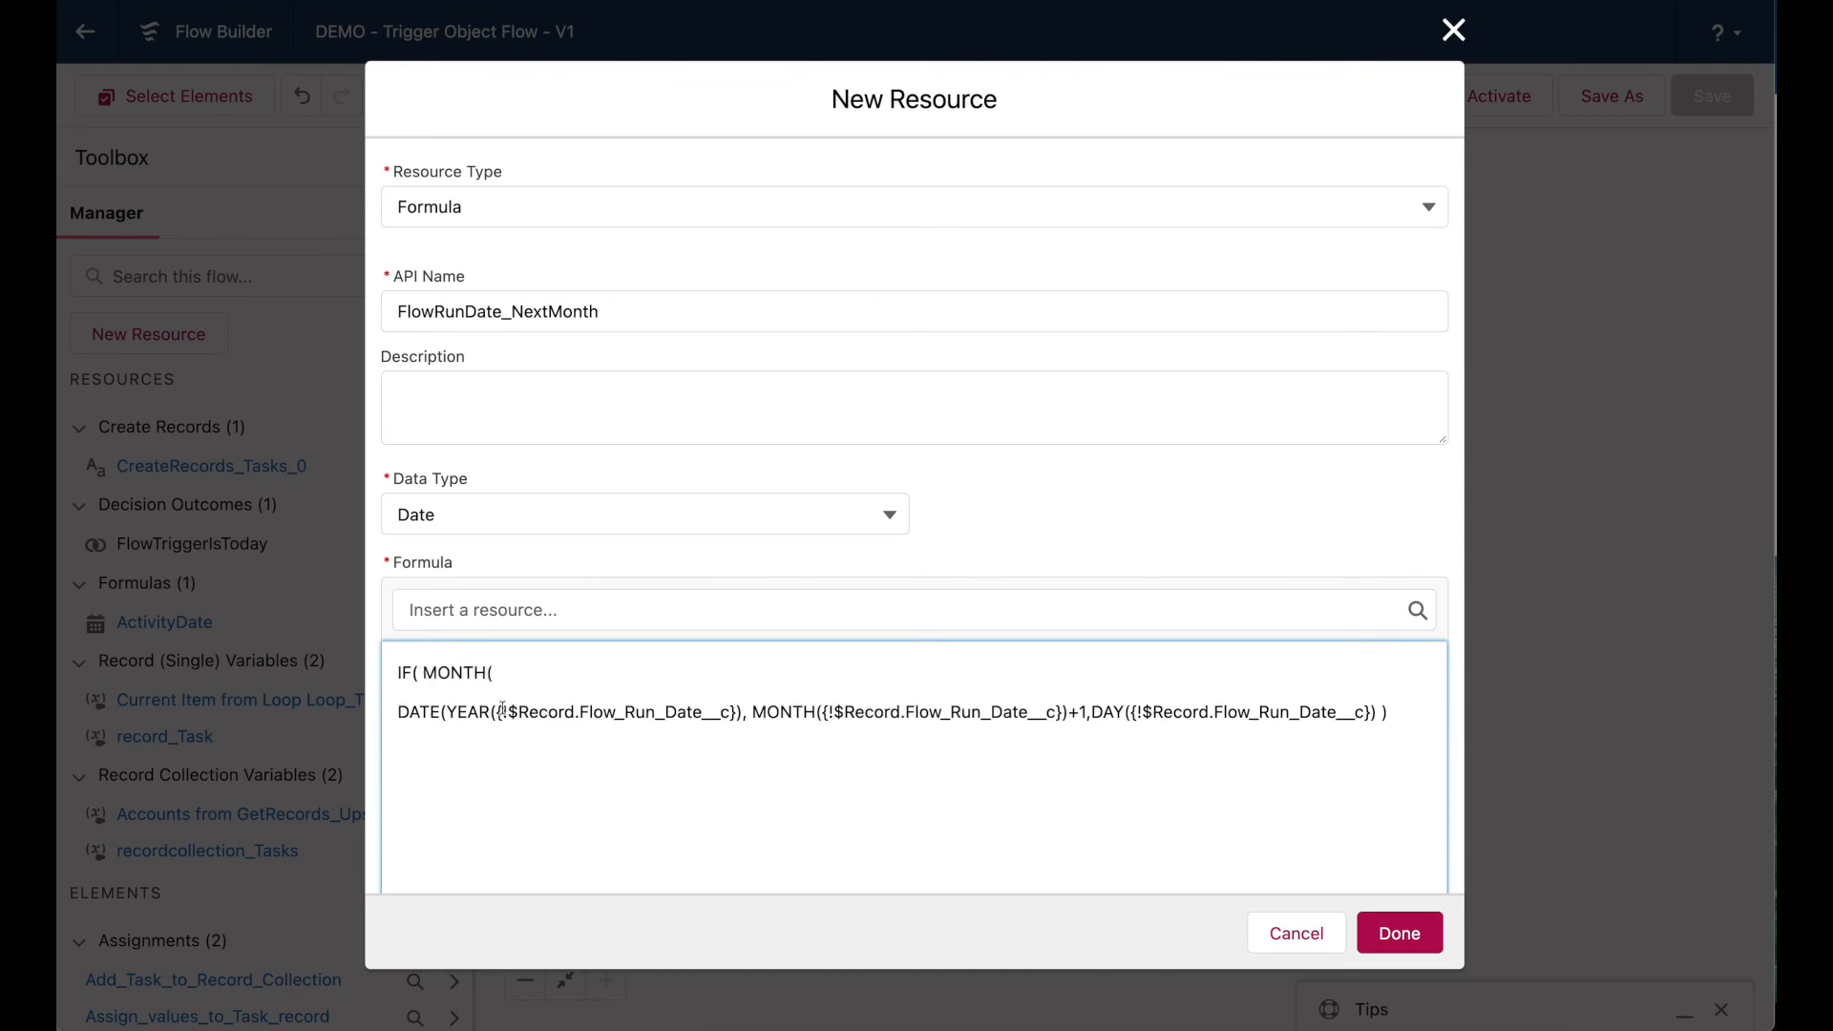
left_click_drag(498, 711, 735, 707)
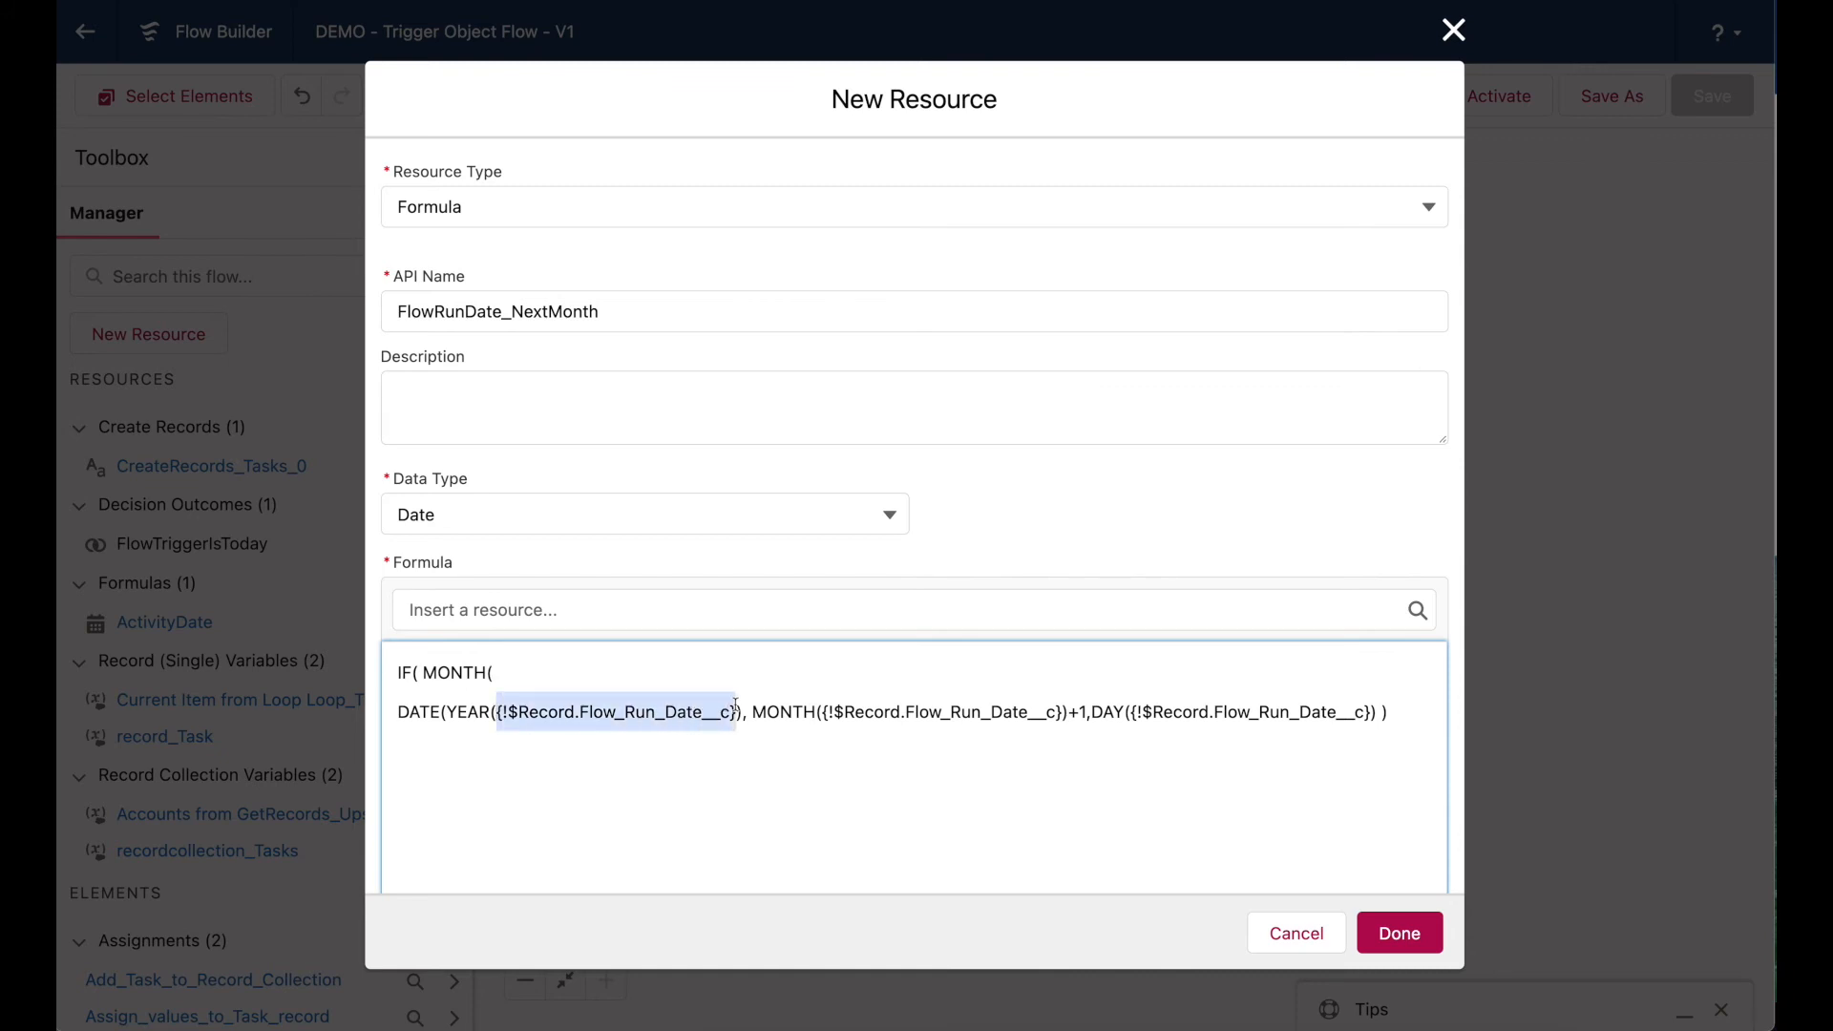
key("ctrl+c")
left_click(628, 679)
key("ctrl+v")
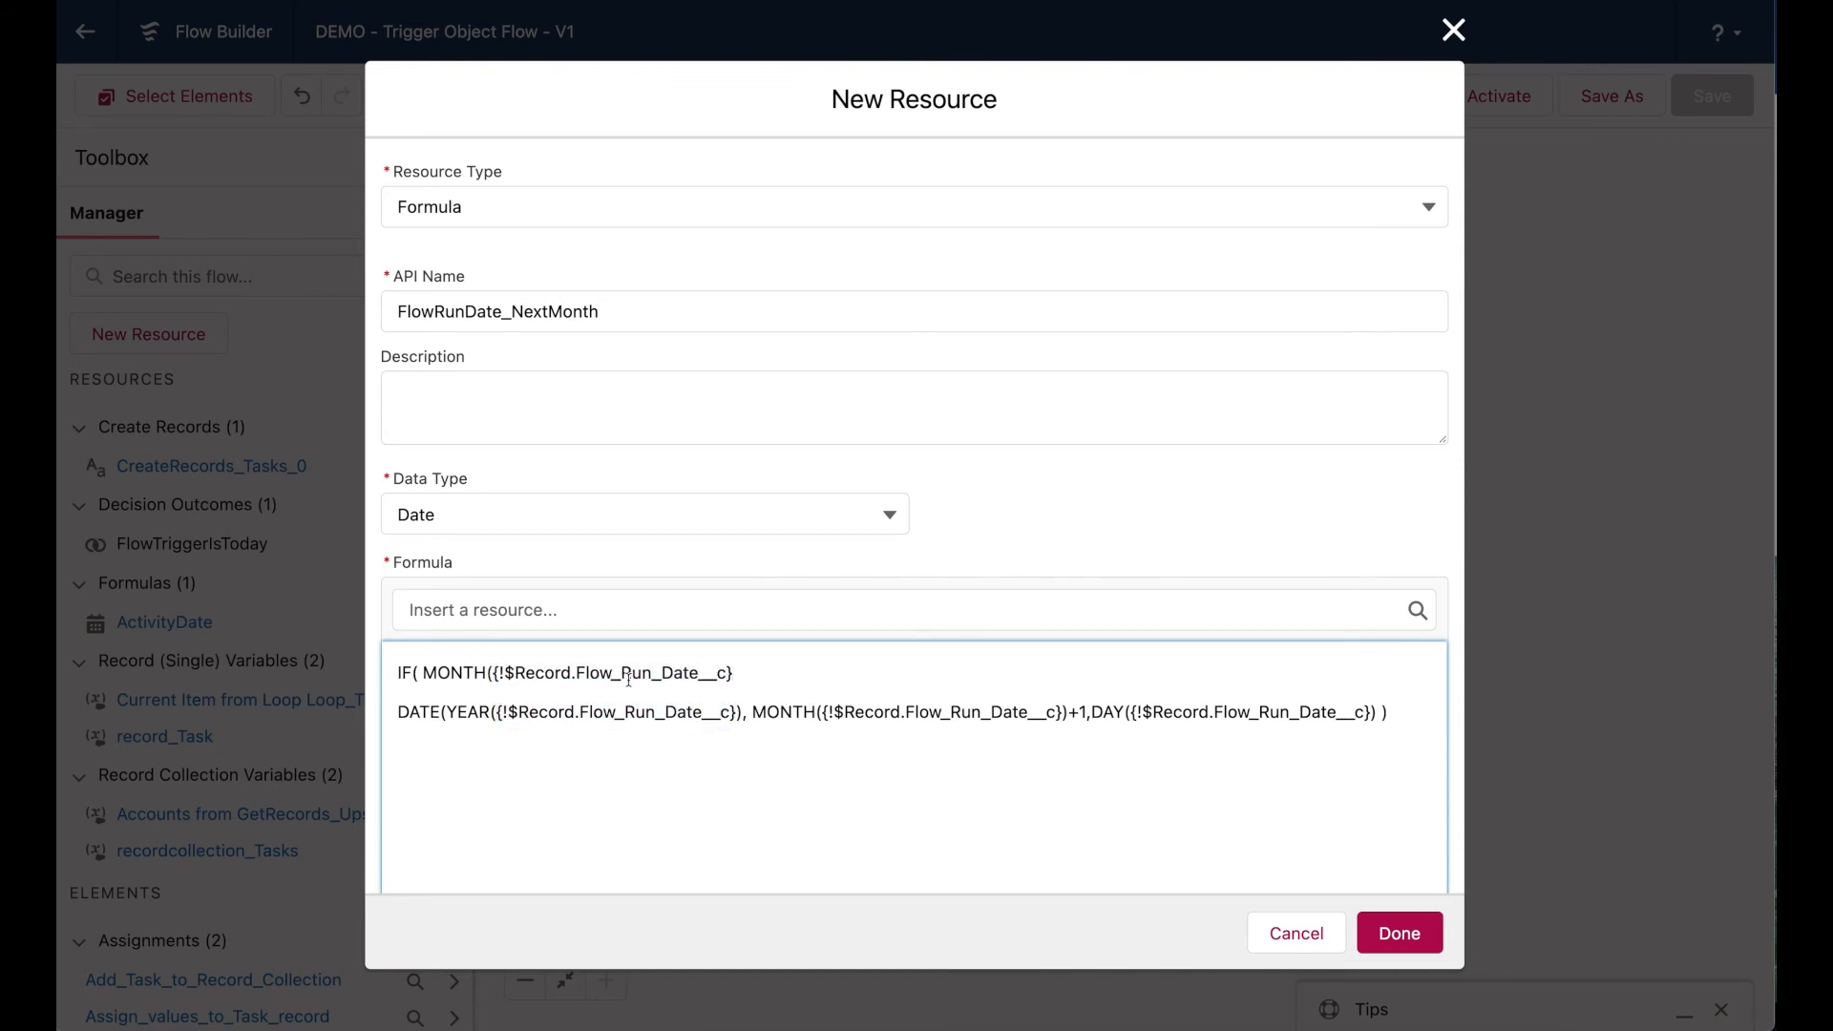
type(")")
type(" <")
type(" 12,")
End the DATE line with a comma and duplicate that line directly below it.
type(" ,")
key("shift+Up")
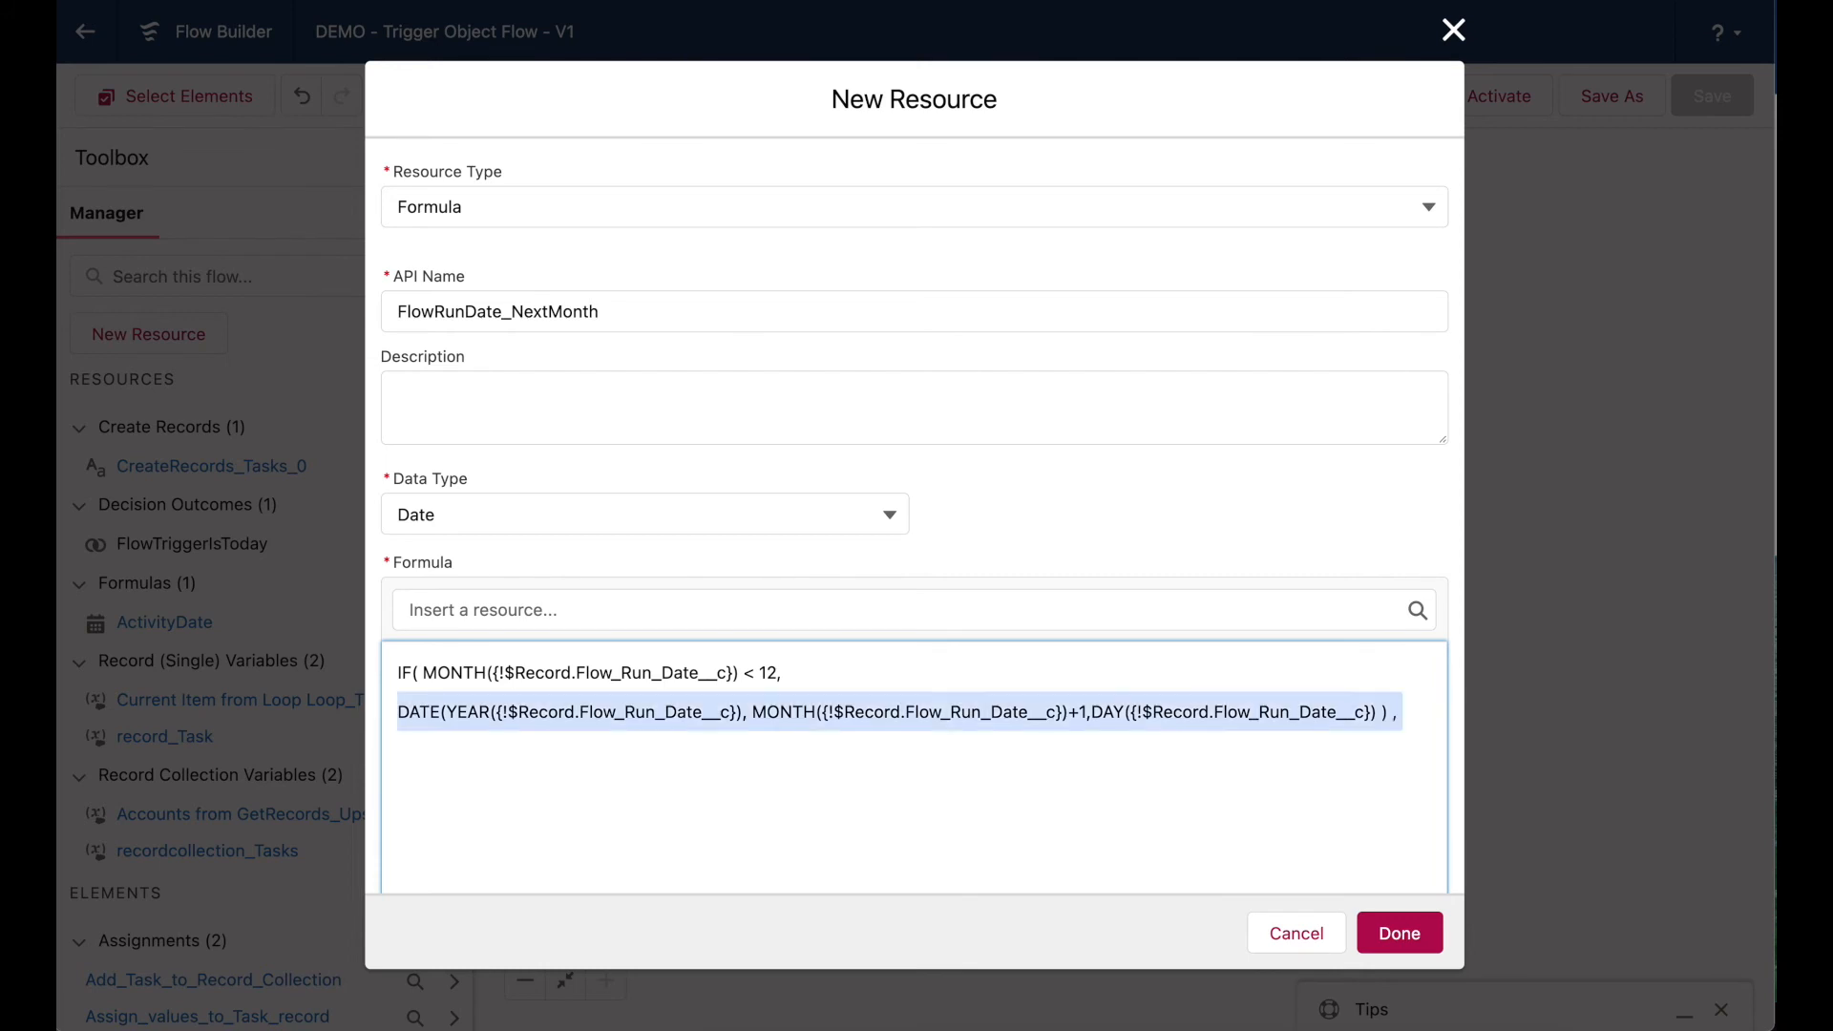
key("Down")
key("Up")
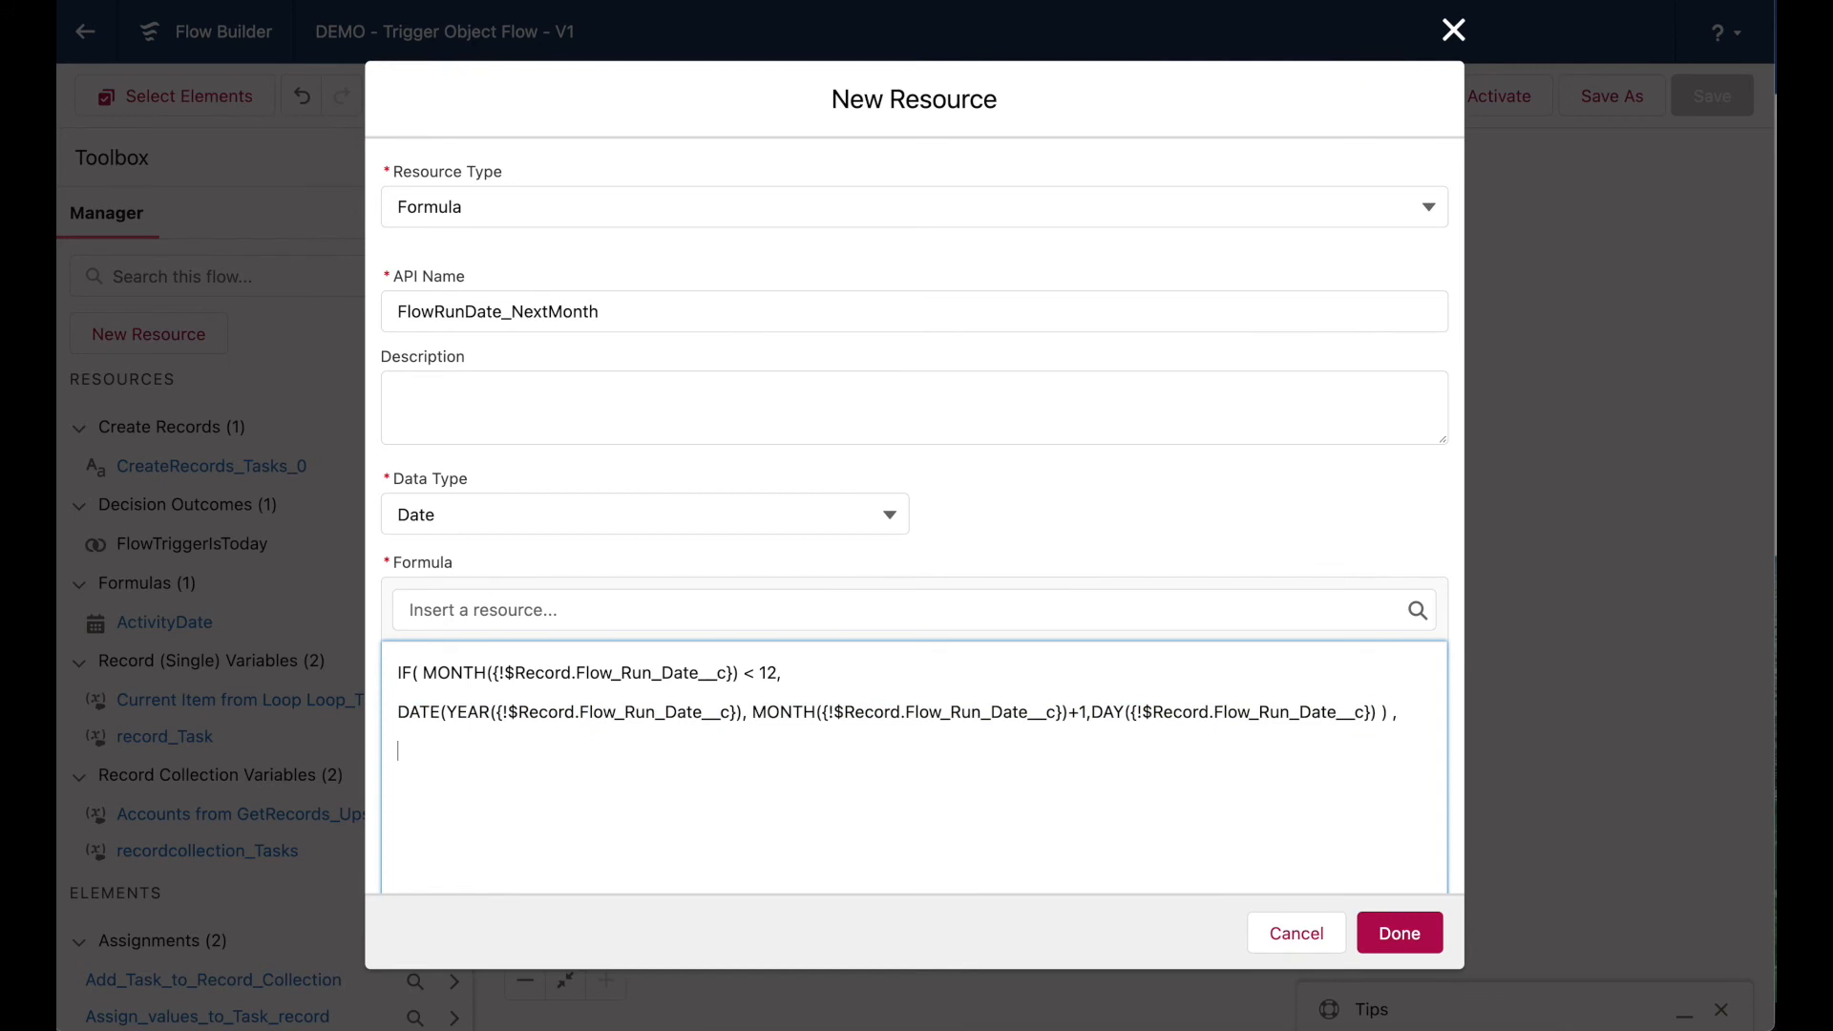
key("ctrl+v")
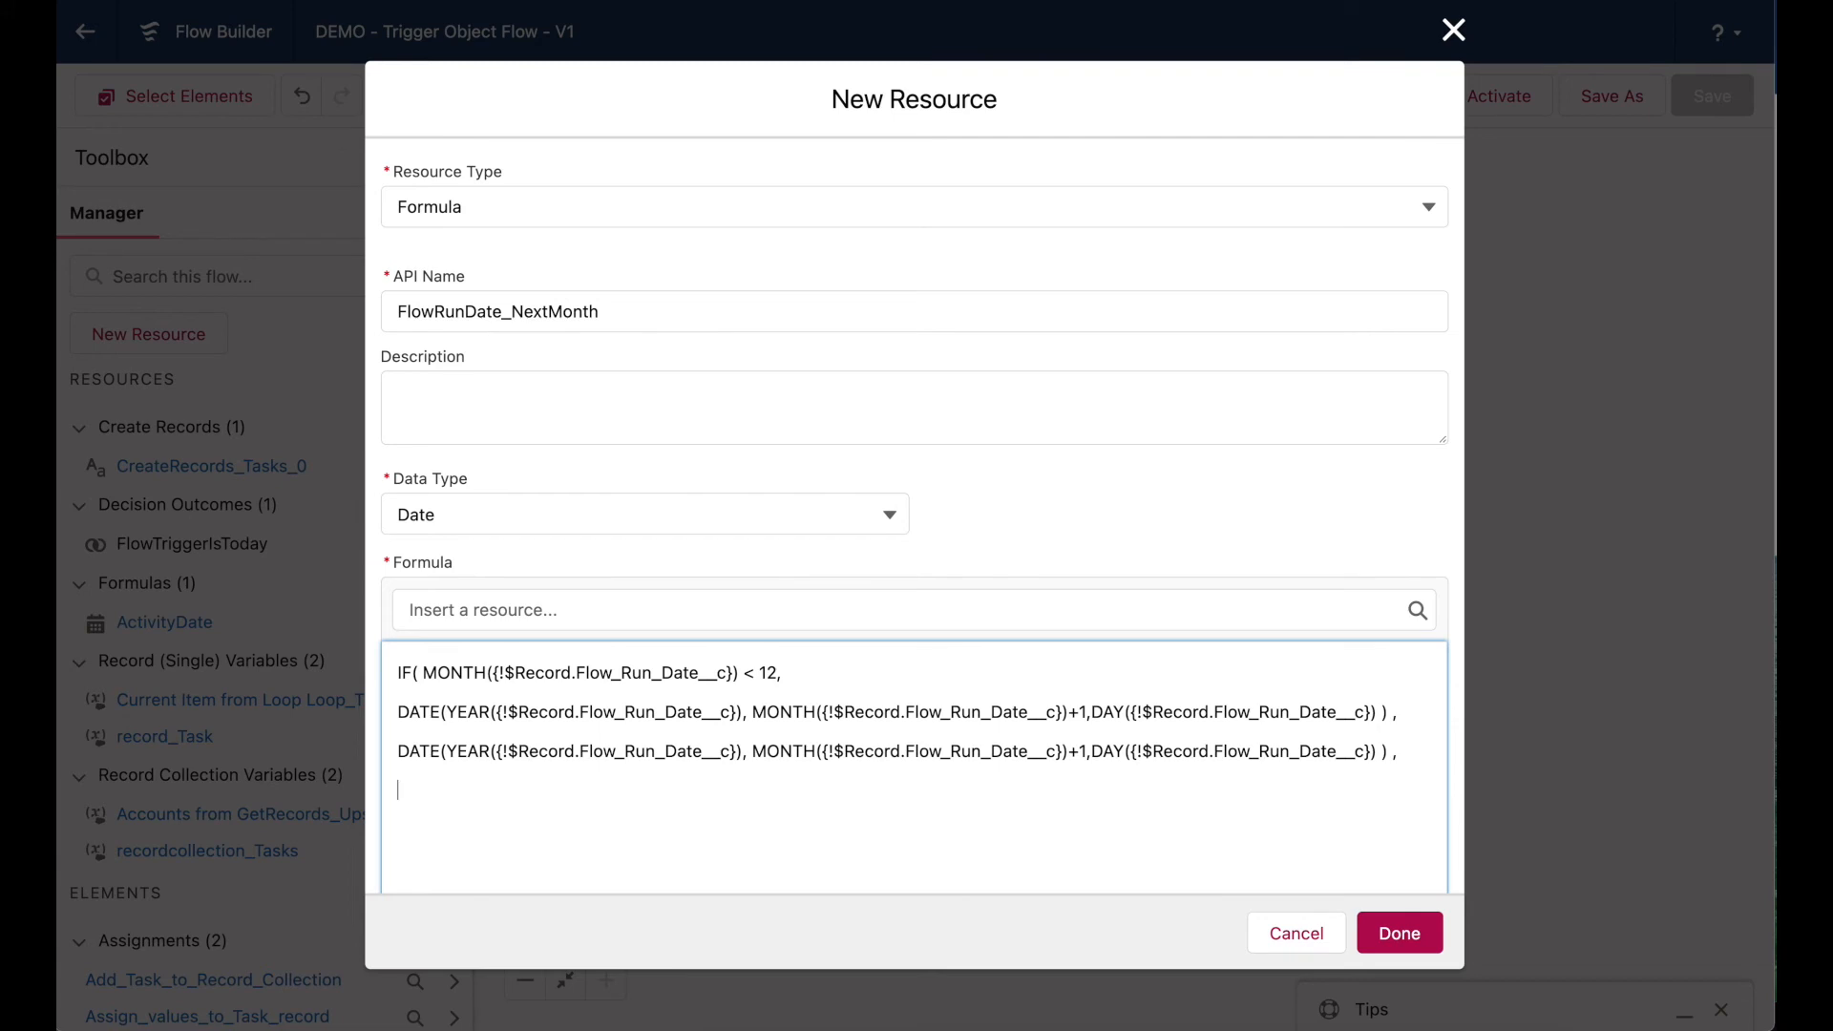
Add +1 after the YEAR function in the duplicated DATE line.
key("Up")
key("Right")
key("Right")
key("Right")
key("Right")
key("Right")
key("Right")
key("Right")
key("Right")
key("Right")
key("Right")
key("Right")
key("Right")
key("Right")
key("Right")
key("Right")
key("Right")
key("Right")
key("Right")
key("Right")
key("Right")
key("Right")
key("Right")
key("Right")
key("Right")
key("Right")
key("Right")
key("Right")
key("Right")
key("Right")
key("Right")
key("Right")
type("+1")
Reduce the month argument in the duplicated DATE line to 1 by removing its MONTH function and plus sign.
key("Right")
key("Right")
key("shift+Right")
key("shift+Right")
key("shift+Right")
key("shift+Right")
key("shift+Right")
key("shift+Right")
key("shift+Right")
key("shift+Right")
key("shift+Right")
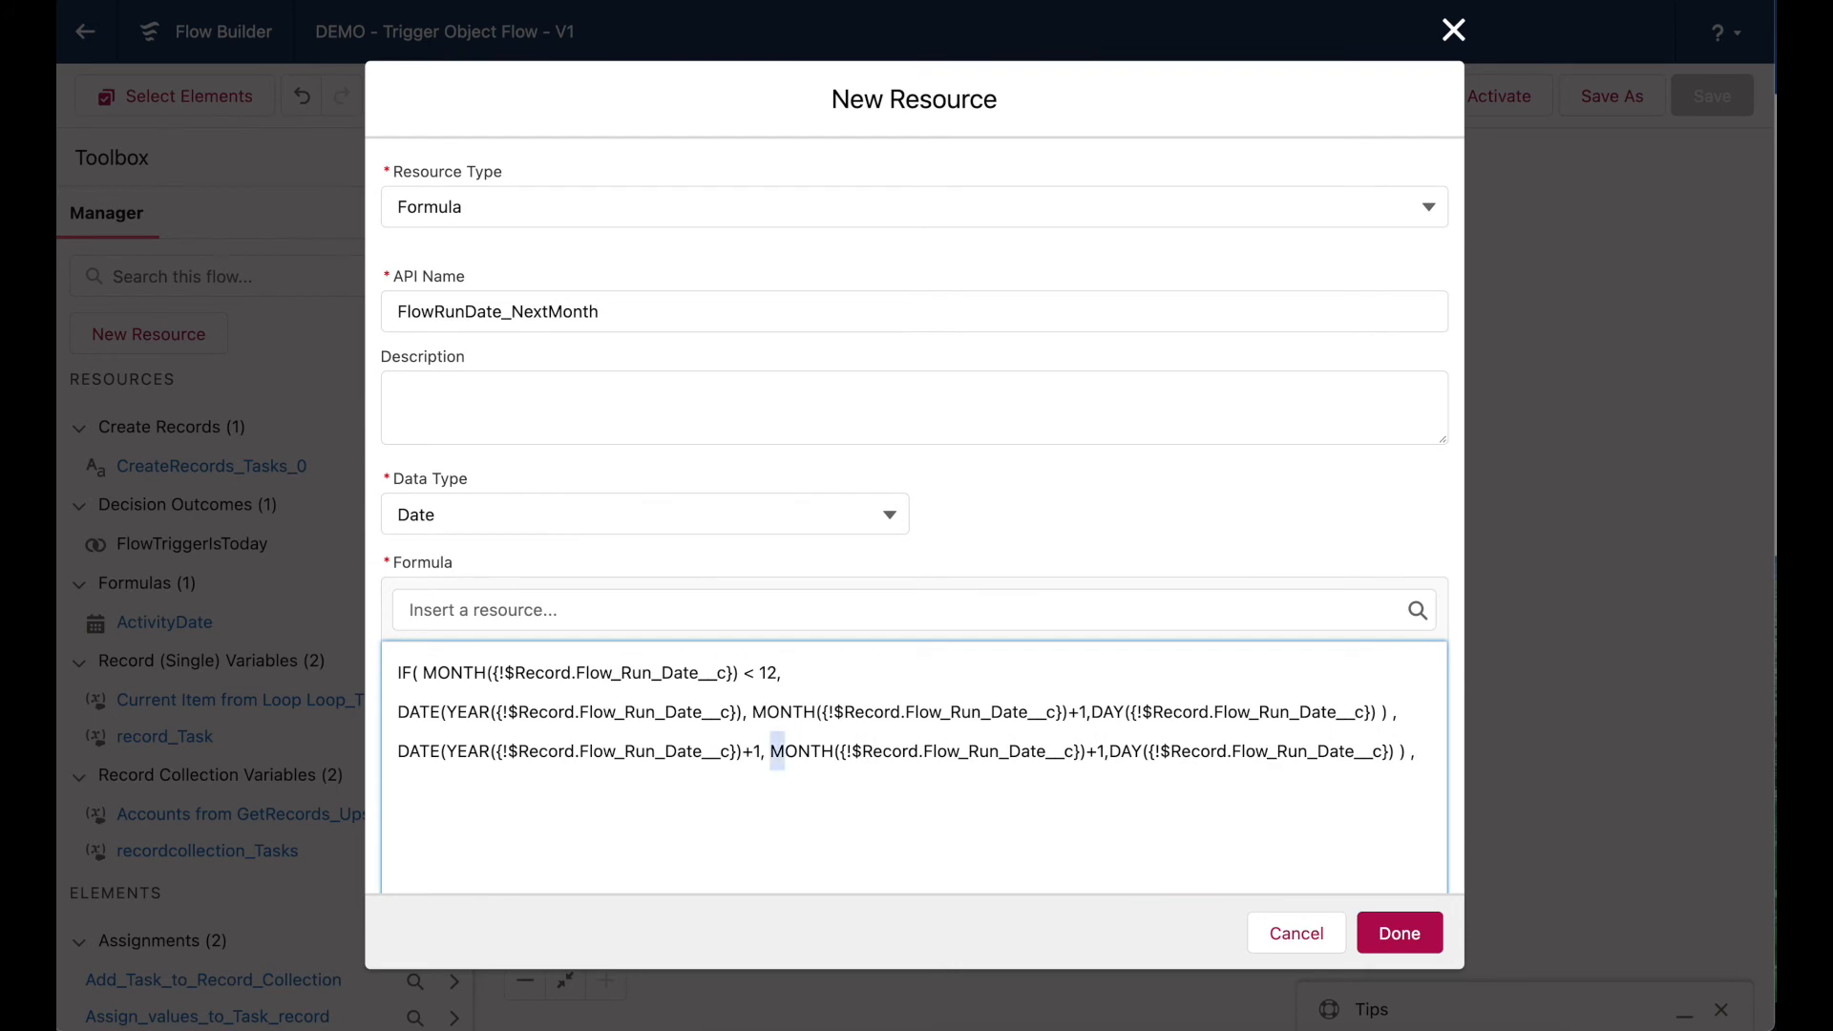
key("shift+Right")
key("shift+Right")
key("shift+Right")
key("shift+Right")
key("shift+Right")
key("shift+Right")
key("shift+Right")
key("shift+Right")
key("shift+Right")
key("shift+Right")
key("shift+Right")
key("shift+Right")
key("shift+Right")
key("shift+Right")
key("shift+Right")
key("shift+Right")
key("shift+Right")
key("shift+Right")
key("shift+Right")
key("shift+Right")
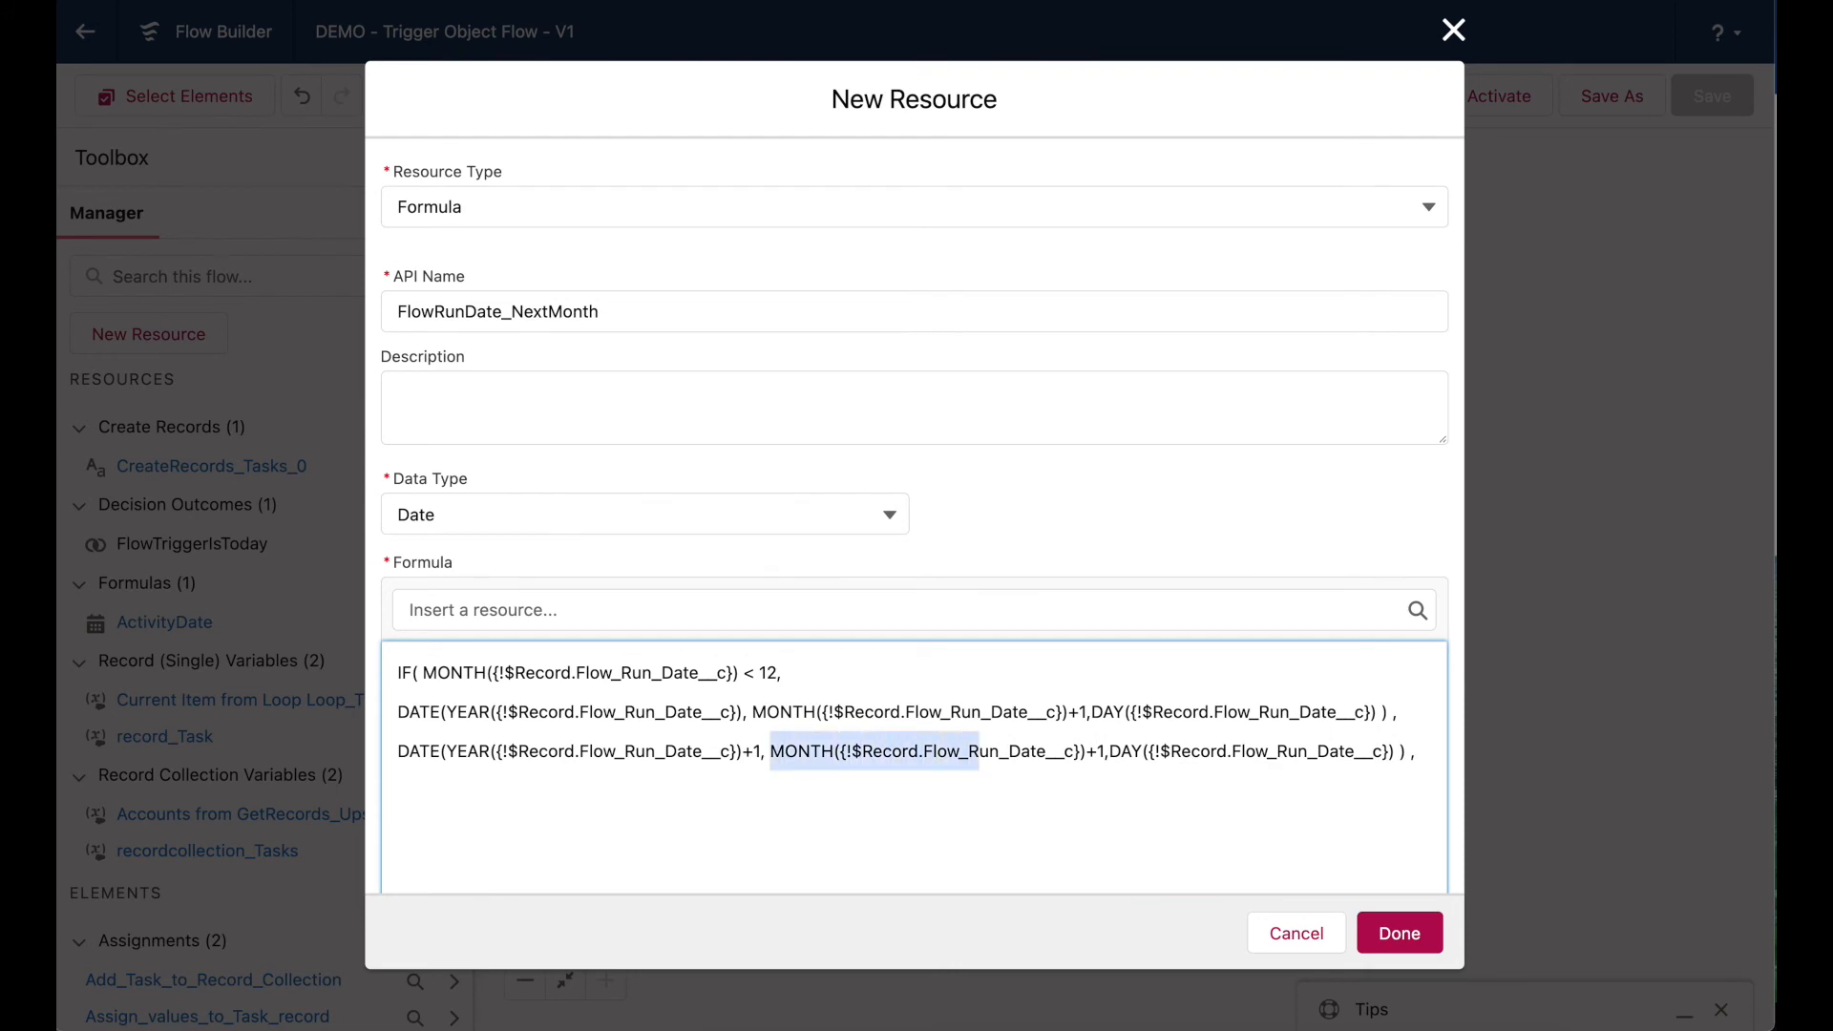
key("shift+Right")
key("shift+Right")
key("shift+Right")
key("shift+Left")
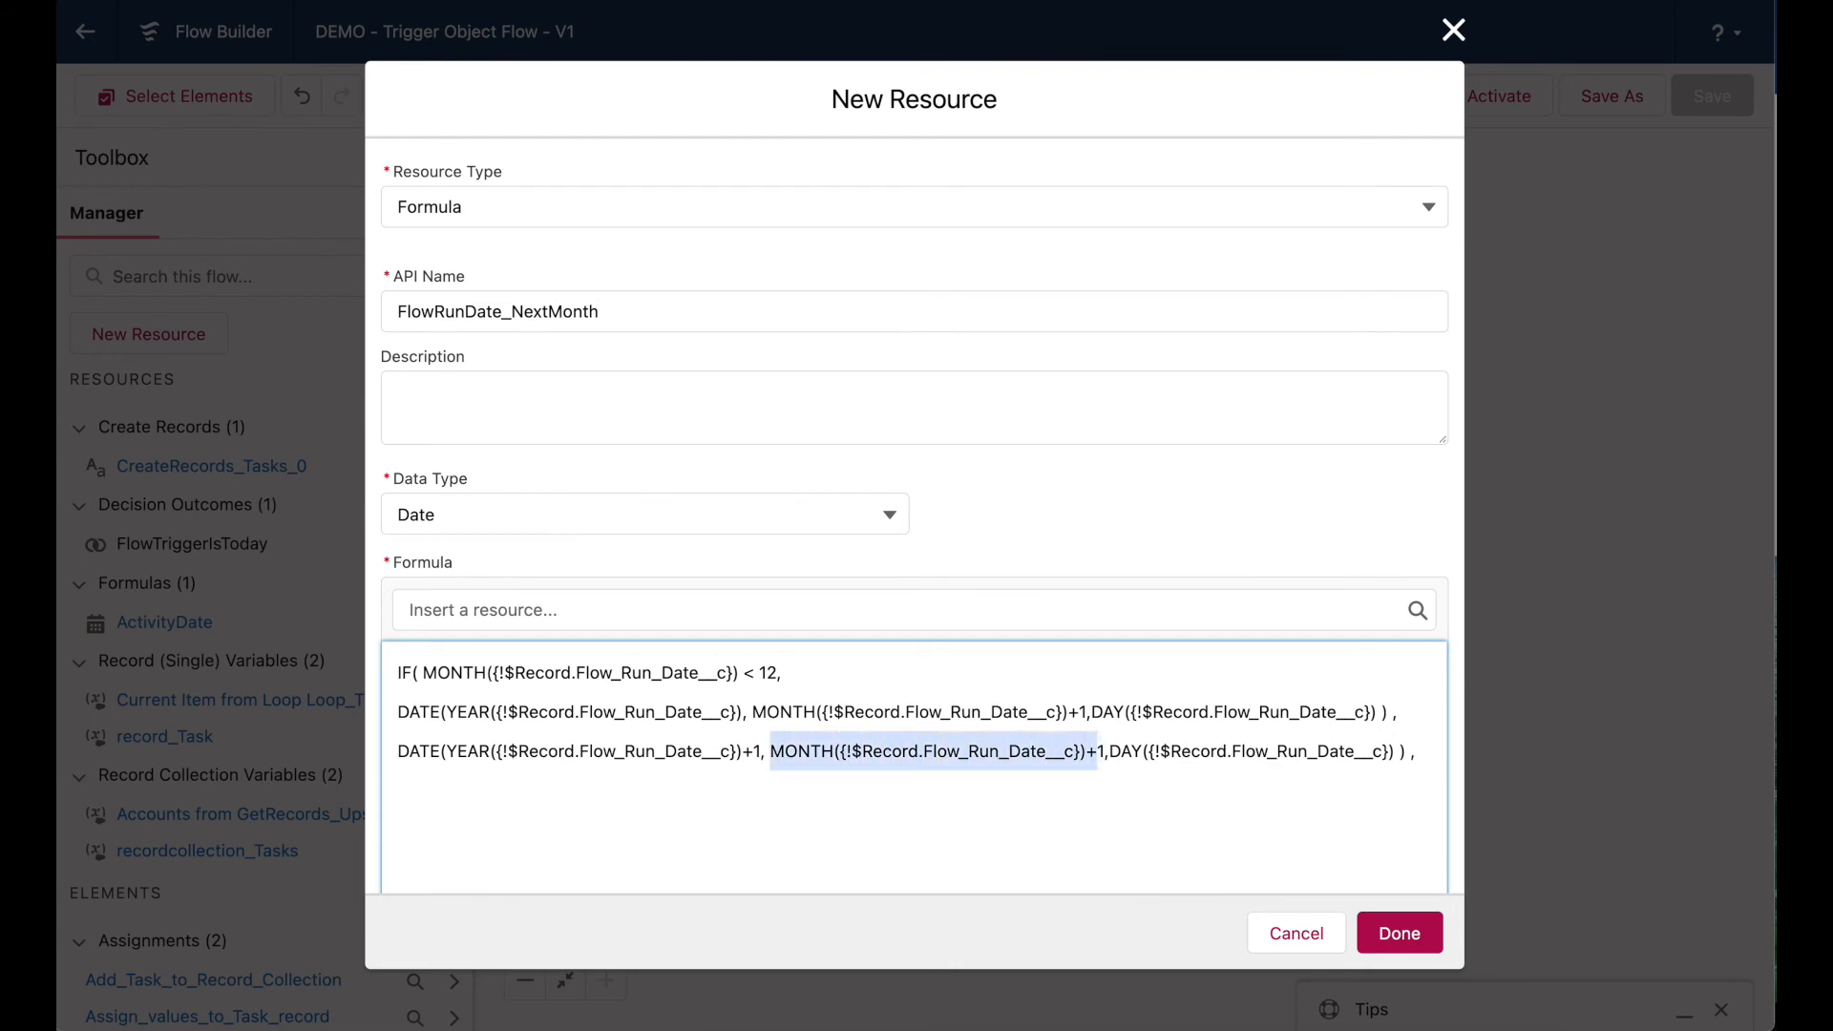
key("BackSpace")
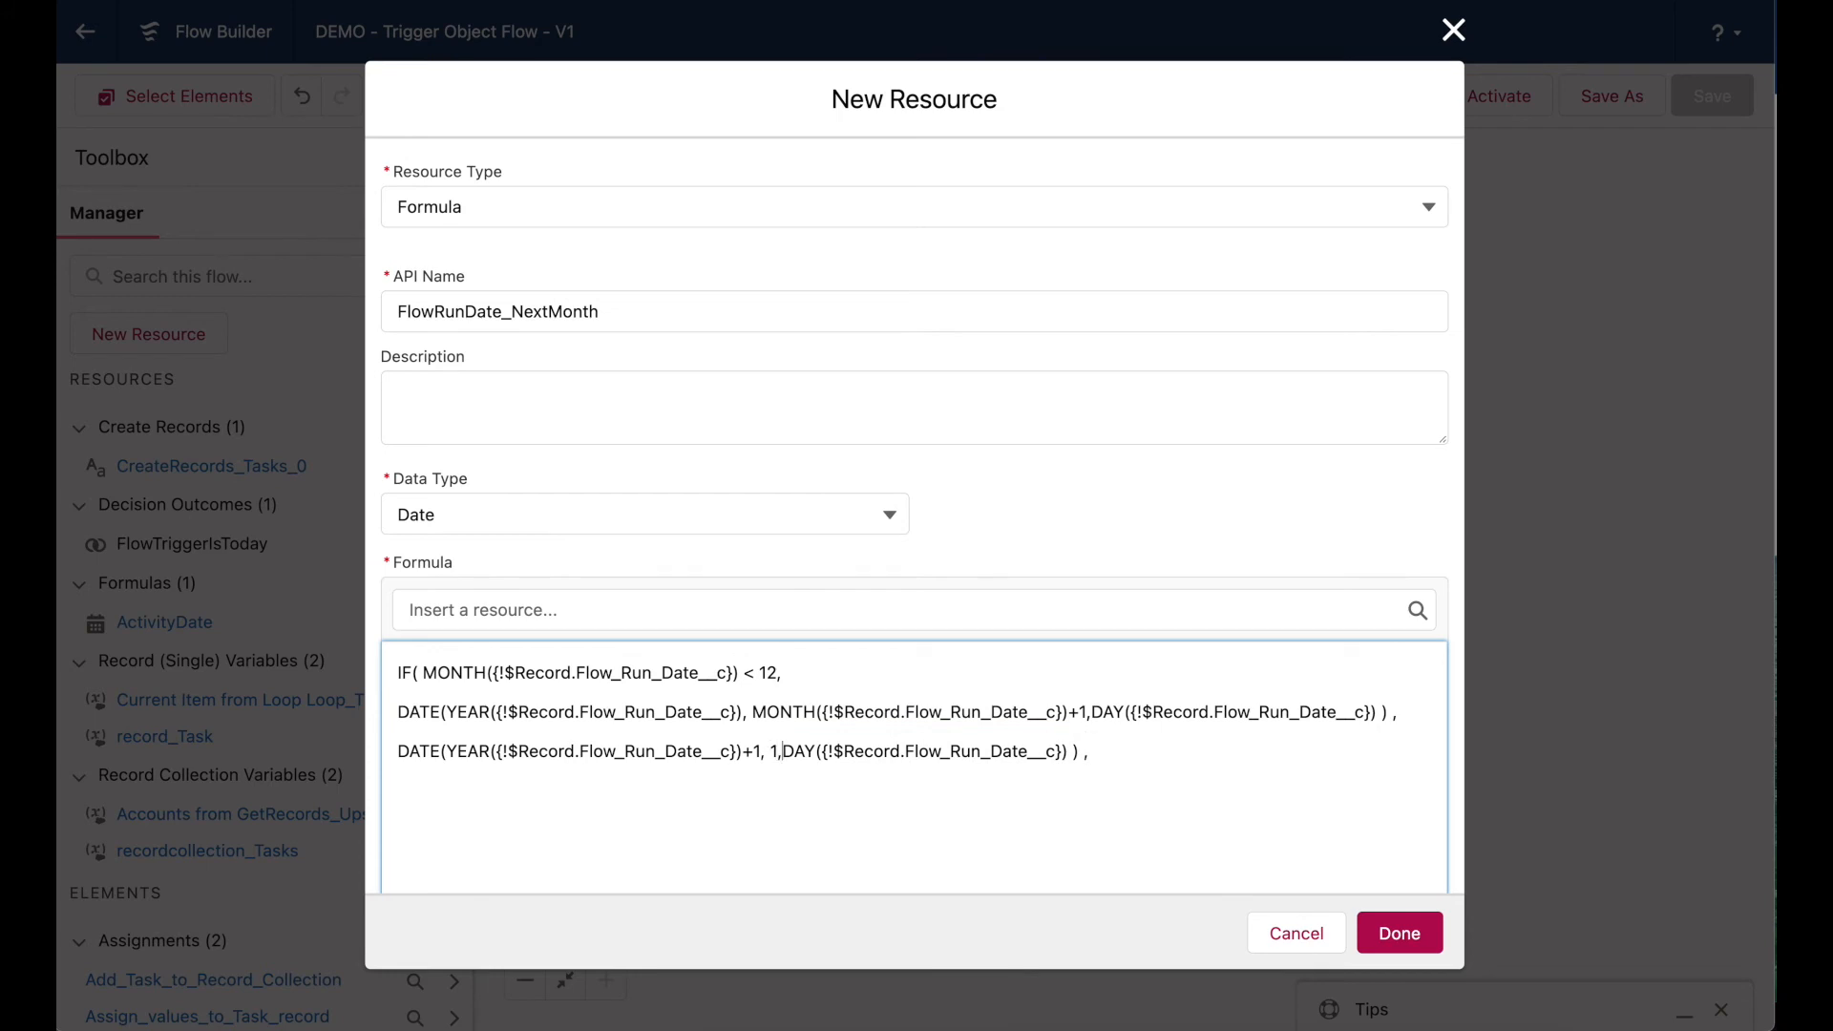
Finish the FlowRunDate_NextMonth formula as the value for Flow_Run_Date__c, then finish the Update Records element and save the flow.
key("BackSpace")
left_click(1375, 931)
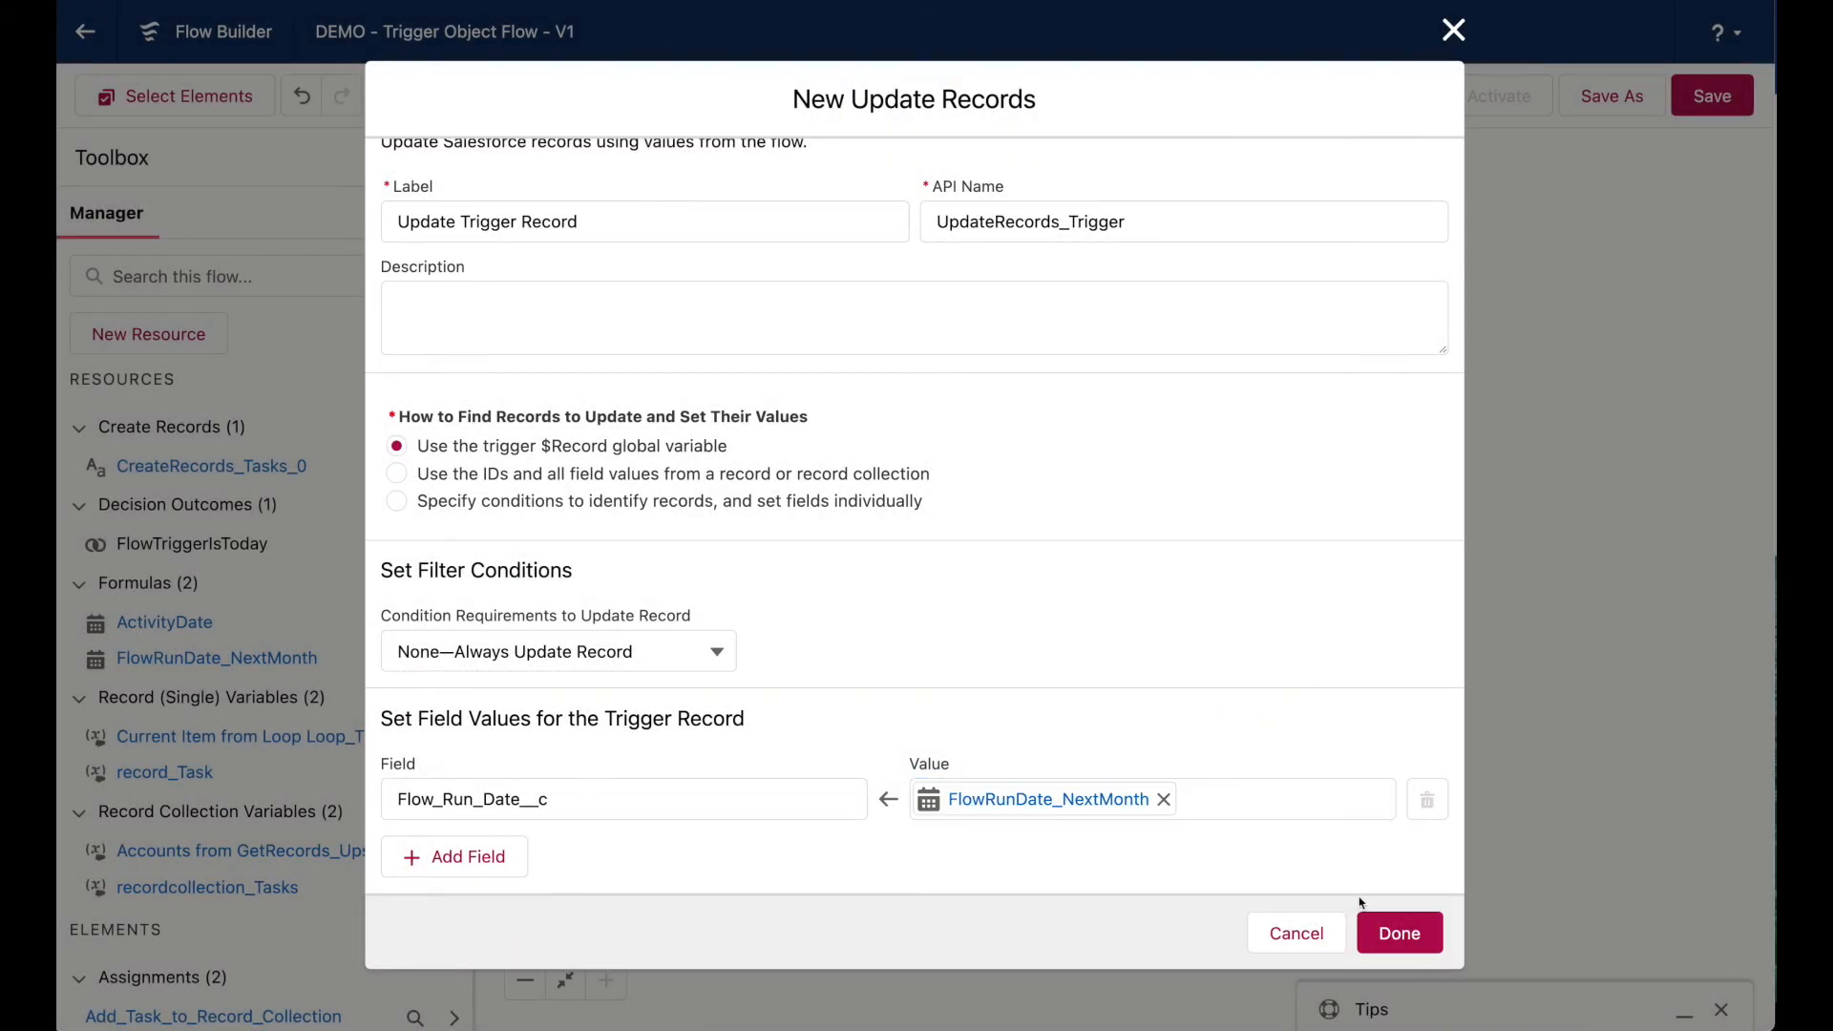
left_click(1374, 924)
left_click(1711, 96)
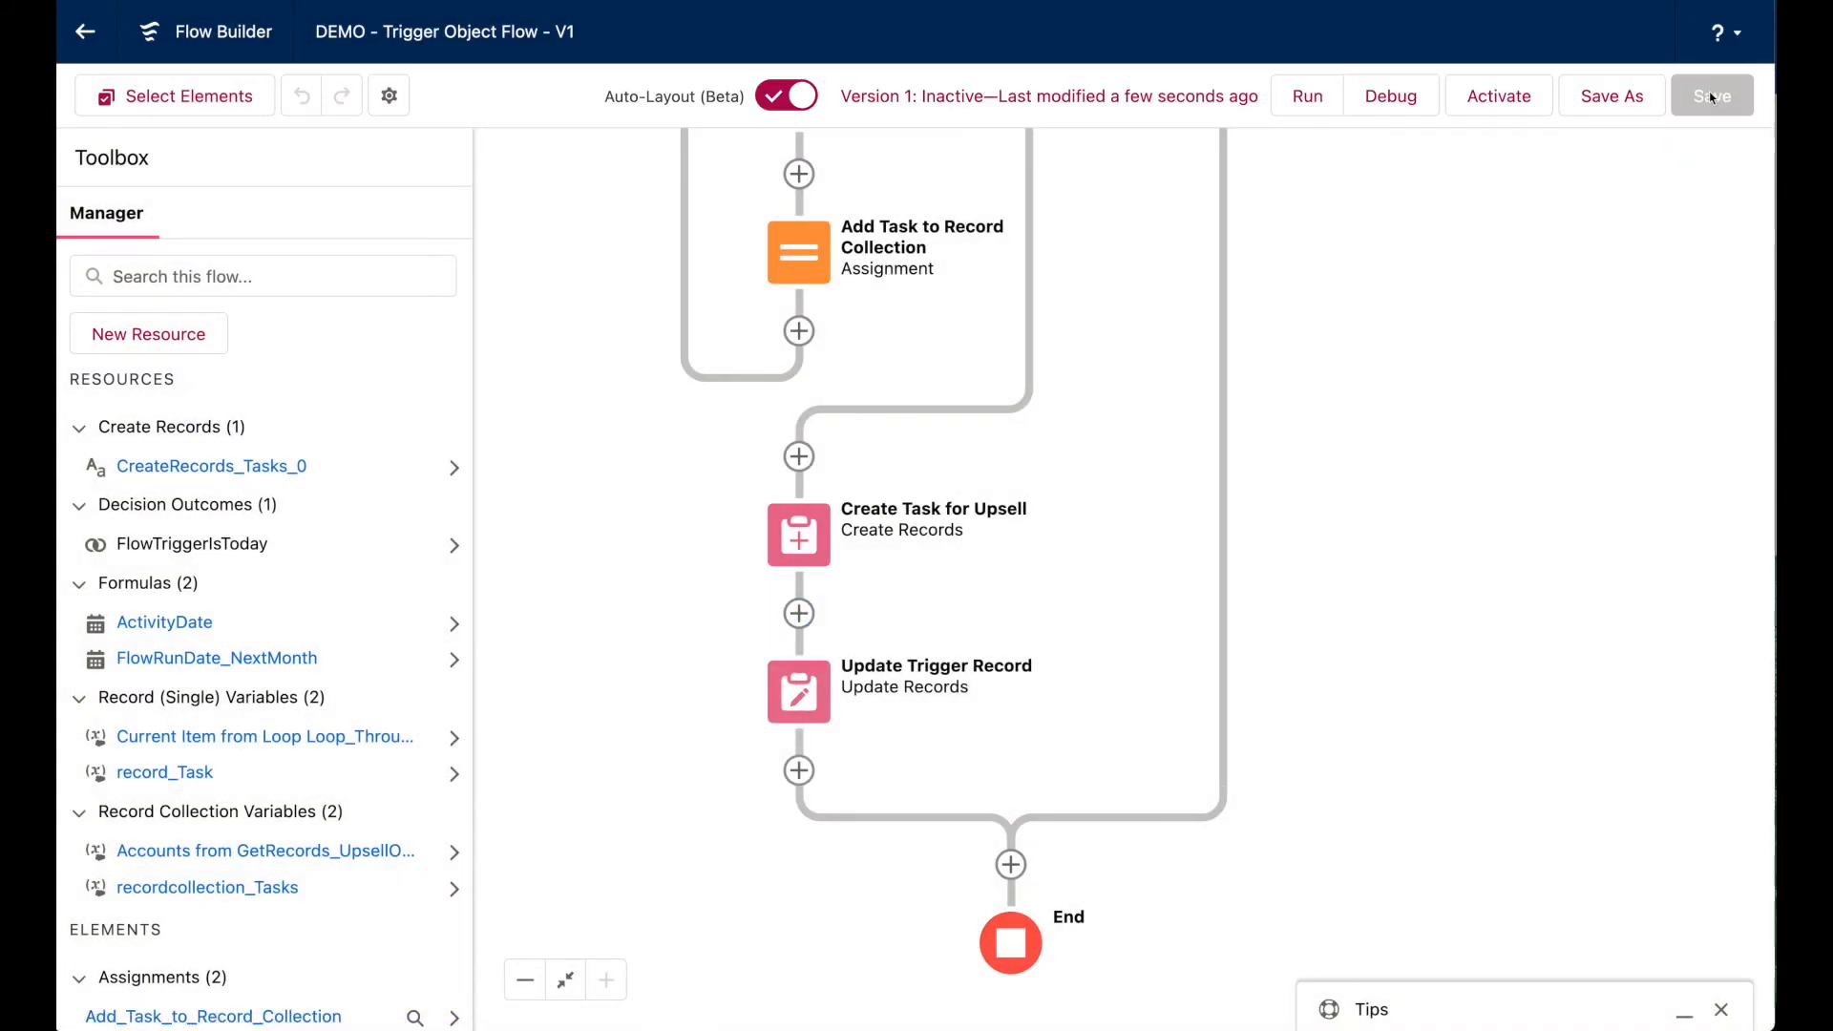
scroll(1400, 414, "up", 10)
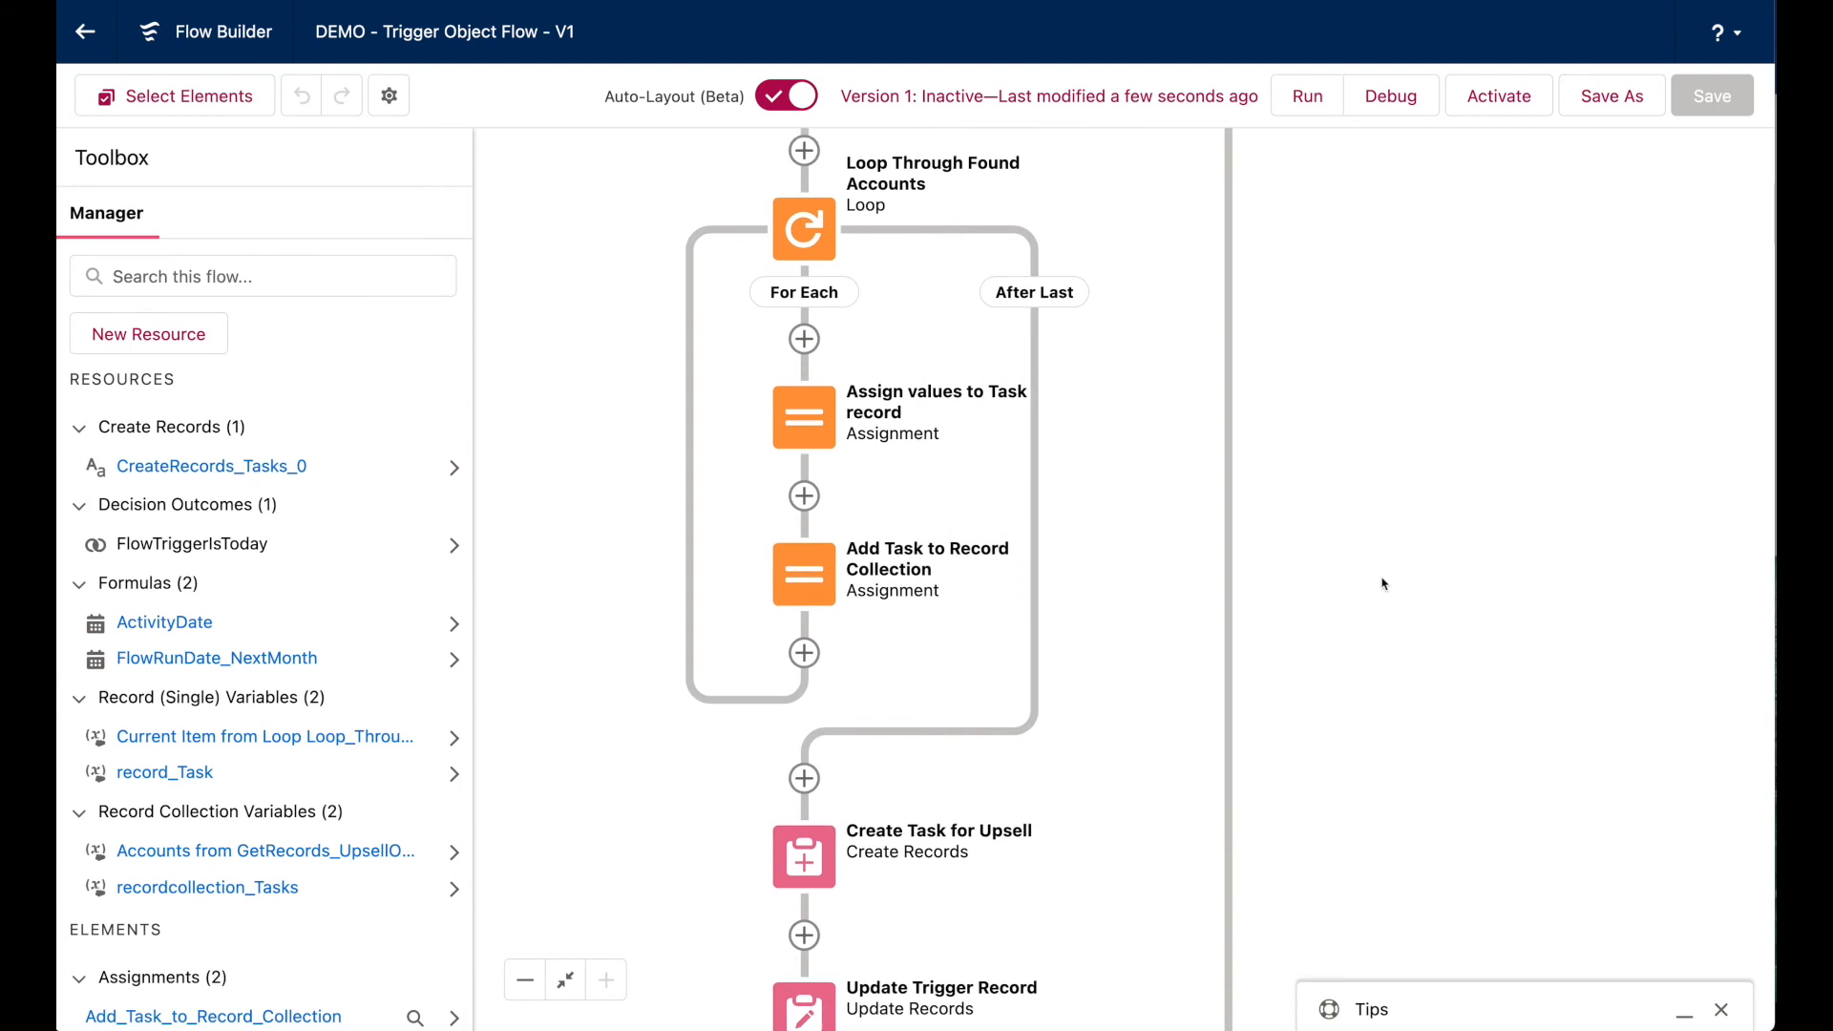
left_click(525, 980)
left_click(525, 981)
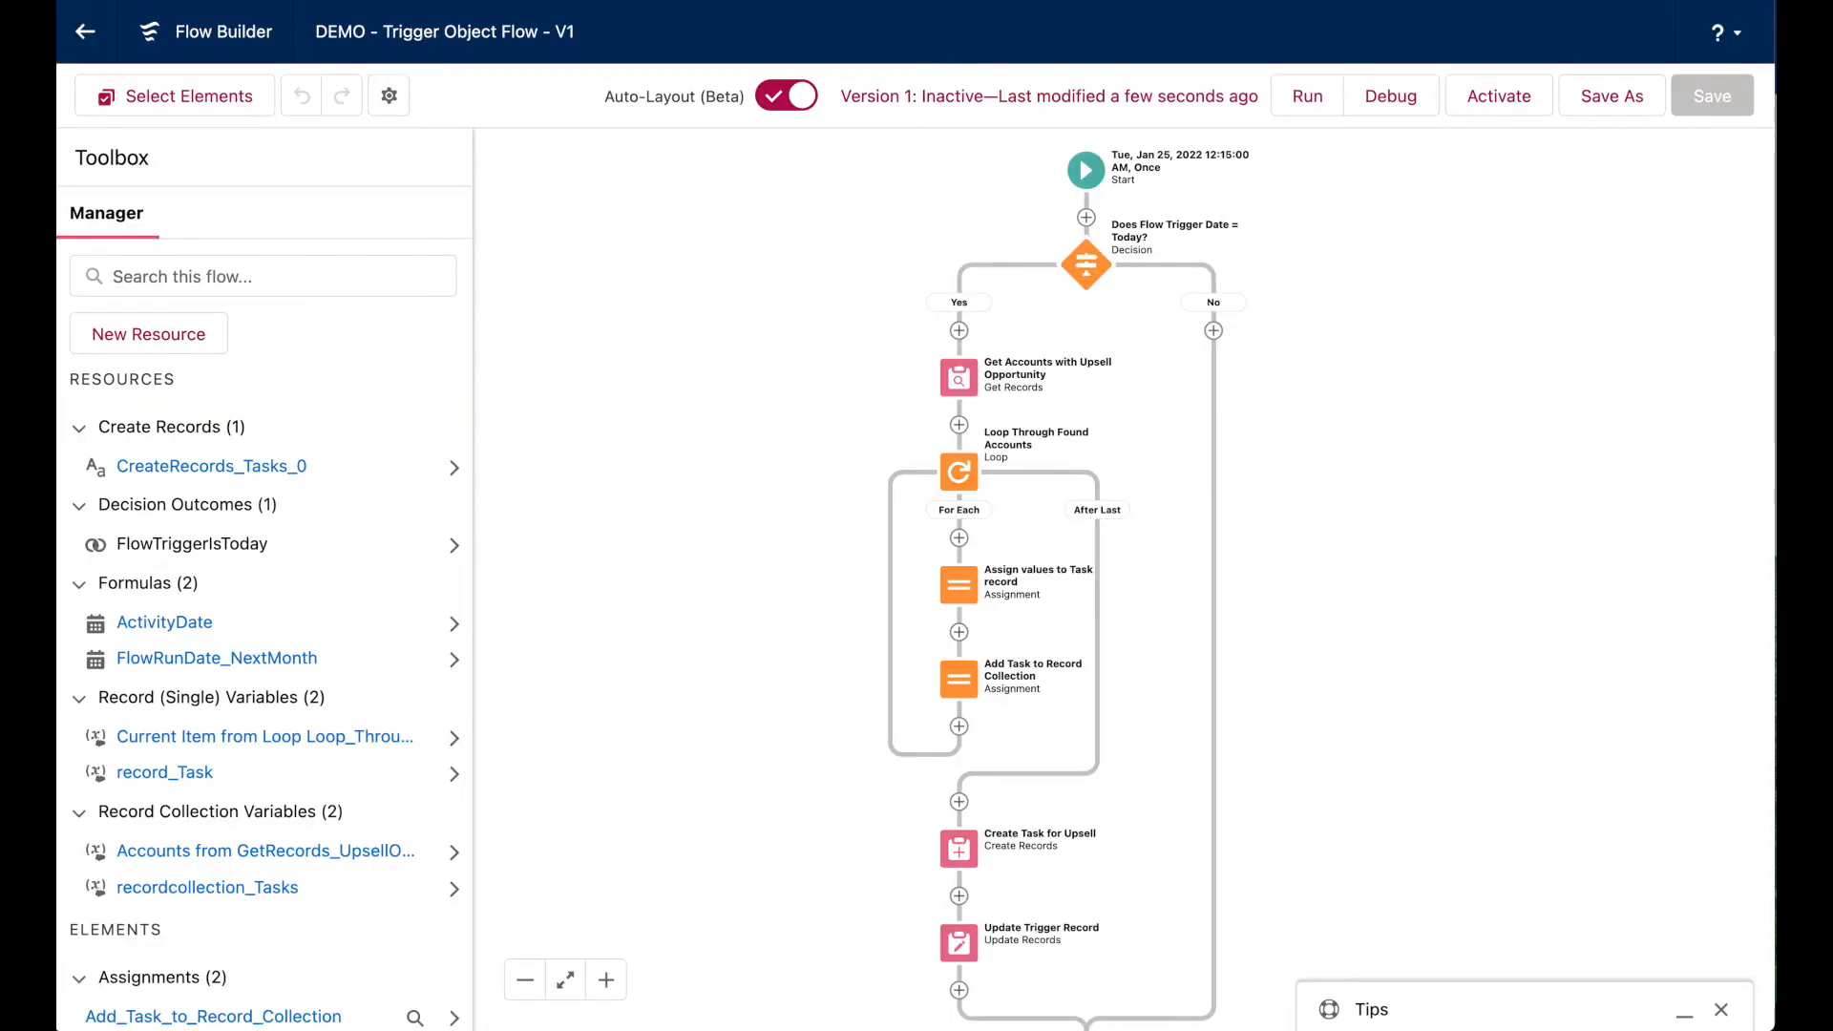
Set the flow schedule's start date to Jan 24, 2022 and its start time to 9:00 PM.
left_click(1088, 174)
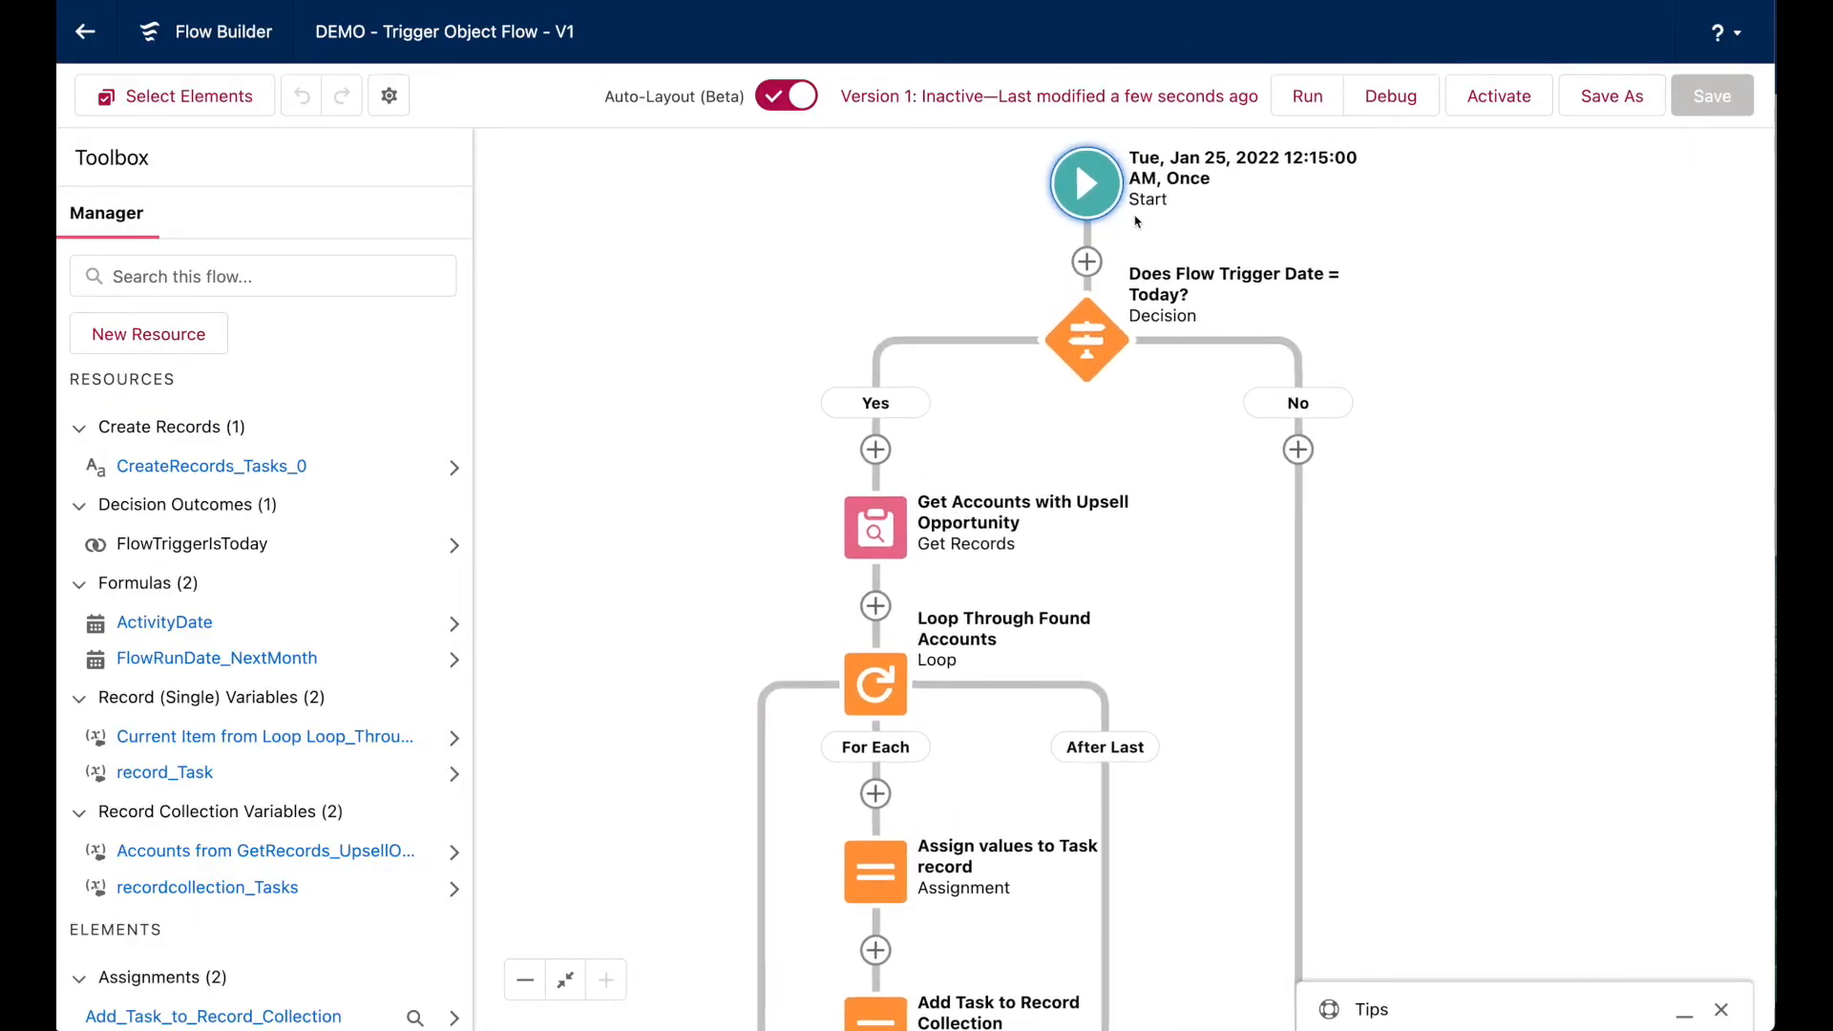
left_click(1247, 307)
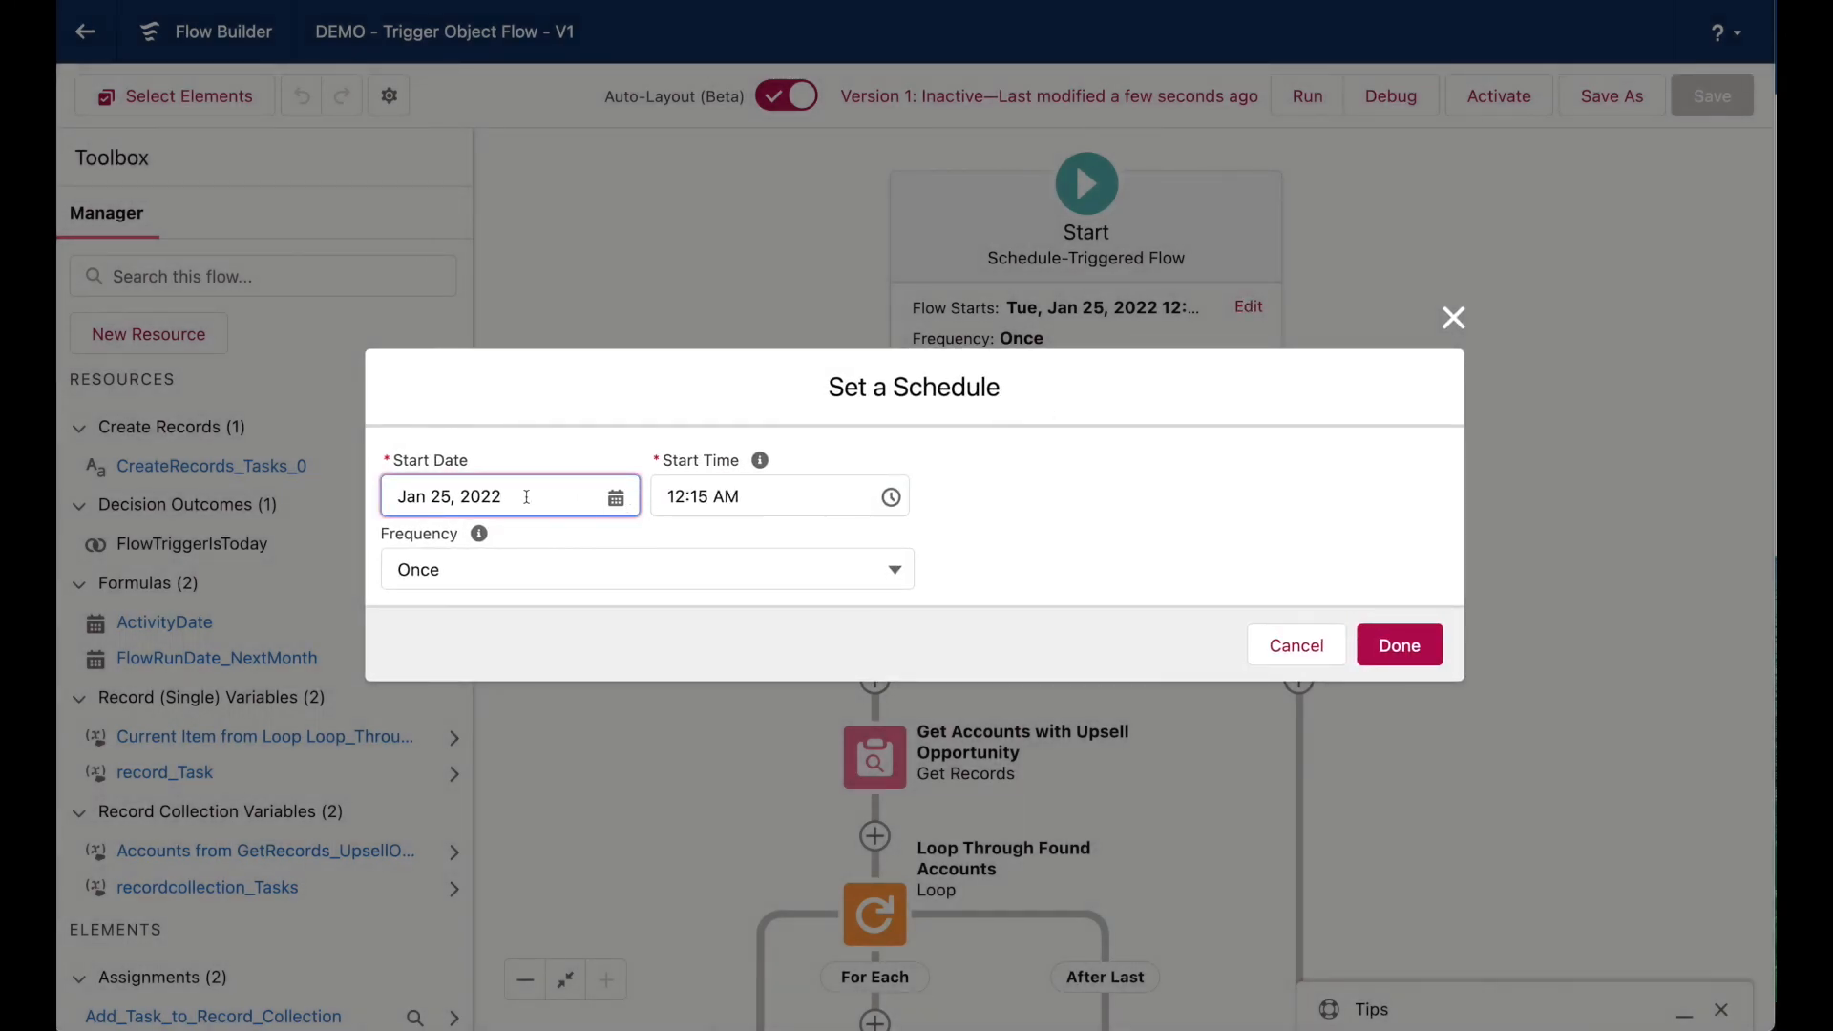
left_click(458, 496)
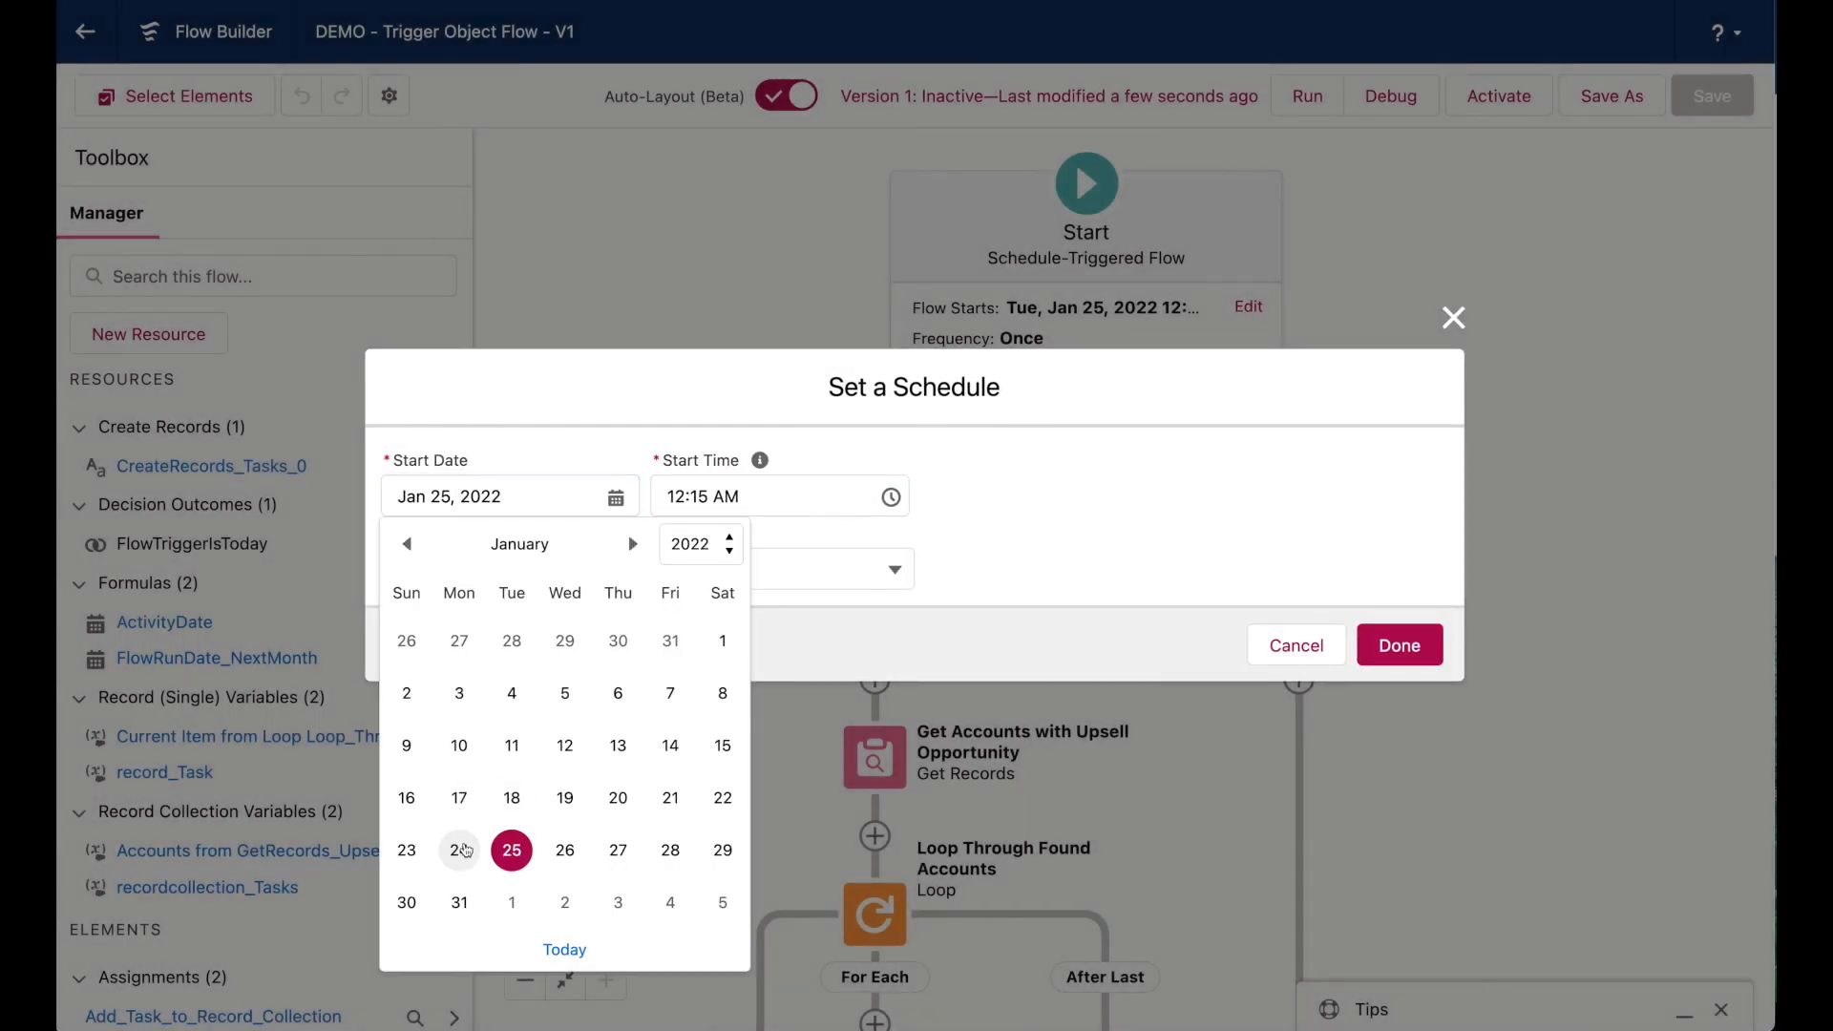
left_click(463, 851)
left_click(751, 490)
scroll(767, 637, "down", 2)
scroll(767, 638, "down", 20)
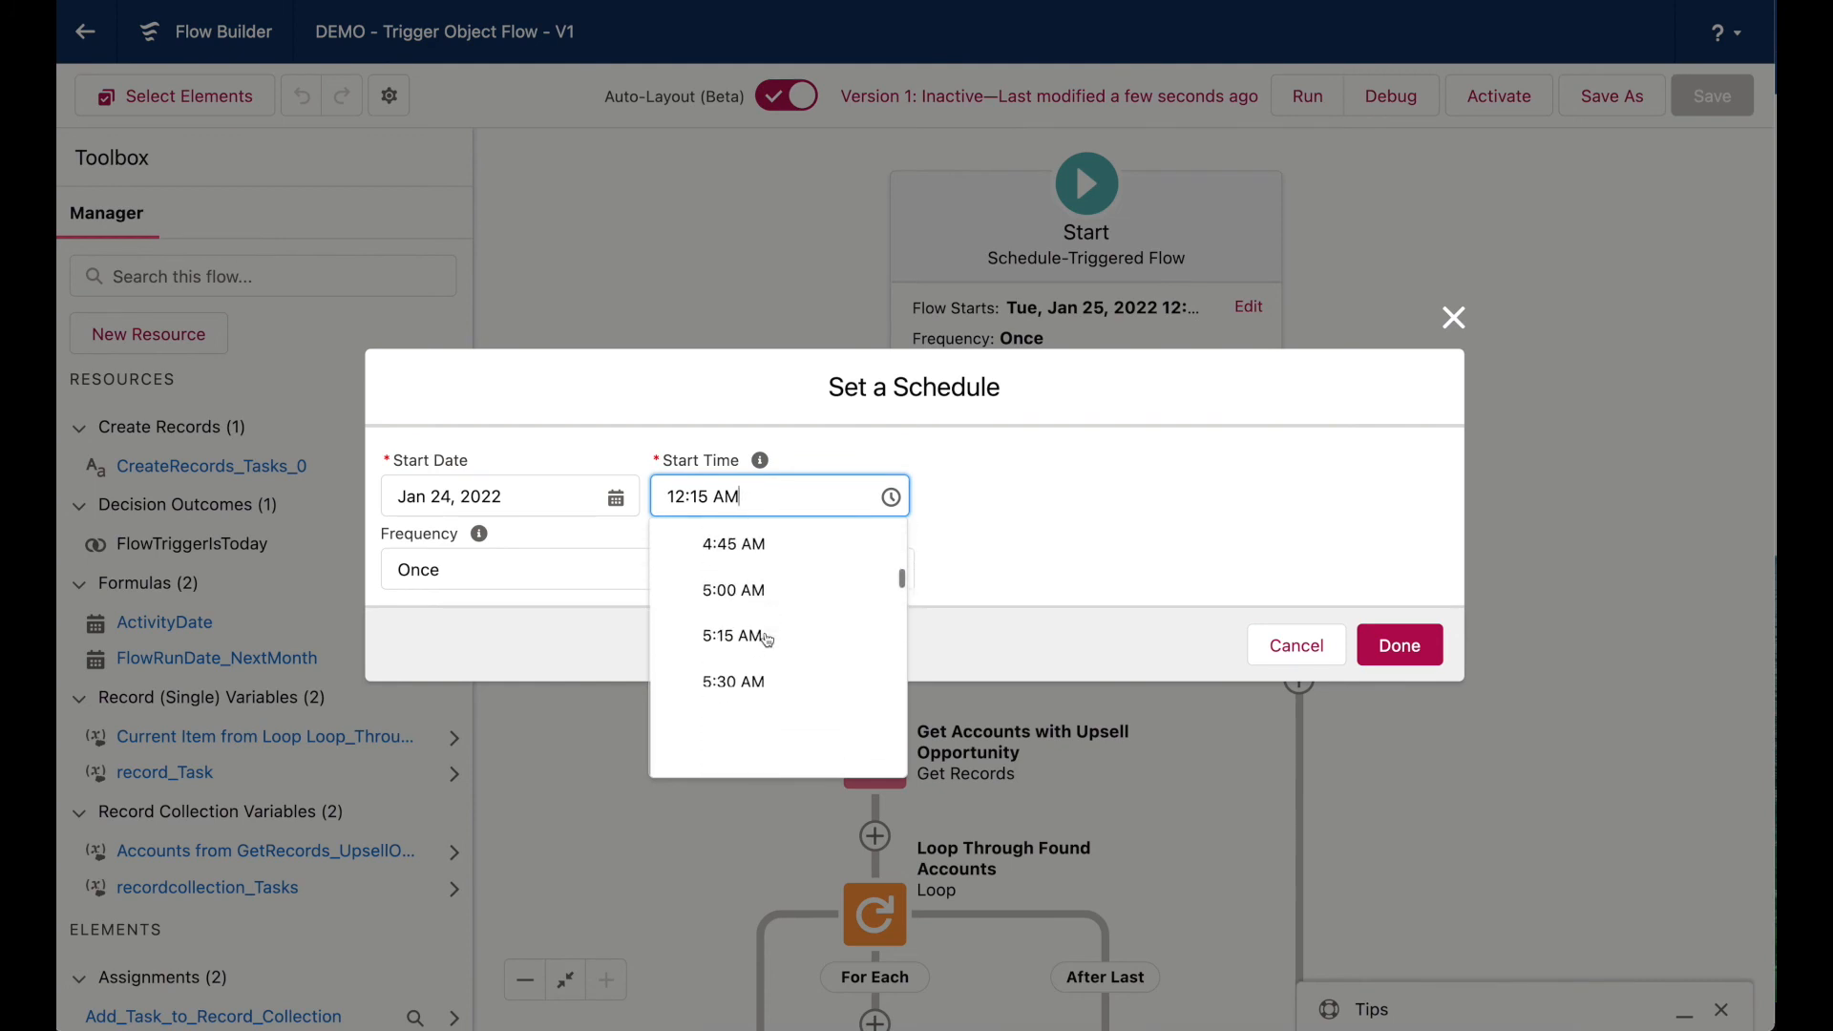
scroll(767, 638, "down", 7)
scroll(776, 615, "up", 4)
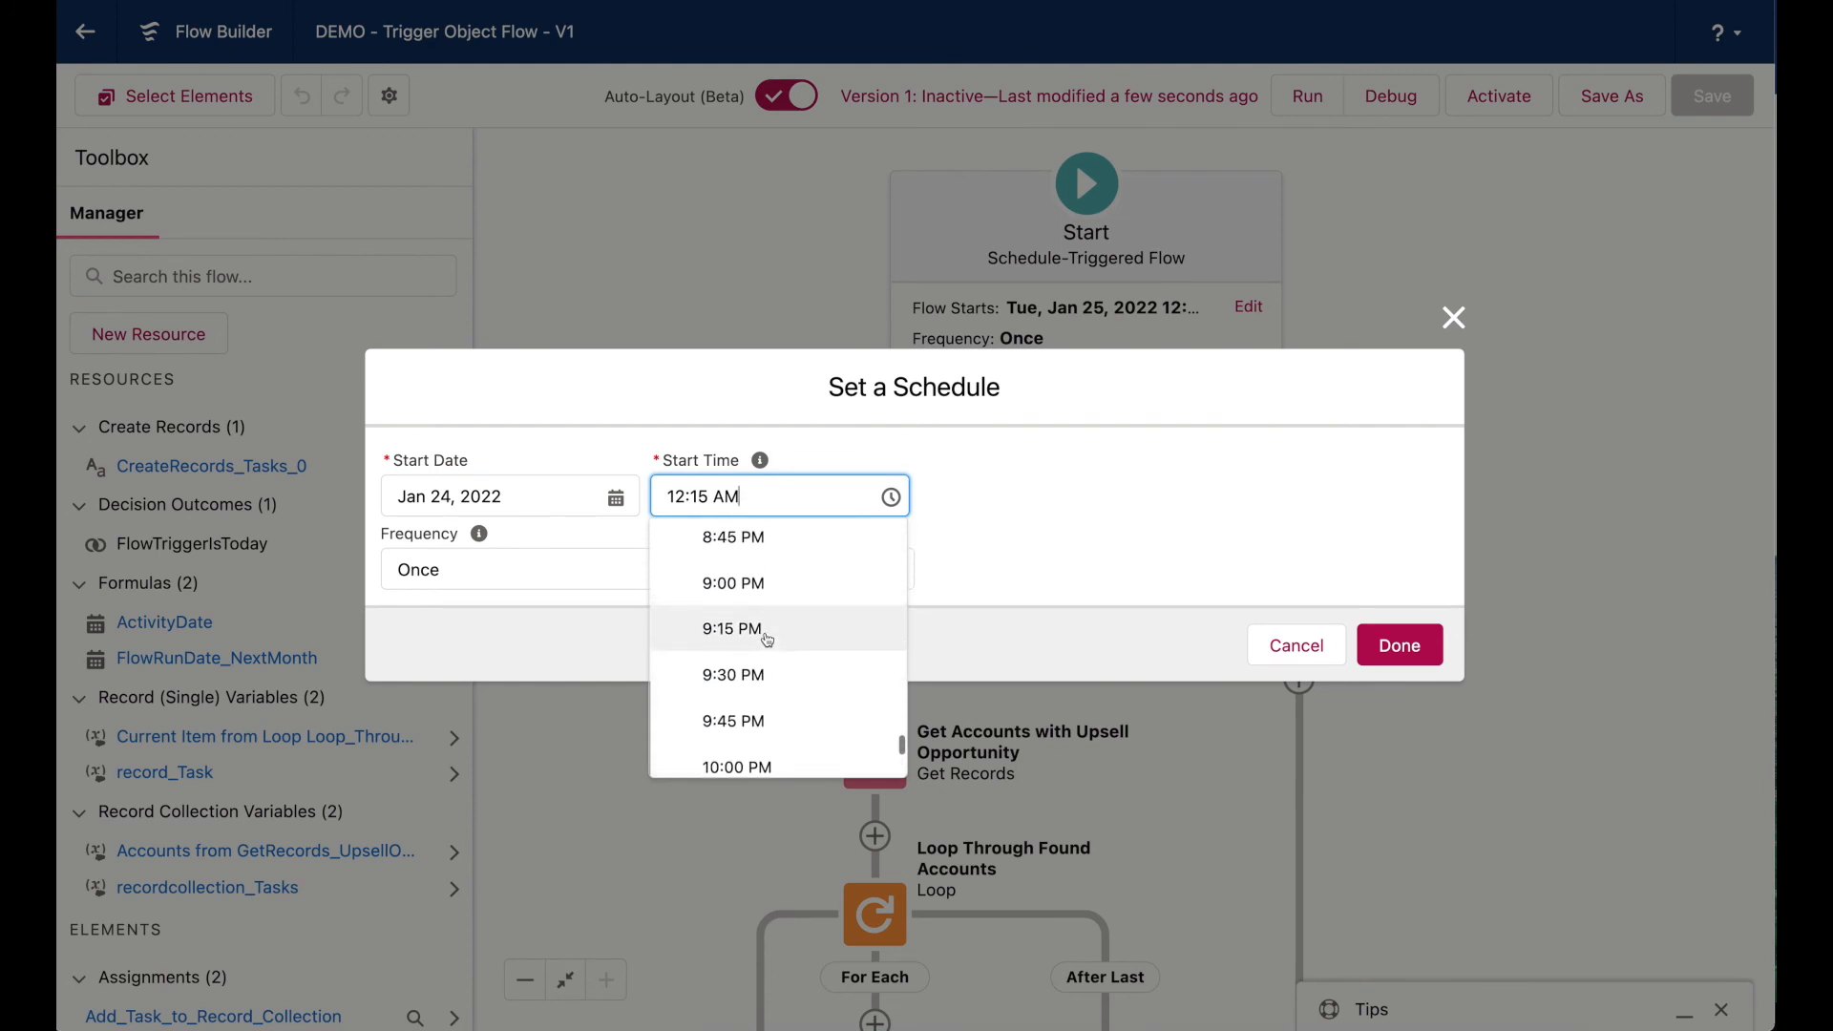
left_click(781, 598)
Set the schedule frequency to Daily, finish the schedule, and save the flow.
left_click(806, 565)
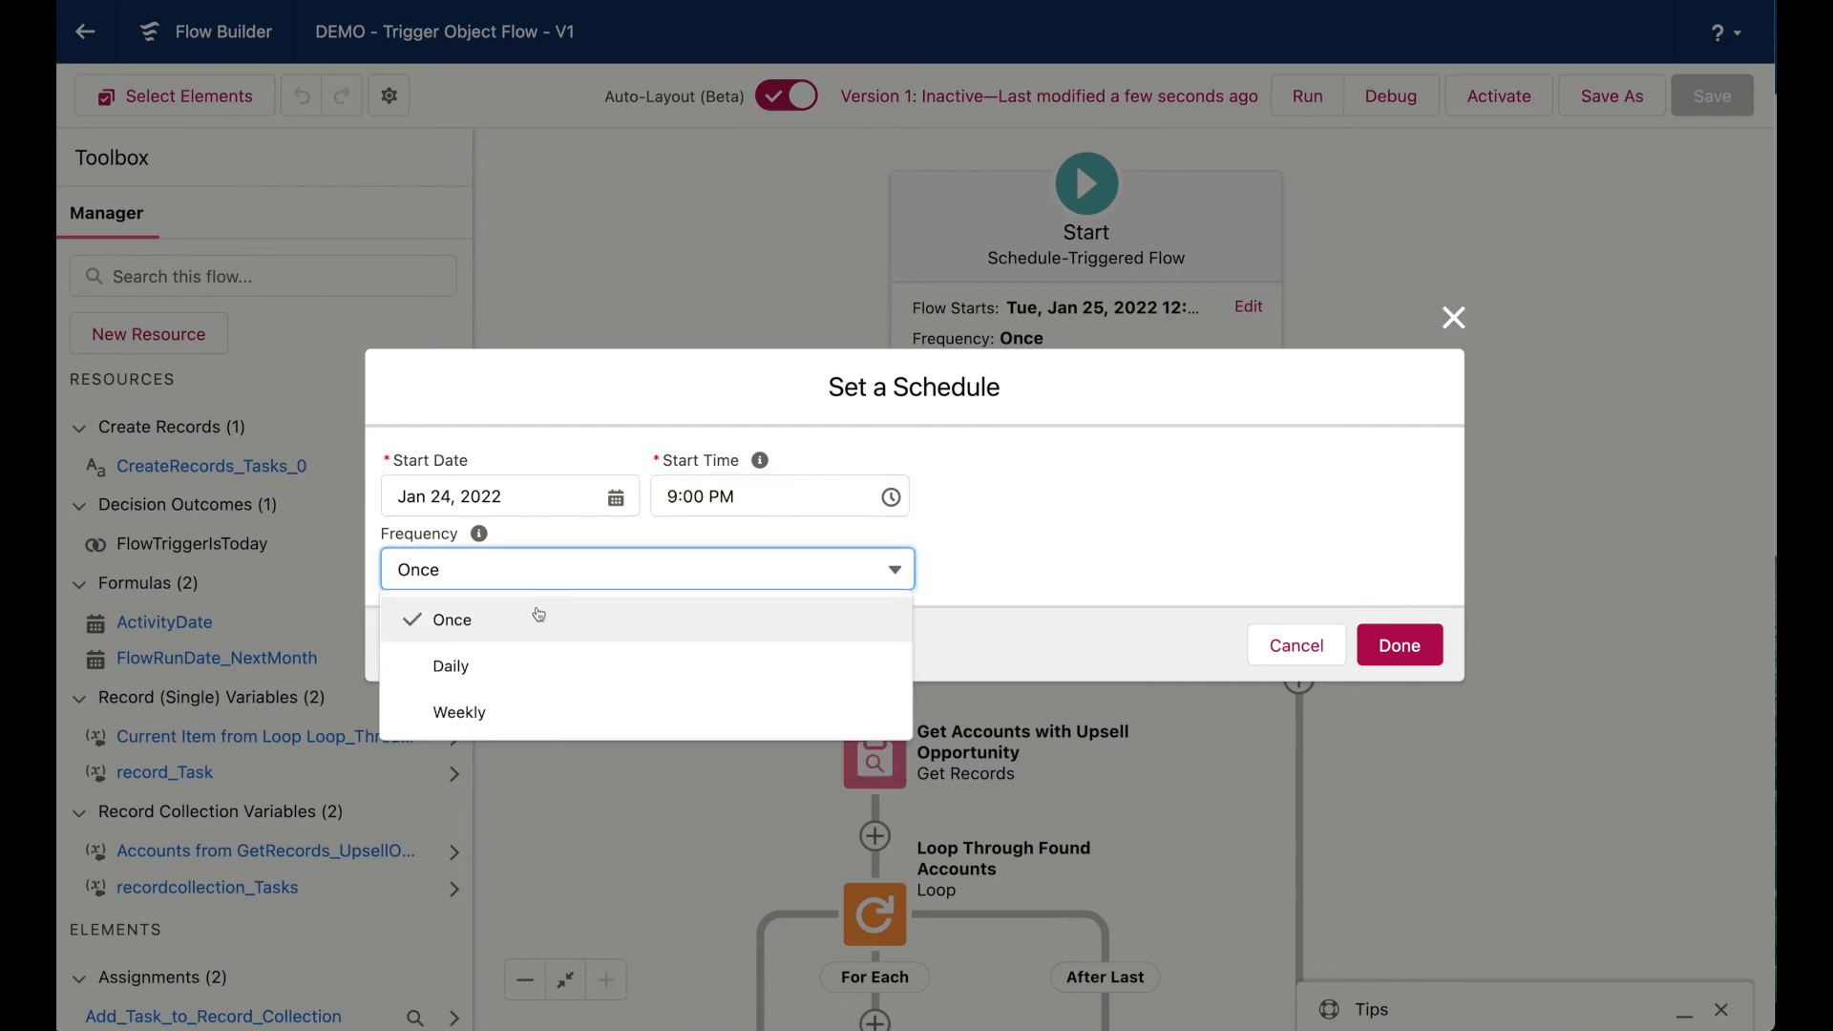
left_click(506, 665)
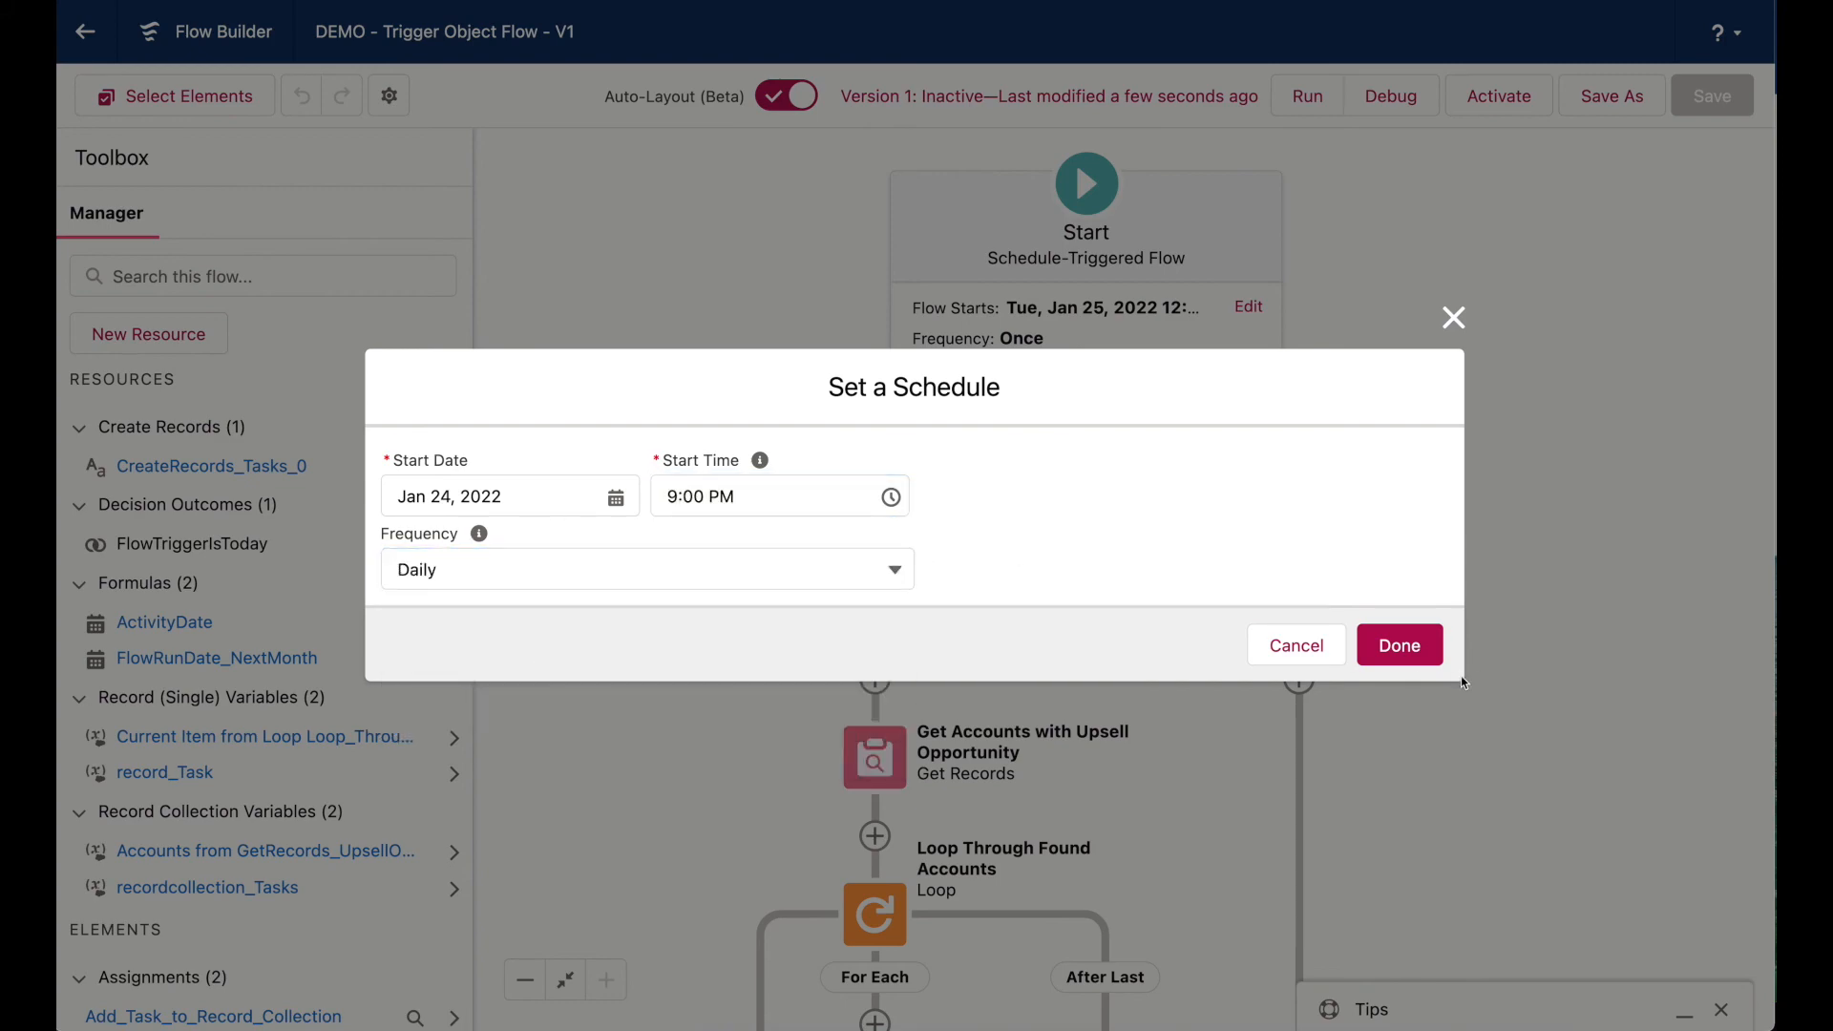
left_click(1440, 660)
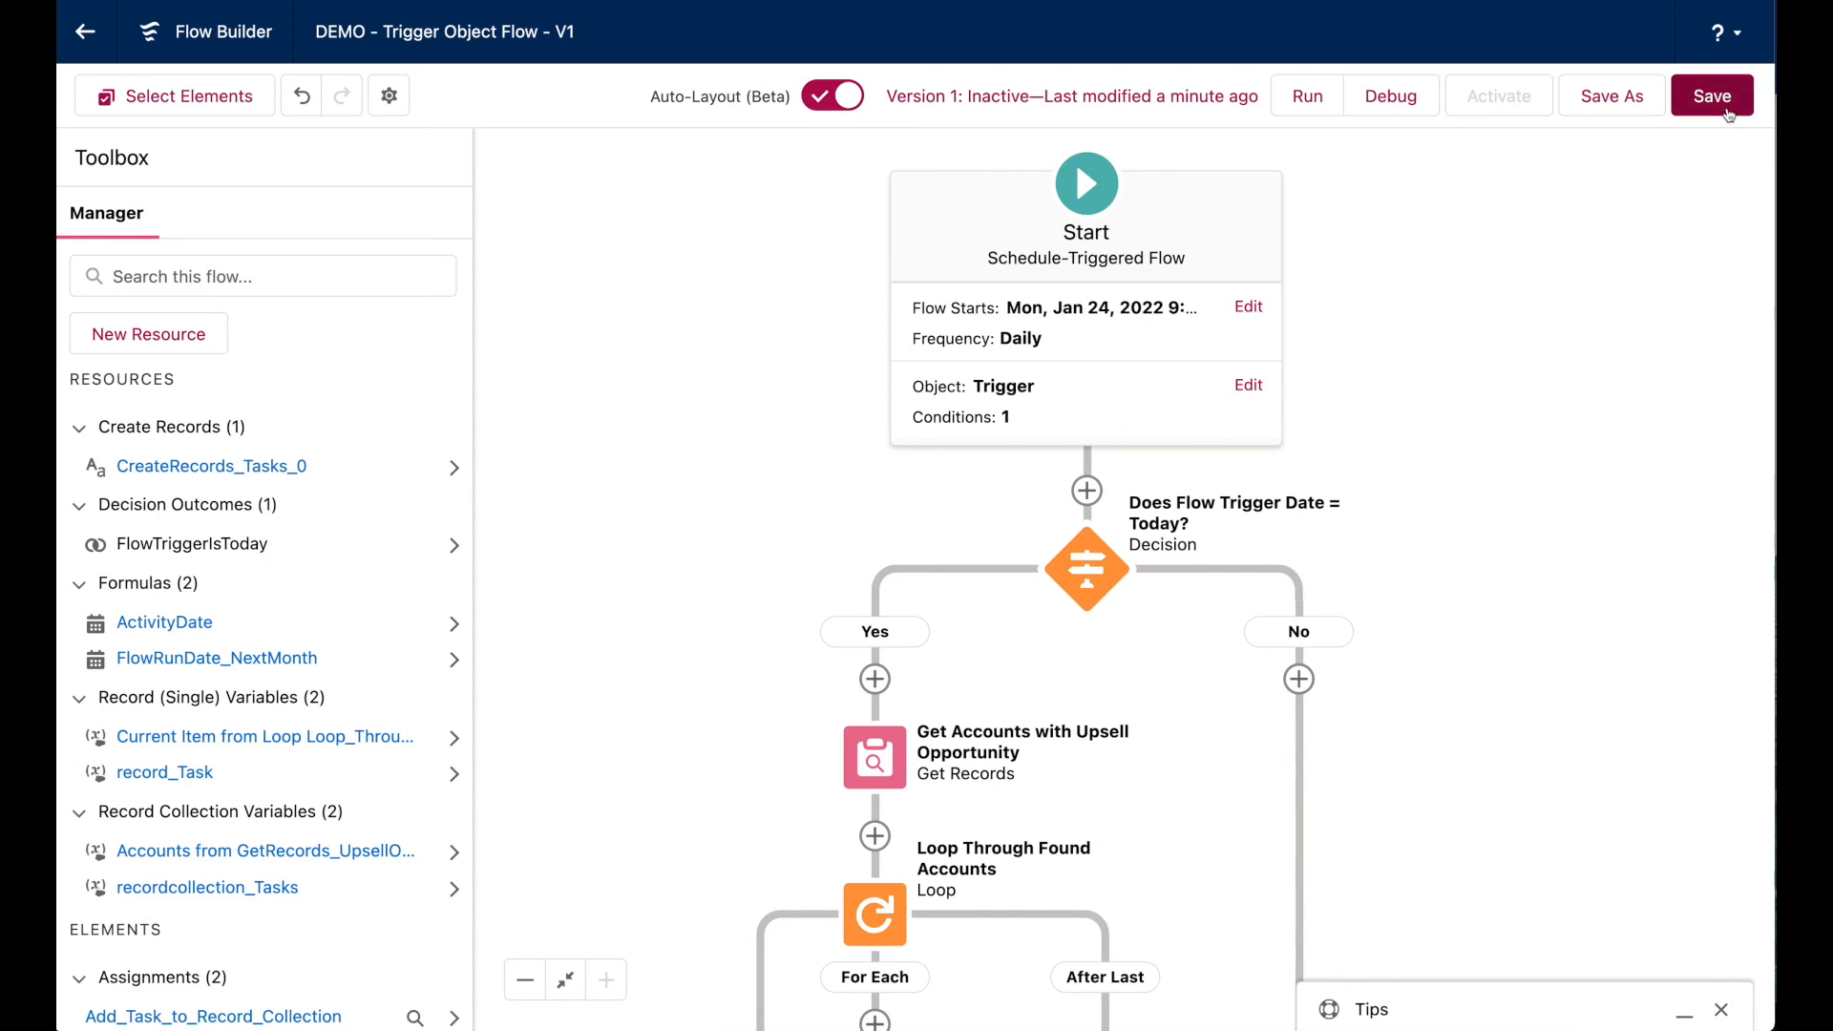
left_click(1715, 97)
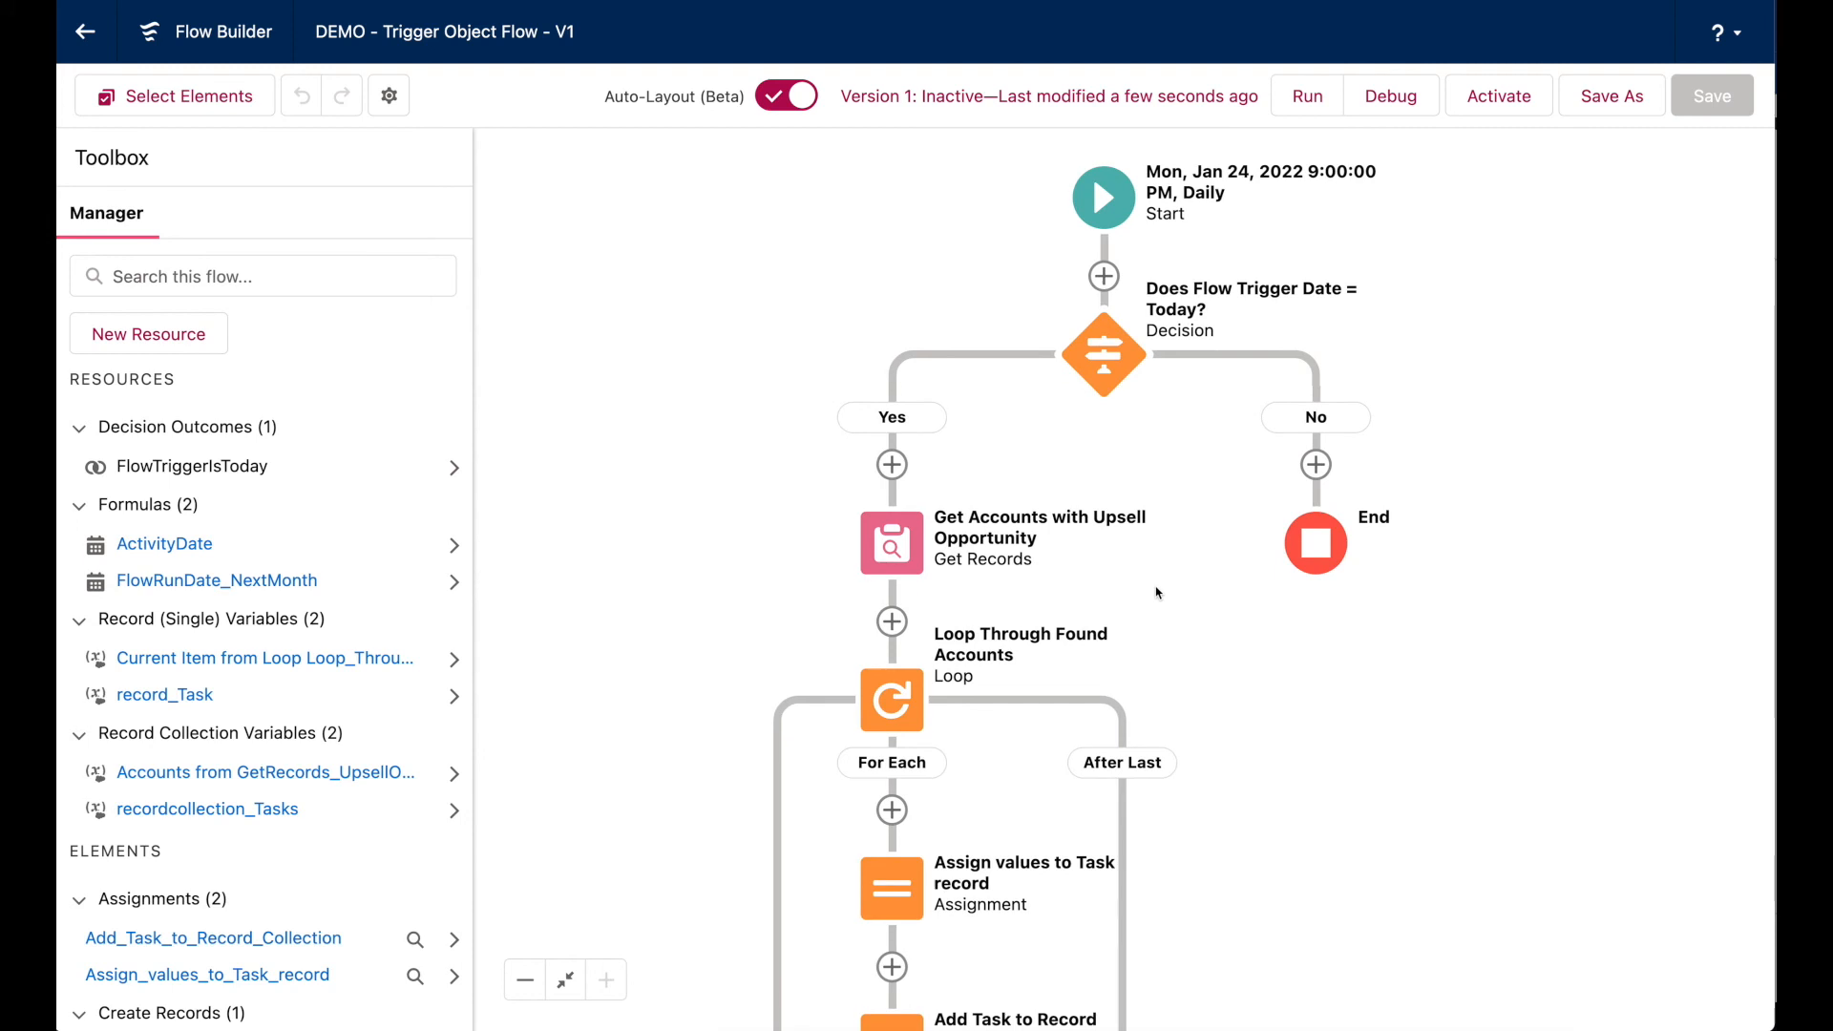
Add OwnerId to the Account fields stored by Get Accounts with Upsell Opportunity, then save the flow.
double_click(903, 512)
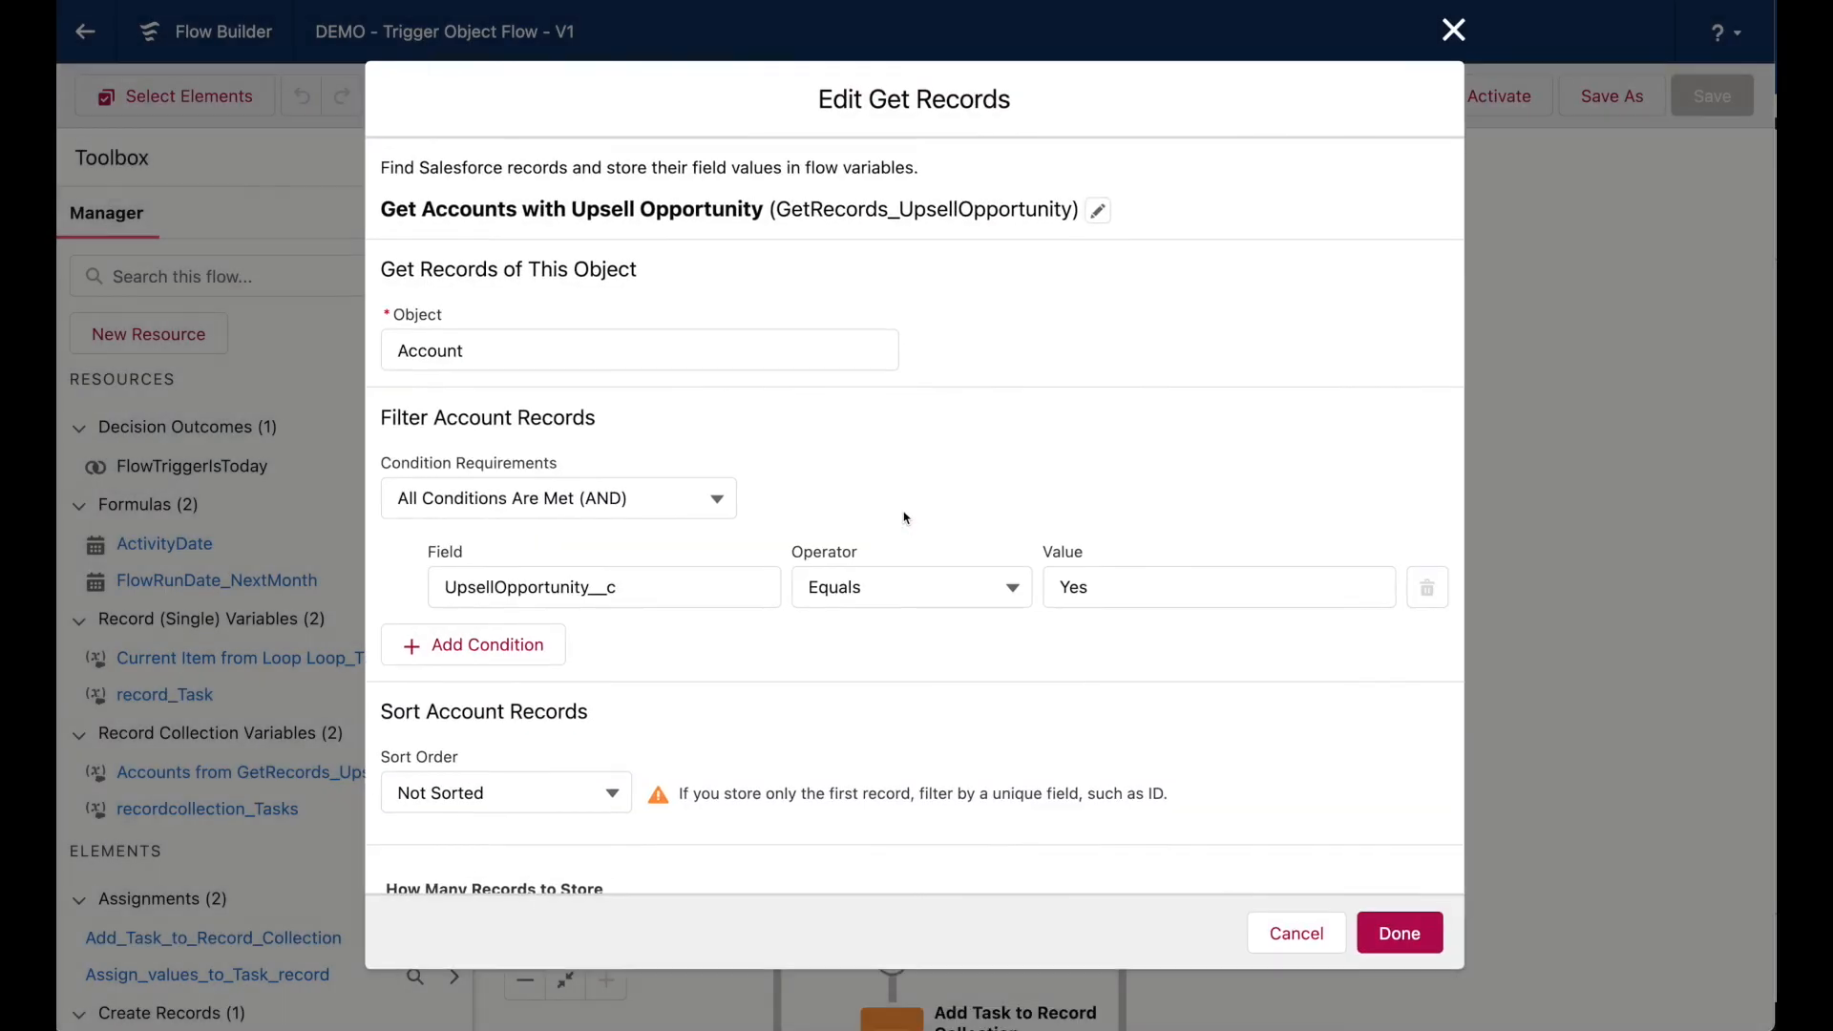
scroll(900, 512, "down", 5)
left_click(522, 817)
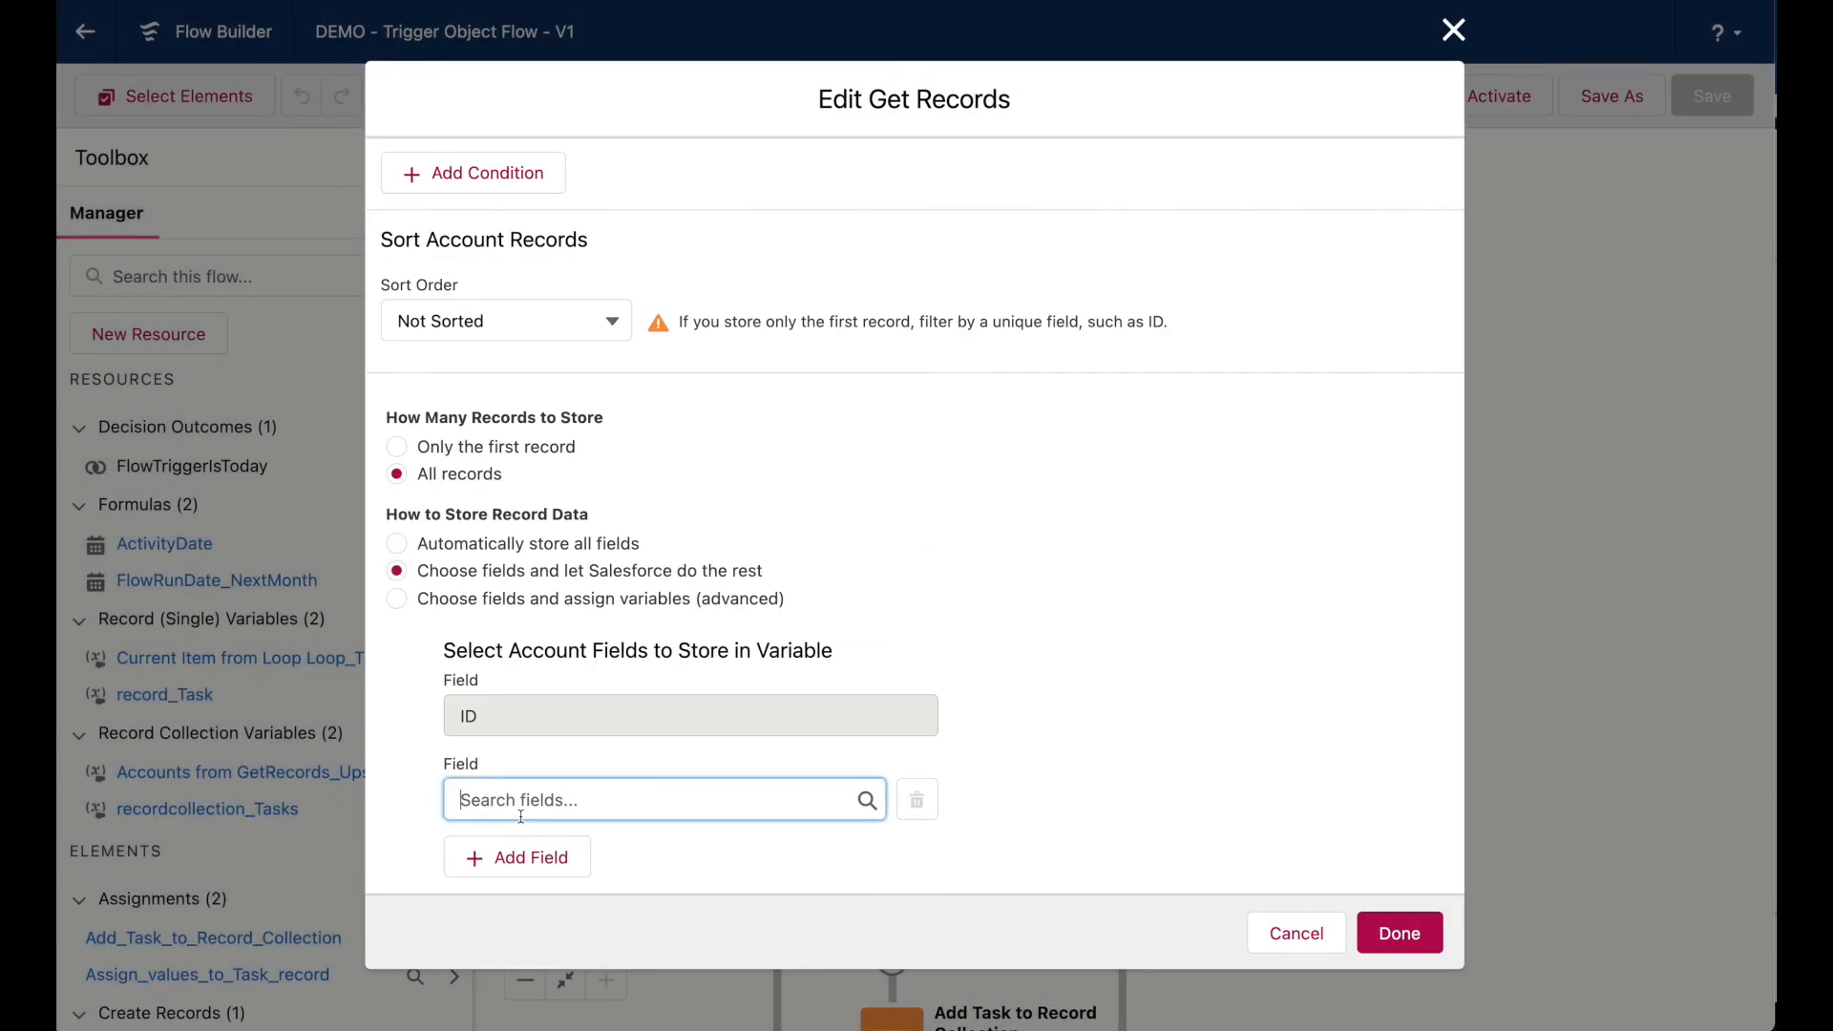
type("OwnerI")
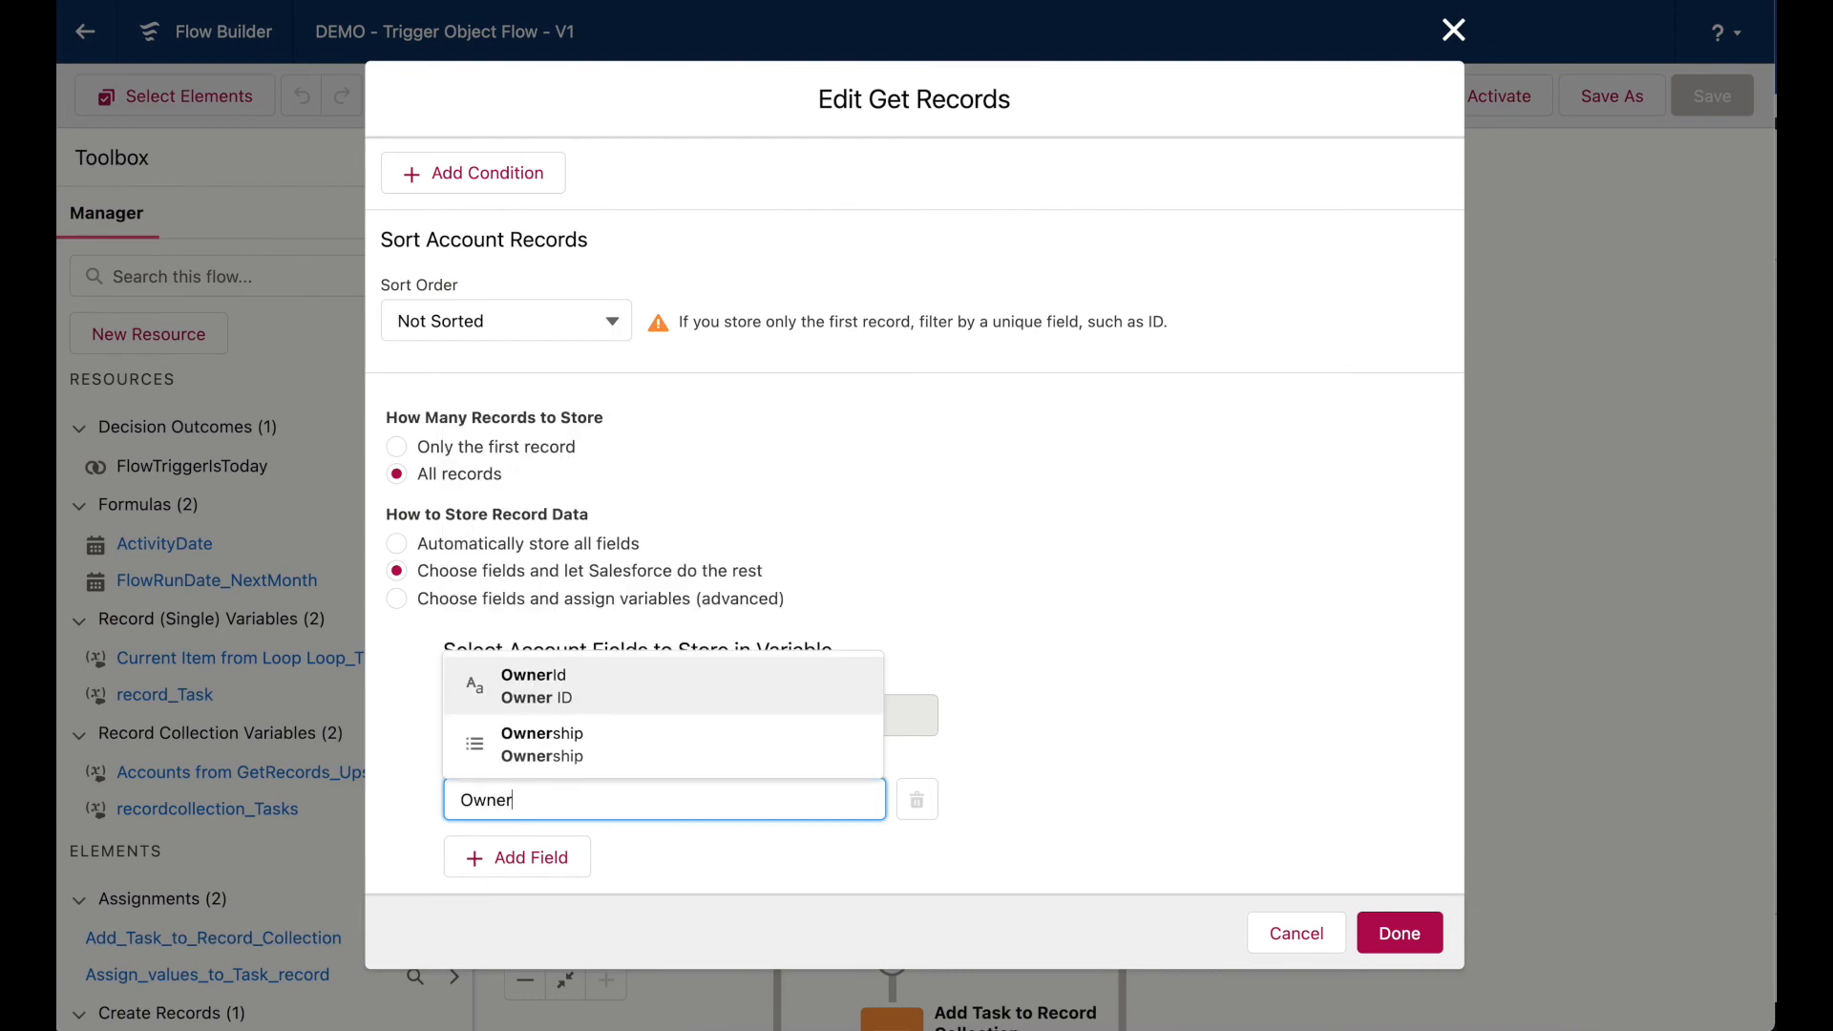
key("Return")
left_click(1382, 931)
left_click(1697, 105)
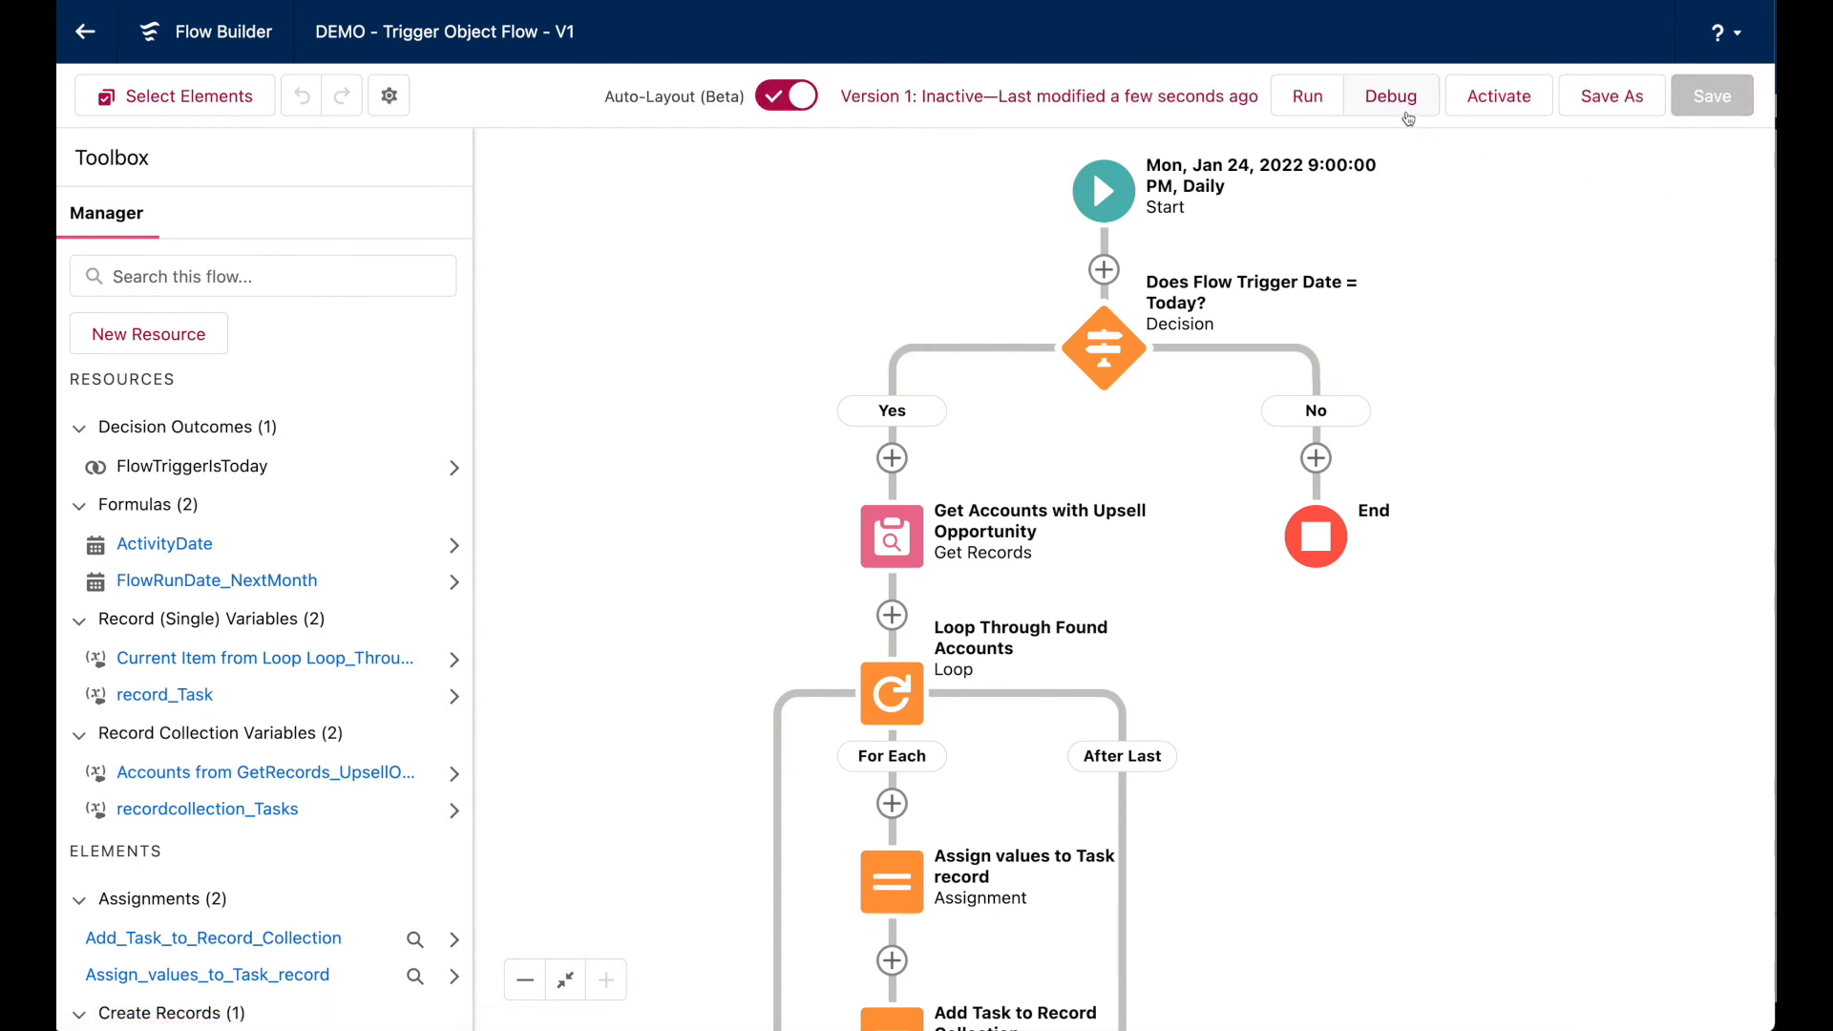
Run the flow in debug without rollback mode to check its executed path, then activate the flow.
left_click(1407, 112)
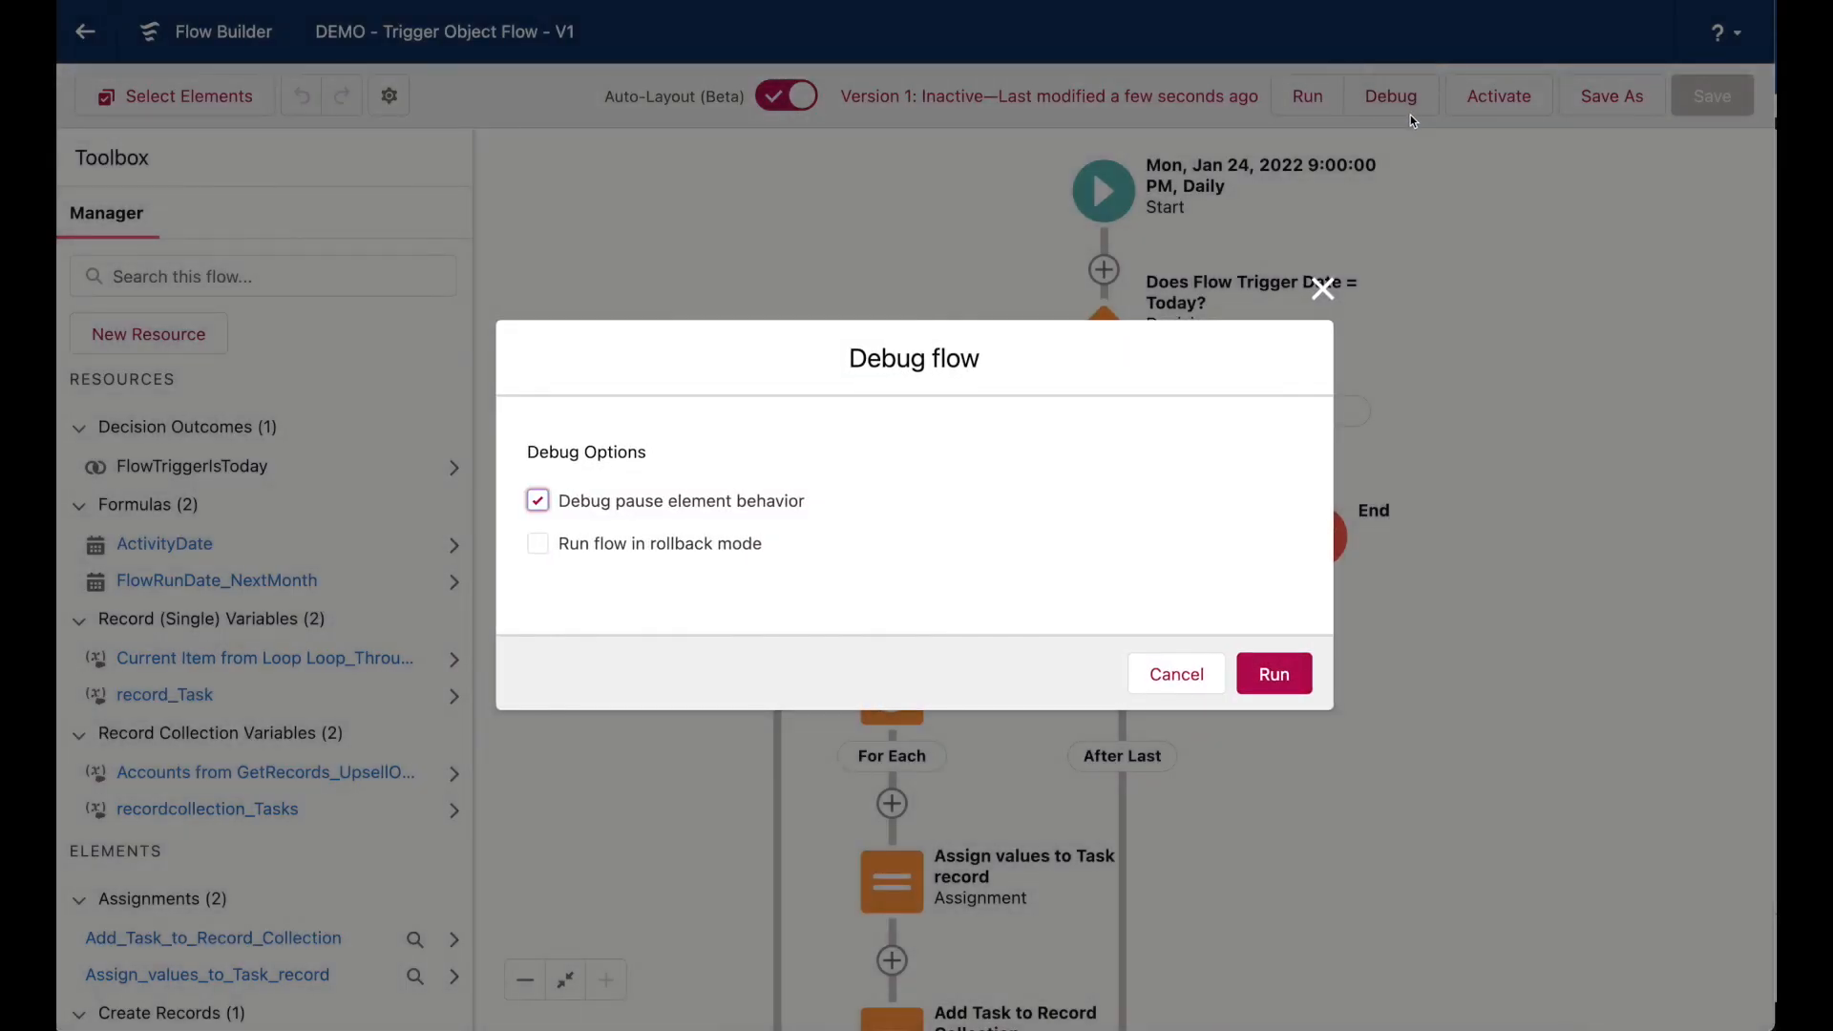
left_click(1267, 680)
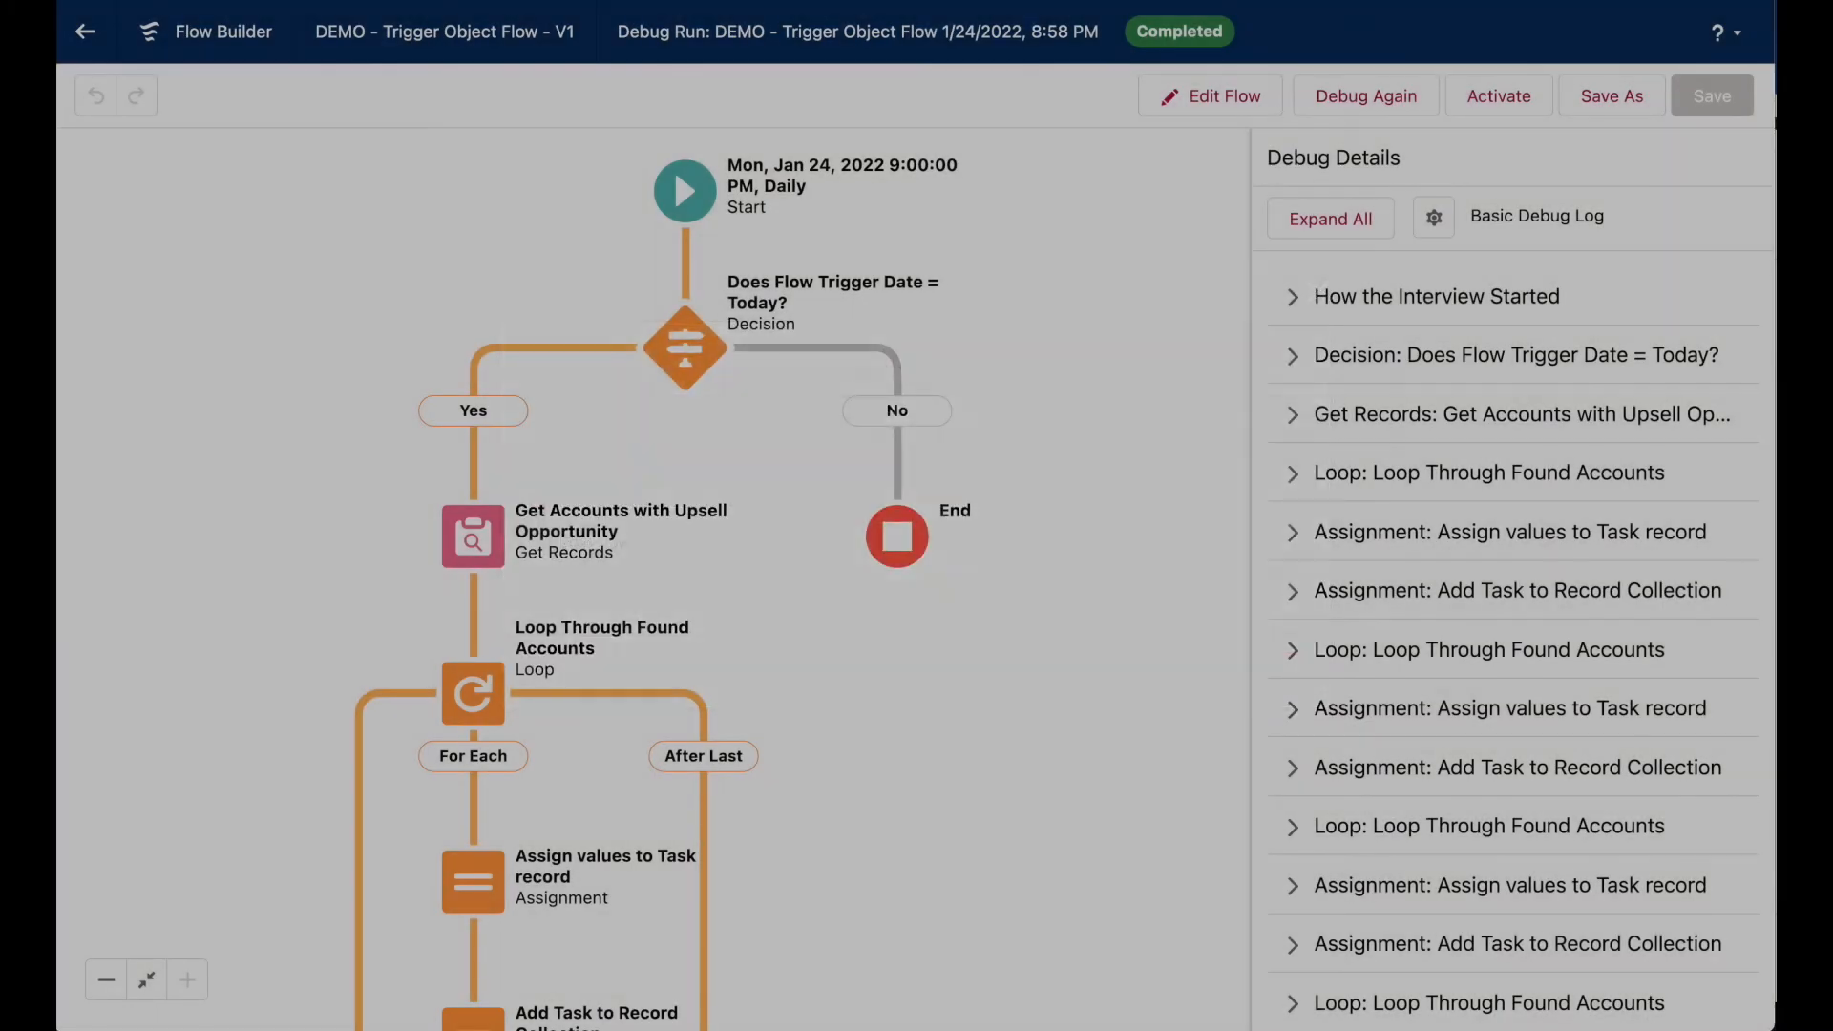
scroll(999, 767, "down", 5)
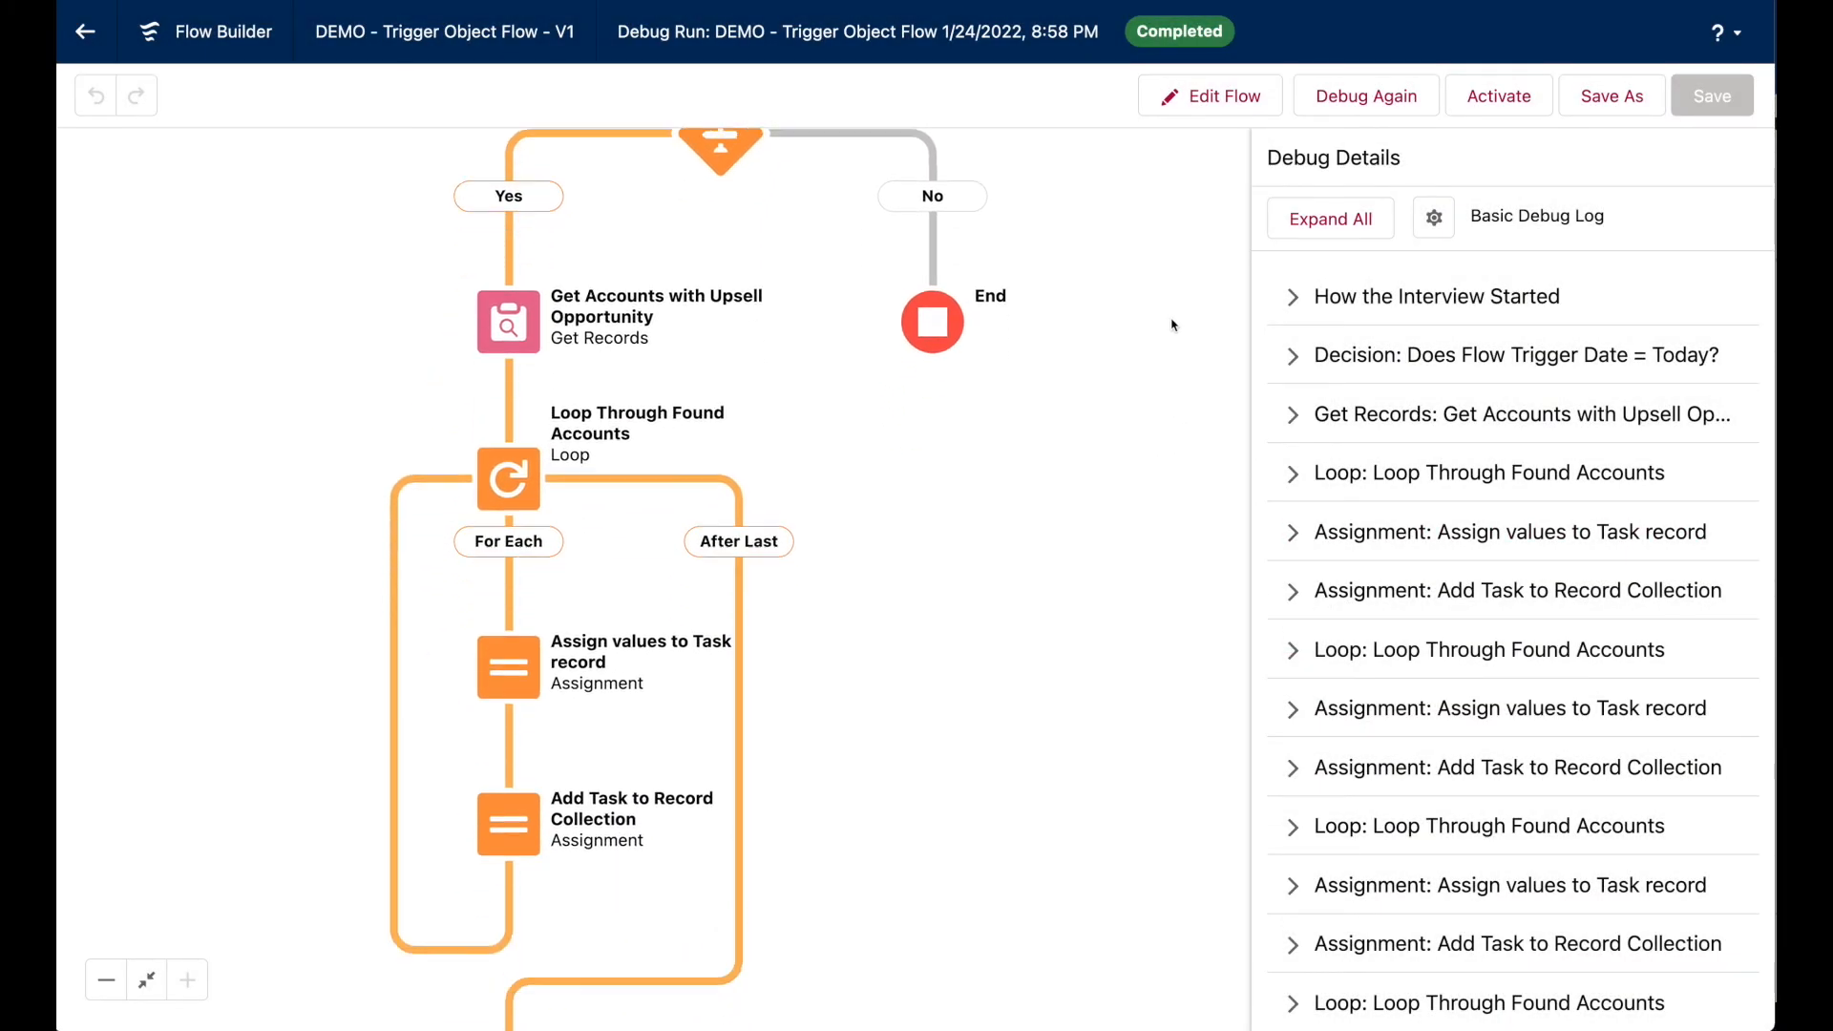
scroll(999, 767, "up", 2)
scroll(999, 766, "up", 5)
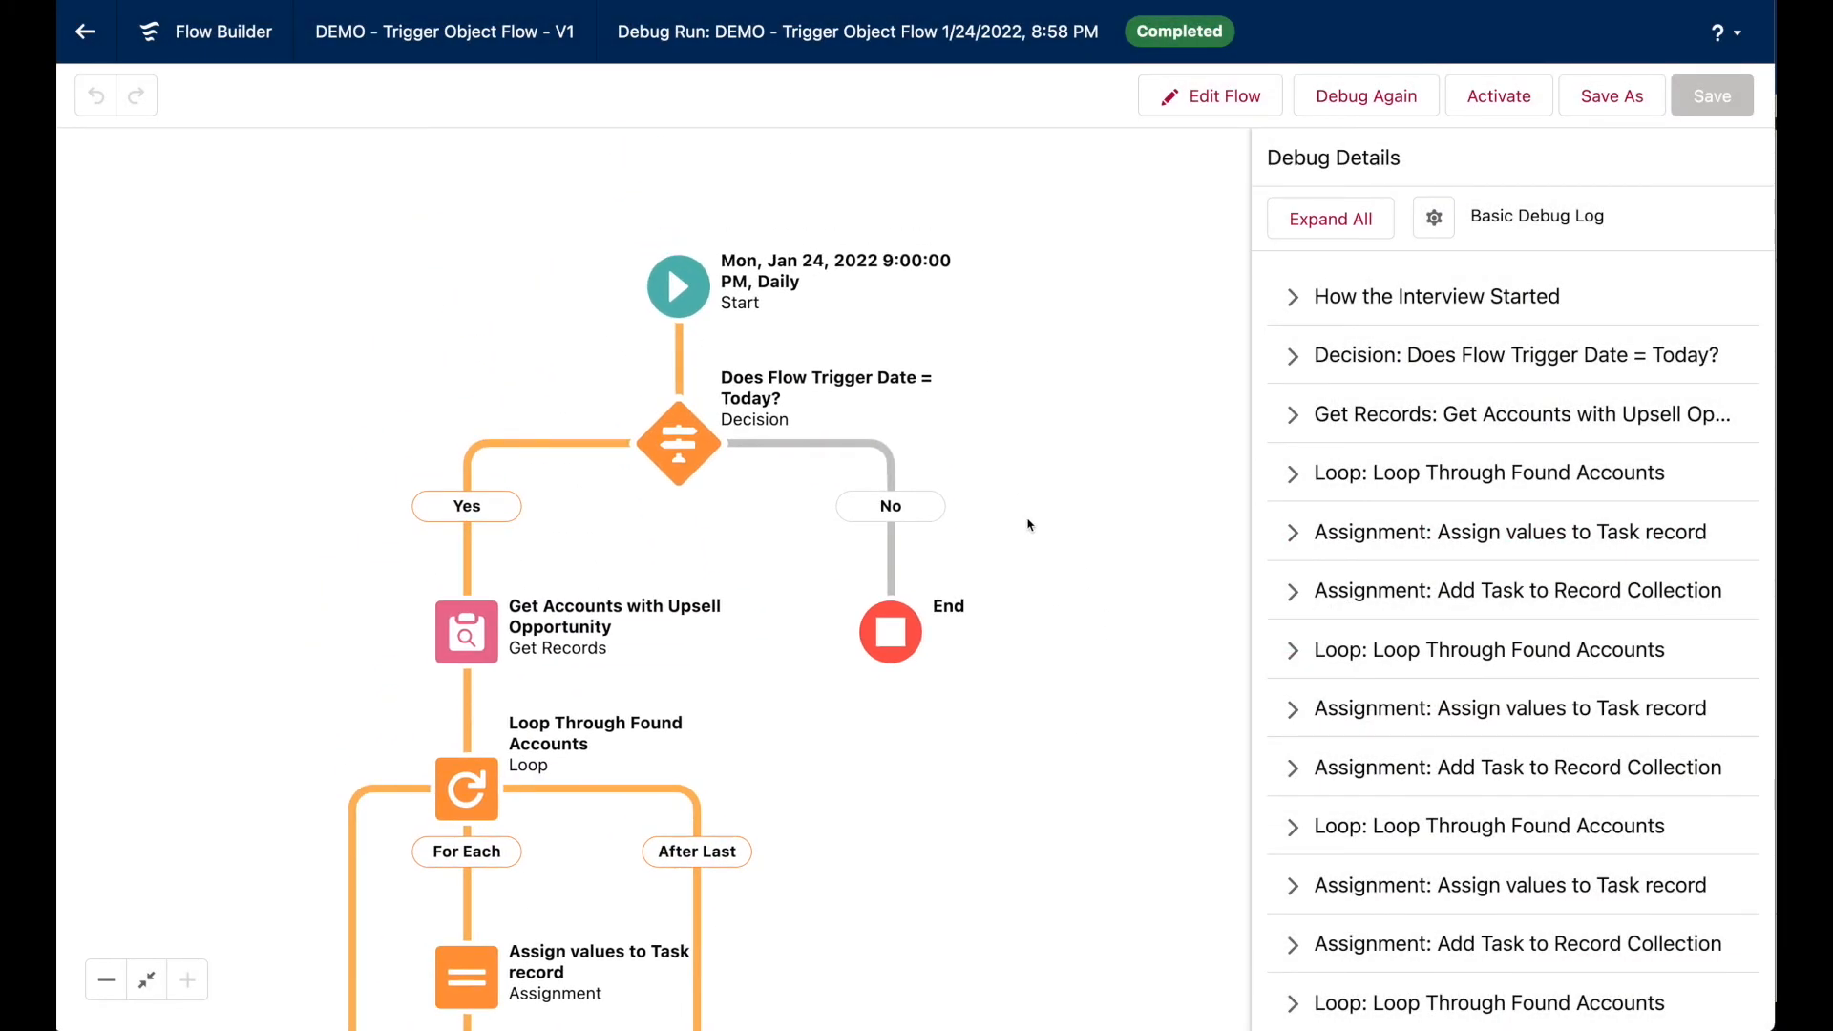
left_click_drag(874, 303, 940, 268)
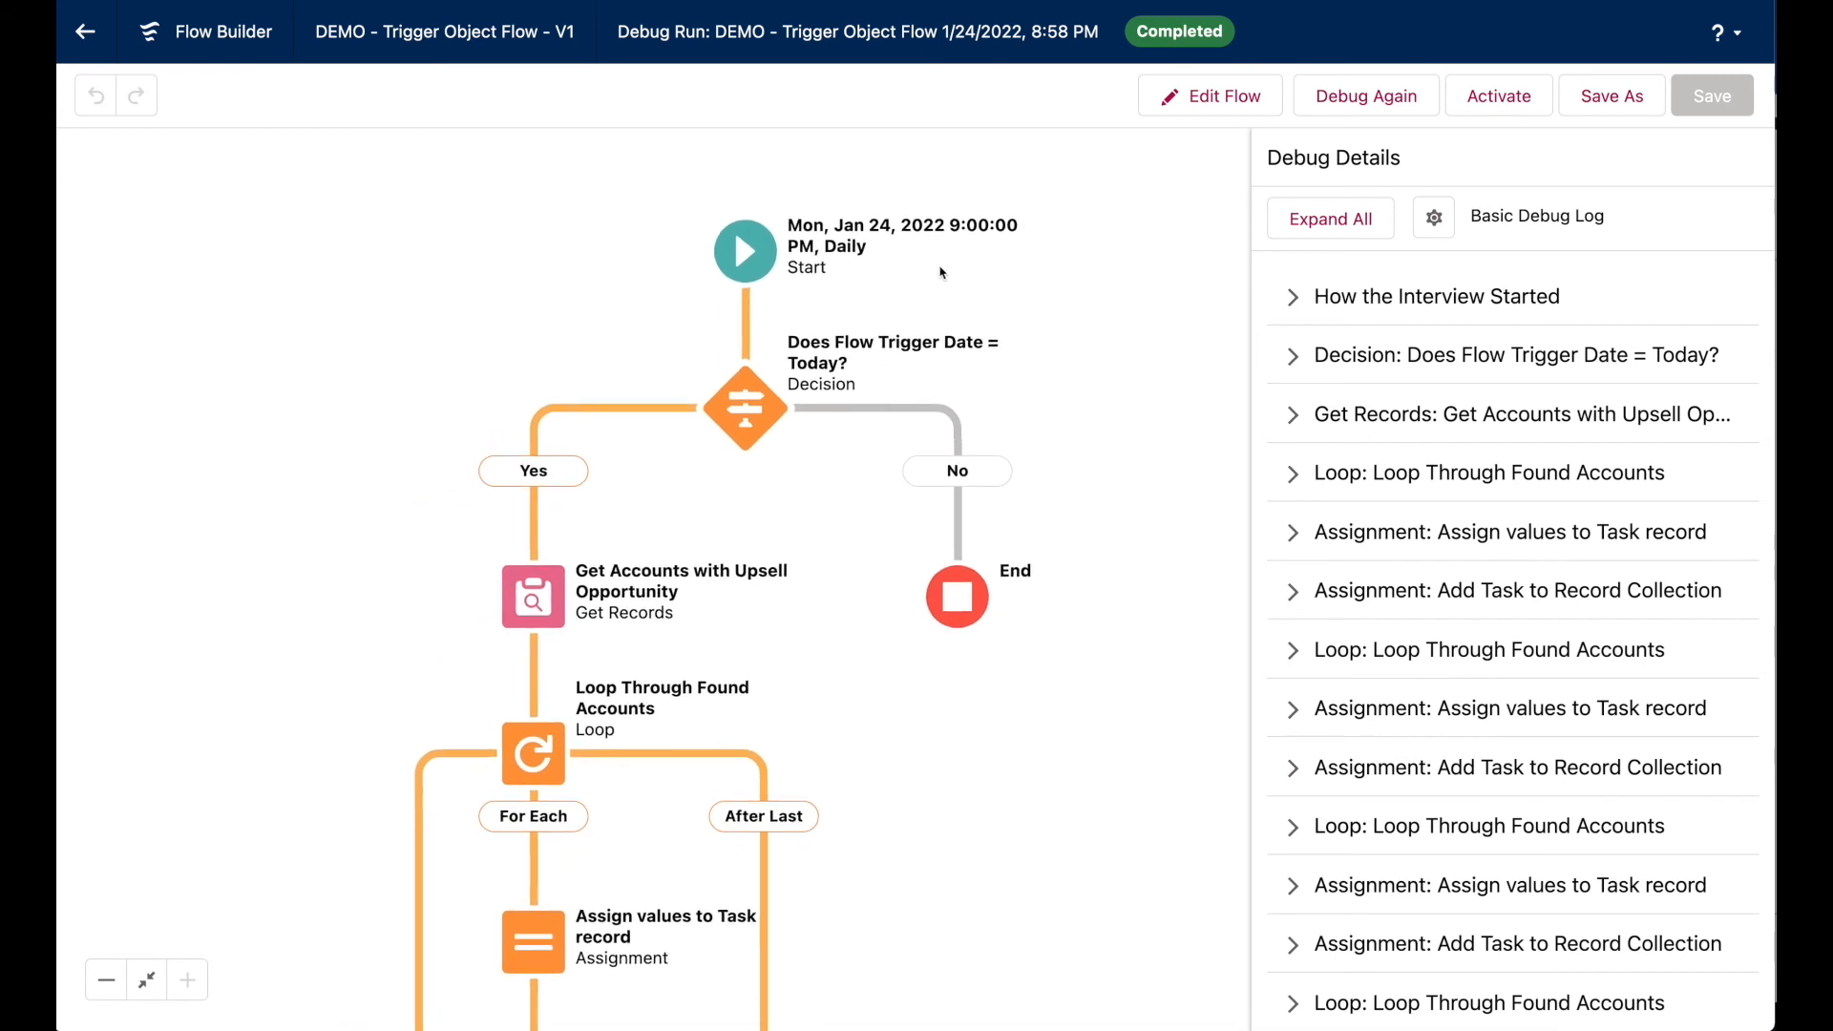
left_click(1472, 116)
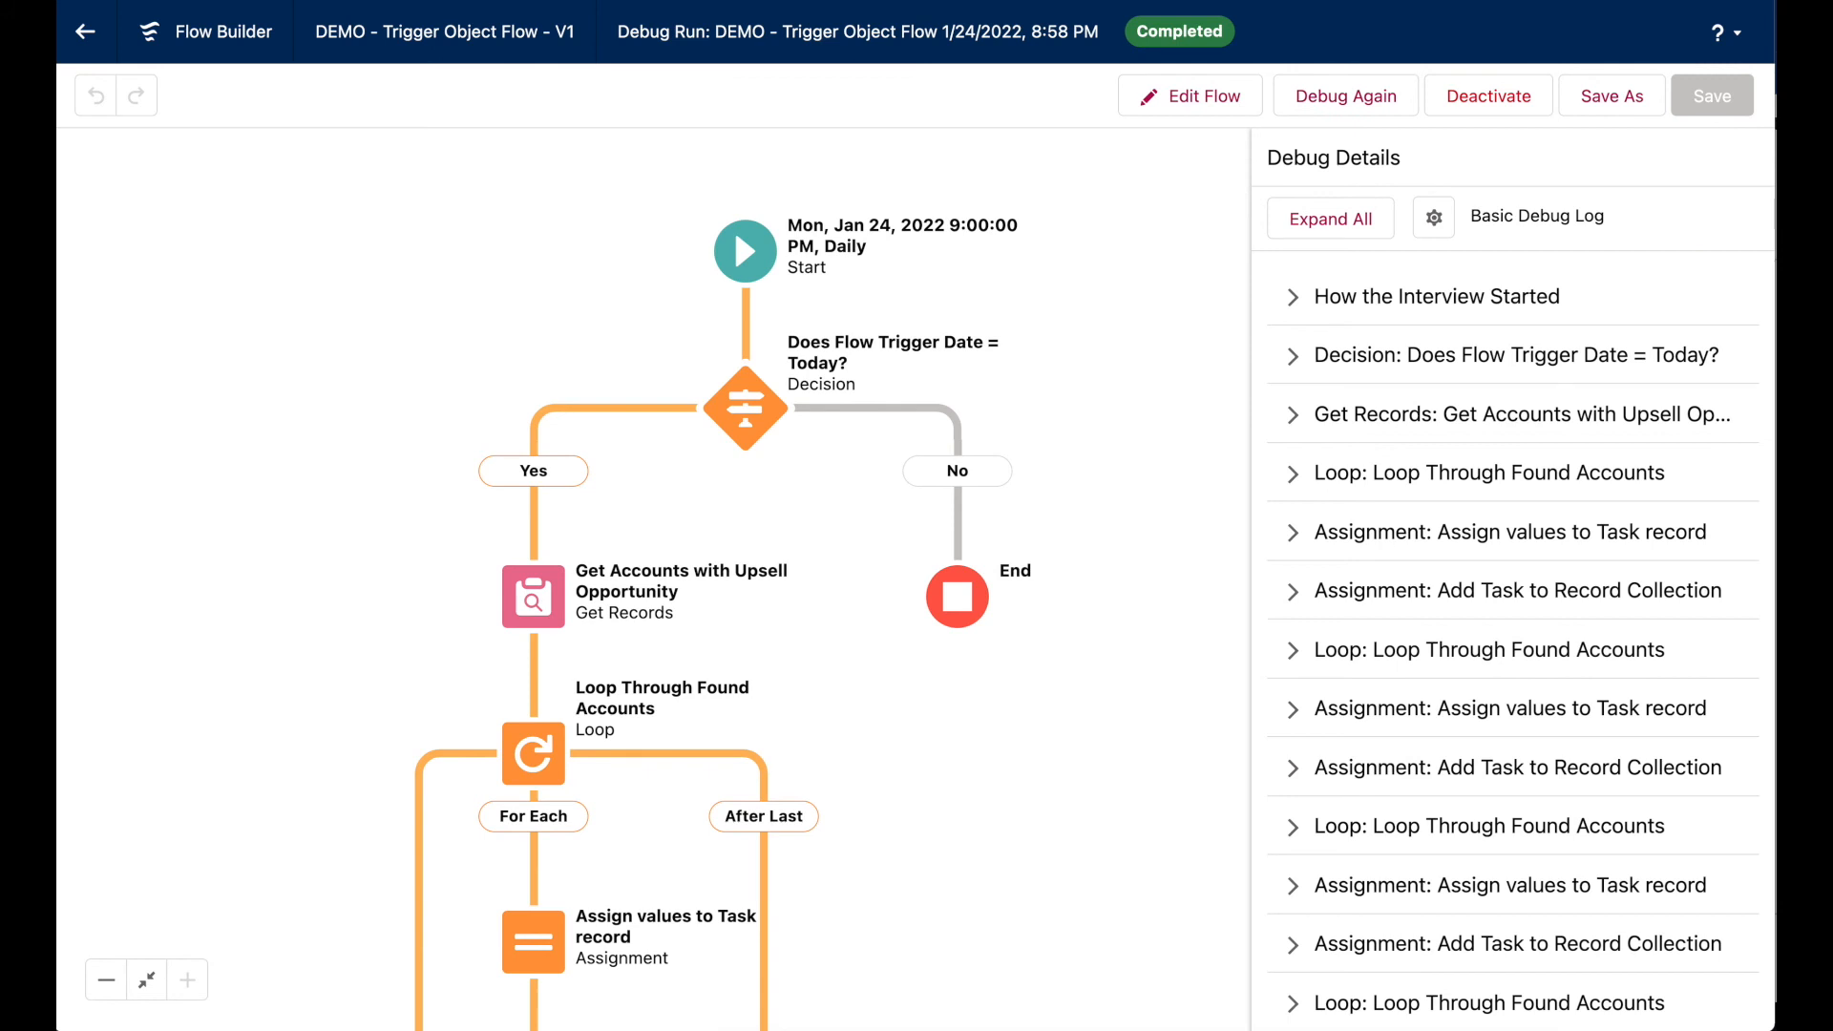
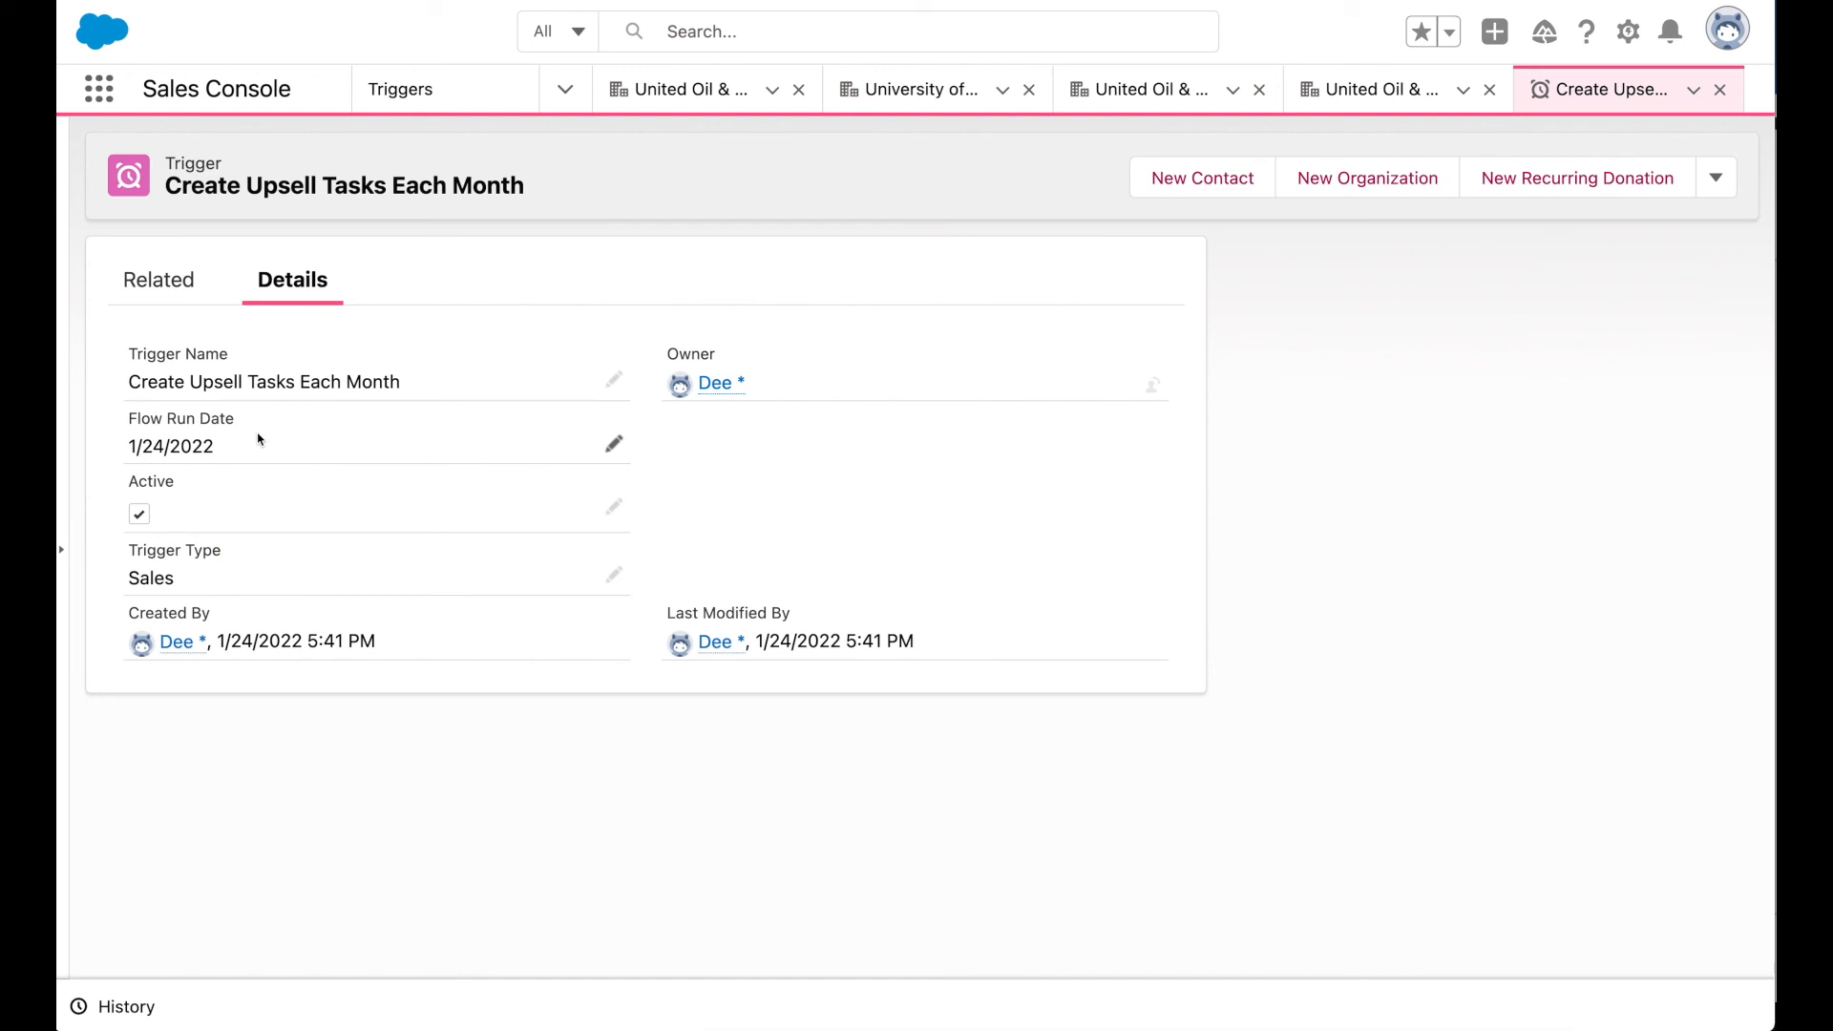
Reload the Create Upsell Tasks Each Month record to check its Flow Run Date, then go to Tasks.
key("super+r")
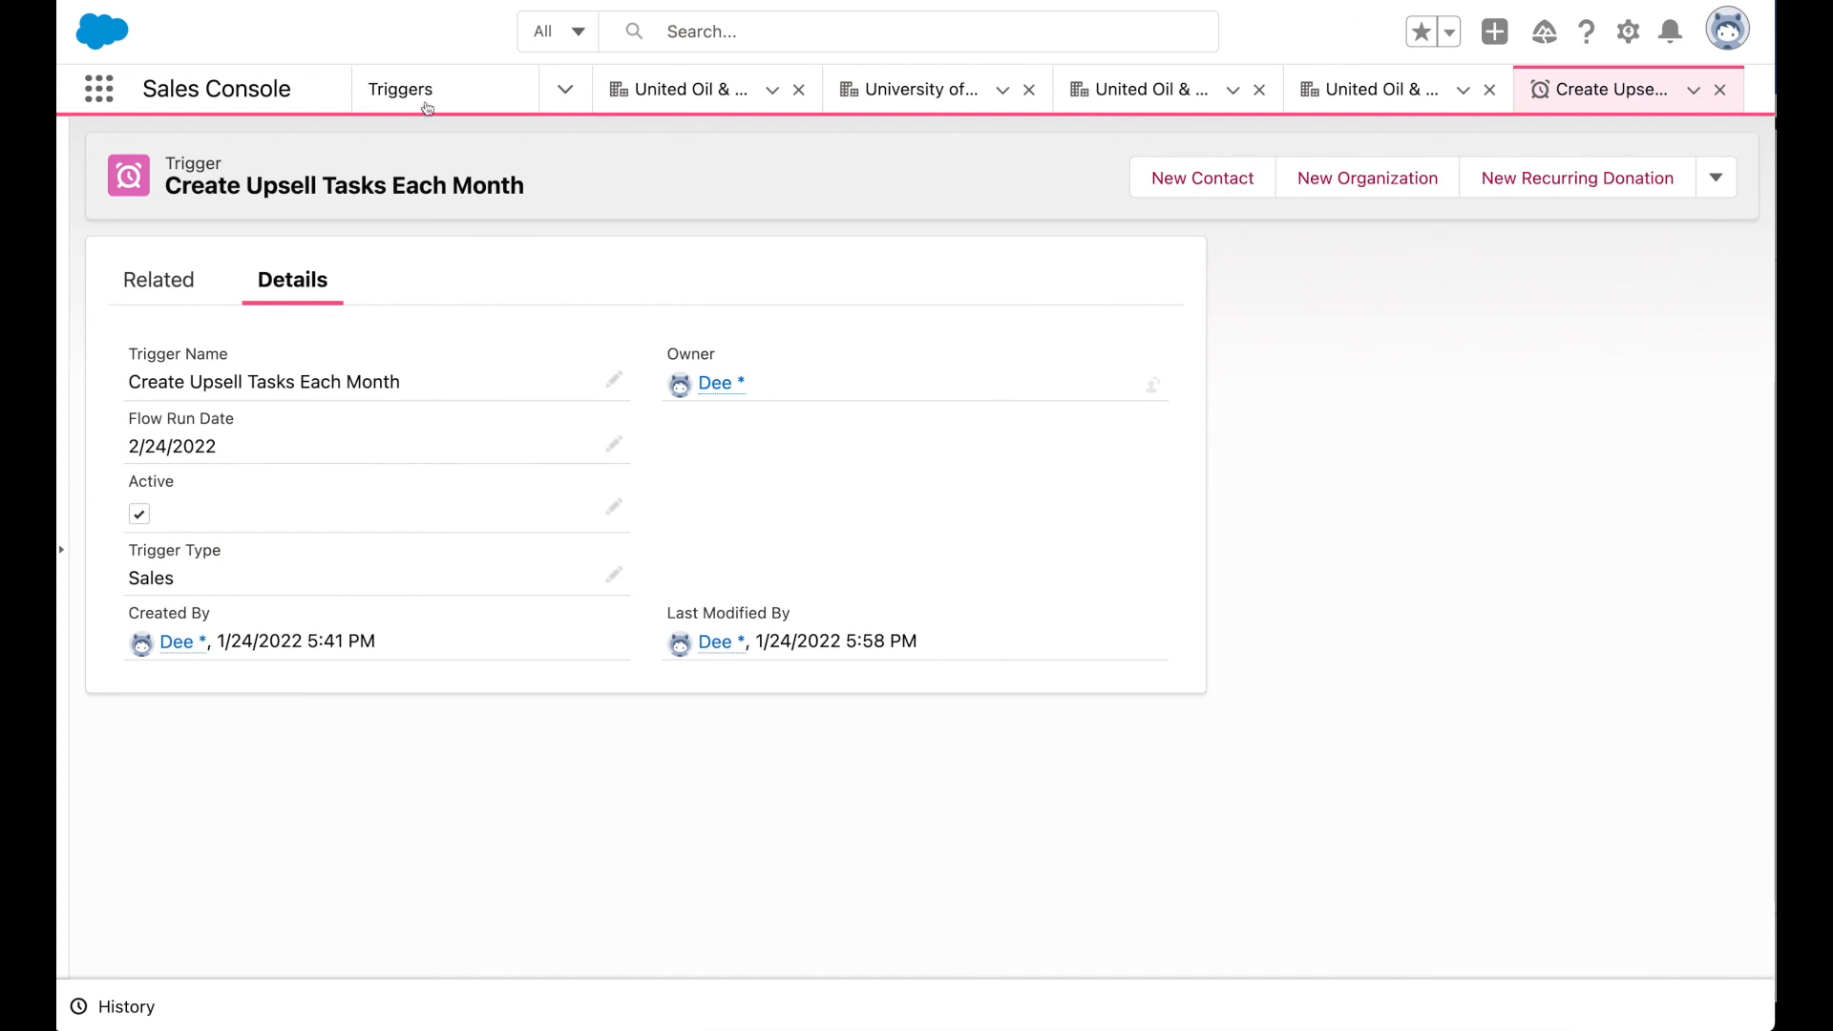
left_click(570, 90)
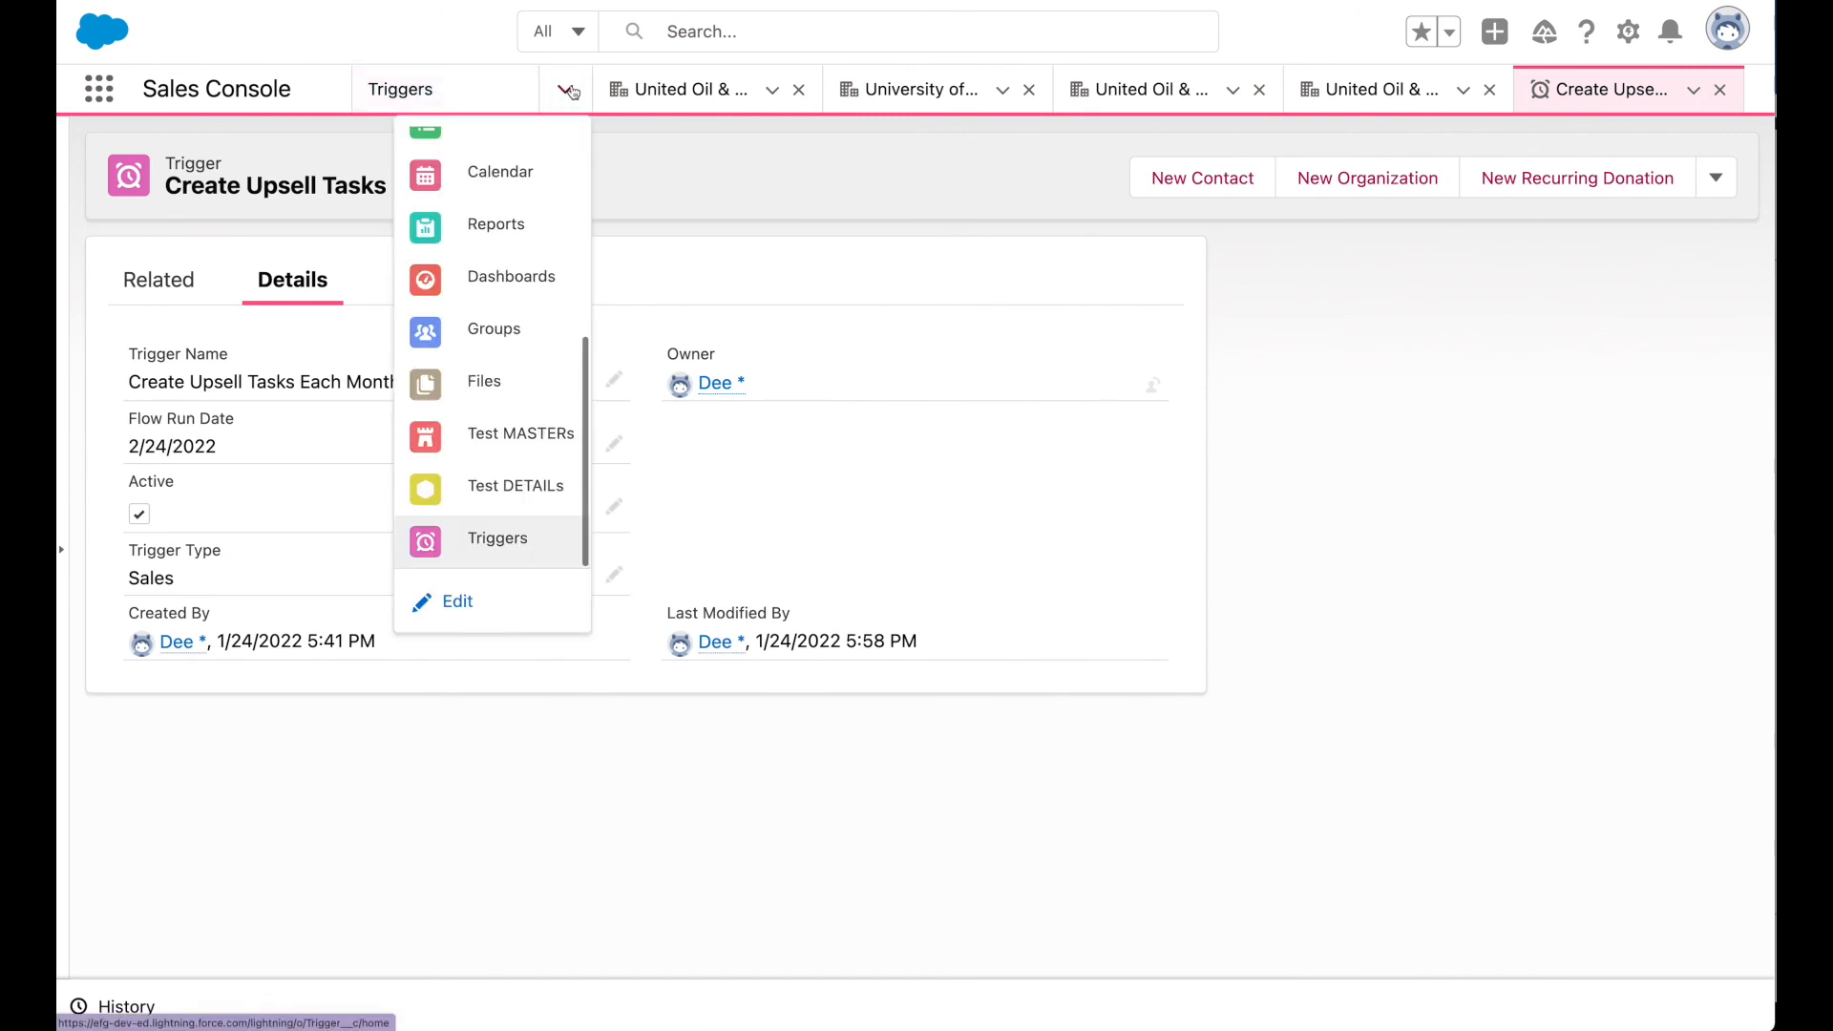
scroll(518, 310, "up", 5)
scroll(518, 312, "down", 2)
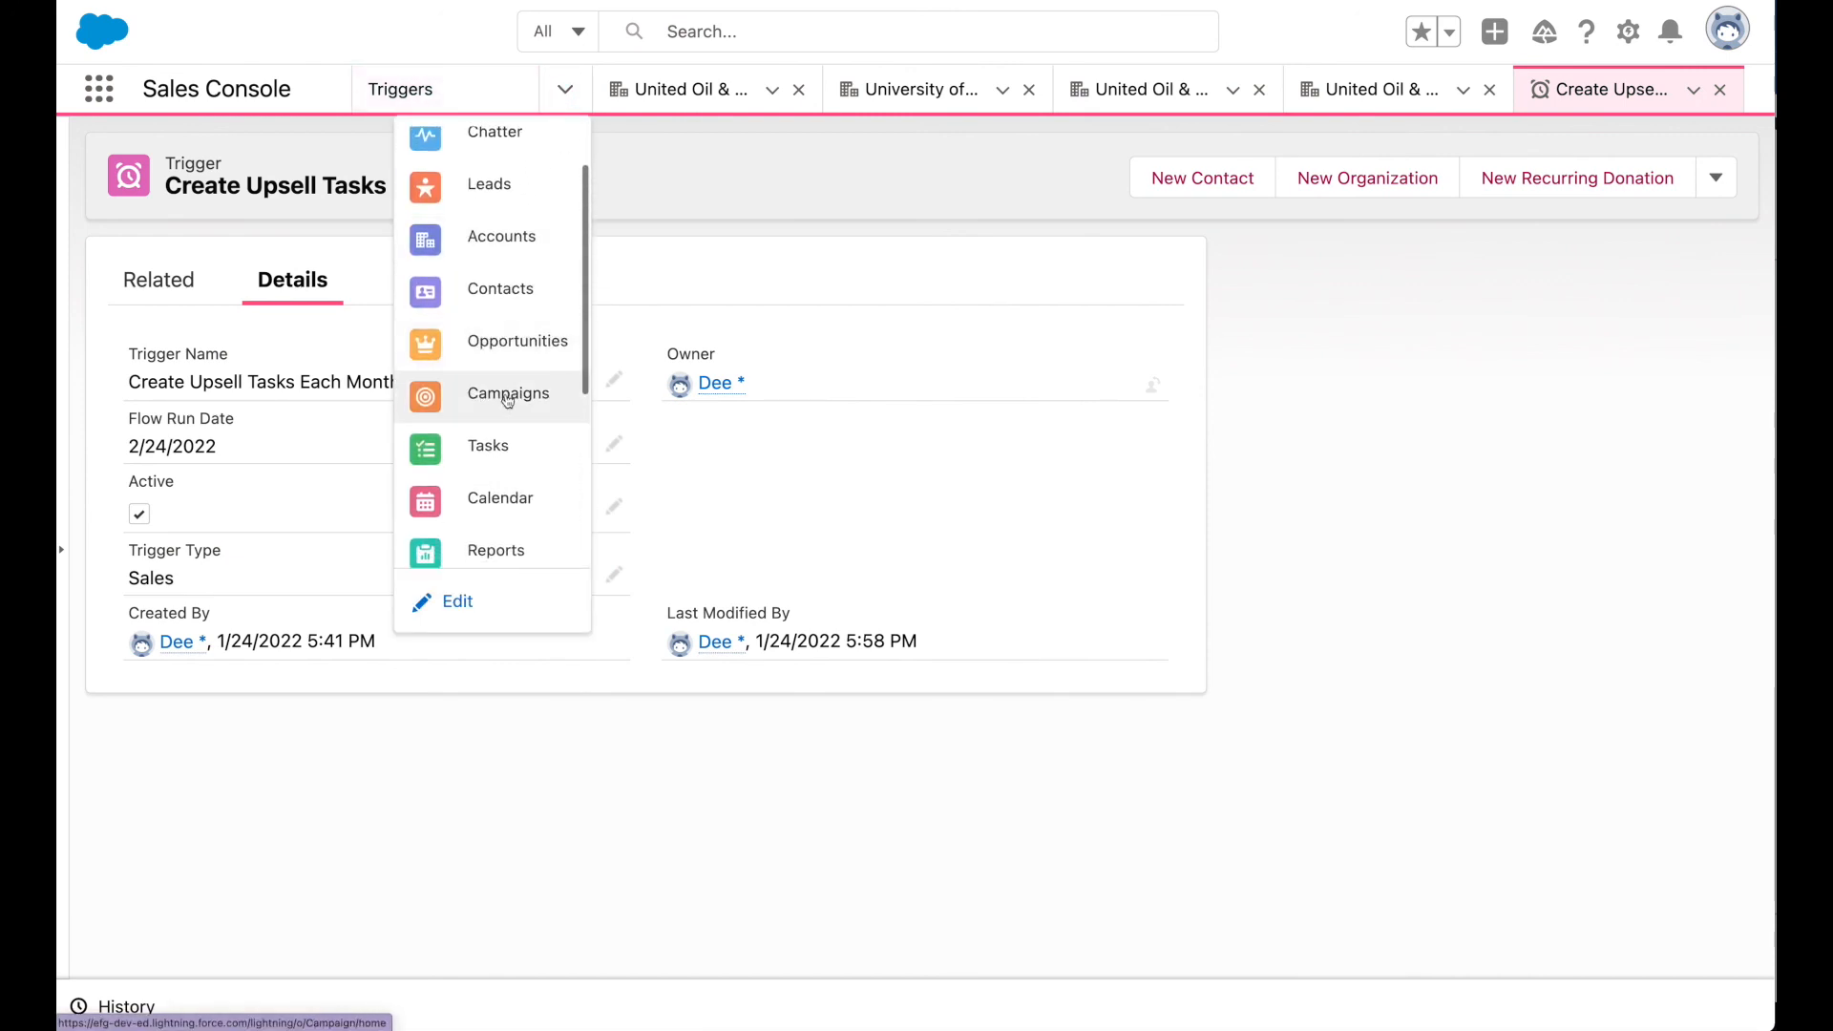
left_click(492, 441)
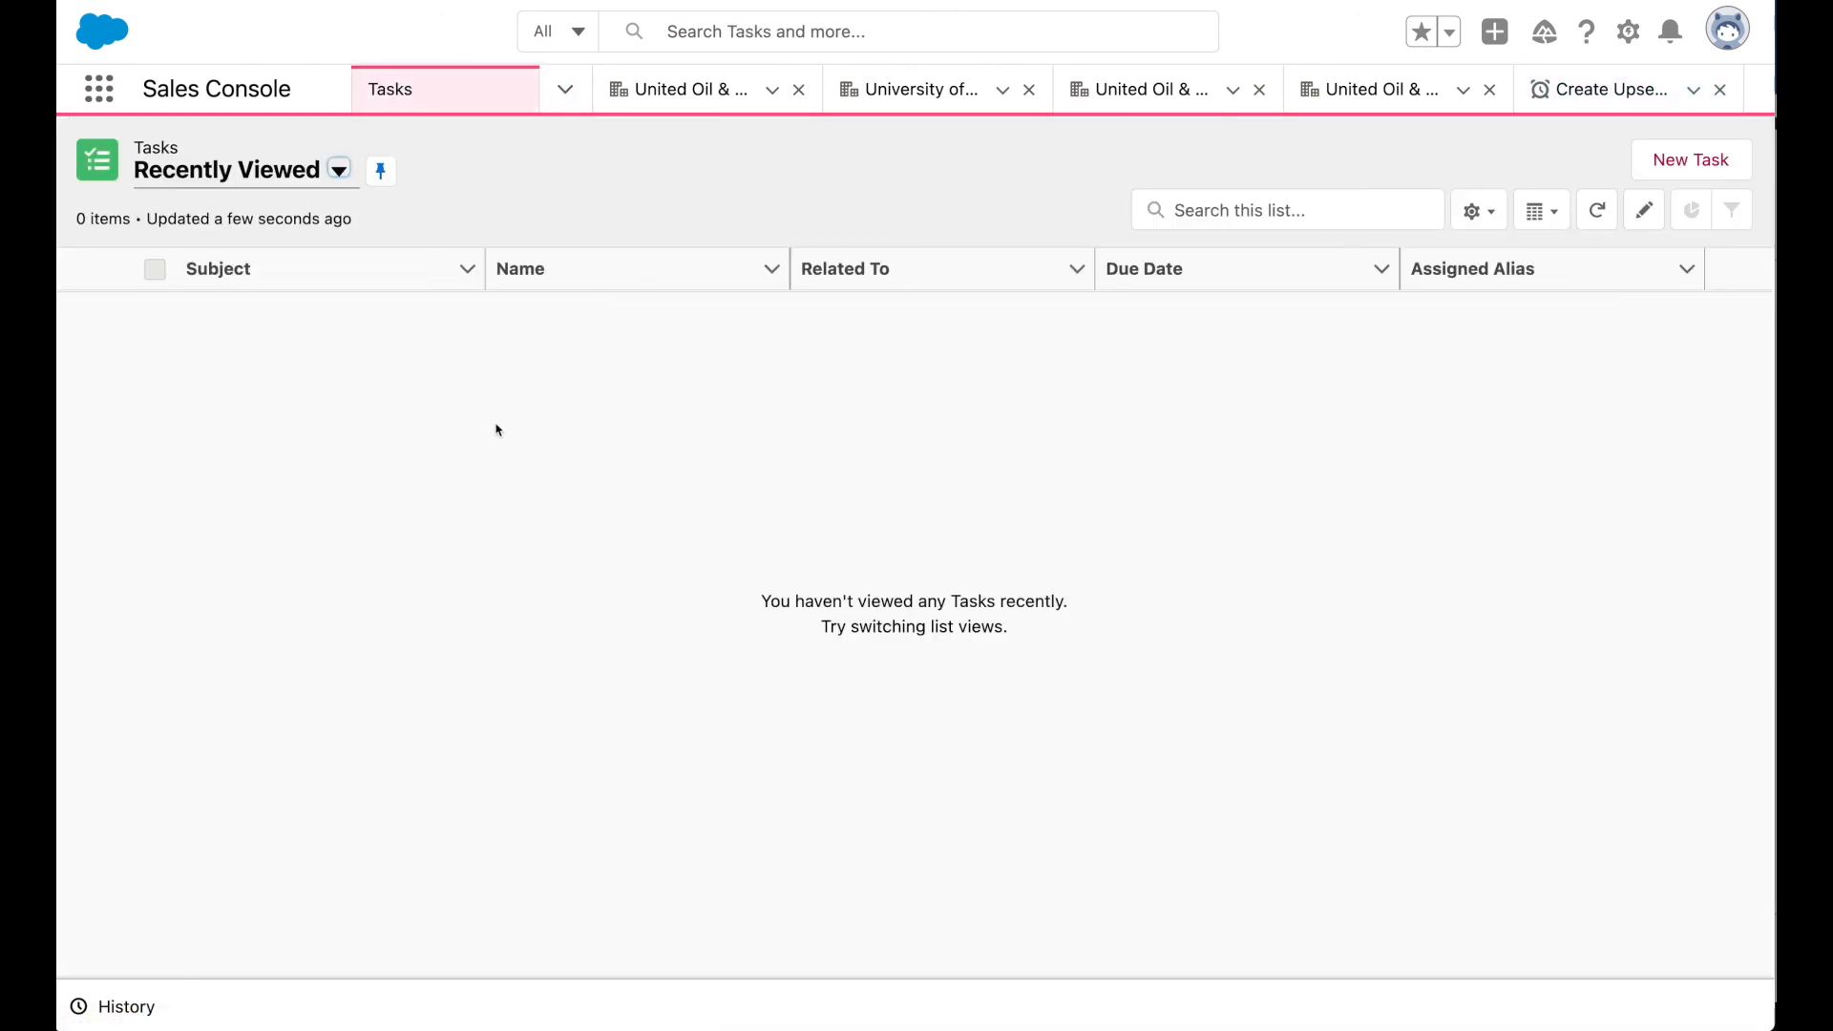
Show the Open Tasks list view and widen its Subject and Due Date columns to review the tasks.
left_click(301, 173)
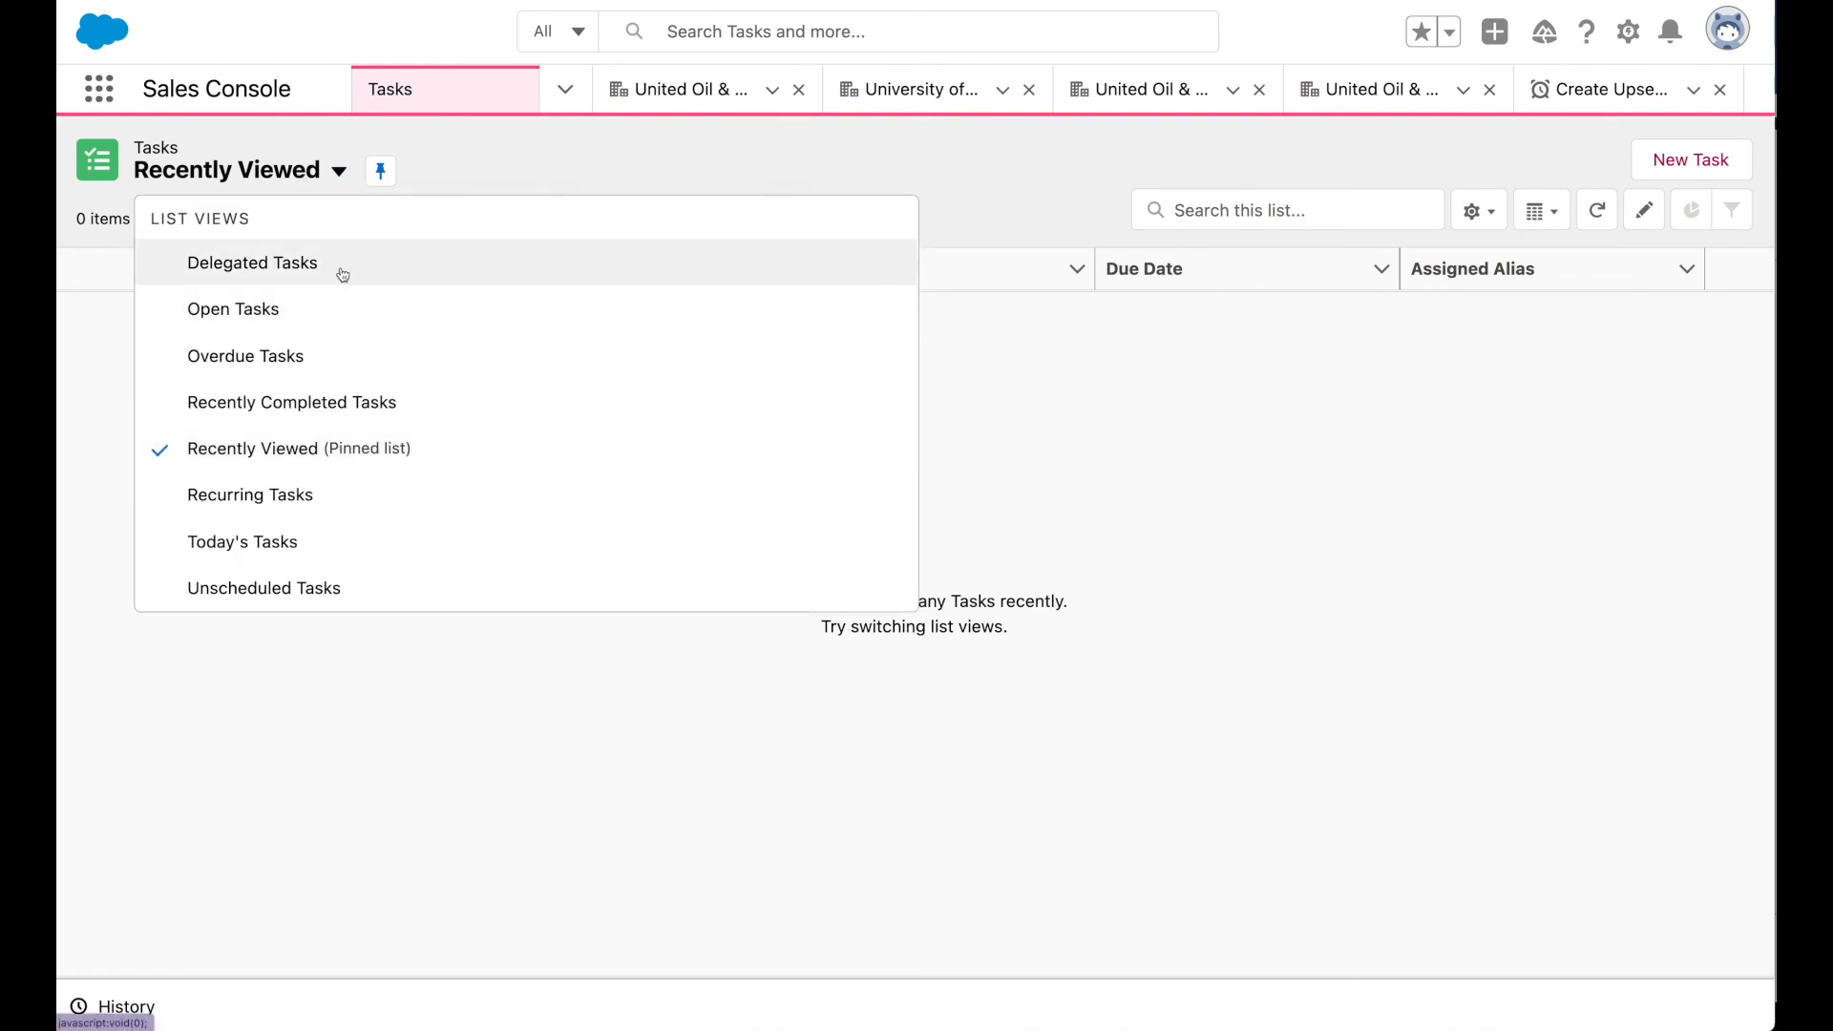
left_click(323, 303)
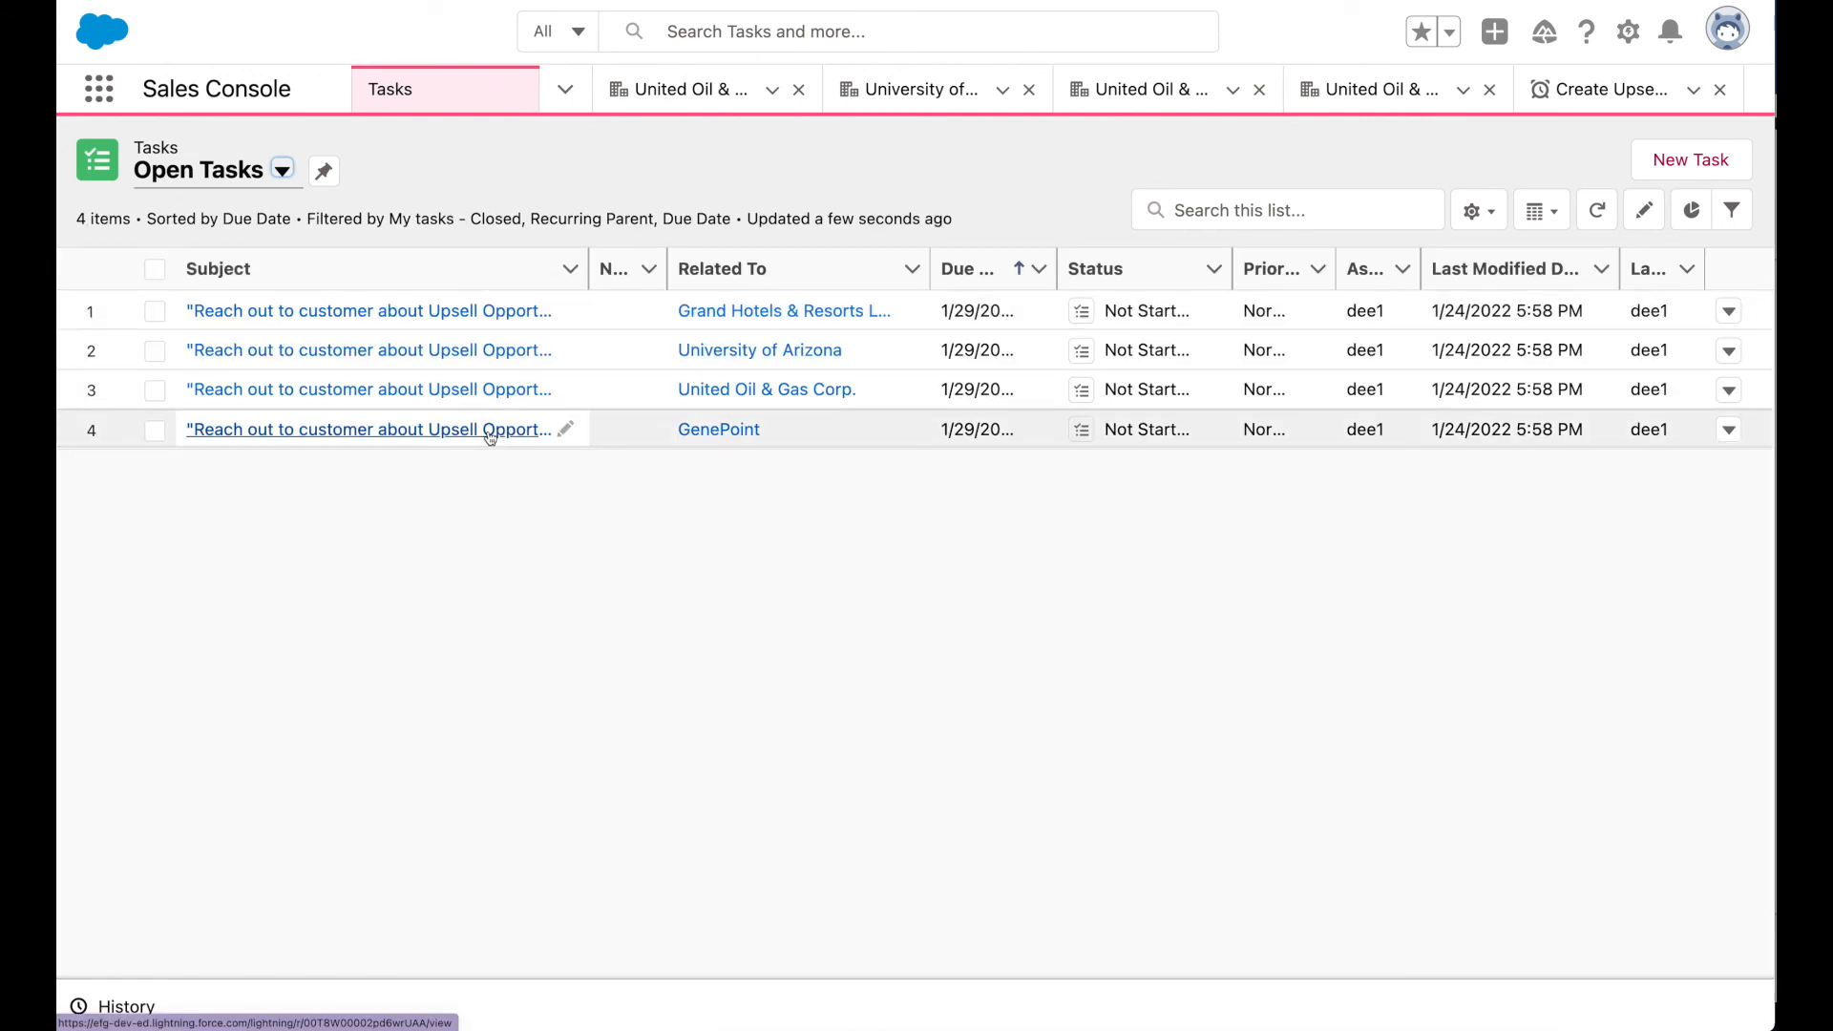
left_click_drag(589, 270, 679, 277)
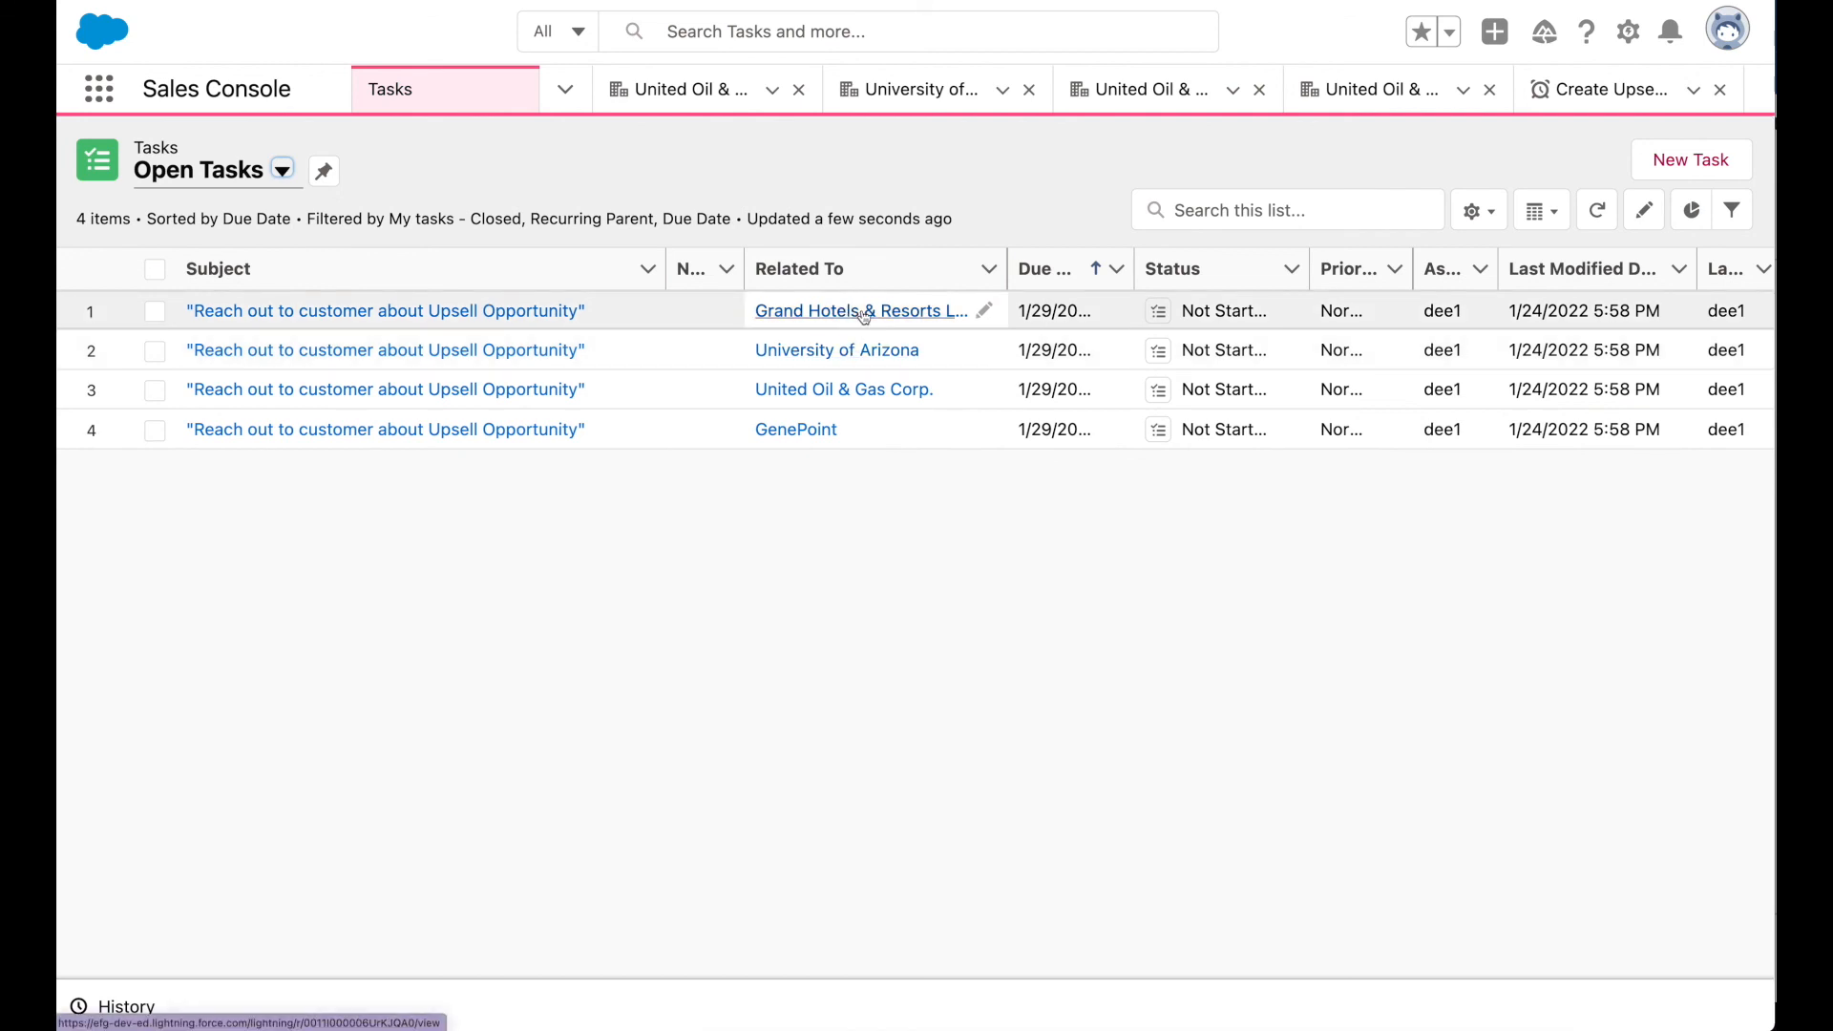
left_click_drag(1132, 275, 1199, 282)
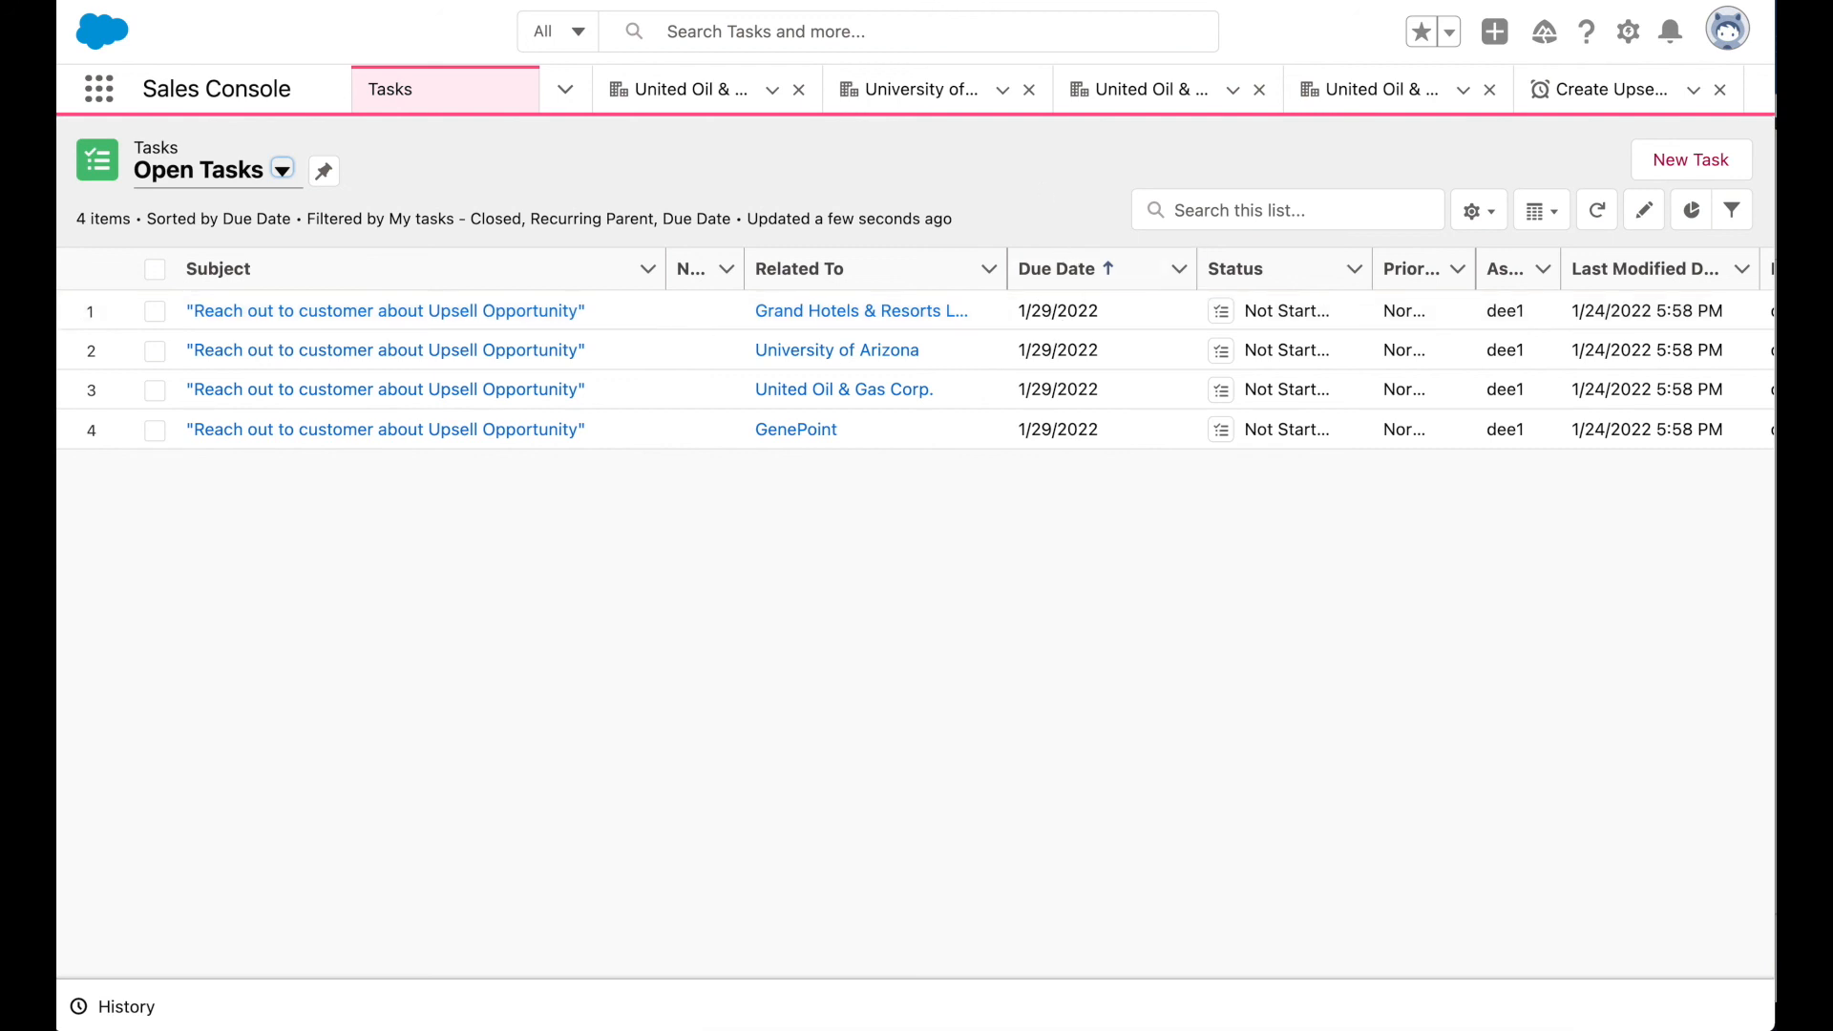
left_click(445, 88)
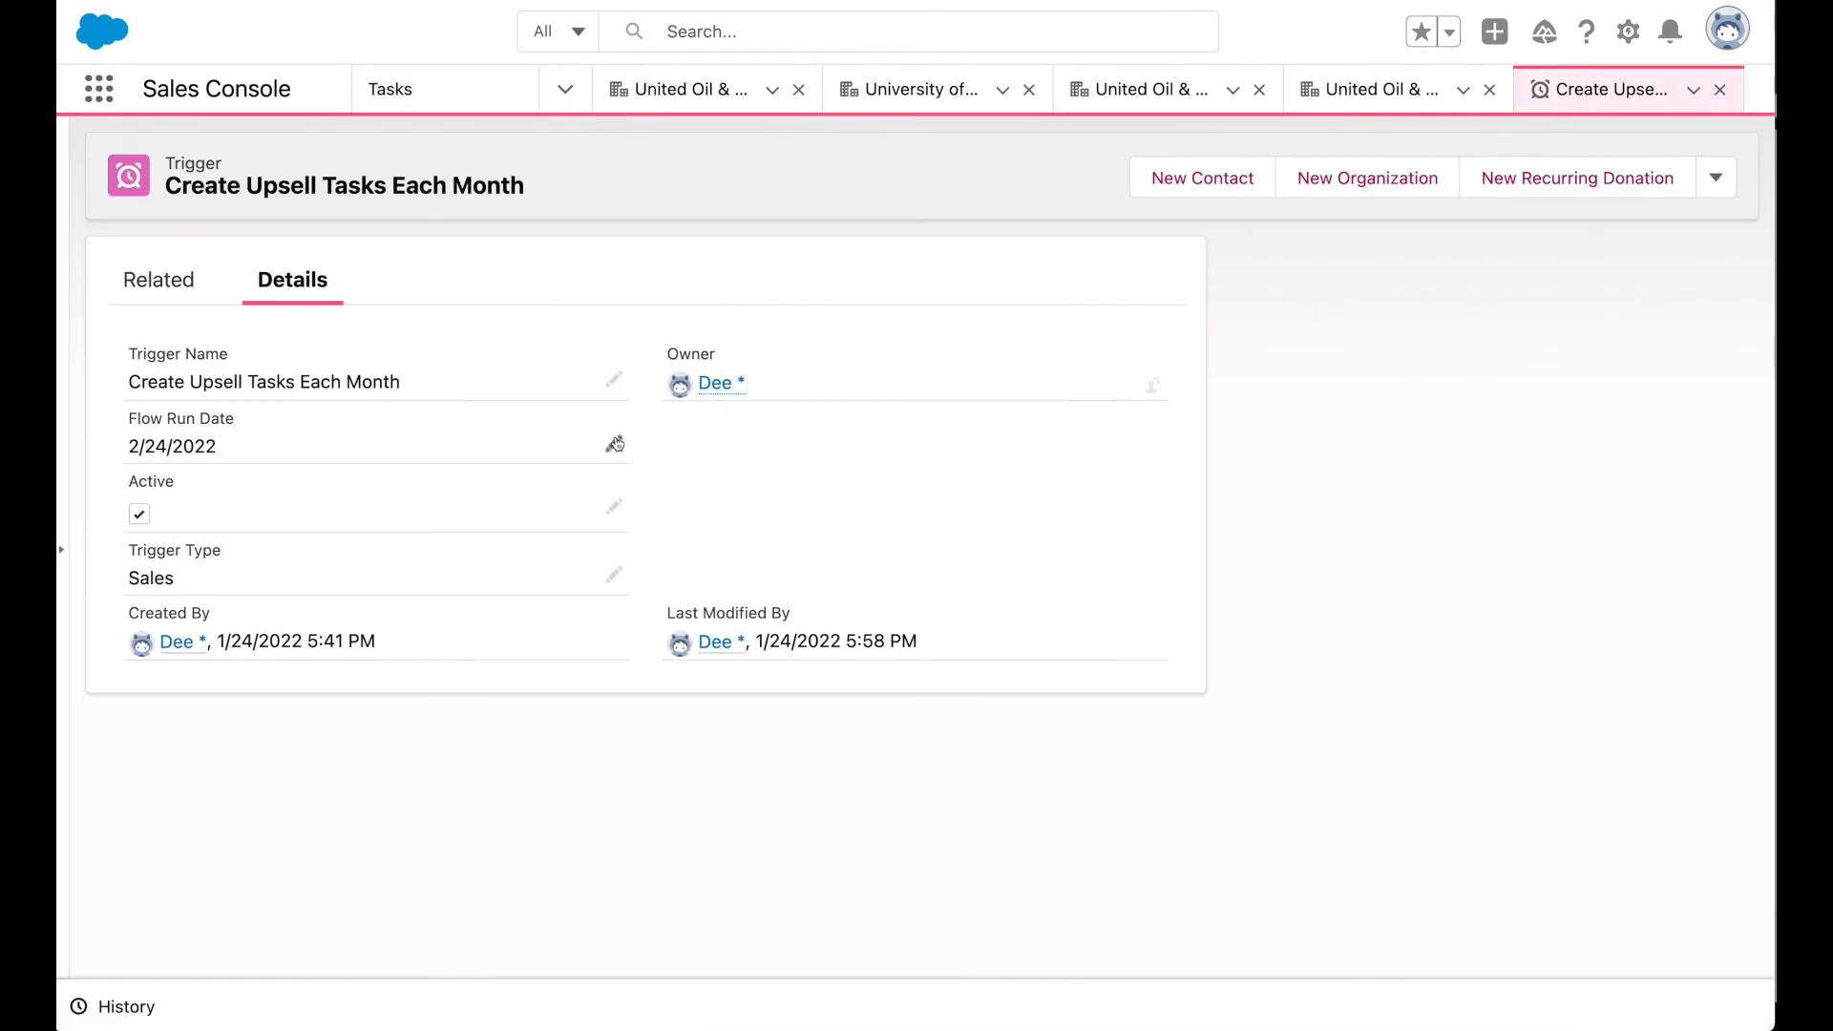
left_click(616, 444)
left_click(349, 484)
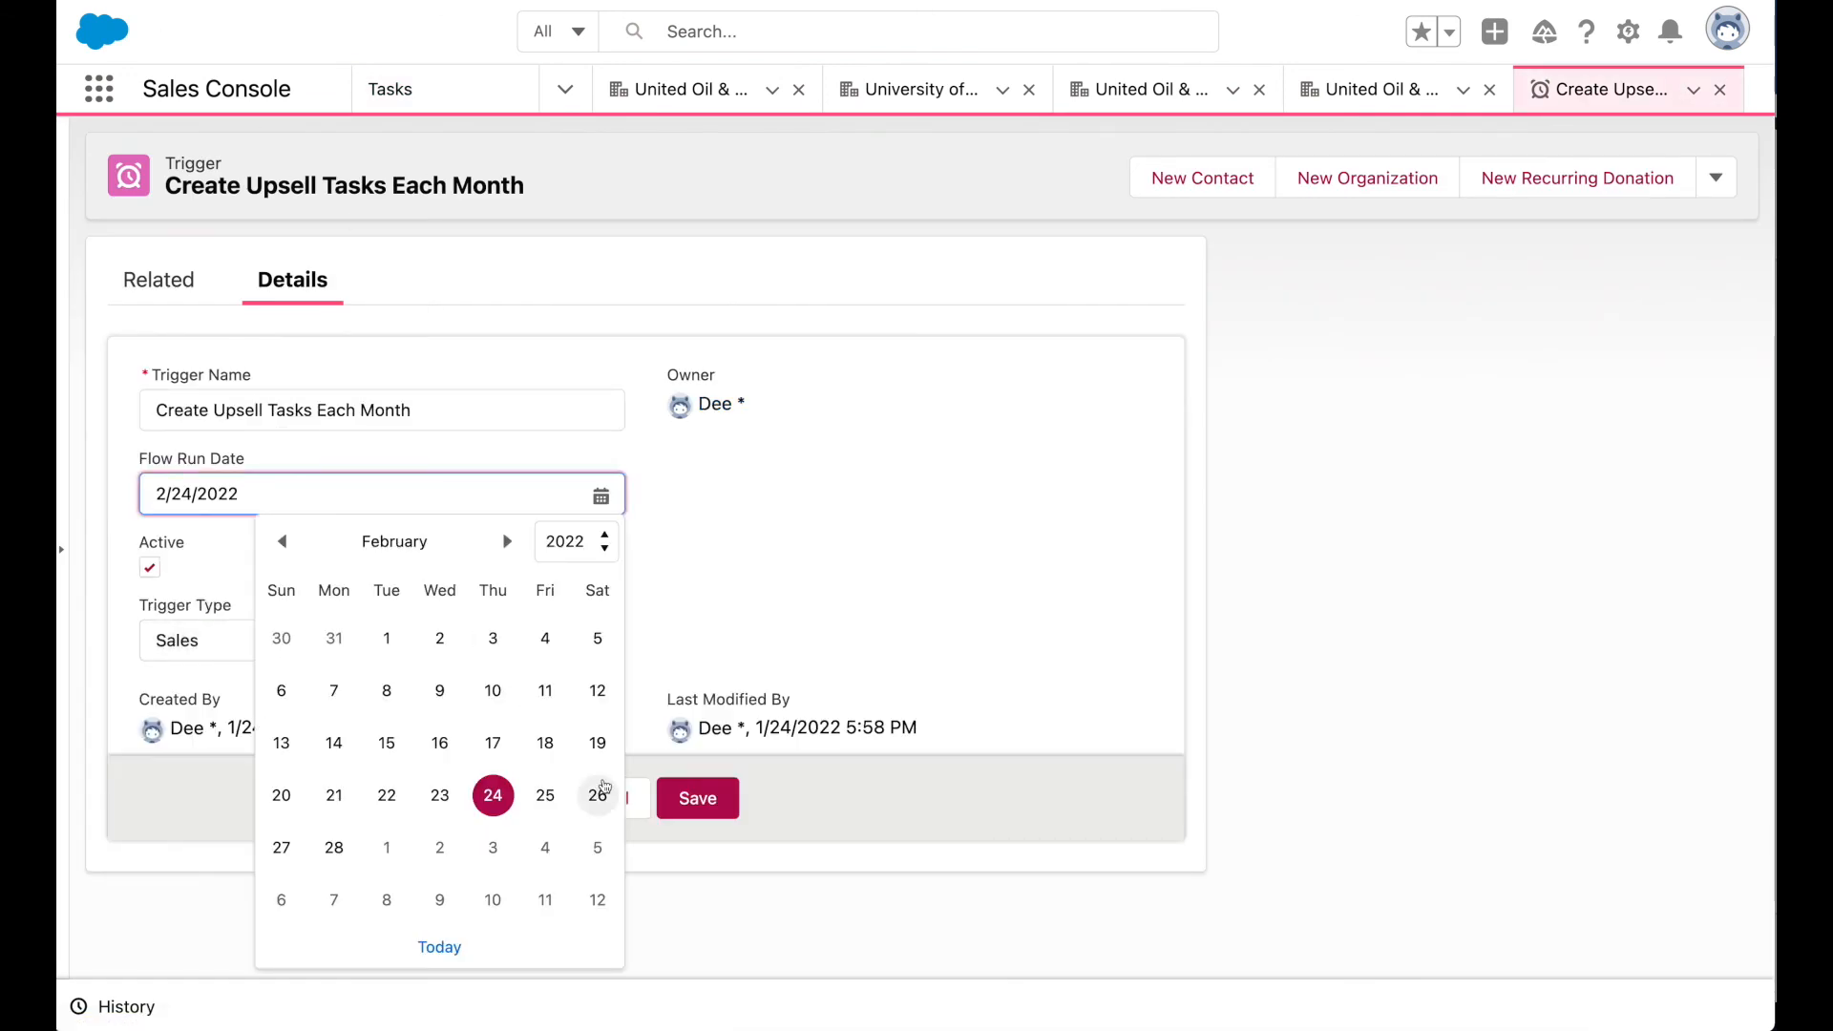
left_click(810, 641)
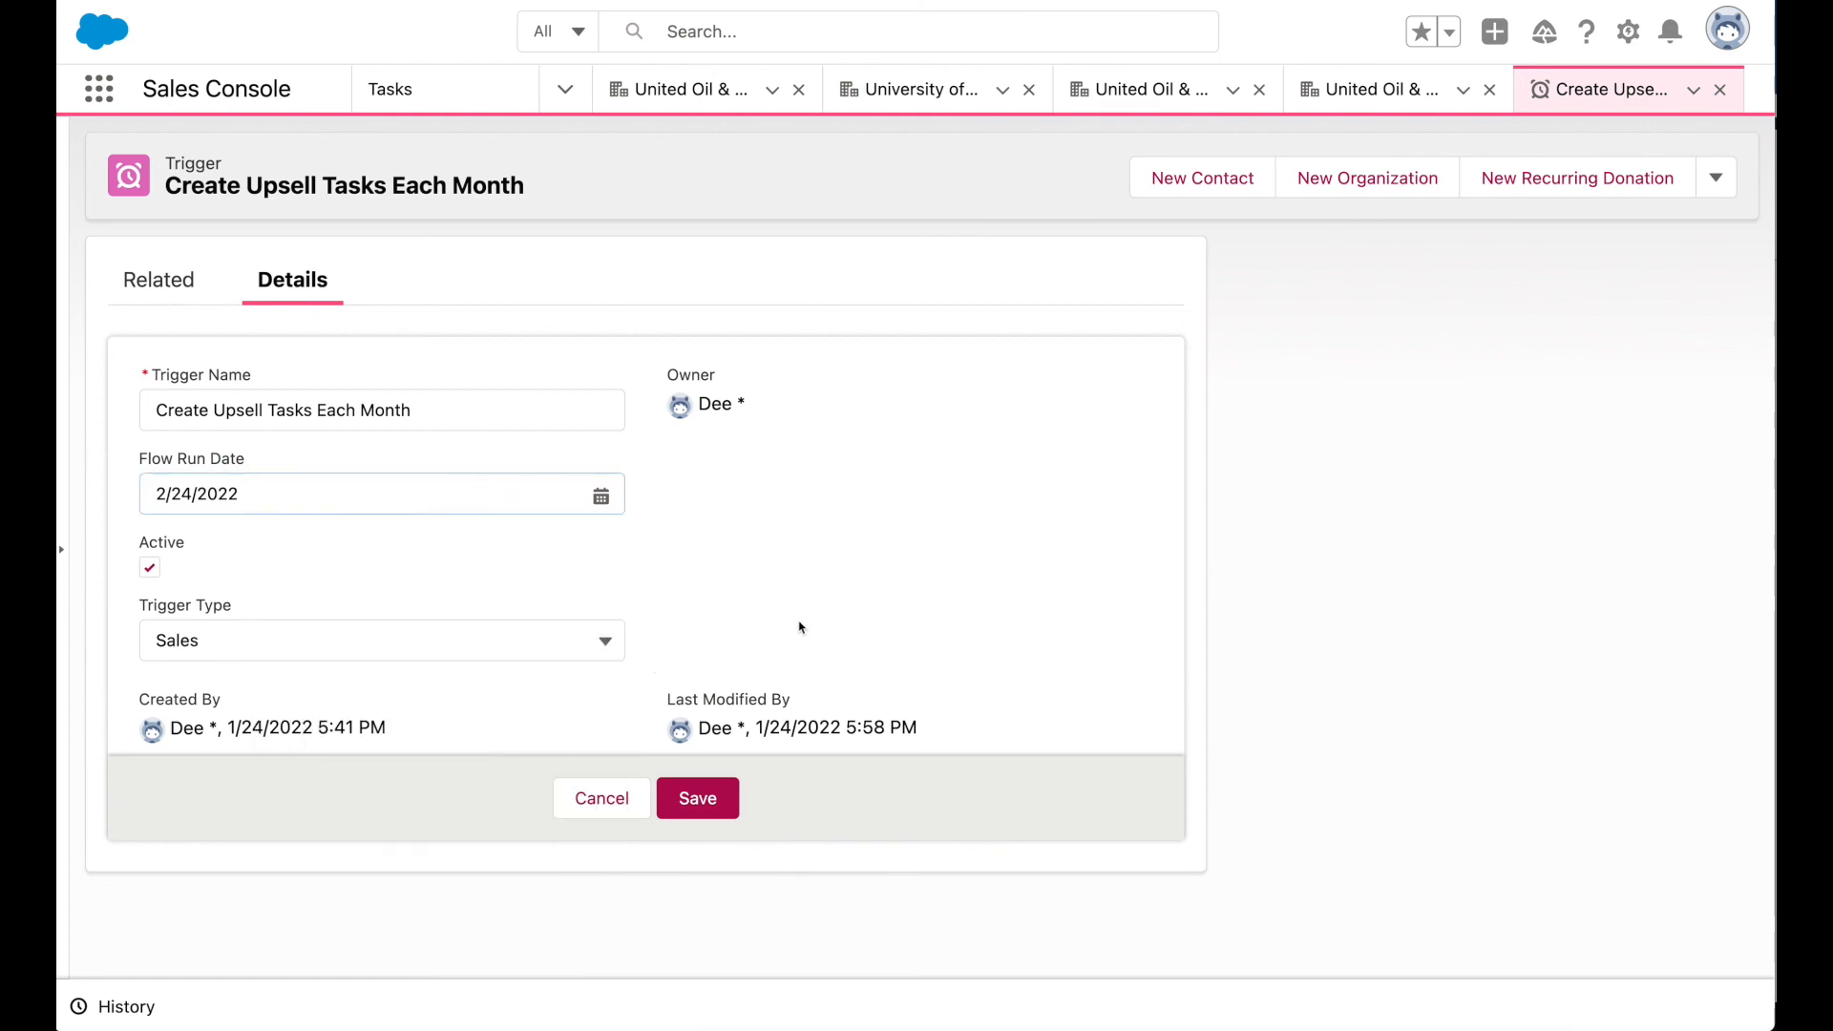
left_click(595, 794)
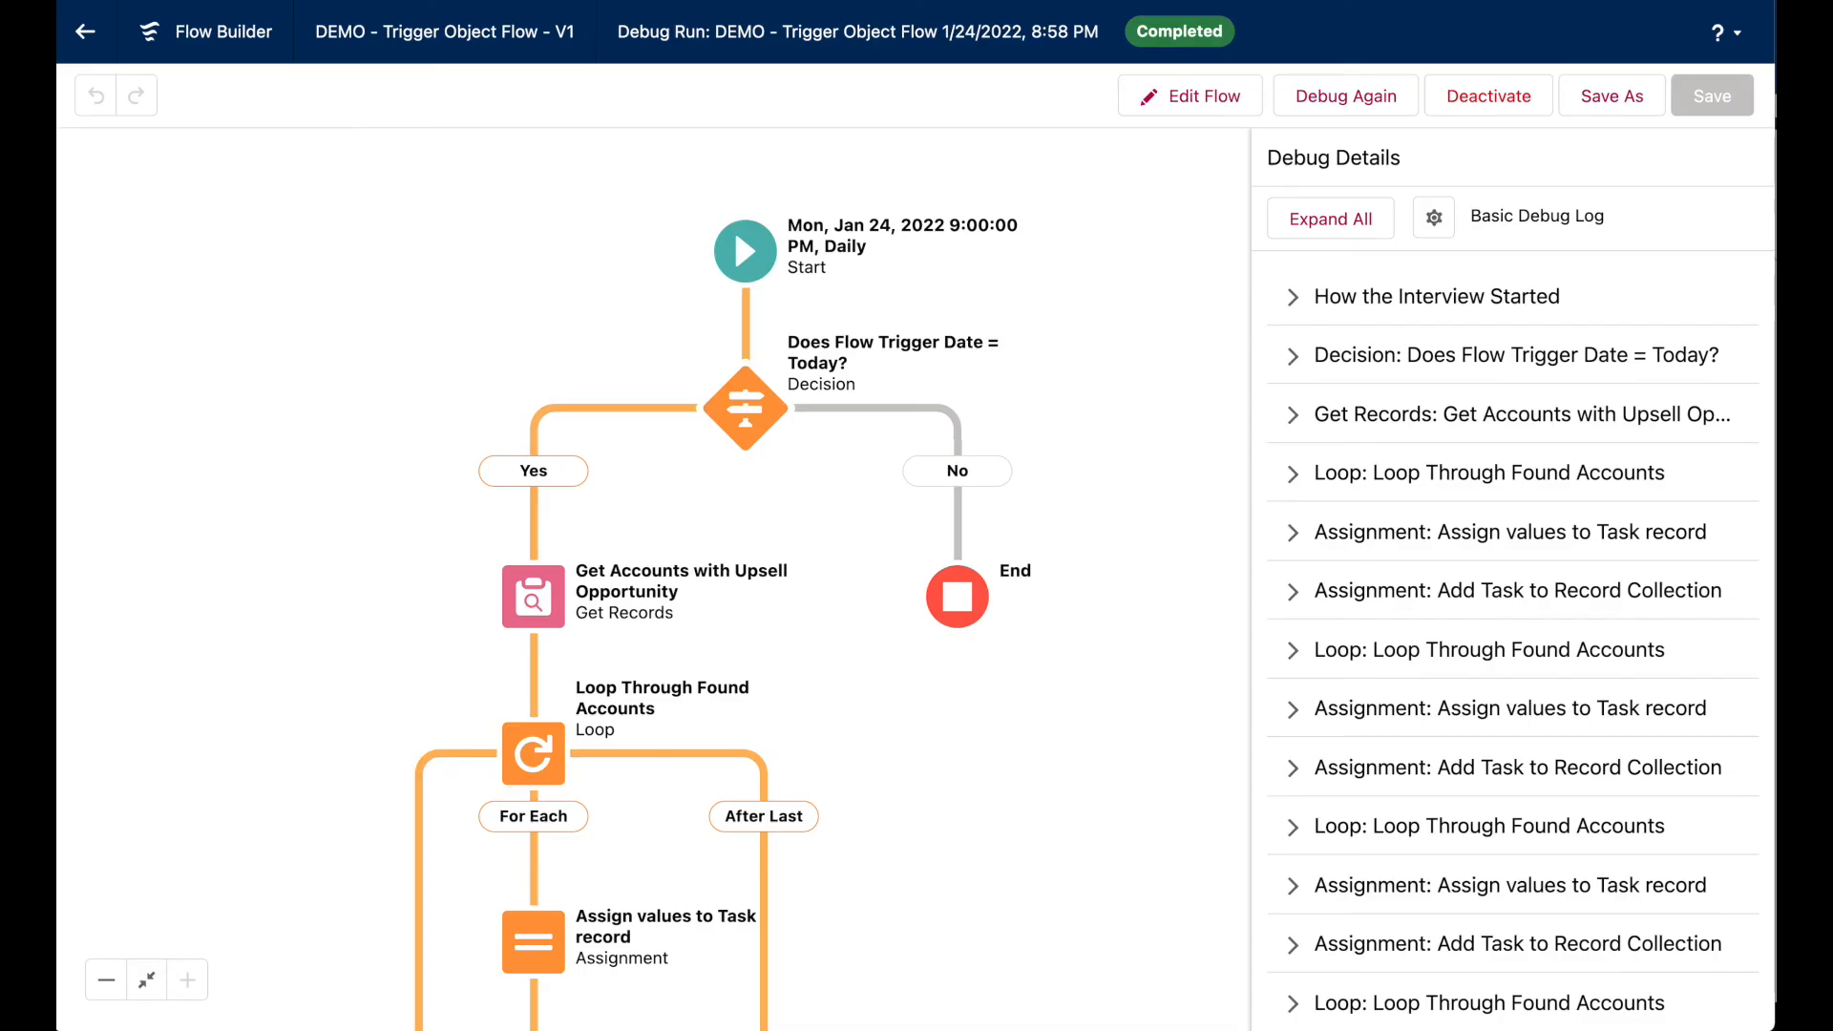
Change the start time in the Start element's schedule to 12:30 AM in Flow Builder.
left_click(735, 262)
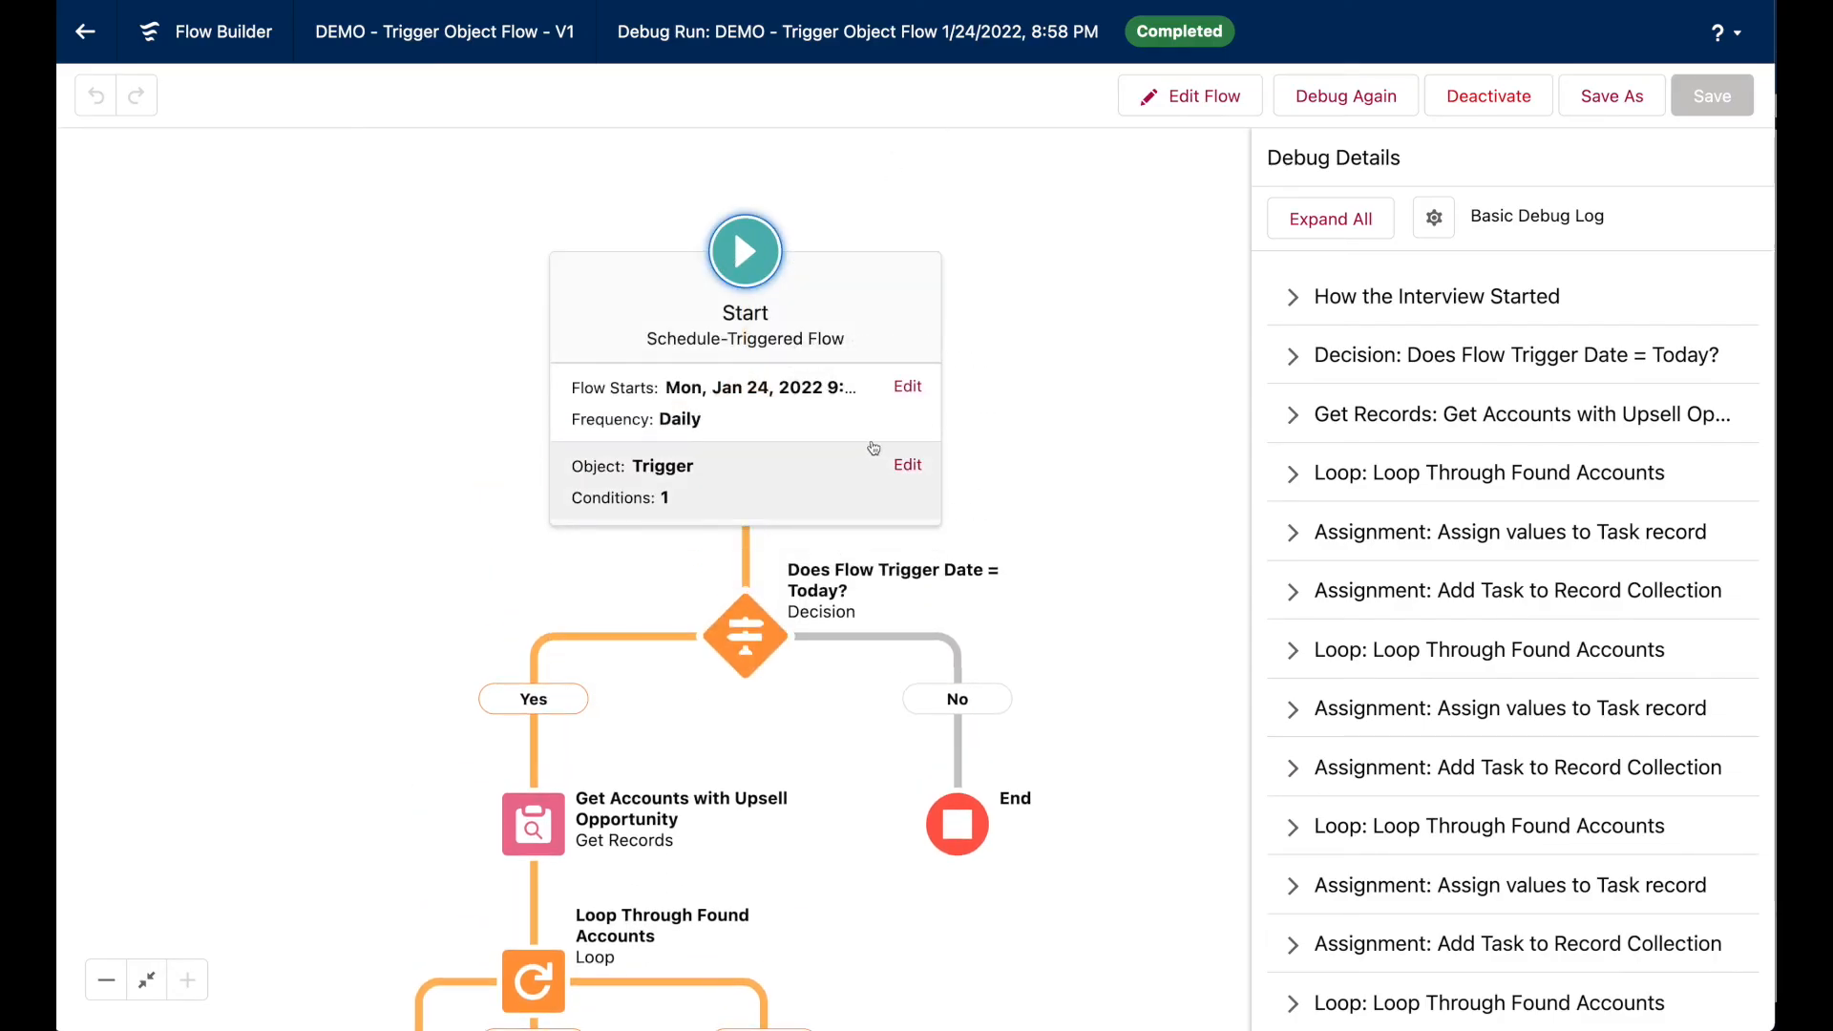
left_click(908, 387)
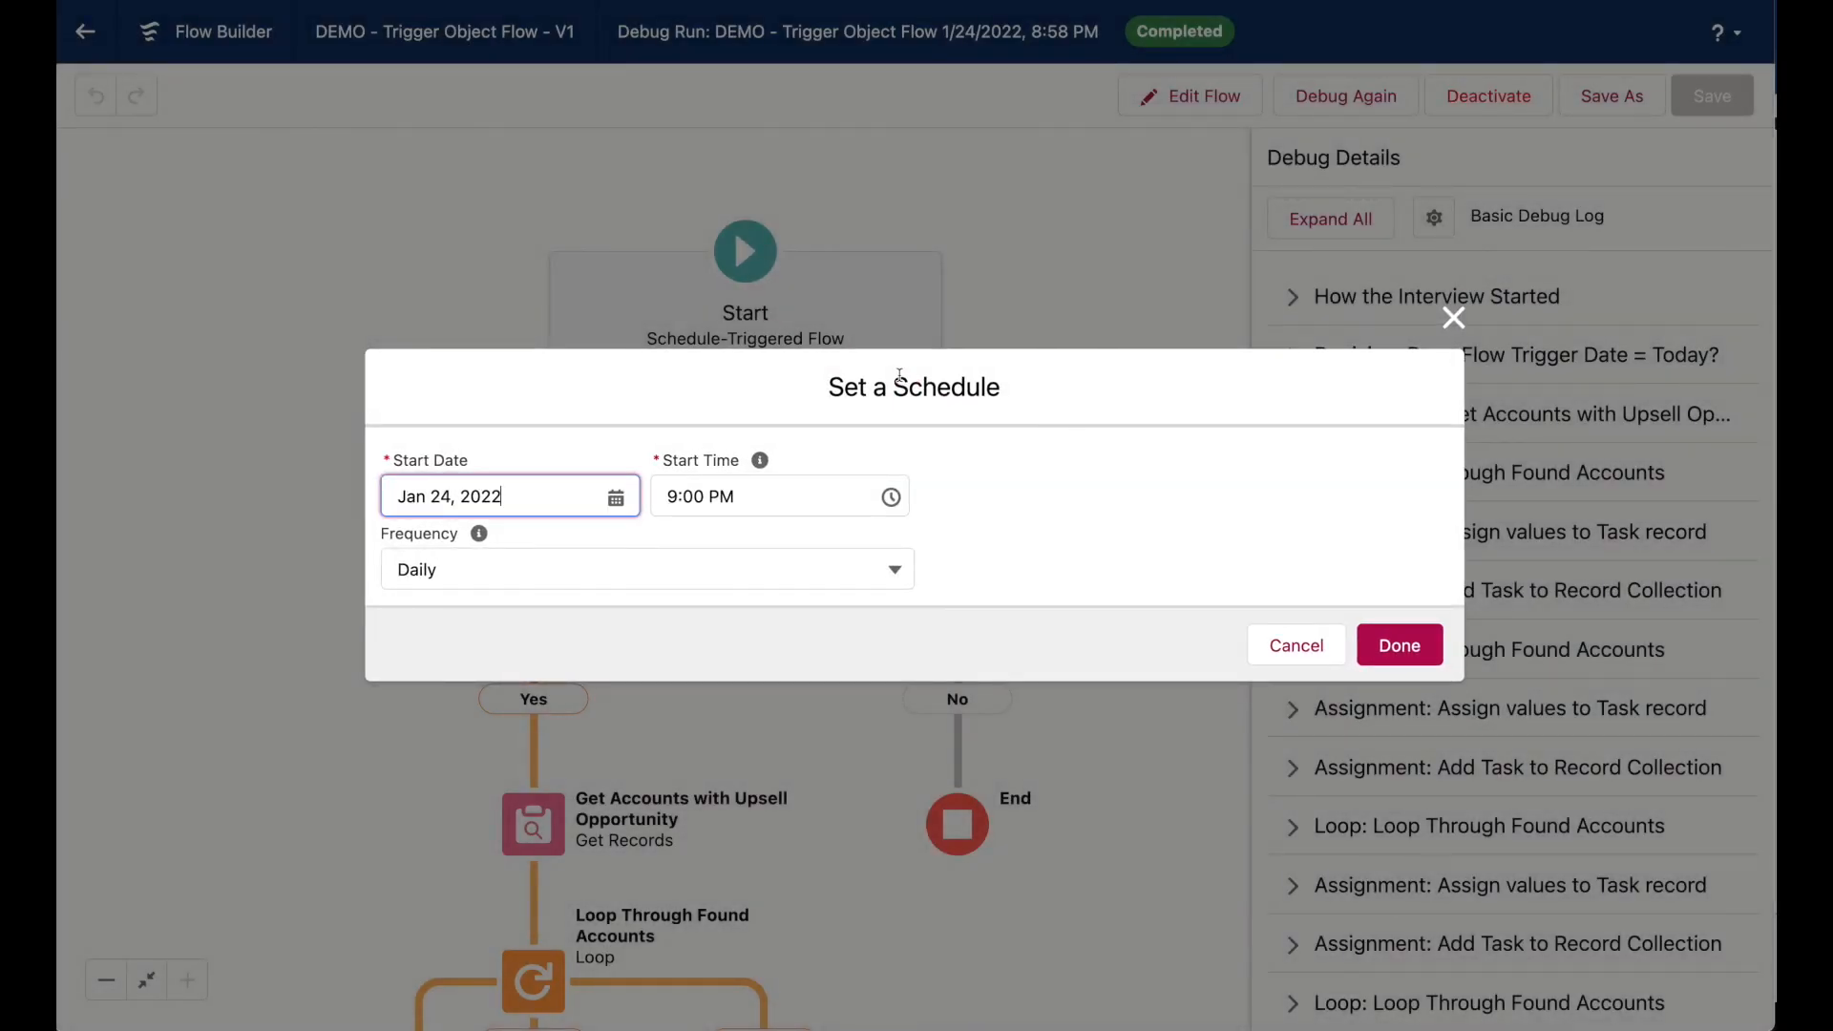
left_click(761, 493)
scroll(786, 599, "up", 10)
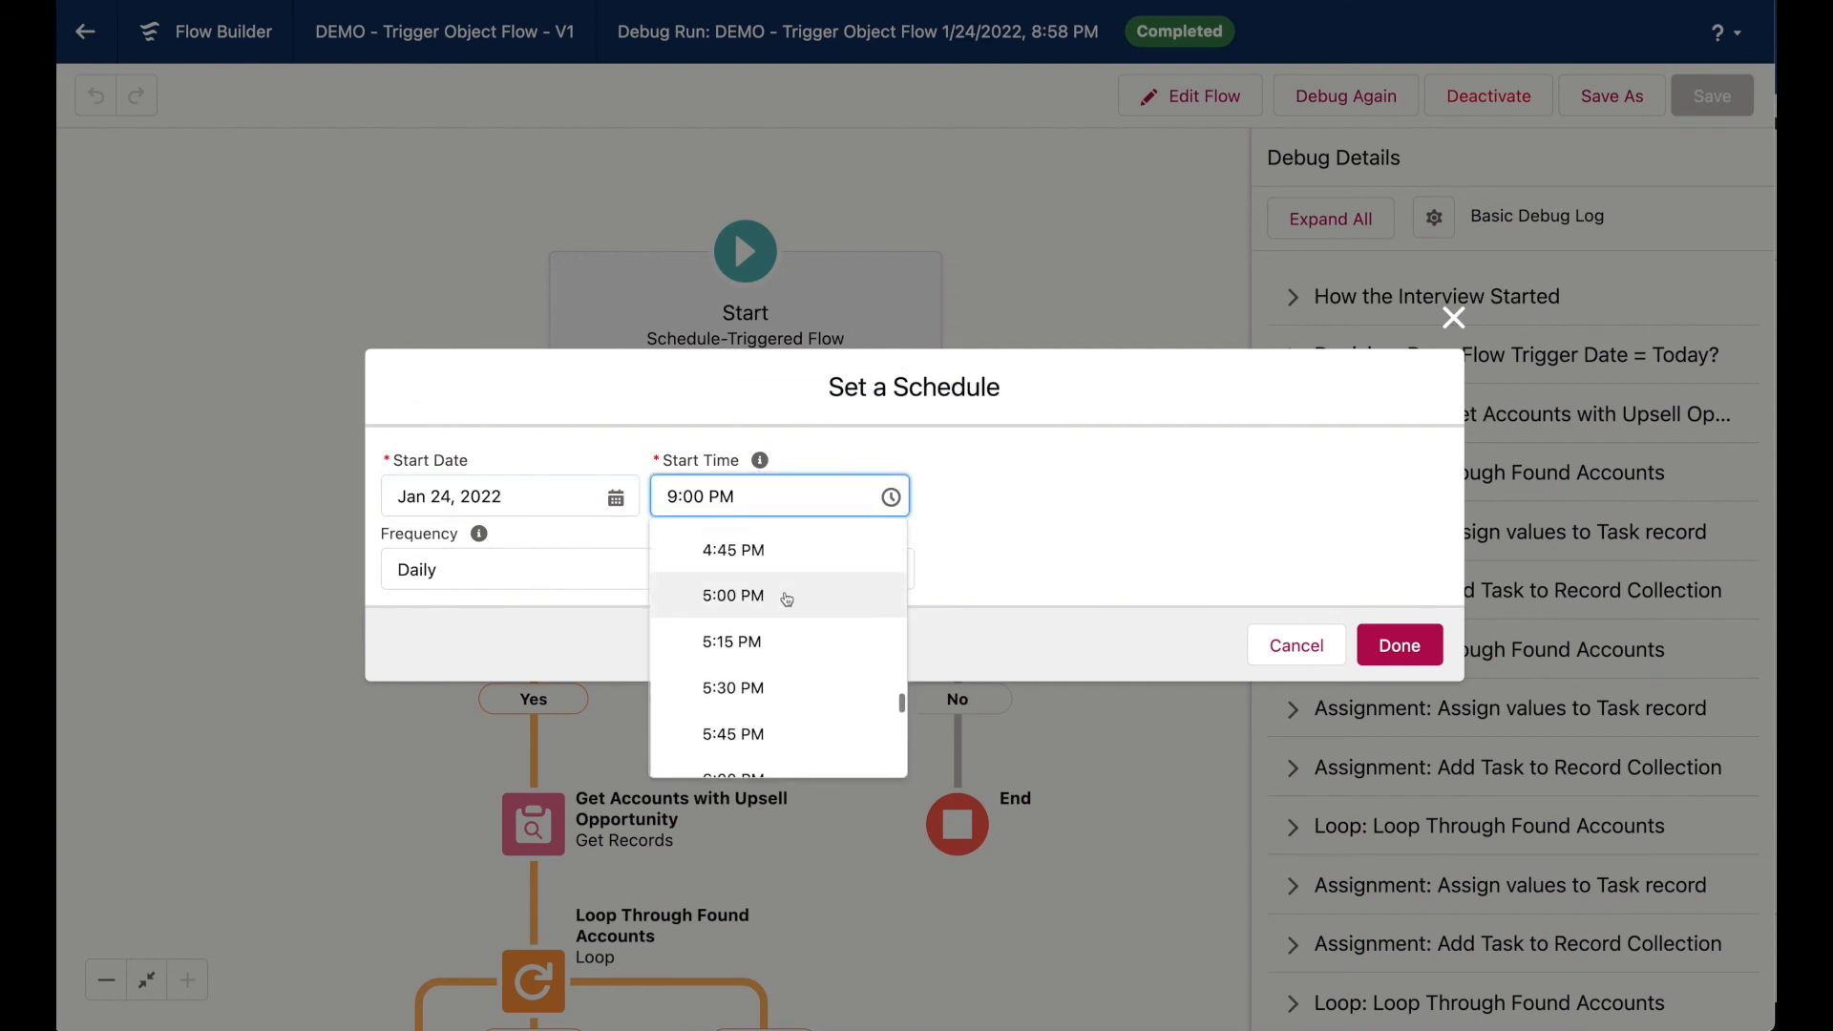
scroll(786, 600, "up", 15)
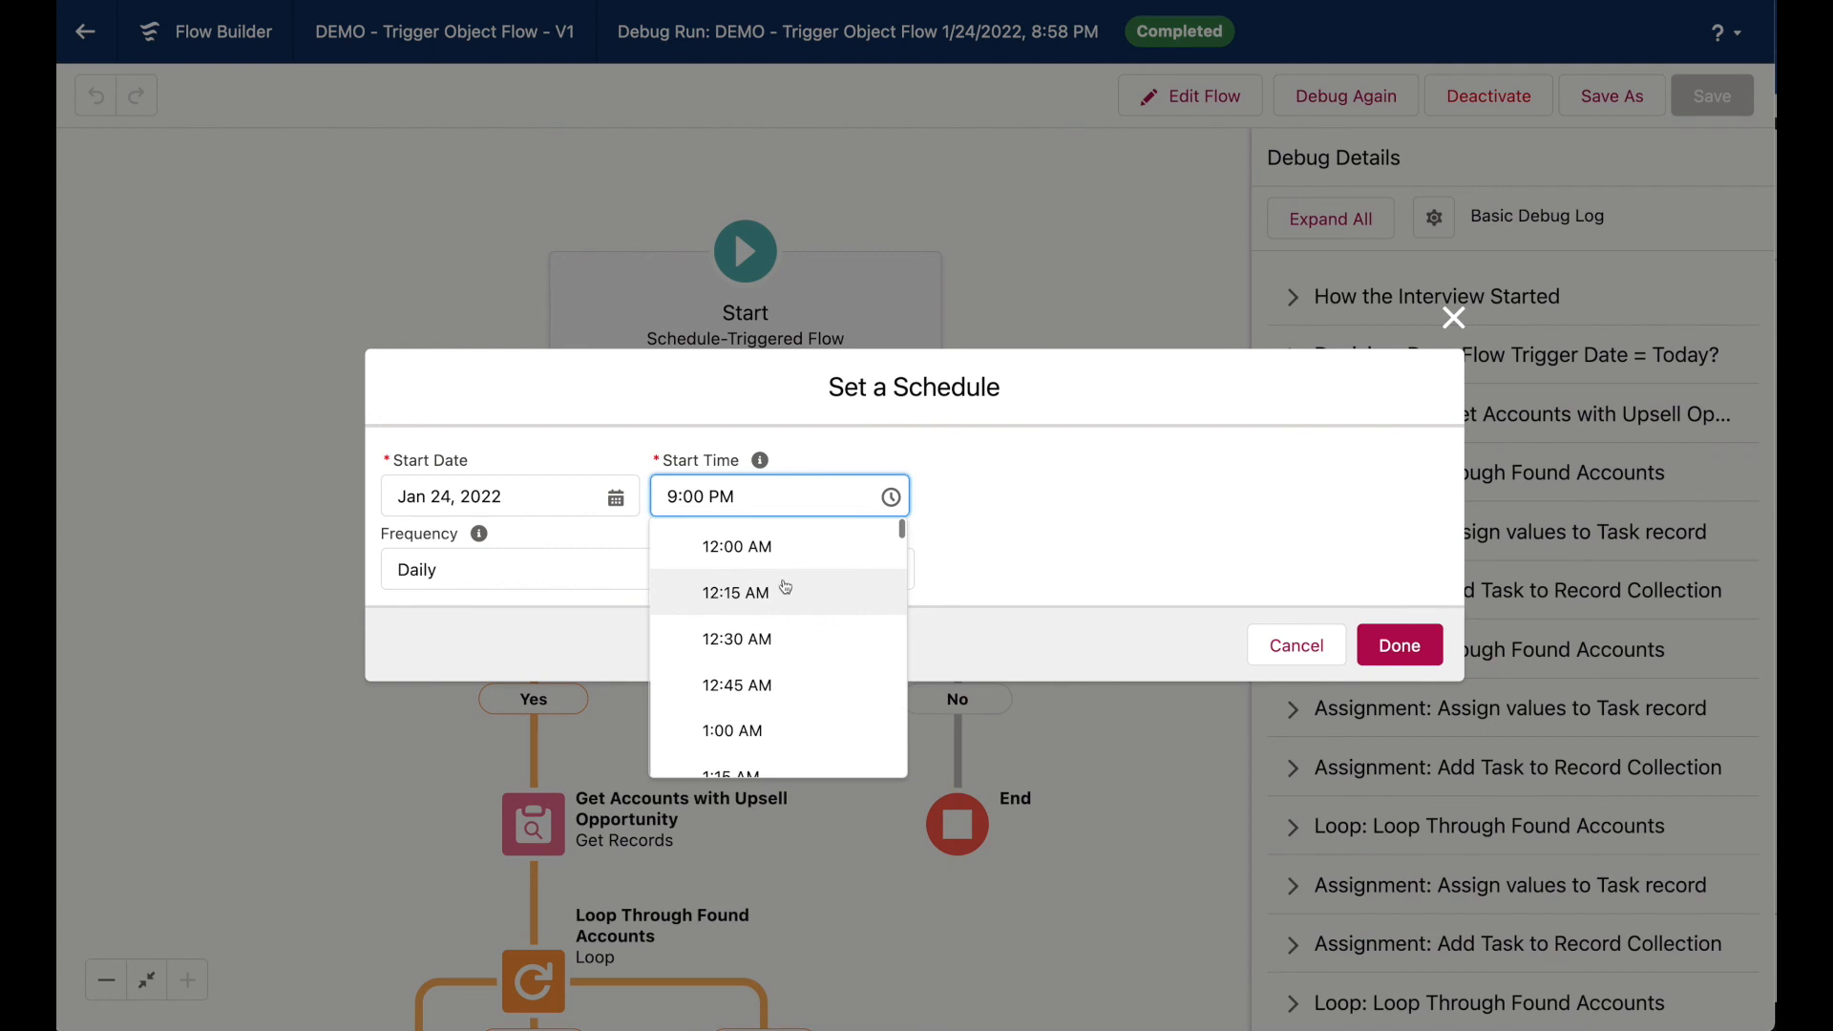
left_click(790, 639)
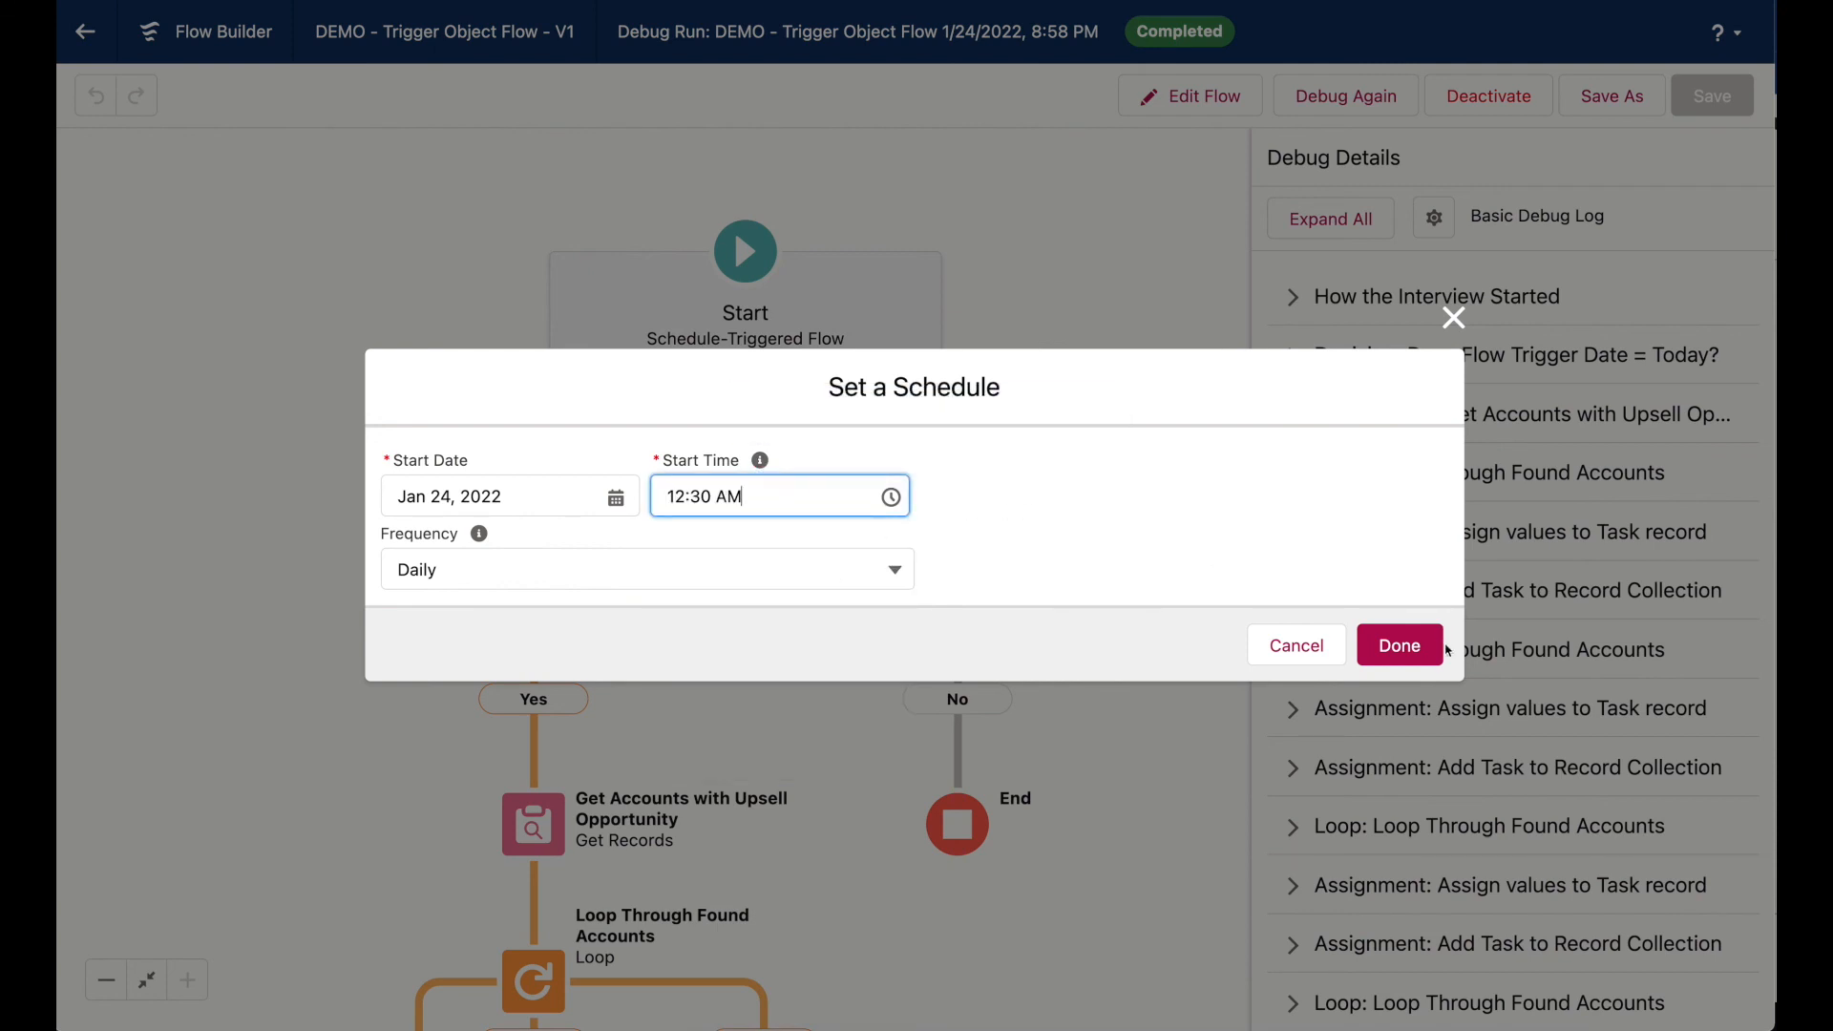
left_click(1399, 645)
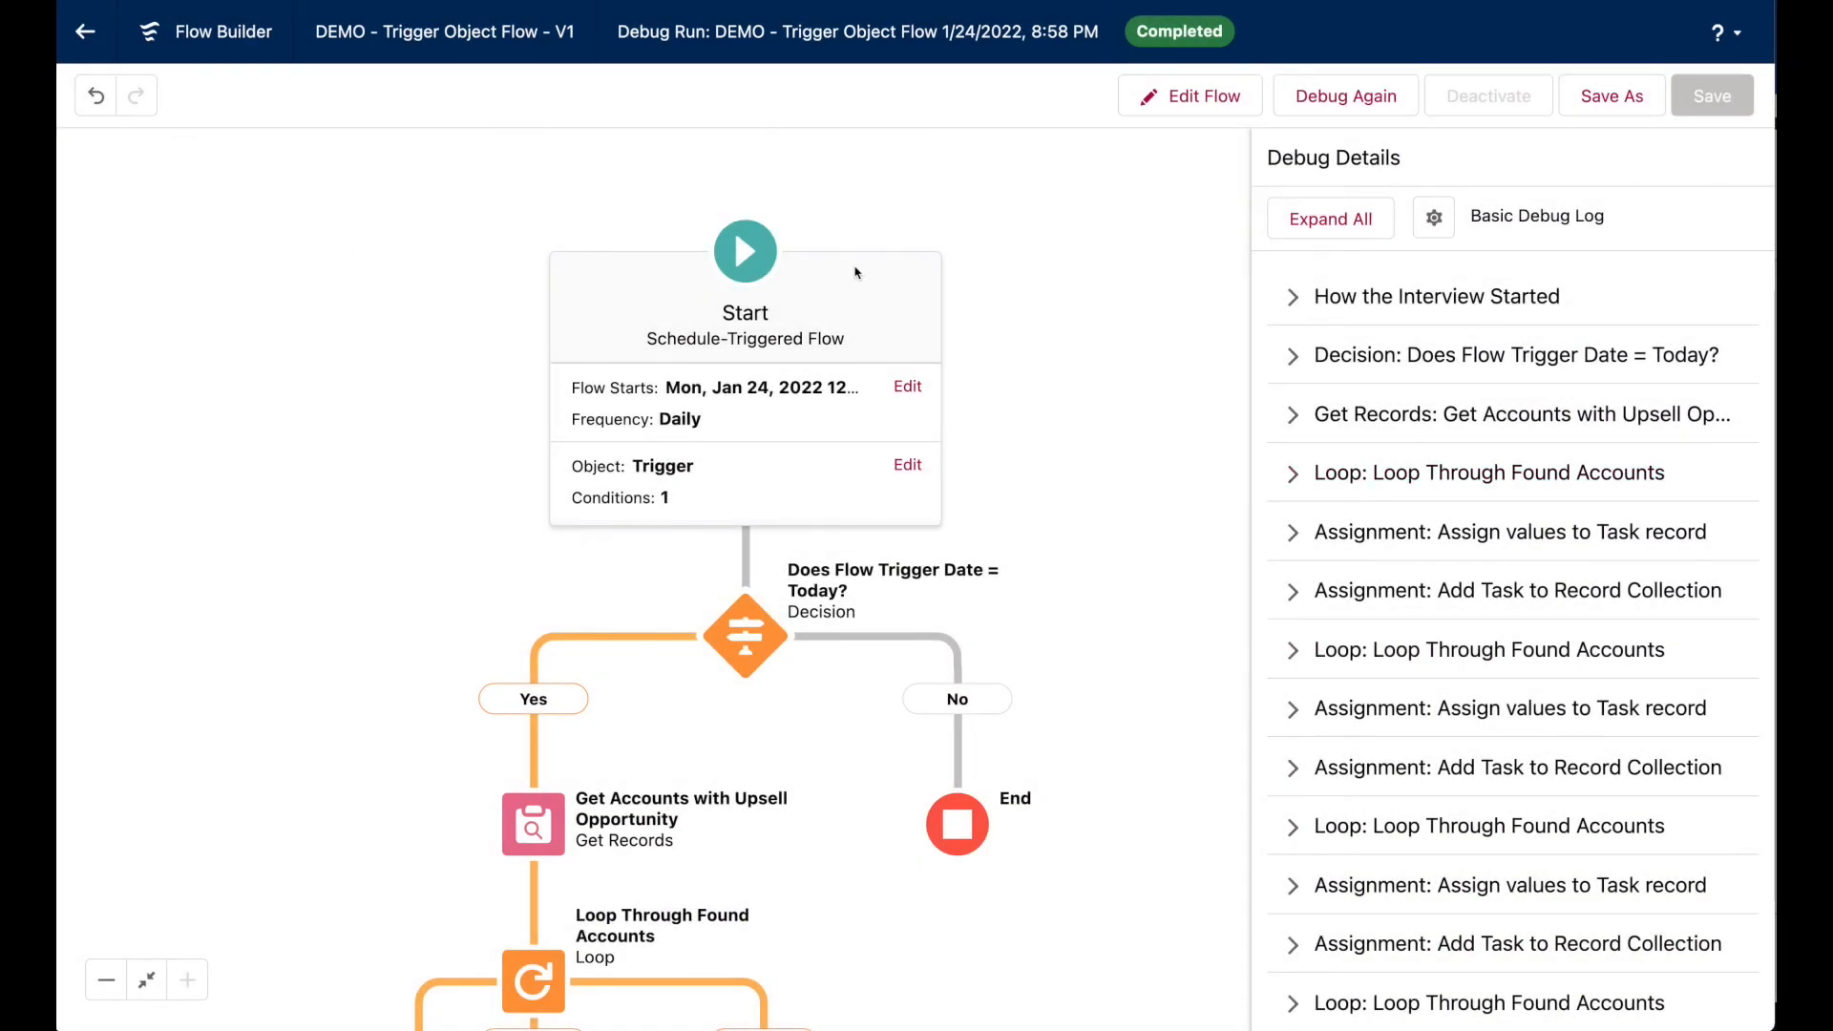